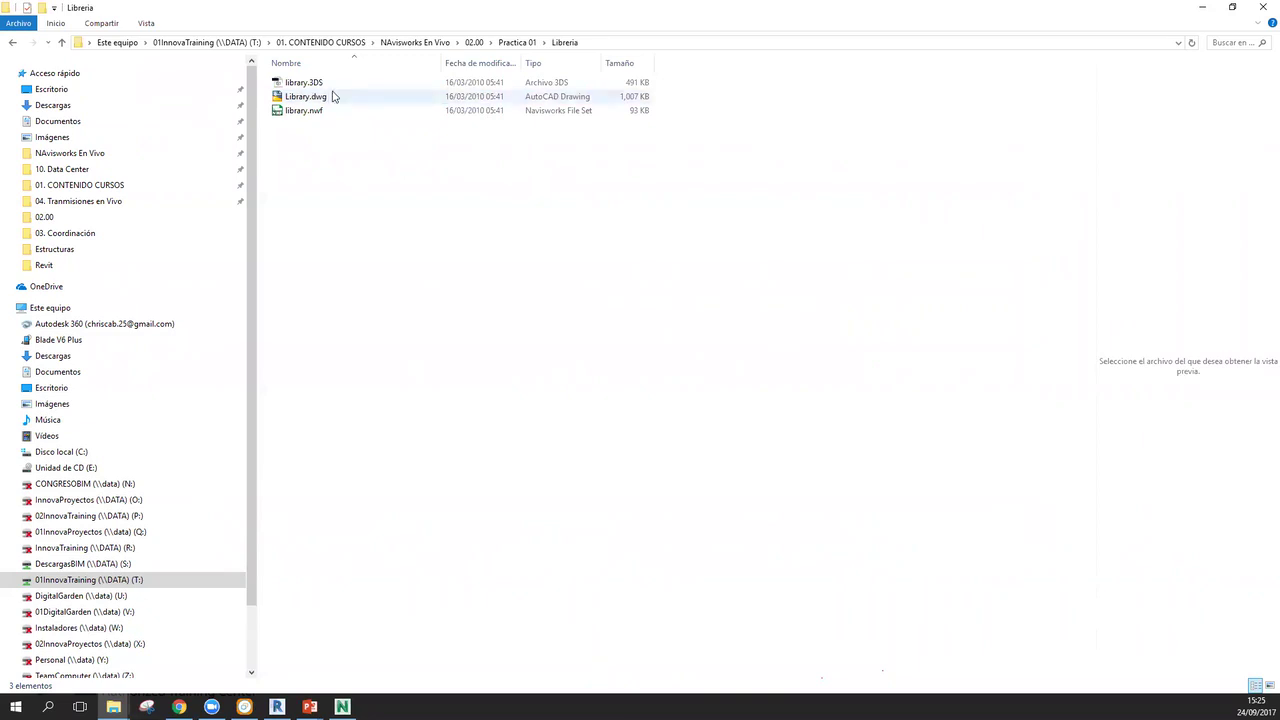
- Load Library.dwg from the Libreria folder into the empty Navisworks scene and view the building from several sides
click(302, 82)
click(306, 96)
click(317, 112)
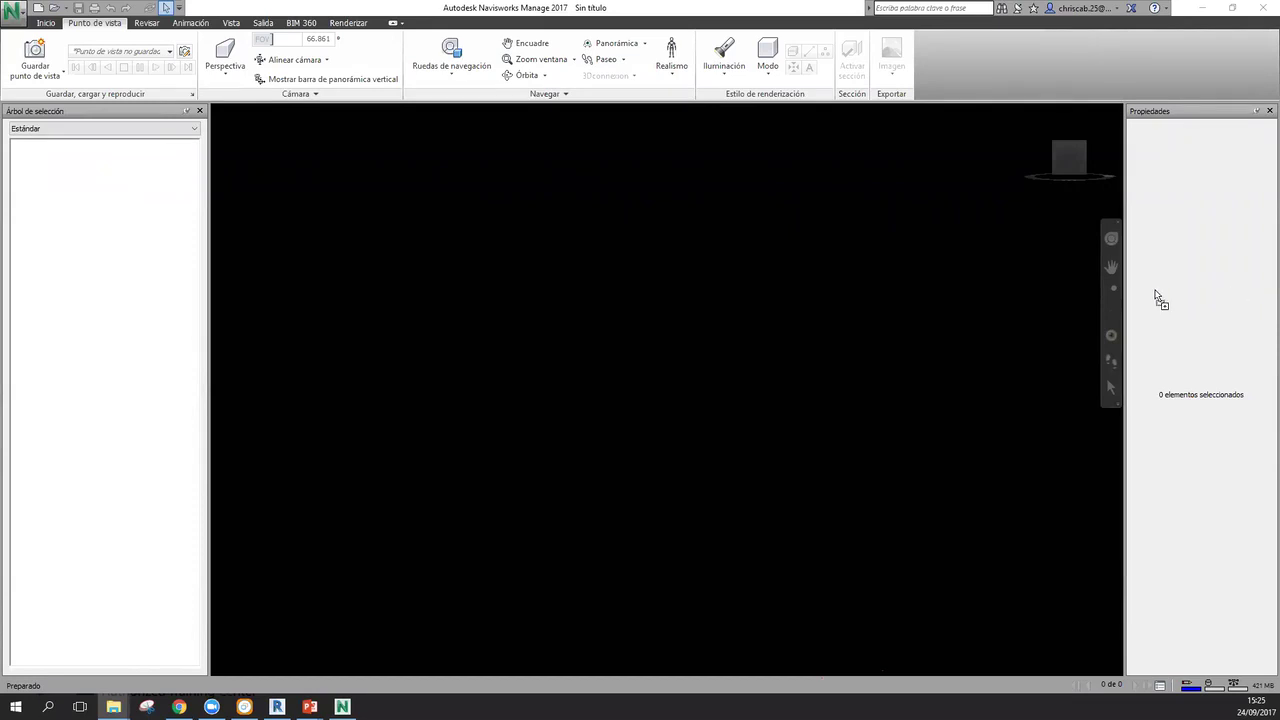
drag(1155, 291, 531, 260)
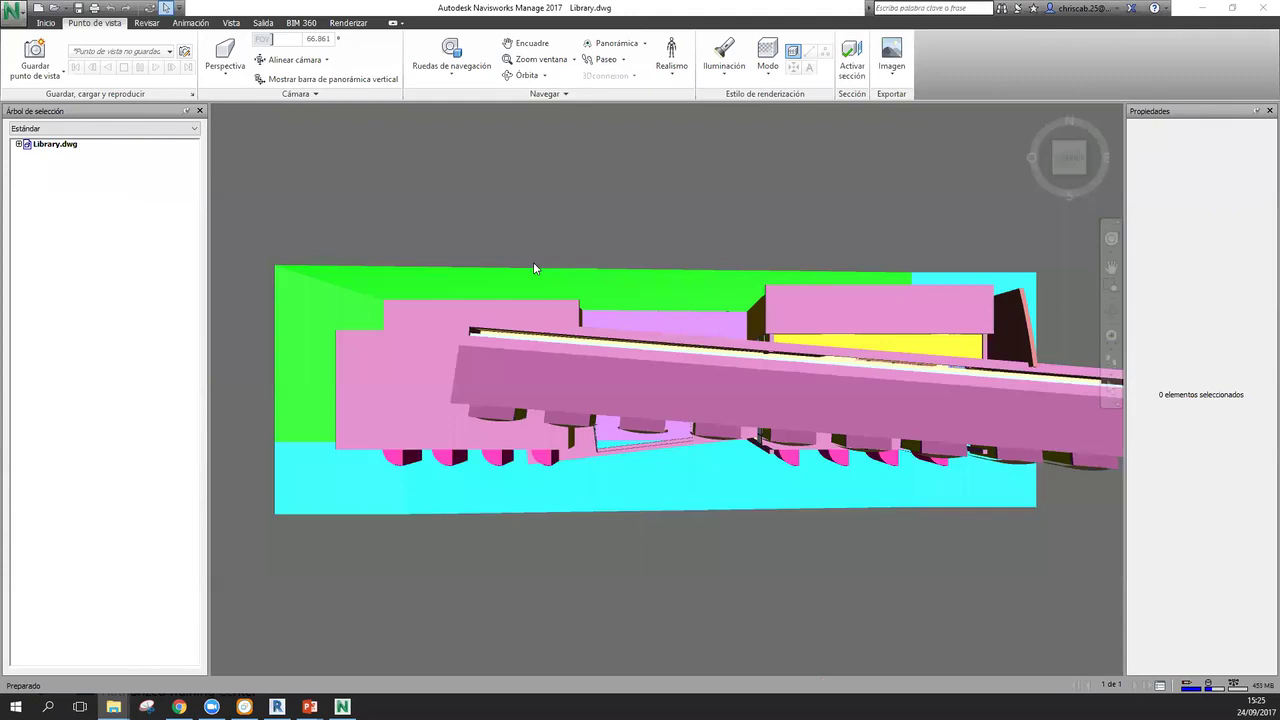
mouse_move(717, 587)
shift+middle_down()
mouse_move(749, 497)
mouse_move(874, 428)
mouse_move(549, 446)
mouse_move(862, 468)
shift+middle_up()
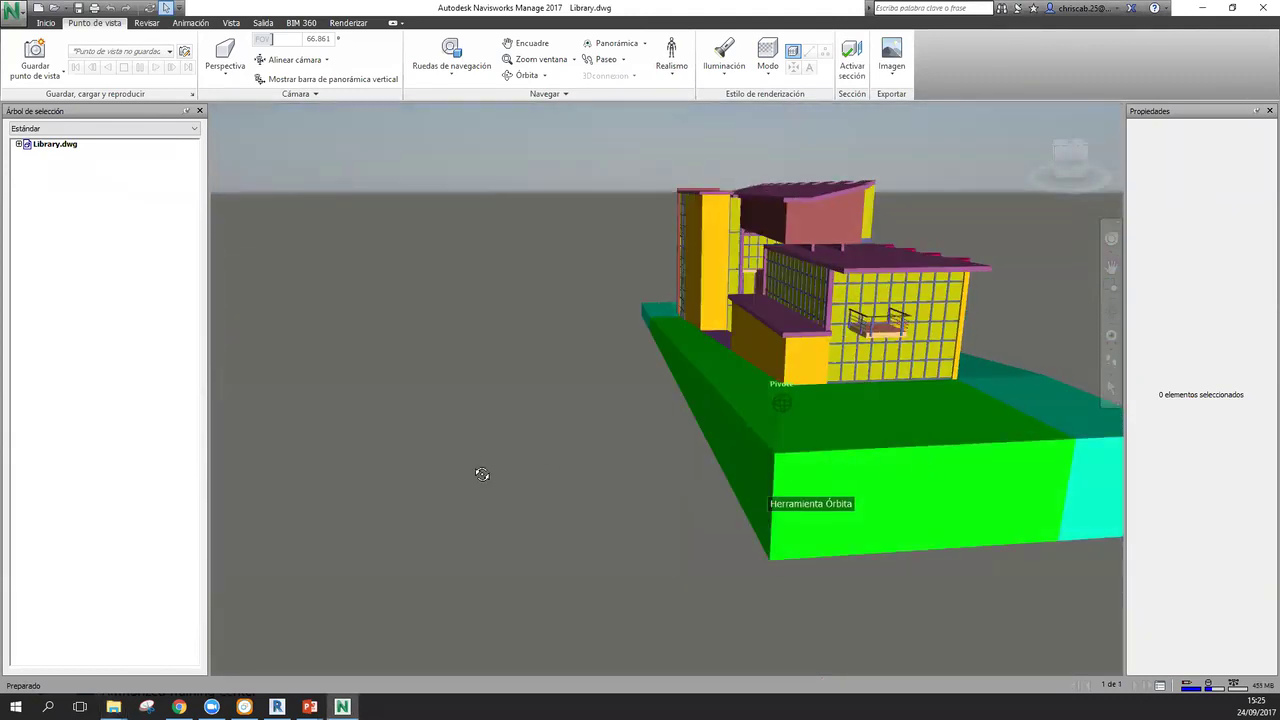
shift+middle_drag(814, 434, 3, 492)
shift+middle_drag(431, 537, 710, 528)
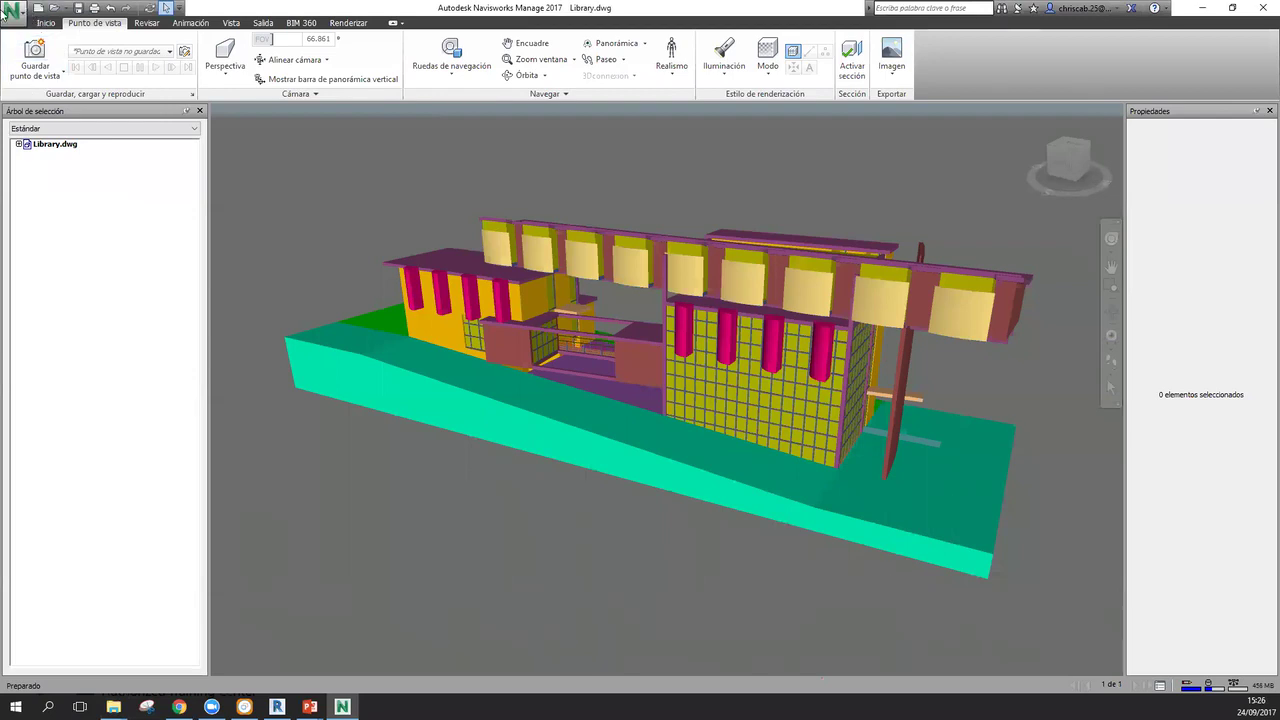
- Start a new empty file and append Library.dwg using the Autodesk DWG/DXF file type
click(5, 12)
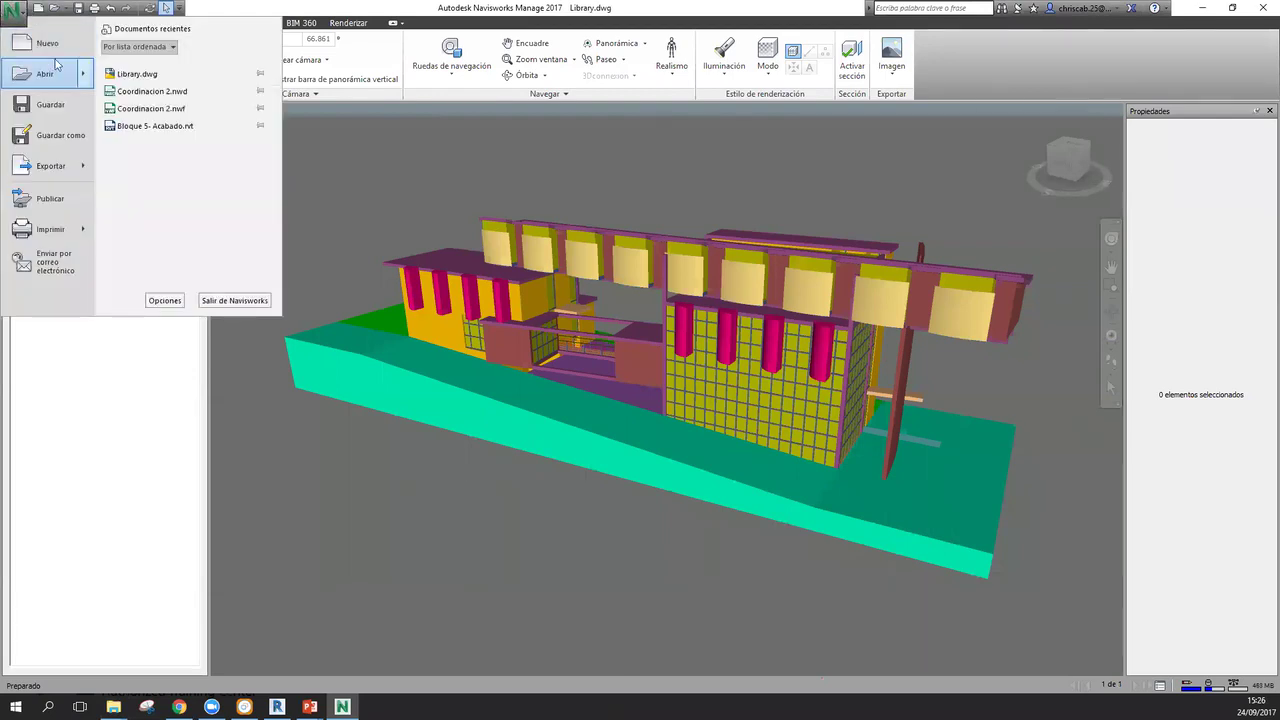
click(30, 42)
click(46, 24)
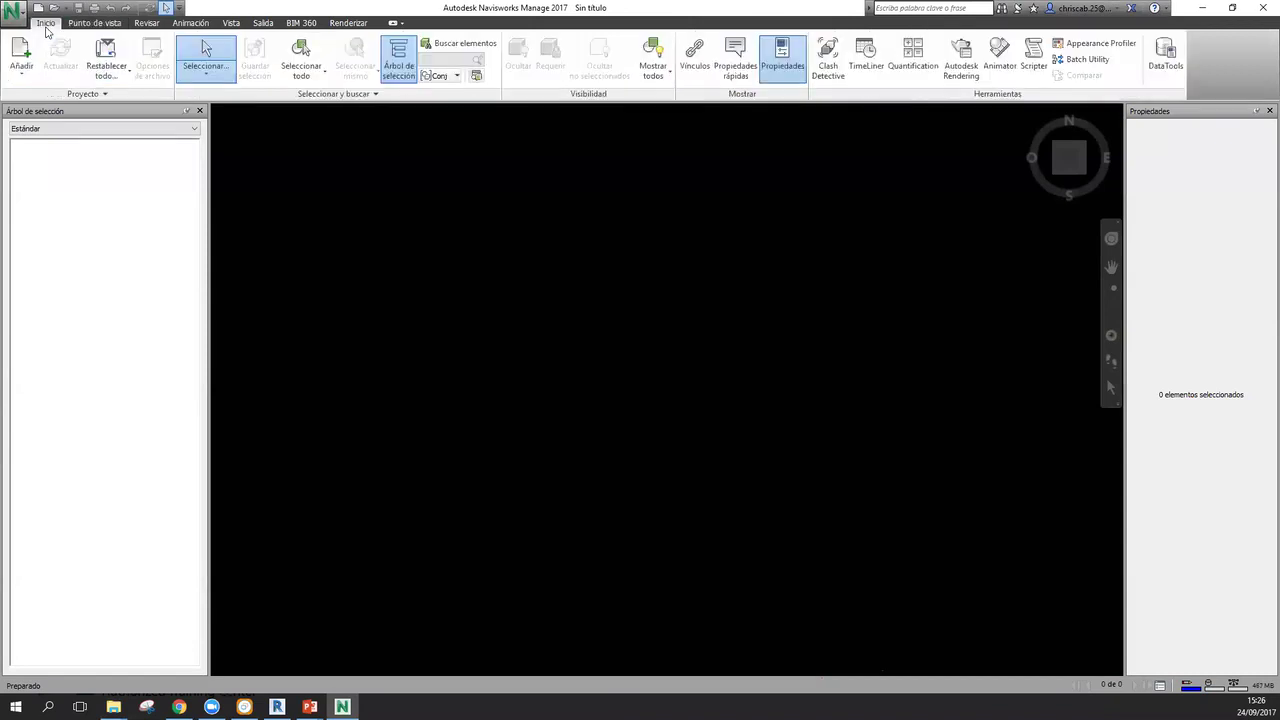
click(20, 68)
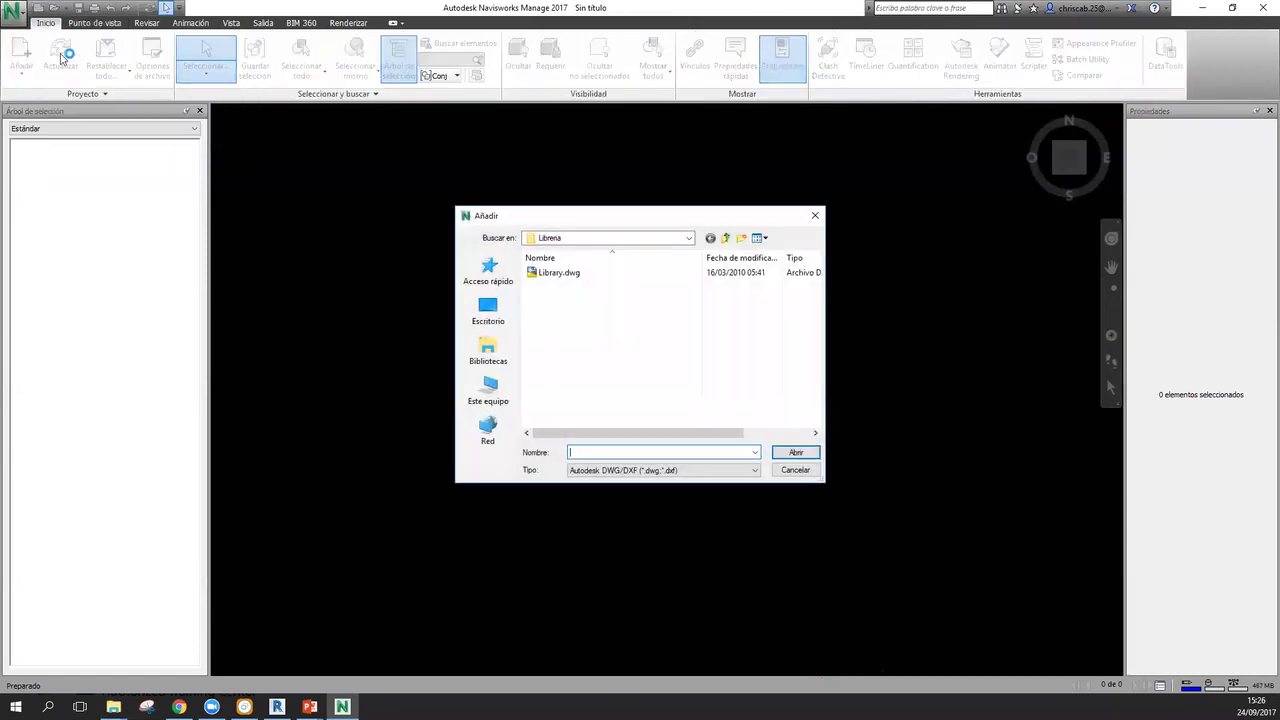
click(560, 273)
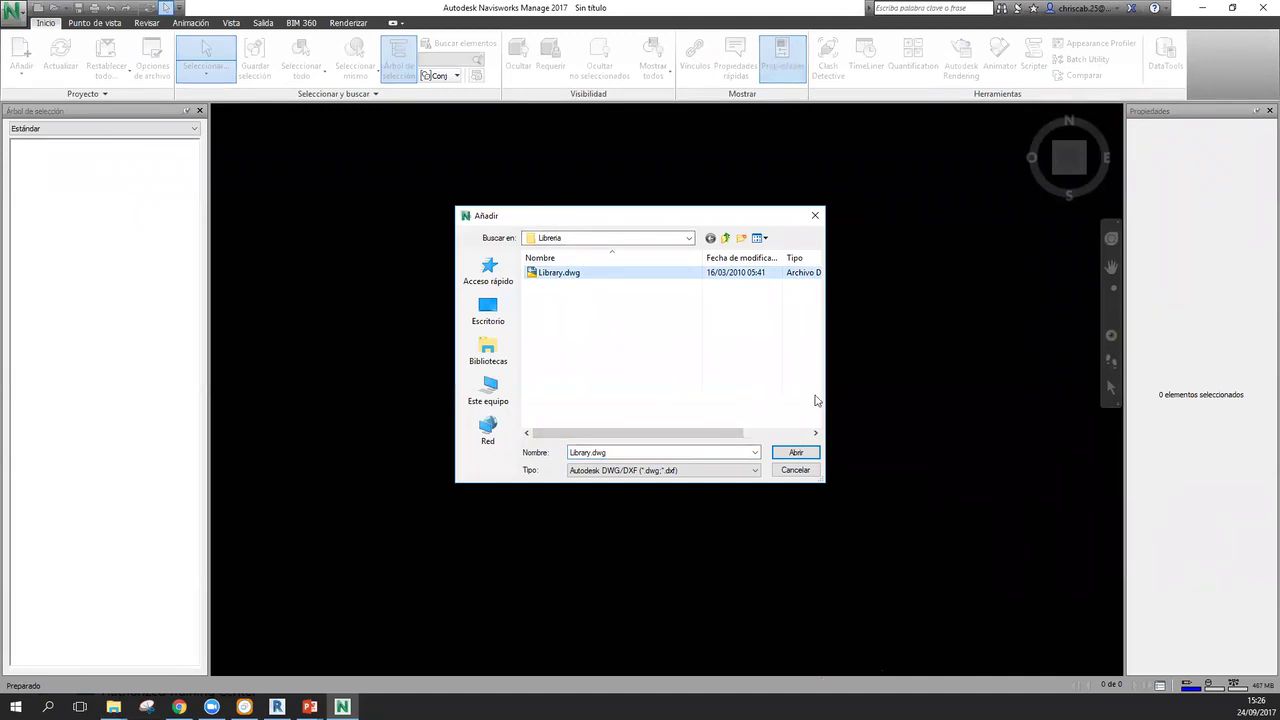
click(756, 471)
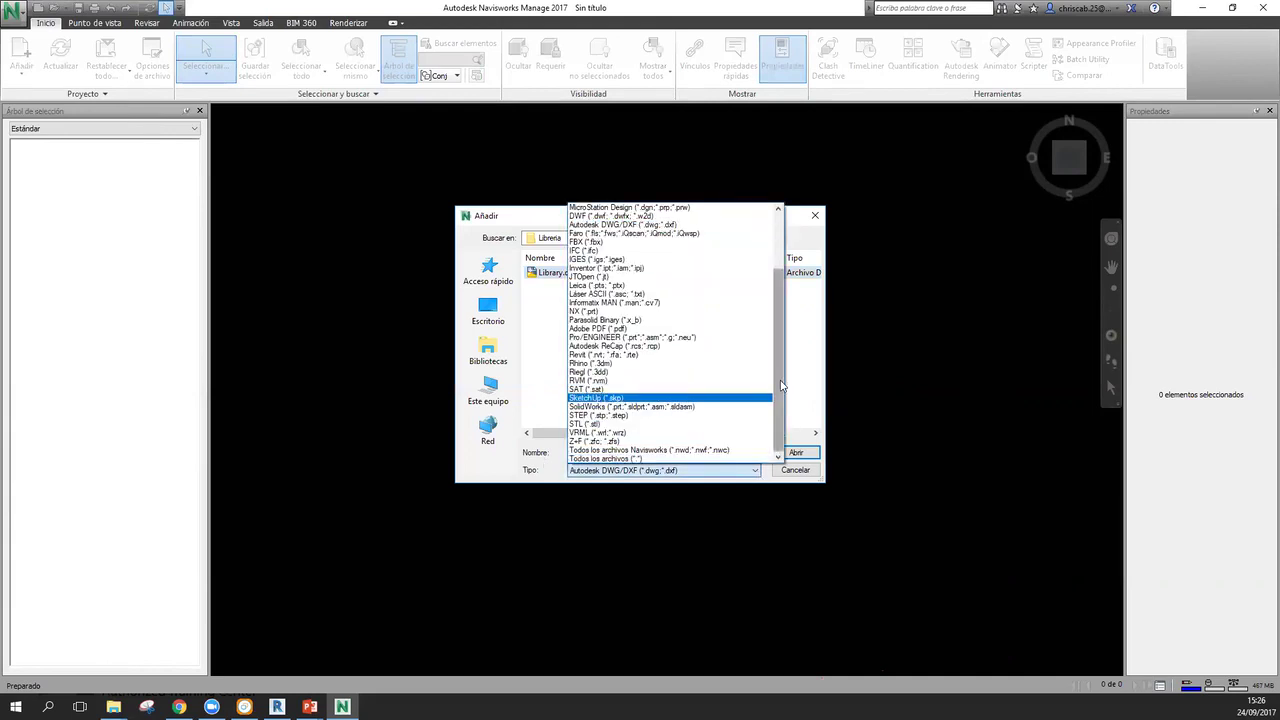
drag(776, 368, 776, 312)
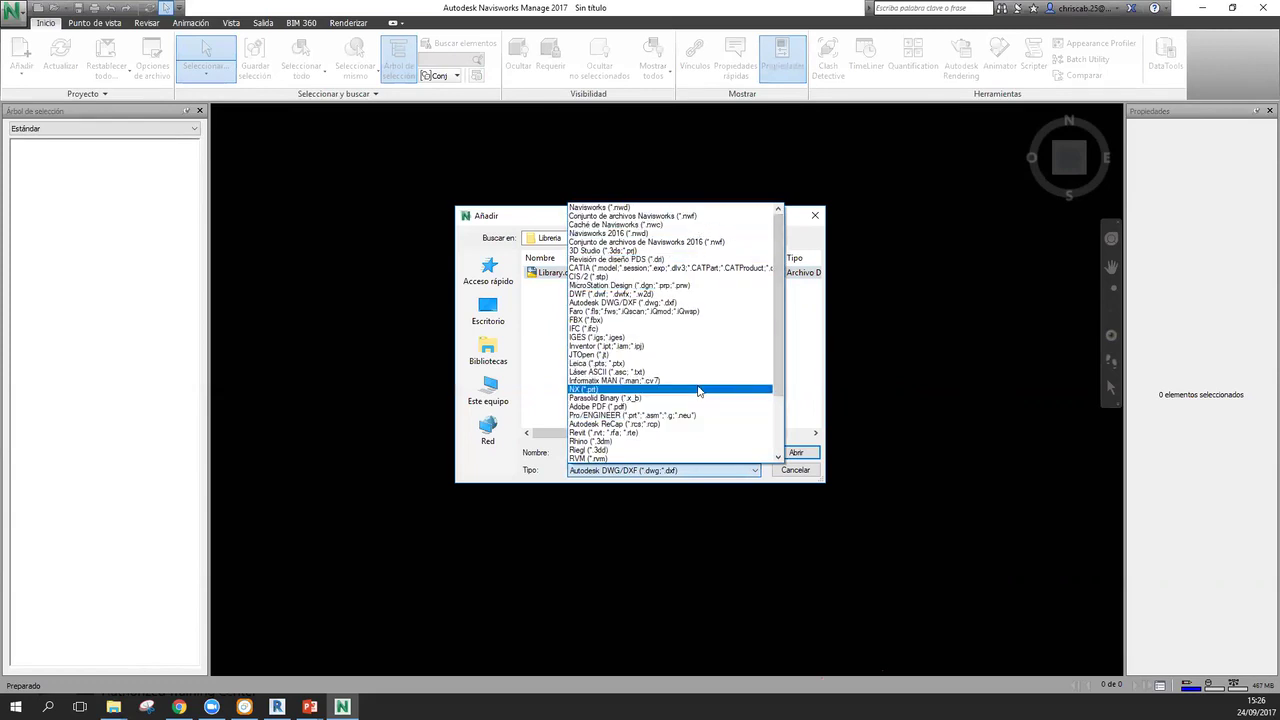
click(625, 302)
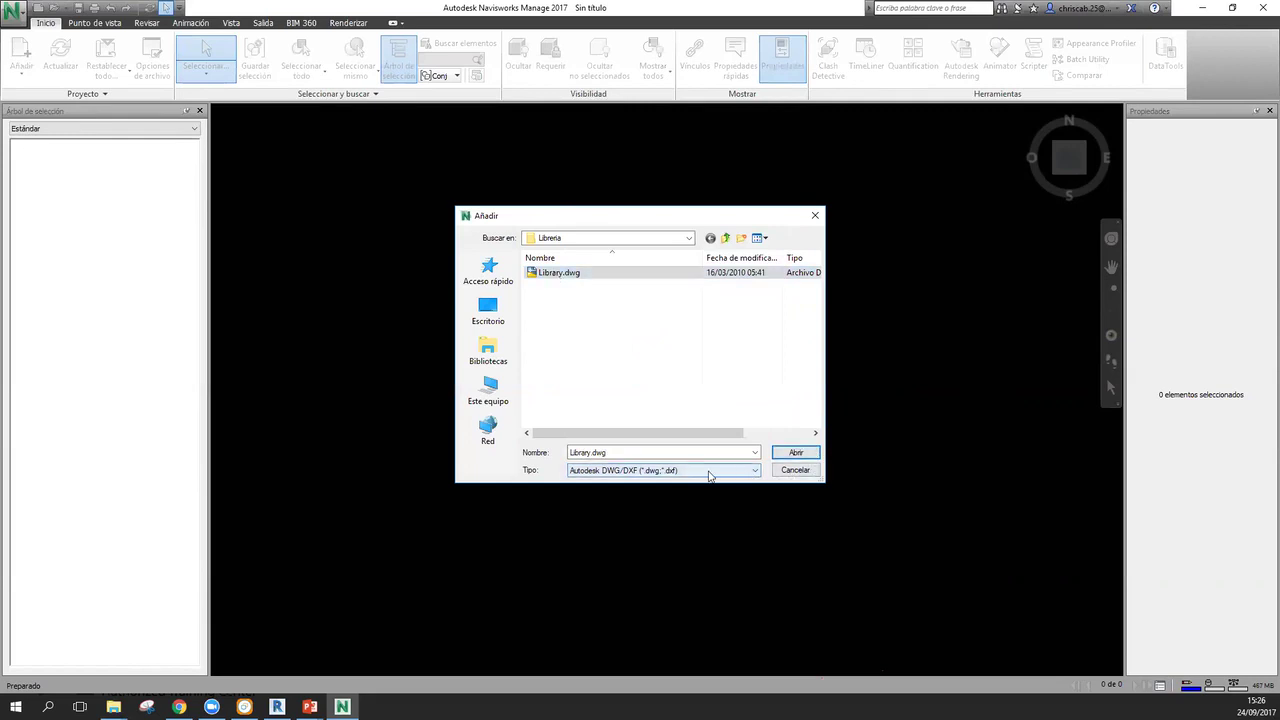
click(796, 453)
- Expand Library.dwg in the selection tree and highlight the SHINYSTEEL, STONE, STUCCO and WIRE layers in the model
shift+middle_drag(792, 506, 834, 480)
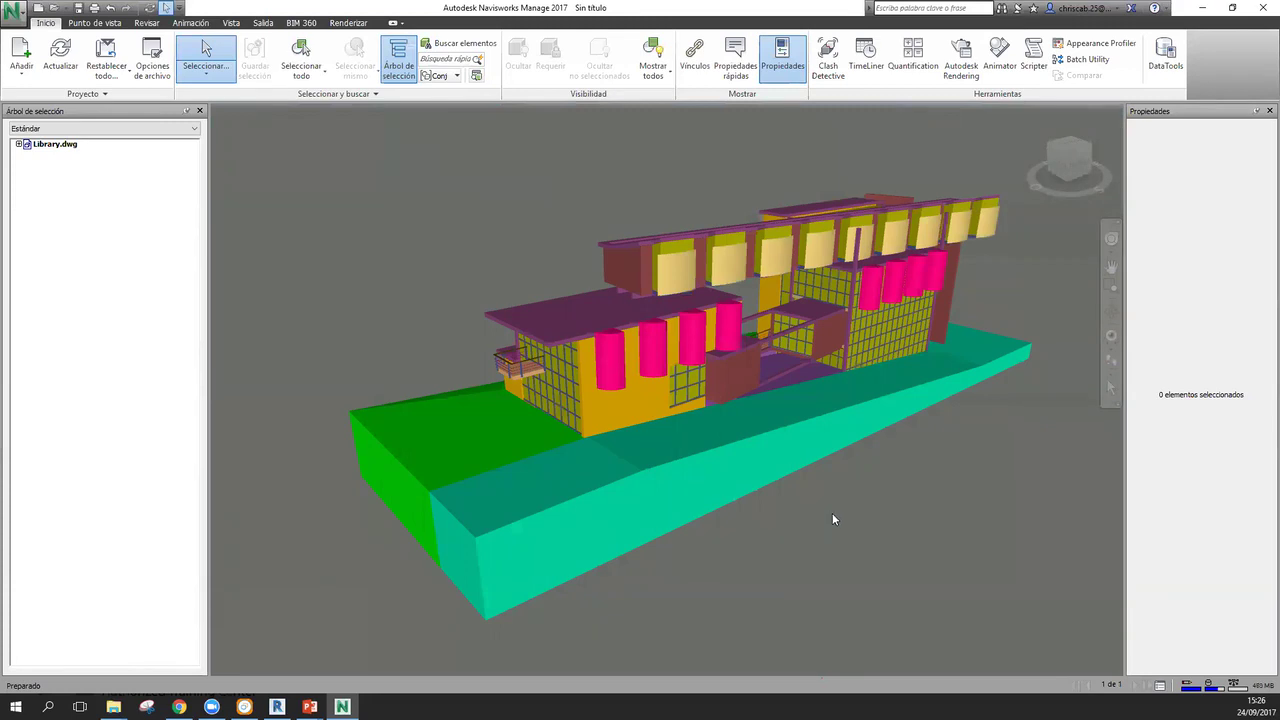
shift+middle_drag(837, 511, 668, 516)
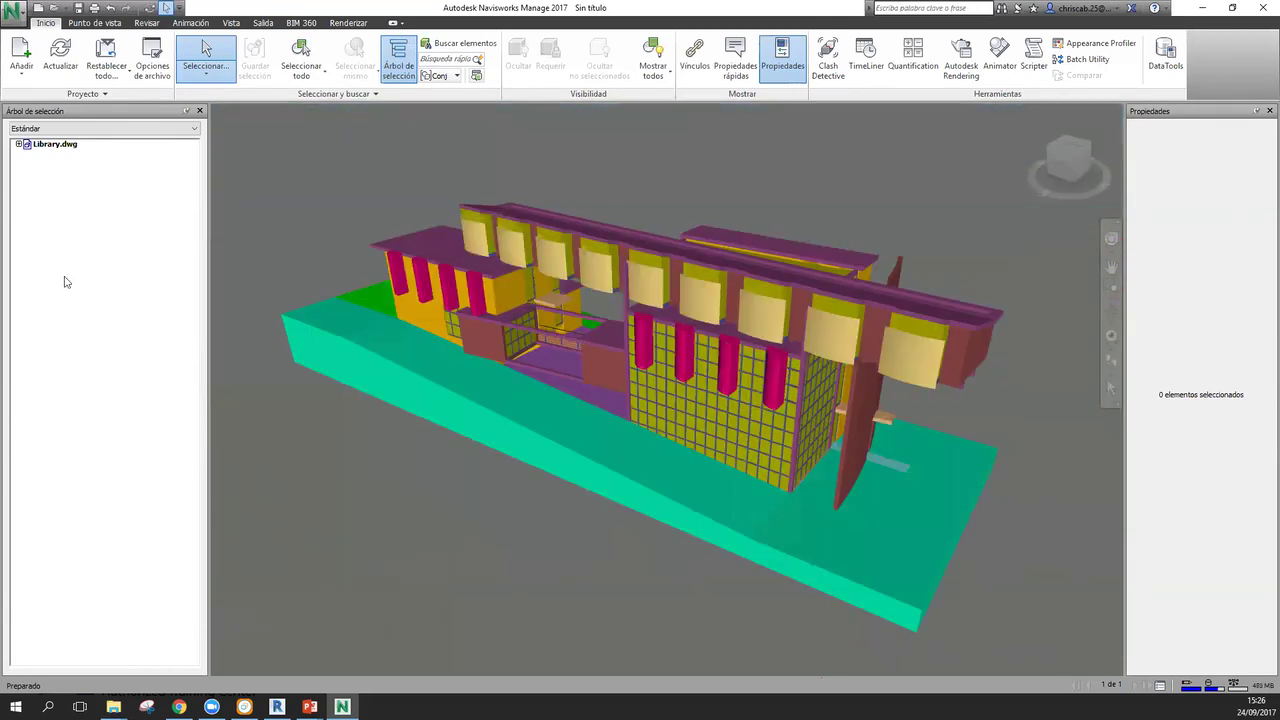
click(18, 144)
shift+middle_drag(410, 538, 376, 519)
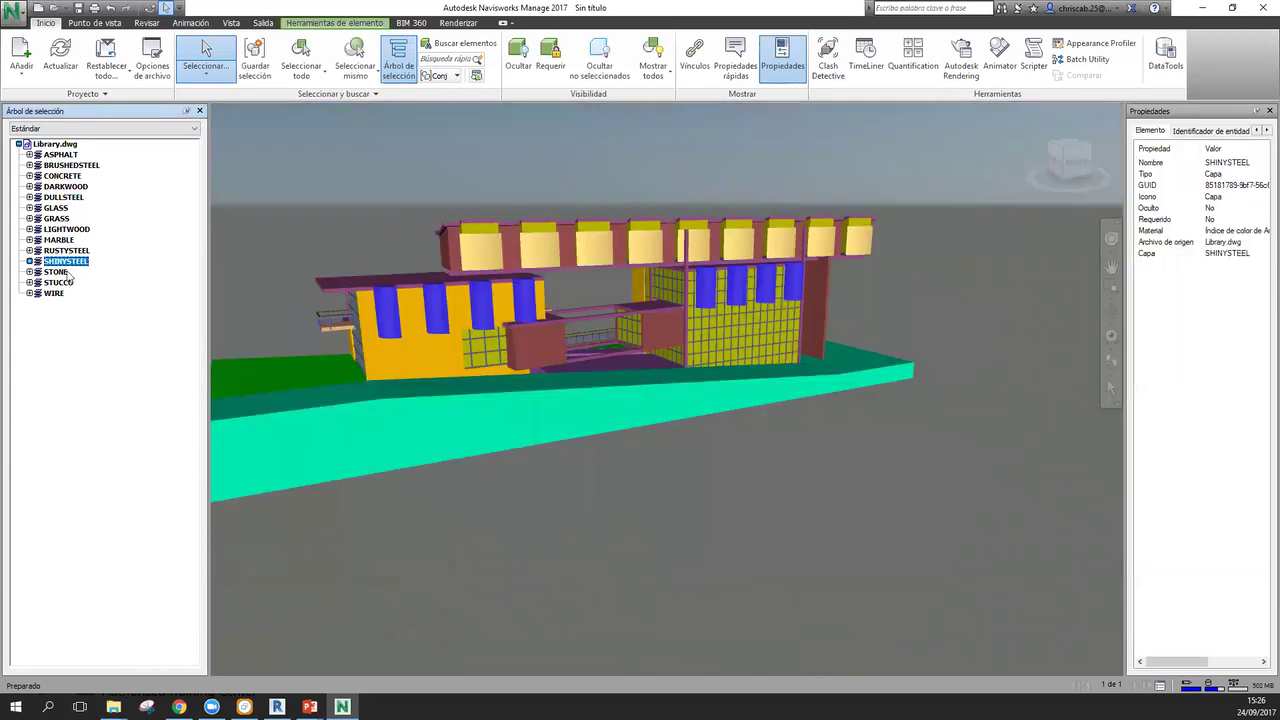
click(64, 273)
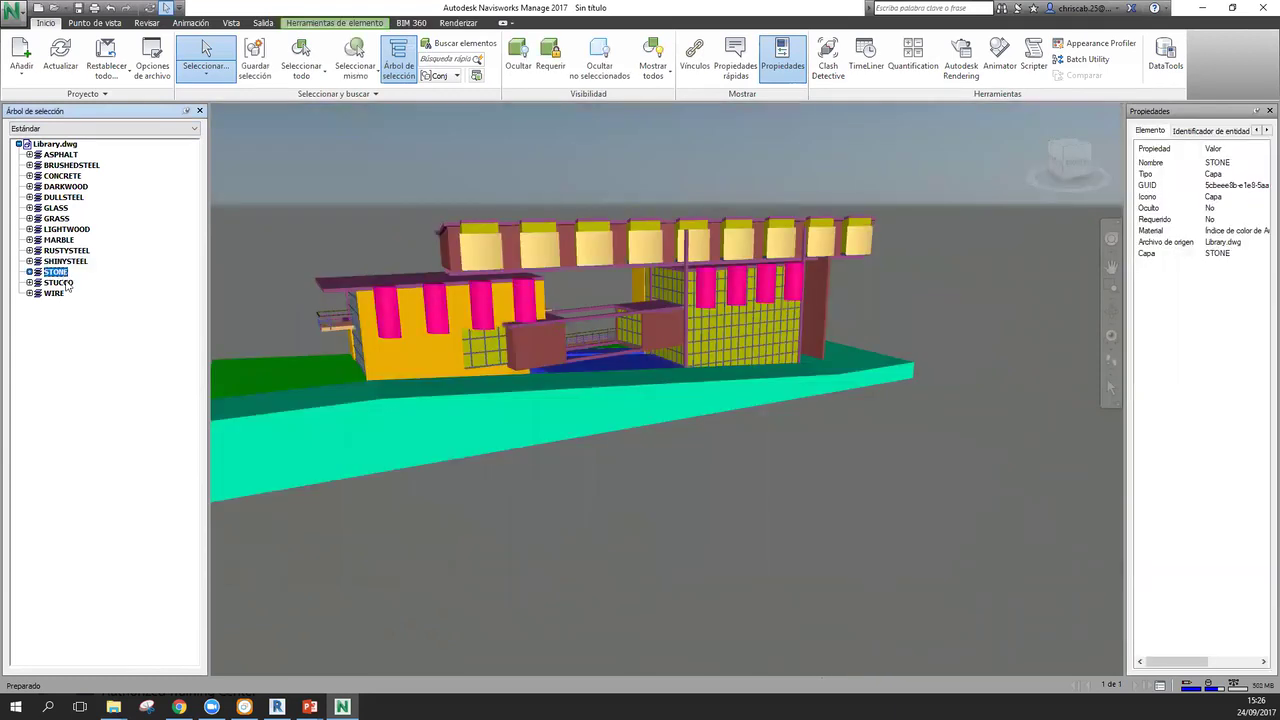
click(60, 283)
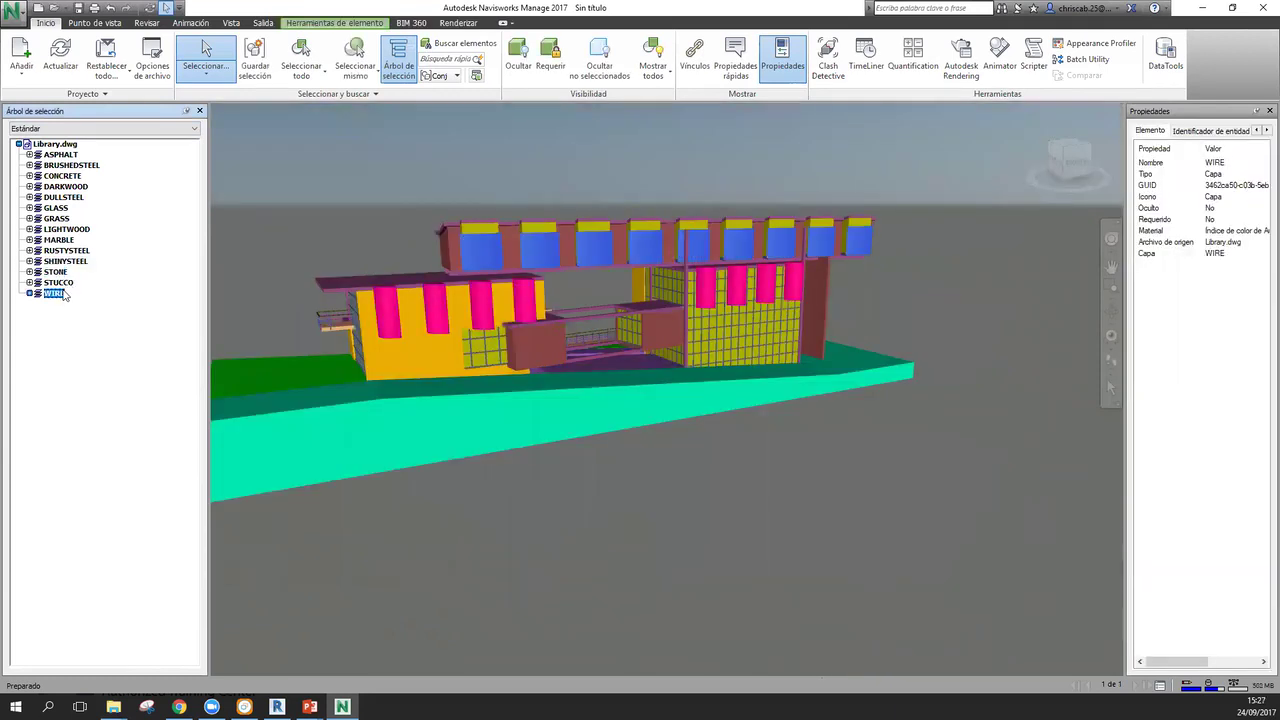
- Highlight the CONCRETE, DARKWOOD and GRASS layers one after another, viewing each in the model, and clear the selection
click(68, 176)
click(66, 187)
shift+middle_drag(330, 388, 676, 380)
click(58, 219)
shift+middle_drag(688, 512, 437, 525)
click(765, 530)
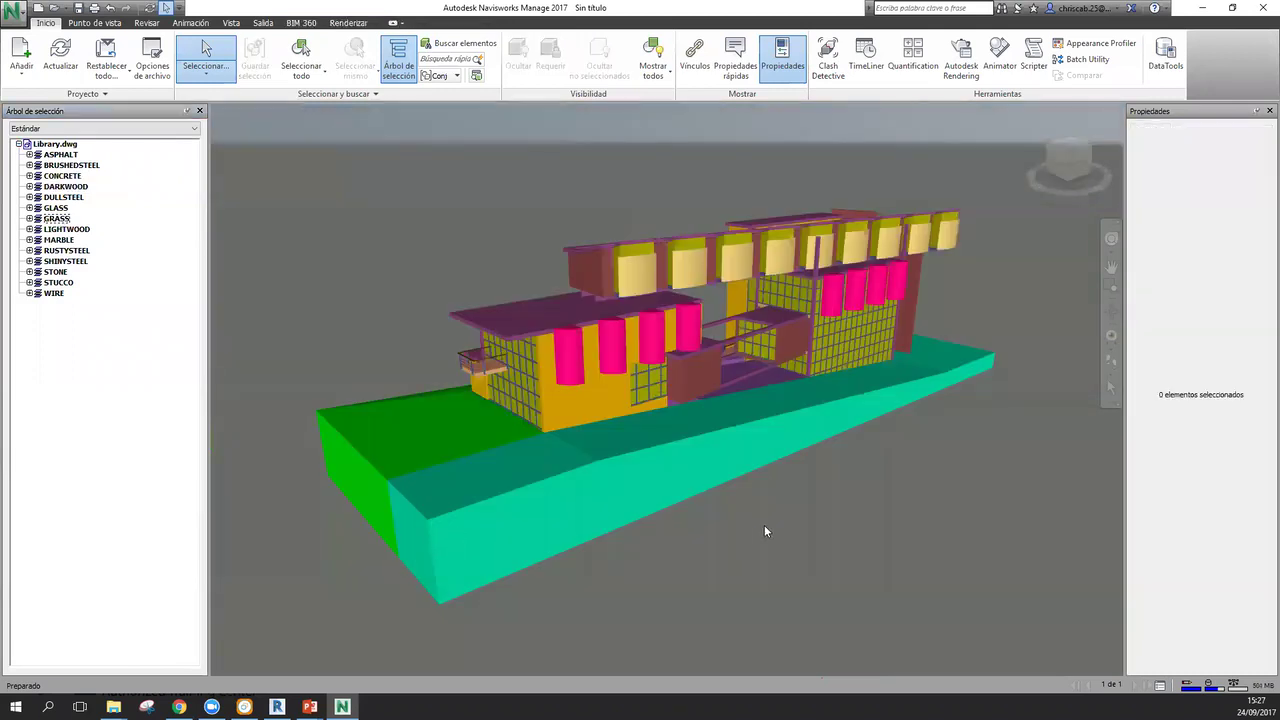
- Inspect separate ASPHALT ground meshes picked in the model, along with the BRUSHEDSTEEL and DULLSTEEL layers
click(518, 488)
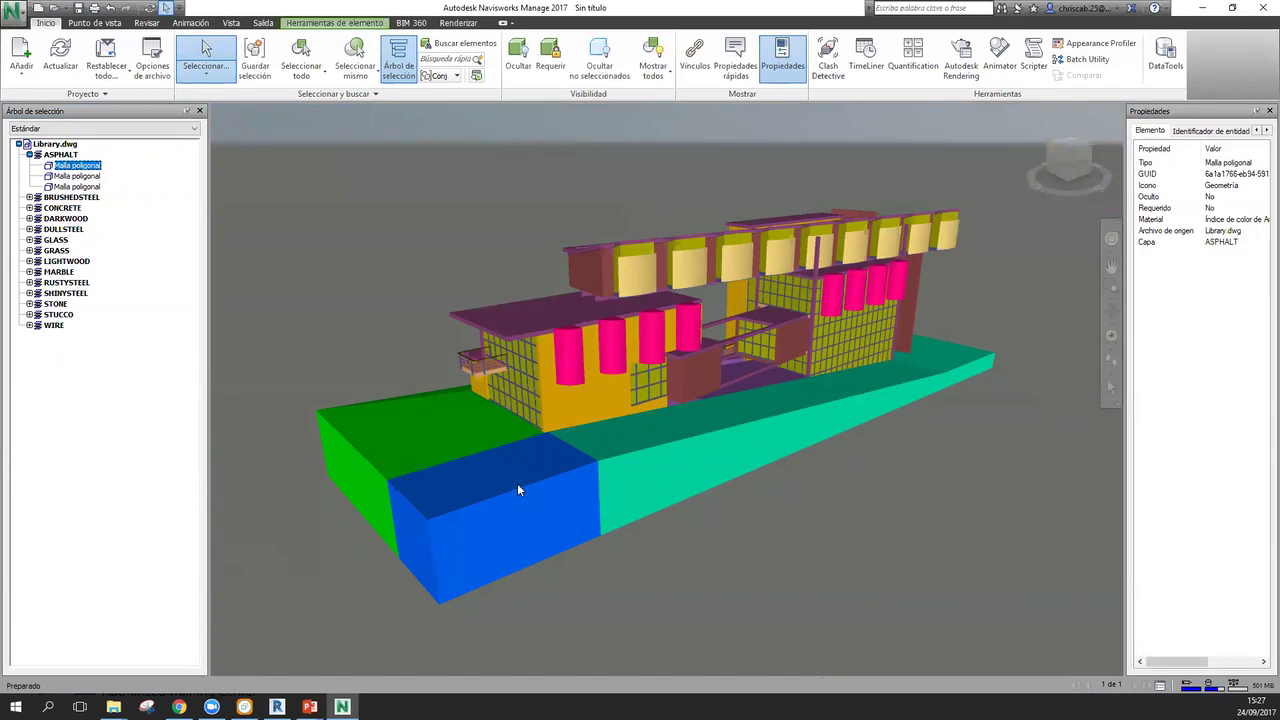
click(785, 502)
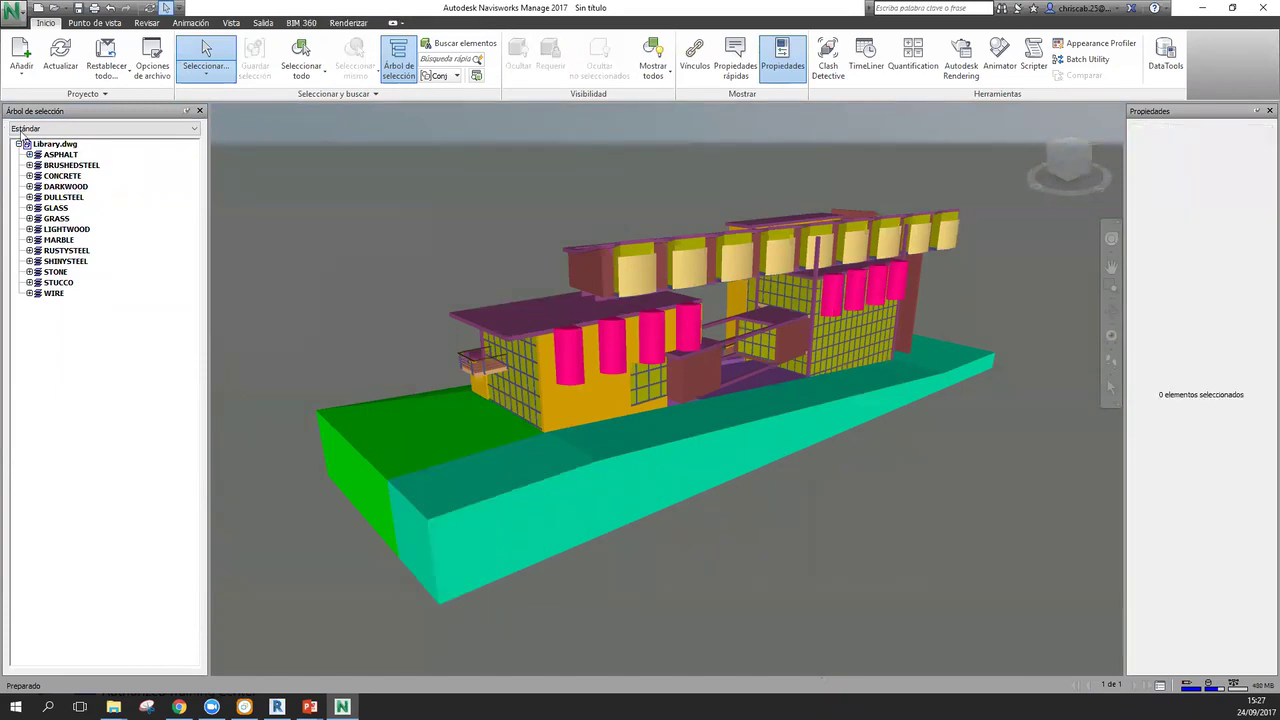
click(71, 166)
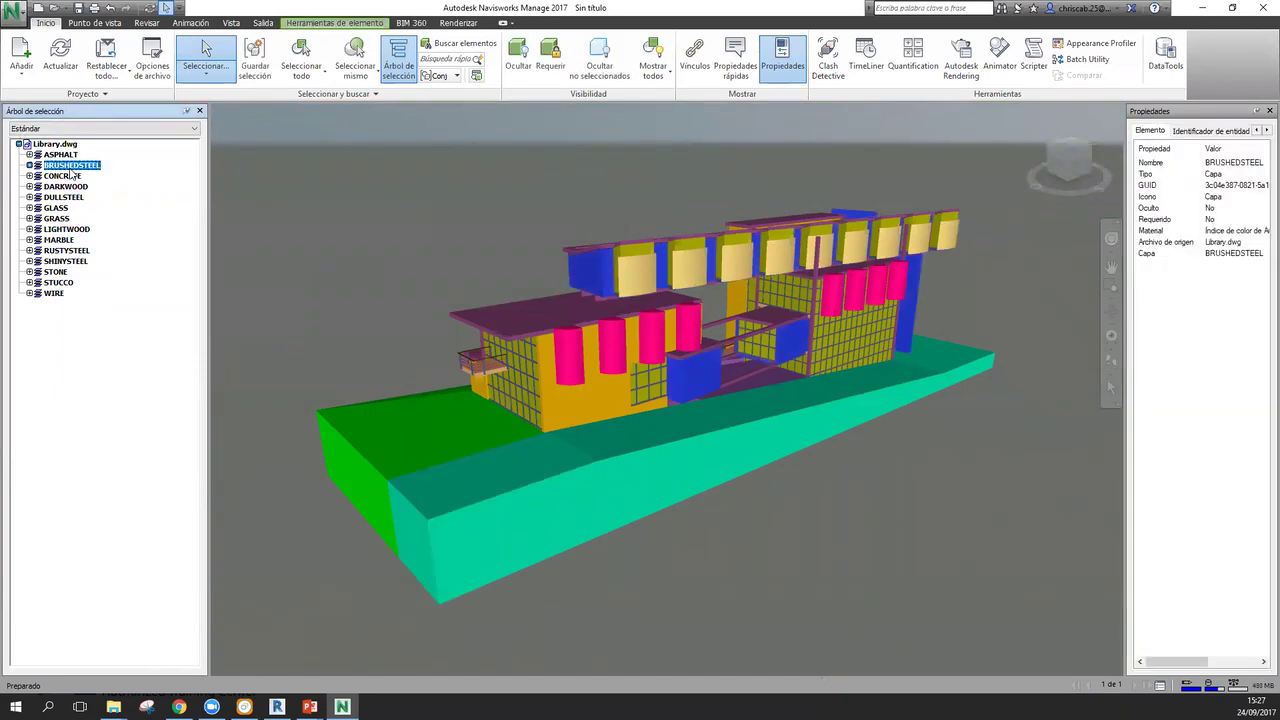
click(675, 449)
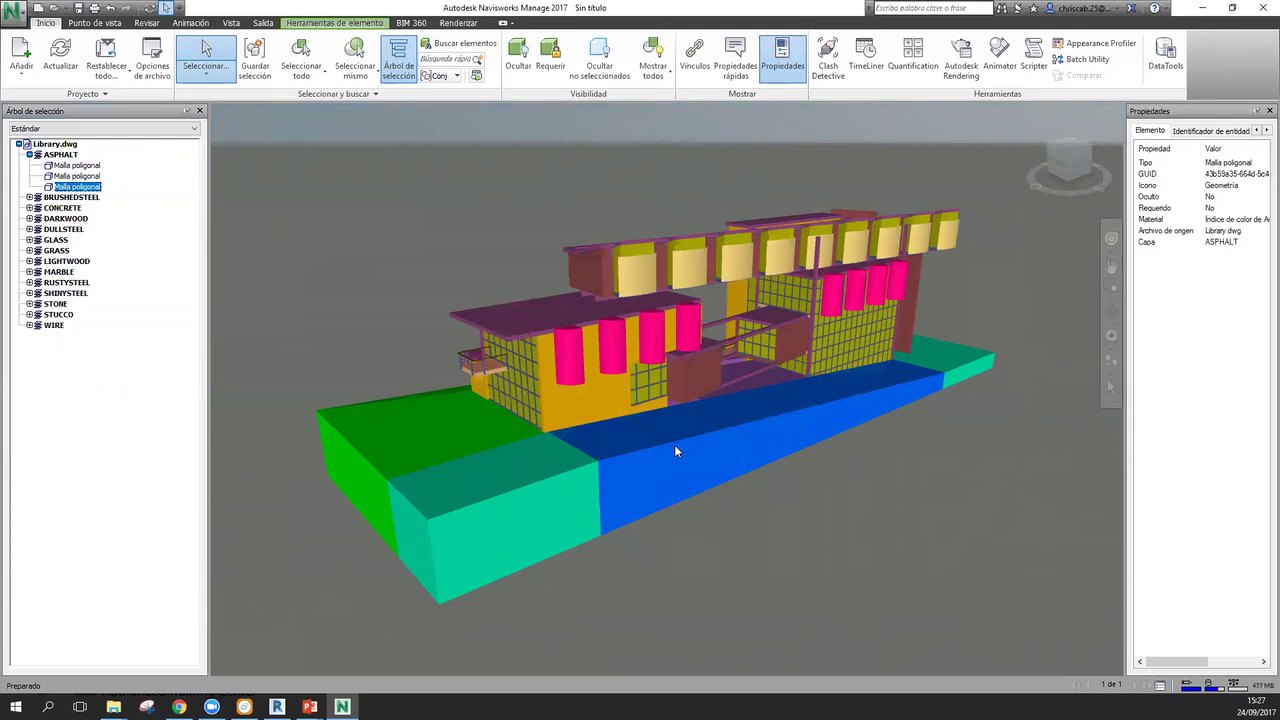
click(66, 229)
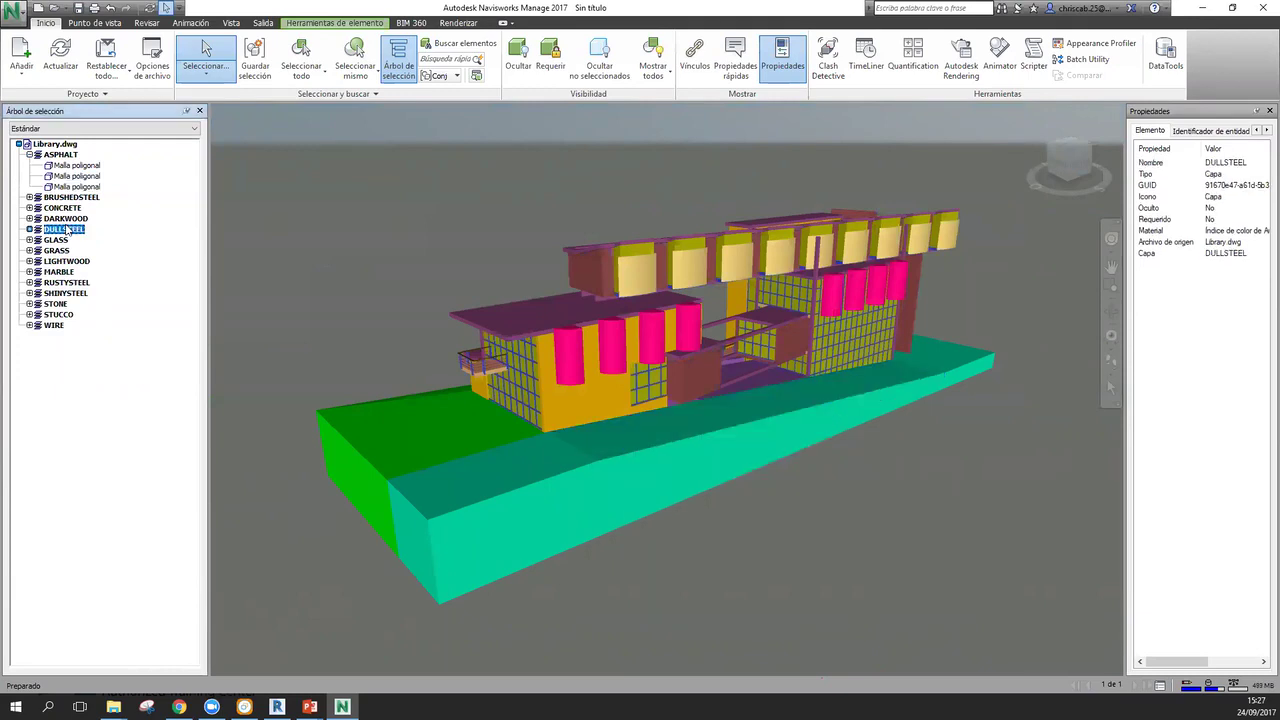
- Expand the CONCRETE layer and locate two of its individual polygon meshes in the model
click(29, 208)
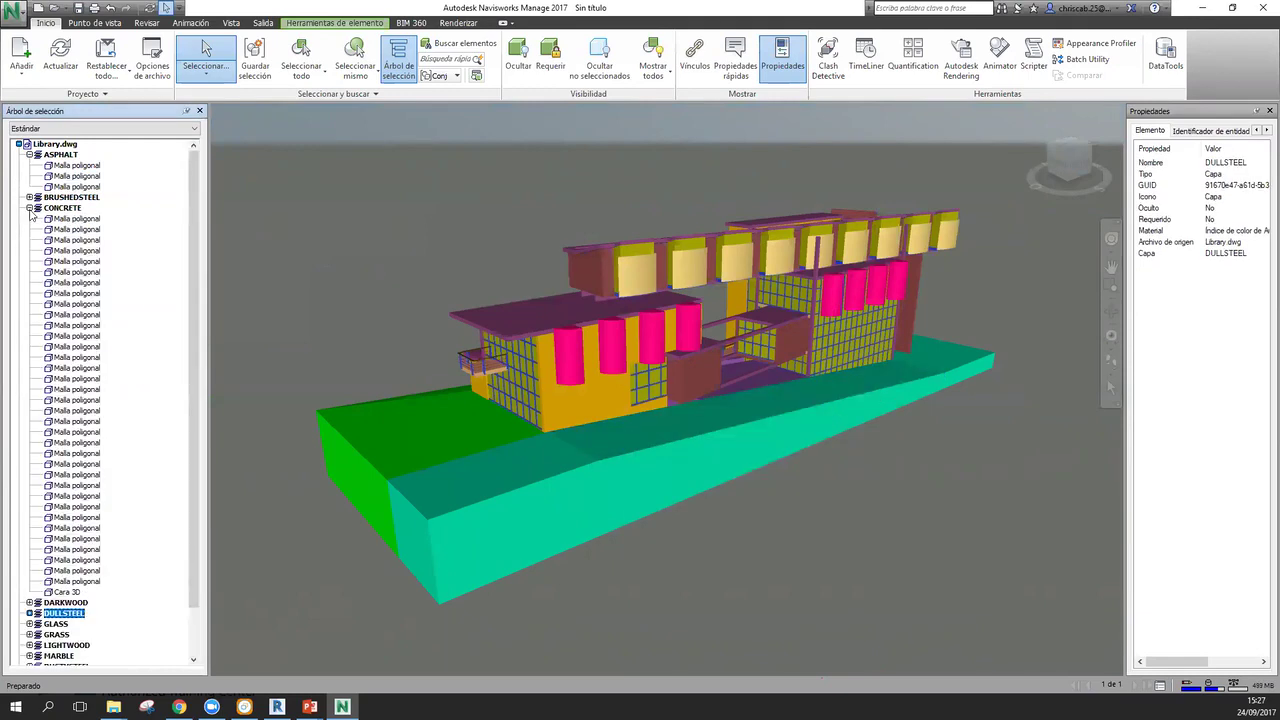
click(76, 336)
click(96, 390)
mouse_move(383, 455)
shift+middle_down()
mouse_move(244, 446)
mouse_move(973, 410)
mouse_move(492, 416)
mouse_move(877, 424)
mouse_move(604, 412)
mouse_move(517, 427)
mouse_move(767, 468)
mouse_move(805, 500)
shift+middle_up()
middle_drag(805, 500, 861, 469)
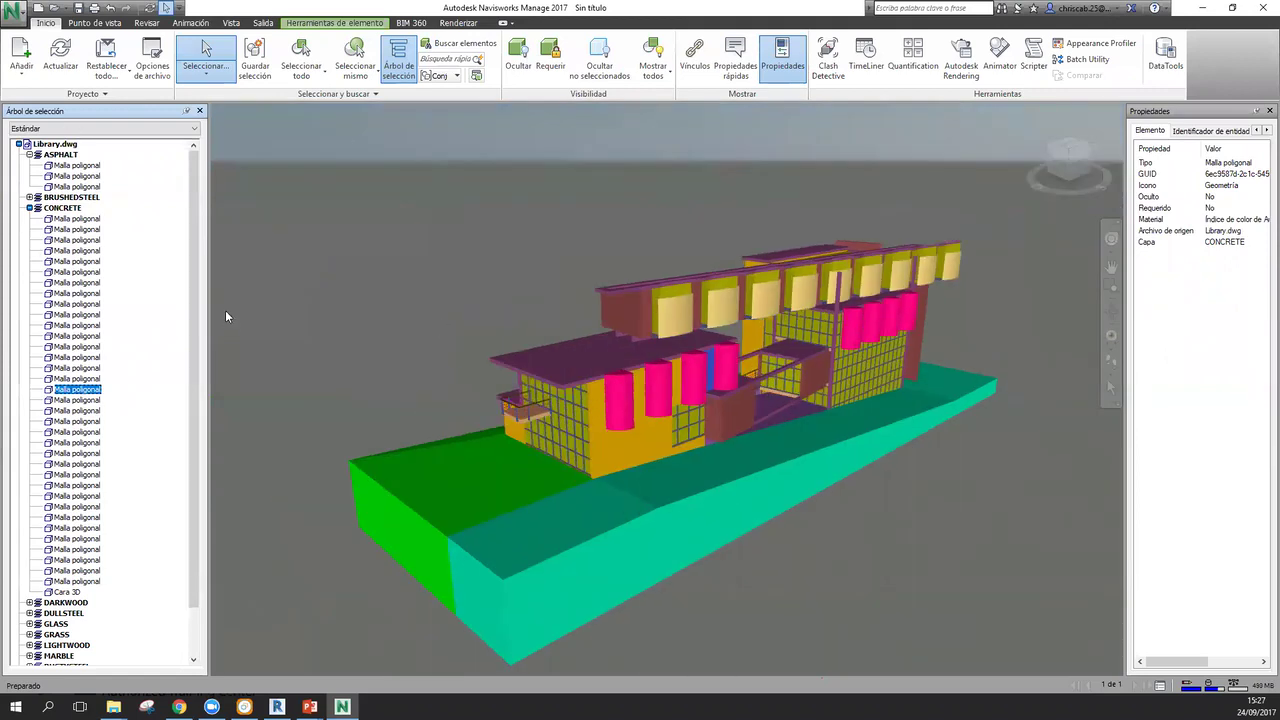
middle_drag(906, 410, 867, 397)
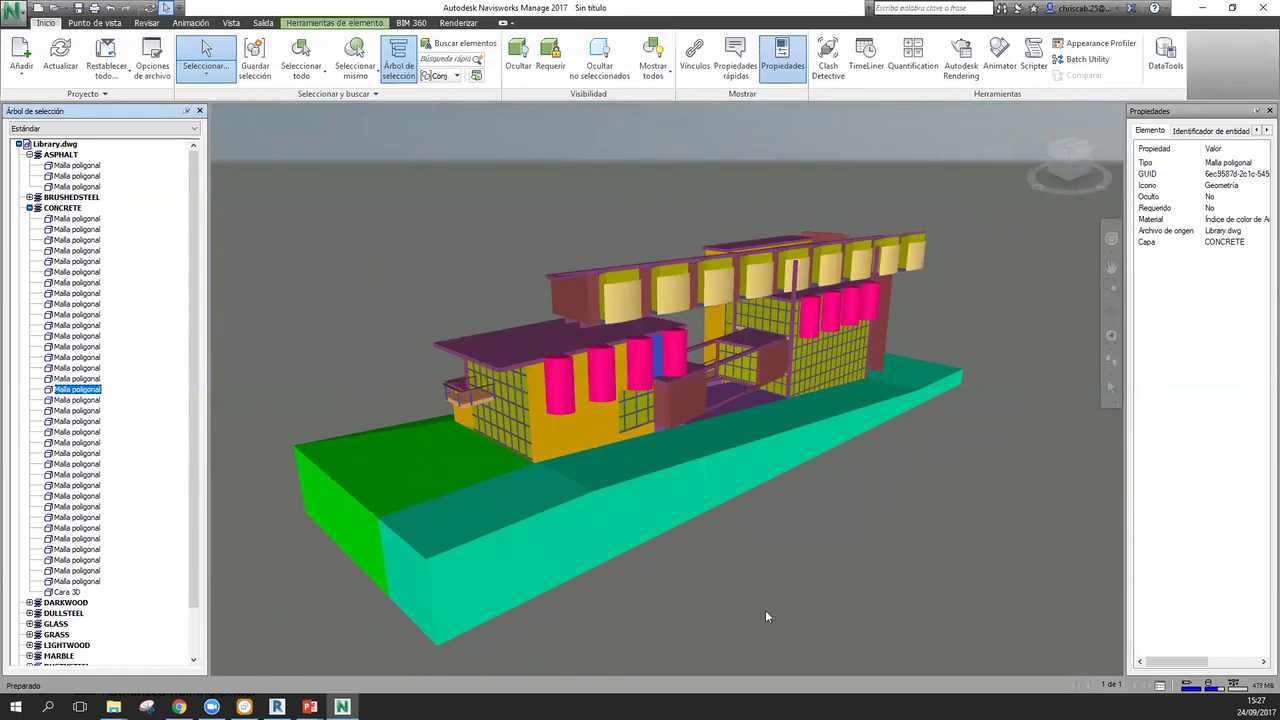
mouse_move(700, 455)
shift+middle_down()
mouse_move(600, 449)
mouse_move(826, 471)
mouse_move(772, 449)
shift+middle_up()
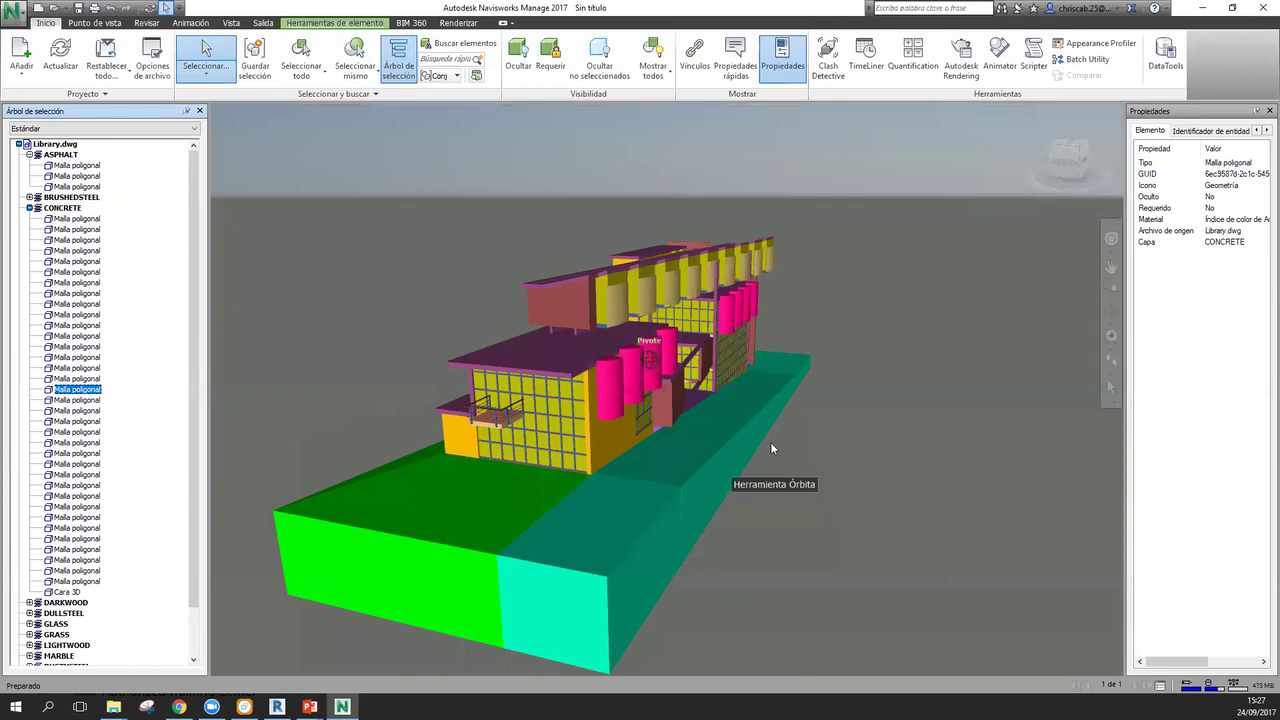
shift+middle_drag(808, 434, 712, 416)
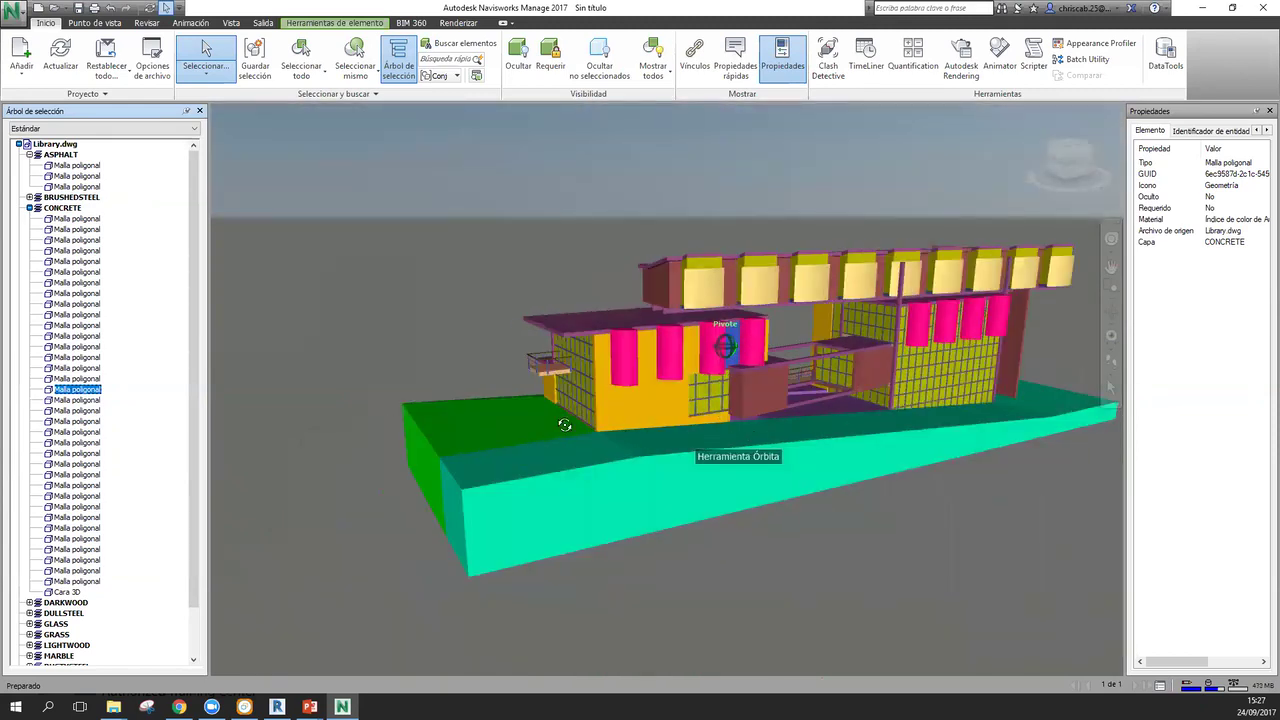
scroll(610, 430, up, 3)
scroll(863, 474, down, 5)
mouse_move(863, 474)
shift+middle_down()
mouse_move(790, 400)
mouse_move(860, 390)
mouse_move(778, 401)
shift+middle_up()
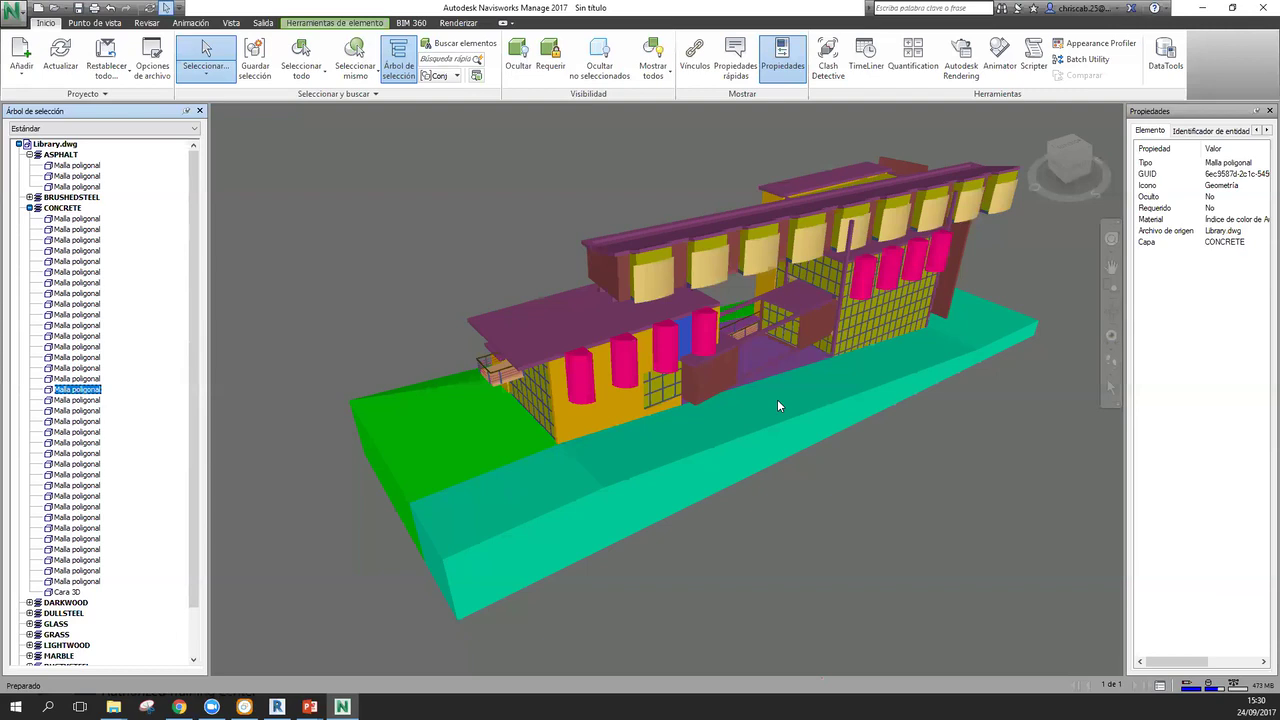
middle_drag(902, 504, 946, 524)
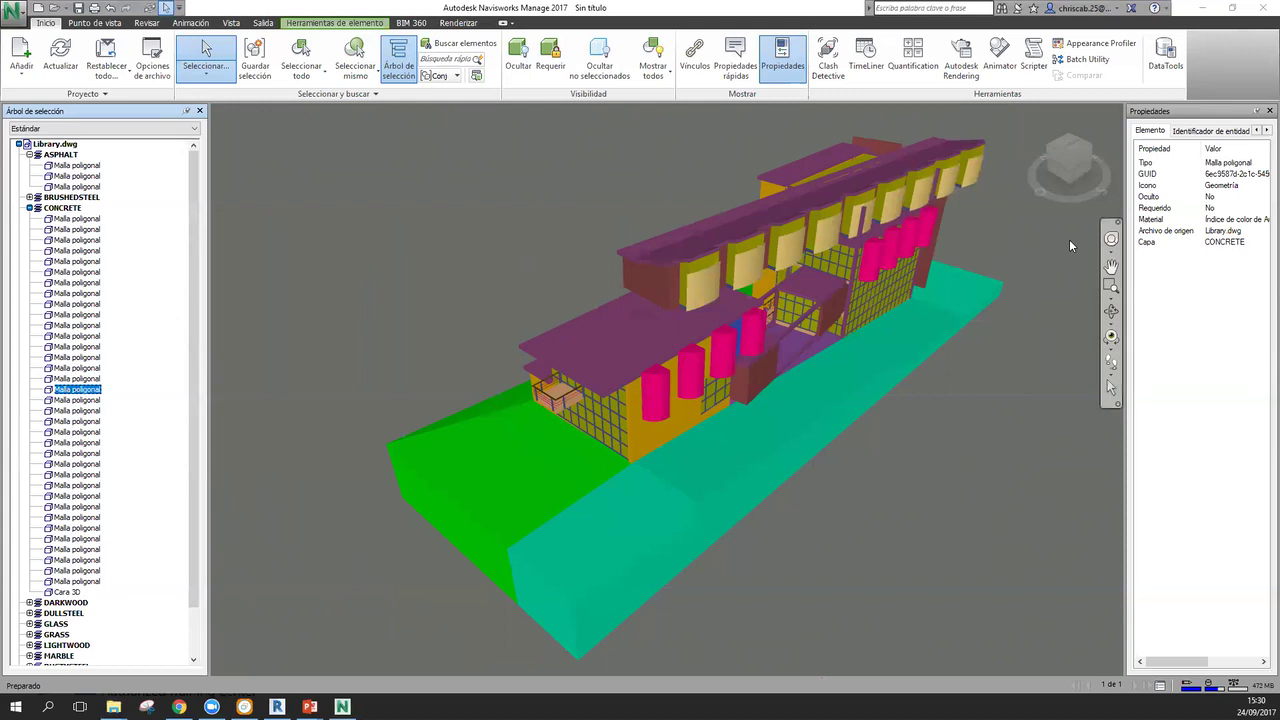
- Switch to File Explorer, enlarge the Libreria folder window and select the Library.nwc cache file
click(113, 706)
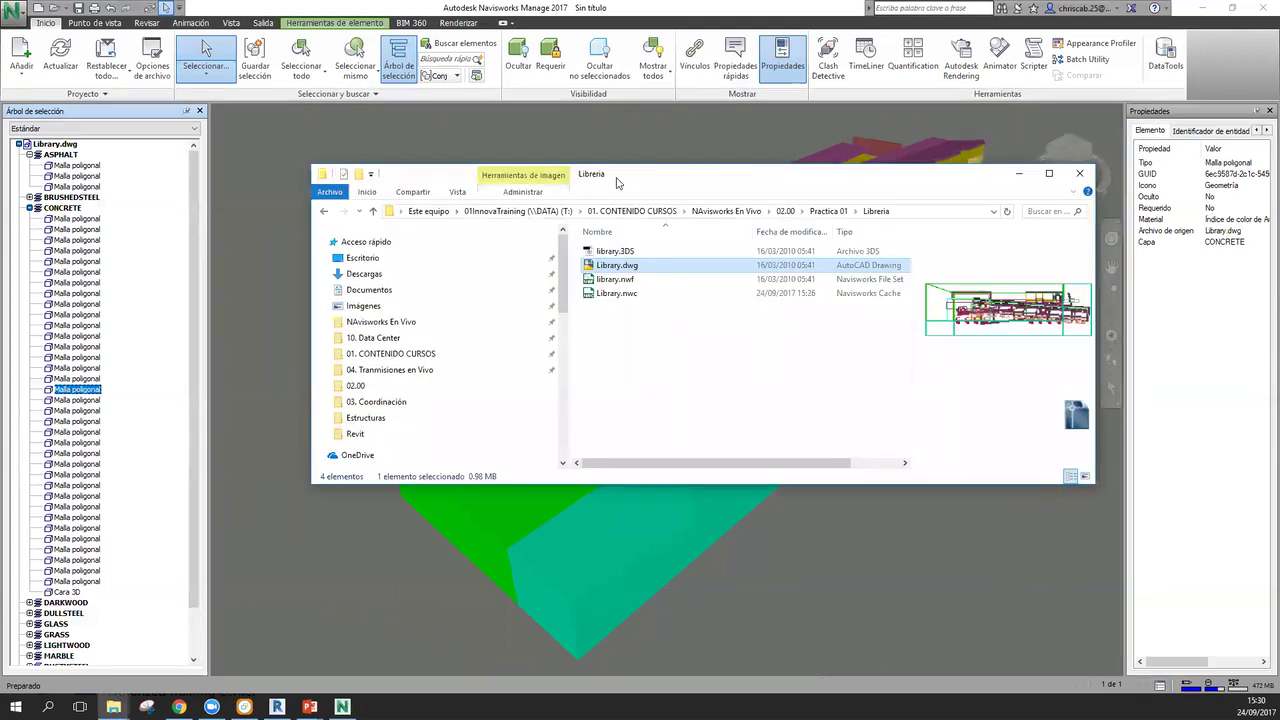
double_click(614, 181)
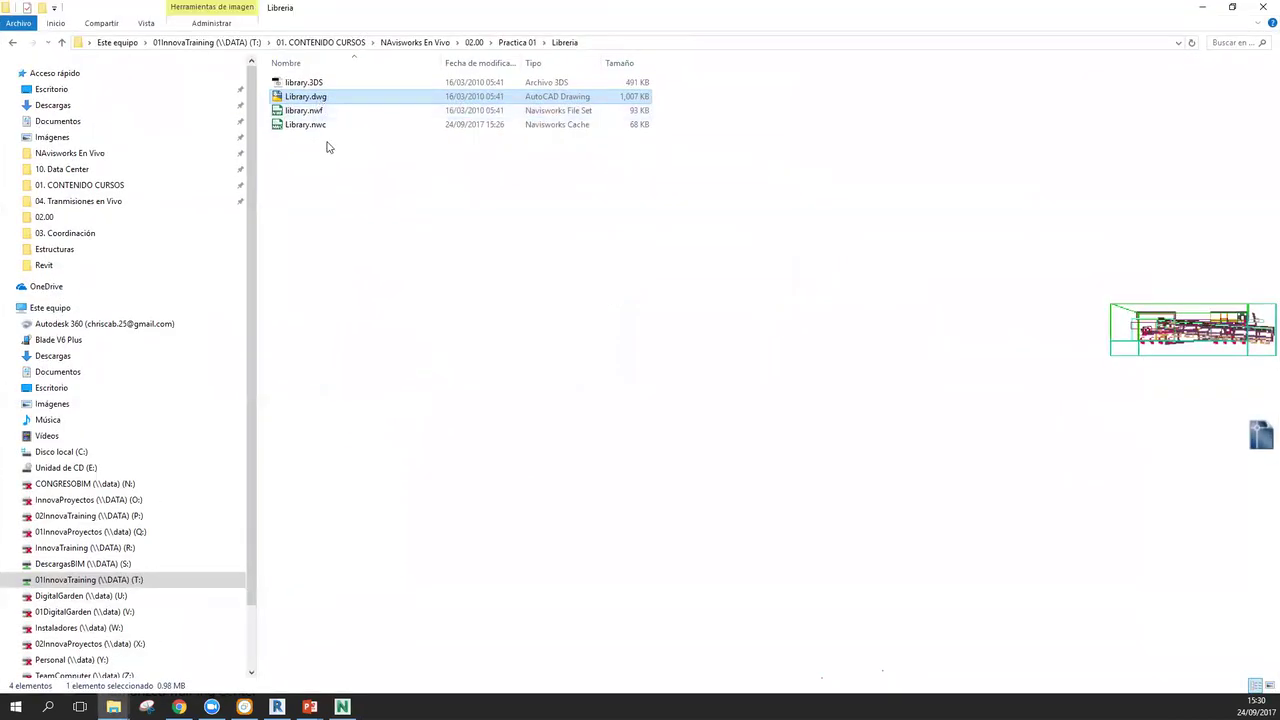
click(311, 127)
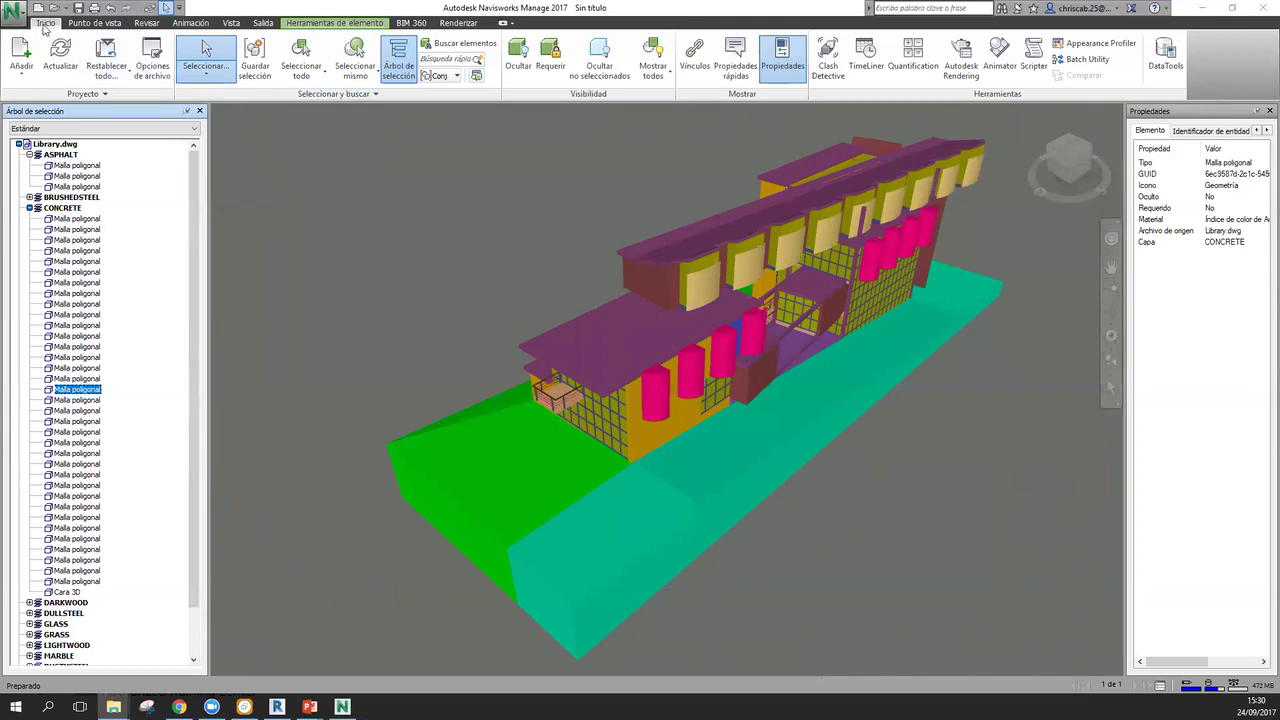
- Start a new project and try to append library.3DS from the Libreria folder with the 3D Studio file type
click(12, 12)
click(24, 42)
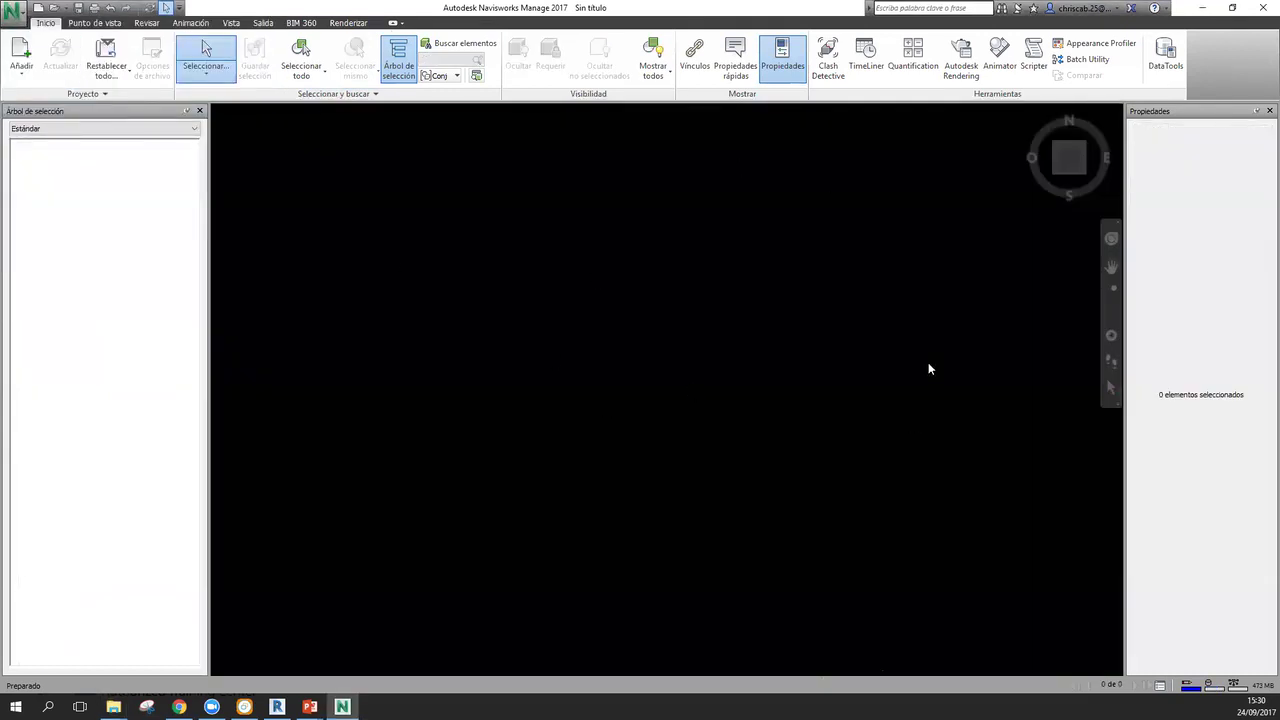
click(21, 55)
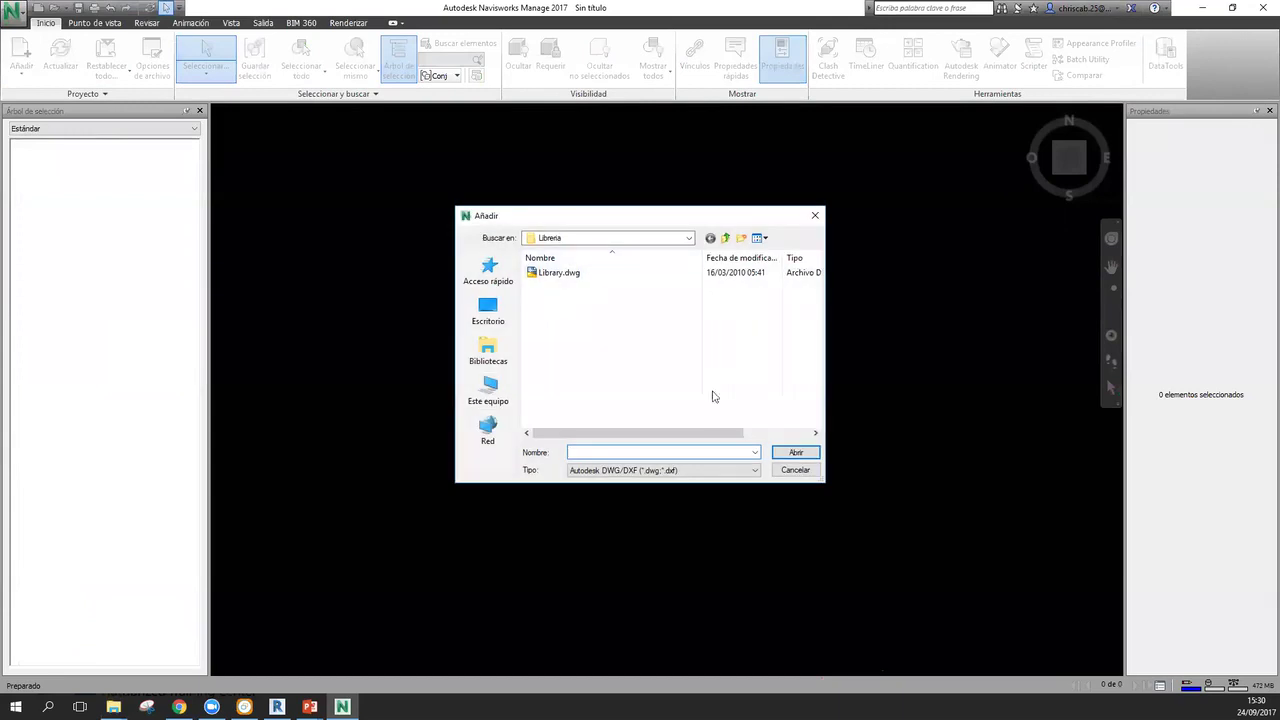
click(712, 471)
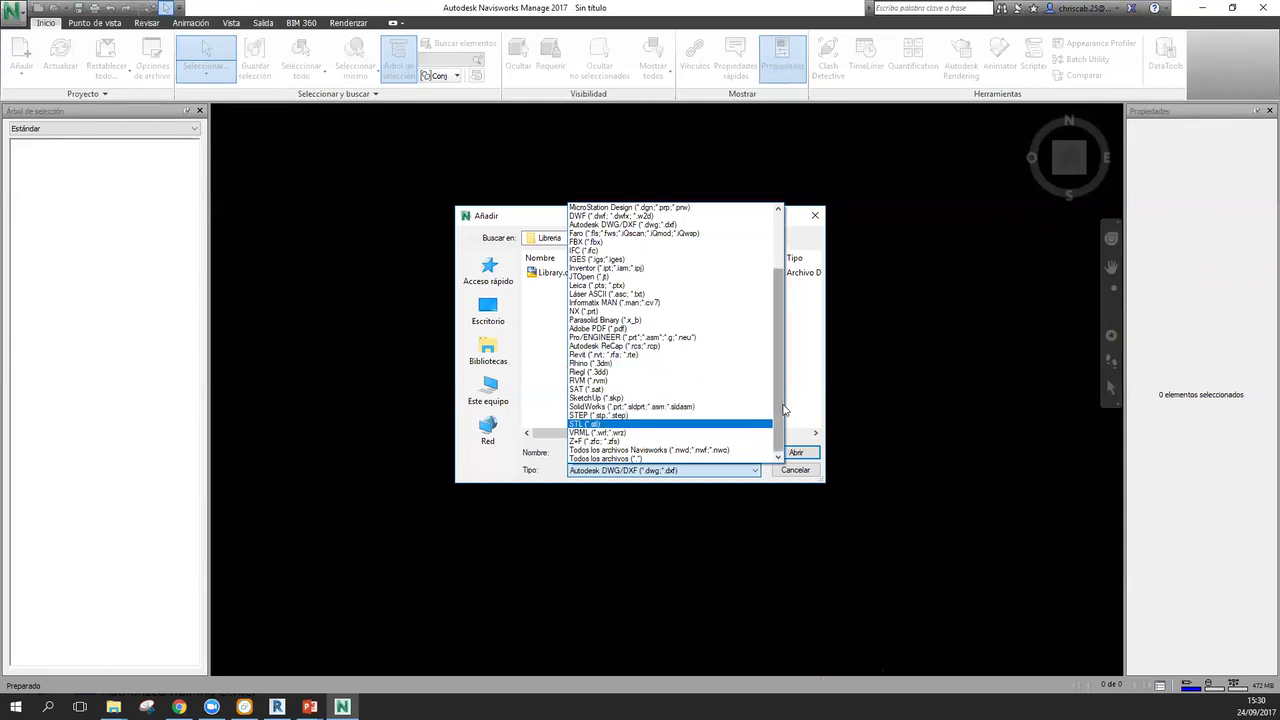
drag(784, 410, 777, 326)
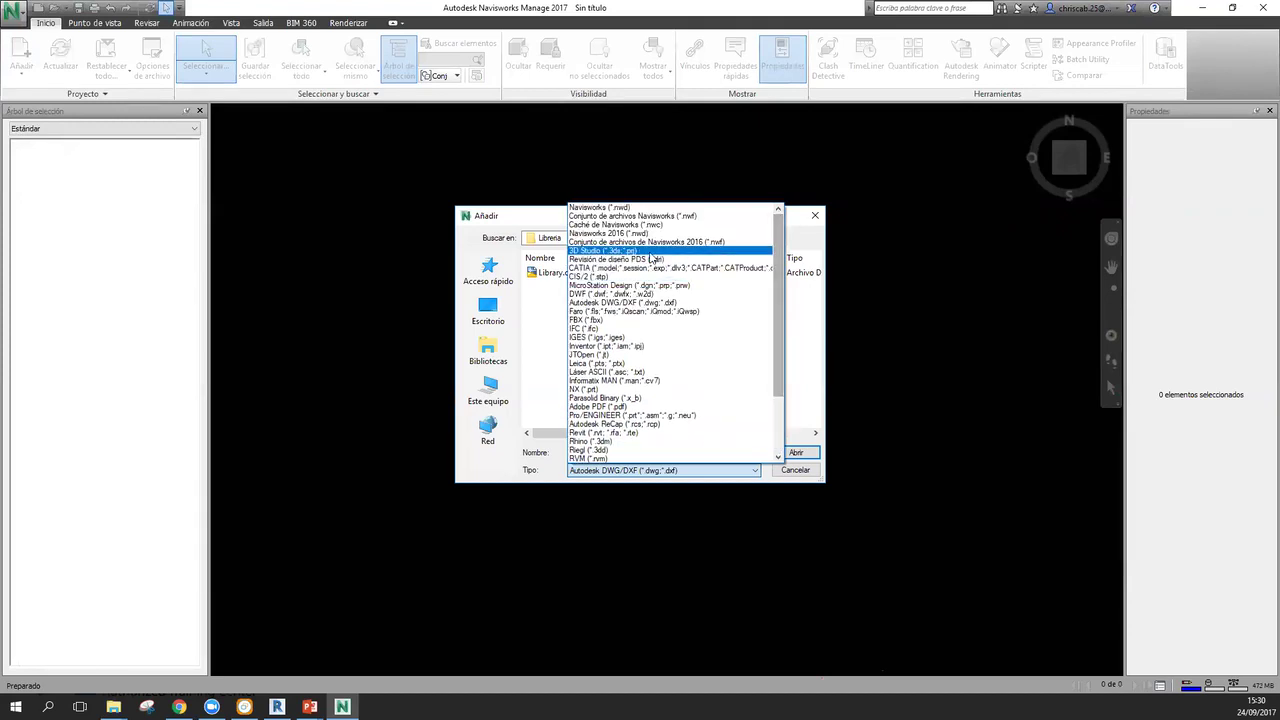
click(646, 253)
click(558, 274)
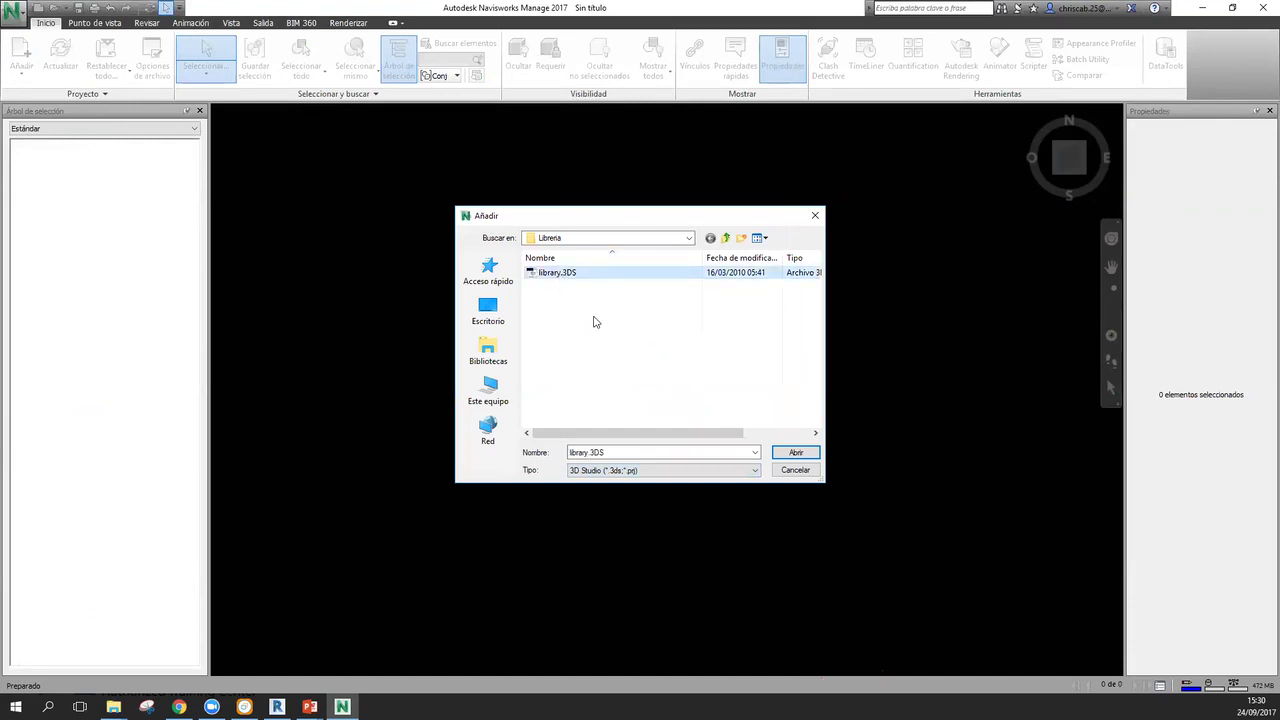
click(800, 453)
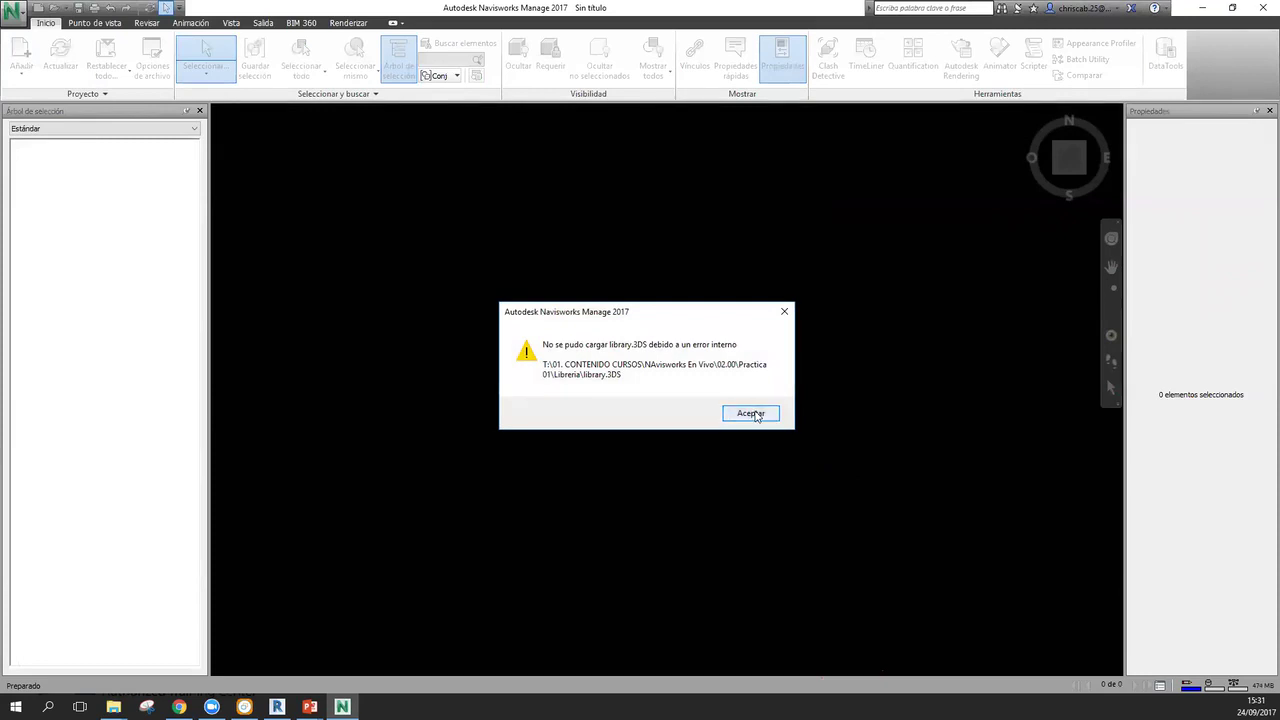
click(751, 414)
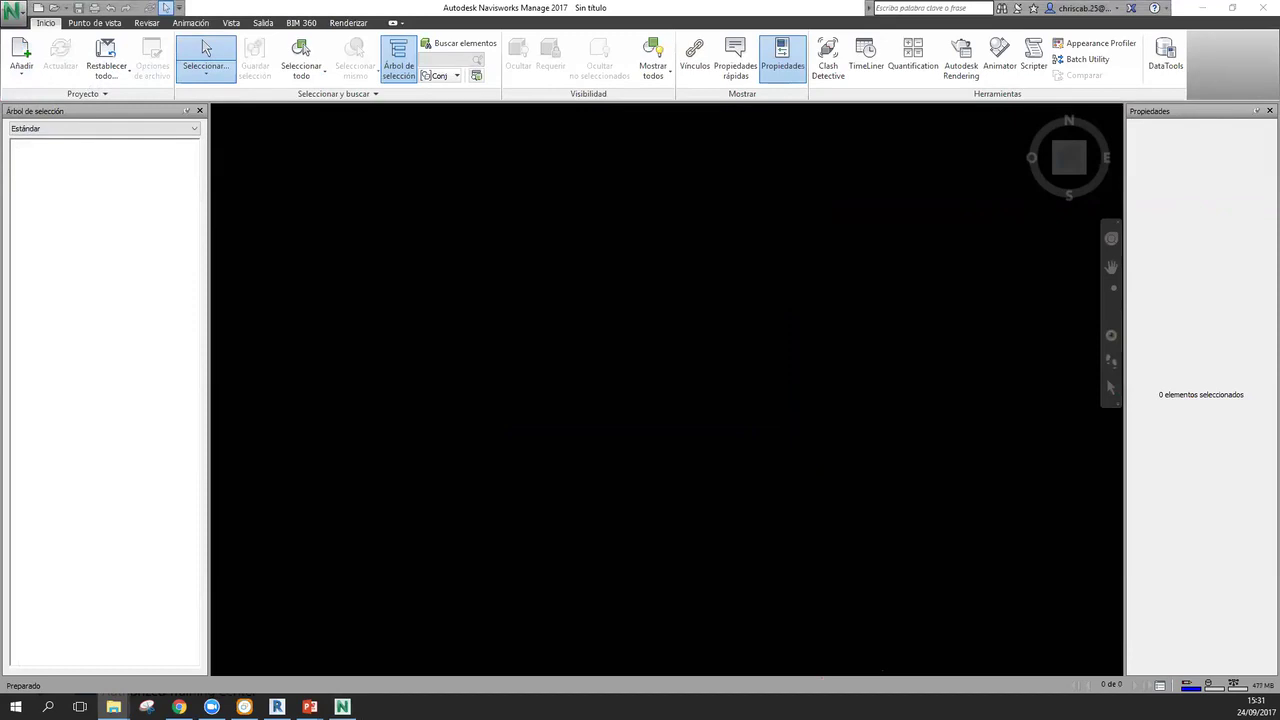
- View the library.3DS building from outside, framing the balcony end and the long facade with the cylindrical volumes
scroll(686, 322, up, 5)
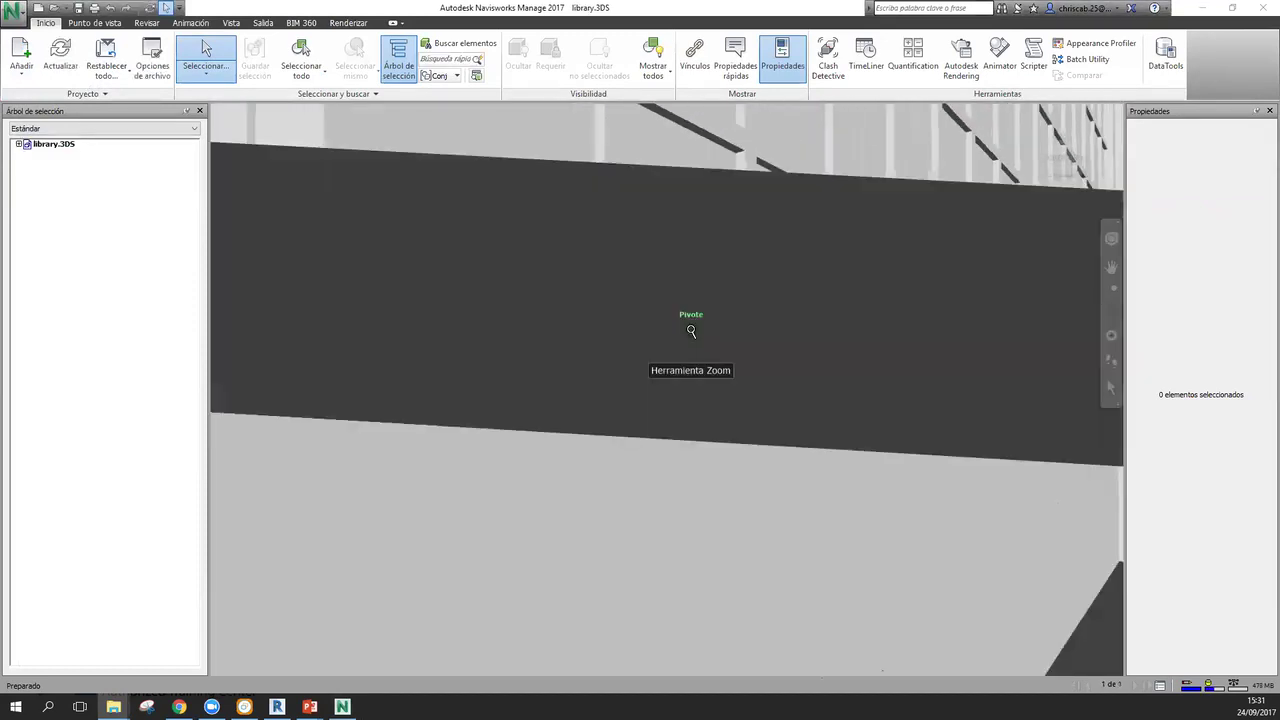
scroll(686, 322, down, 6)
shift+middle_drag(591, 366, 576, 420)
shift+middle_drag(682, 392, 735, 432)
middle_drag(735, 432, 940, 393)
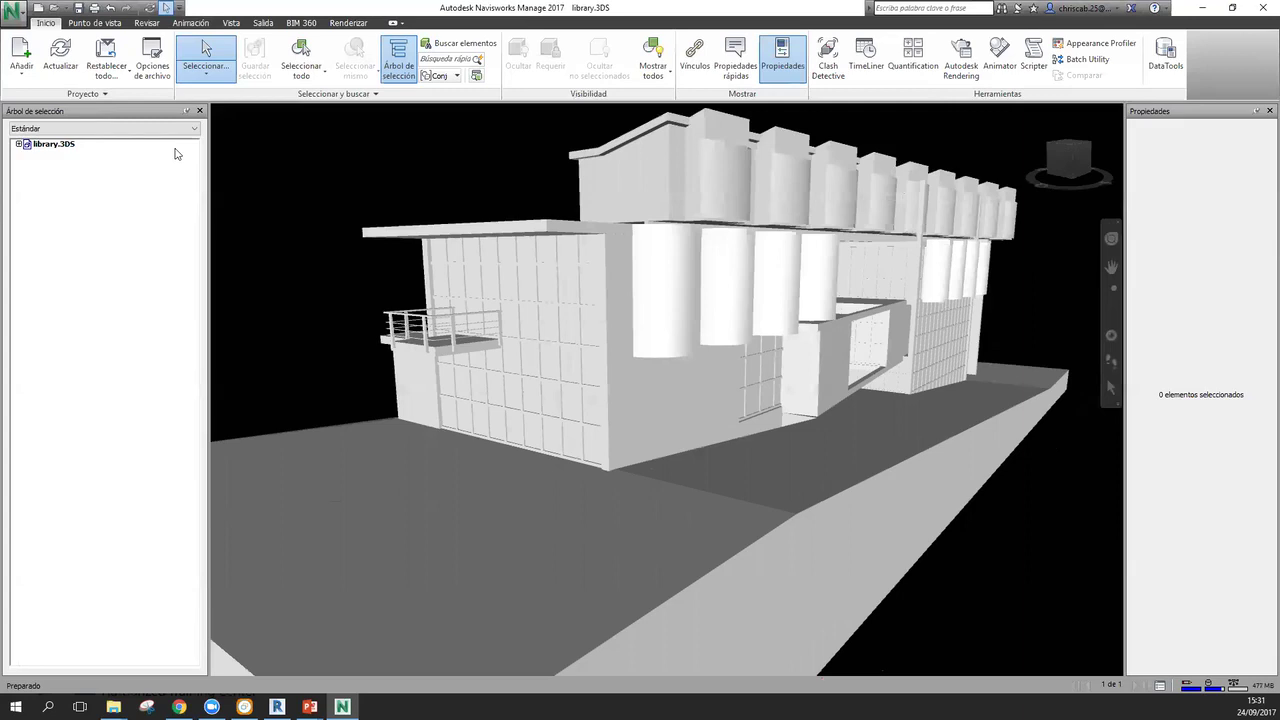
- Expand library.3DS in the selection tree and highlight the CONCRETE.1 and ASPHALT.03 groups in the model
click(45, 144)
click(19, 145)
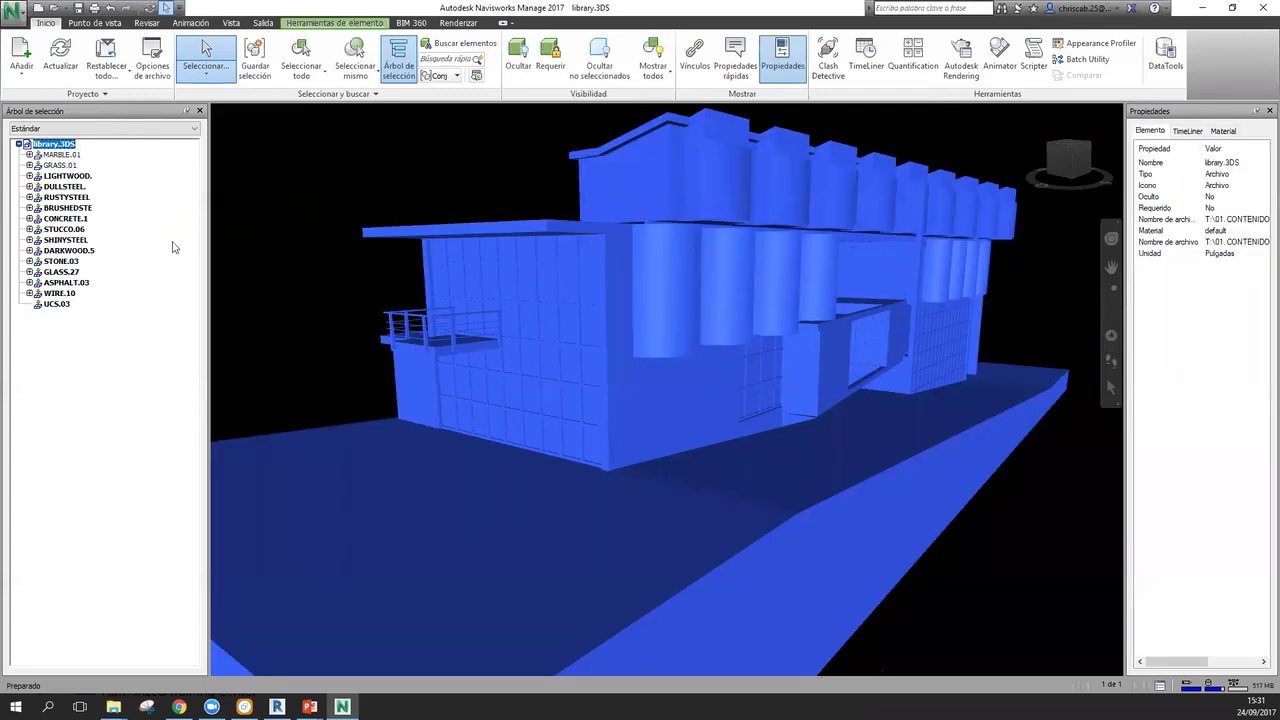
click(72, 218)
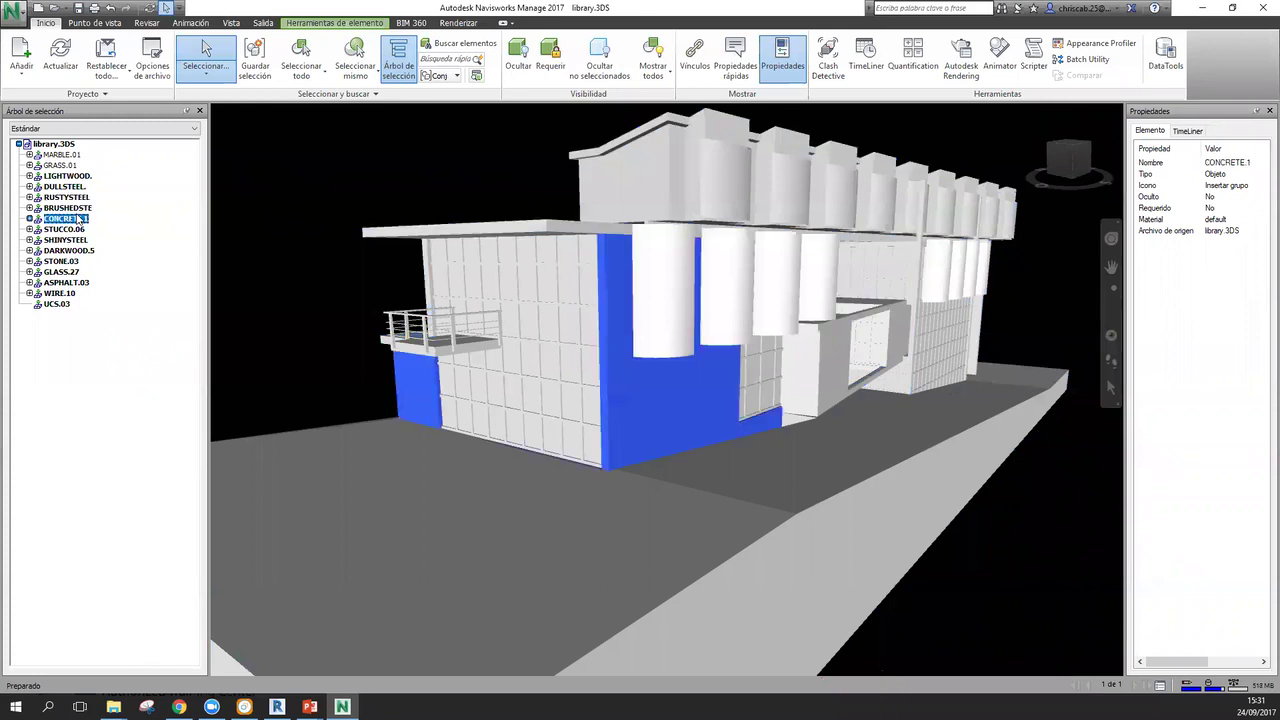
click(66, 283)
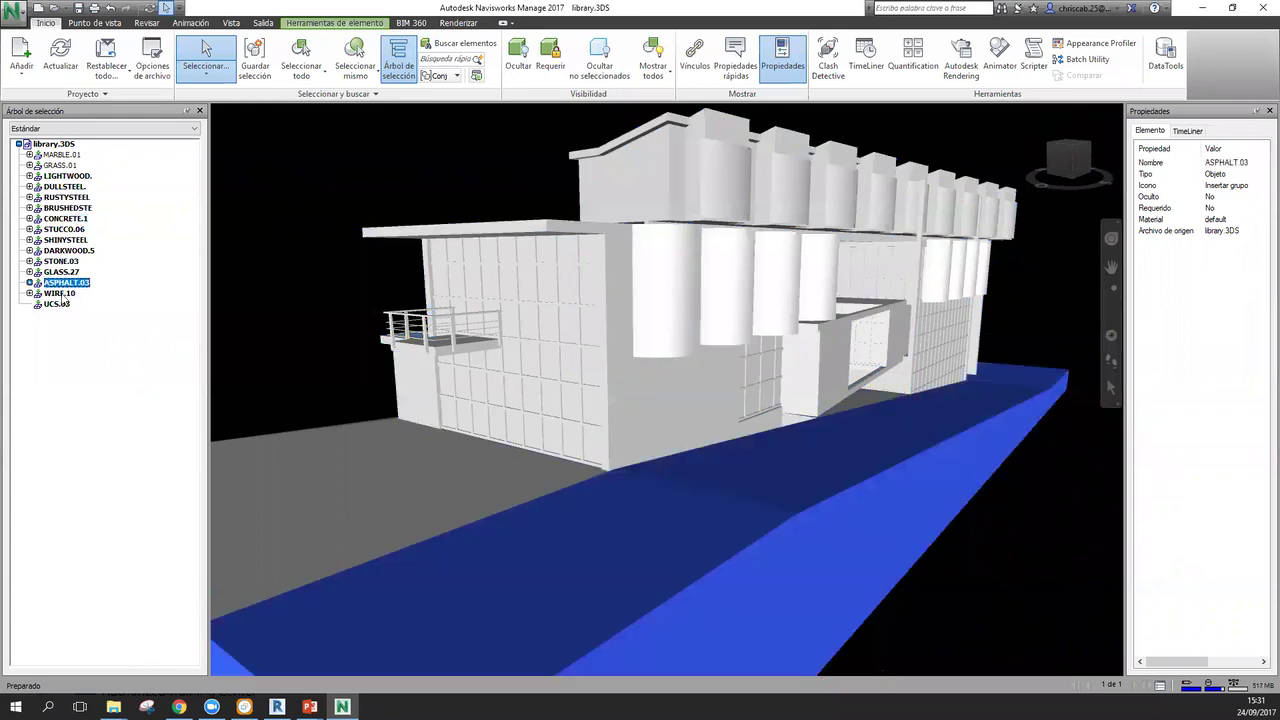
- Highlight the WIRE.10, UCS.03, DULLSTEEL, RUSTYSTEEL, STUCCO.06 and STONE.03 groups one after another
click(62, 293)
click(58, 304)
click(66, 187)
click(66, 197)
click(75, 230)
click(77, 262)
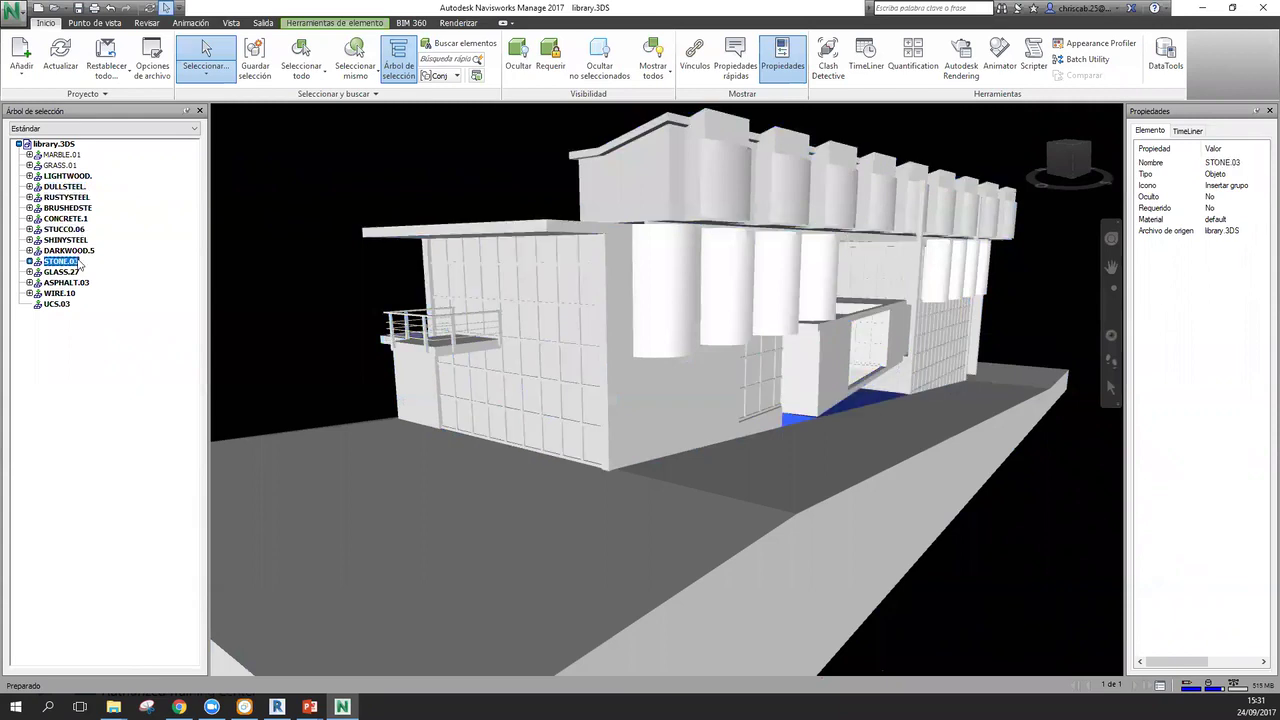
- Examine the STONE.03 floor from the far side of the building and locate the large CONCRETE13 wall mesh in the selection tree
shift+middle_drag(323, 274, 471, 297)
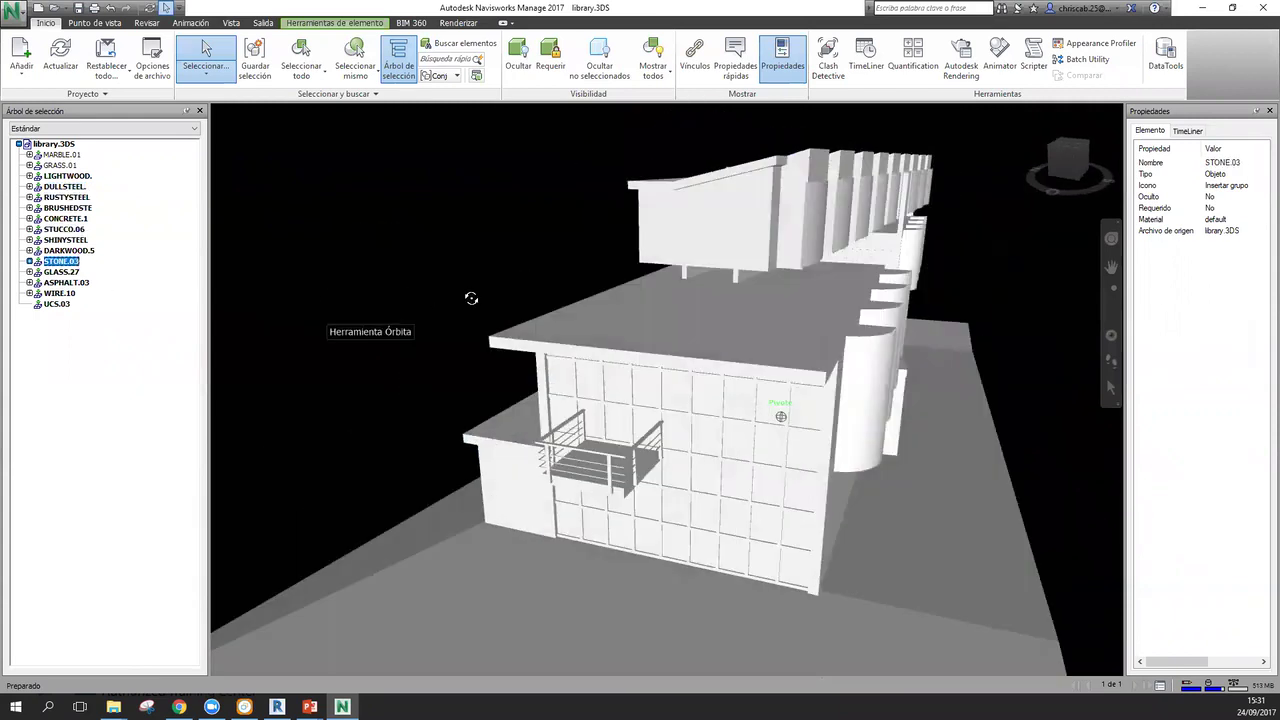
shift+middle_drag(623, 299, 692, 324)
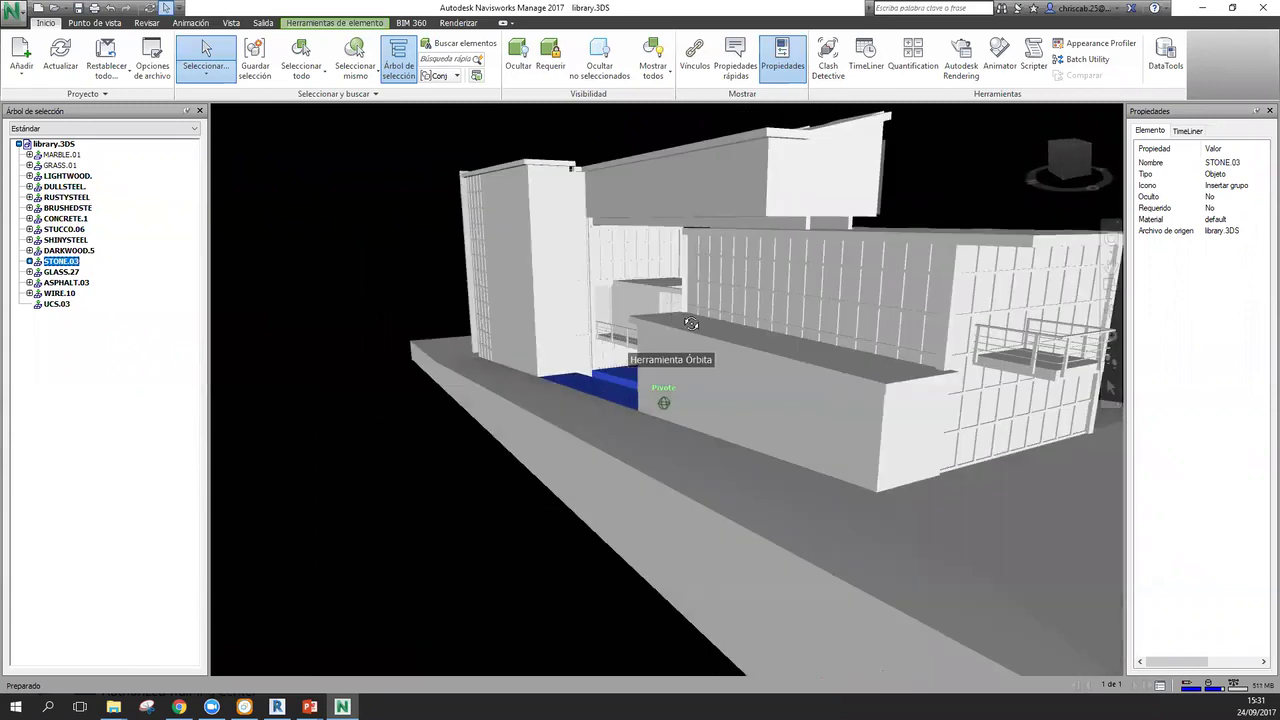
shift+middle_drag(822, 322, 646, 298)
click(509, 265)
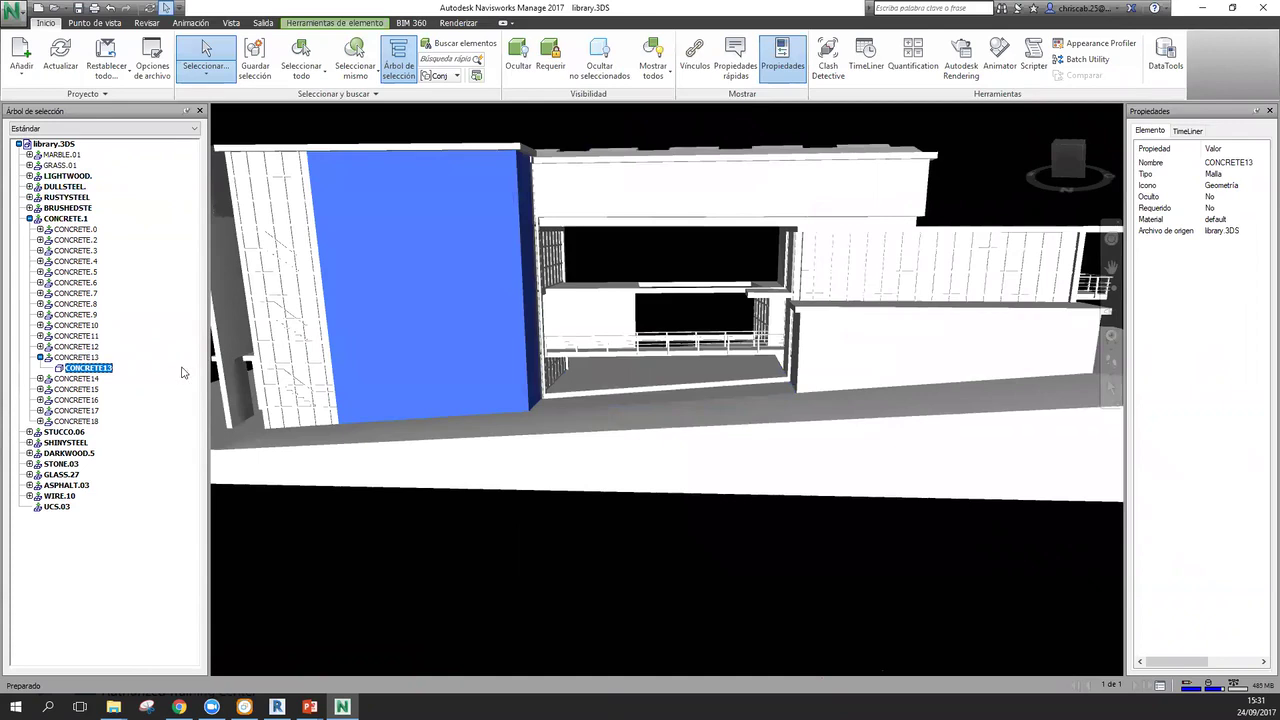
- Examine the building from several sides along with the GRASS.01 ground mesh, and clear the selection
scroll(562, 299, down, 2)
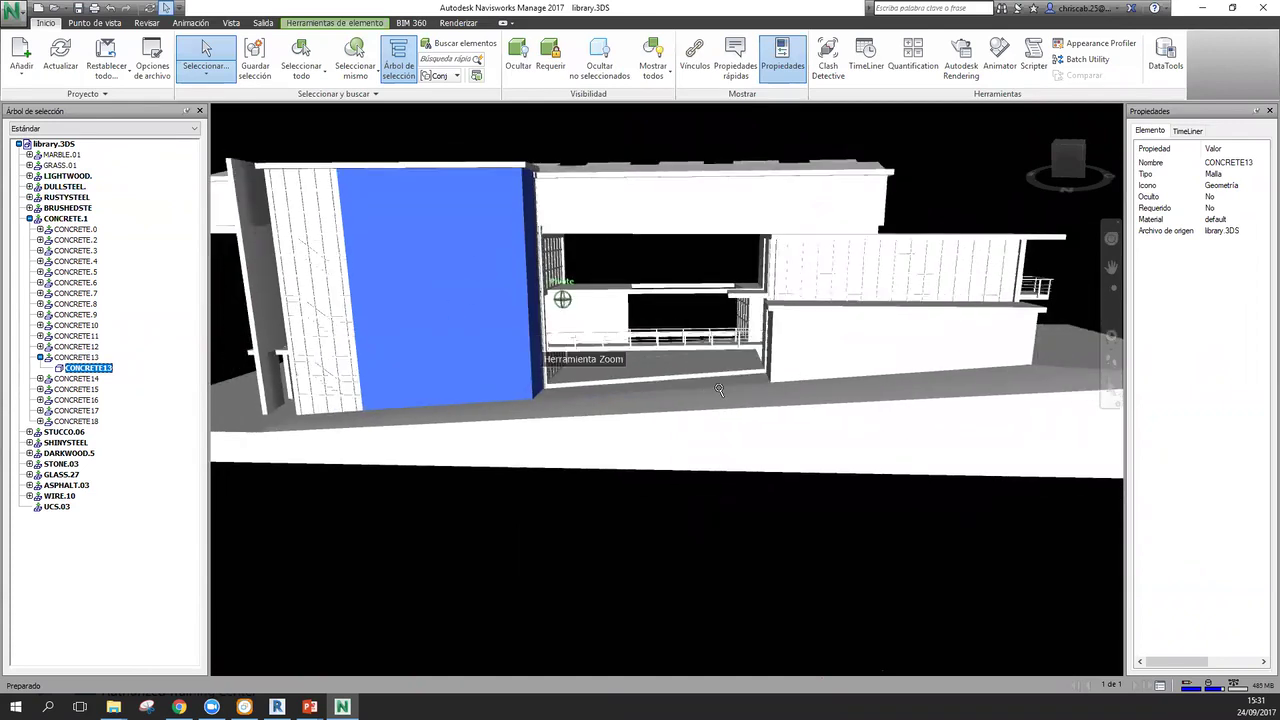
mouse_move(636, 400)
shift+middle_down()
mouse_move(335, 392)
mouse_move(600, 392)
shift+middle_up()
middle_drag(613, 457, 534, 418)
scroll(534, 418, up, 1)
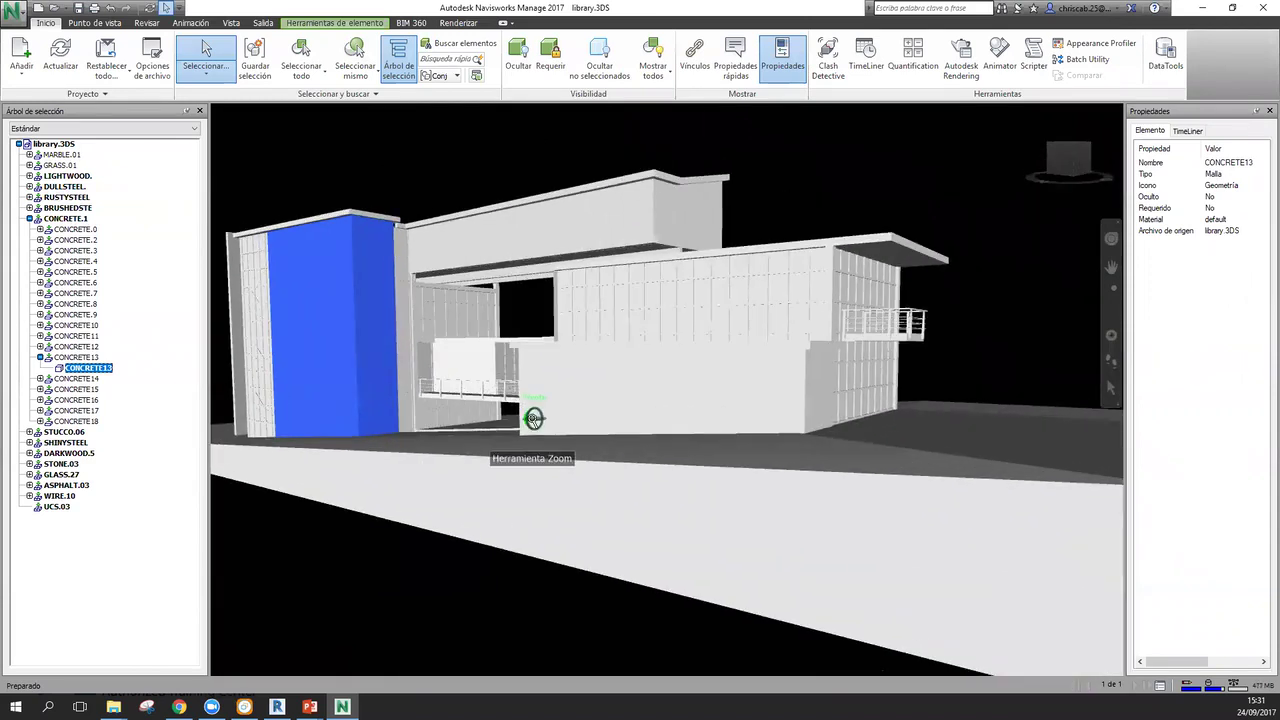
shift+middle_drag(856, 408, 843, 422)
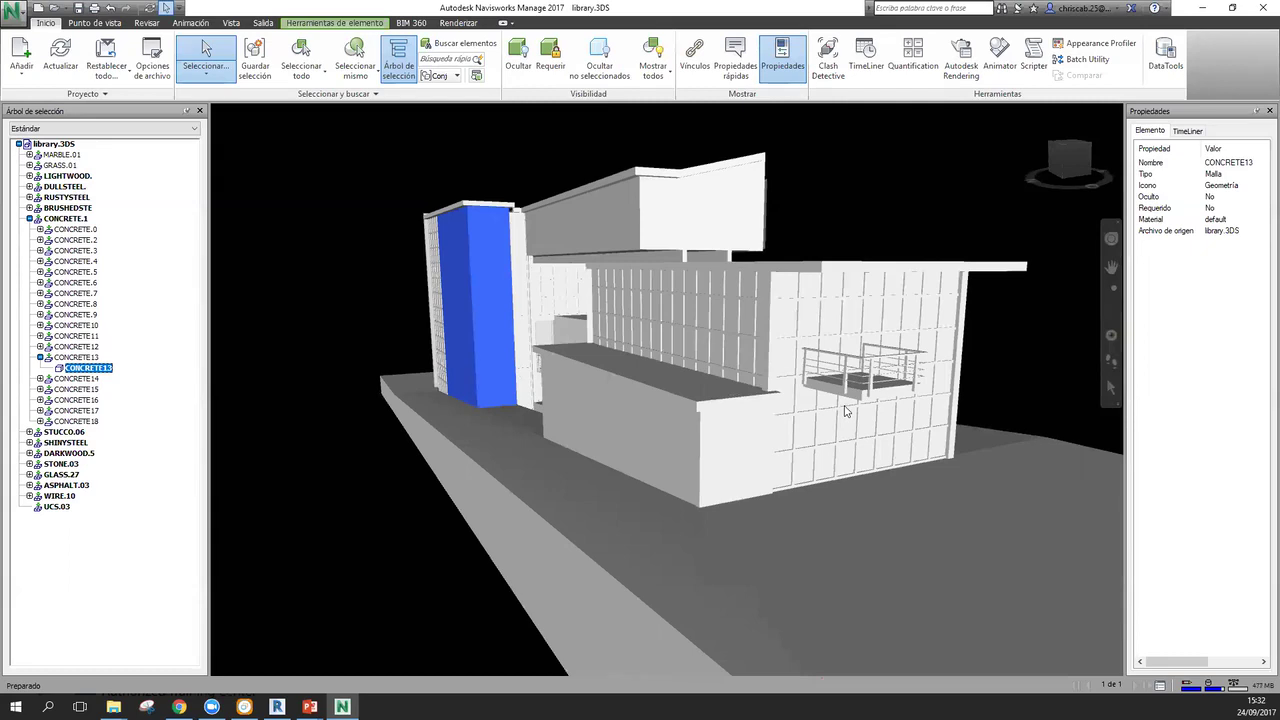
shift+middle_drag(846, 408, 717, 407)
scroll(678, 495, down, 4)
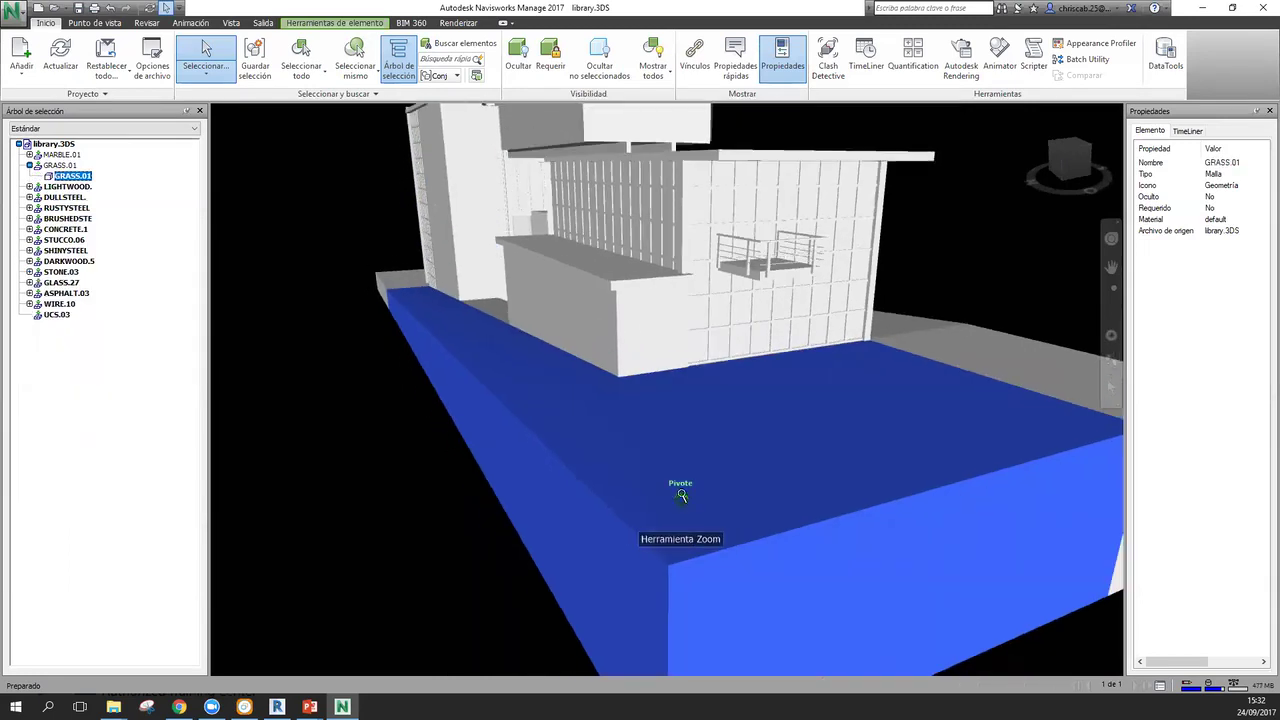
click(933, 321)
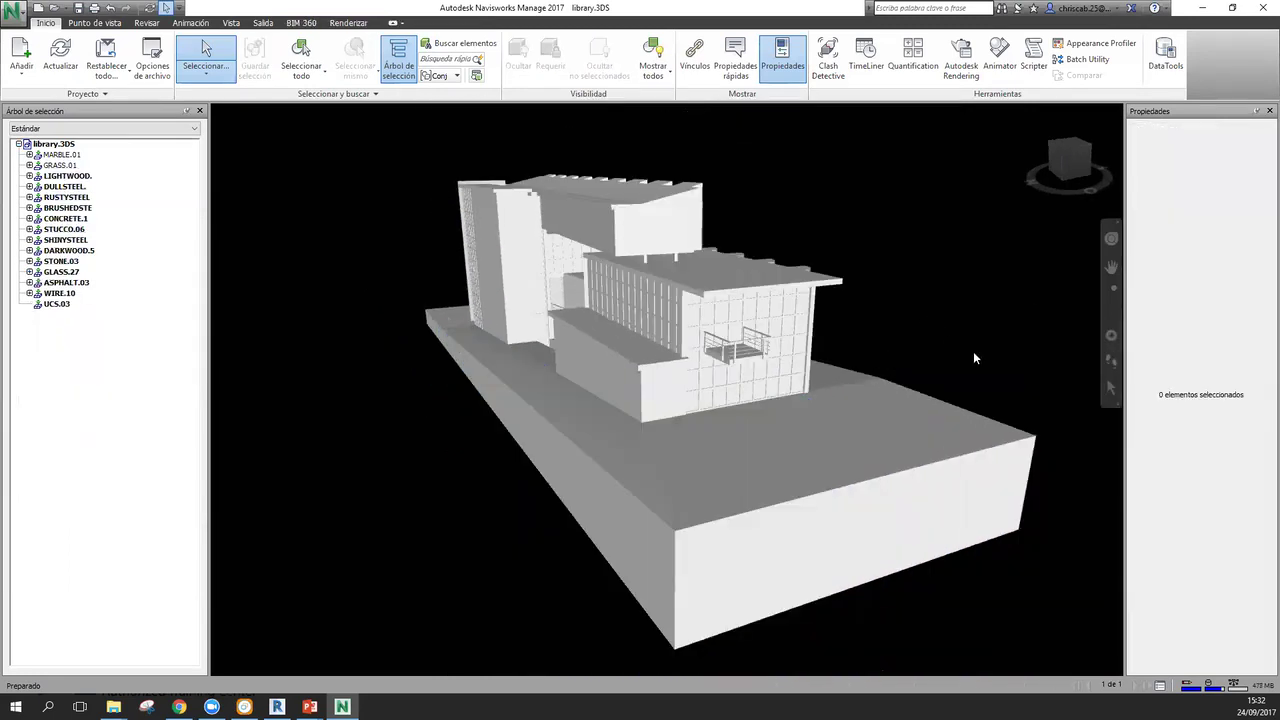
shift+middle_drag(975, 358, 871, 363)
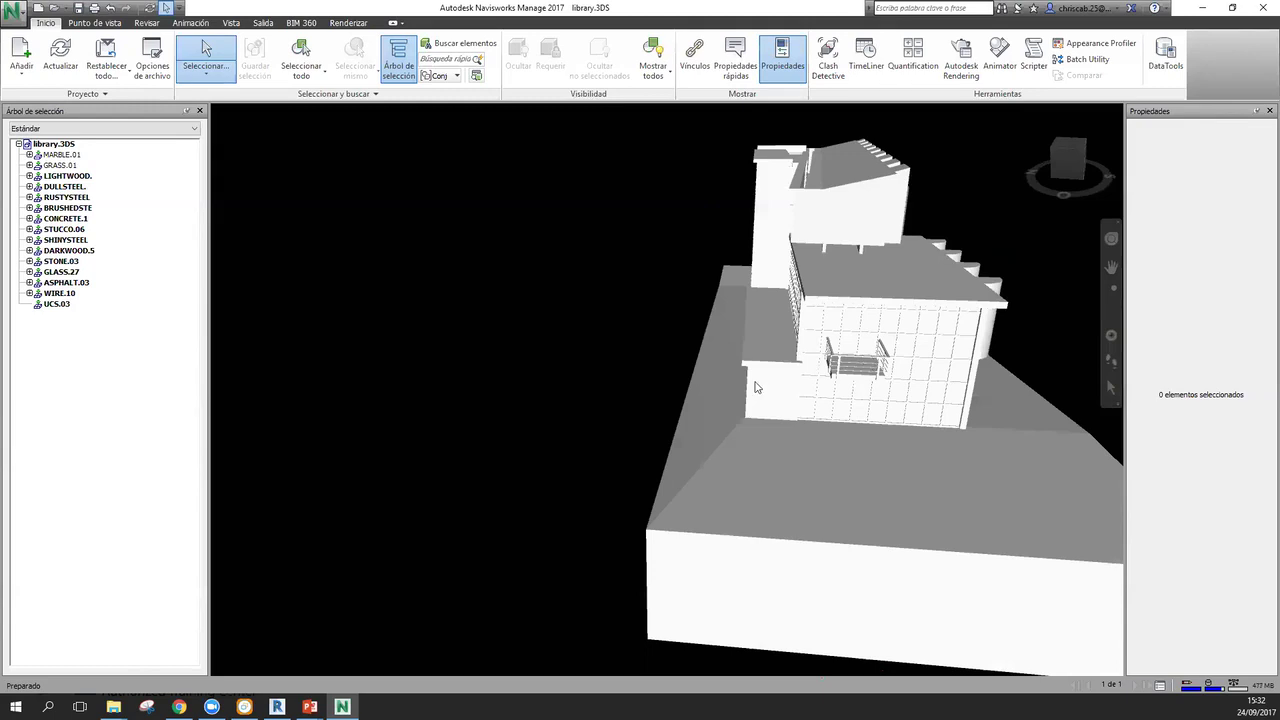
- Start a new project and display the files of the Practica 01 IFC folder in File Explorer with a wider name column
click(17, 14)
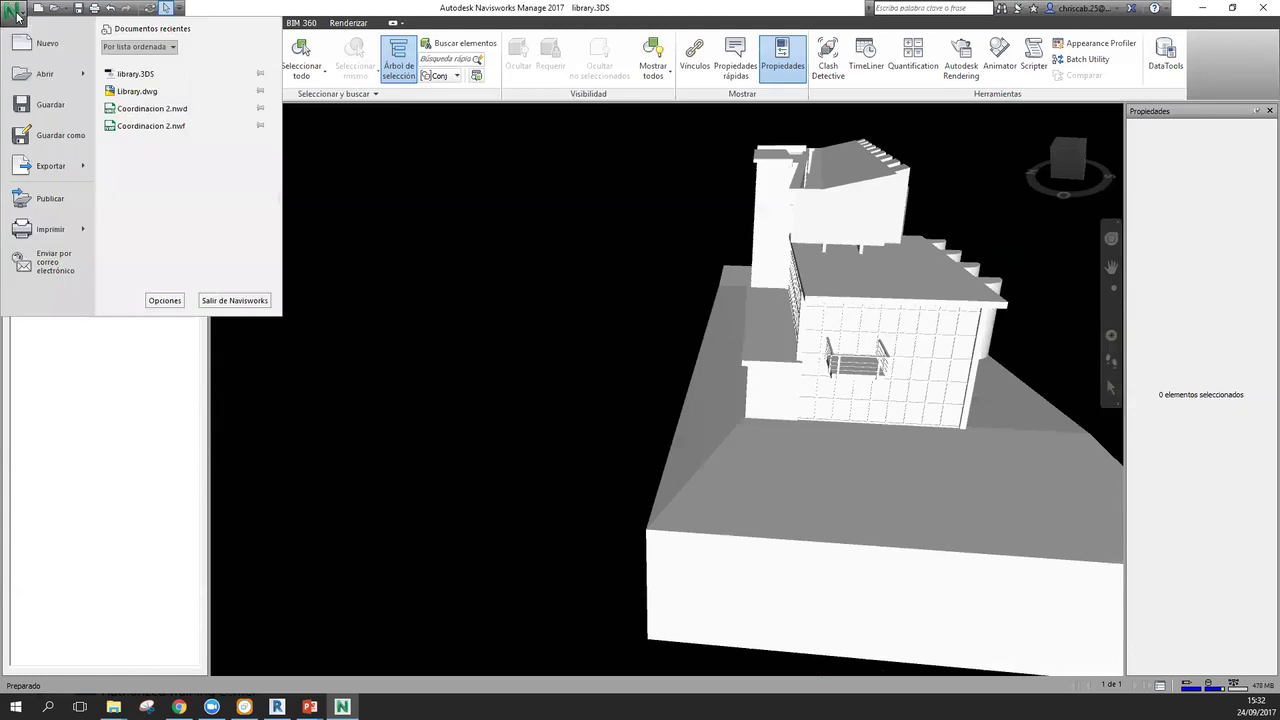
click(32, 68)
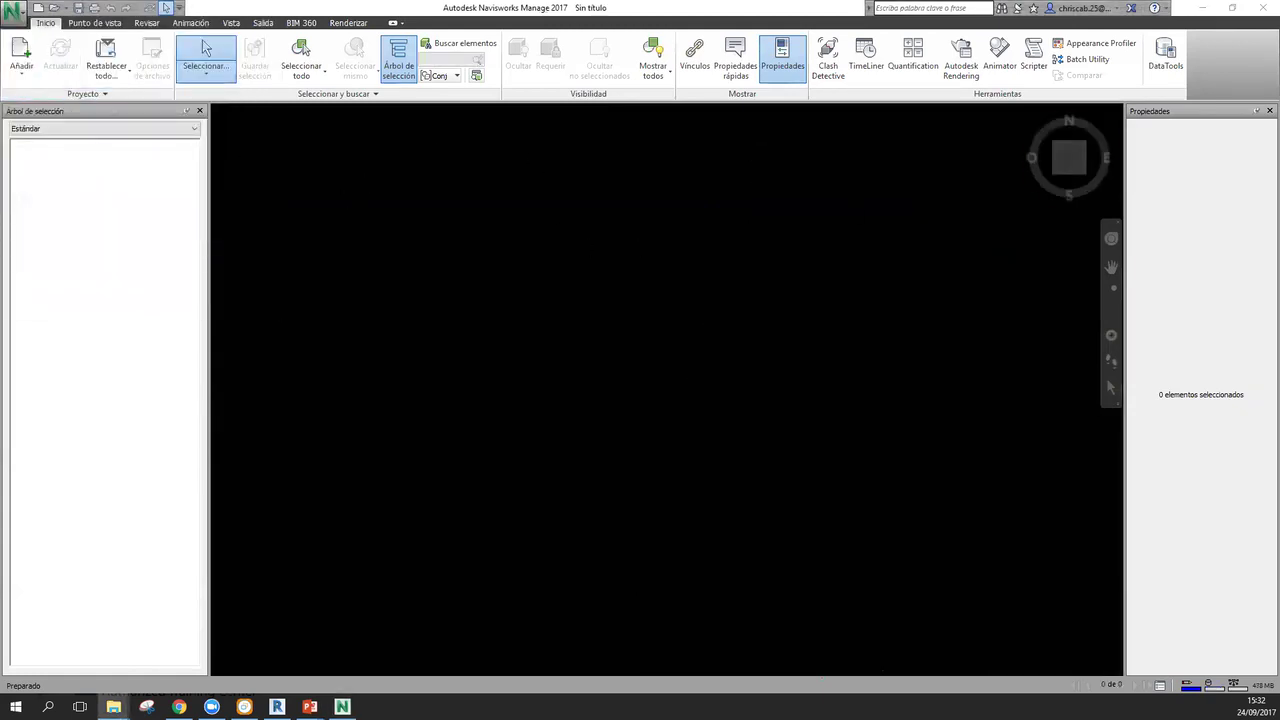
click(113, 706)
click(727, 164)
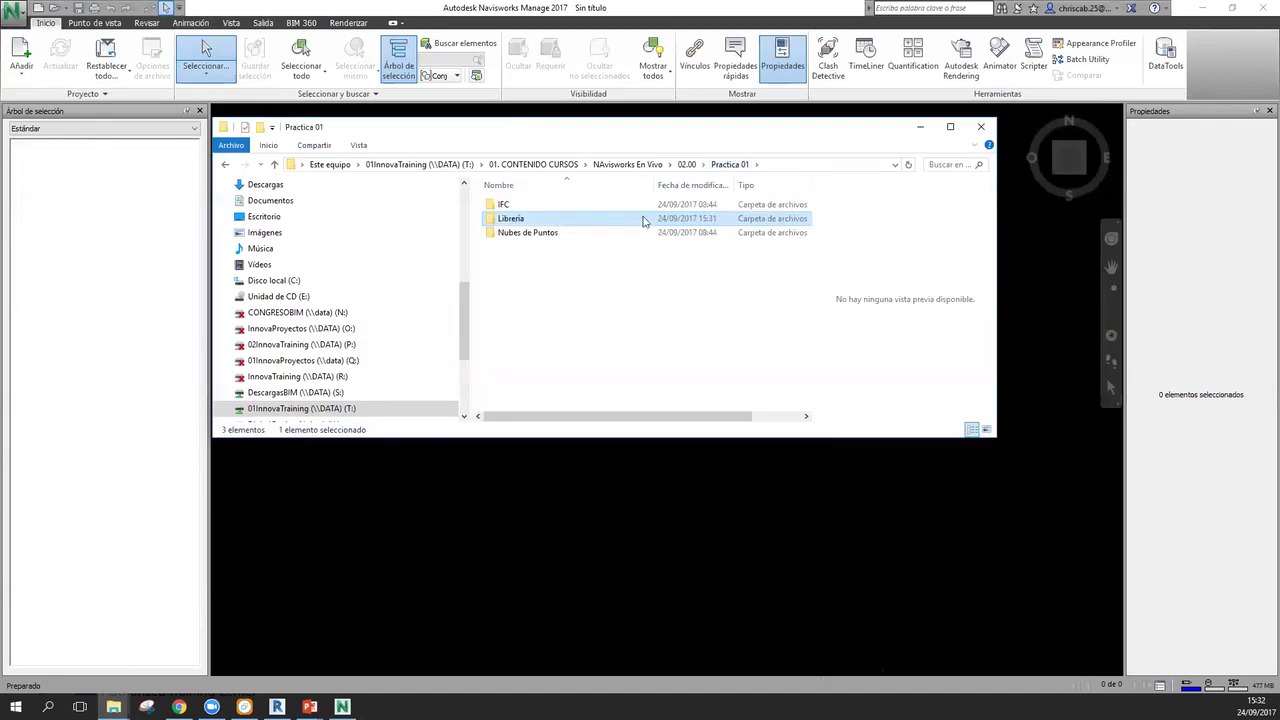
double_click(507, 205)
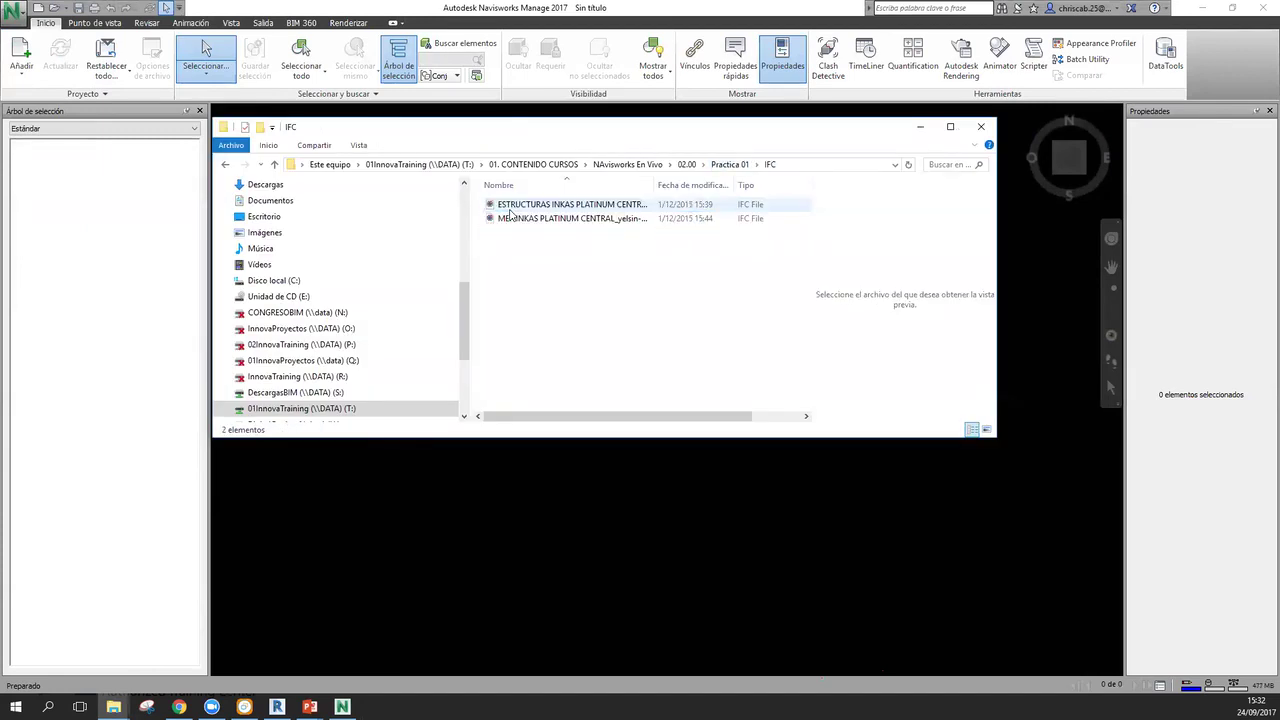
drag(677, 189, 780, 187)
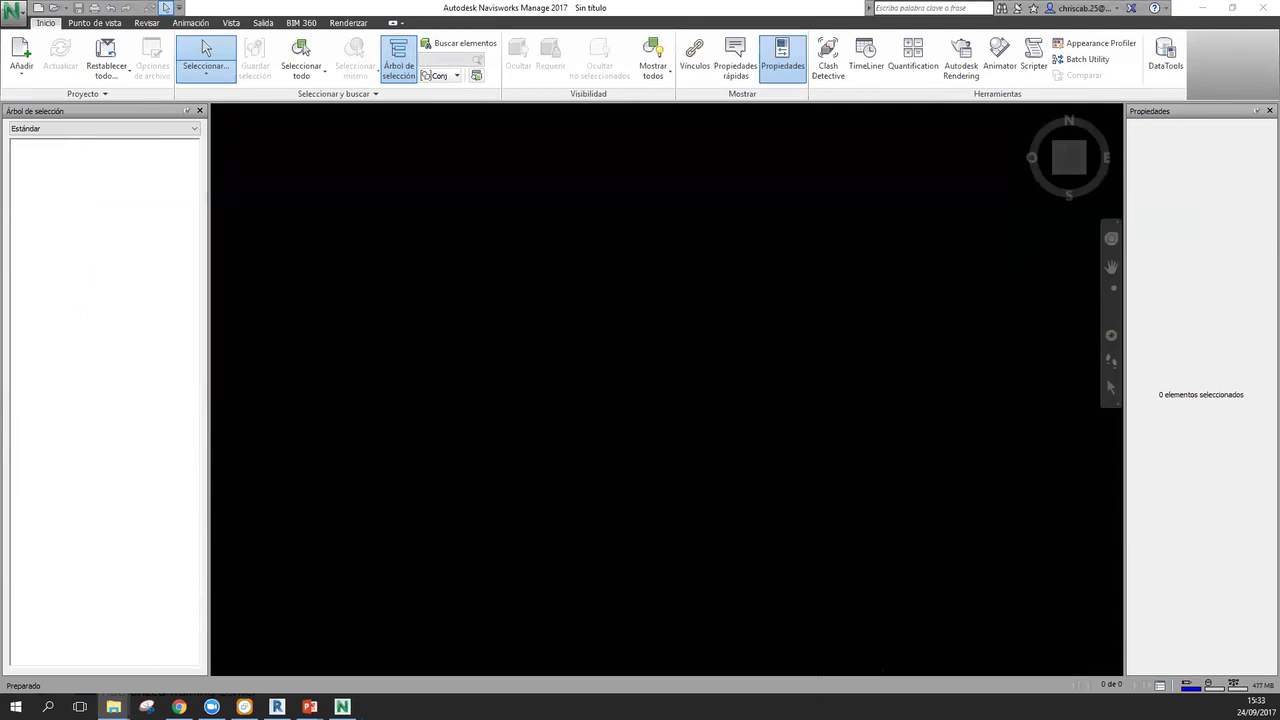
- Append the ESTRUCTURAS INKAS PLATINUM CENTRAL structural model from the IFC folder using the IFC file type
click(20, 55)
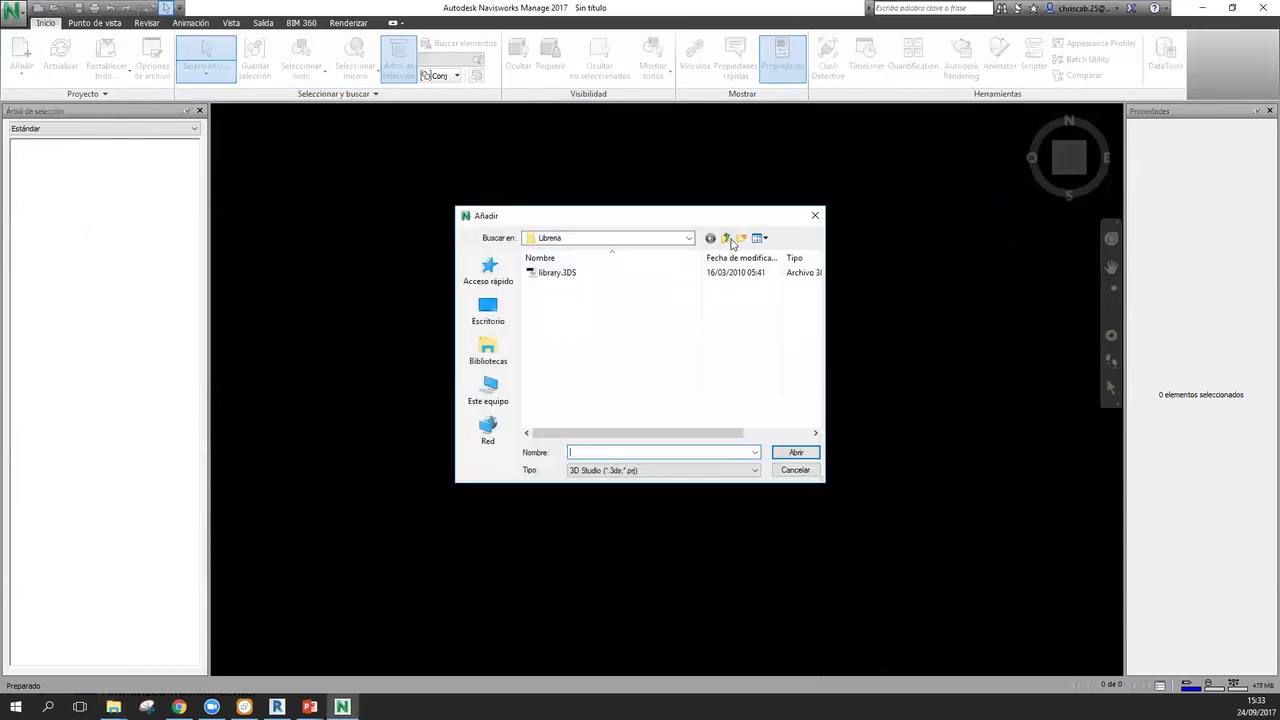
click(725, 238)
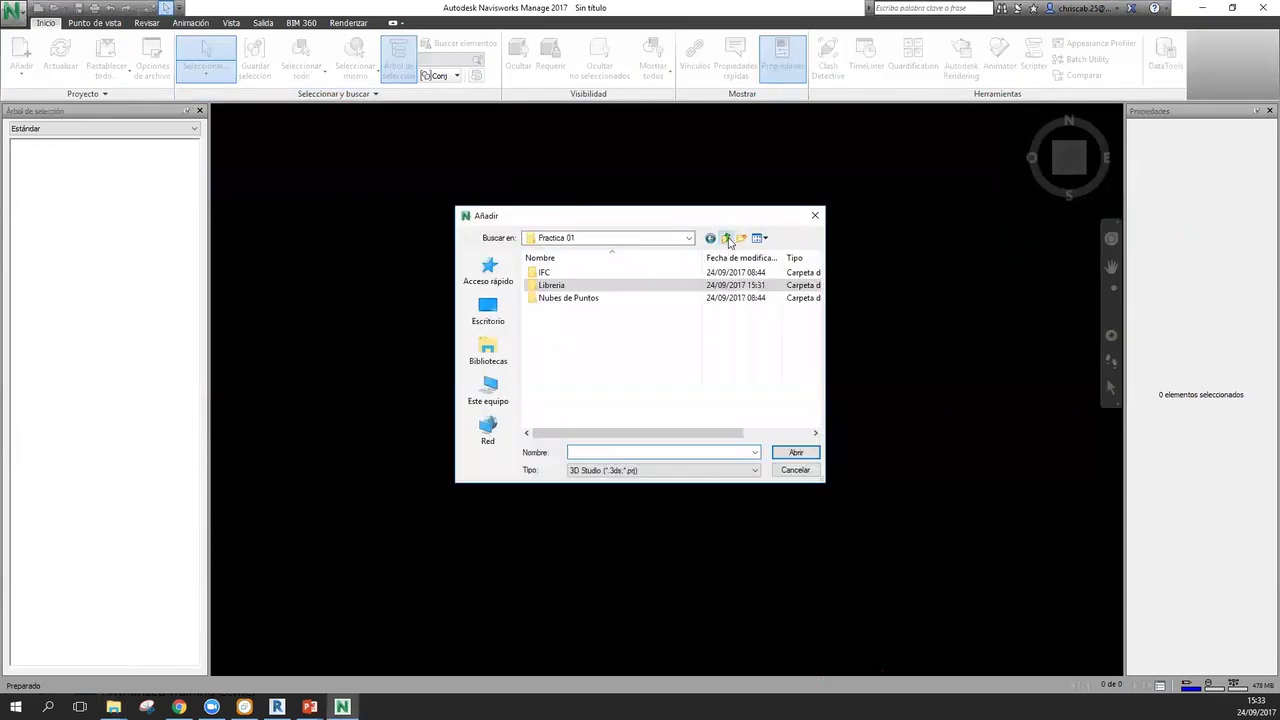
double_click(563, 275)
click(617, 474)
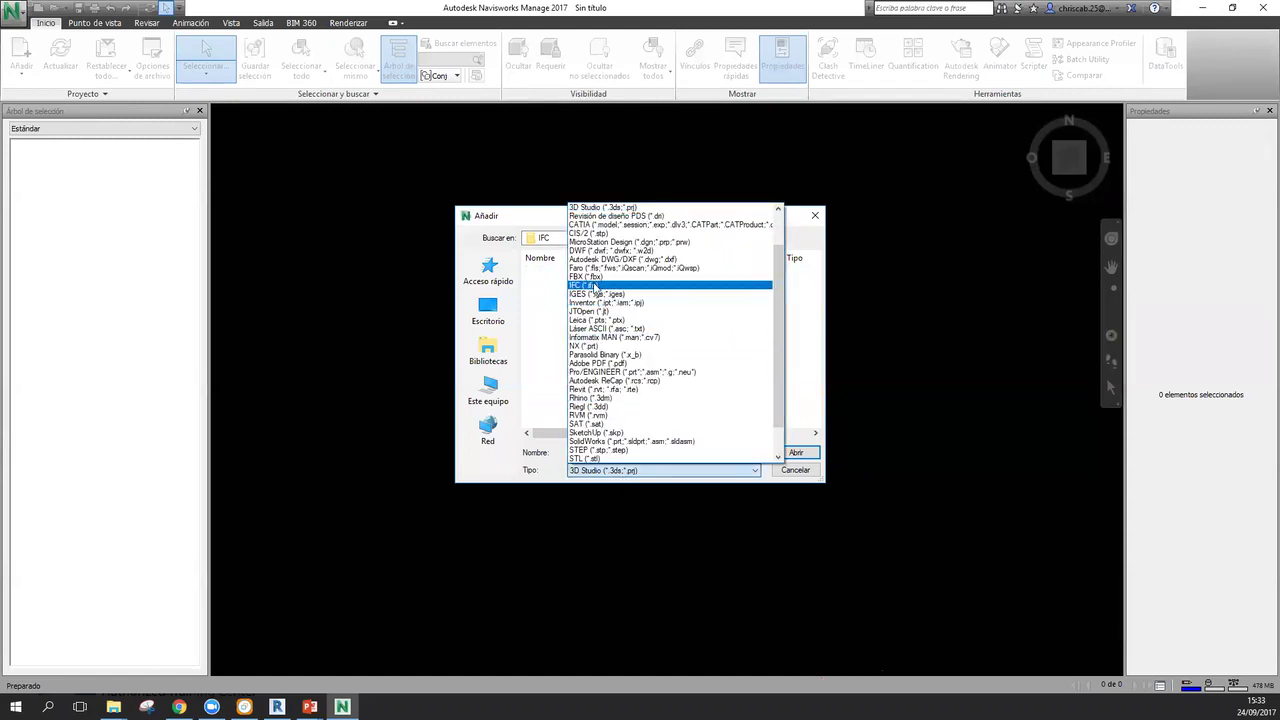
click(600, 285)
click(625, 273)
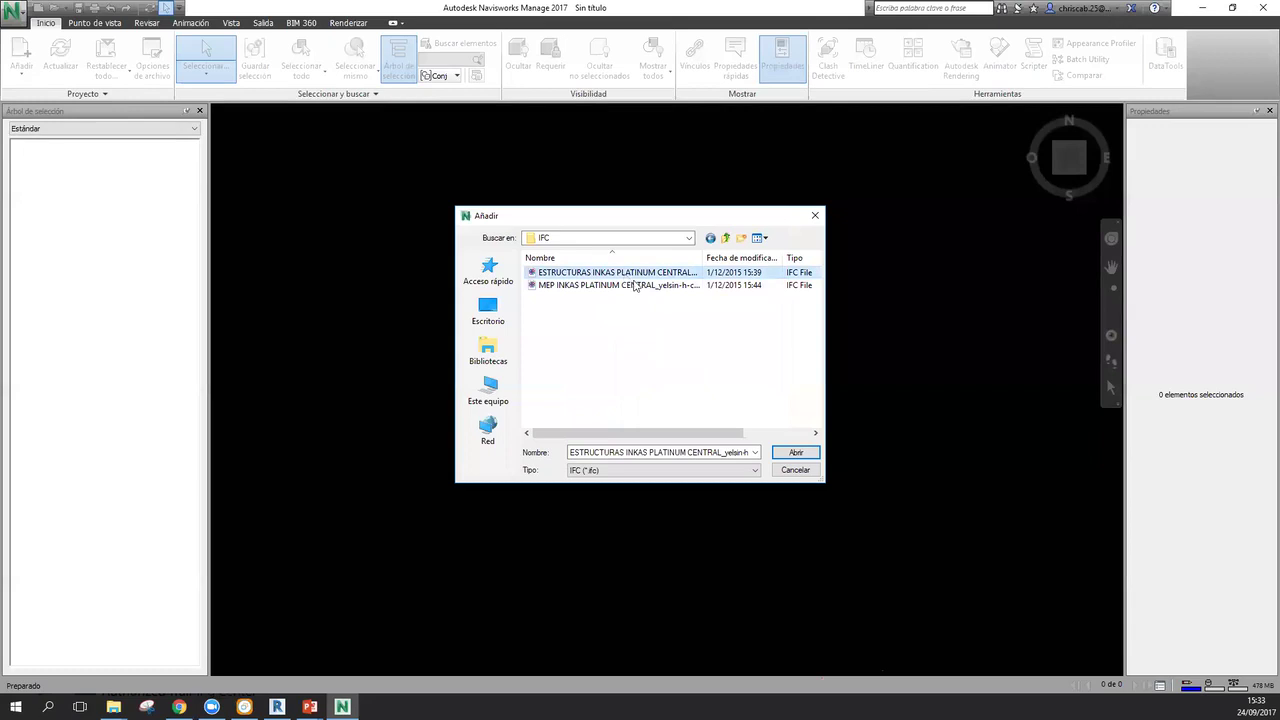
click(797, 457)
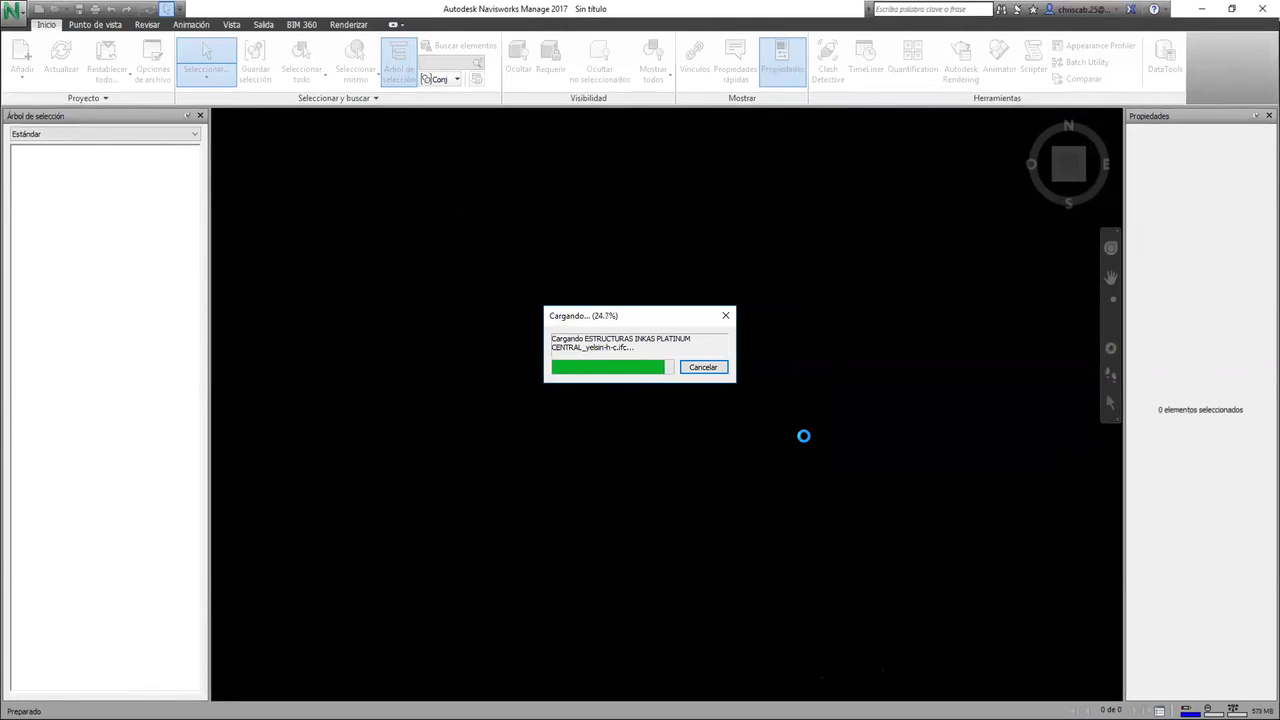
- Examine the multi-storey structural frame of the IFC model up close and from different angles
shift+middle_drag(802, 435, 568, 300)
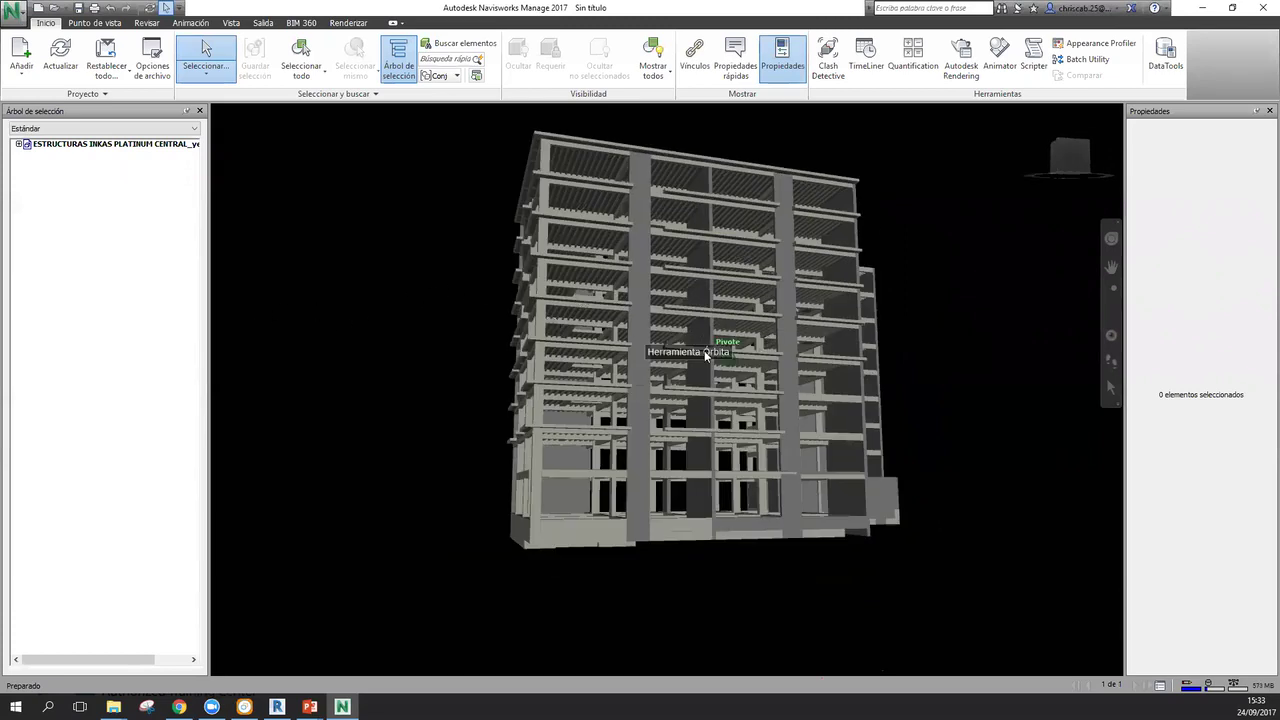
scroll(884, 446, up, 5)
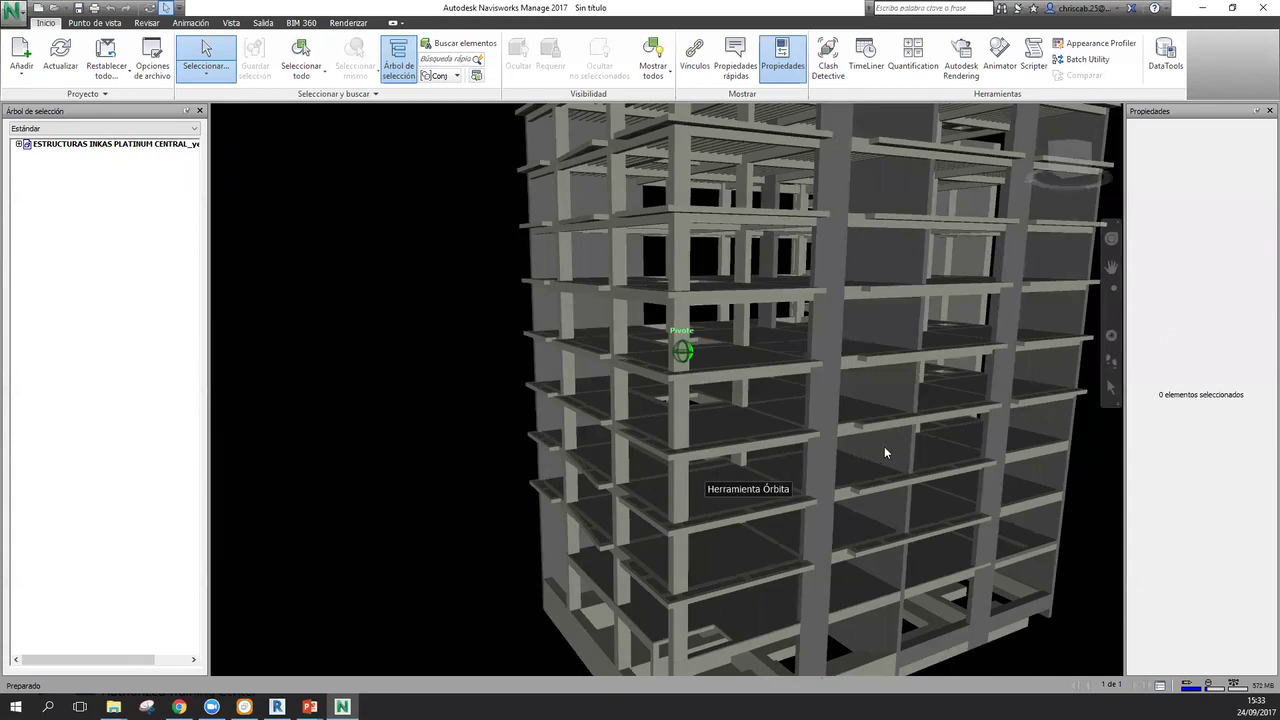
scroll(908, 457, down, 3)
shift+middle_drag(890, 460, 803, 388)
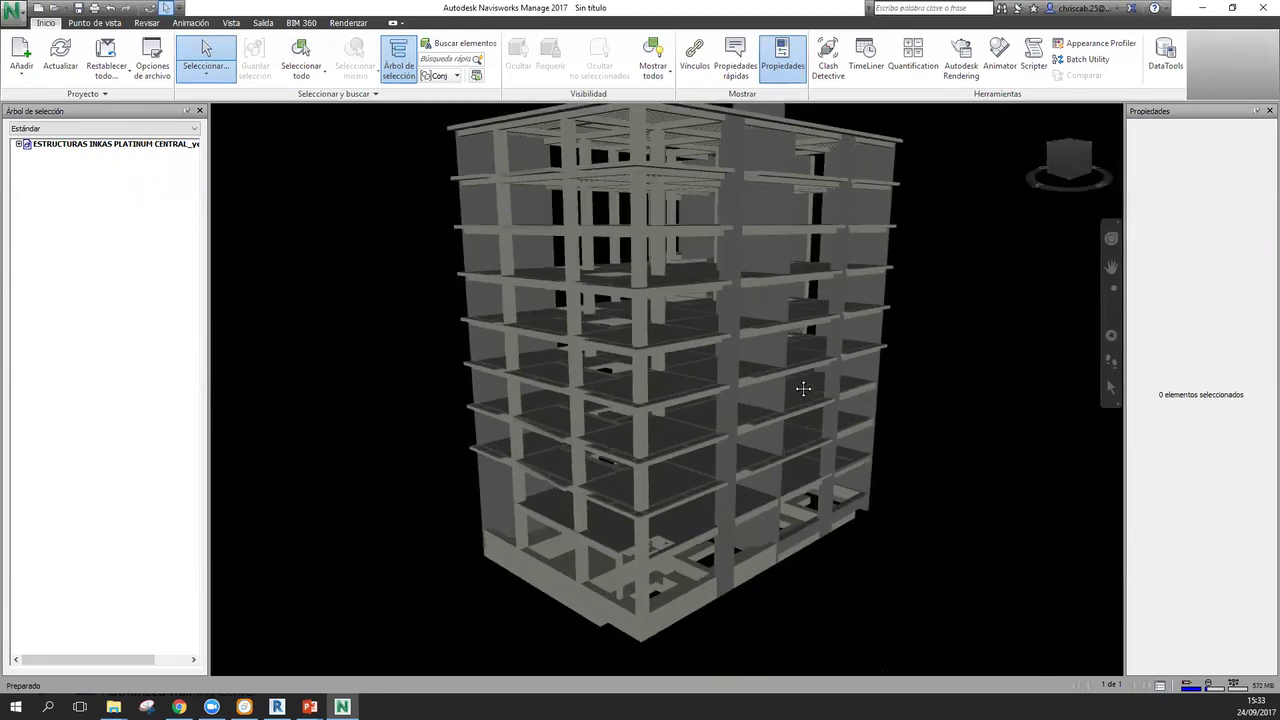
- Try to load the MEP INKAS PLATINUM CENTRAL IFC file from the IFC folder in File Explorer into the scene
middle_drag(556, 371, 719, 417)
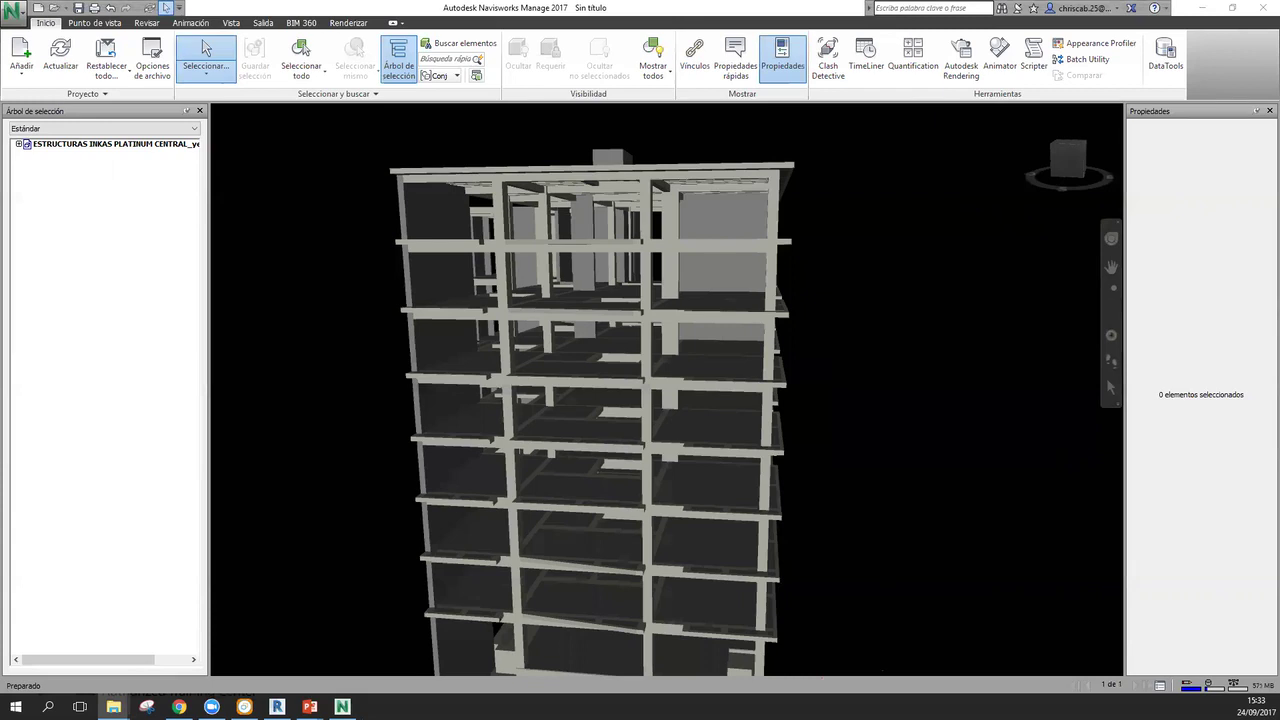
drag(1279, 22, 1052, 22)
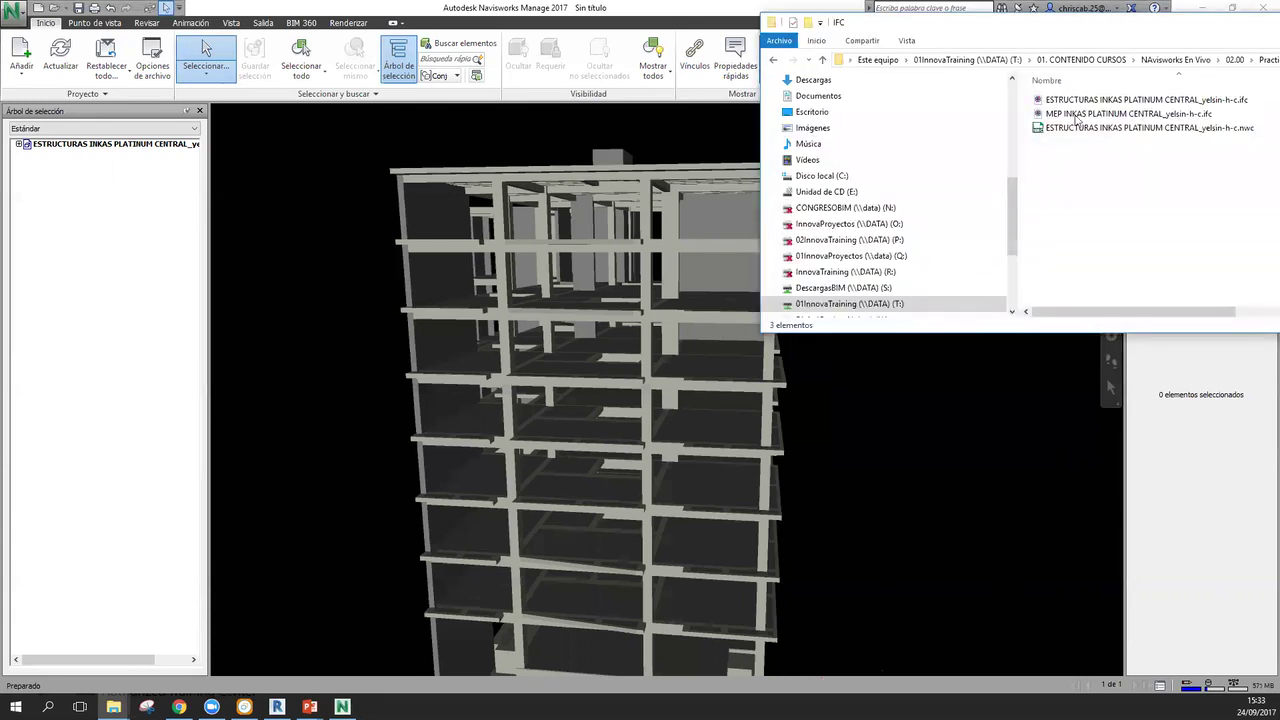
drag(1076, 117, 708, 391)
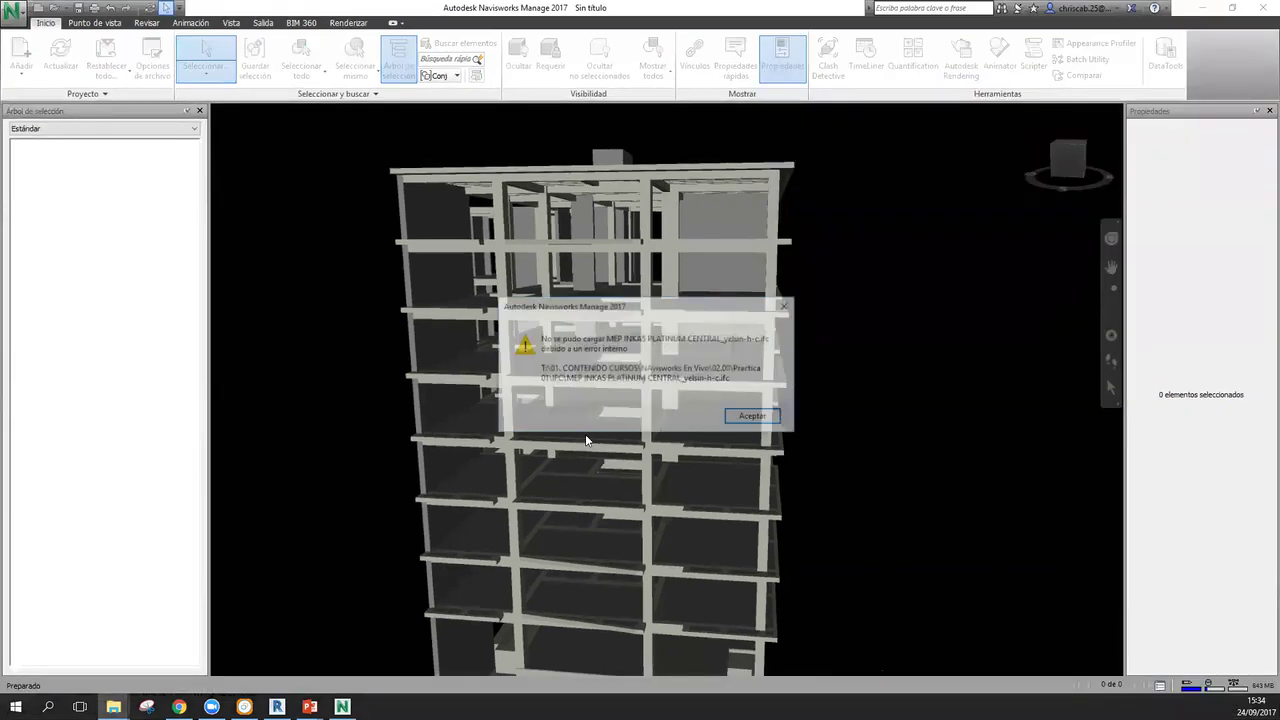
click(752, 415)
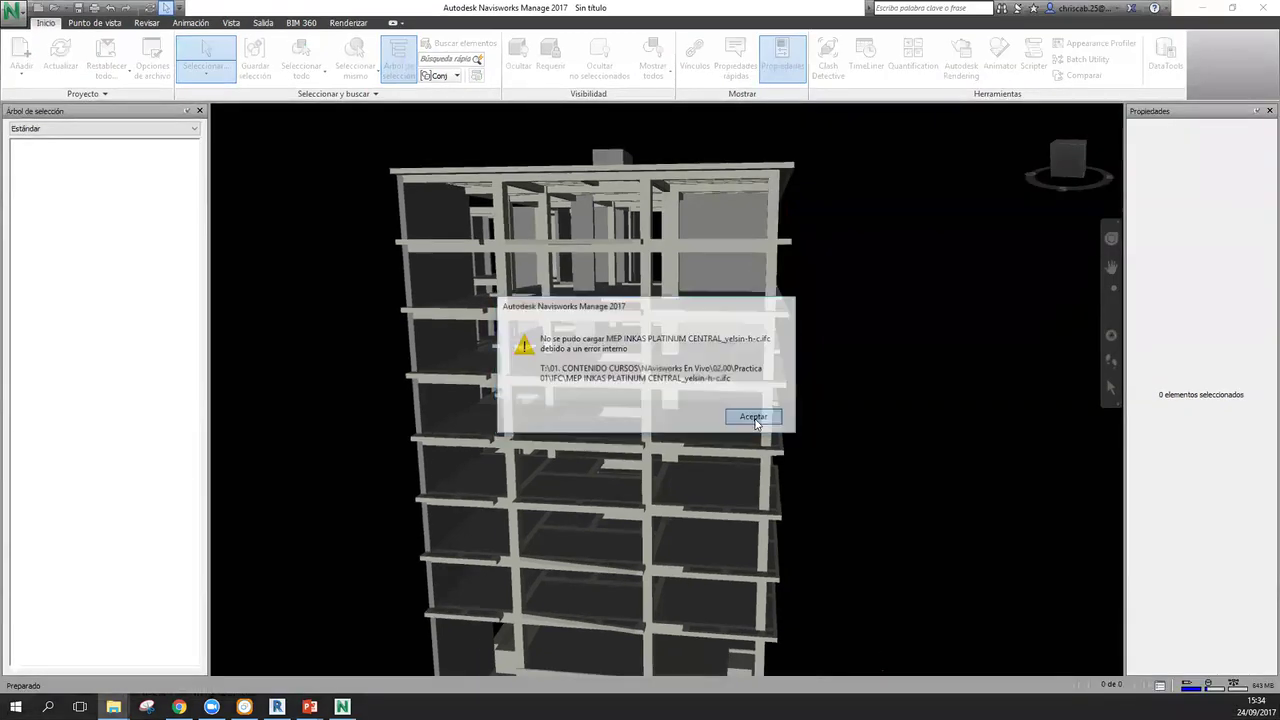
- Load the MEP INKAS PLATINUM CENTRAL IFC model into the emptied scene from File Explorer and view its pipework up close
scroll(760, 414, down, 1)
drag(1203, 25, 1279, 39)
mouse_move(1142, 136)
mouse_down()
mouse_move(723, 279)
mouse_move(617, 288)
mouse_up()
mouse_move(655, 386)
shift+middle_down()
mouse_move(751, 257)
mouse_move(883, 229)
shift+middle_up()
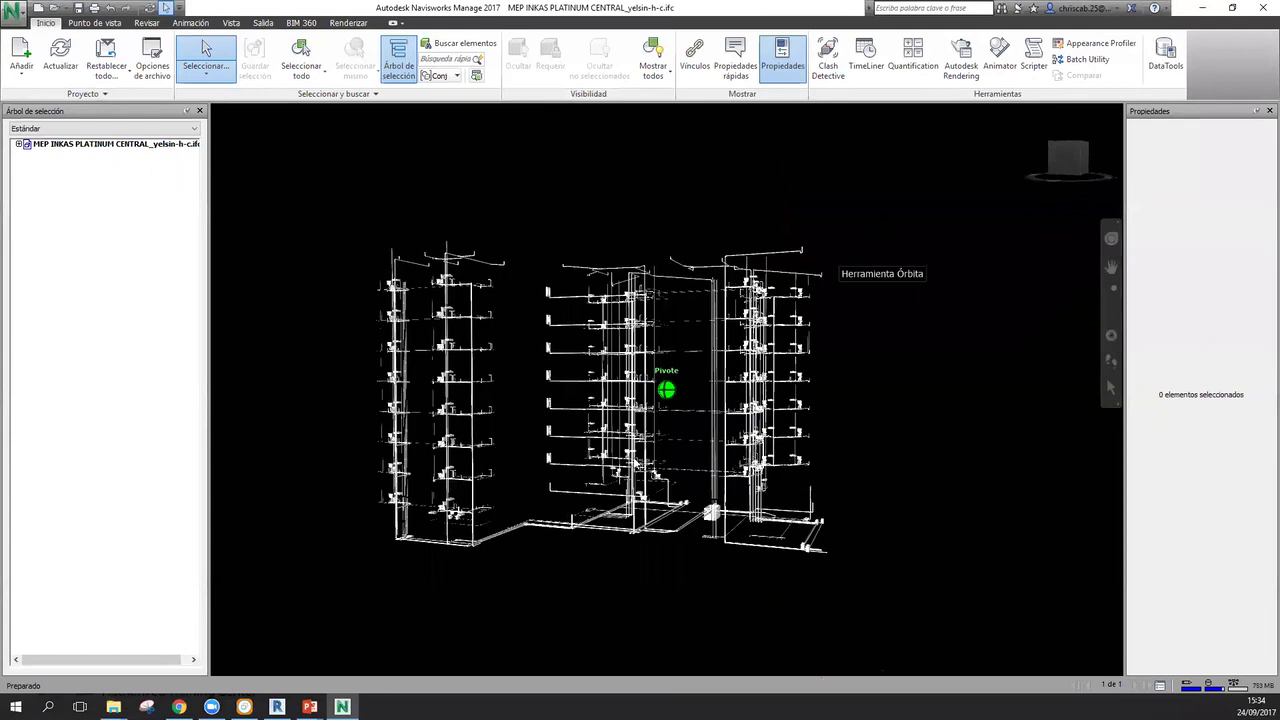
scroll(740, 410, up, 3)
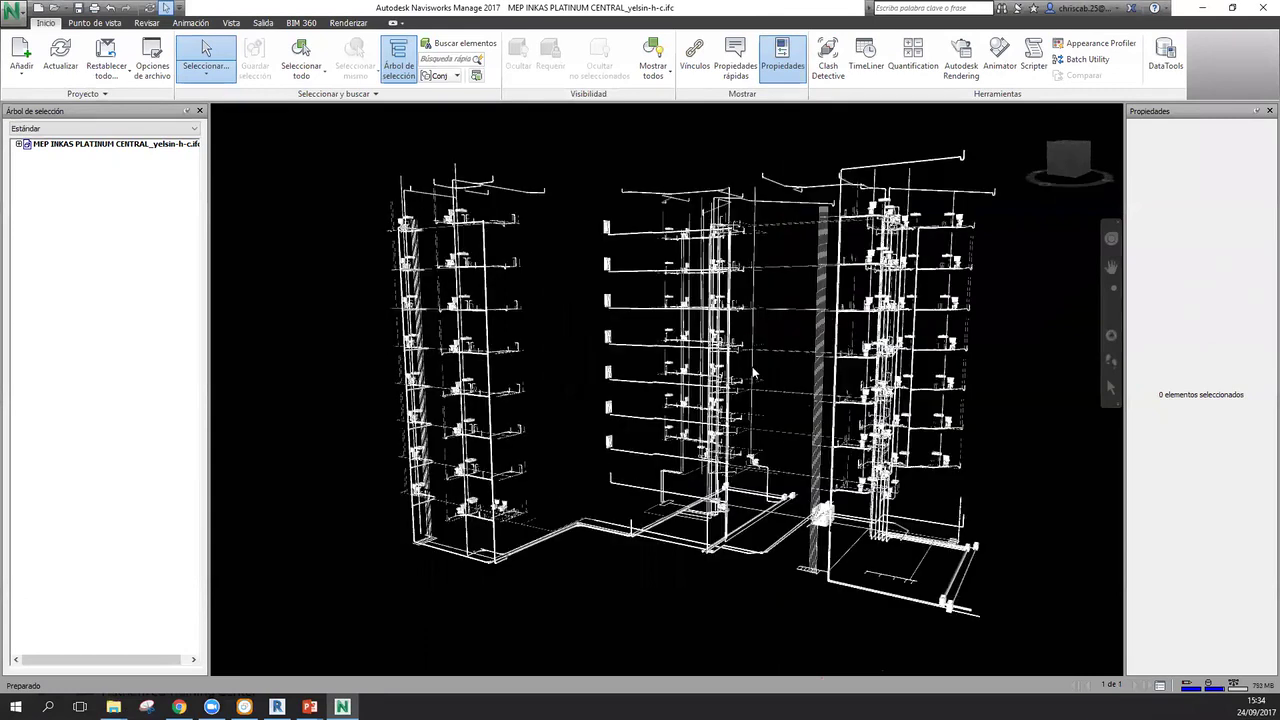
- Append the ESTRUCTURAS INKAS PLATINUM CENTRAL IFC file to the MEP model and view the combined building from several sides
click(36, 50)
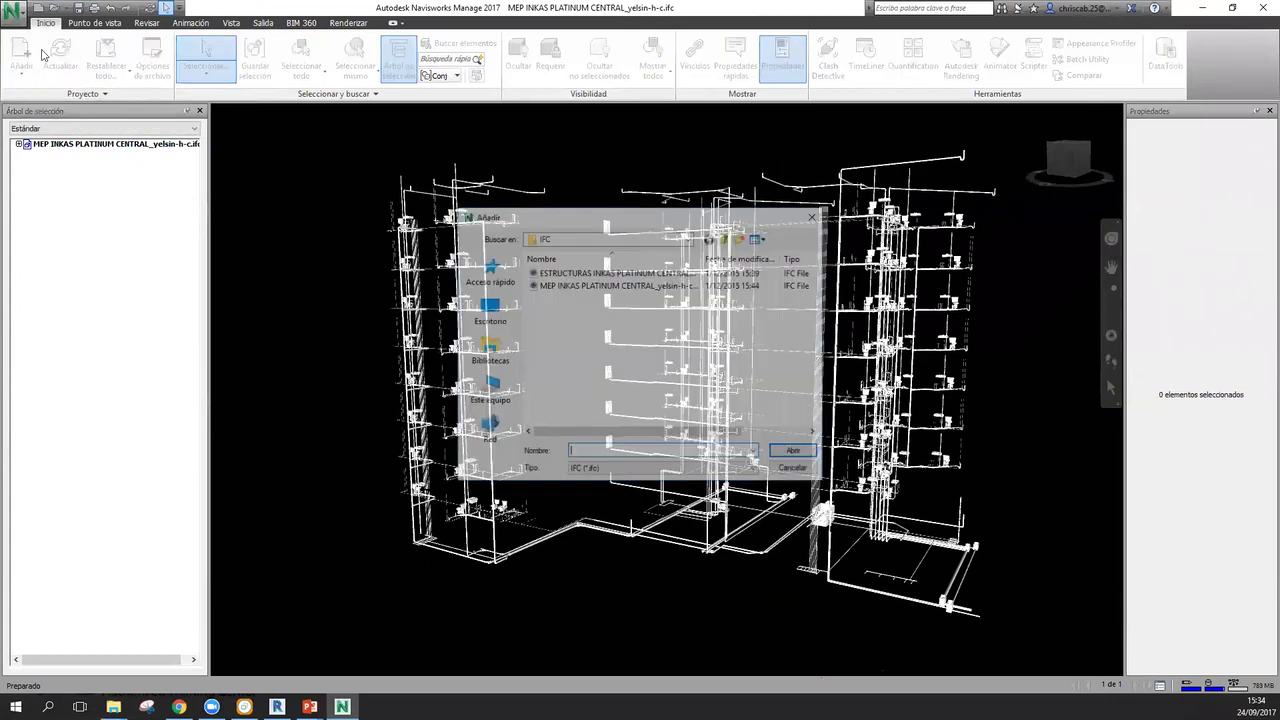
key(Escape)
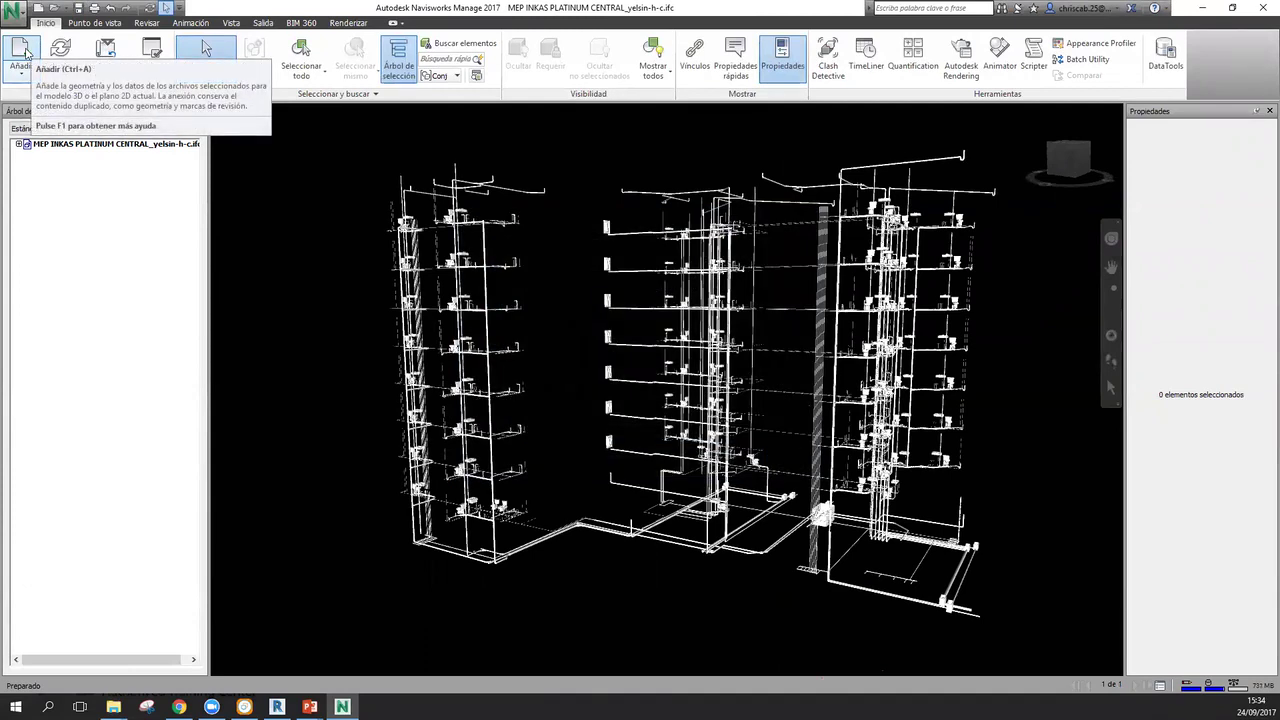
click(26, 52)
click(602, 275)
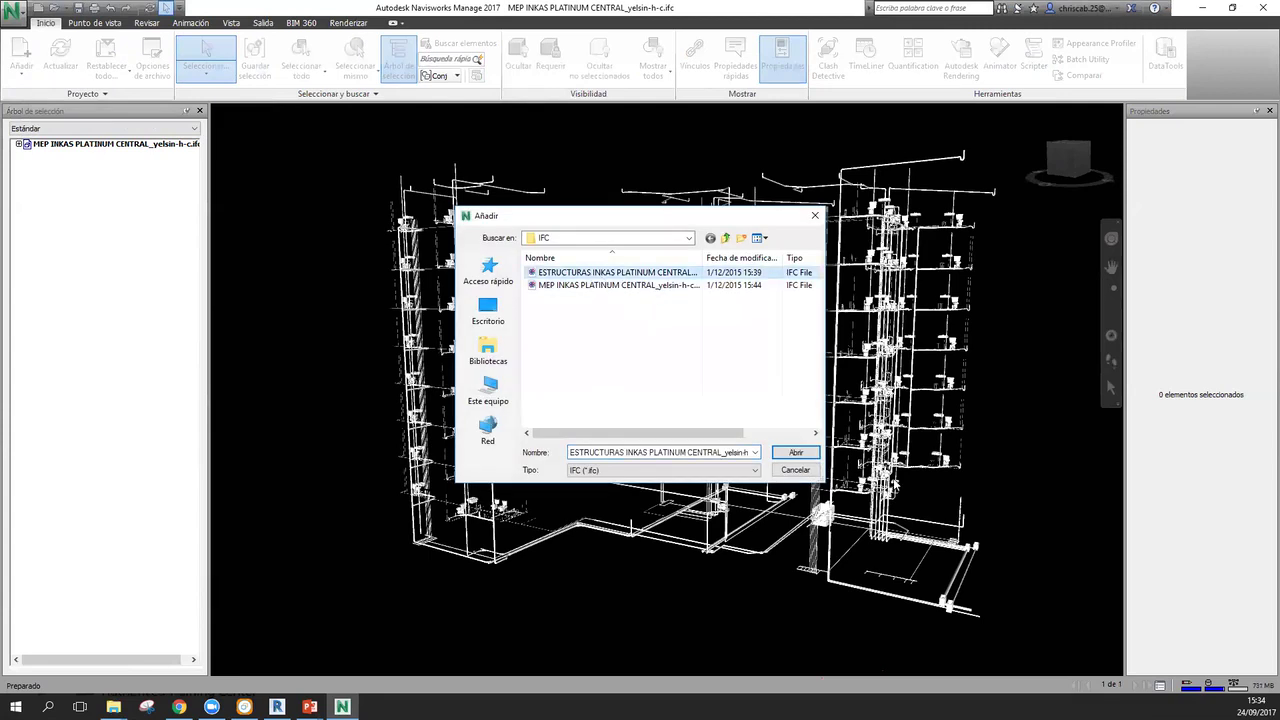
click(810, 455)
shift+middle_drag(798, 486, 687, 481)
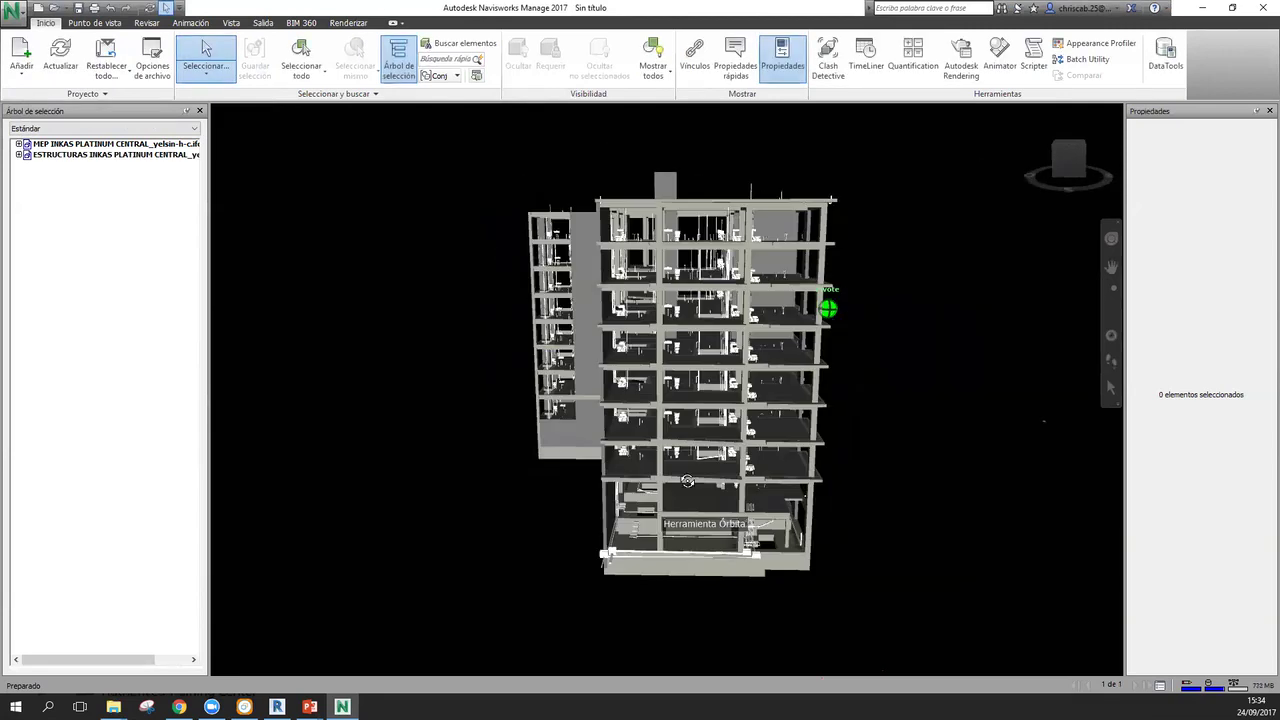
shift+middle_drag(434, 469, 860, 495)
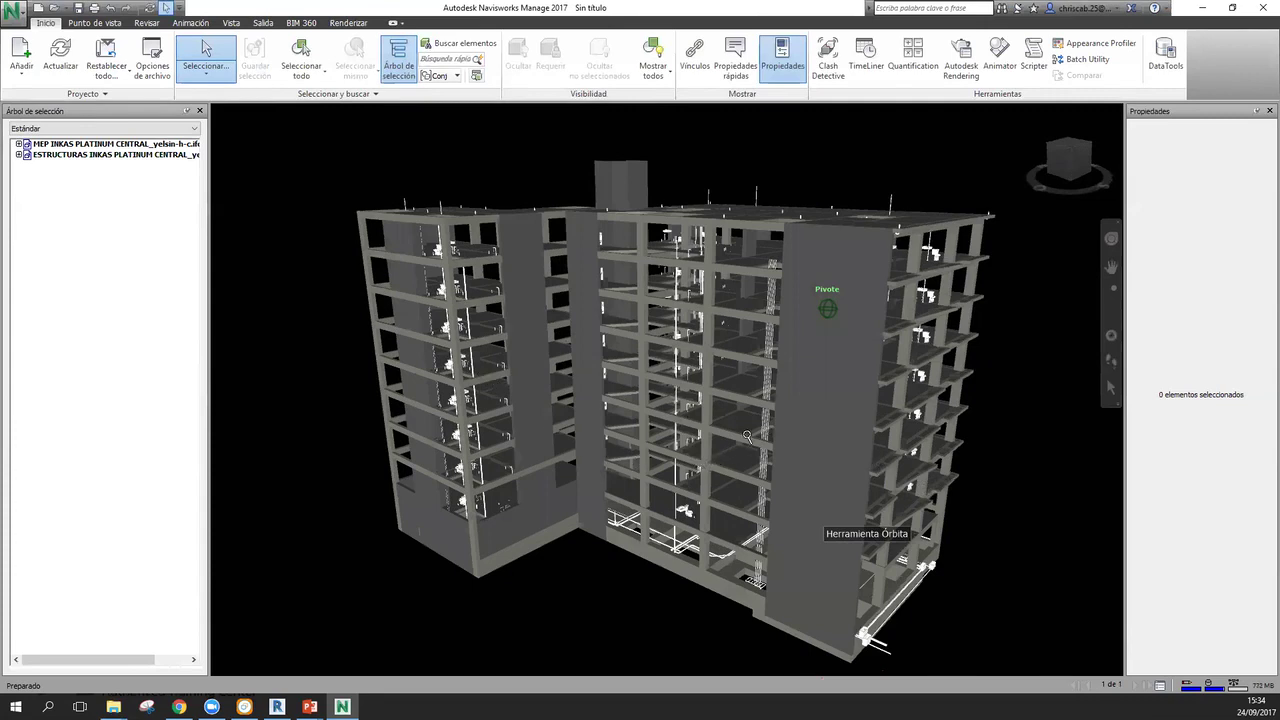
- Walk through an interior floor of the building to examine the sanitary fixtures, pipes, columns and beams
scroll(674, 452, up, 5)
scroll(674, 452, up, 3)
click(1108, 366)
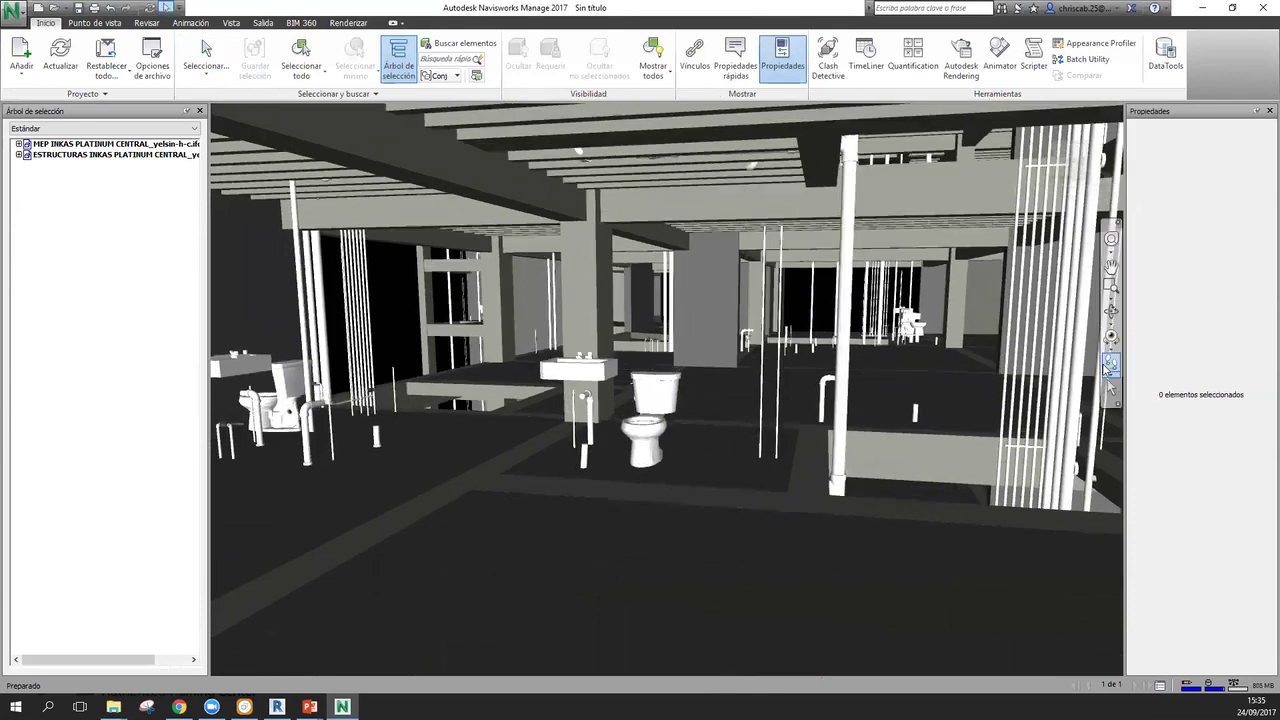
drag(706, 500, 436, 396)
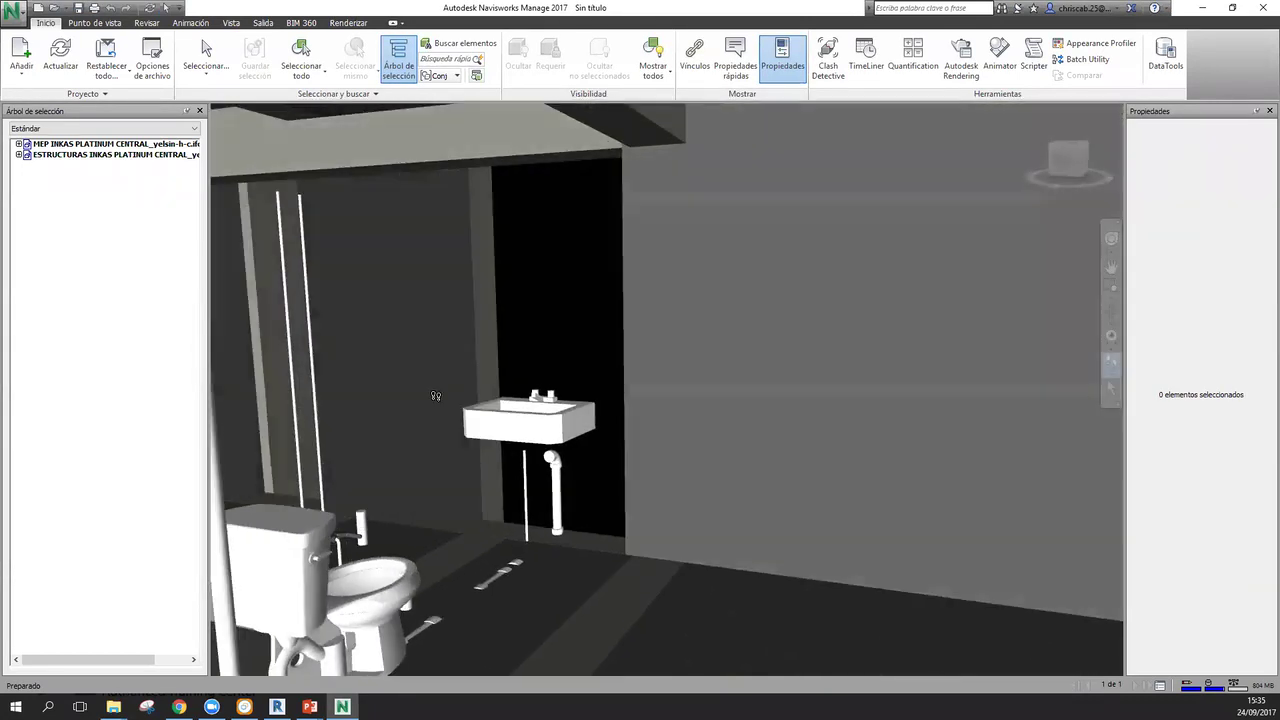
drag(590, 408, 558, 402)
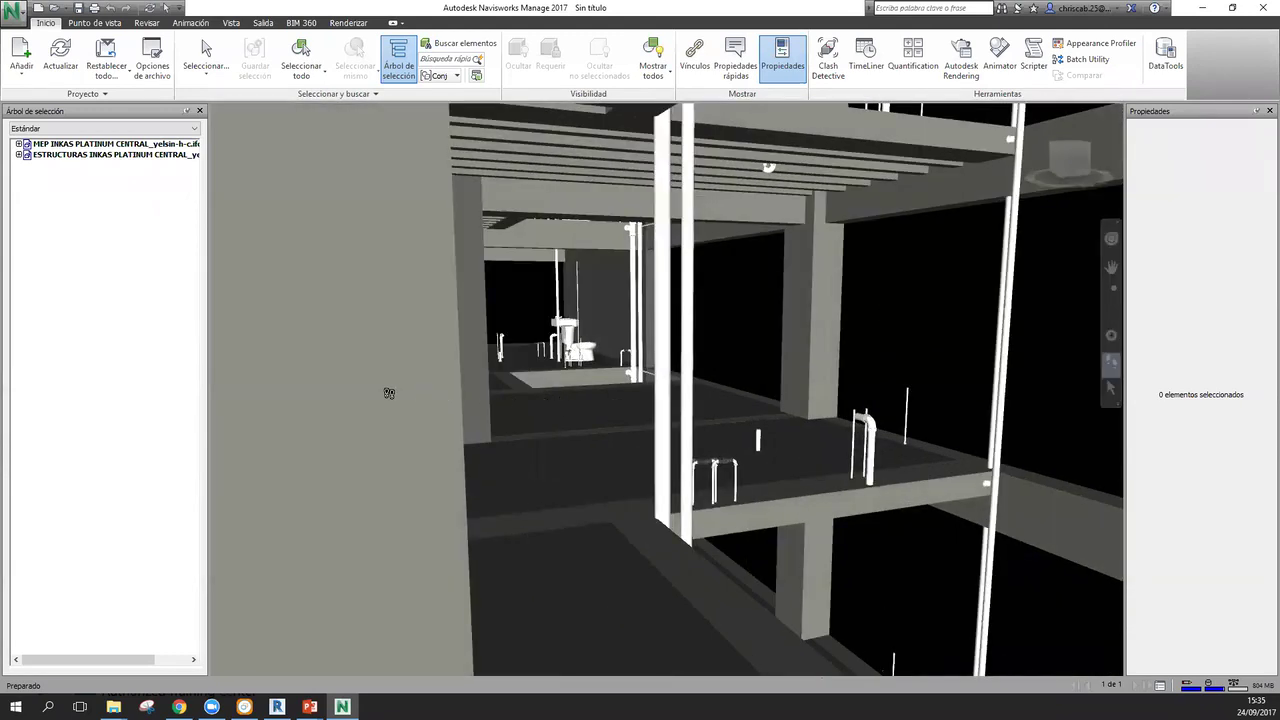
drag(956, 379, 1051, 403)
drag(902, 387, 1006, 385)
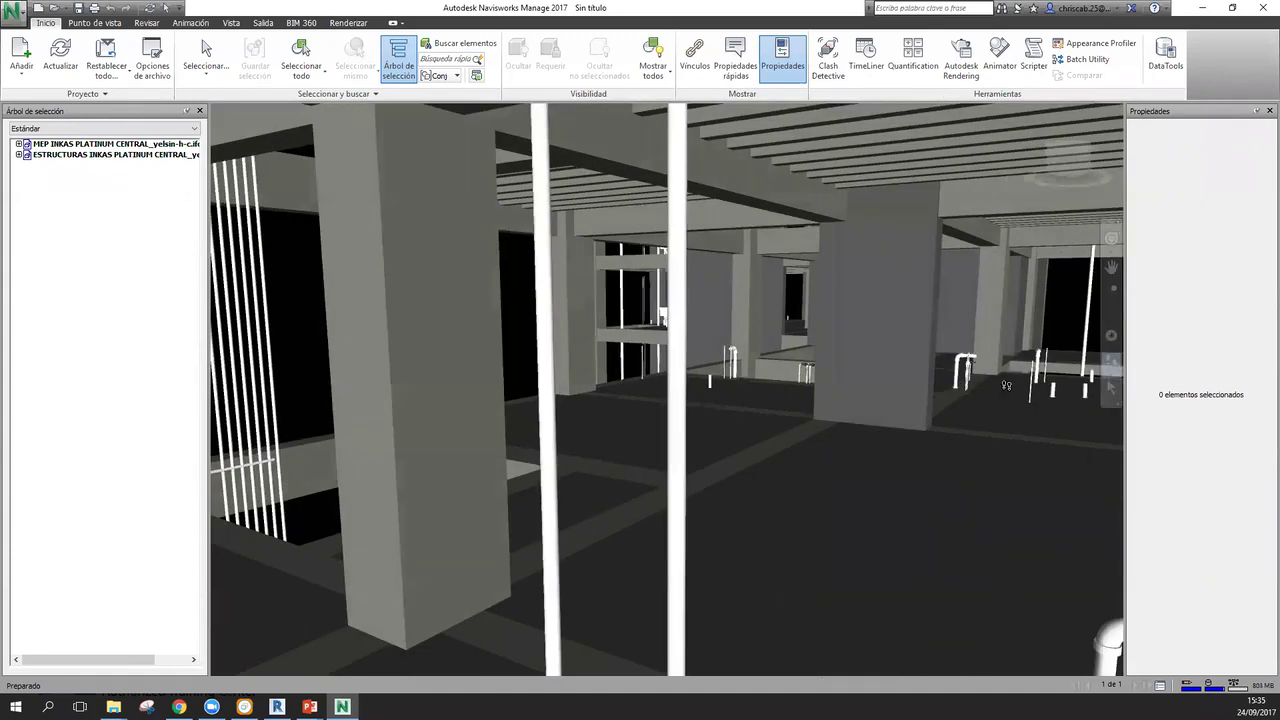
drag(589, 392, 490, 444)
drag(270, 454, 262, 450)
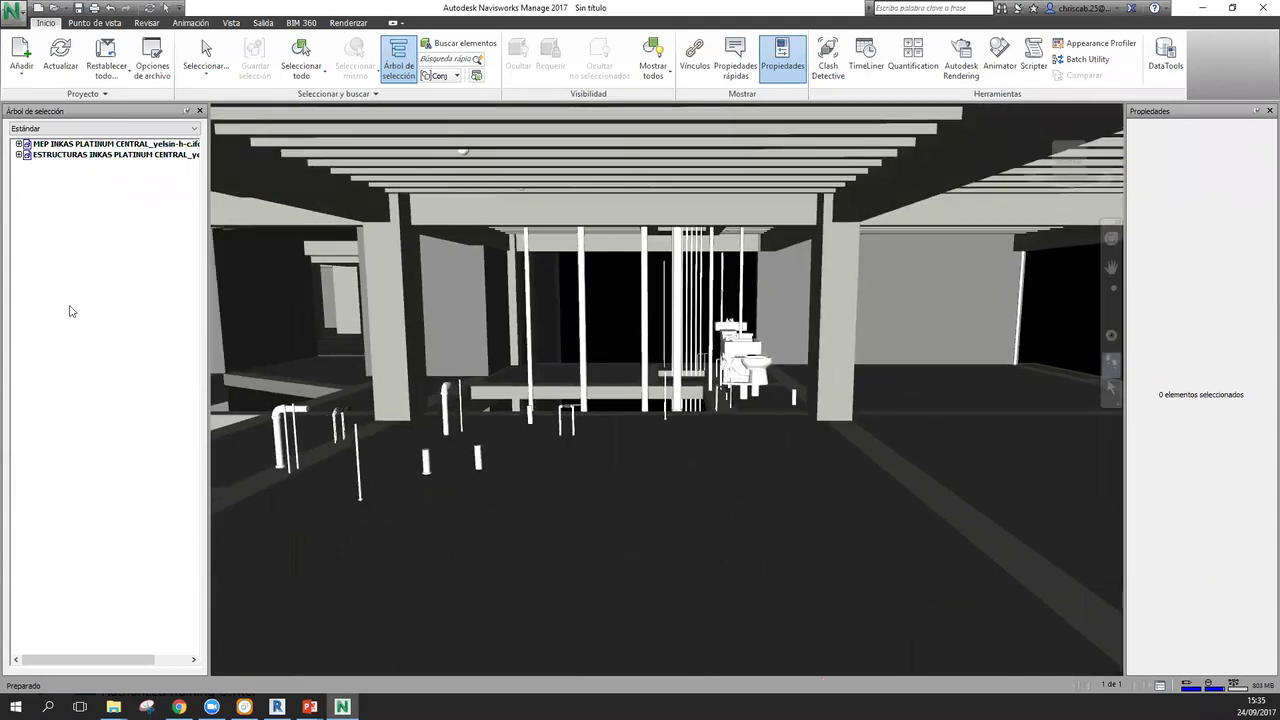
- Expand the ESTRUCTURAS model in the selection tree, select it to see its elements highlighted, and clear the selection
click(18, 151)
click(19, 155)
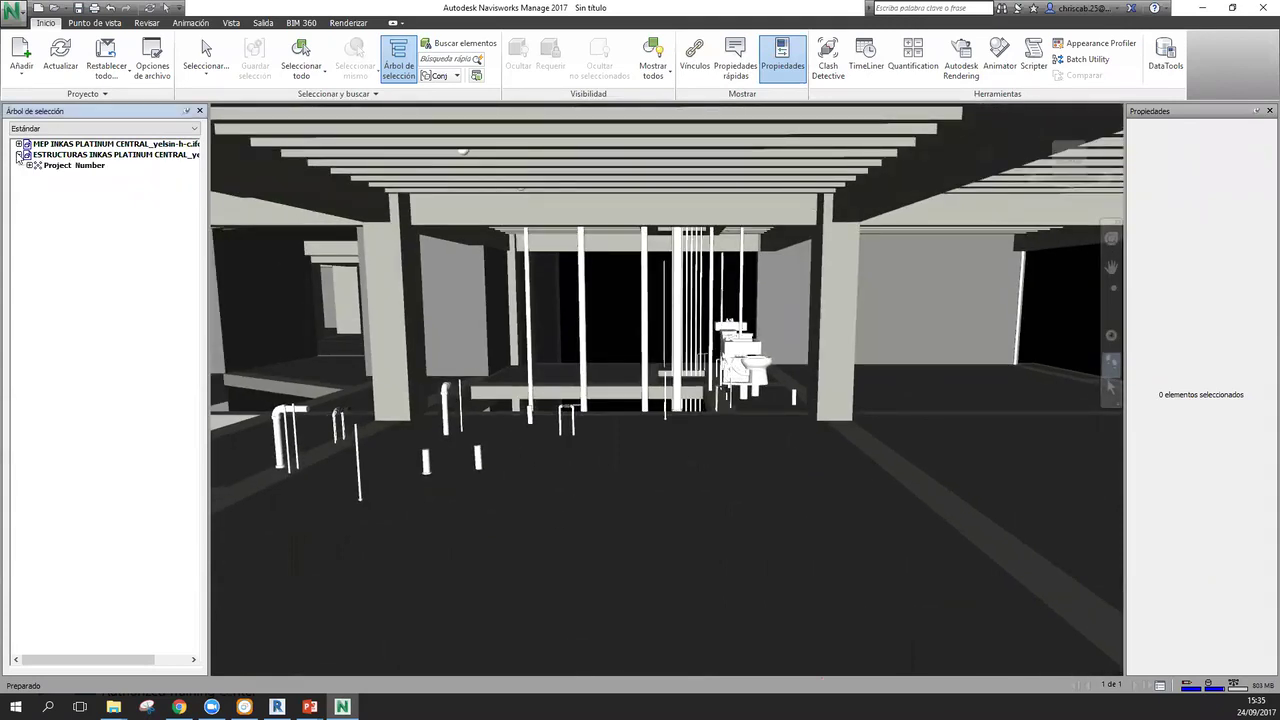
click(70, 155)
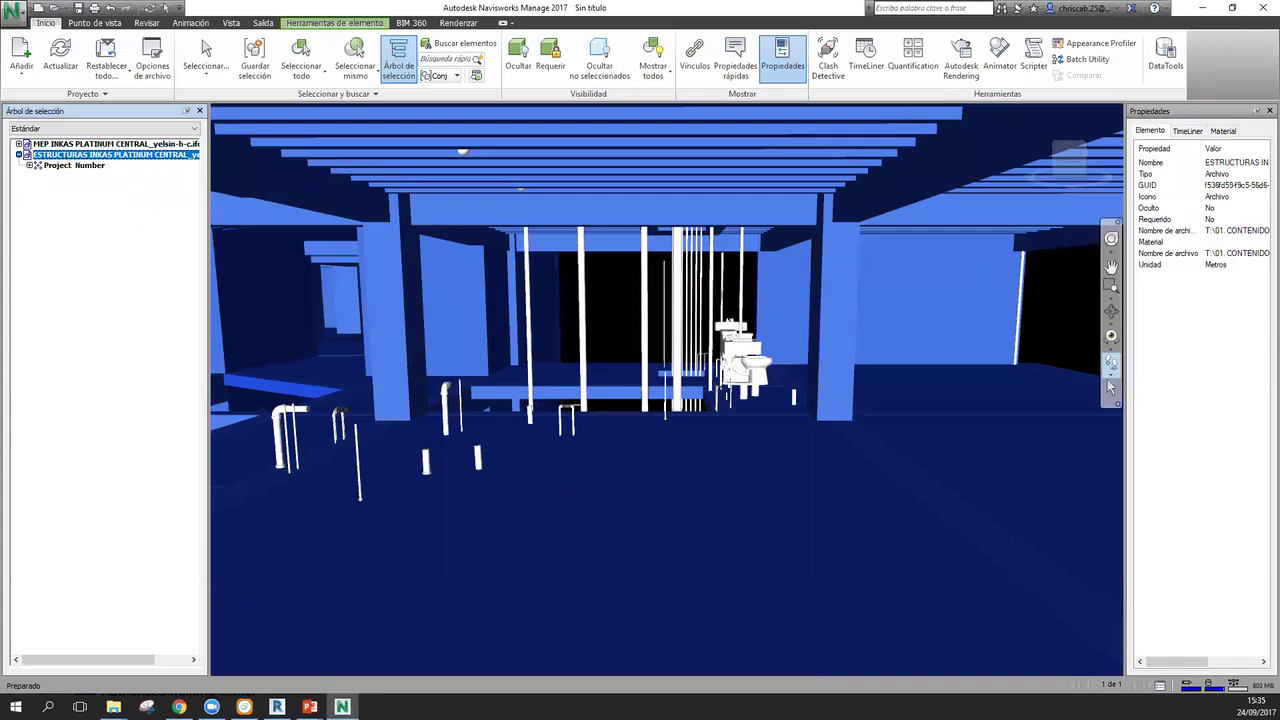
key(Escape)
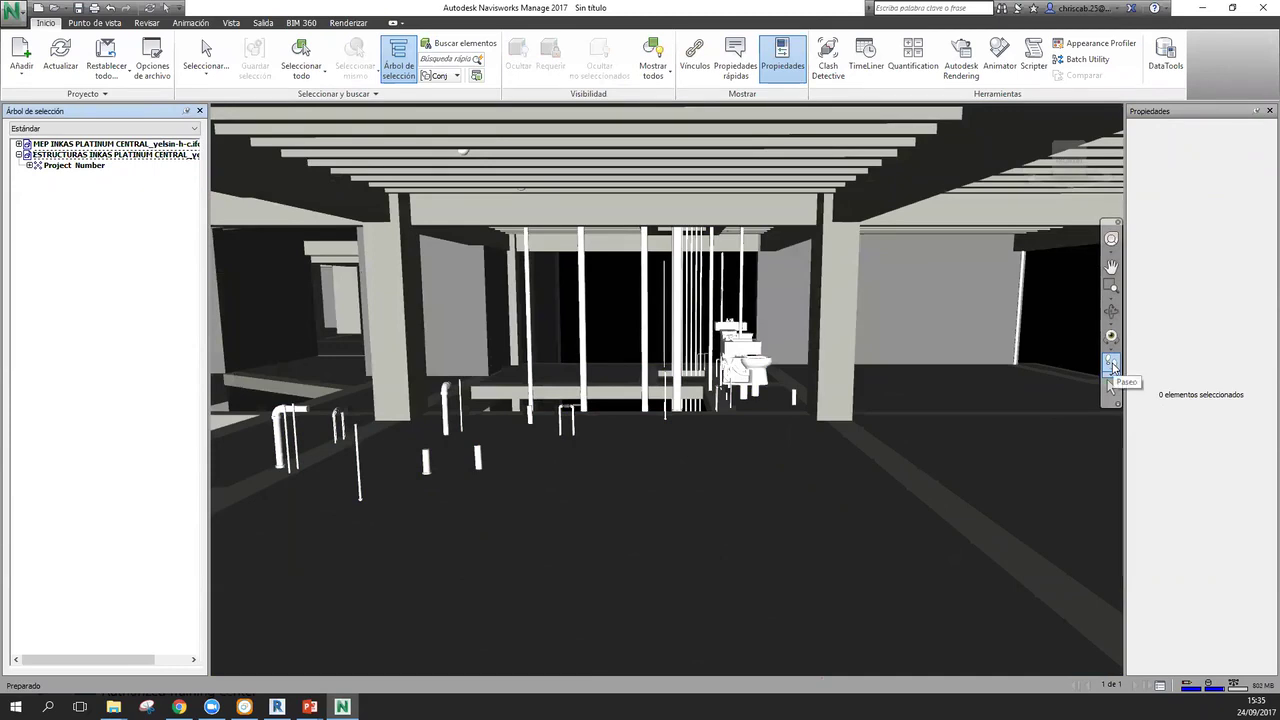
- Close the navigation bar and look through the navigation wheel and window options for a way to restore it
click(1118, 226)
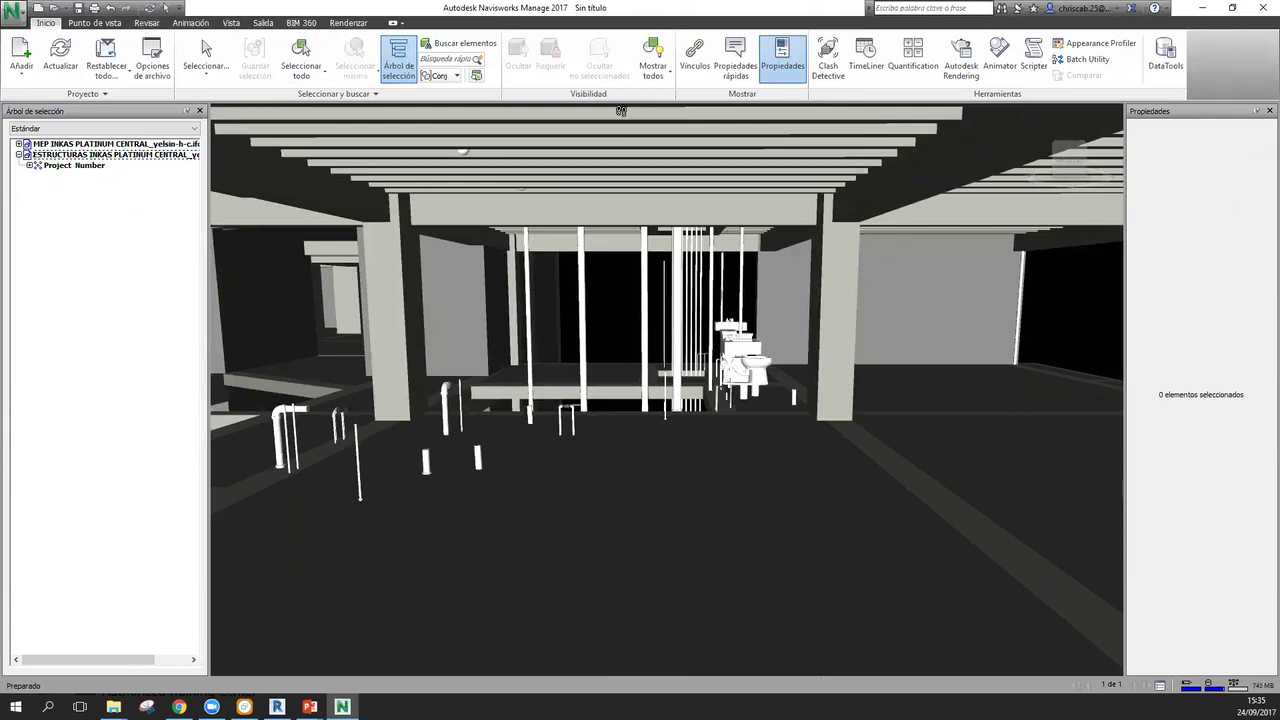
click(231, 23)
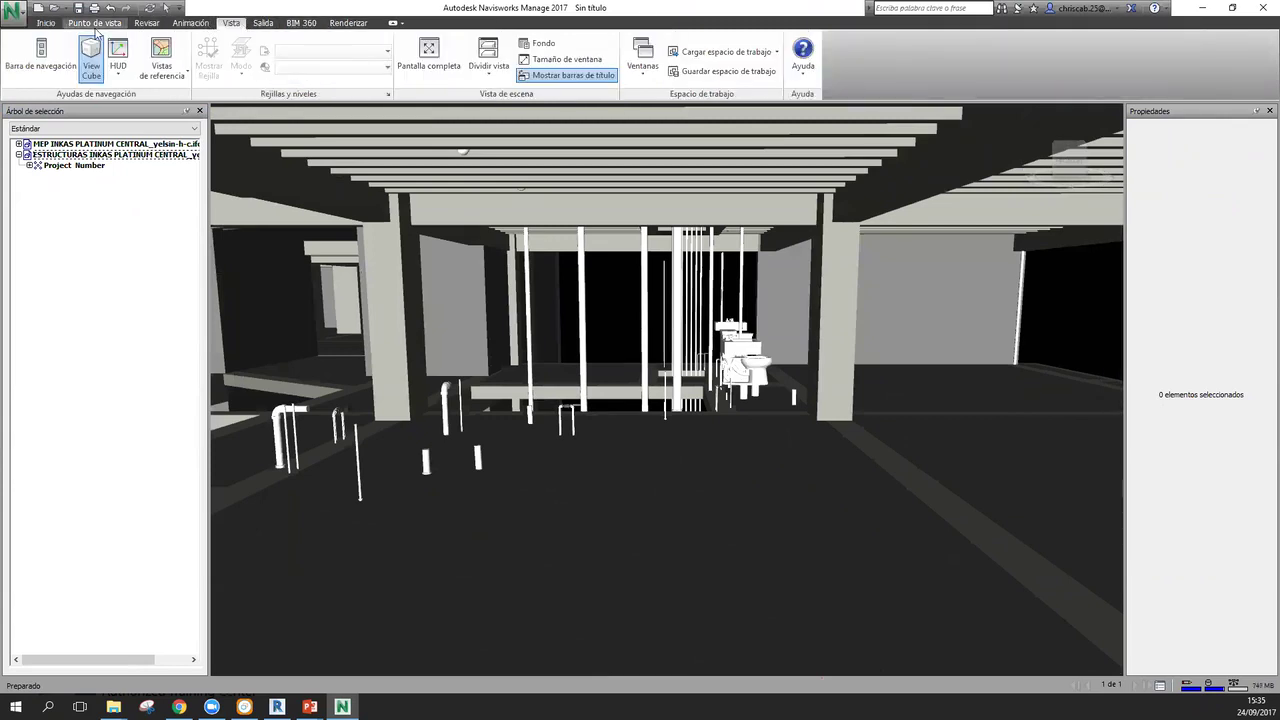
click(95, 24)
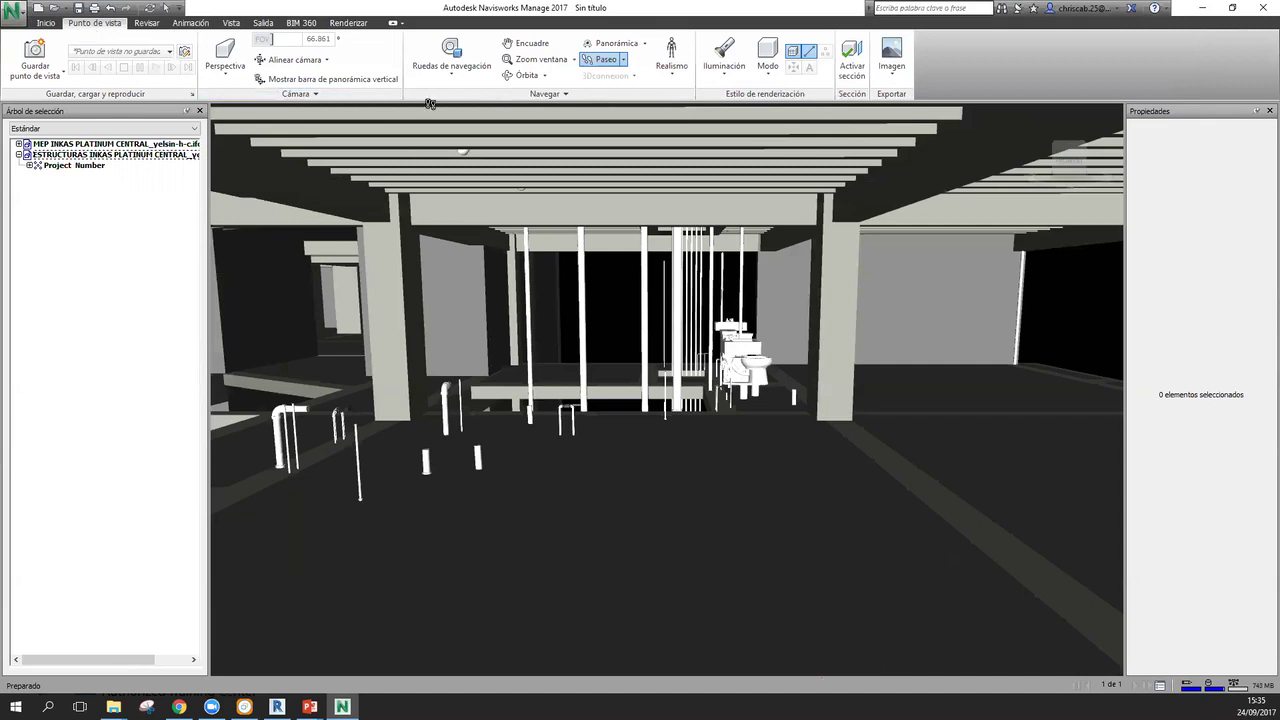
click(459, 80)
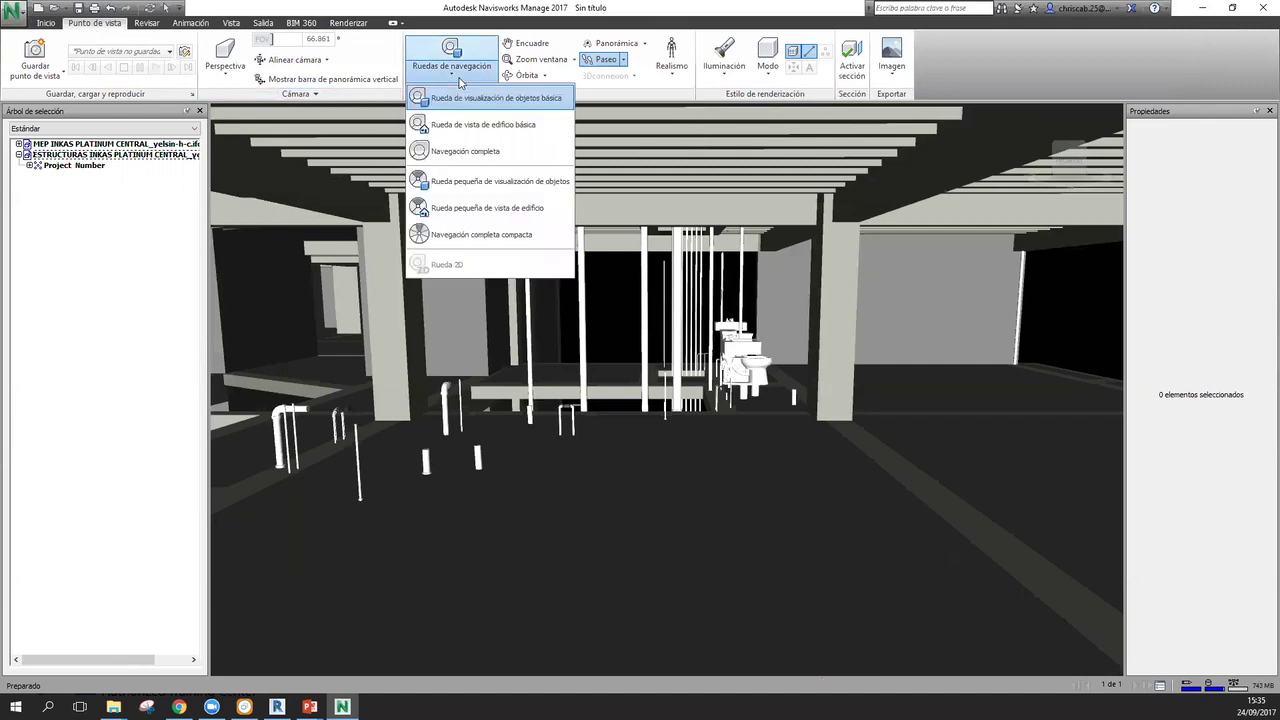
click(459, 78)
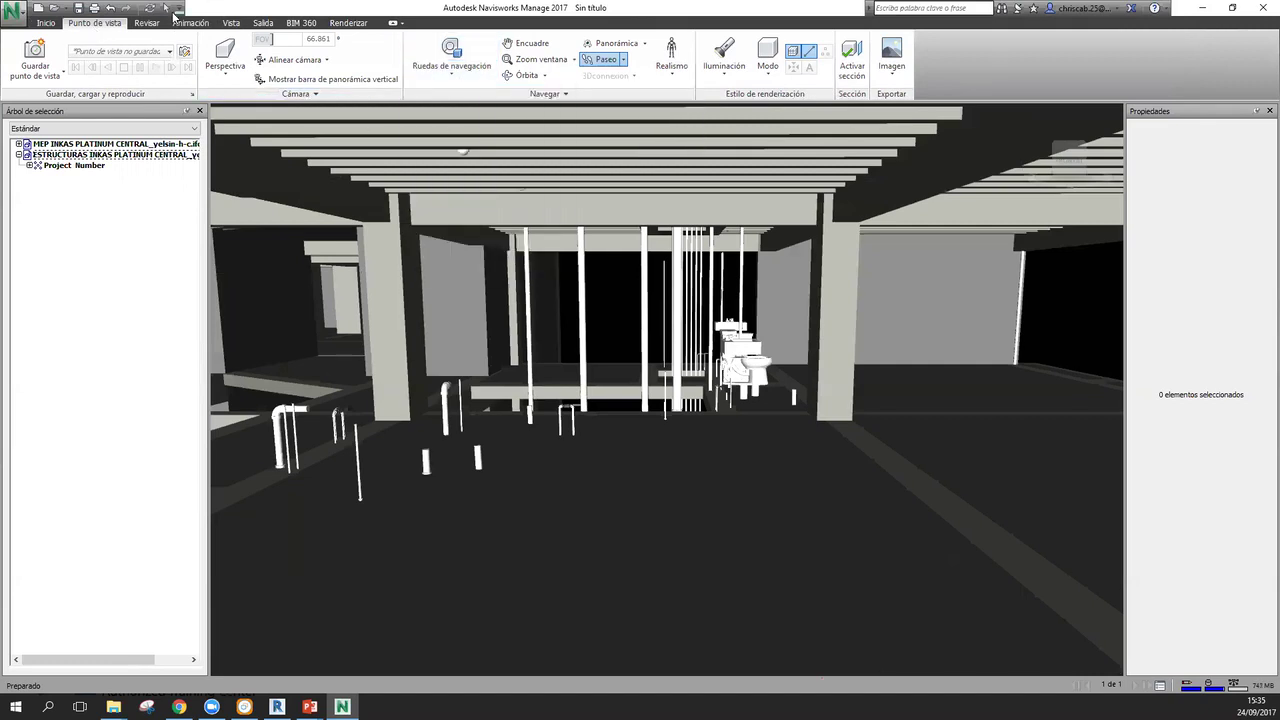
click(236, 25)
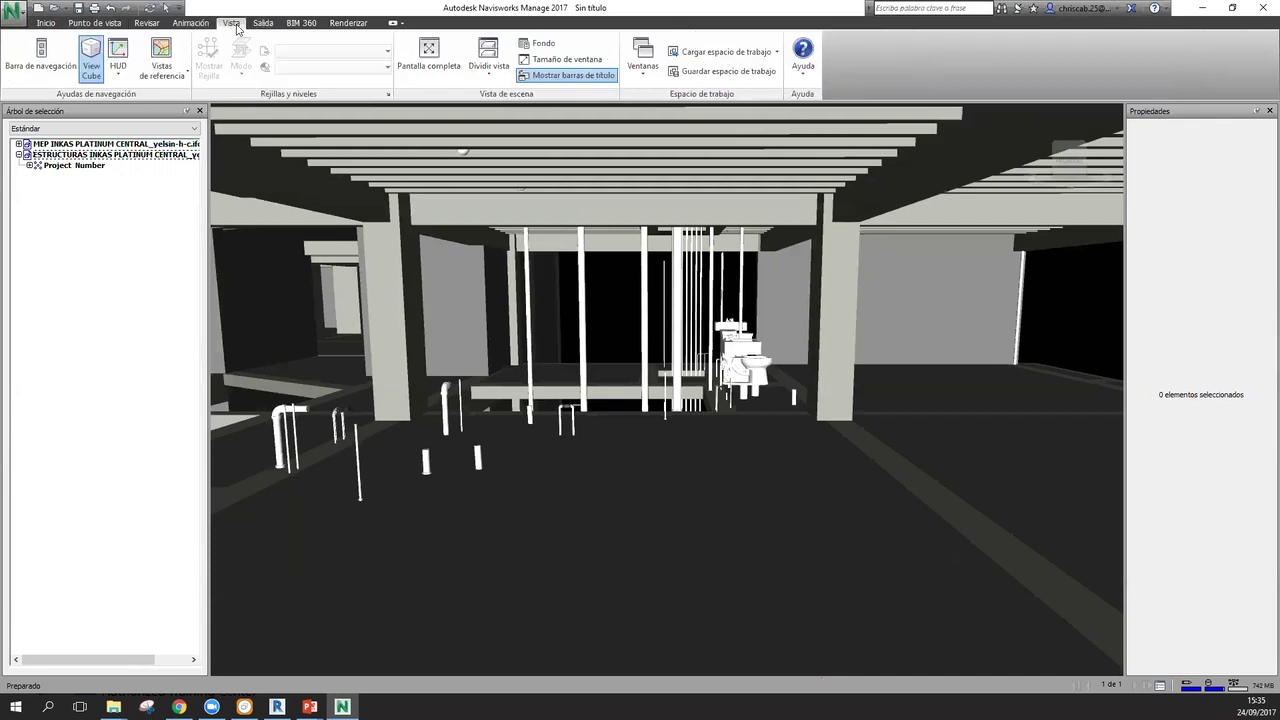
click(652, 67)
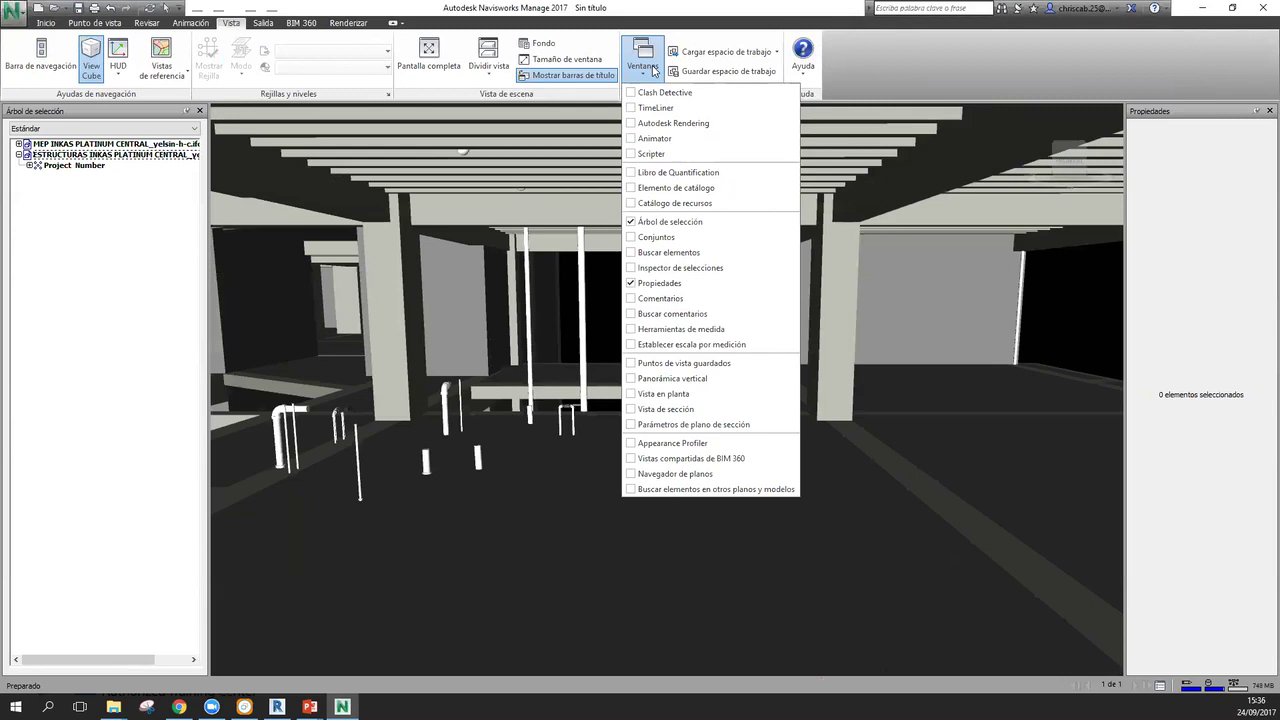
click(1132, 240)
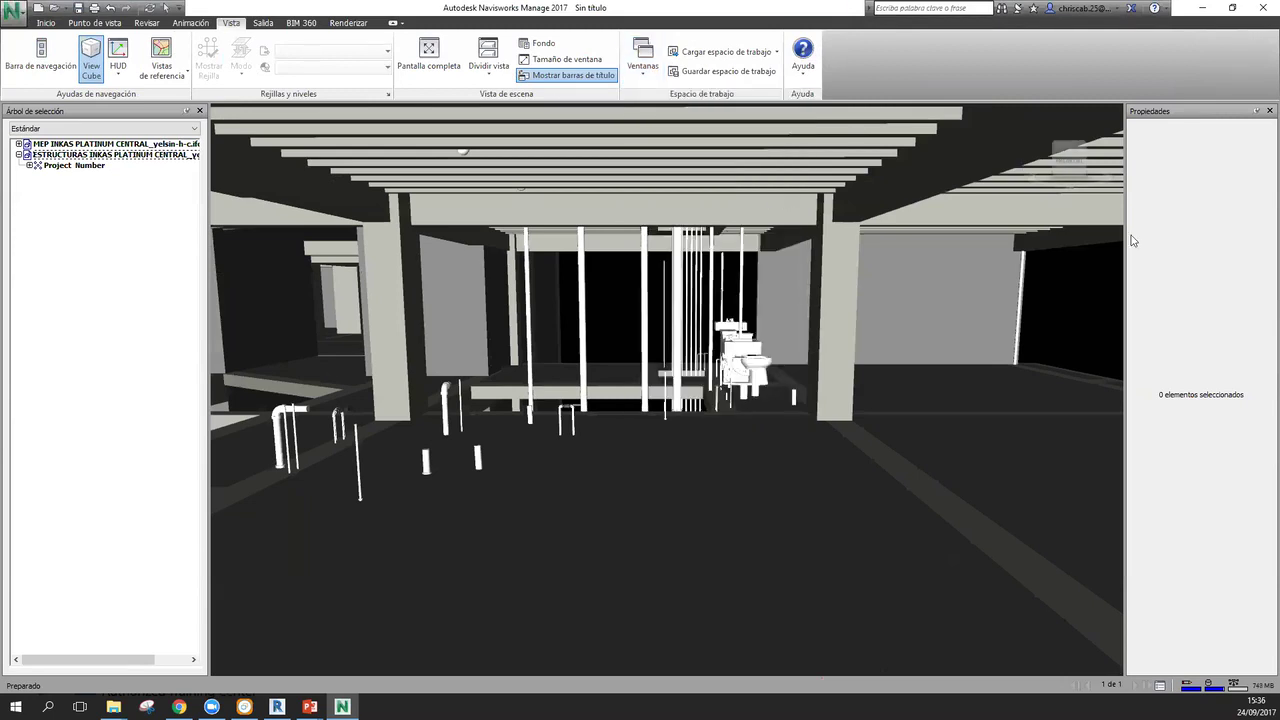
- Return the view to the ViewCube's Home position and display the navigation bar
right_click(1054, 157)
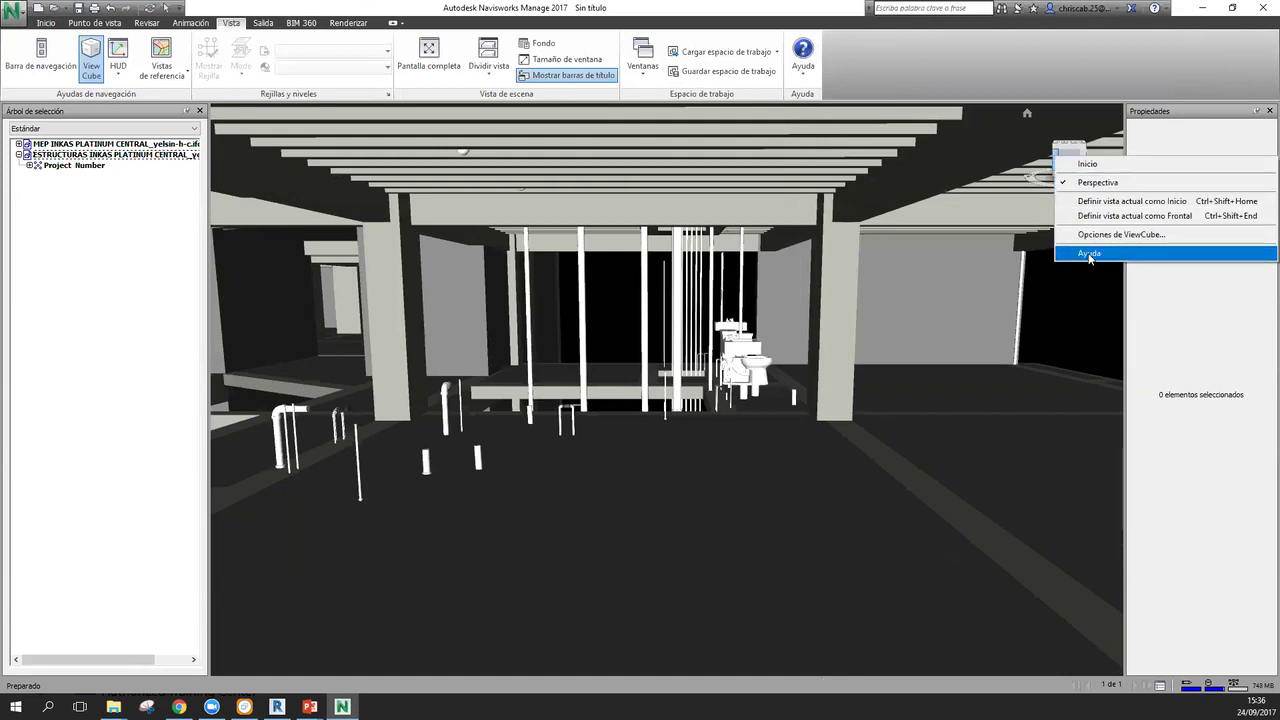
click(1087, 164)
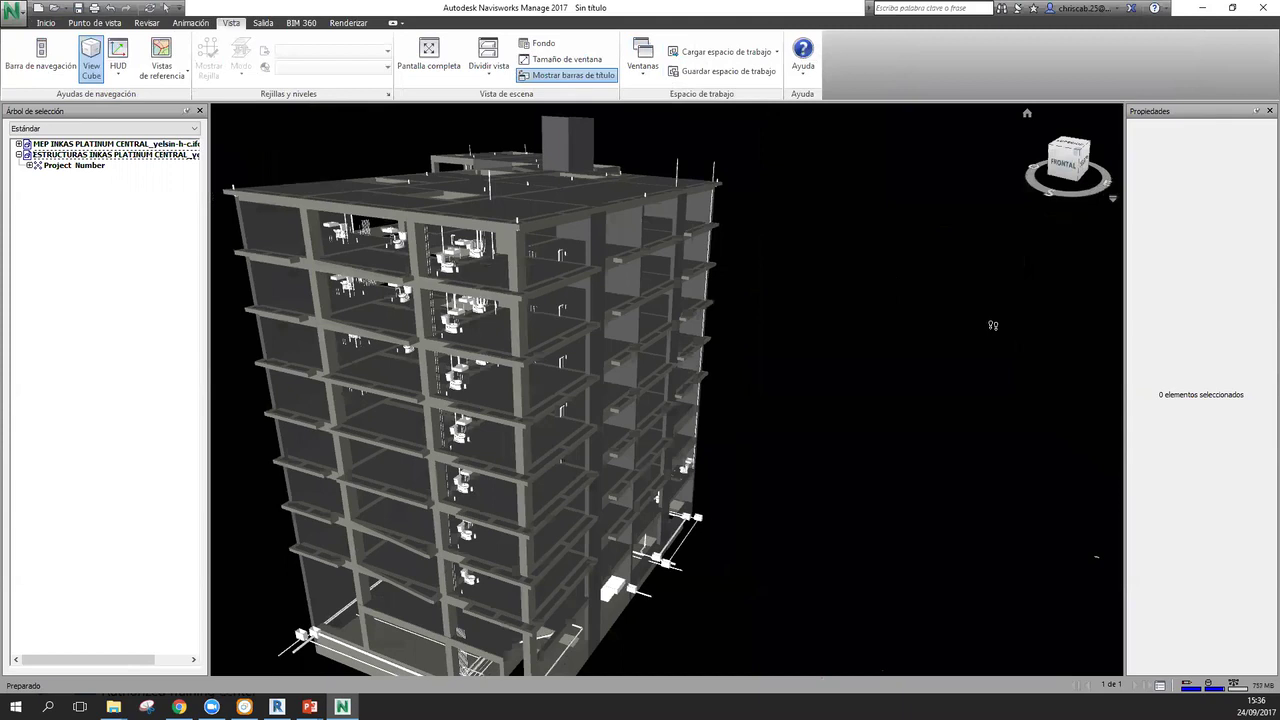
click(40, 67)
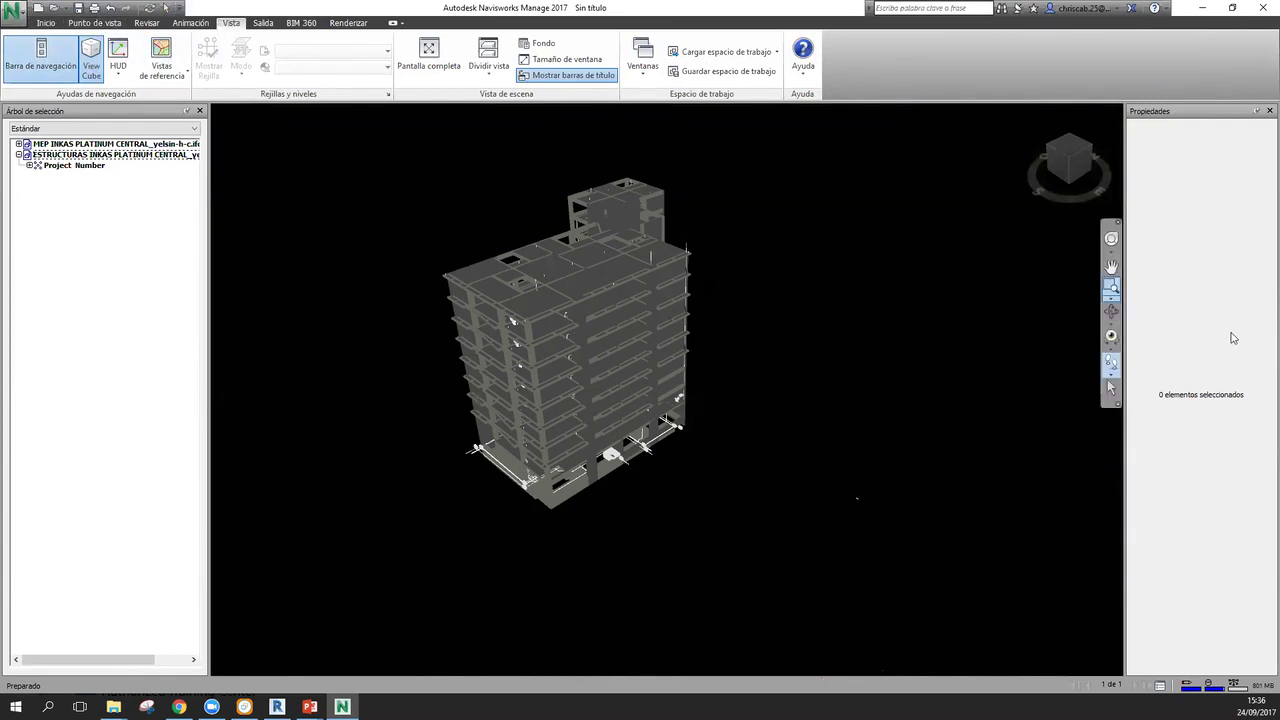
- Activate the Walk tool, view the building's roof and facades from outside, and return to selection mode to enter a floor
click(94, 22)
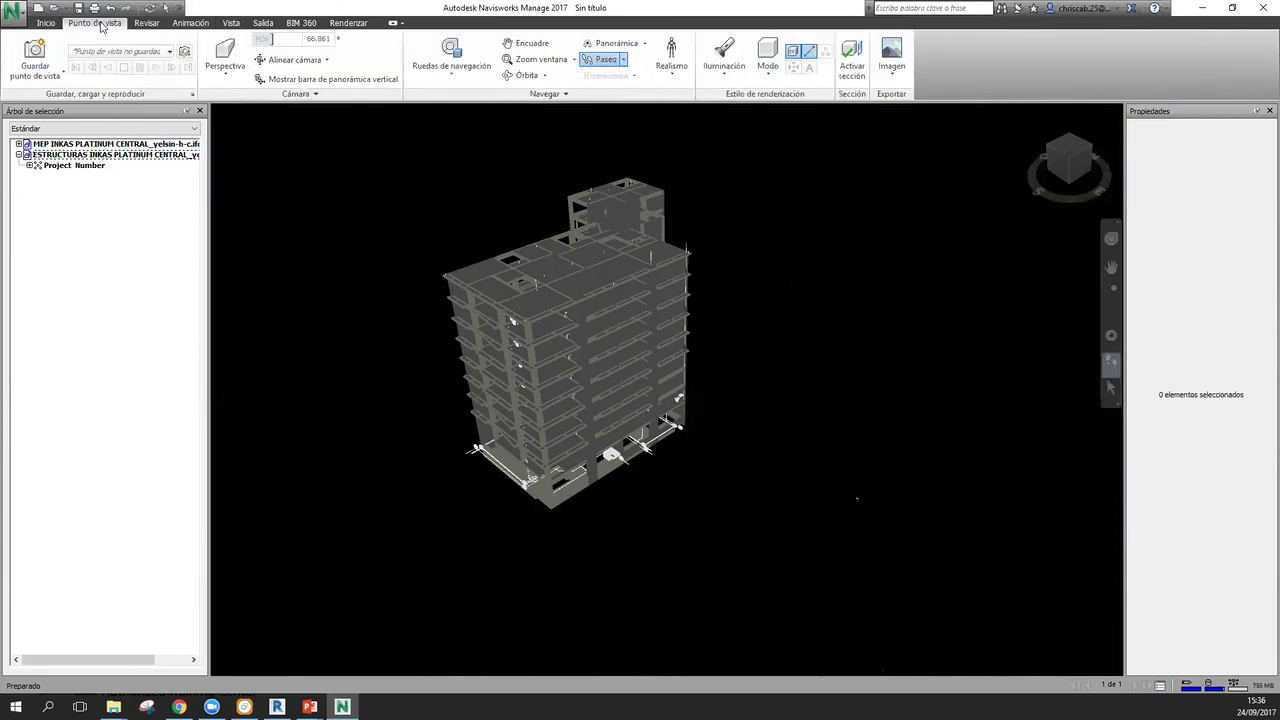
click(603, 60)
drag(700, 500, 1009, 125)
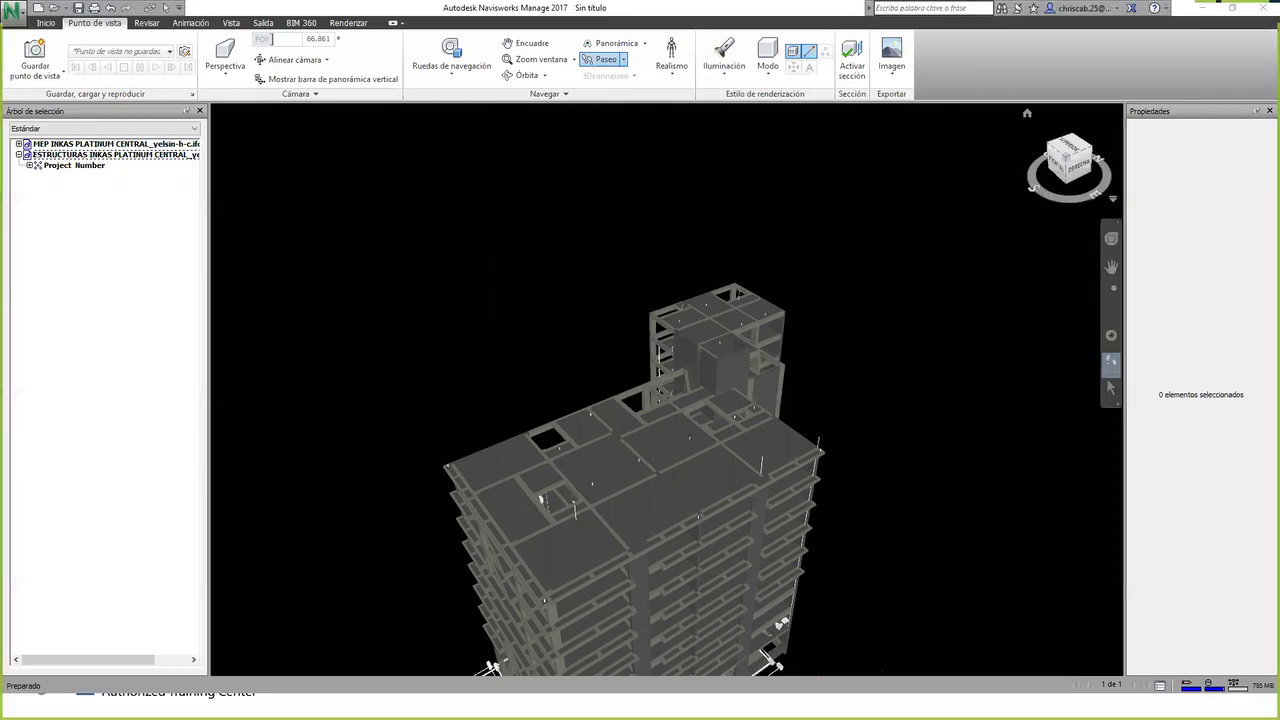
click(934, 443)
middle_drag(932, 446, 1026, 231)
click(1111, 397)
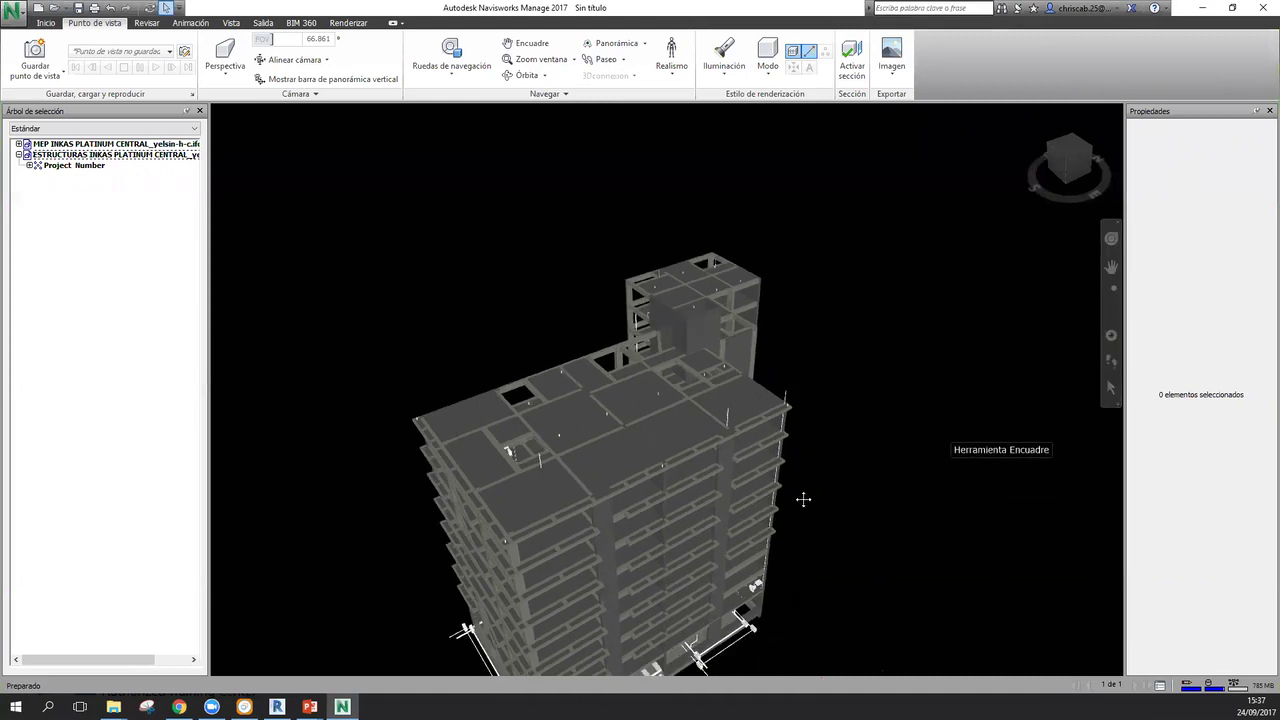
shift+middle_drag(803, 498, 921, 432)
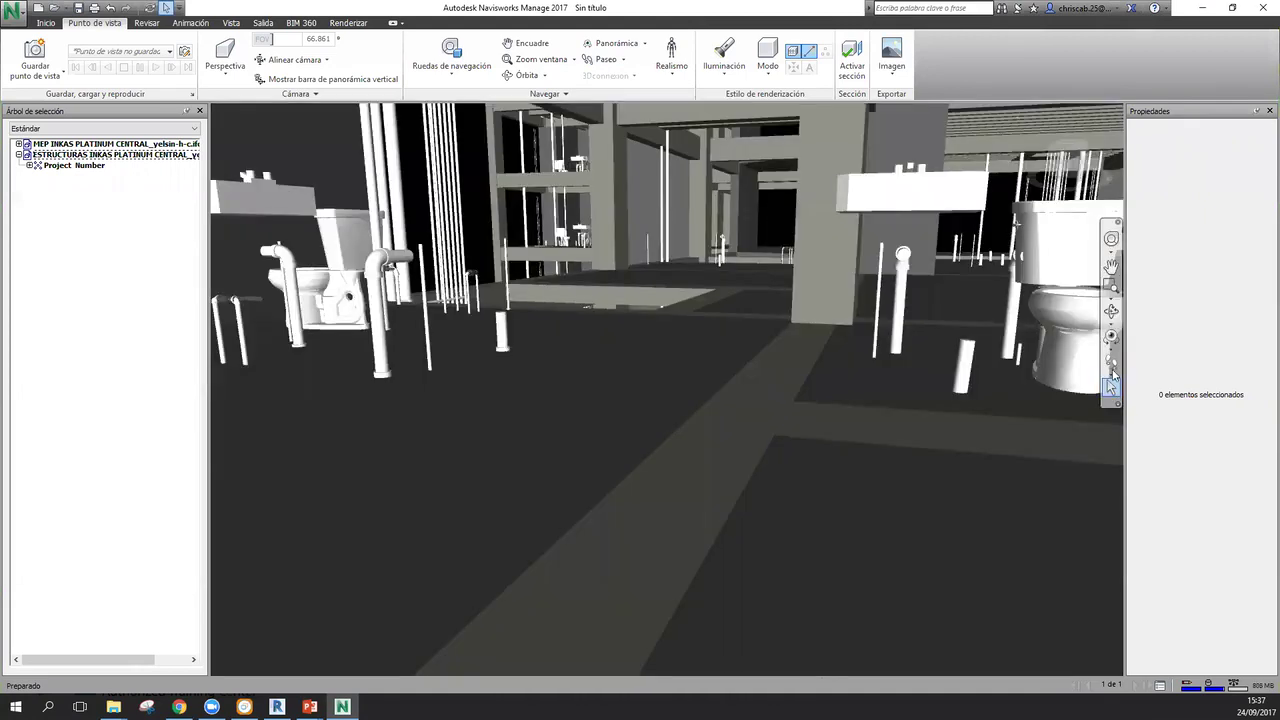
- Explore the interior floor by alternating the Walk and Look Around tools among the columns and sanitary fixtures
click(1112, 366)
drag(896, 280, 840, 253)
click(1112, 338)
drag(900, 368, 1091, 370)
click(1113, 366)
drag(966, 294, 797, 255)
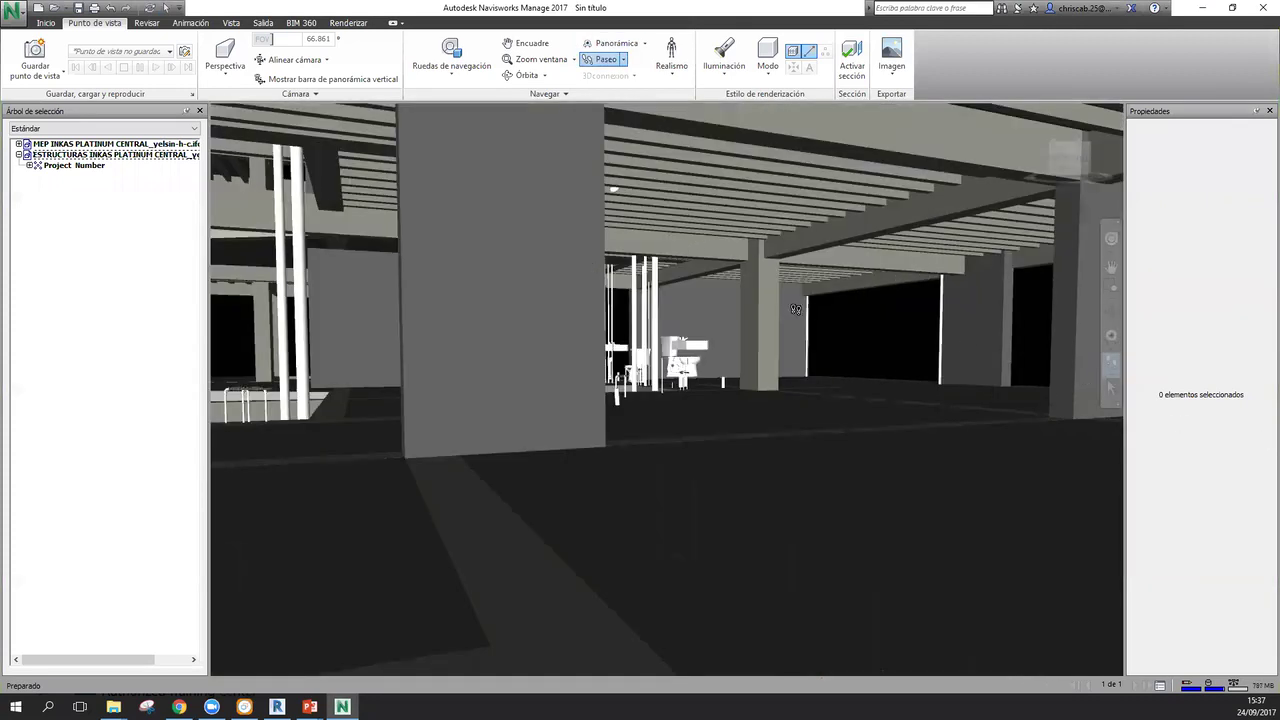
- Expand the ESTRUCTURAS INKAS PLATINUM CENTRAL model in the selection tree through Project Number and Default down to the IFCBUILDING levels
drag(749, 306, 796, 346)
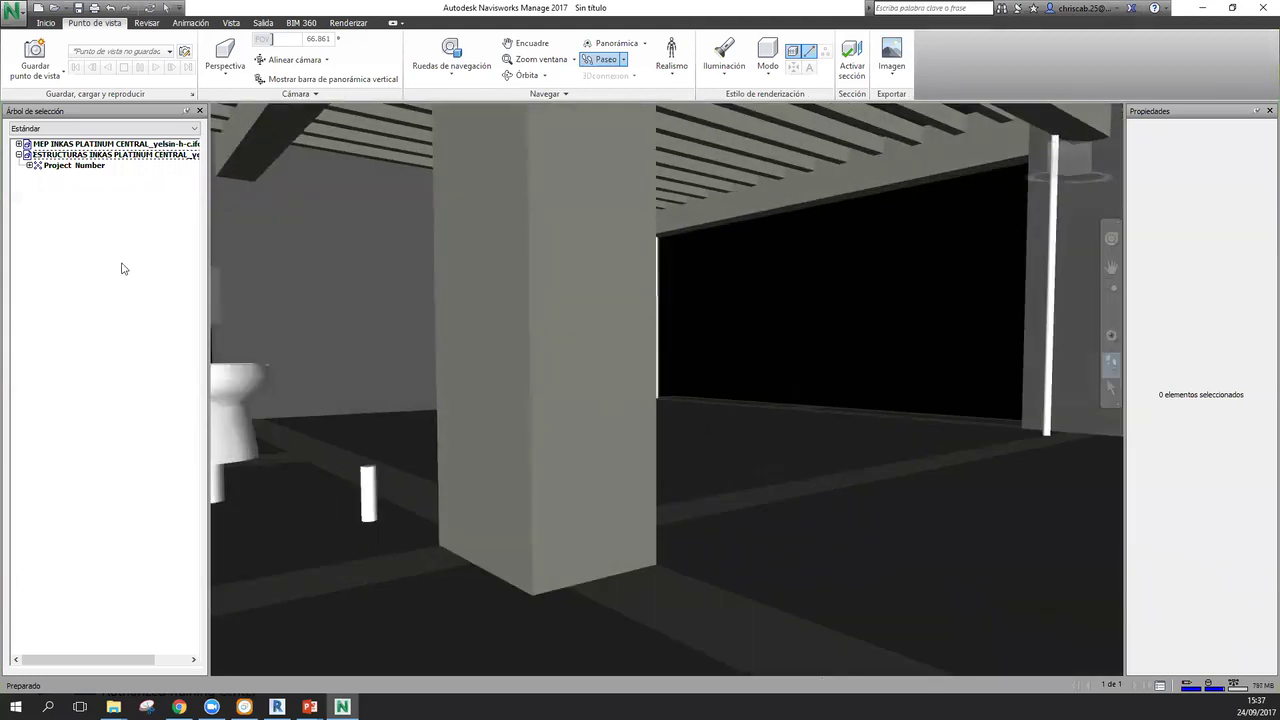
click(110, 156)
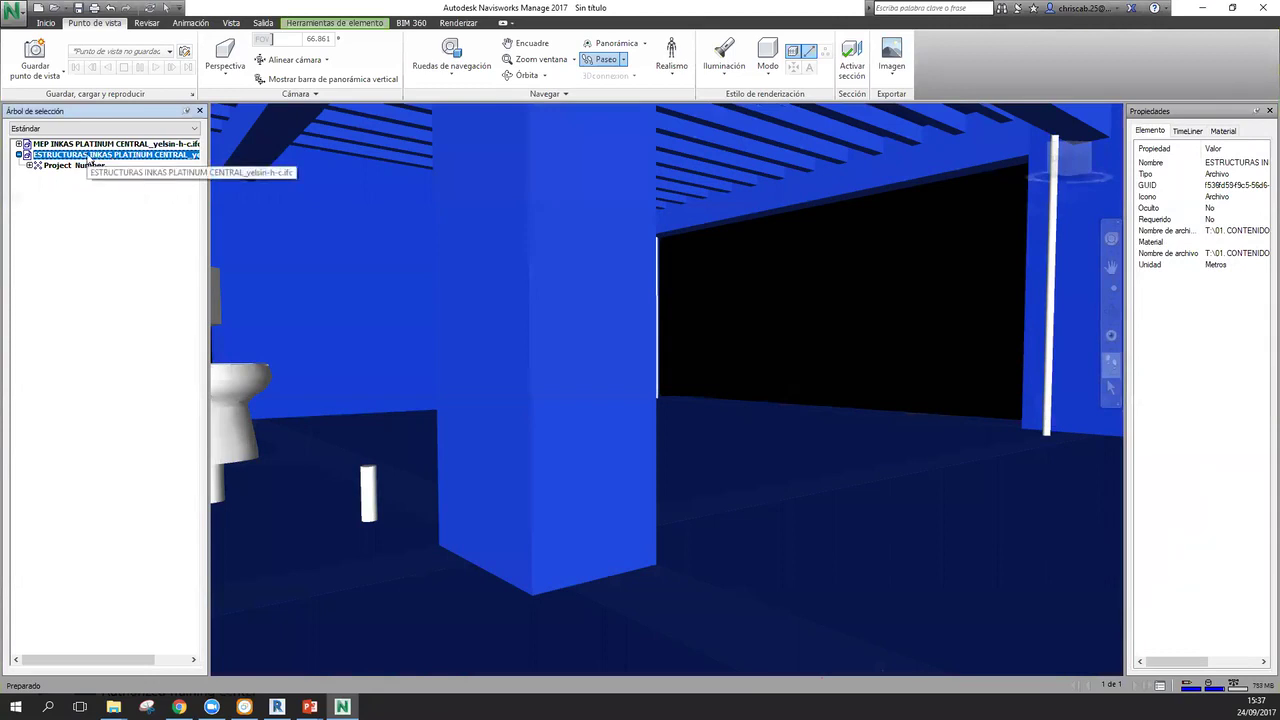
click(63, 167)
click(30, 166)
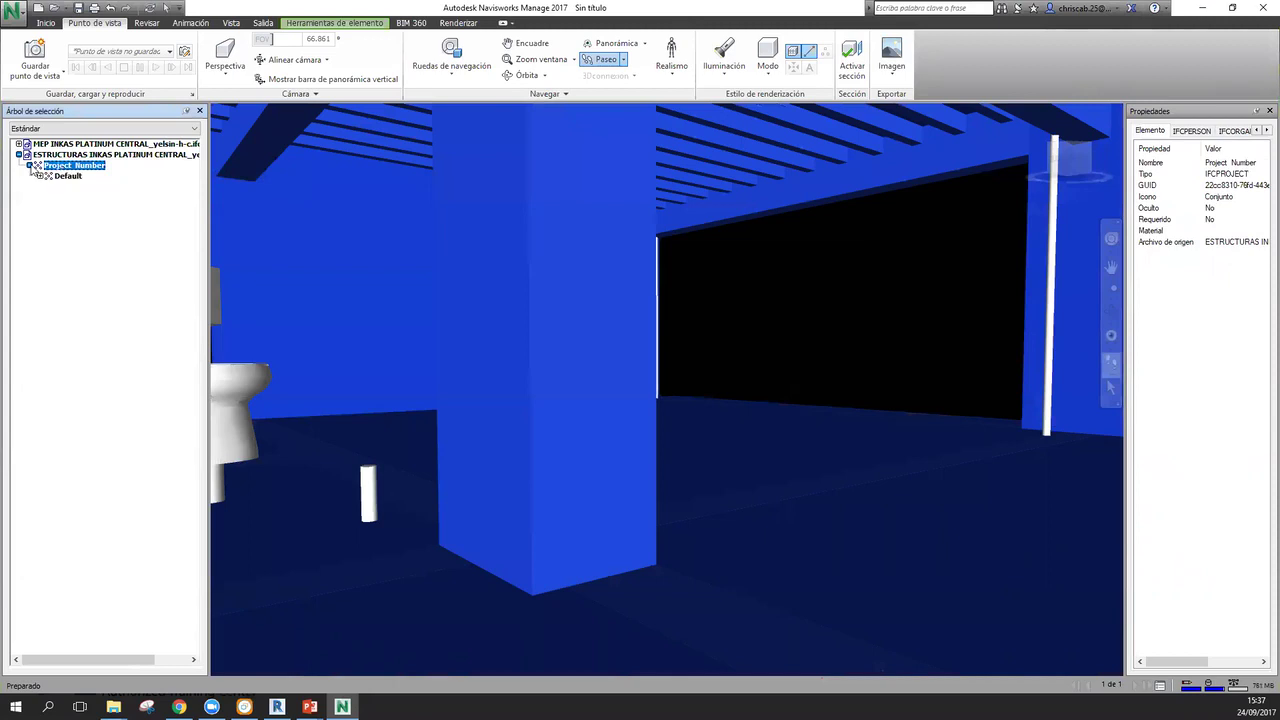
click(60, 176)
click(40, 176)
click(84, 187)
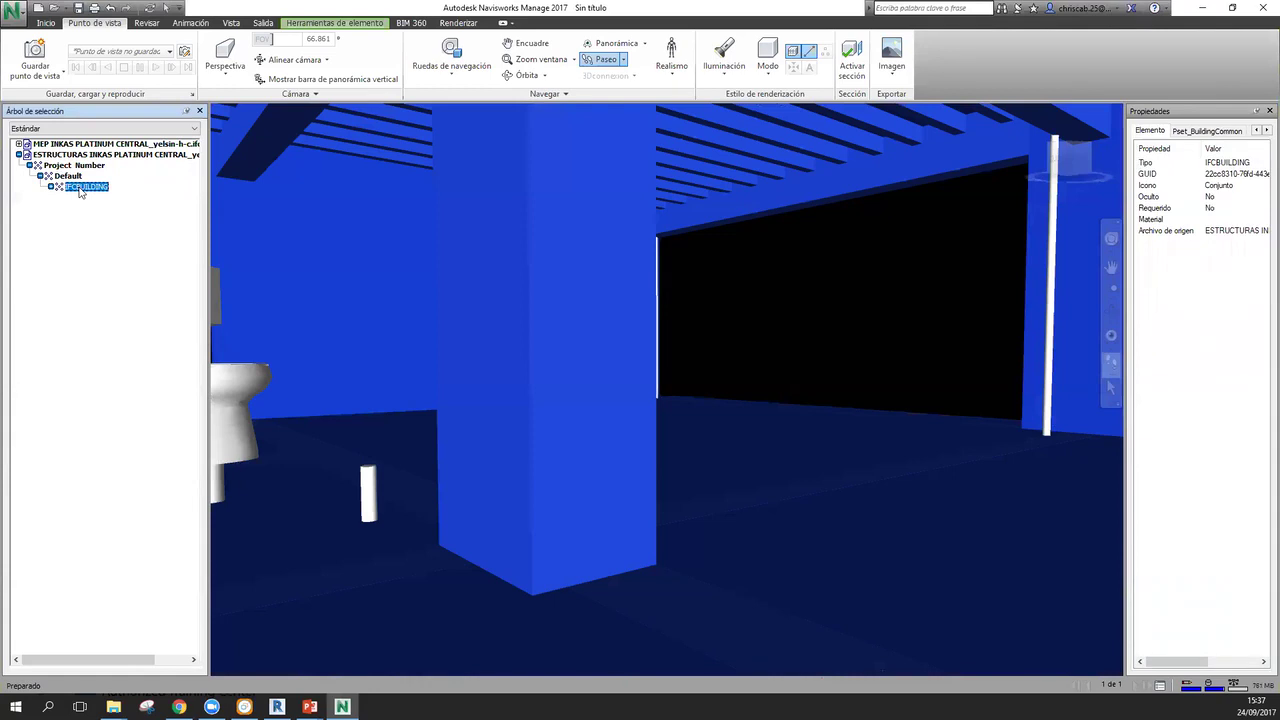
click(51, 187)
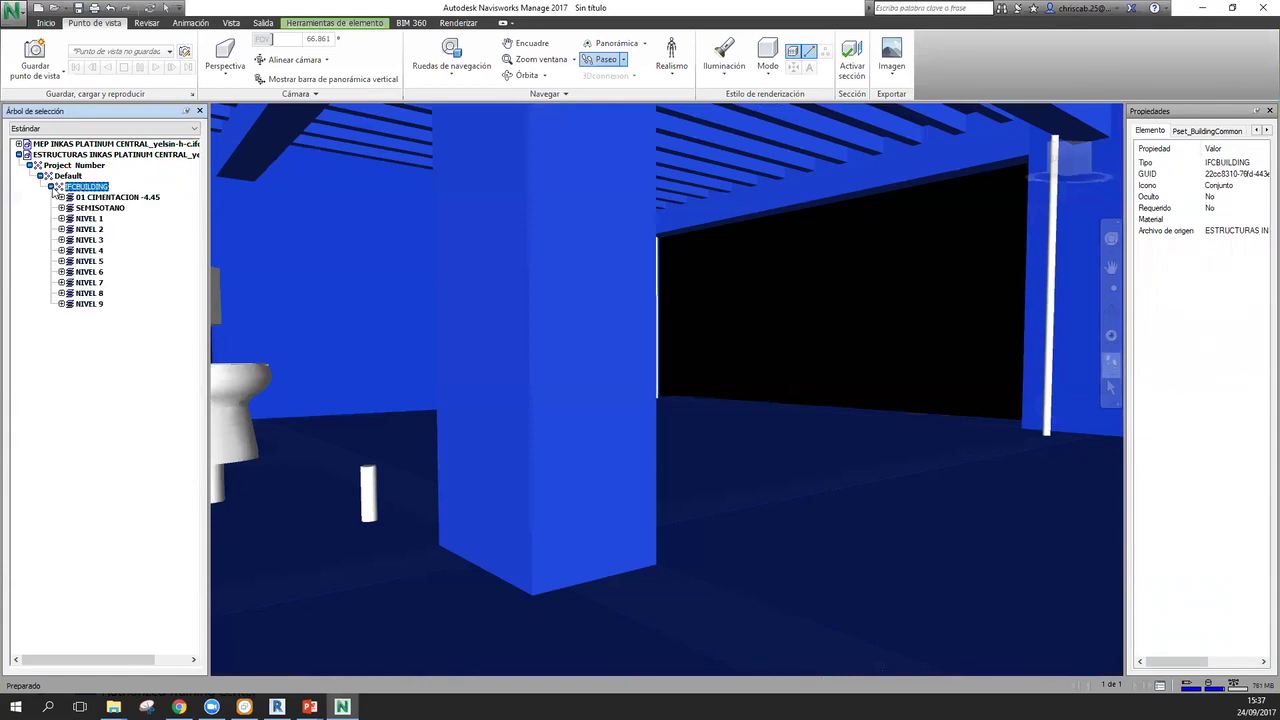
- Select and expand NIVEL 3 of the structural model, check individual wall and concrete elements, and clear the selection
click(94, 241)
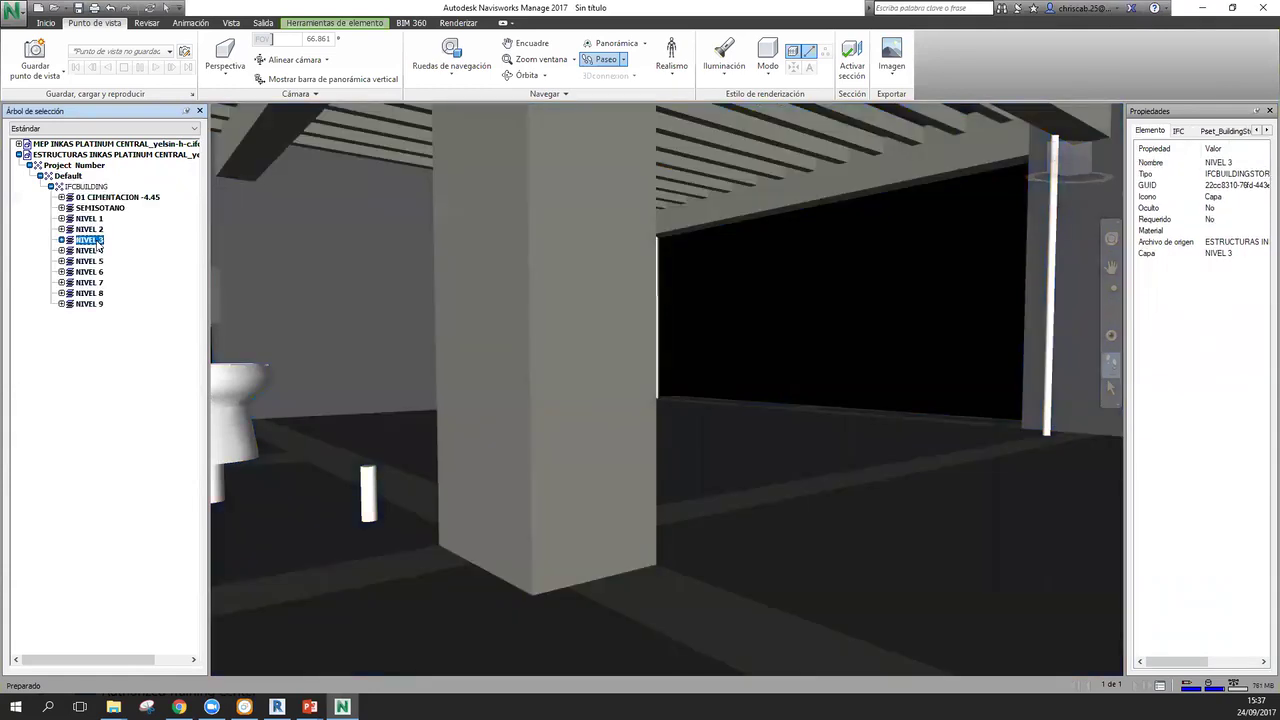
click(61, 241)
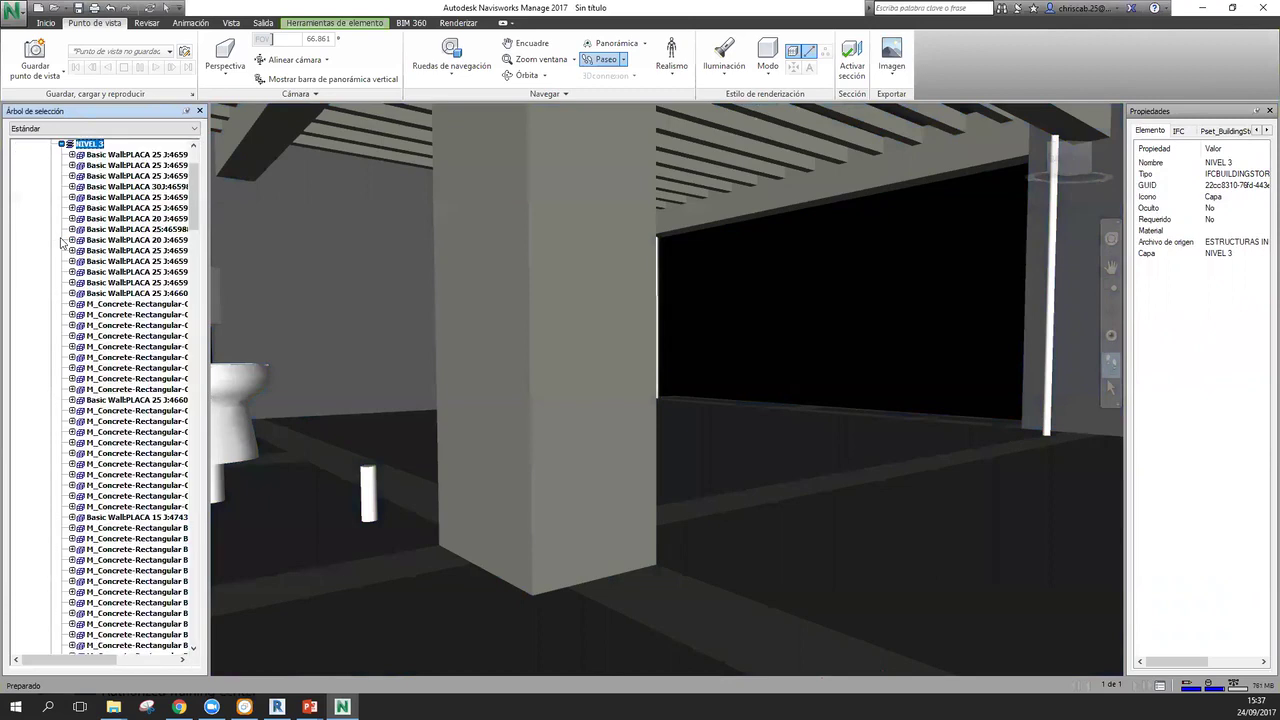
click(118, 401)
click(126, 422)
key(Escape)
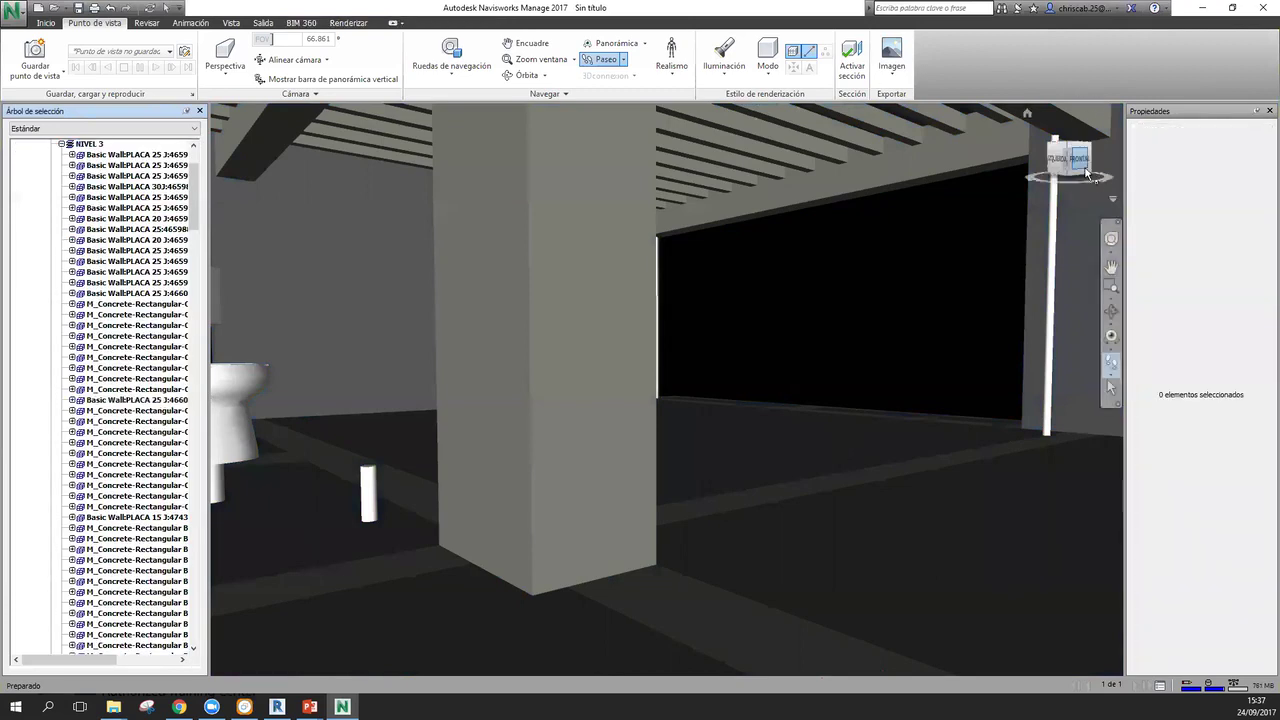
- Show the whole building in a corner view from outside, leave the Walk tool, and highlight the structural NIVEL 3
click(1068, 150)
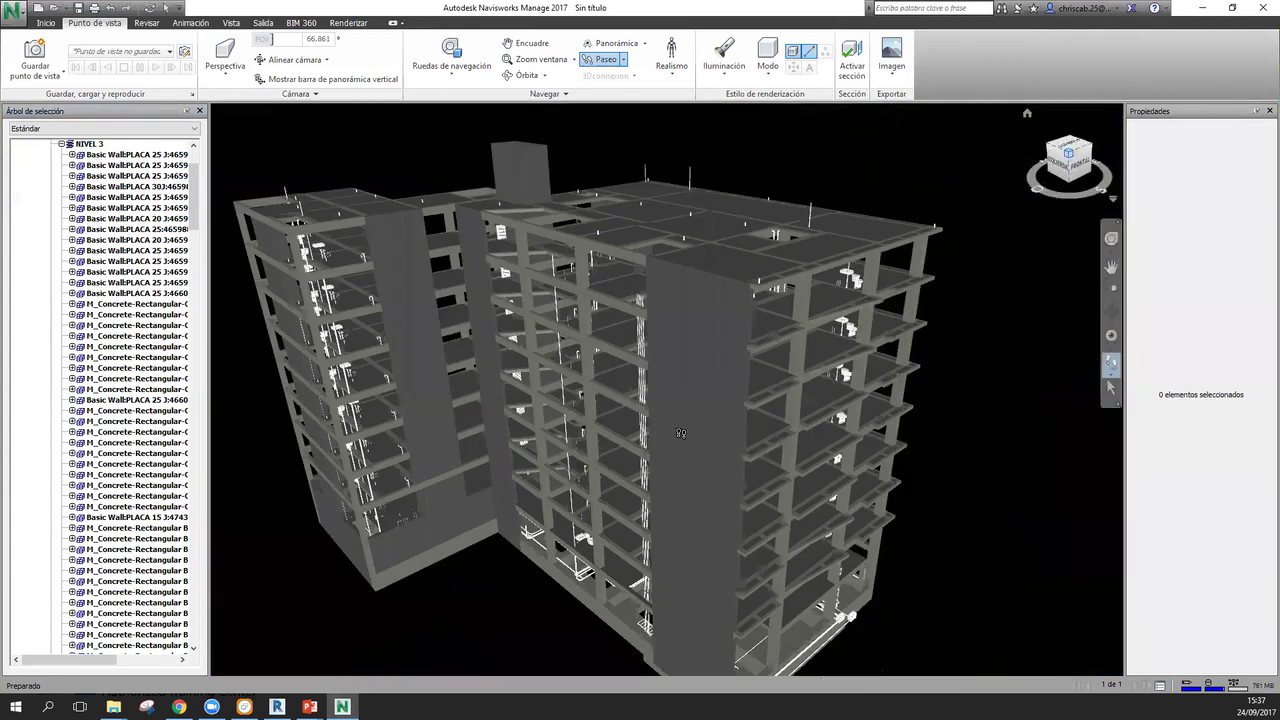
drag(806, 331, 722, 512)
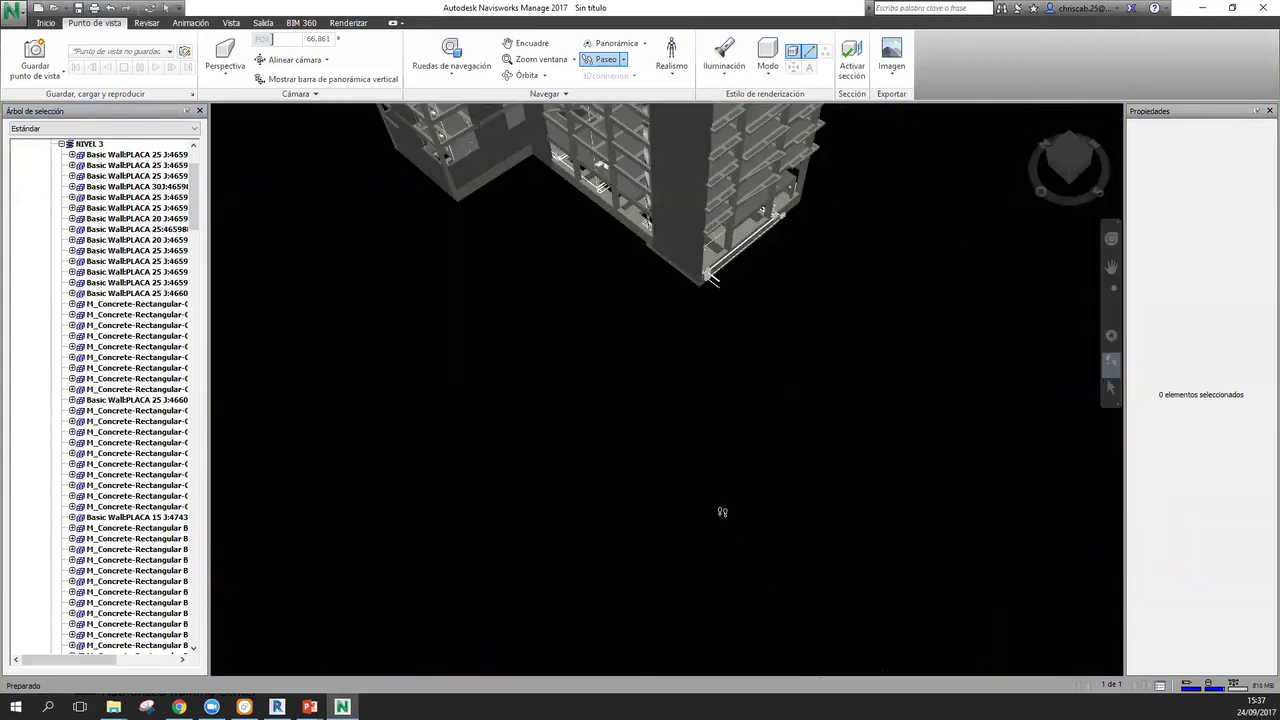
scroll(722, 512, up, 5)
click(1111, 388)
middle_drag(882, 490, 897, 417)
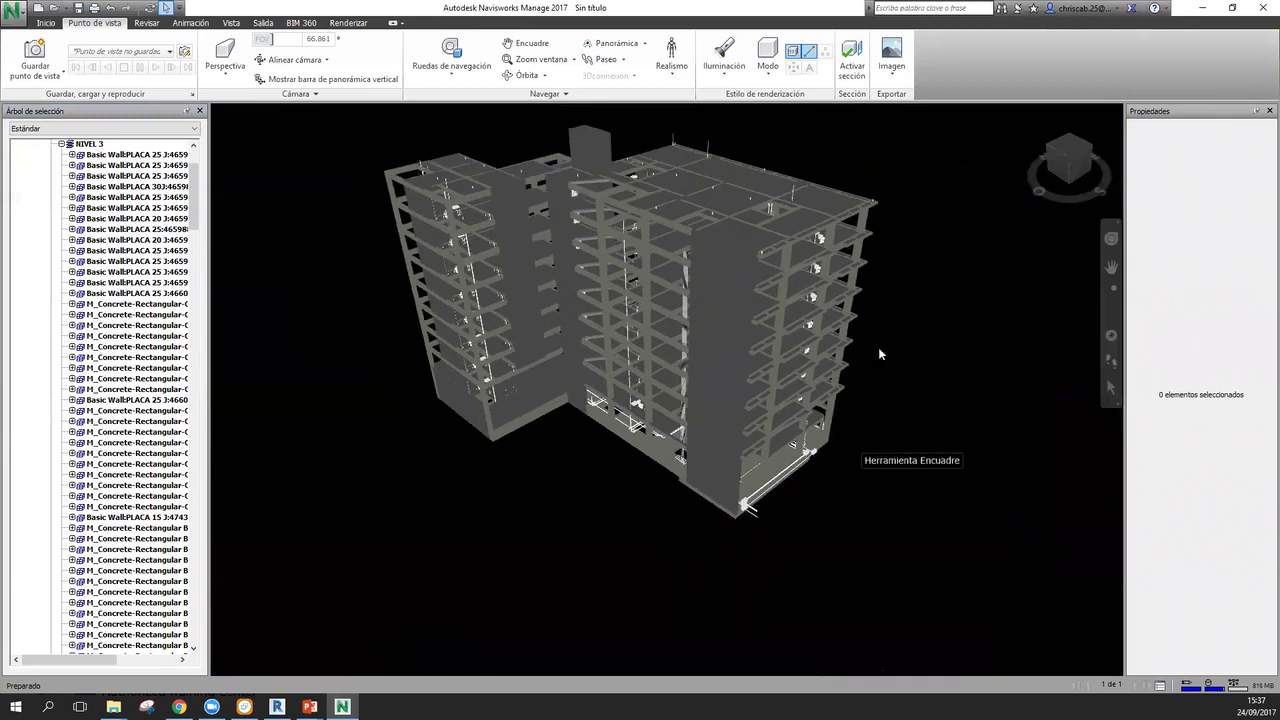
scroll(694, 242, up, 2)
scroll(694, 325, up, 2)
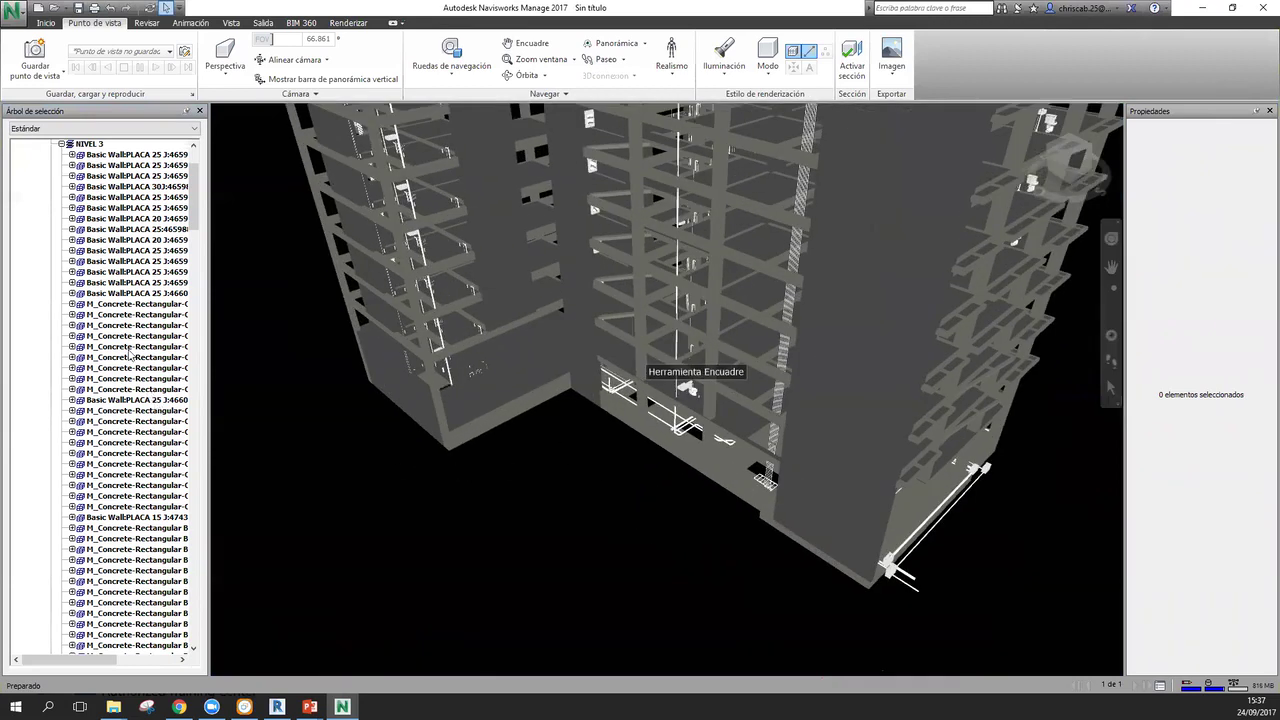
click(628, 452)
middle_drag(766, 378, 780, 405)
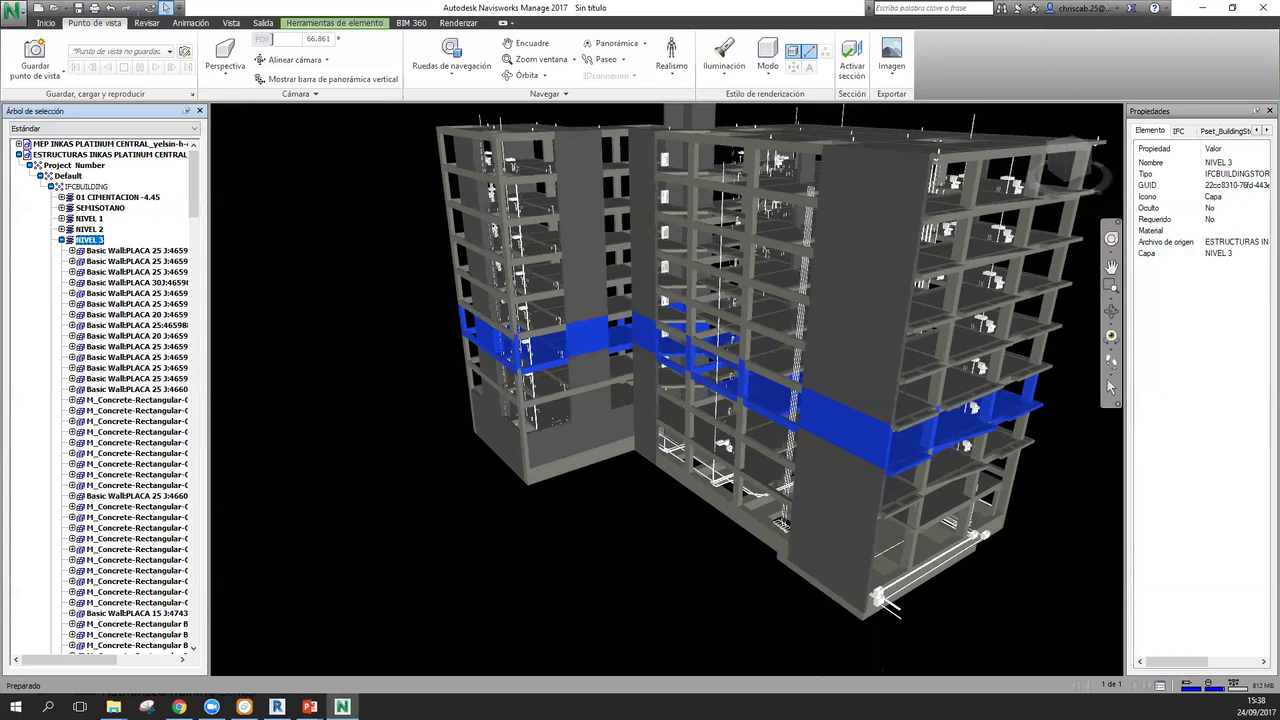
- Expand the MEP INKAS PLATINUM CENTRAL model down to its building levels and list the elements of NIVEL 6
click(18, 144)
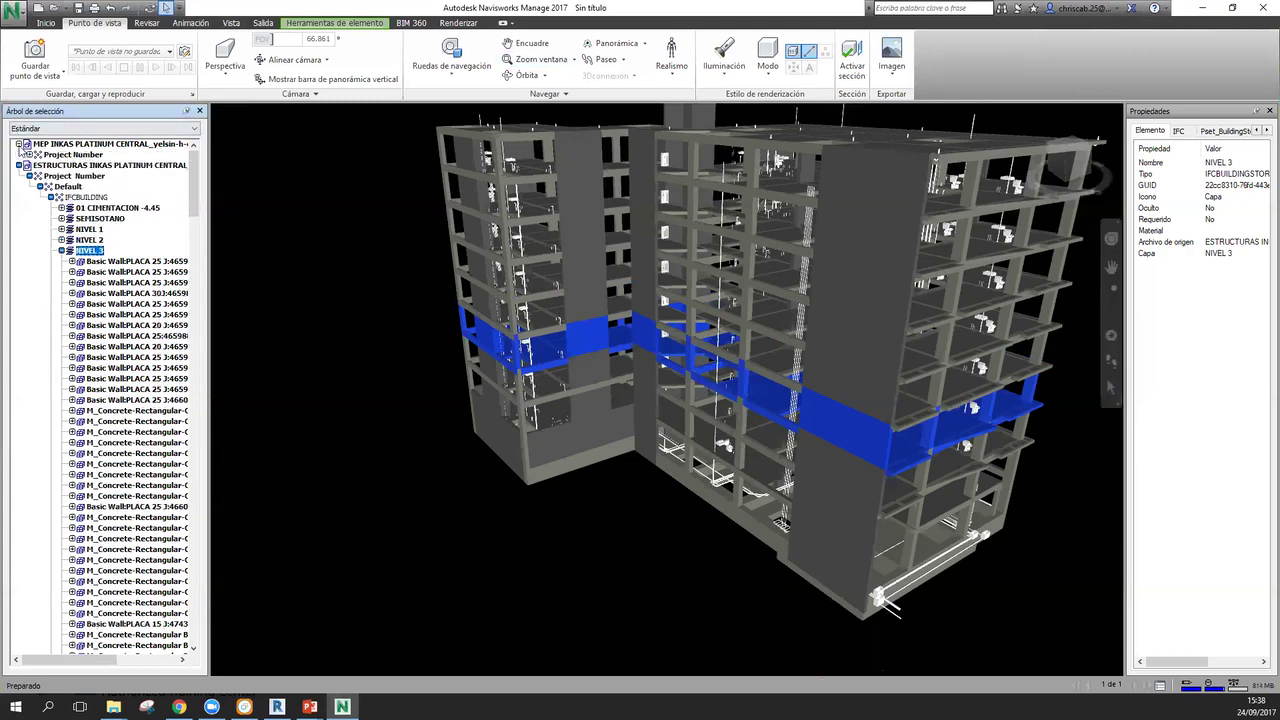
click(29, 155)
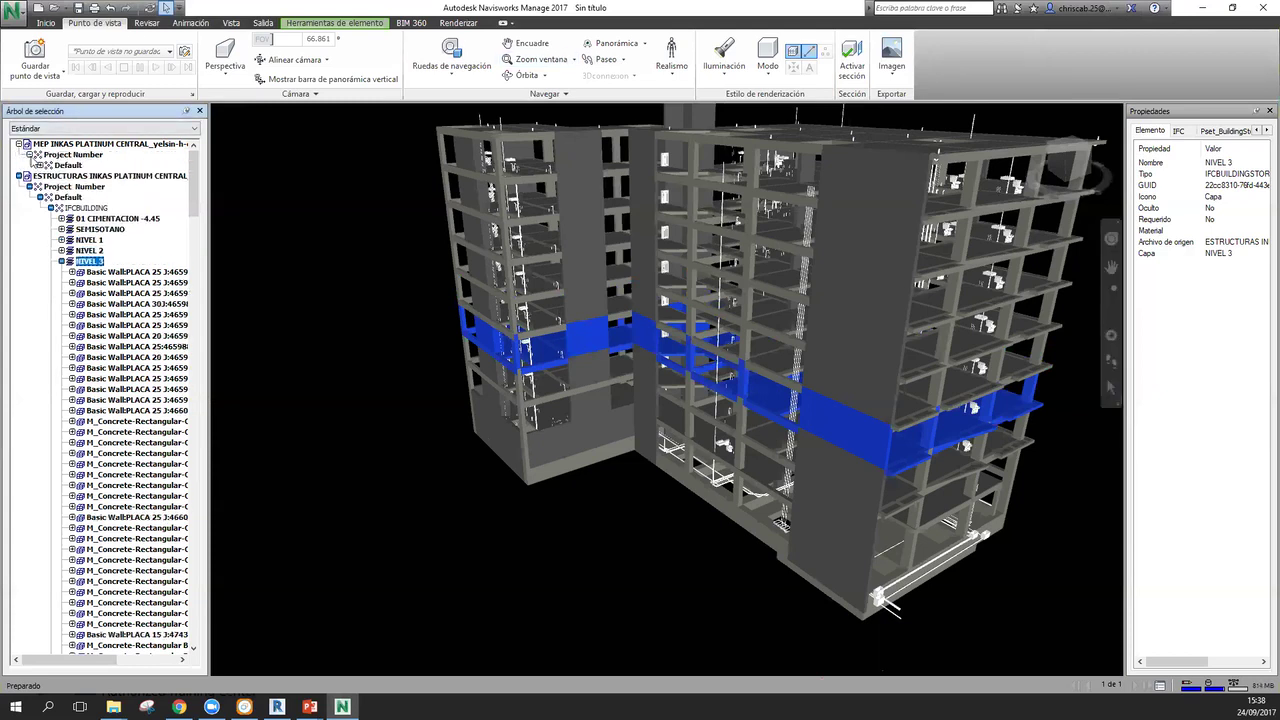
click(38, 165)
click(50, 176)
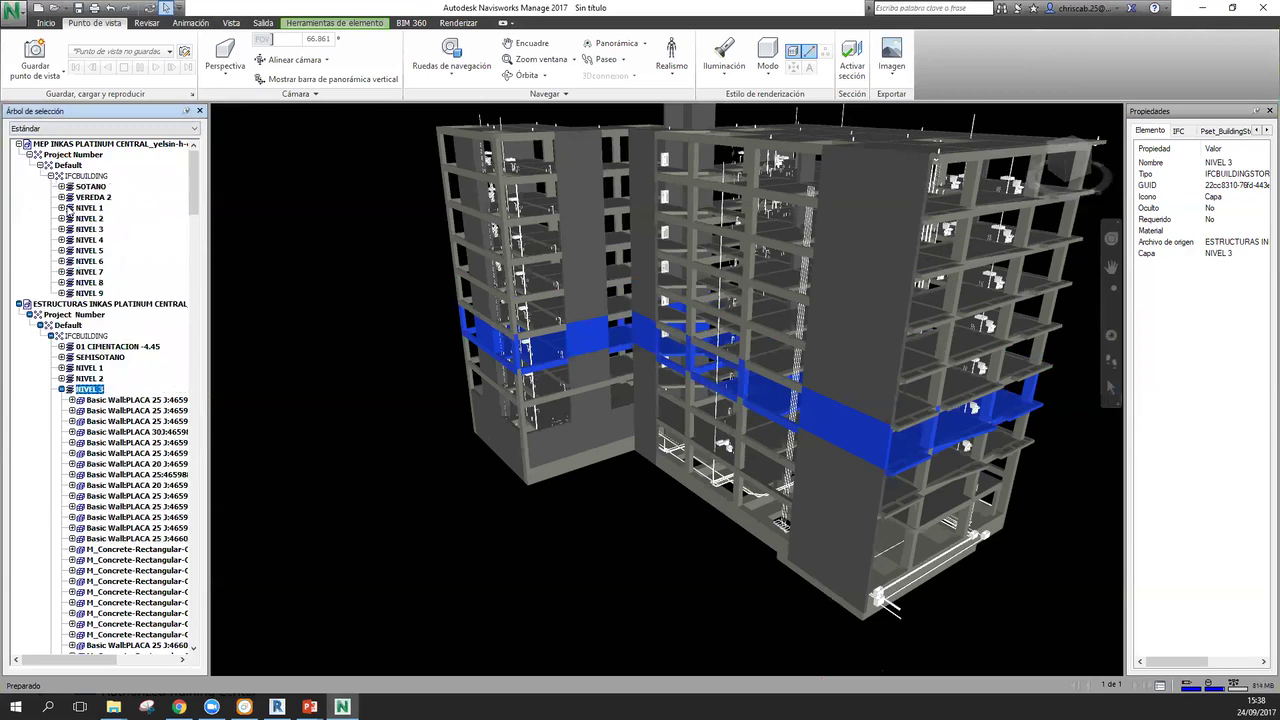
click(61, 261)
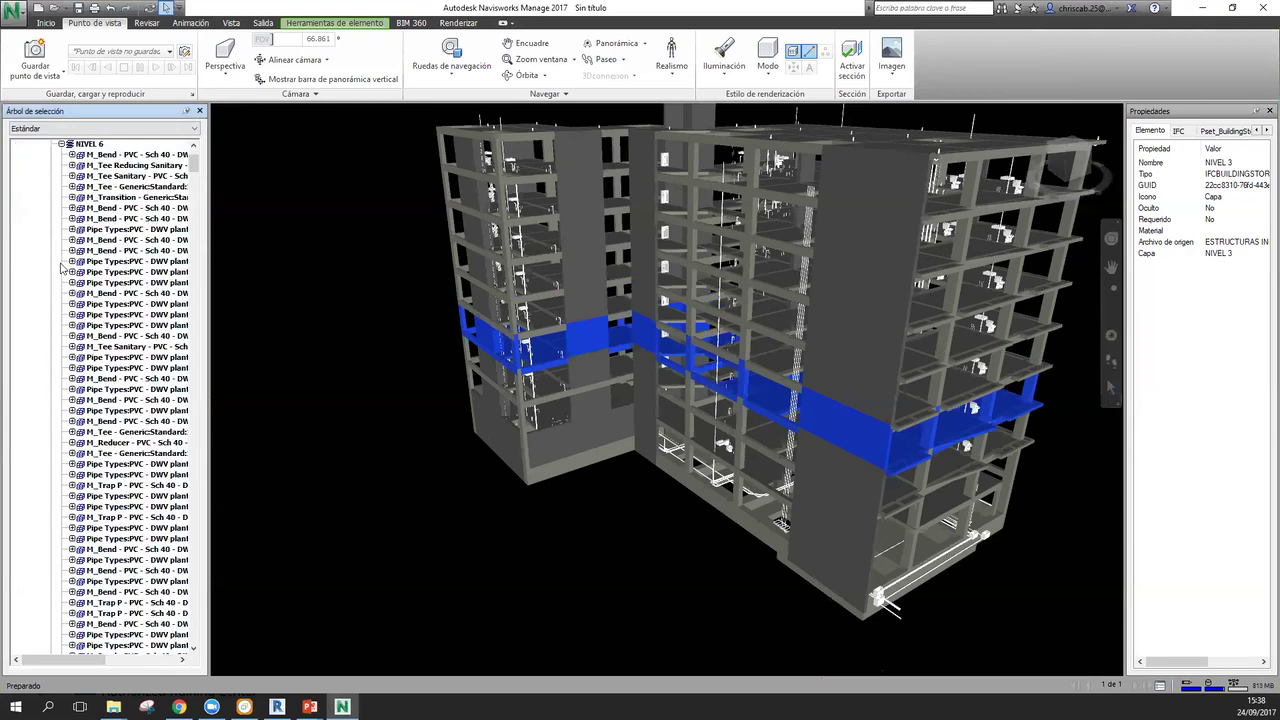
- Select individual PVC pipes and the whole MEP NIVEL 6 to locate them in the building
click(115, 272)
click(125, 326)
scroll(115, 207, up, 3)
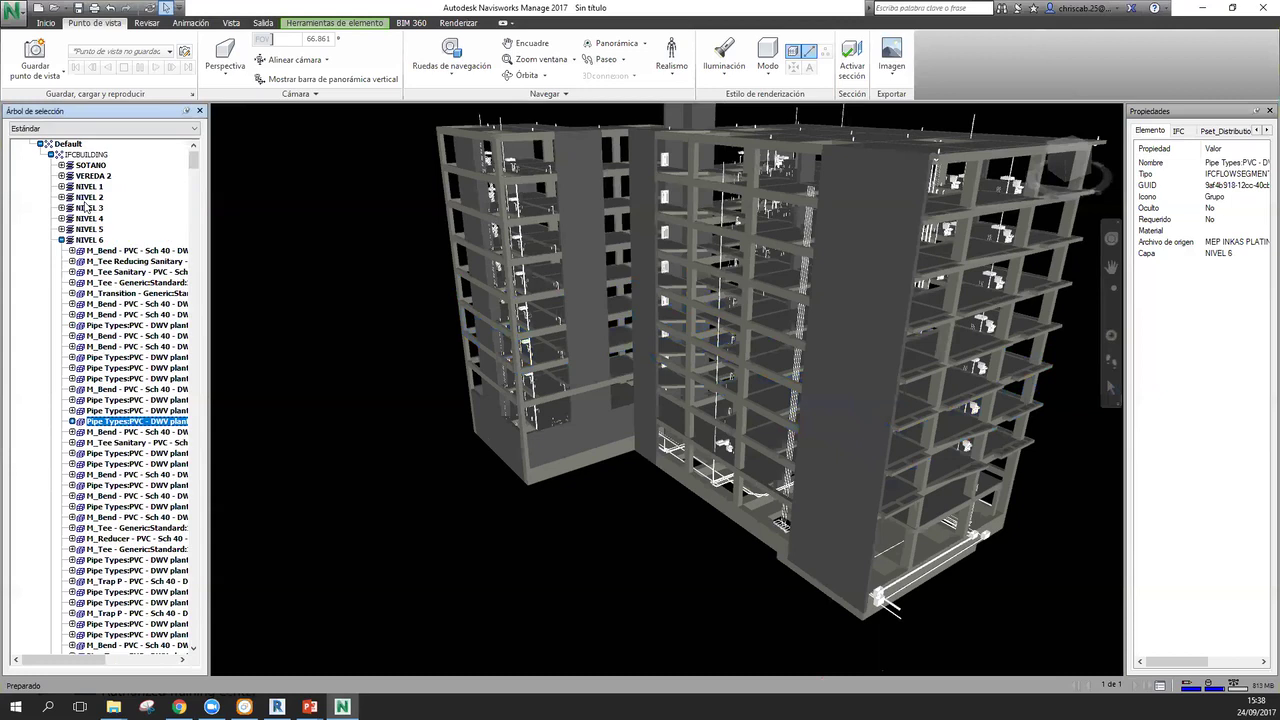
click(89, 240)
shift+middle_drag(981, 488, 87, 204)
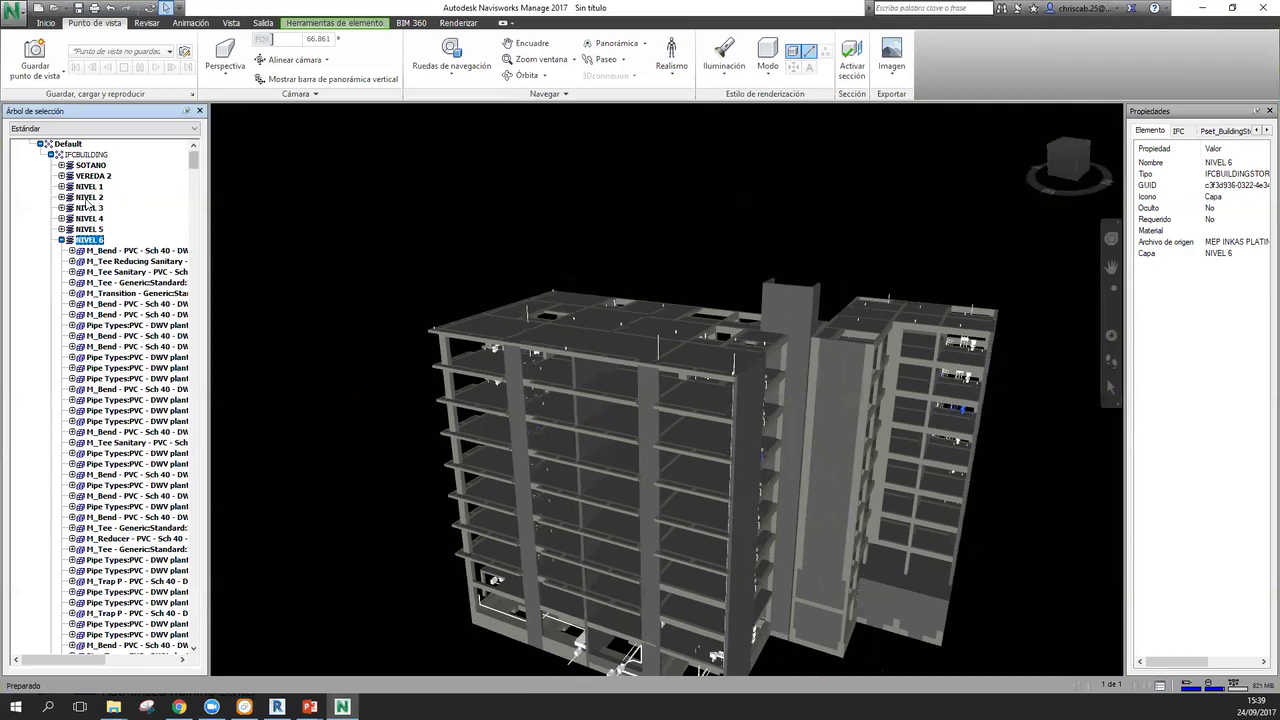
- Override the color of the MEP model's NIVEL 2 with green
right_click(88, 199)
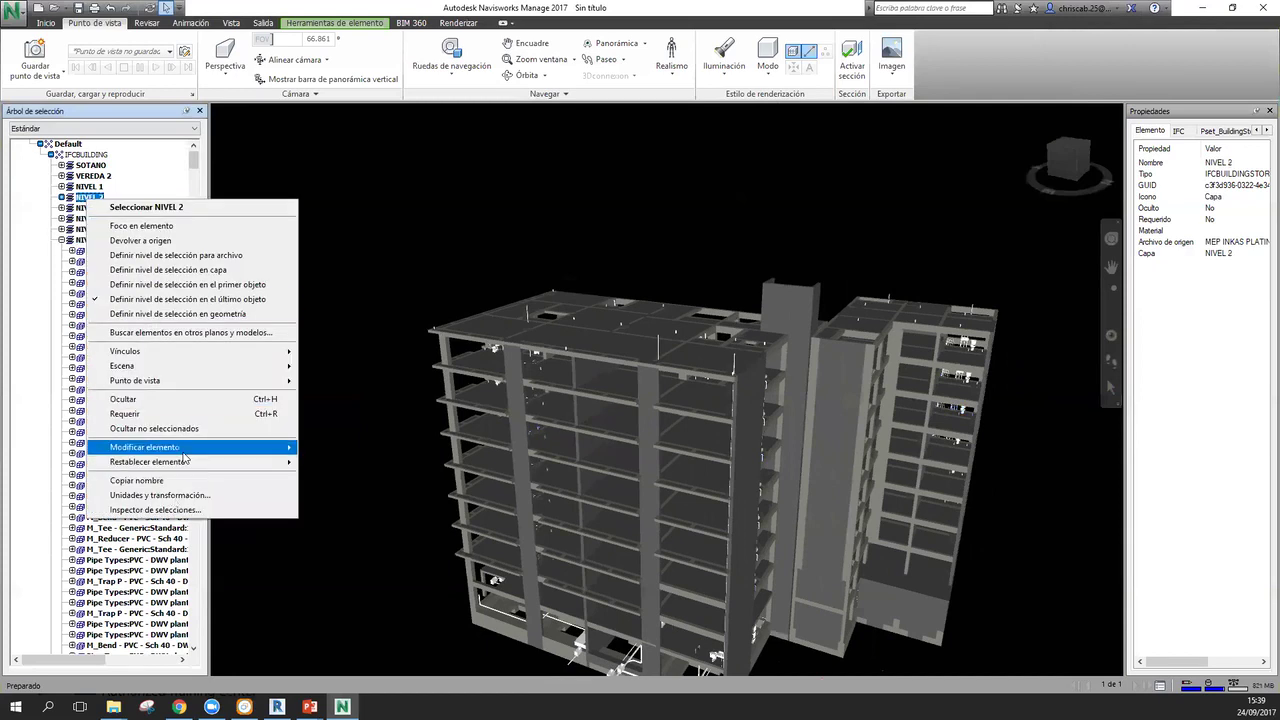
mouse_move(190, 453)
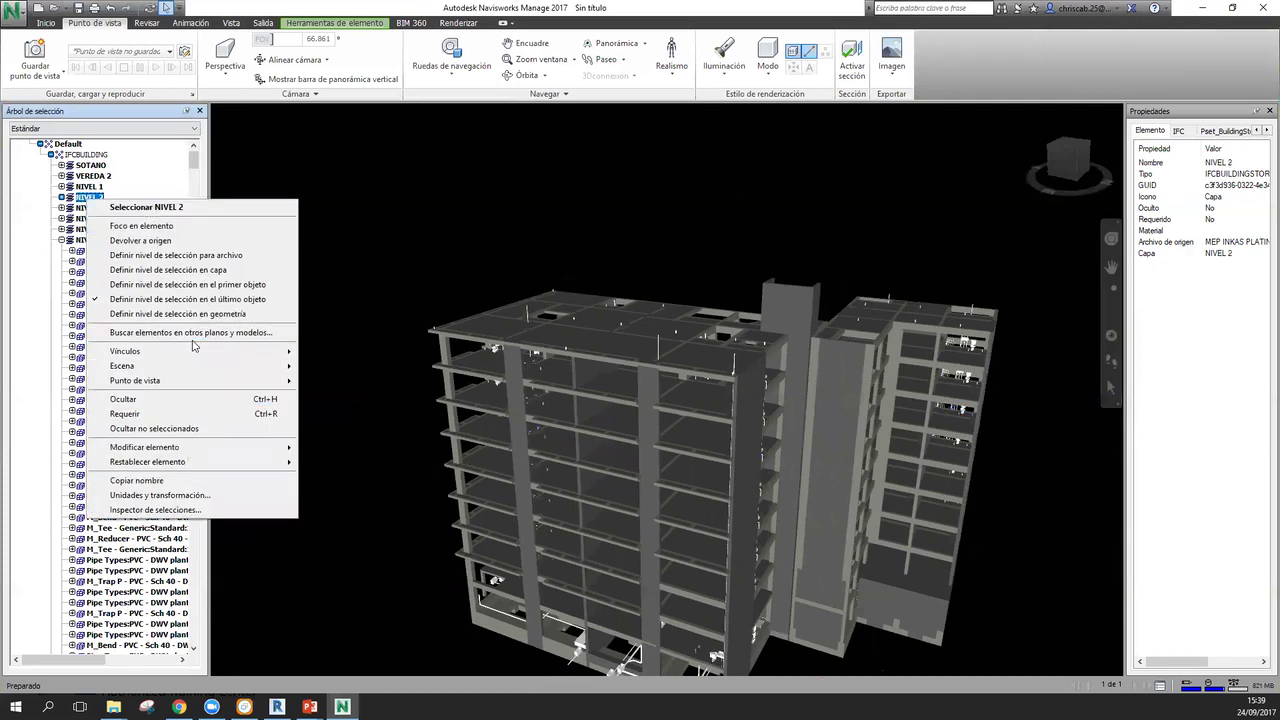
click(349, 448)
click(613, 292)
click(613, 306)
click(591, 442)
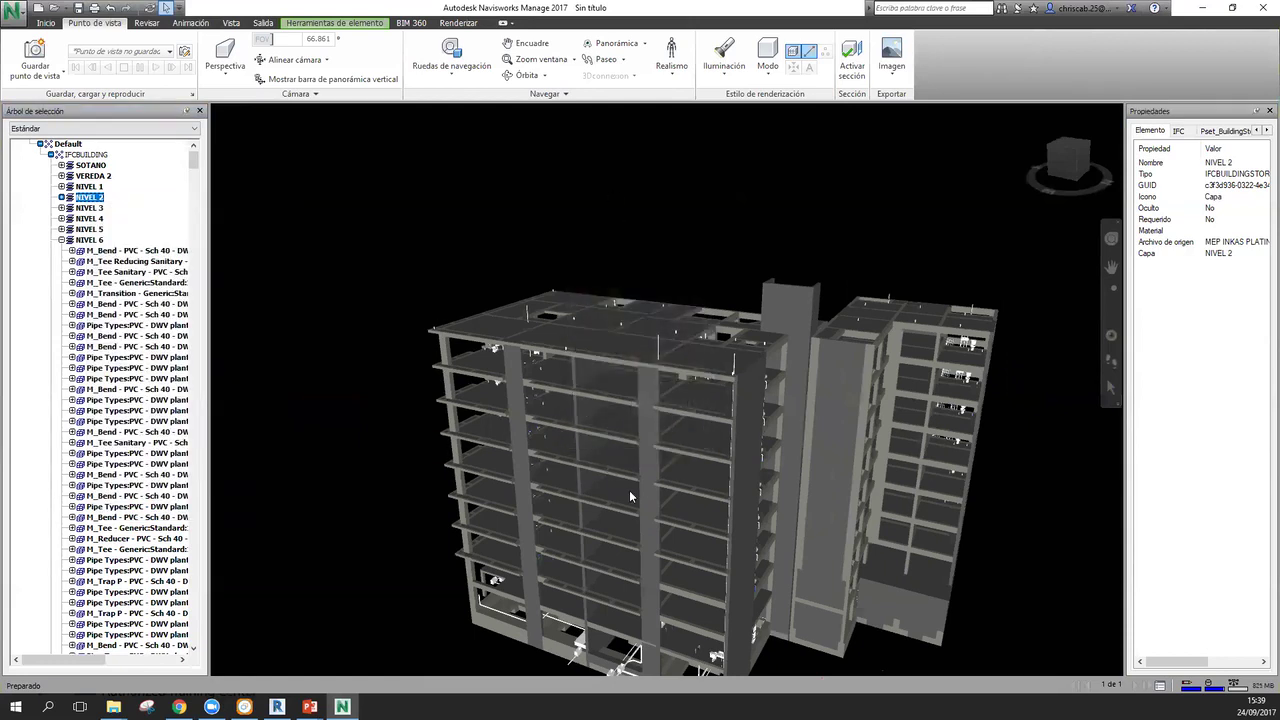
- Select a floor slab in the model and examine the green NIVEL 2 installations up close through the facade
click(629, 490)
shift+middle_drag(629, 490, 660, 480)
mouse_move(706, 436)
shift+middle_down()
mouse_move(720, 419)
mouse_move(880, 448)
mouse_move(742, 438)
shift+middle_up()
drag(791, 447, 796, 392)
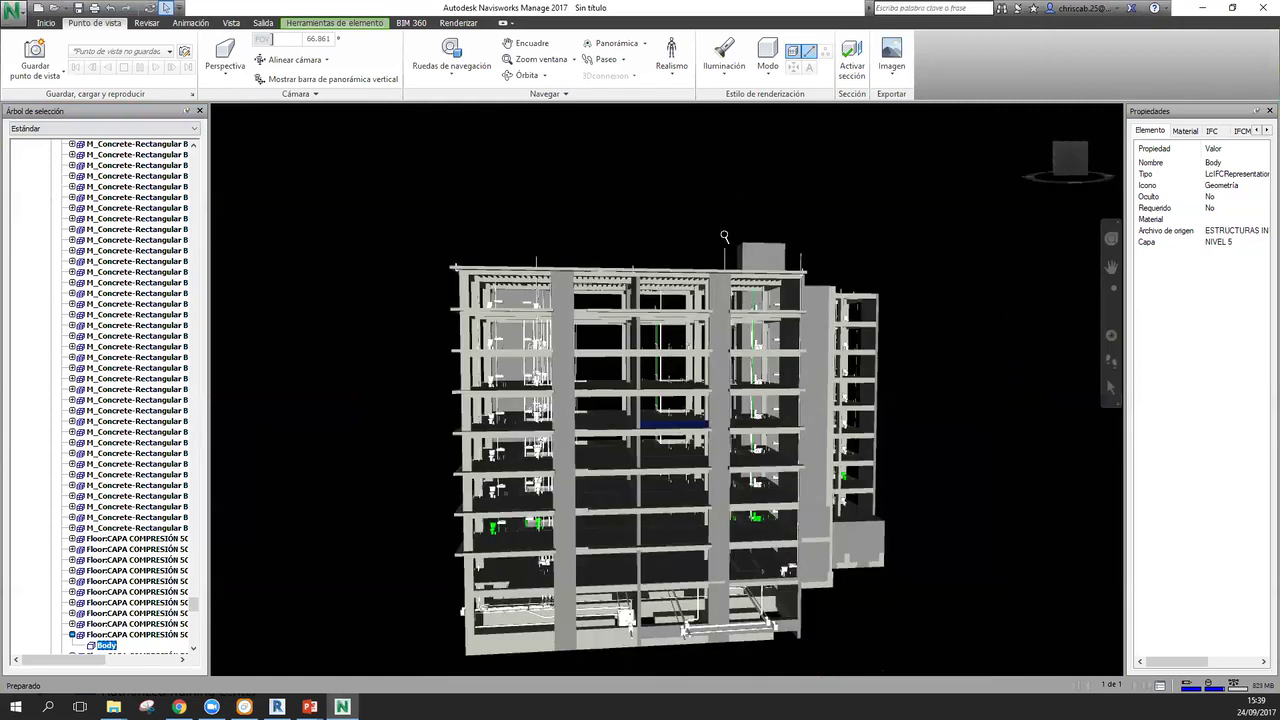
scroll(775, 341, up, 5)
mouse_move(775, 341)
shift+middle_down()
mouse_move(845, 346)
mouse_move(748, 329)
mouse_move(842, 320)
mouse_move(760, 316)
mouse_move(754, 185)
mouse_move(765, 374)
mouse_move(794, 264)
mouse_move(894, 288)
mouse_move(711, 307)
shift+middle_up()
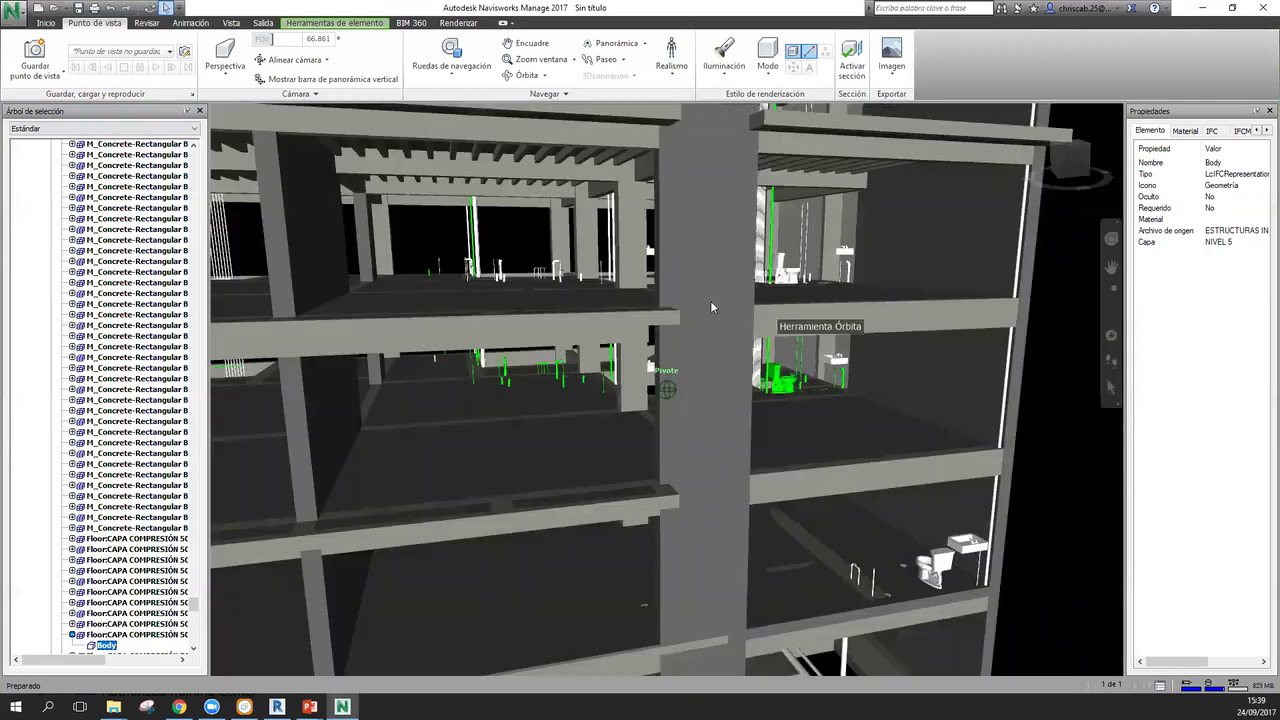
scroll(156, 416, up, 5)
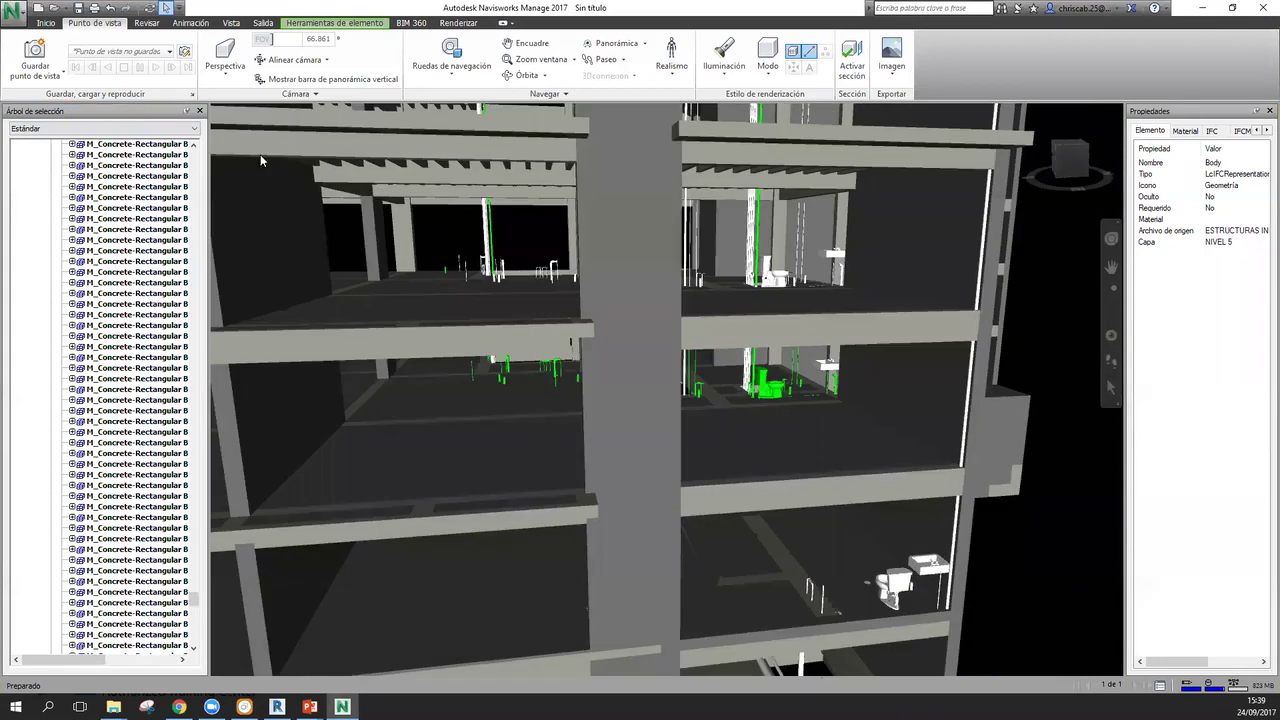
- Override the color of the structural model's SEMISOTANO level with orange and clear the selection
scroll(130, 400, up, 10)
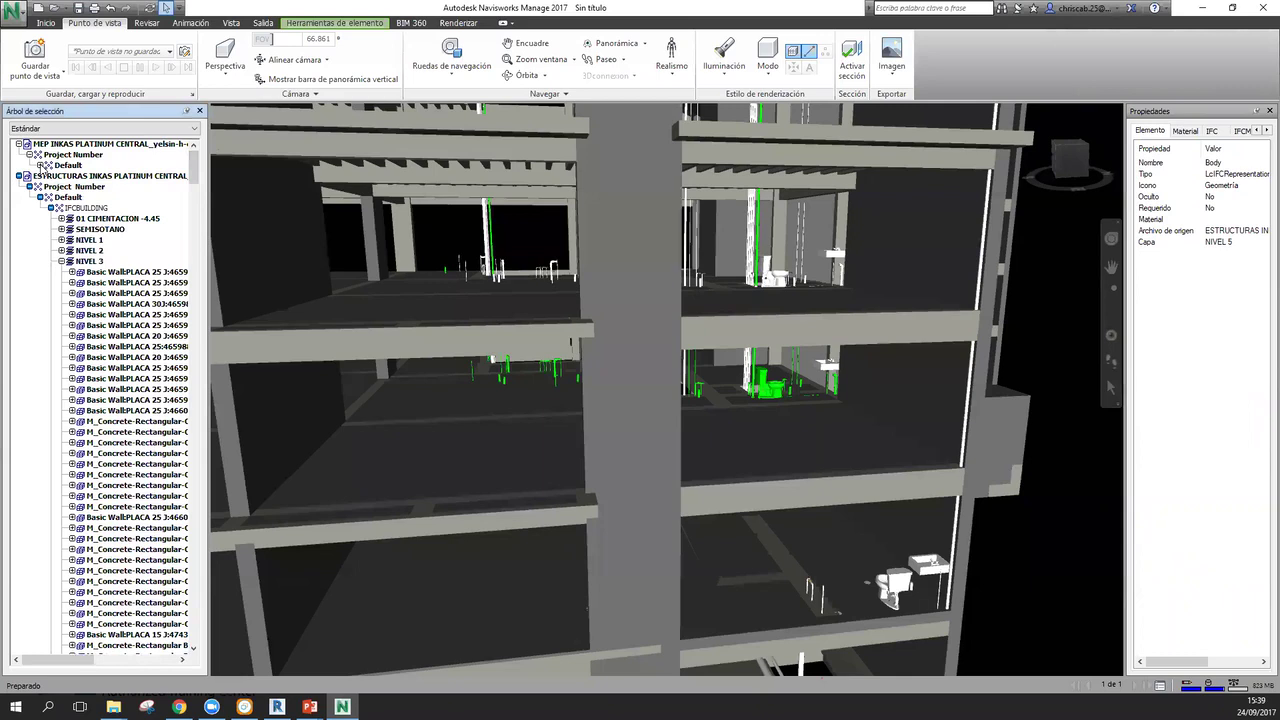
click(62, 261)
click(96, 229)
right_click(96, 229)
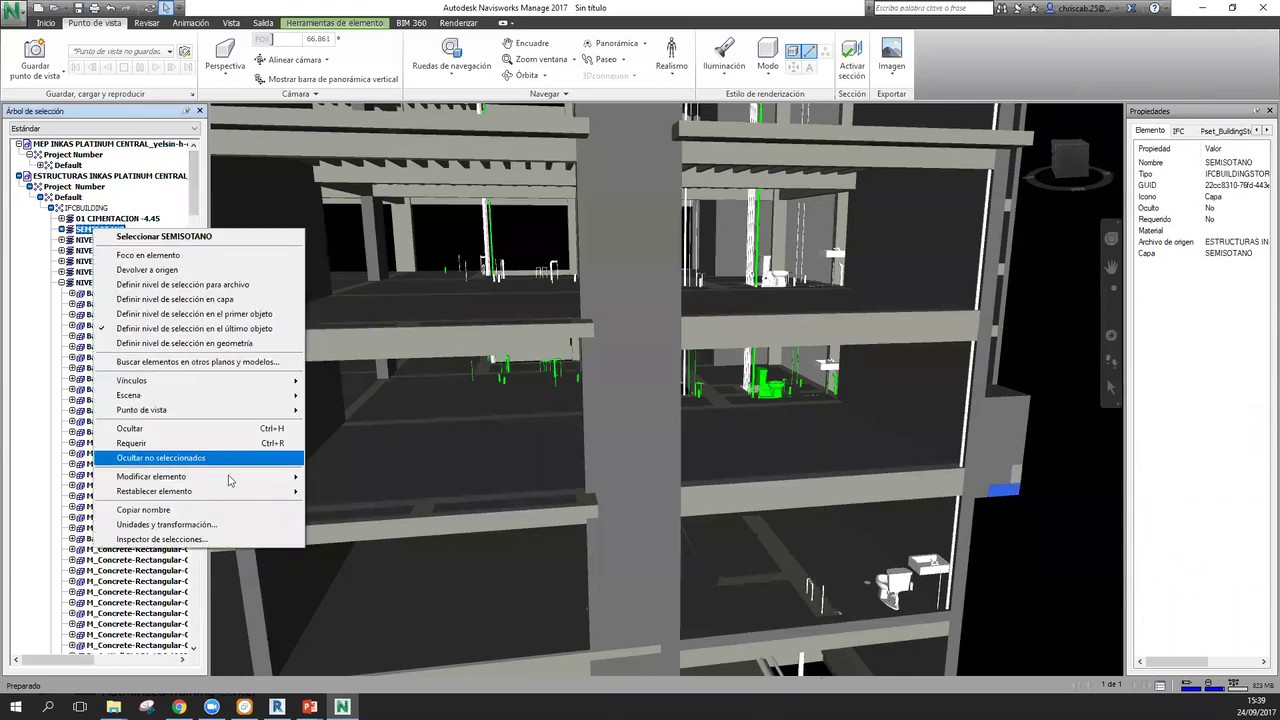
mouse_move(229, 478)
click(340, 474)
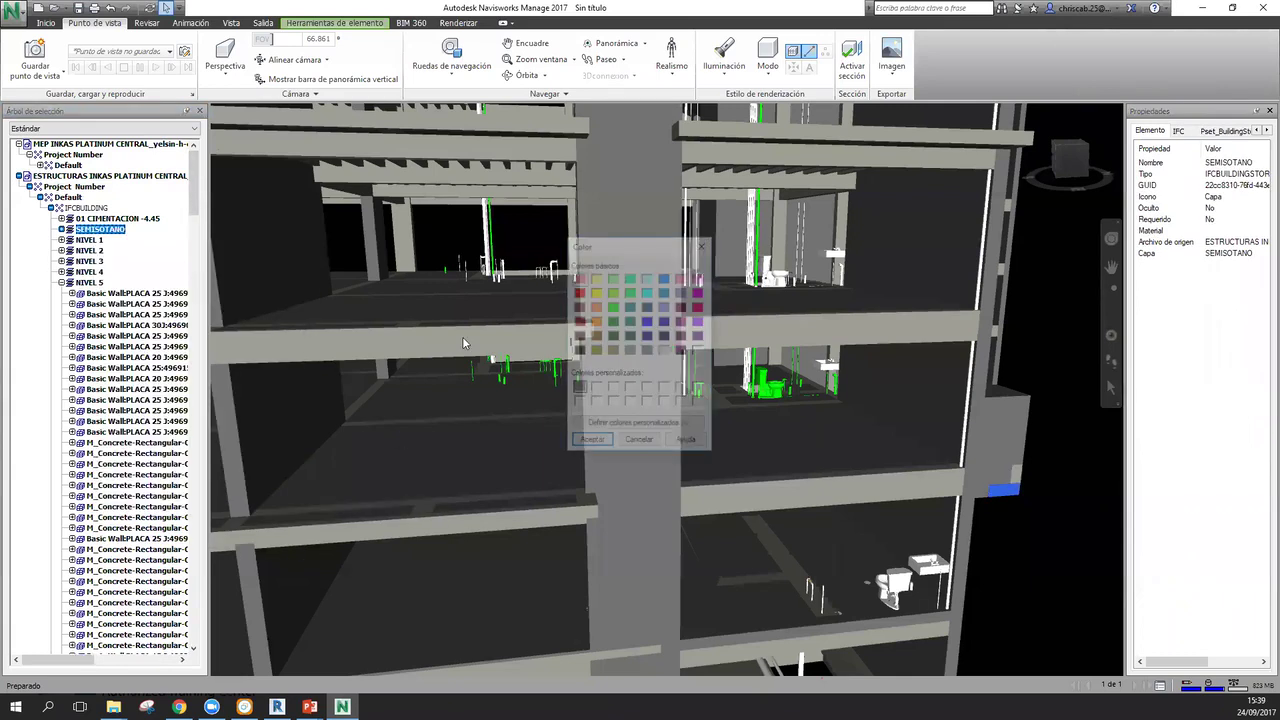
click(591, 442)
scroll(595, 436, up, 3)
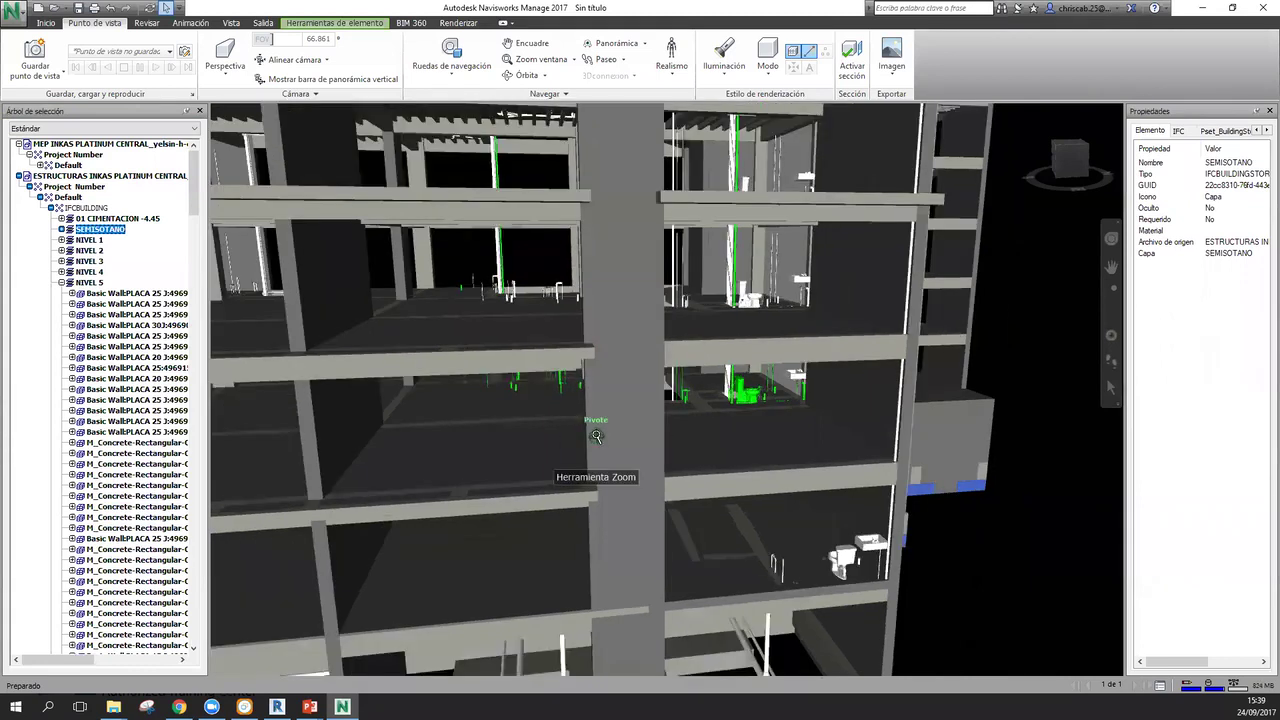
scroll(608, 509, down, 5)
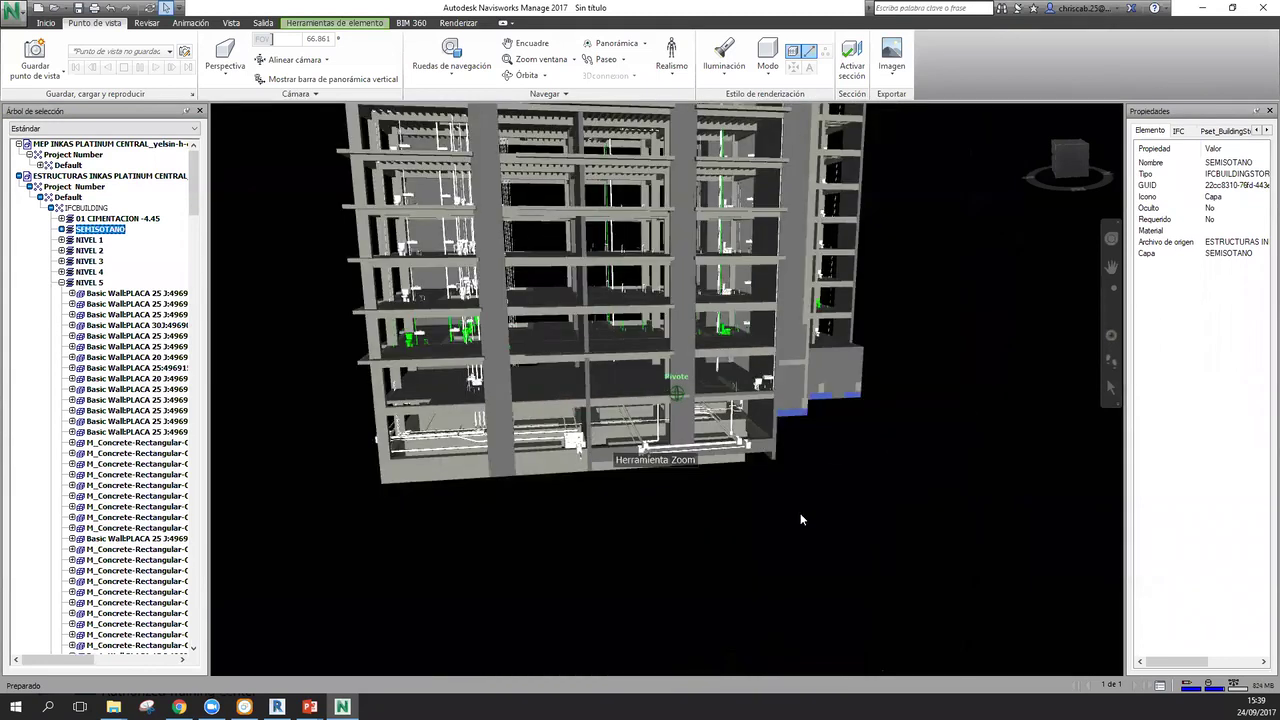
scroll(800, 517, up, 3)
click(855, 558)
- Orbit around the base of the building to examine the orange SEMISOTANO elements from several sides
mouse_move(855, 558)
middle_down()
mouse_move(468, 510)
mouse_move(676, 476)
mouse_move(443, 408)
mouse_move(318, 411)
mouse_move(586, 457)
middle_up()
mouse_move(767, 450)
shift+middle_down()
mouse_move(671, 369)
mouse_move(570, 400)
mouse_move(543, 463)
mouse_move(791, 491)
mouse_move(424, 480)
shift+middle_up()
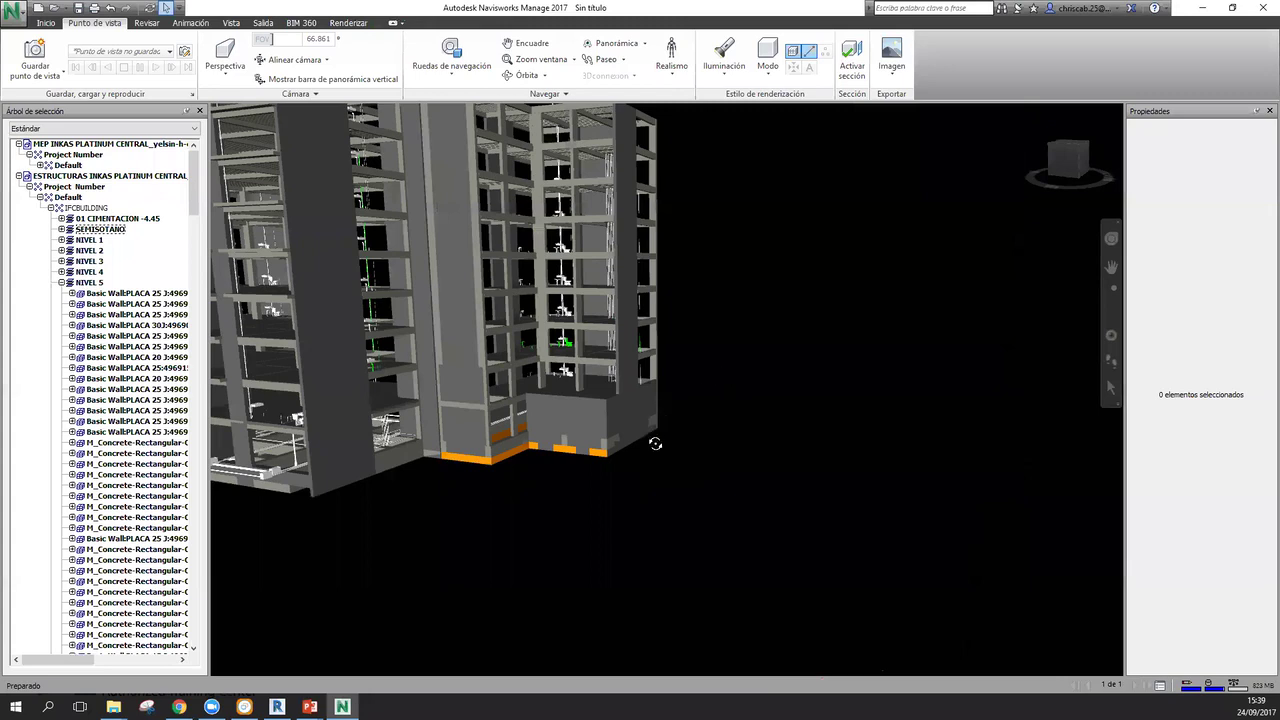
shift+middle_drag(751, 480, 783, 479)
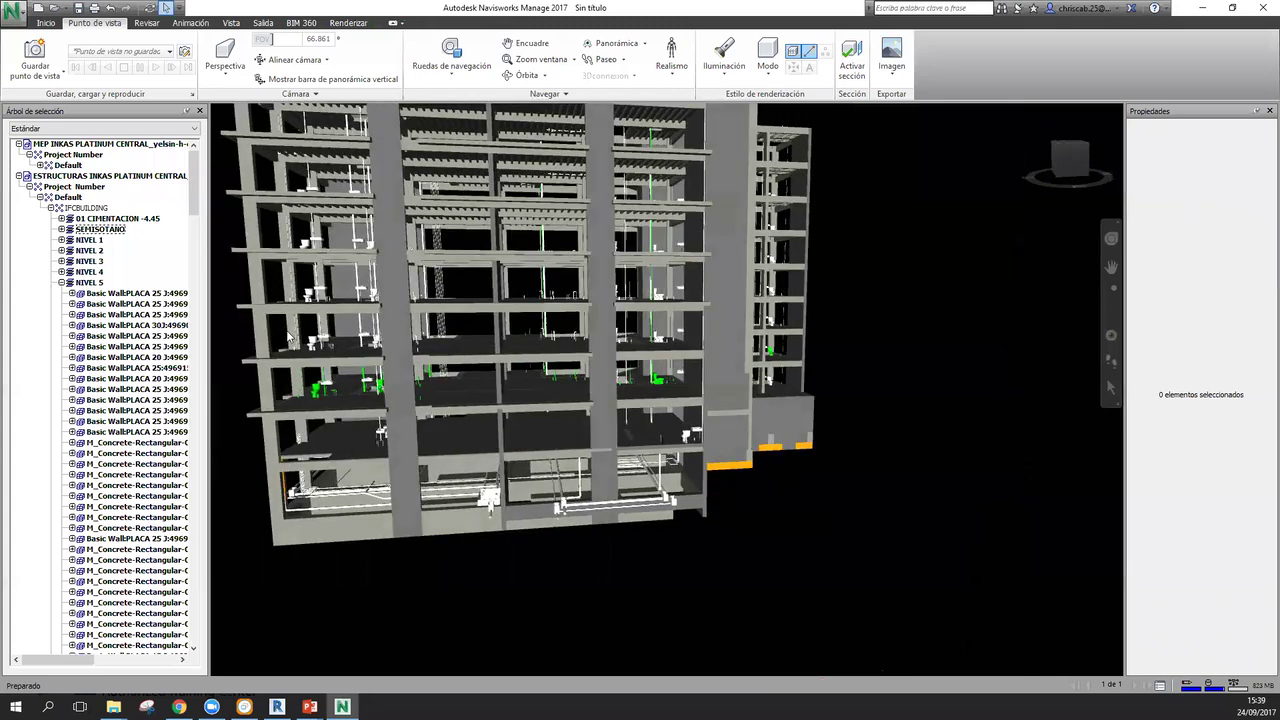
mouse_move(770, 534)
shift+middle_down()
mouse_move(609, 551)
mouse_move(737, 512)
mouse_move(1034, 495)
shift+middle_up()
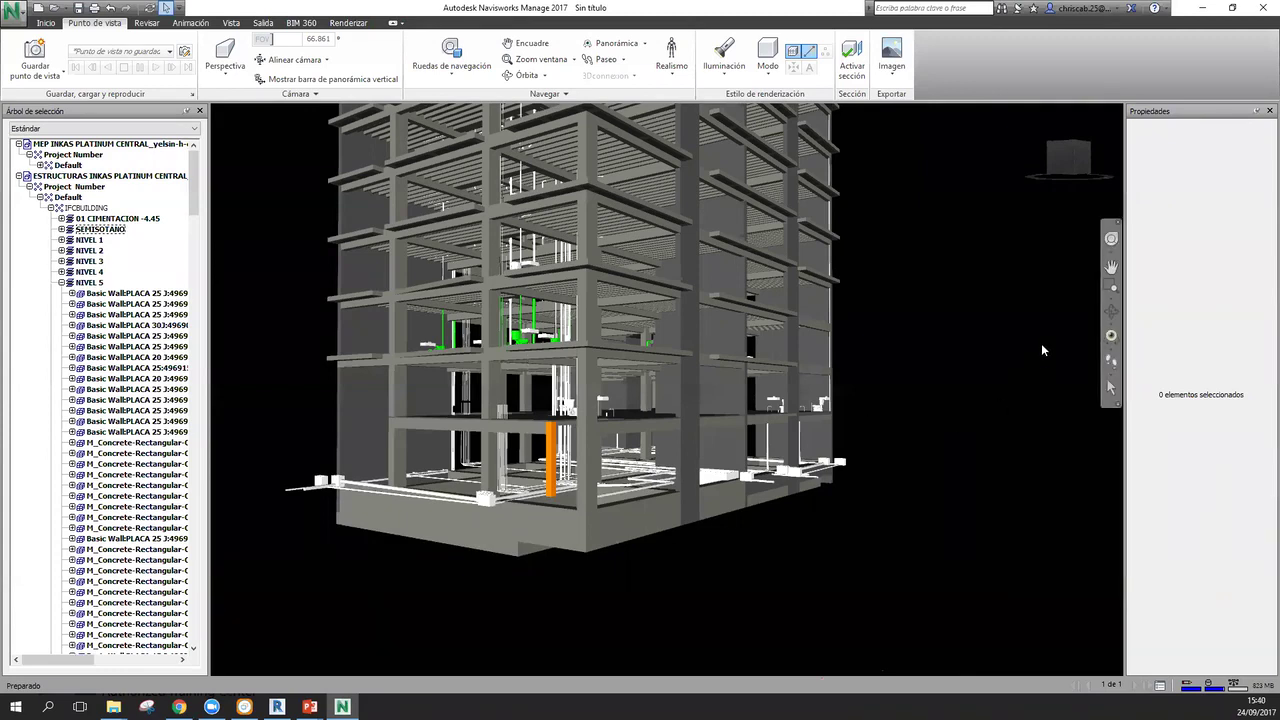
mouse_move(720, 505)
shift+middle_down()
mouse_move(712, 456)
mouse_move(492, 448)
mouse_move(636, 494)
mouse_move(777, 477)
mouse_move(606, 451)
shift+middle_up()
scroll(711, 435, up, 3)
mouse_move(806, 478)
shift+middle_down()
mouse_move(830, 360)
mouse_move(800, 340)
mouse_move(636, 395)
mouse_move(608, 430)
mouse_move(536, 450)
mouse_move(743, 517)
mouse_move(585, 471)
shift+middle_up()
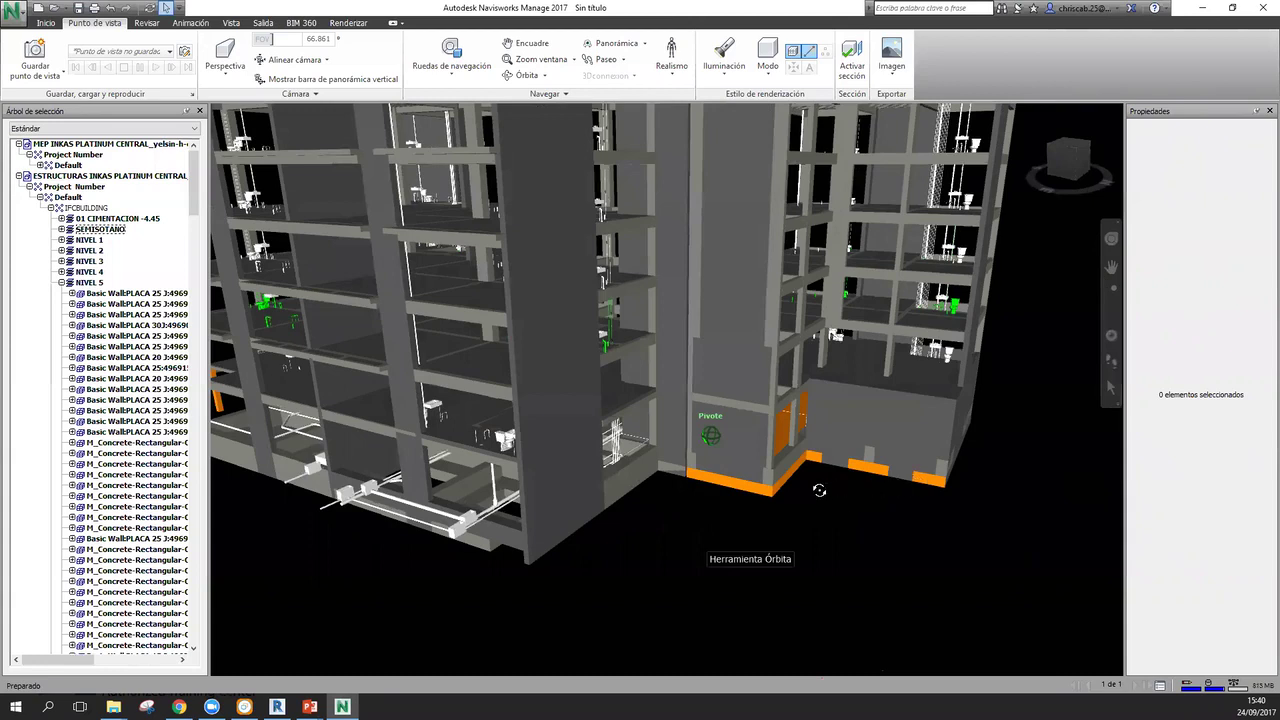
shift+middle_drag(819, 490, 483, 519)
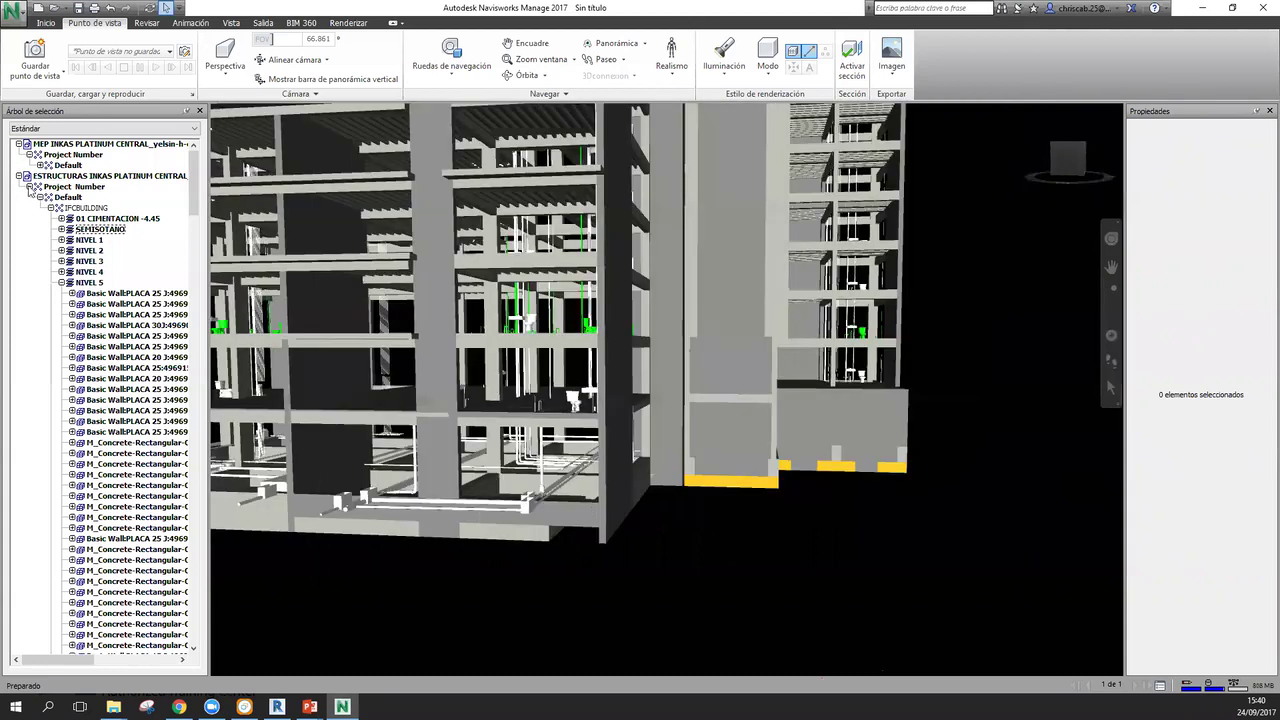
- Collapse the ESTRUCTURAS model in the selection tree and examine the whole building from a distance
click(18, 176)
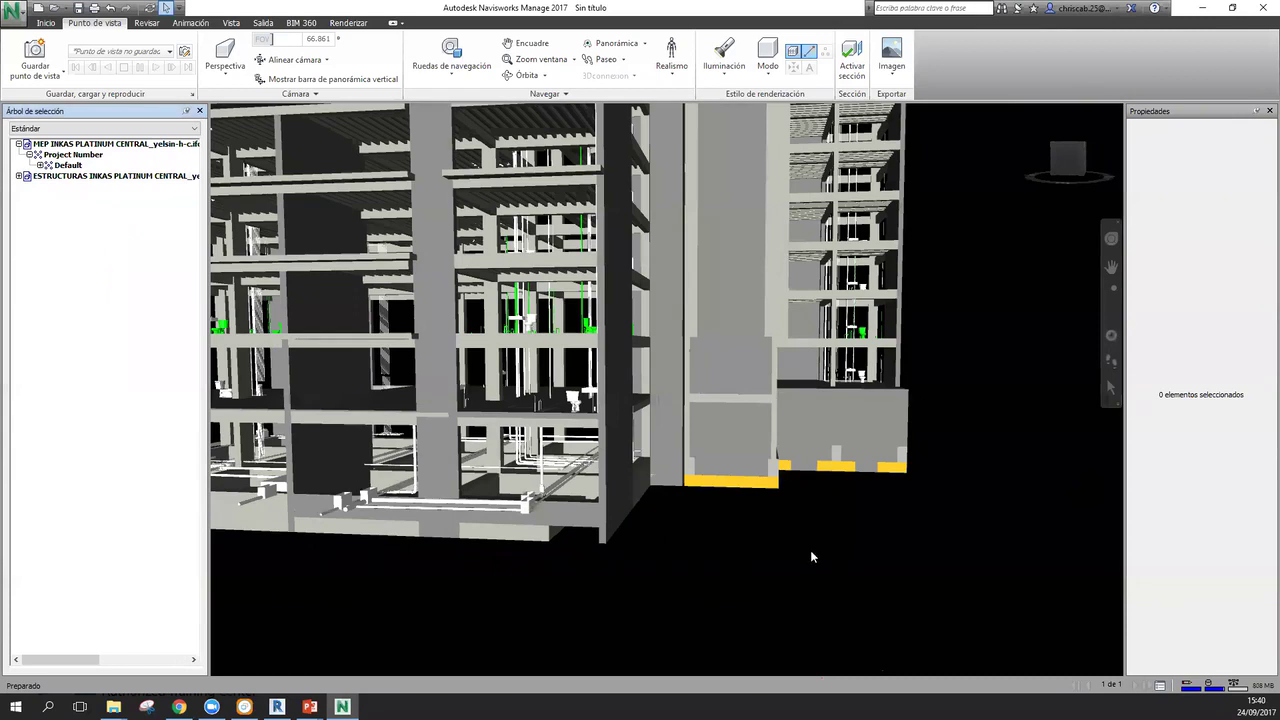
scroll(811, 554, down, 5)
shift+middle_drag(700, 537, 183, 533)
middle_drag(489, 520, 389, 516)
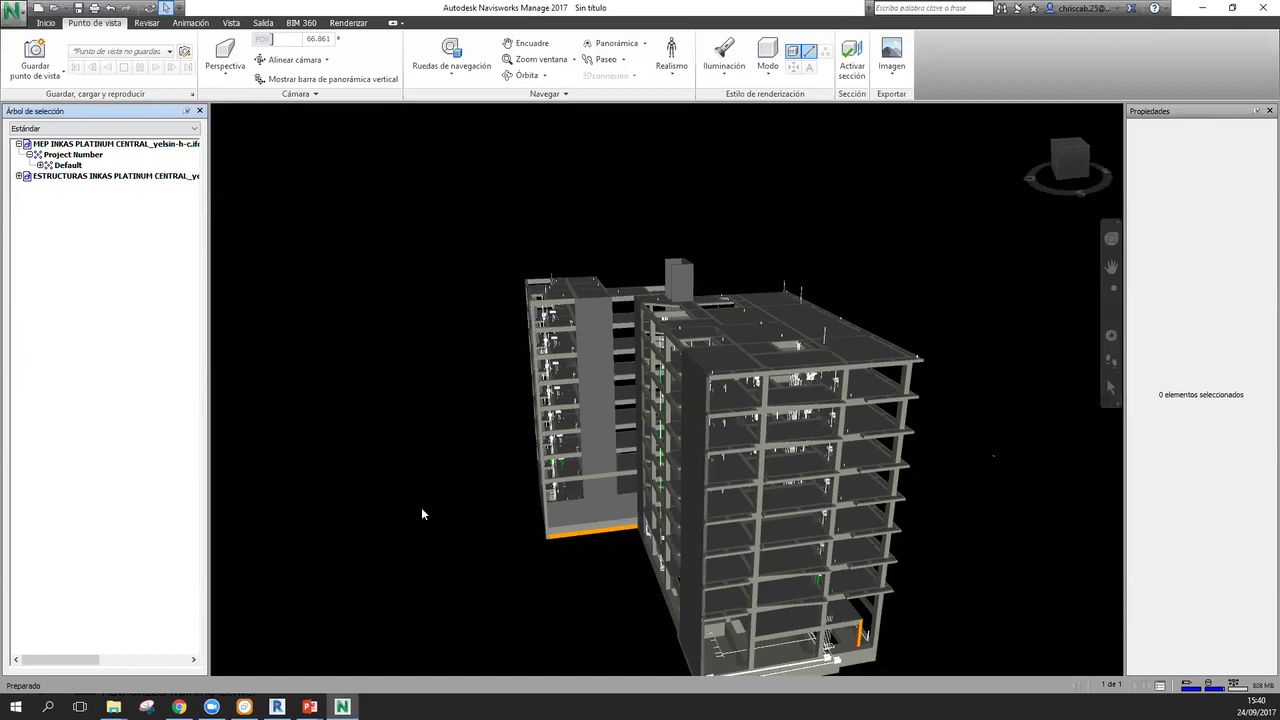
middle_drag(467, 543, 434, 529)
- Switch to File Explorer and open the Nubes de Puntos folder inside Practica 01
key(alt+Tab)
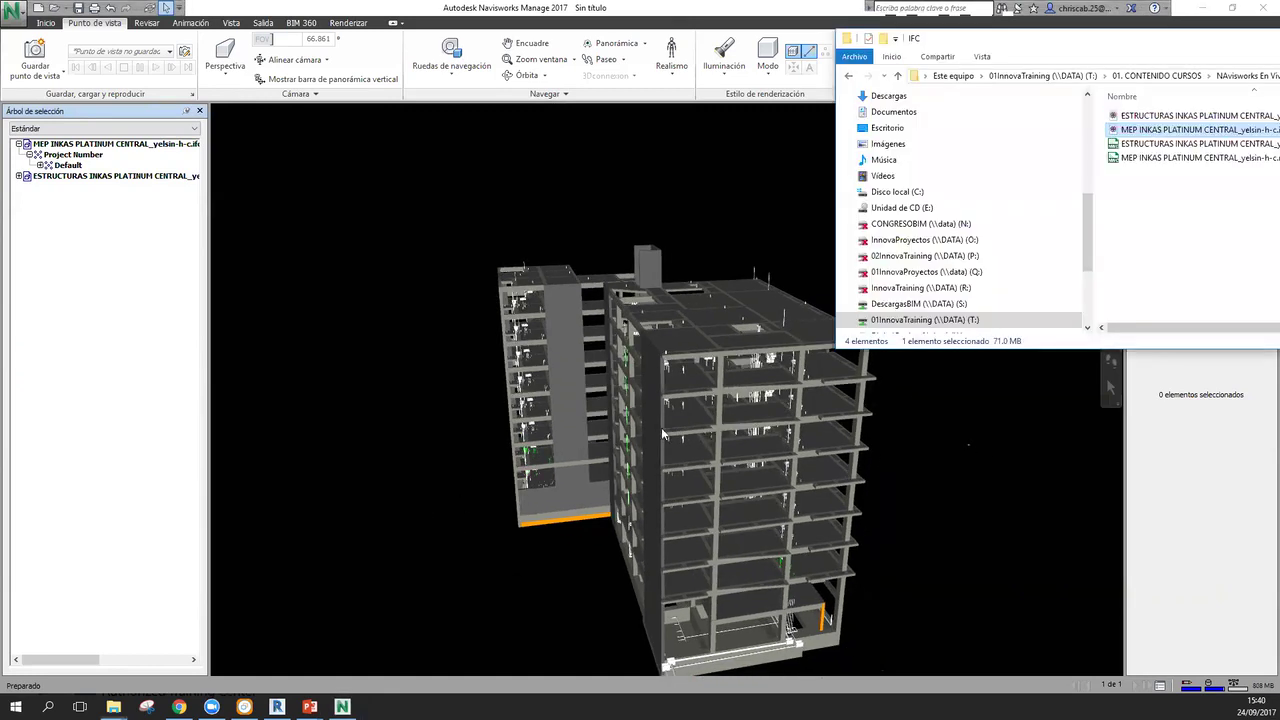
drag(1157, 48, 619, 48)
click(657, 263)
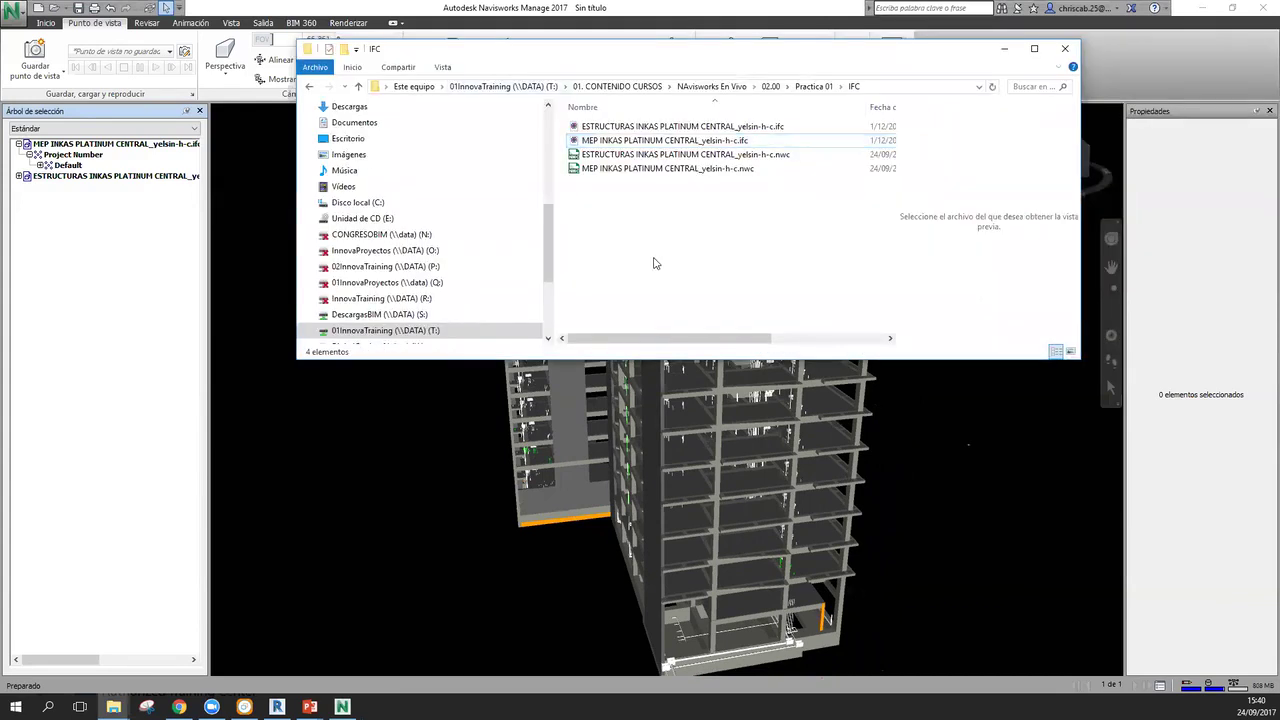
key(alt+Up)
double_click(612, 156)
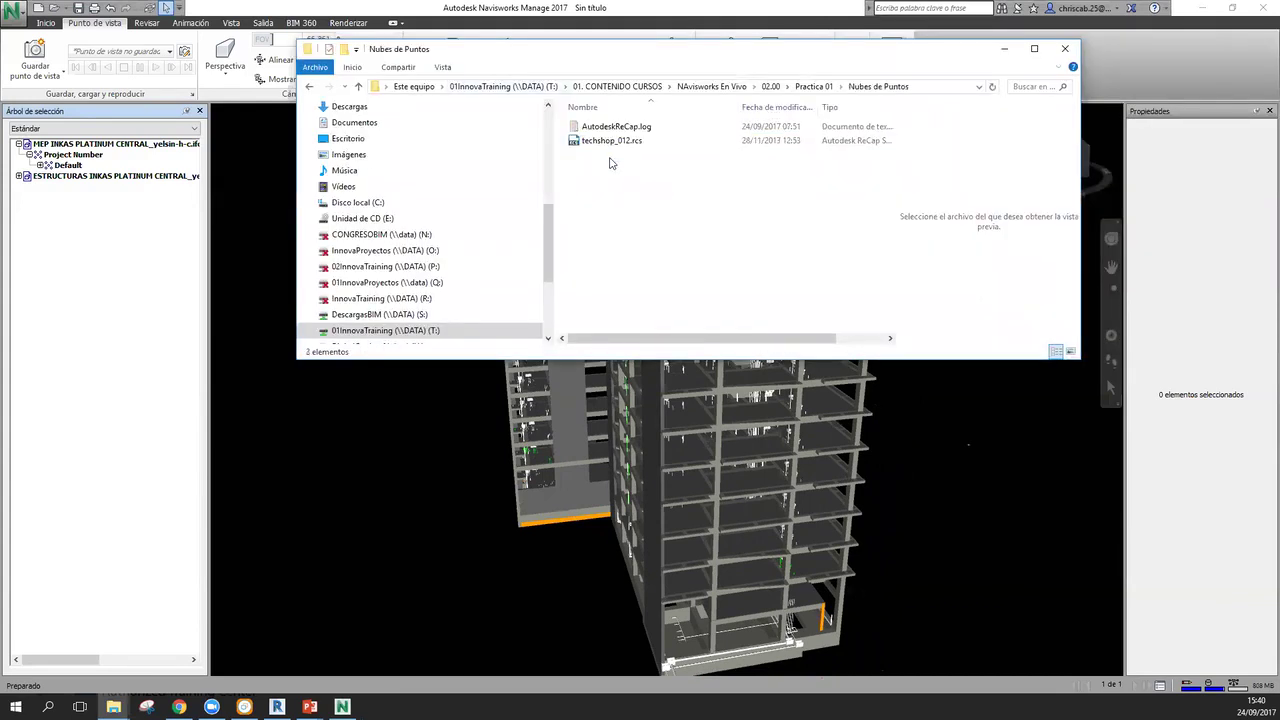
- Switch back to Navisworks and start a new empty scene without saving the current changes
click(297, 483)
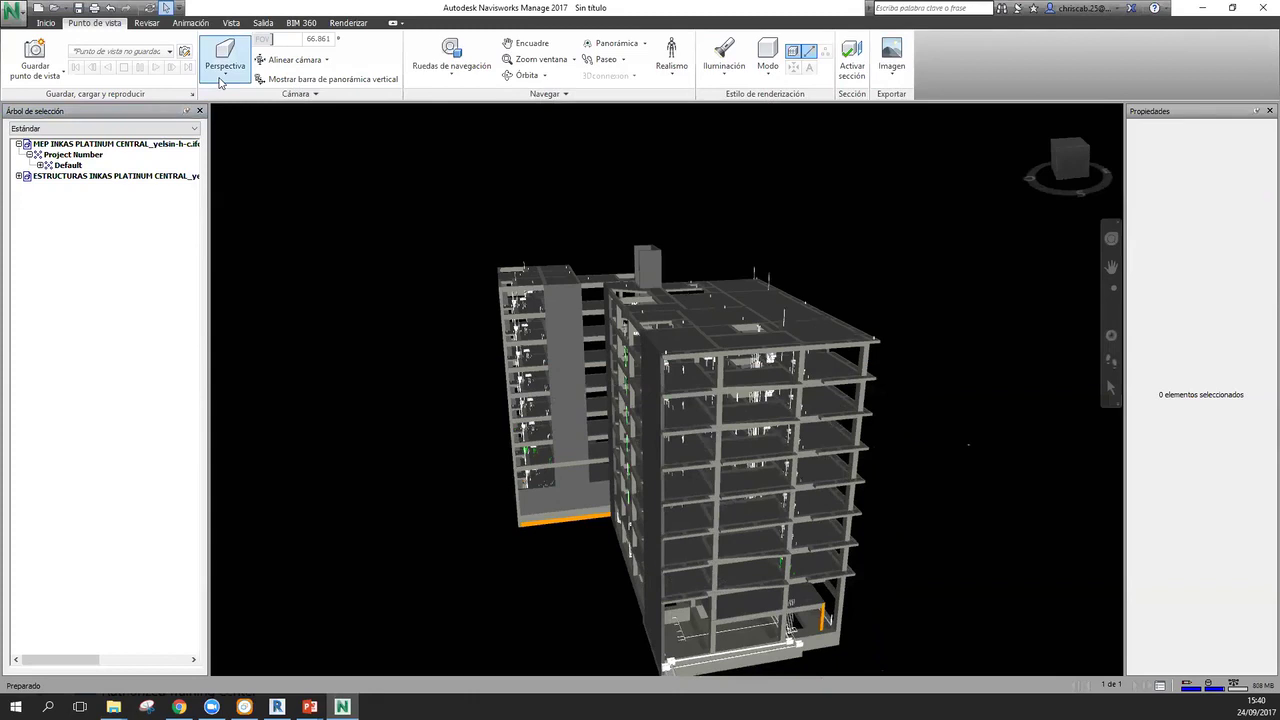
click(14, 12)
click(50, 43)
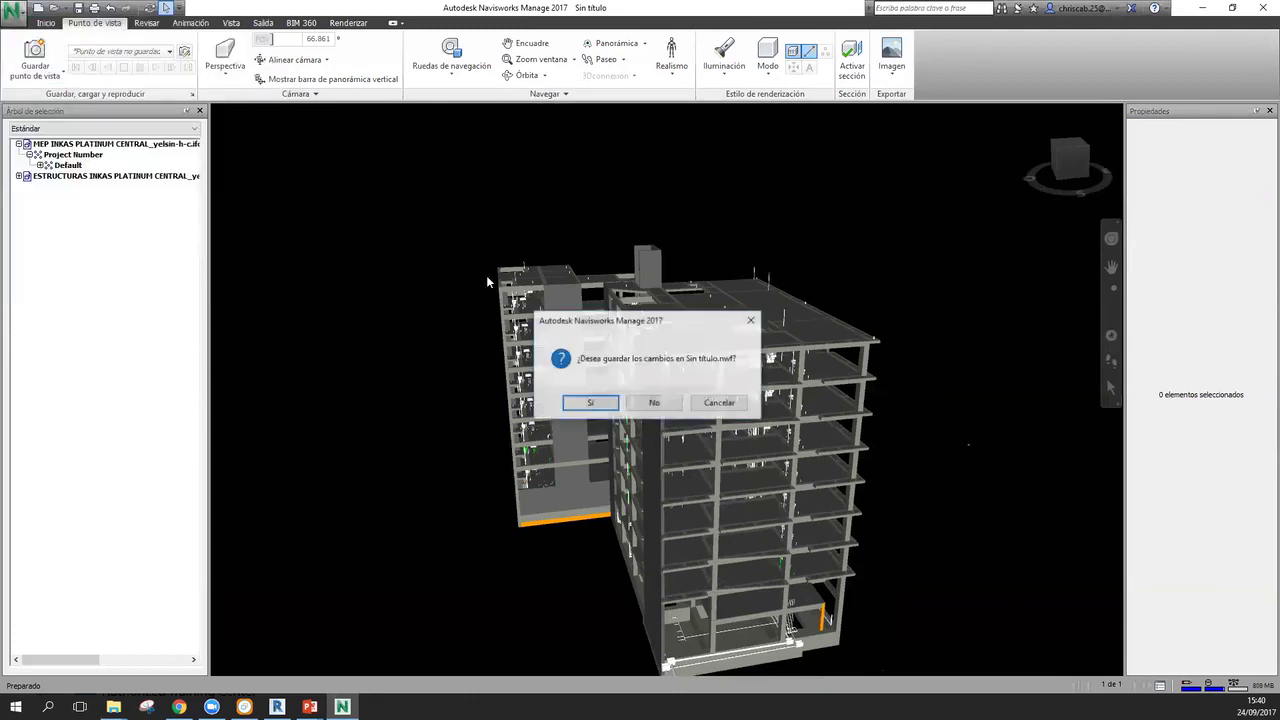
click(669, 408)
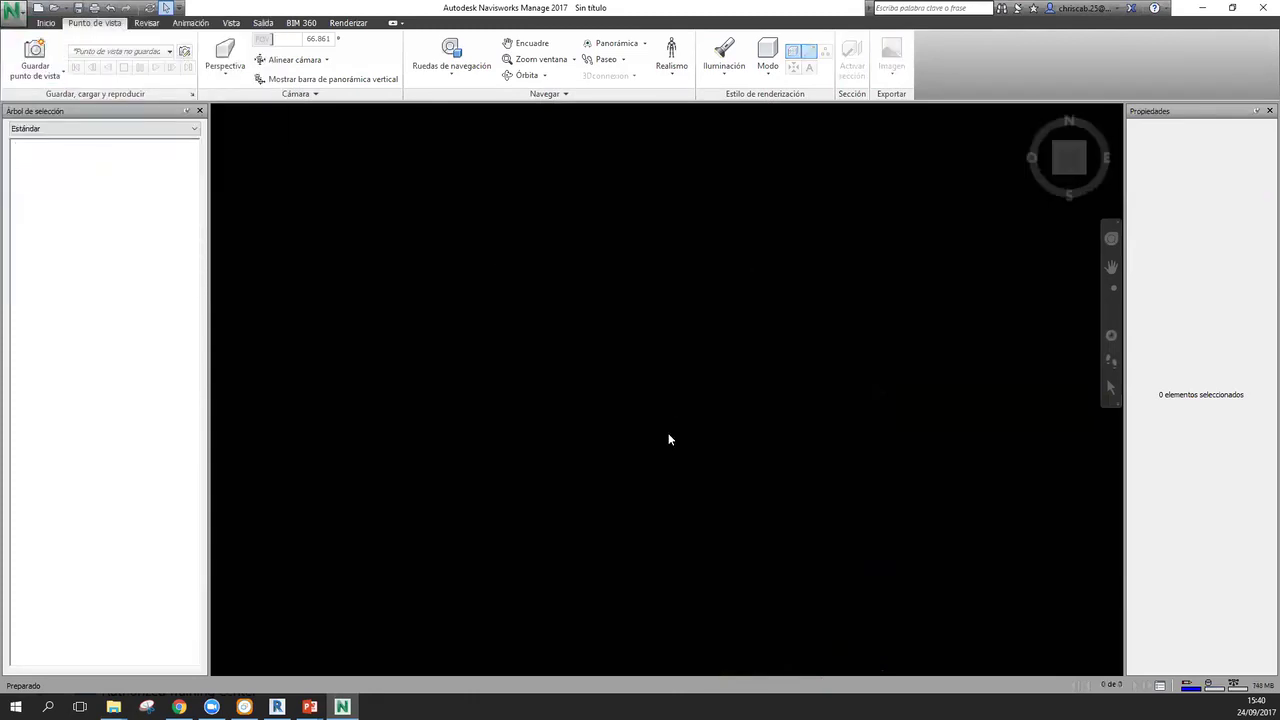
drag(678, 434, 587, 337)
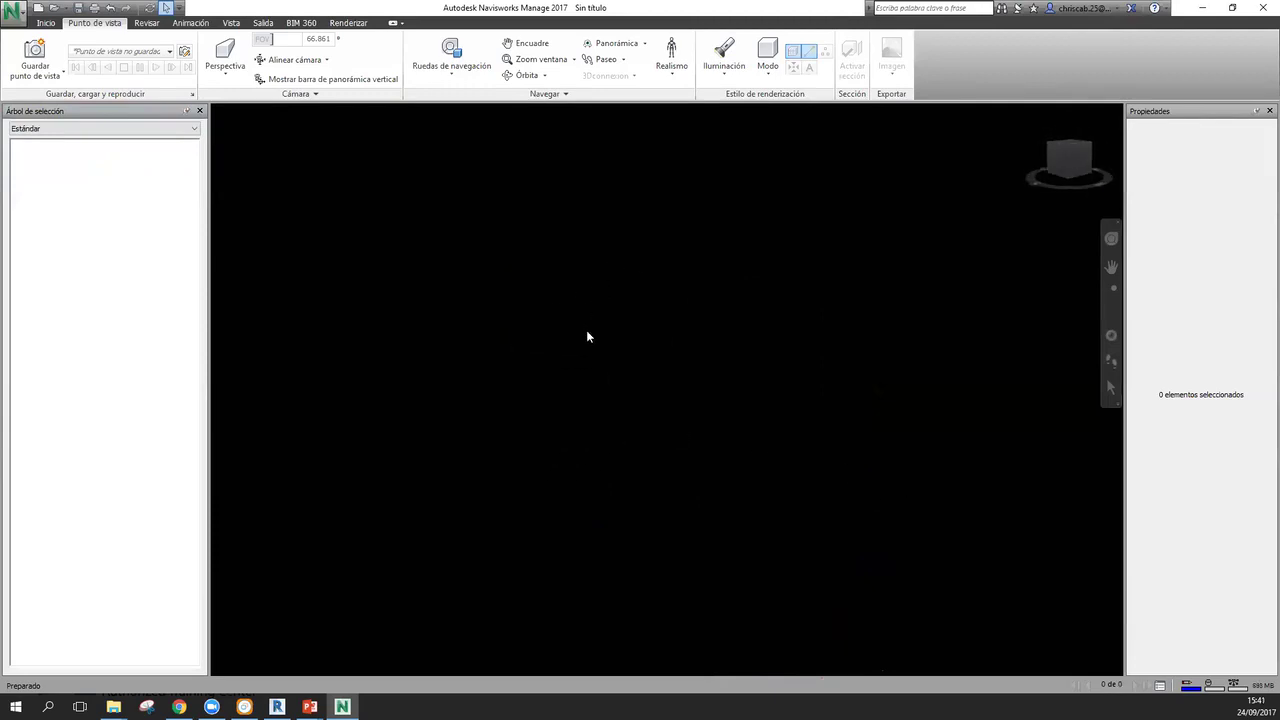
- Start appending a file and browse to the Nubes de Puntos folder in Practica 01
click(46, 22)
click(28, 44)
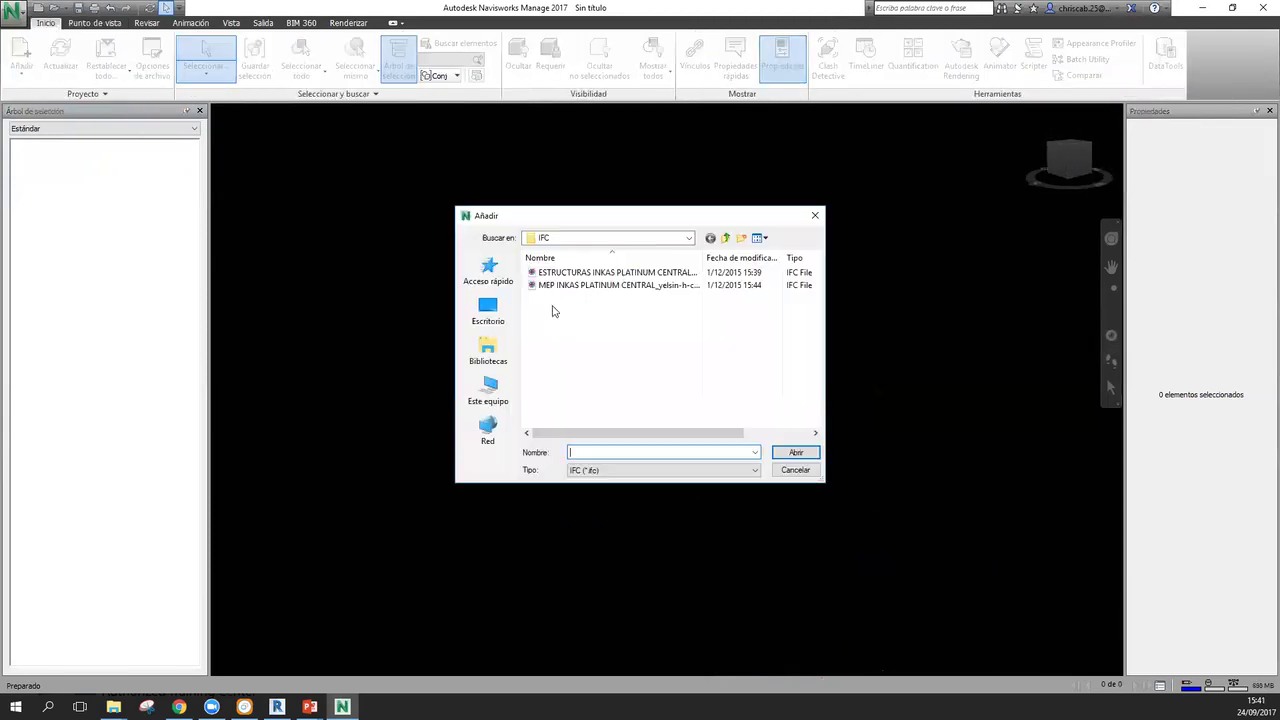
click(677, 244)
click(588, 412)
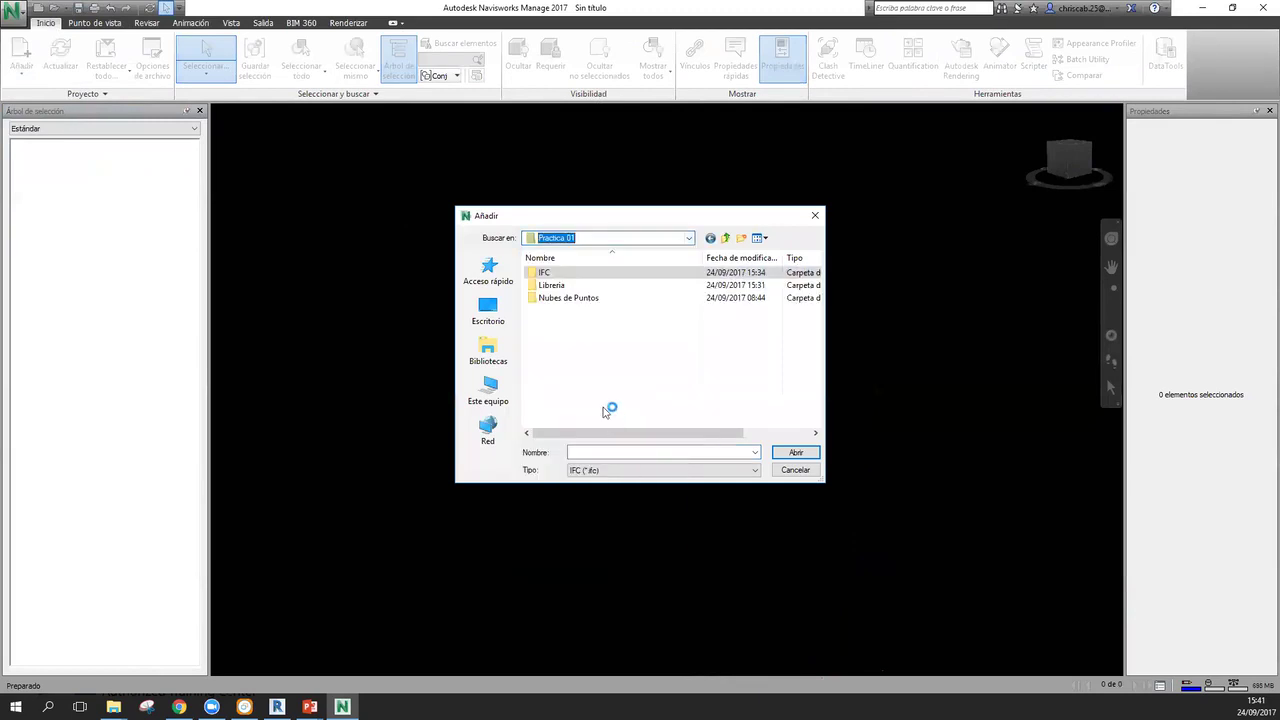
double_click(570, 297)
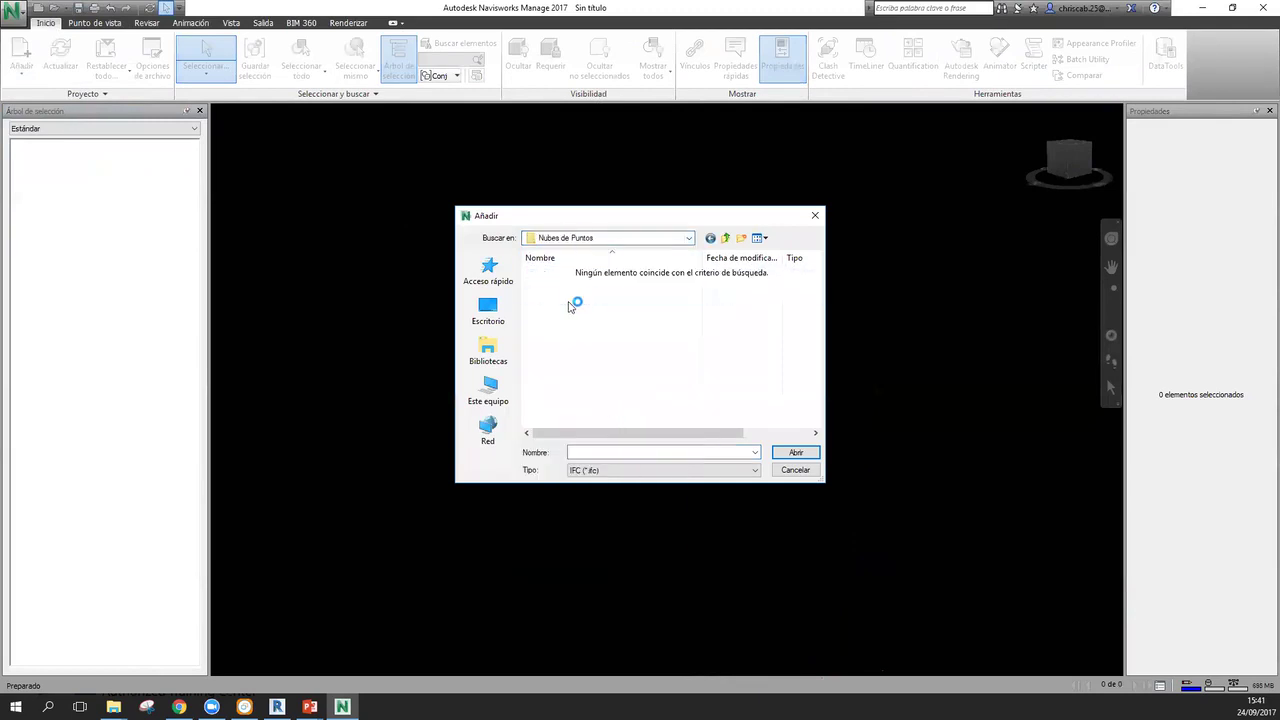
- Filter the files by the Autodesk ReCap format and append the point cloud techshop_012.rcs
click(627, 472)
scroll(646, 366, up, 3)
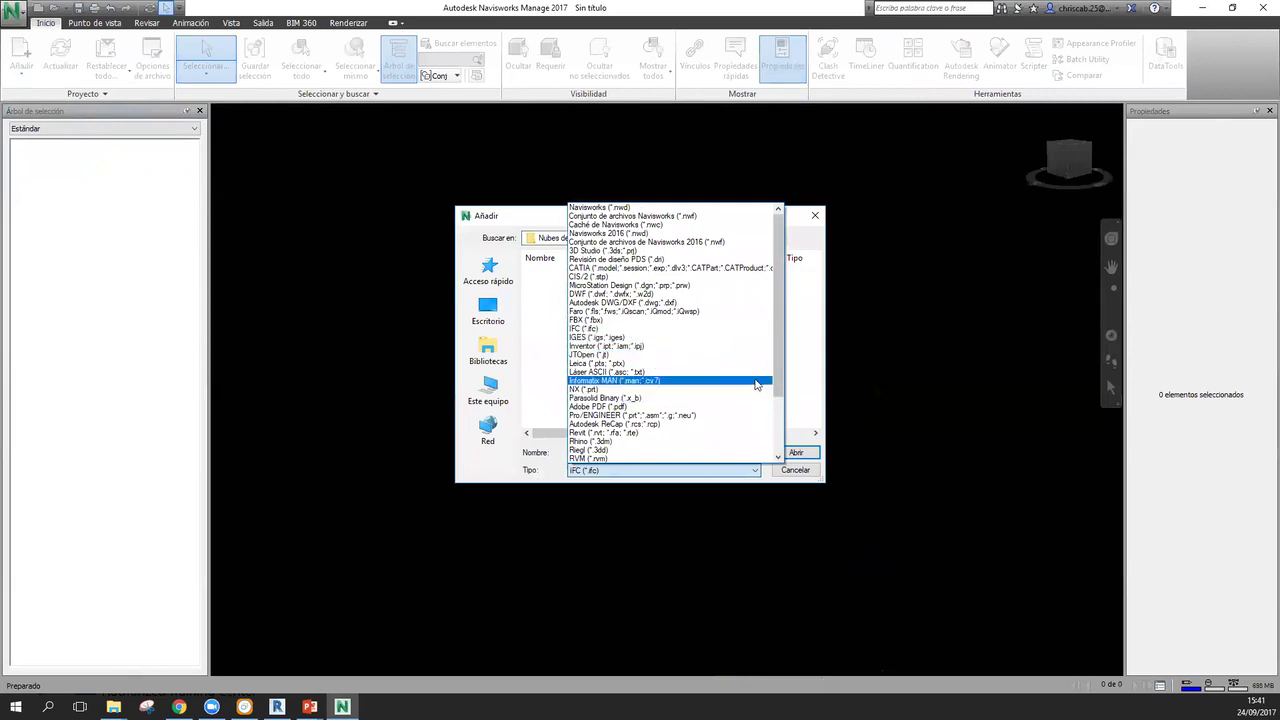
scroll(720, 378, down, 3)
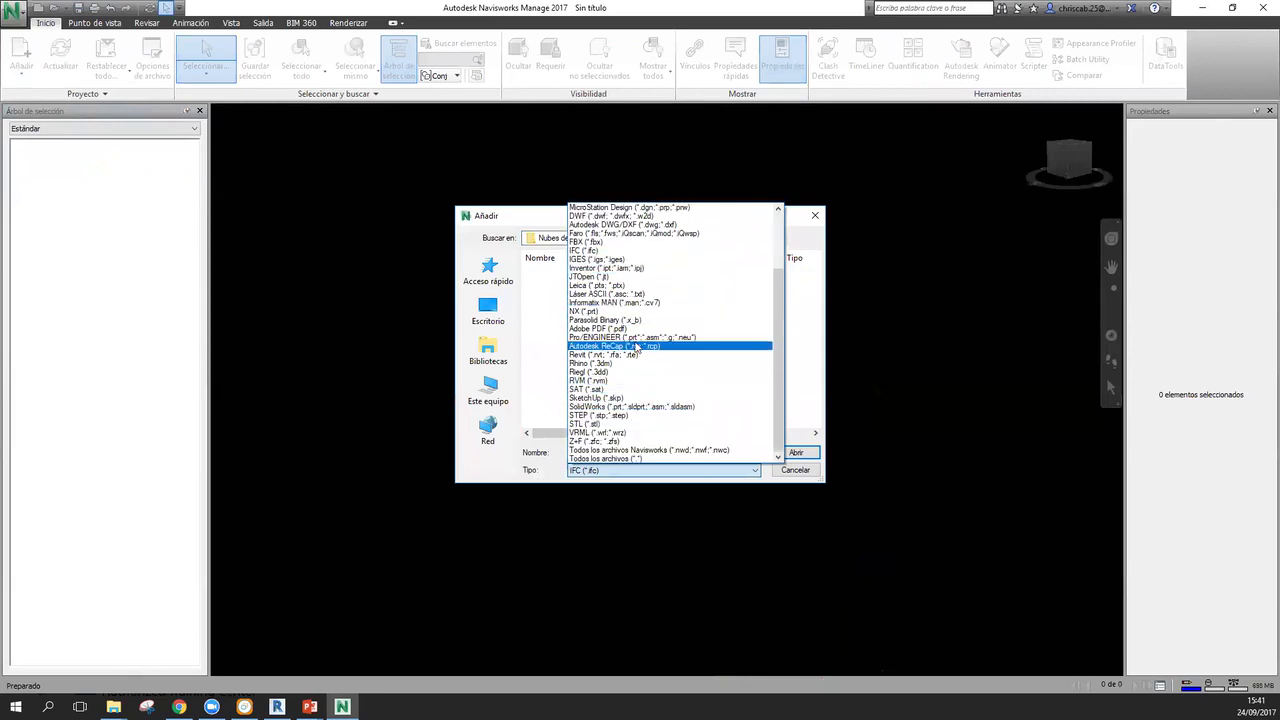
click(636, 346)
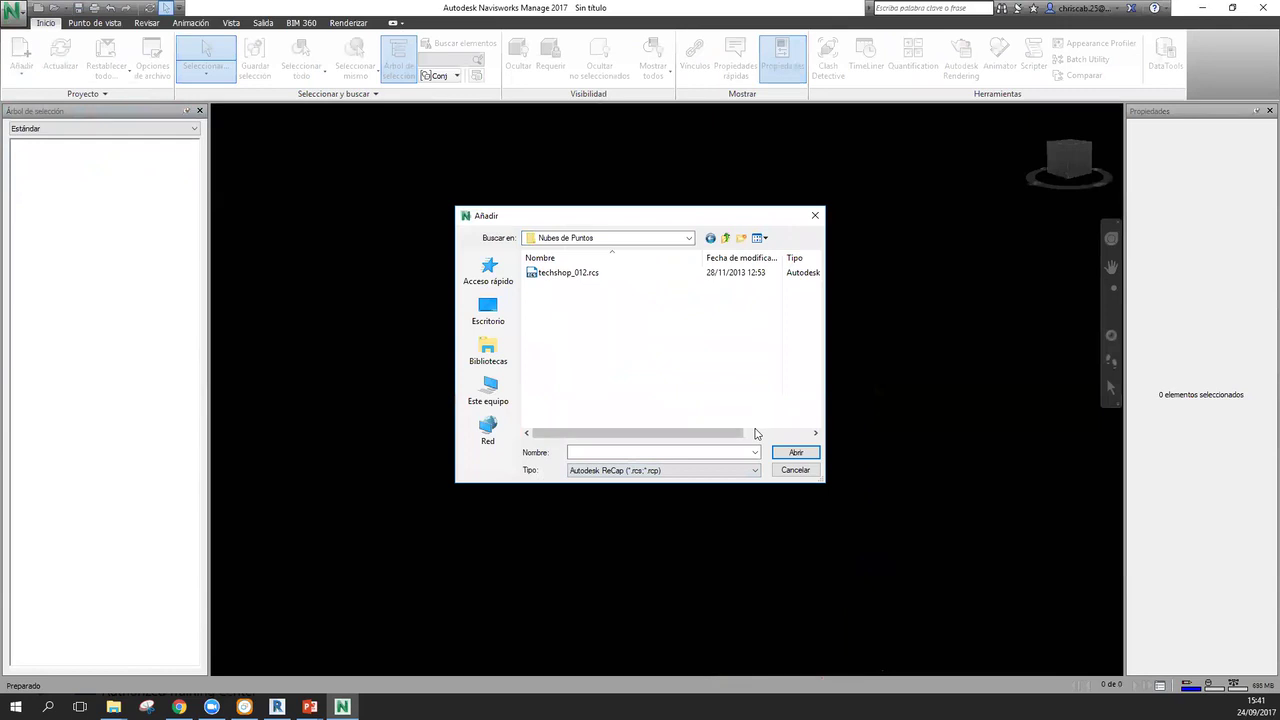
click(568, 274)
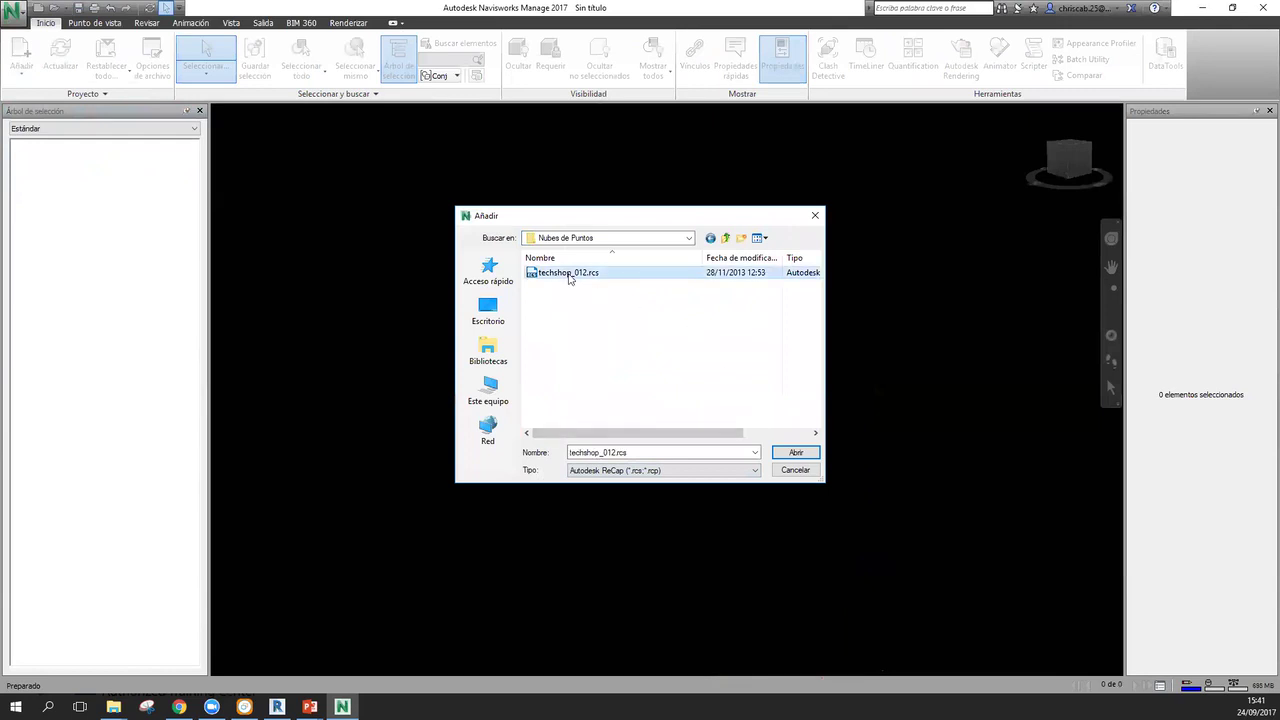
click(797, 455)
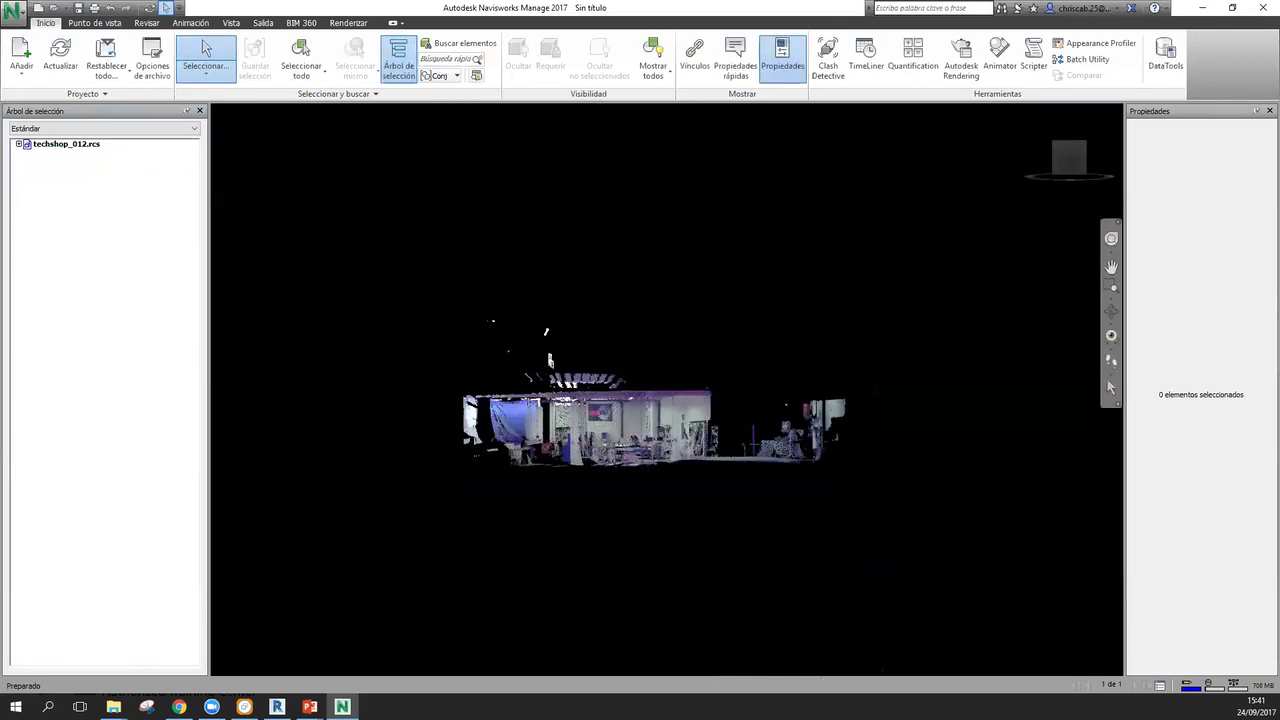
- Walk into the techshop_012 point cloud and examine the interior of the workshop
key(alt+Tab)
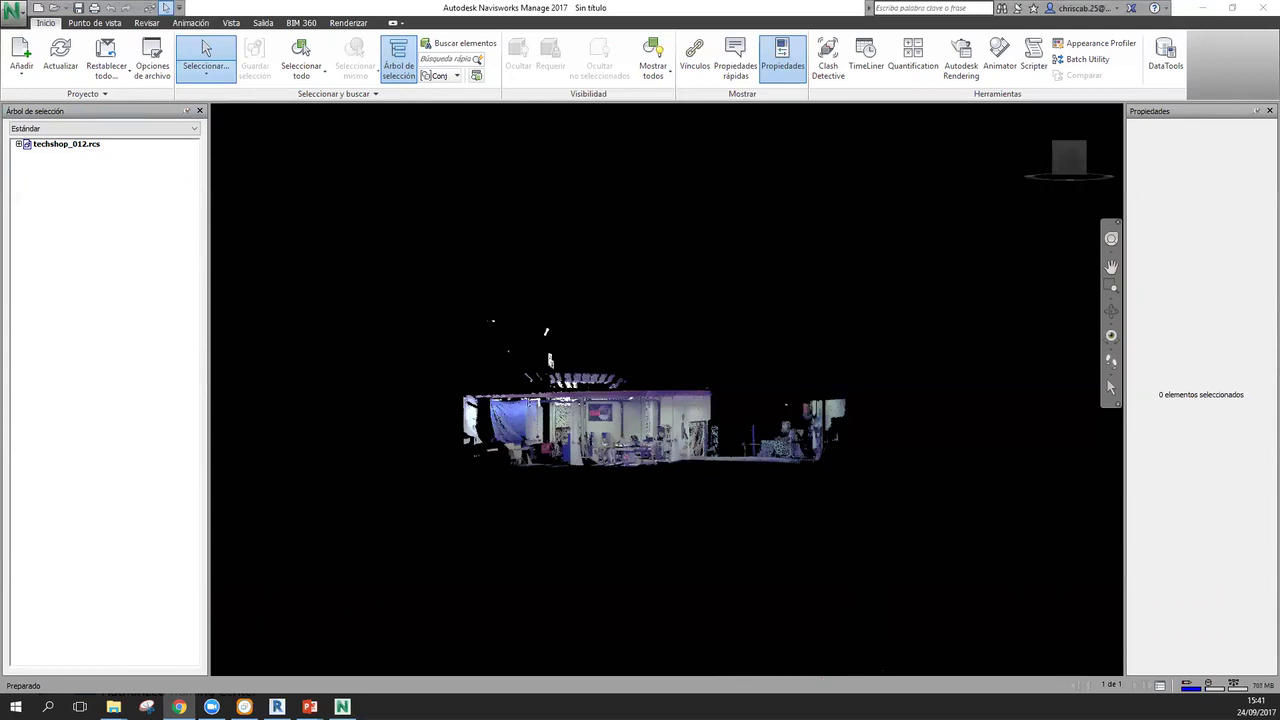
middle_drag(768, 490, 811, 481)
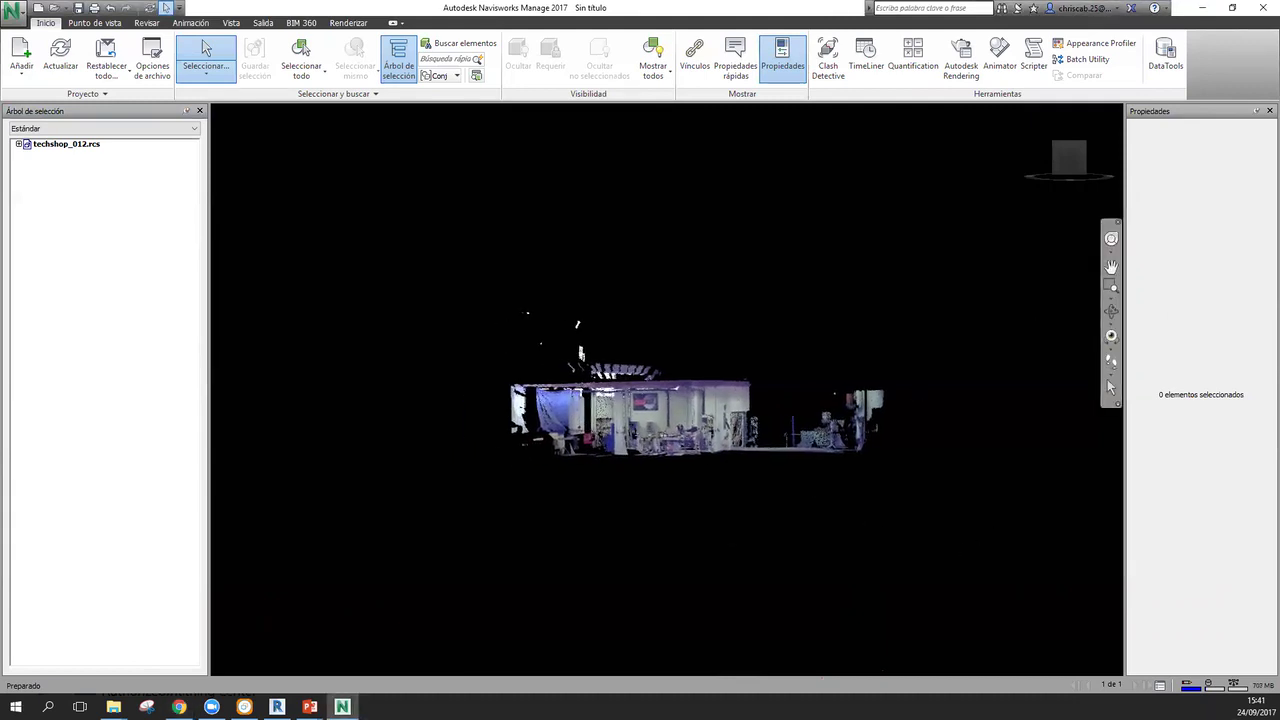
click(1111, 362)
drag(745, 365, 755, 163)
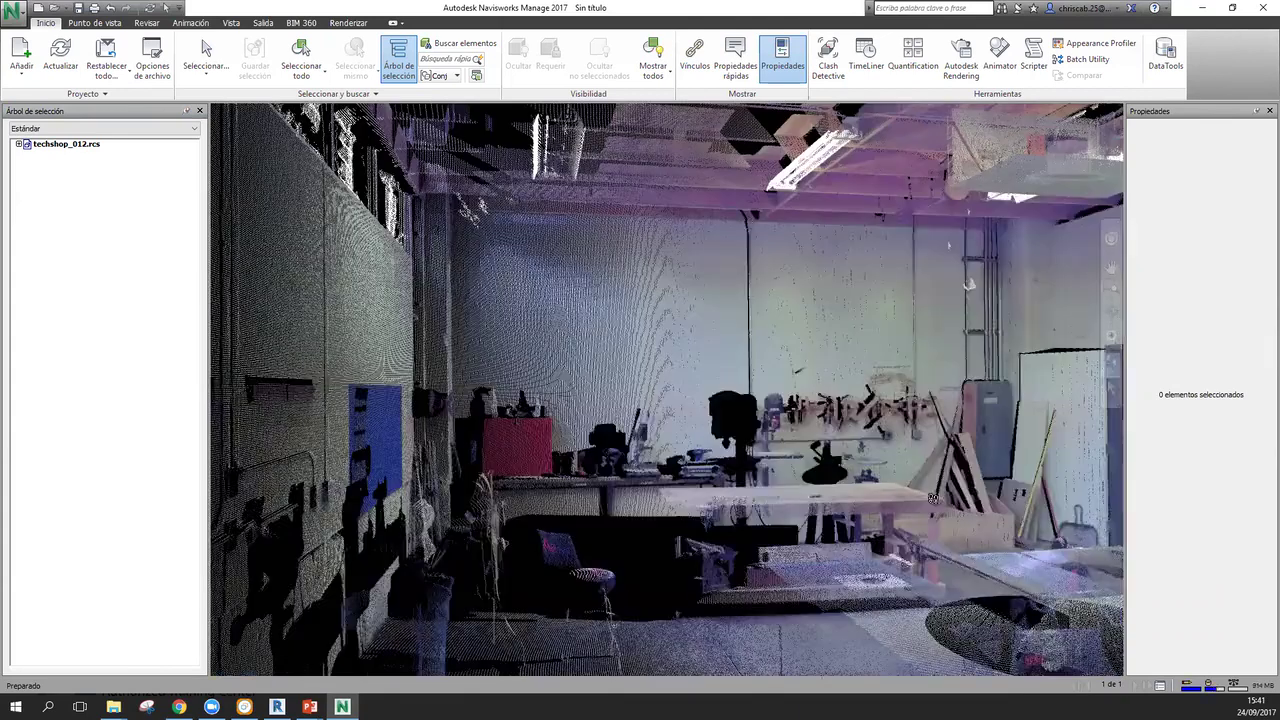
drag(829, 440, 952, 461)
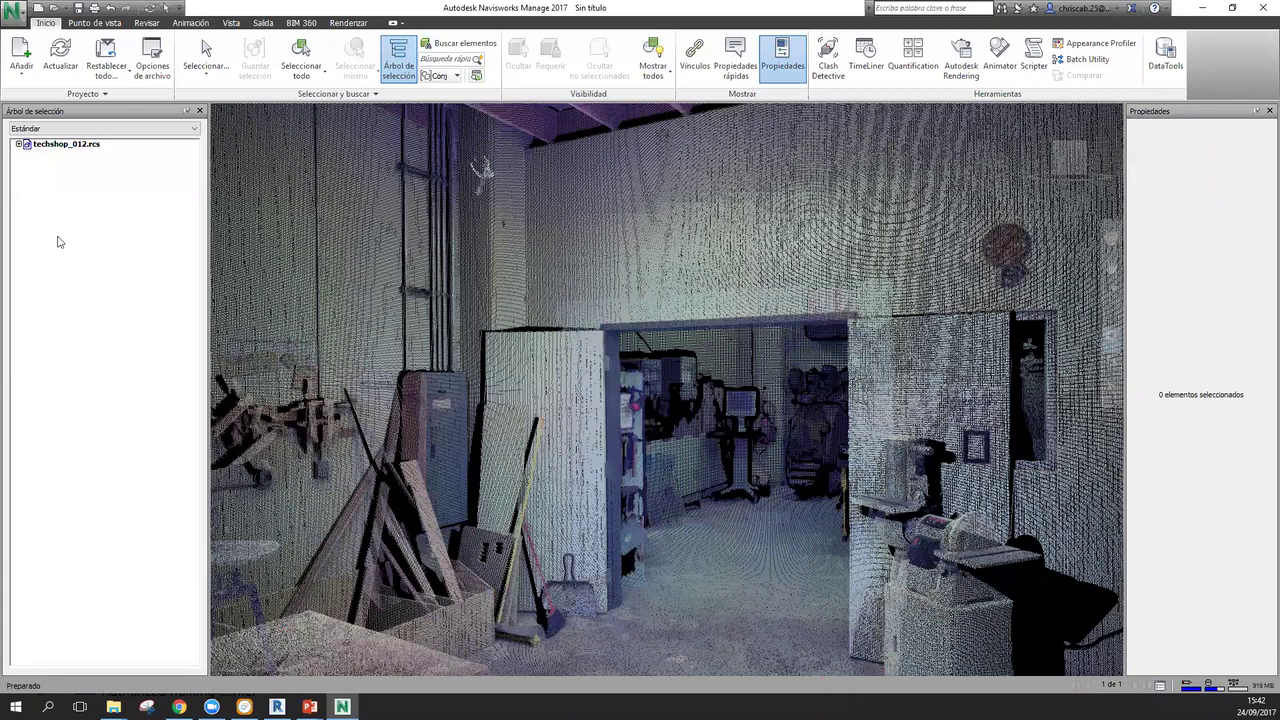
- Select one of the techshop_012 voxels in the selection tree and look around the scanned workshop's doorway and machines
click(70, 370)
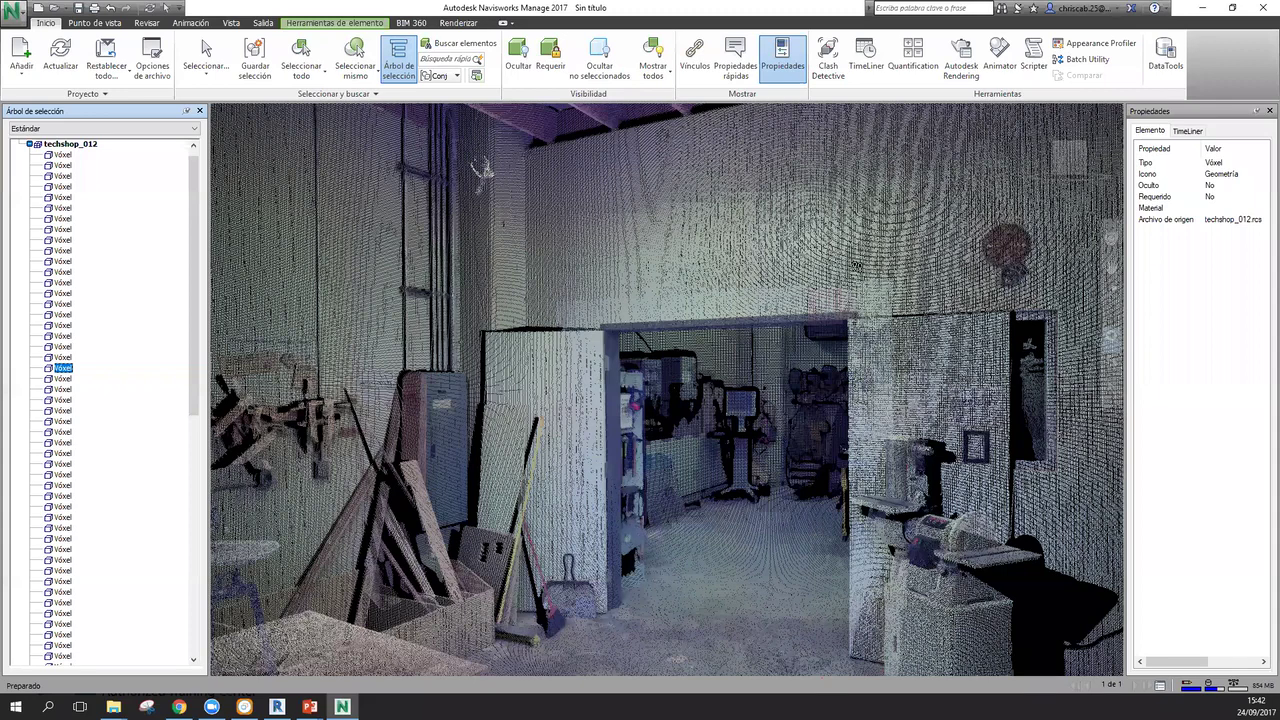
drag(868, 267, 891, 280)
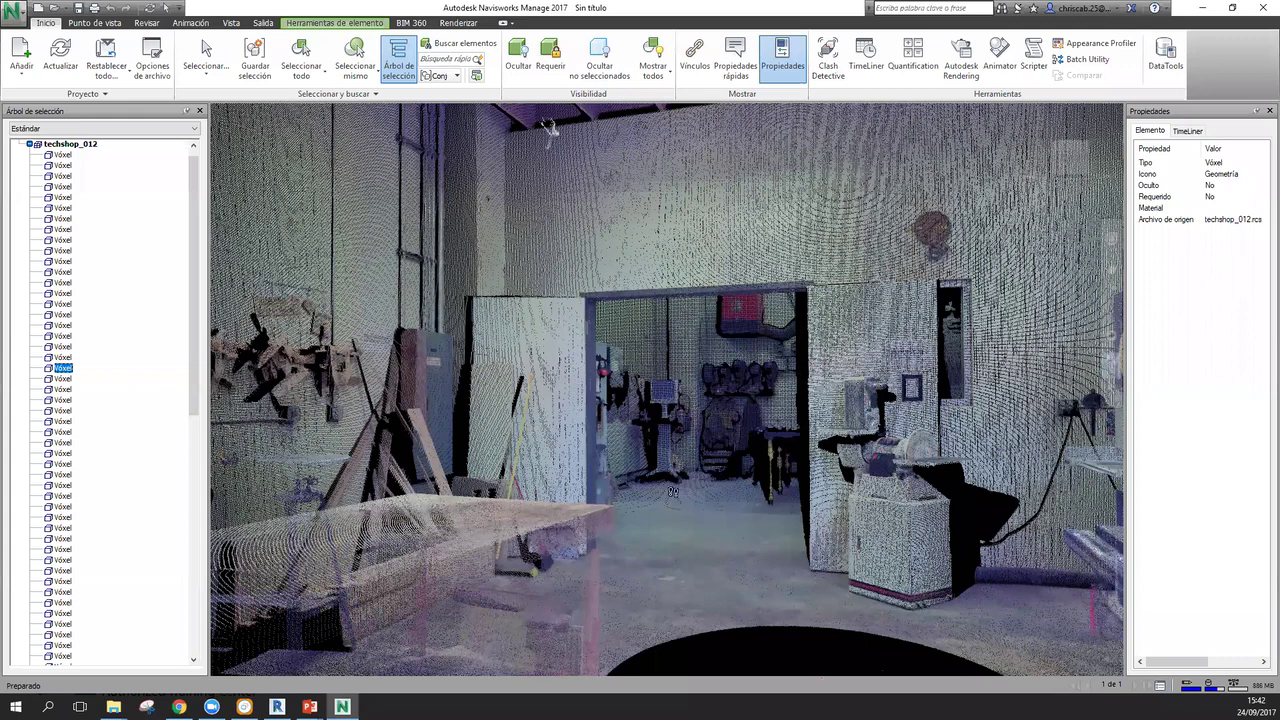
drag(797, 342, 813, 335)
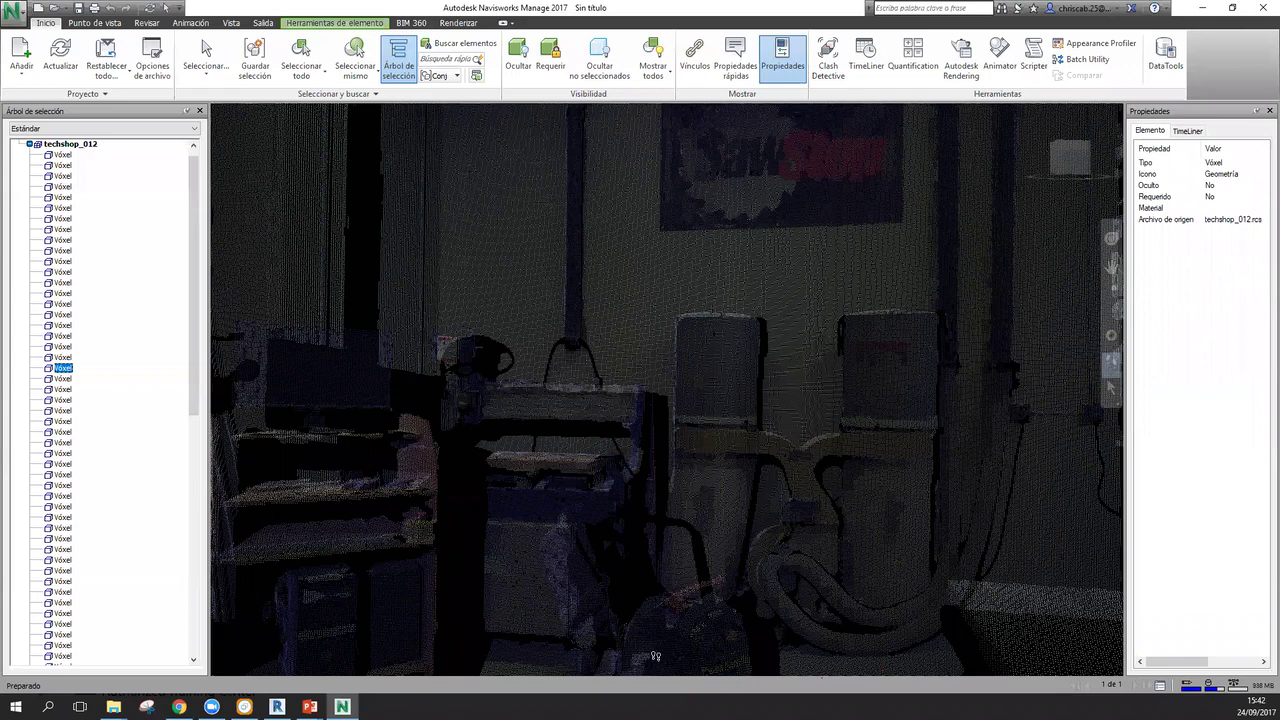
click(1117, 336)
drag(892, 394, 863, 329)
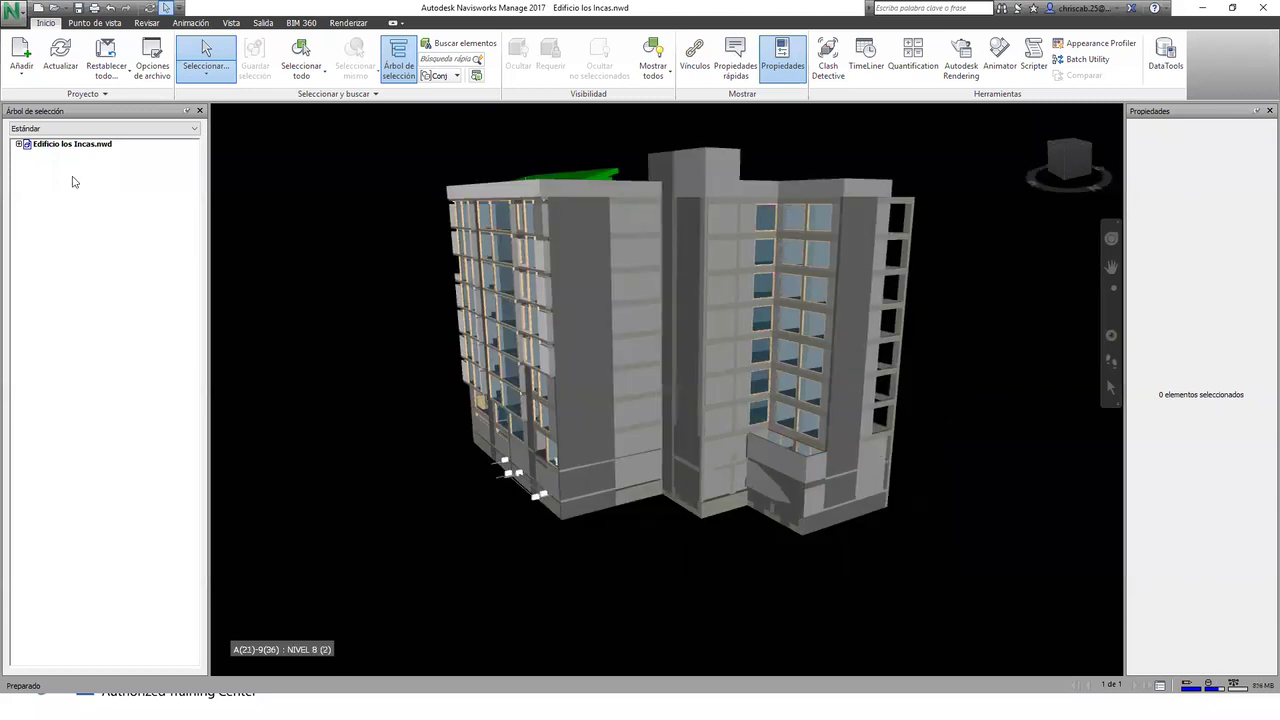
- Expand Edificio los Incas.nwd and its A_1701, E-1701 and IS-1701 models down to their levels in the selection tree
click(18, 144)
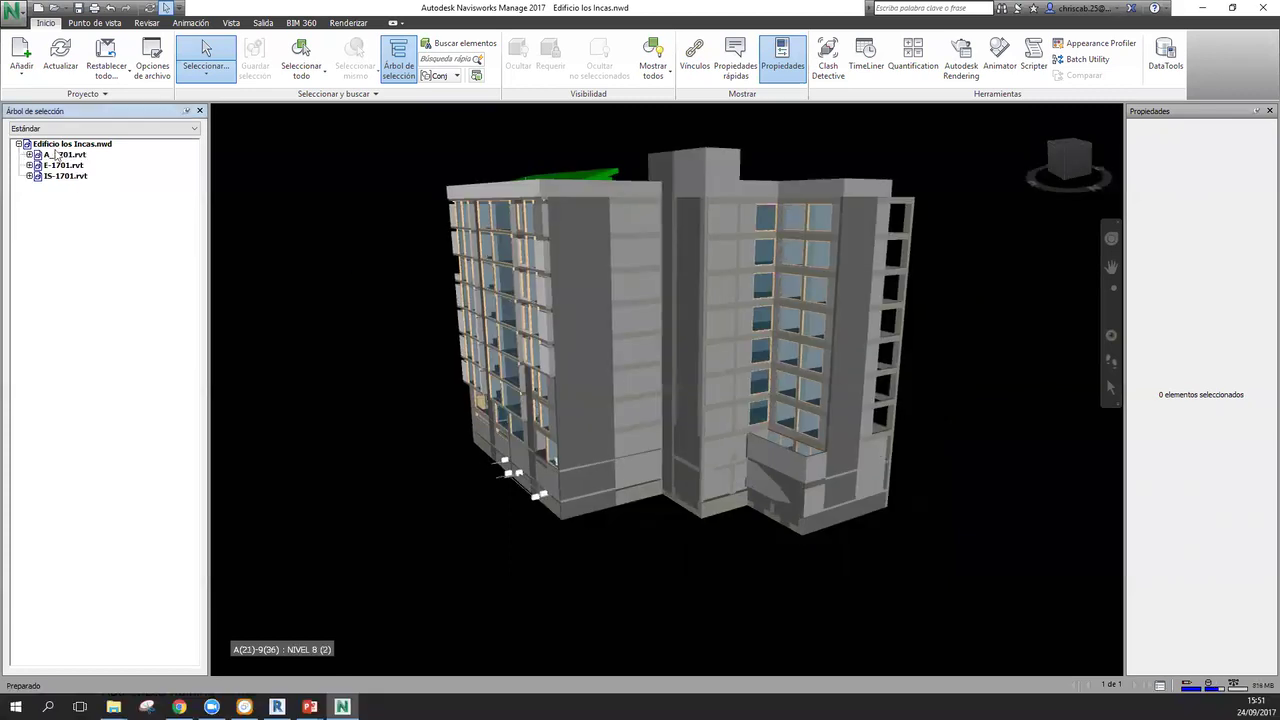
click(62, 156)
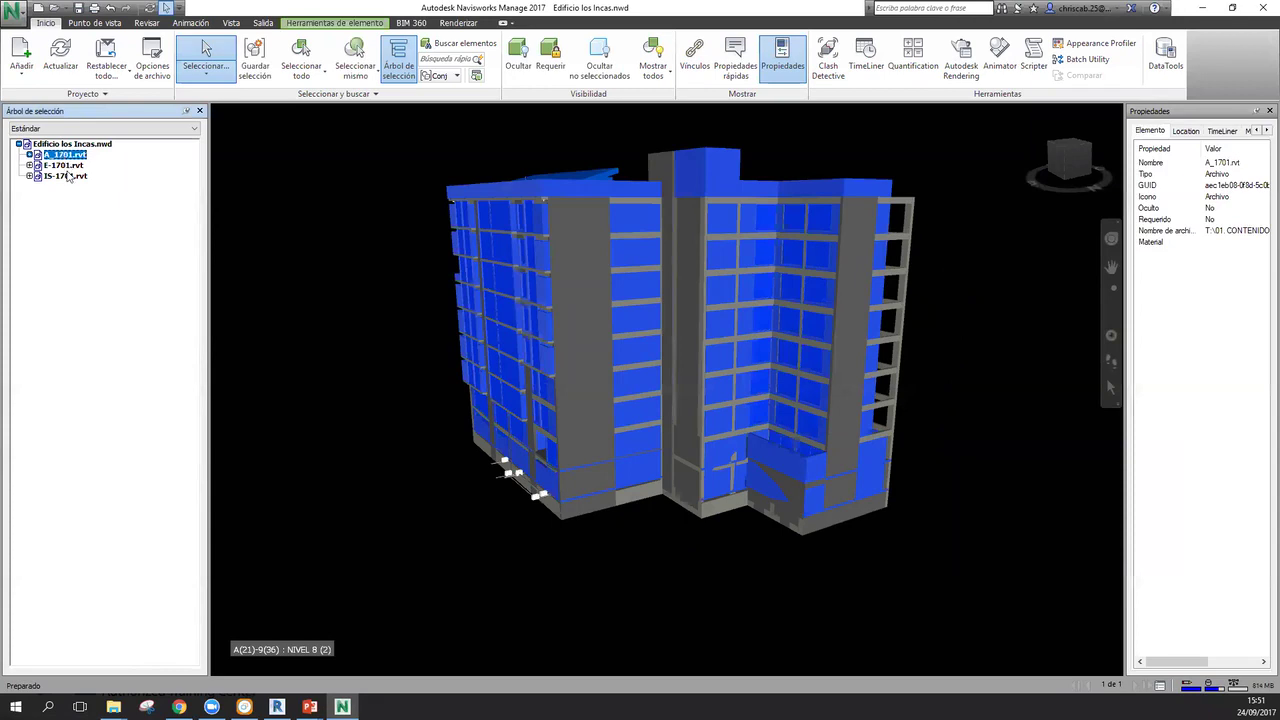
click(66, 176)
click(29, 176)
click(29, 165)
click(29, 155)
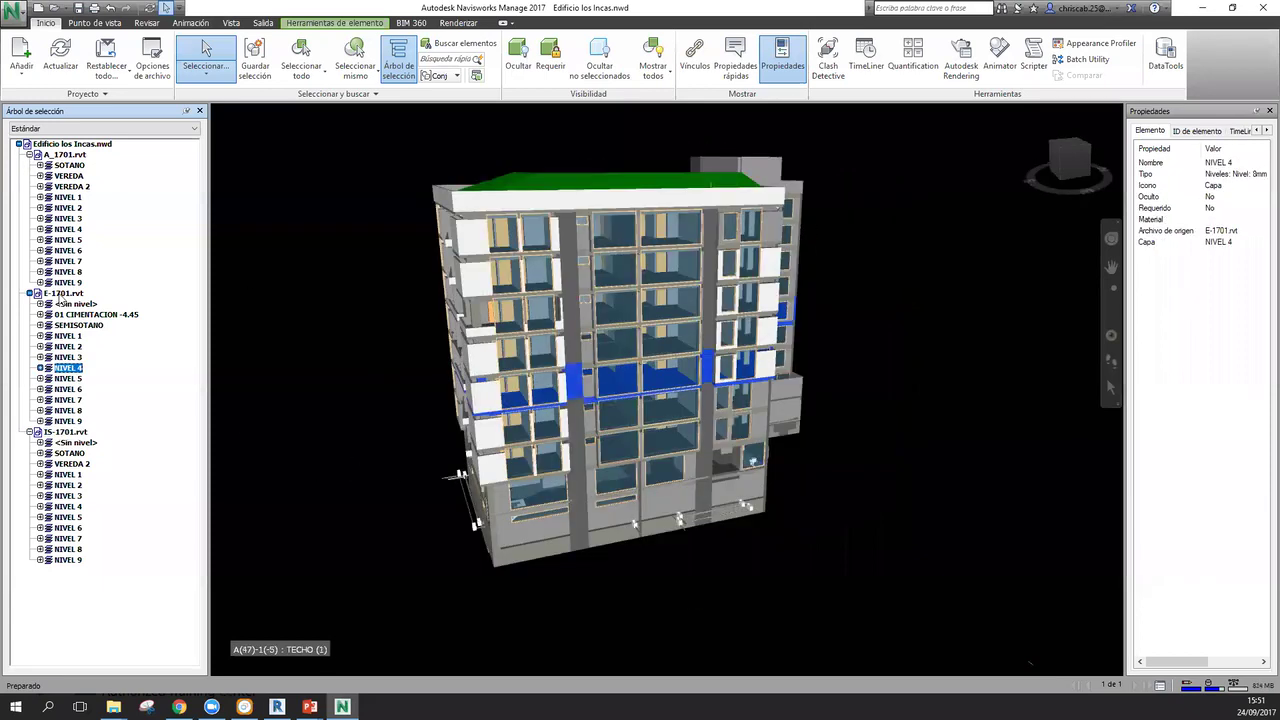
- Hide the E-1701.rvt and A_1701.rvt models and orbit around the remaining IS-1701 installations
click(62, 293)
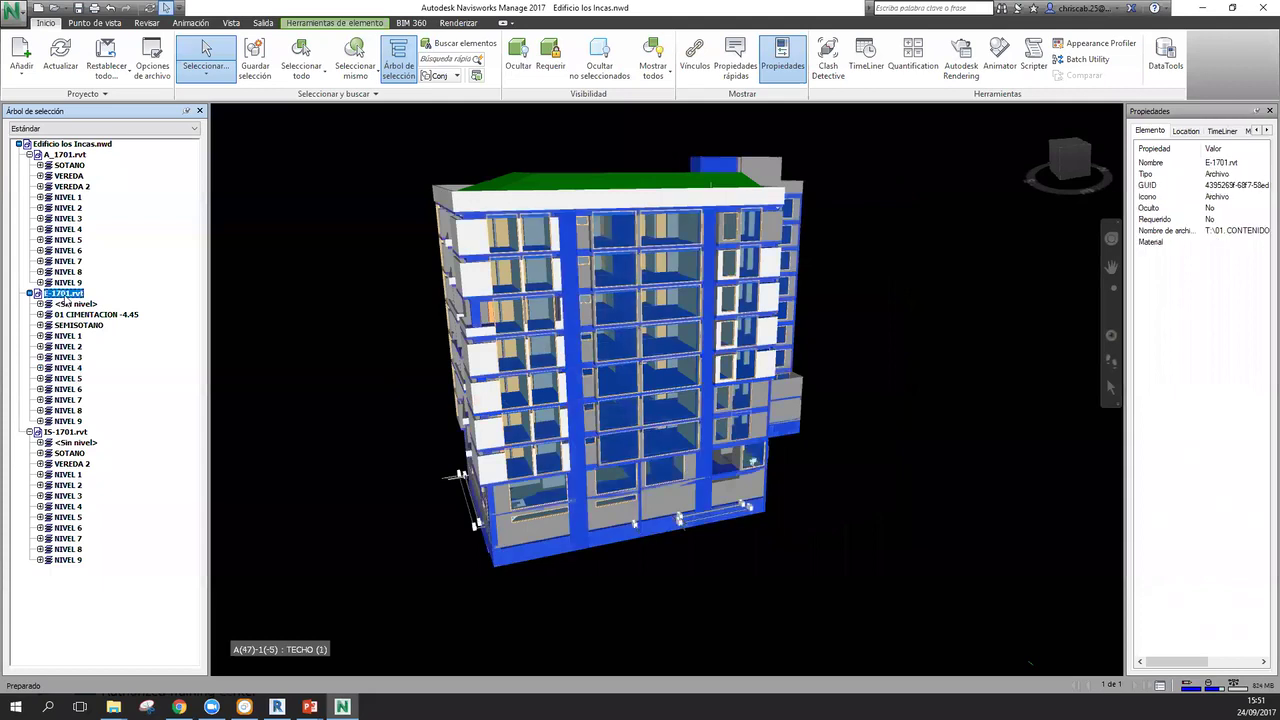
key(ctrl+h)
click(65, 155)
key(ctrl+h)
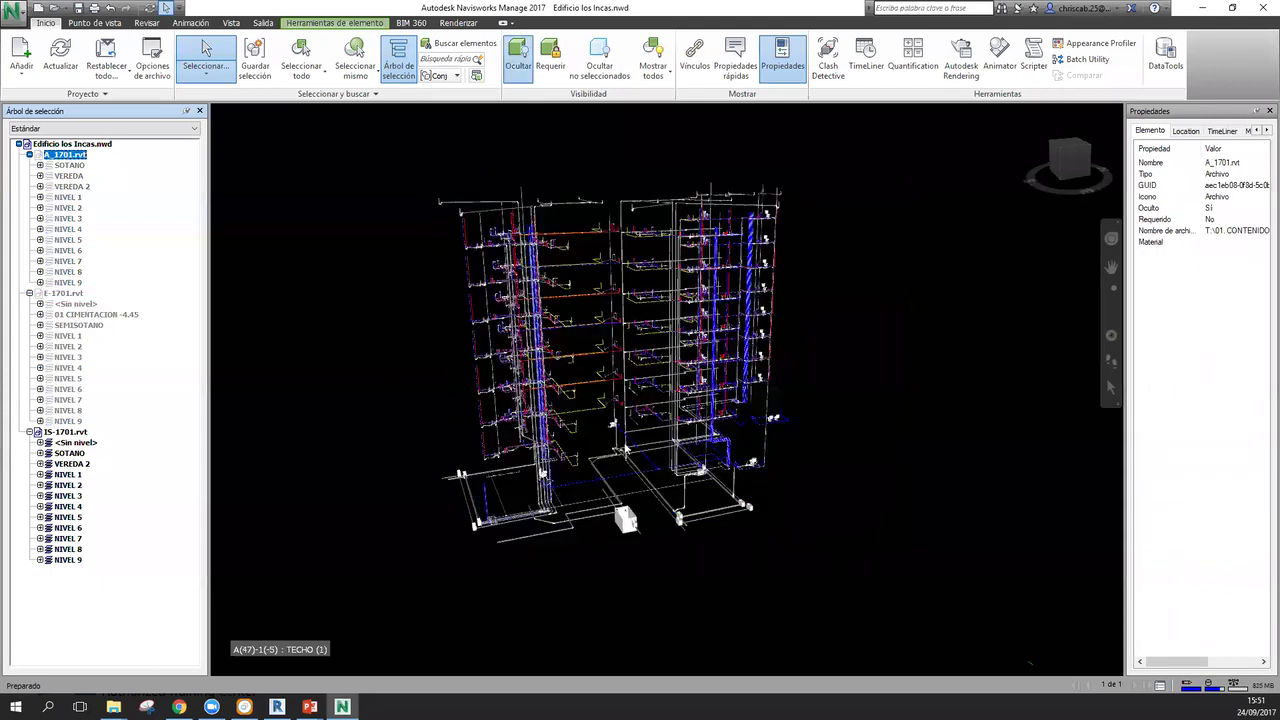
drag(404, 464, 565, 467)
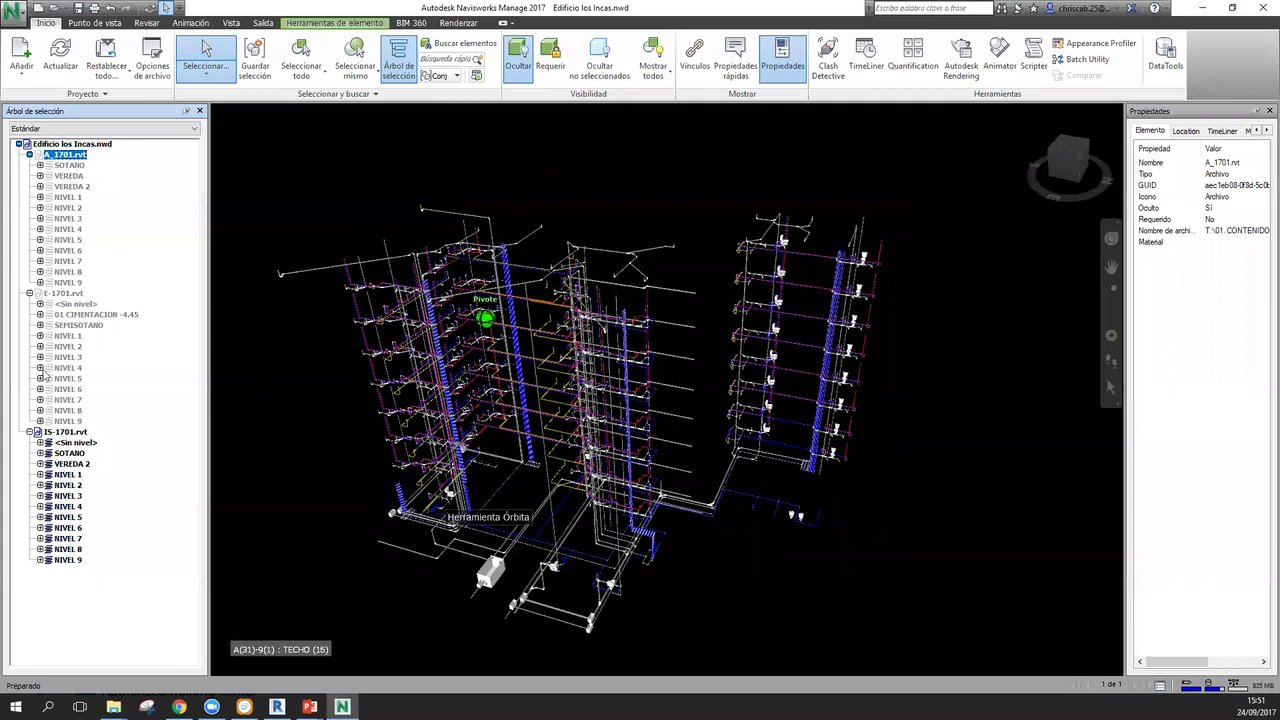
- Hide the IS-1701.rvt model, show E-1701.rvt again, and orbit around the structure
click(65, 432)
key(ctrl+h)
click(64, 294)
key(ctrl+h)
click(758, 468)
mouse_move(645, 486)
shift+middle_down()
mouse_move(528, 478)
mouse_move(778, 485)
mouse_move(662, 489)
mouse_move(683, 499)
mouse_move(714, 485)
mouse_move(543, 534)
mouse_move(777, 500)
shift+middle_up()
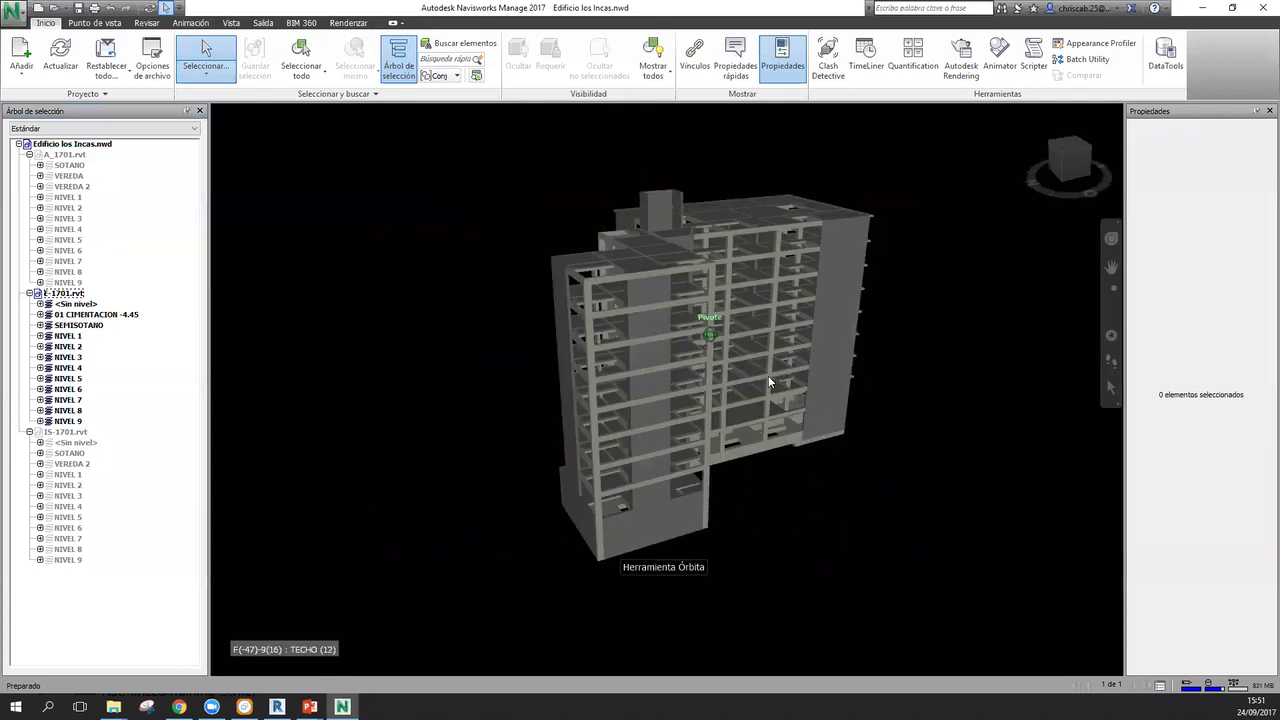
- Enter the structural model and walk among its columns and walls on NIVEL 5
scroll(800, 372, up, 4)
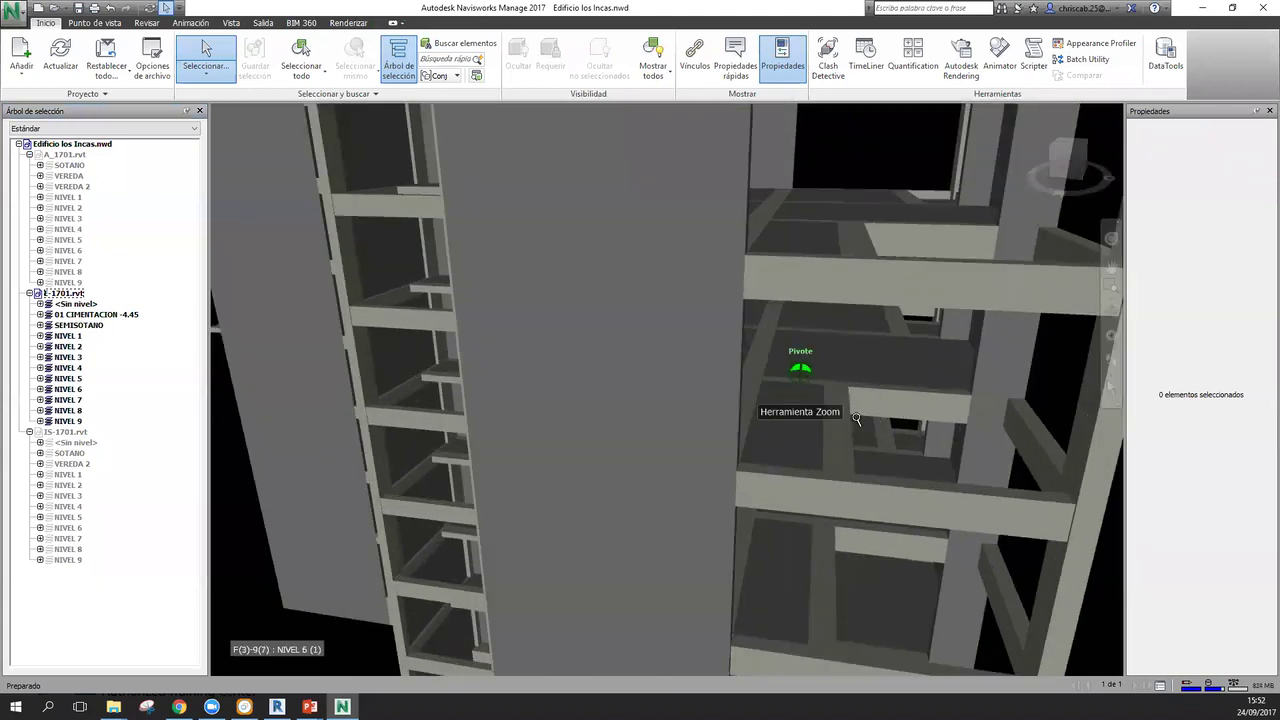
scroll(804, 372, up, 4)
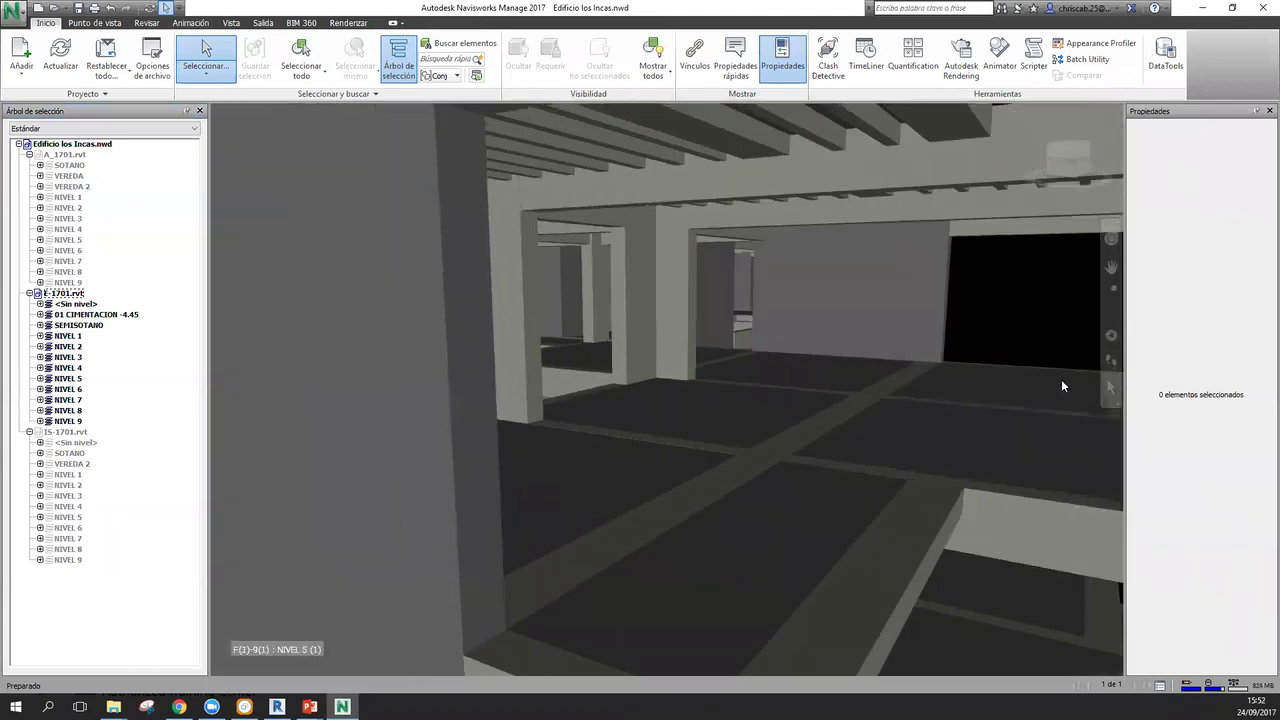
click(1111, 363)
drag(844, 428, 929, 309)
drag(931, 375, 811, 369)
drag(709, 360, 328, 331)
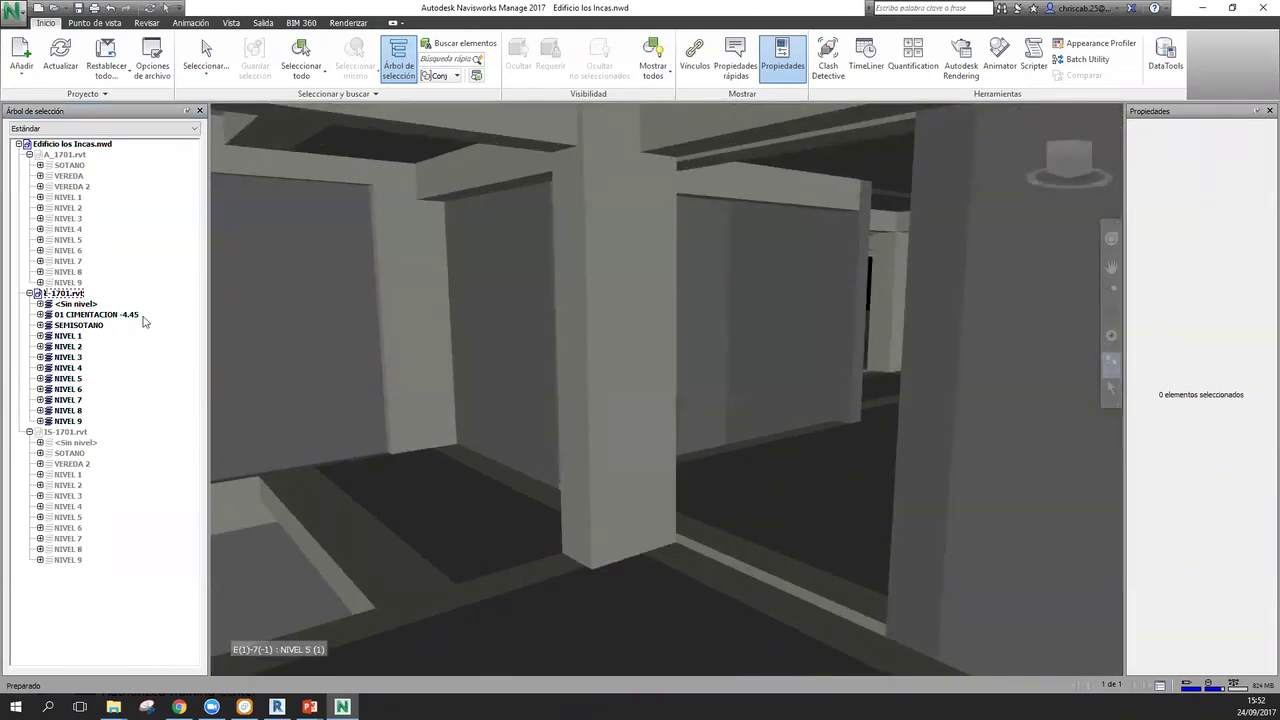
- Show the IS-1701.rvt model again and walk through NIVEL 5 toward its pipes
click(65, 432)
key(ctrl+h)
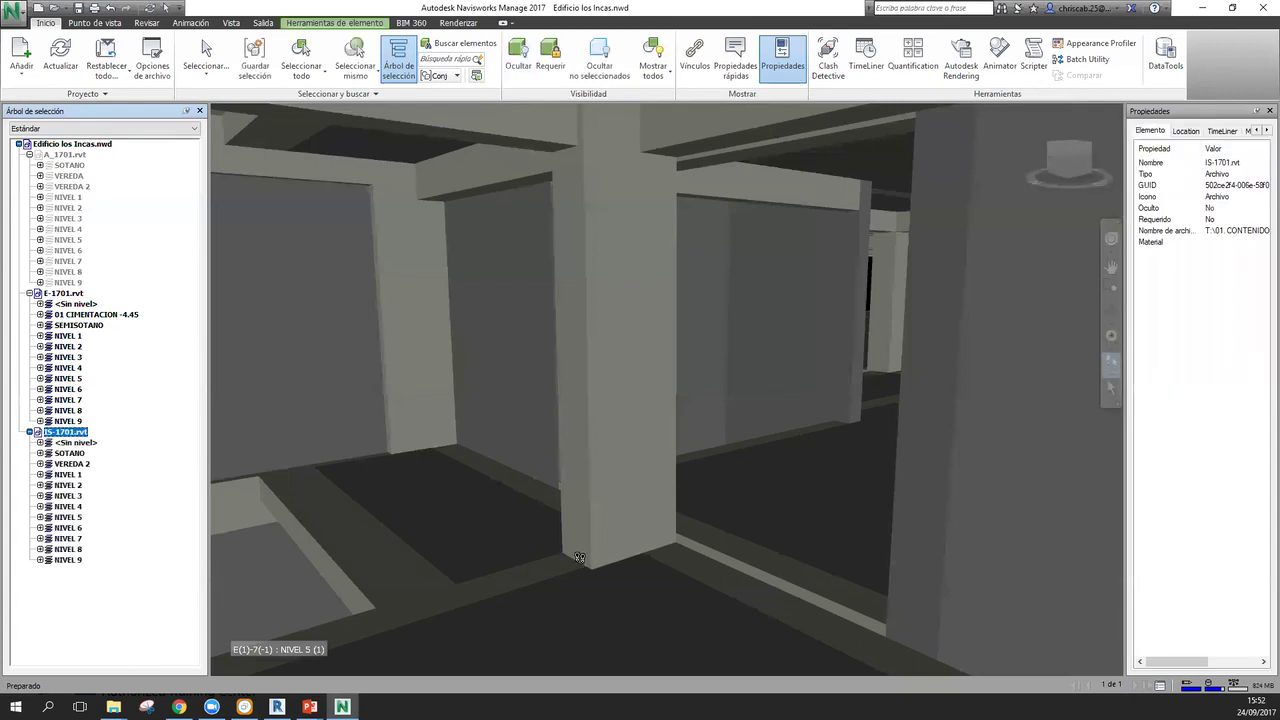
key(Escape)
drag(686, 490, 251, 353)
- Override the colour of the IS-1701.rvt model with green and walk among its pipes on NIVEL 5
click(65, 431)
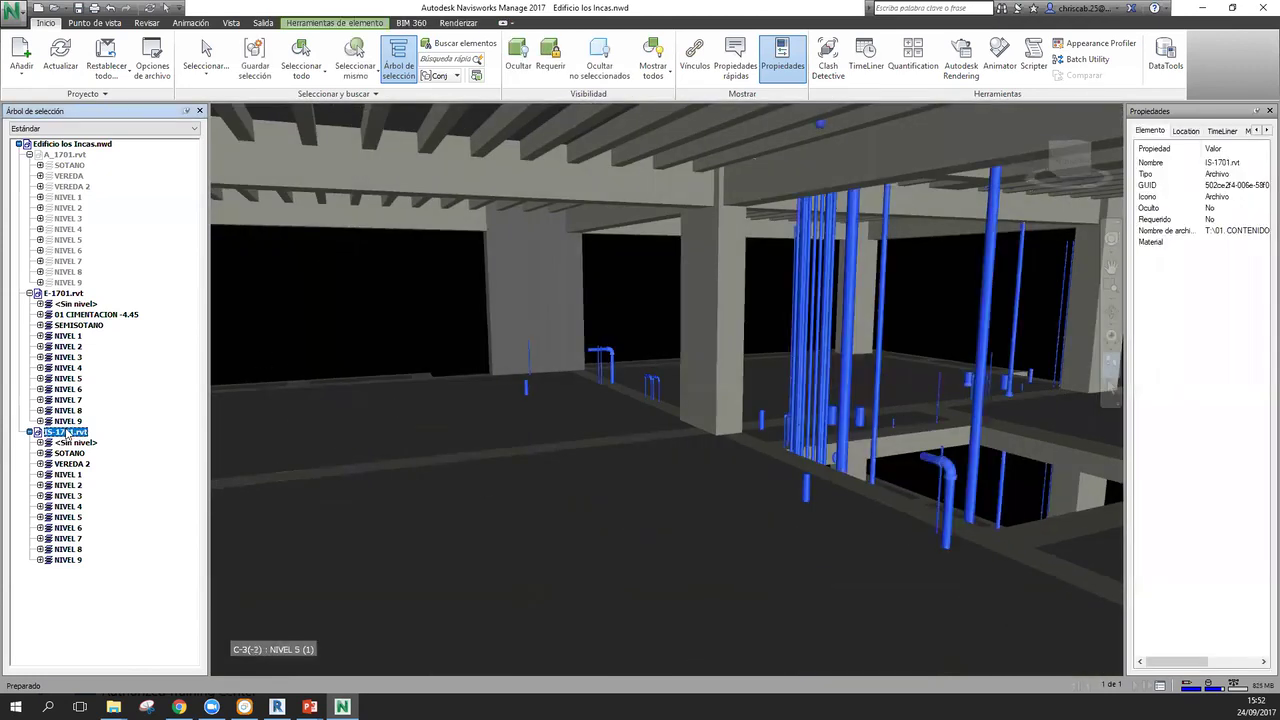
right_click(66, 431)
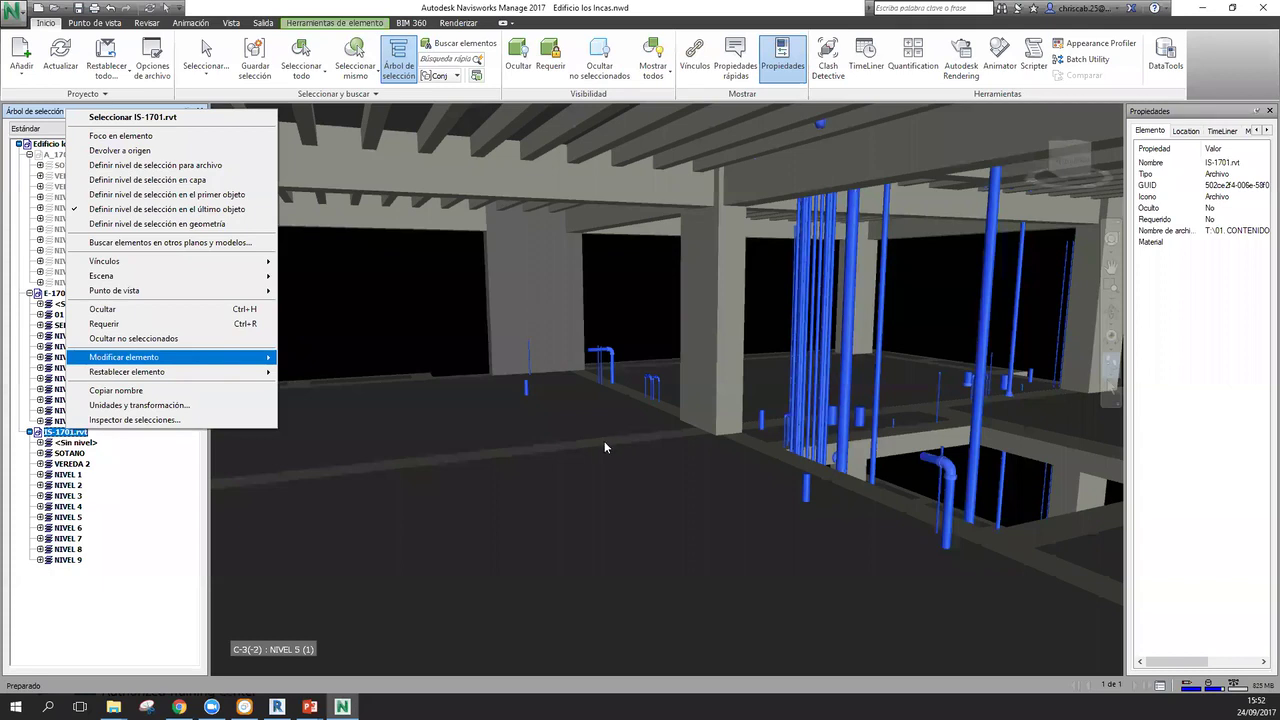
key(Escape)
key(Escape)
drag(906, 532, 860, 434)
drag(710, 430, 740, 387)
drag(602, 393, 807, 412)
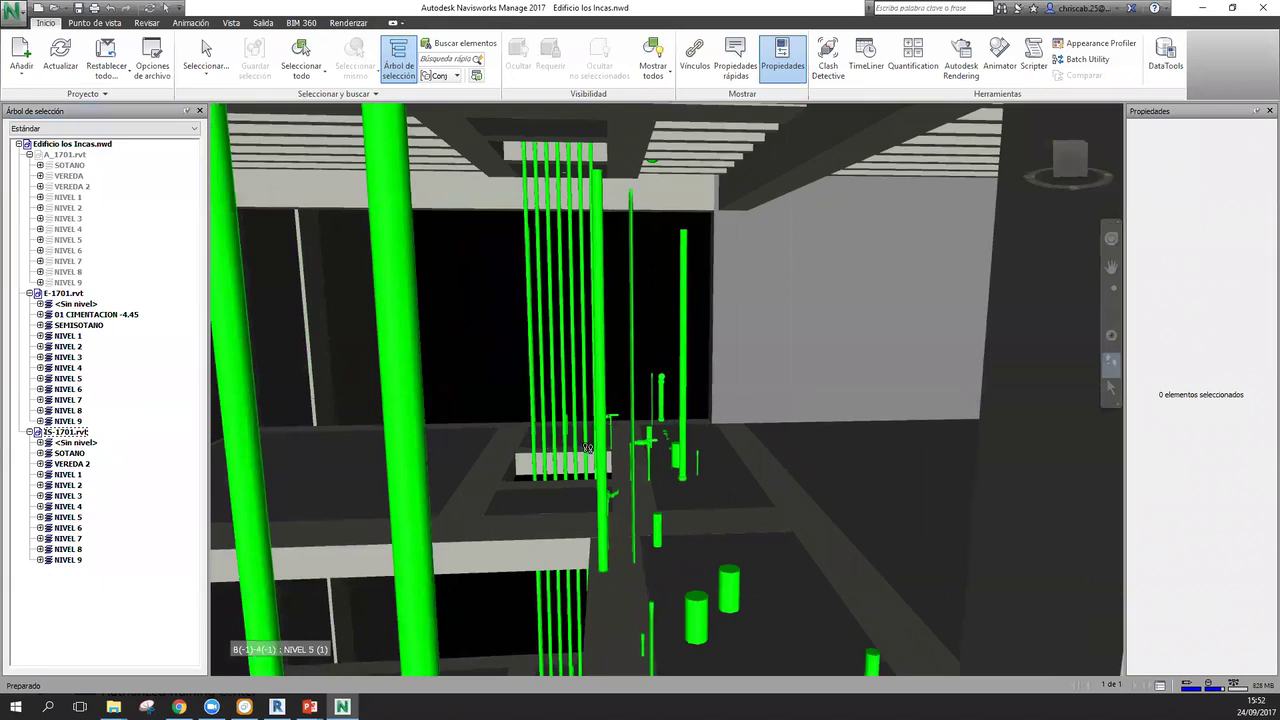
drag(588, 449, 274, 617)
drag(606, 444, 138, 262)
- Show the hidden A_1701.rvt architectural model again
click(70, 155)
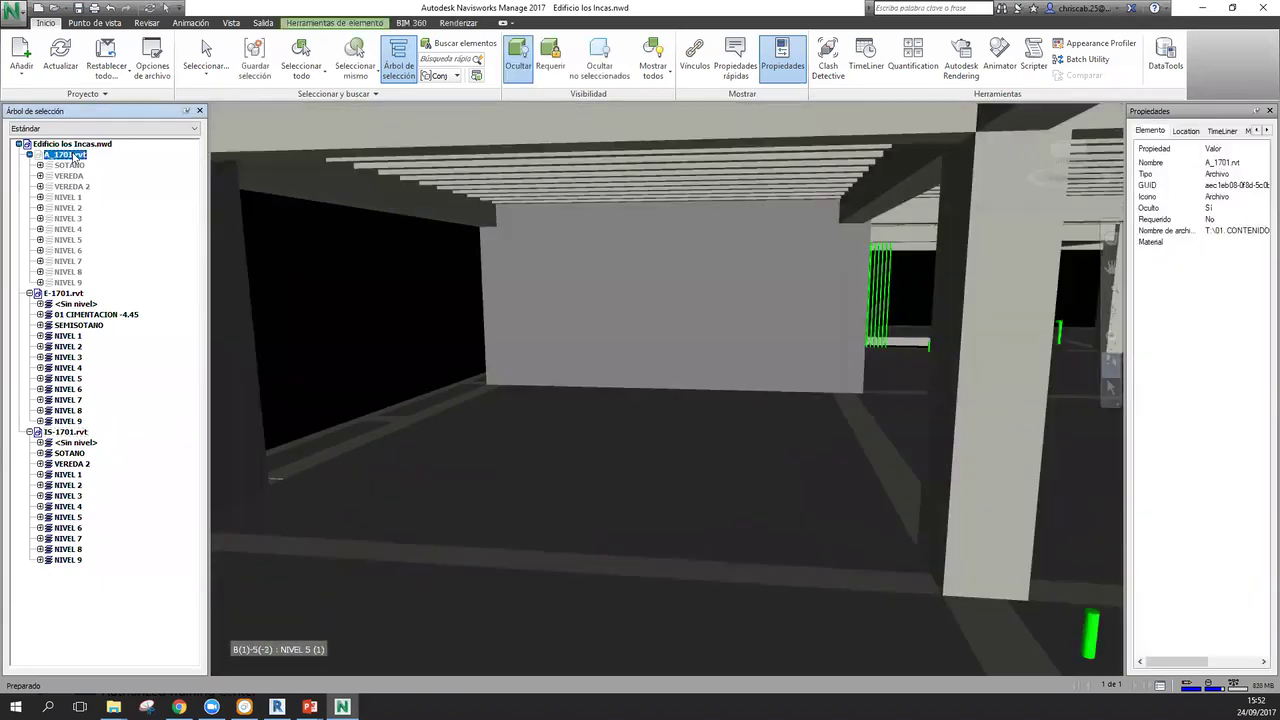
key(ctrl+h)
key(Escape)
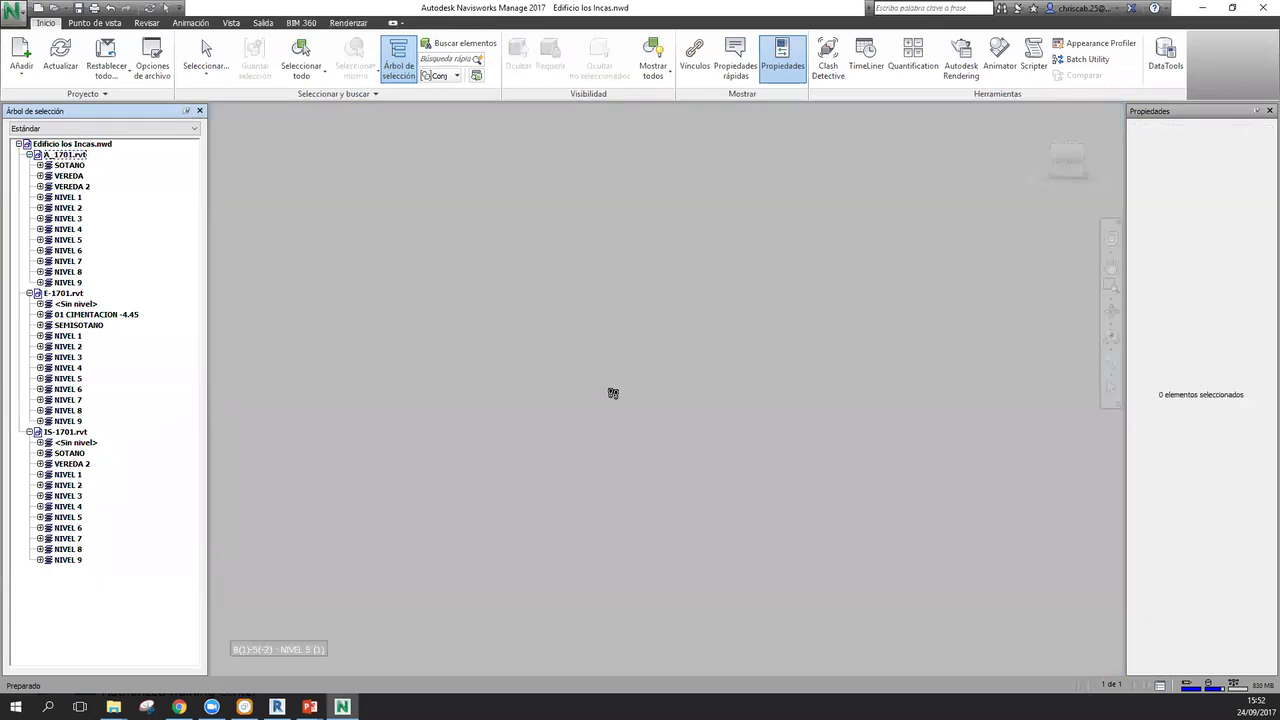
- Make the A_1701.rvt model semi-transparent and walk through NIVEL 5 to view the structure and pipes behind its walls
click(66, 155)
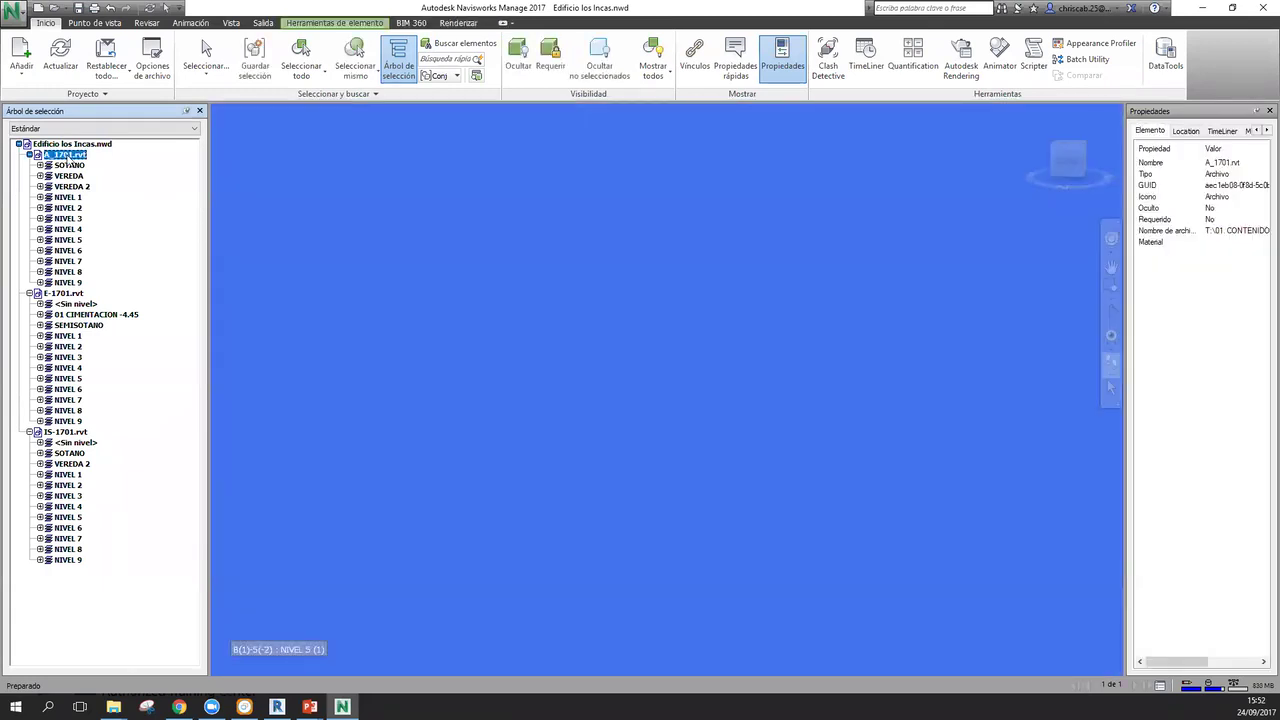
right_click(68, 158)
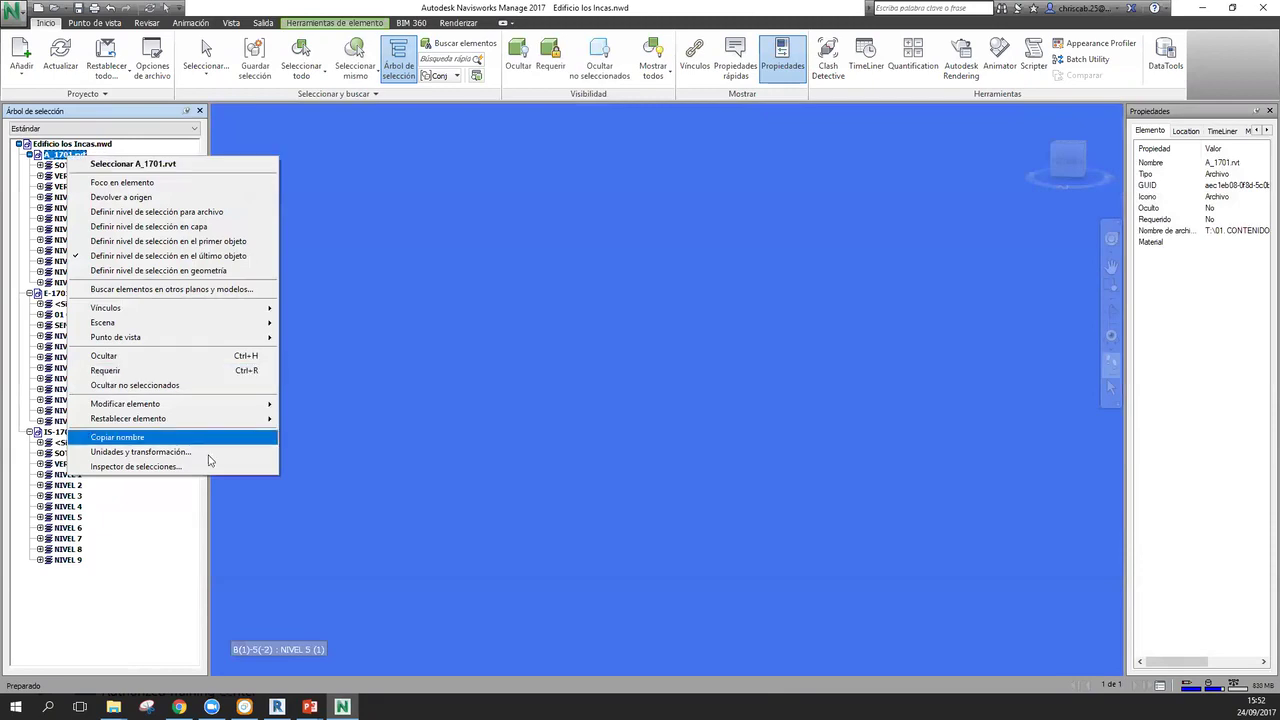
mouse_move(200, 413)
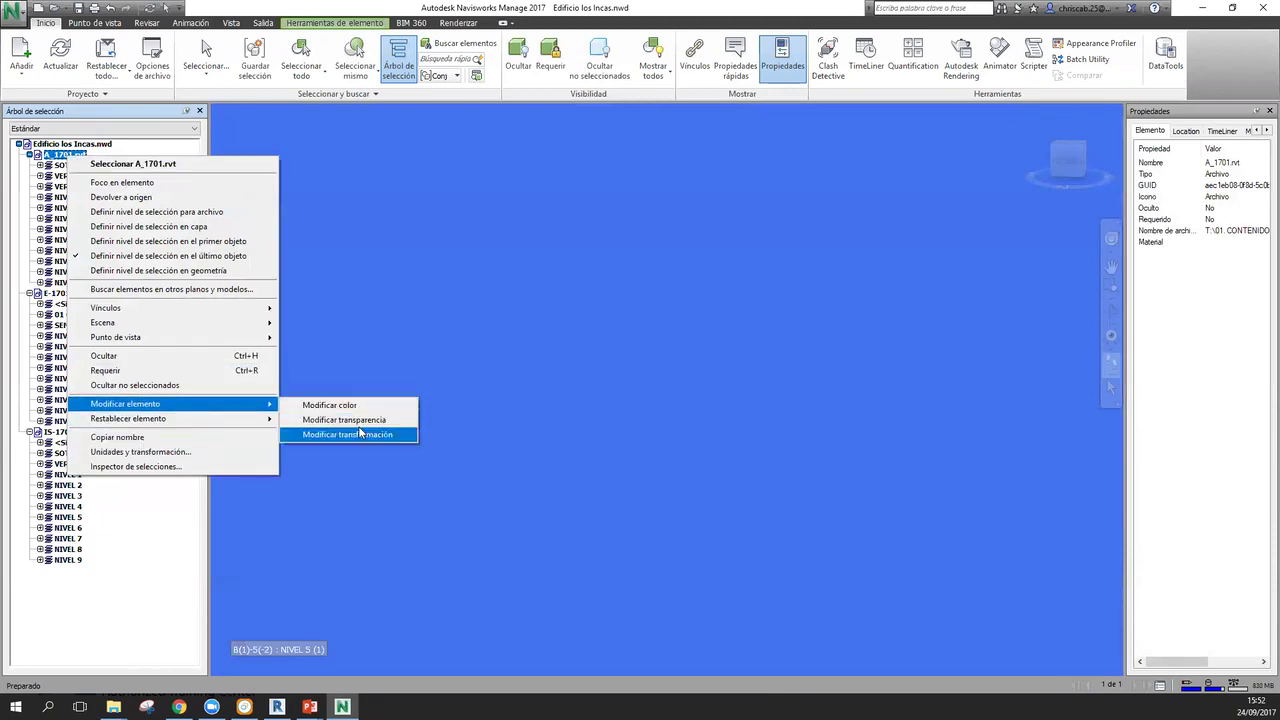
click(395, 419)
drag(563, 345, 687, 346)
click(607, 378)
key(Escape)
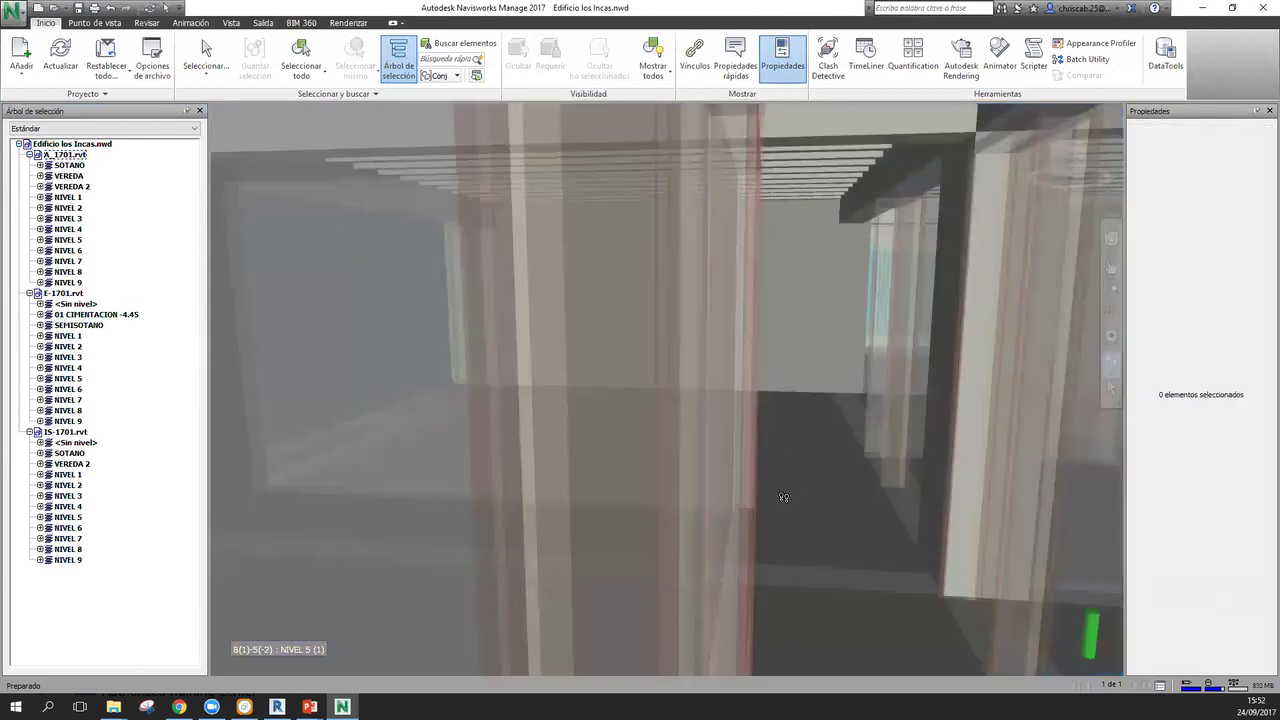
drag(953, 369, 537, 404)
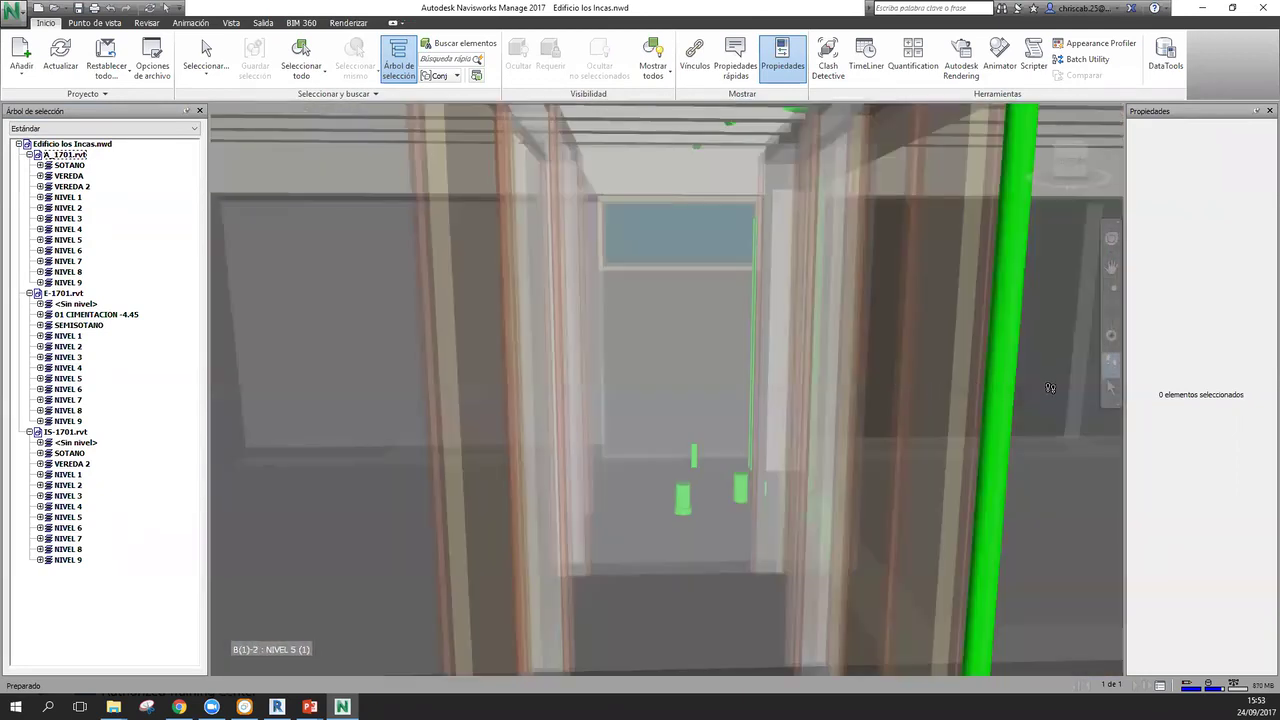
drag(1050, 388, 821, 416)
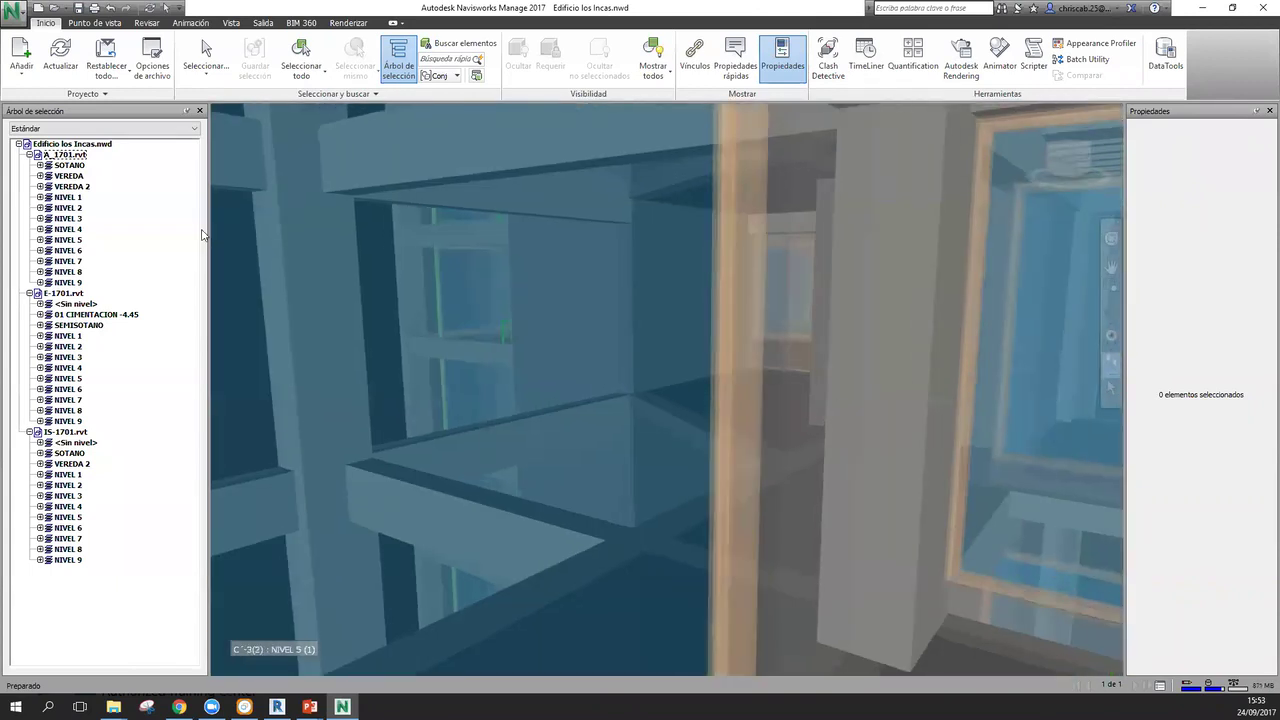
- Expand NIVEL 3 of the E-1701.rvt model and select its Armazón estructural category
click(64, 293)
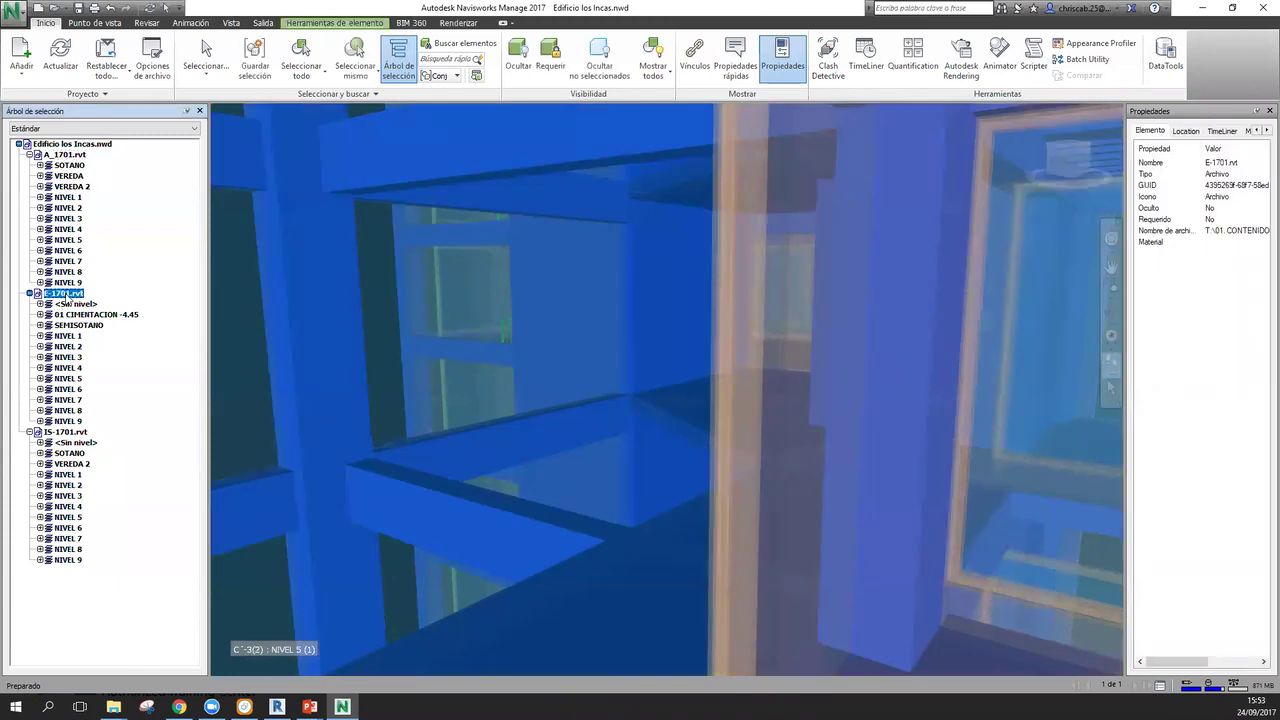
click(68, 357)
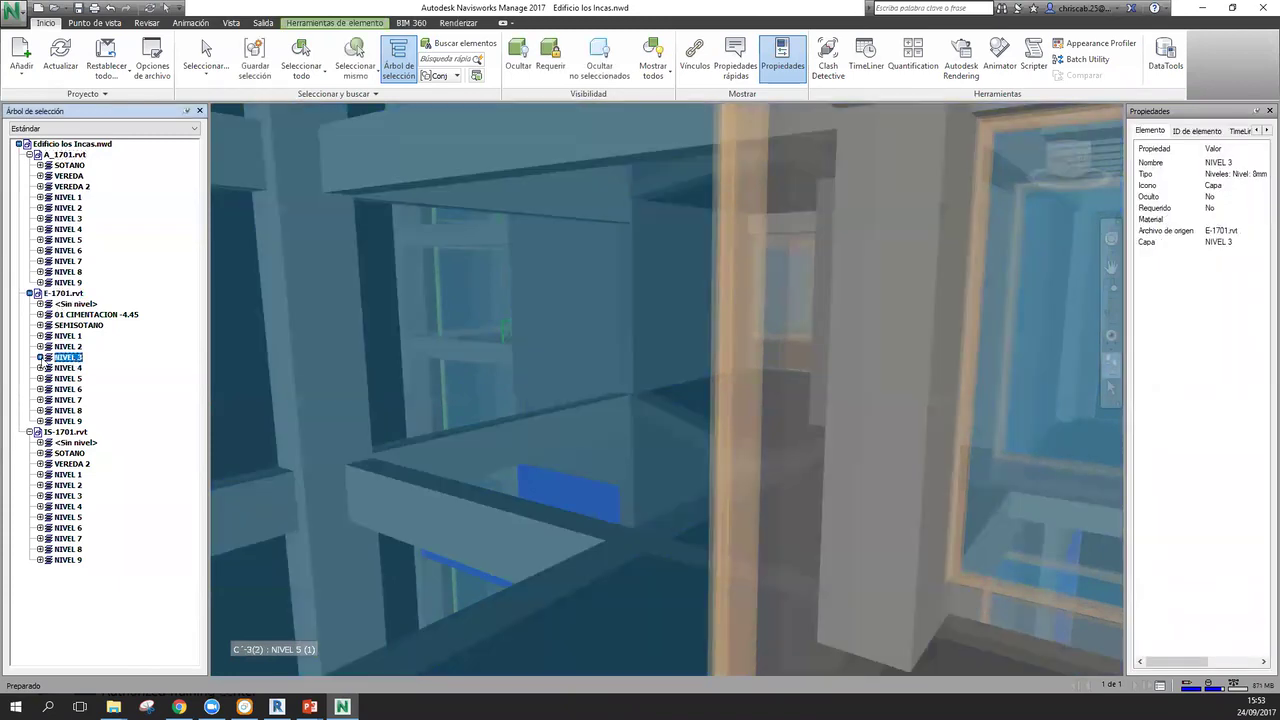
click(40, 357)
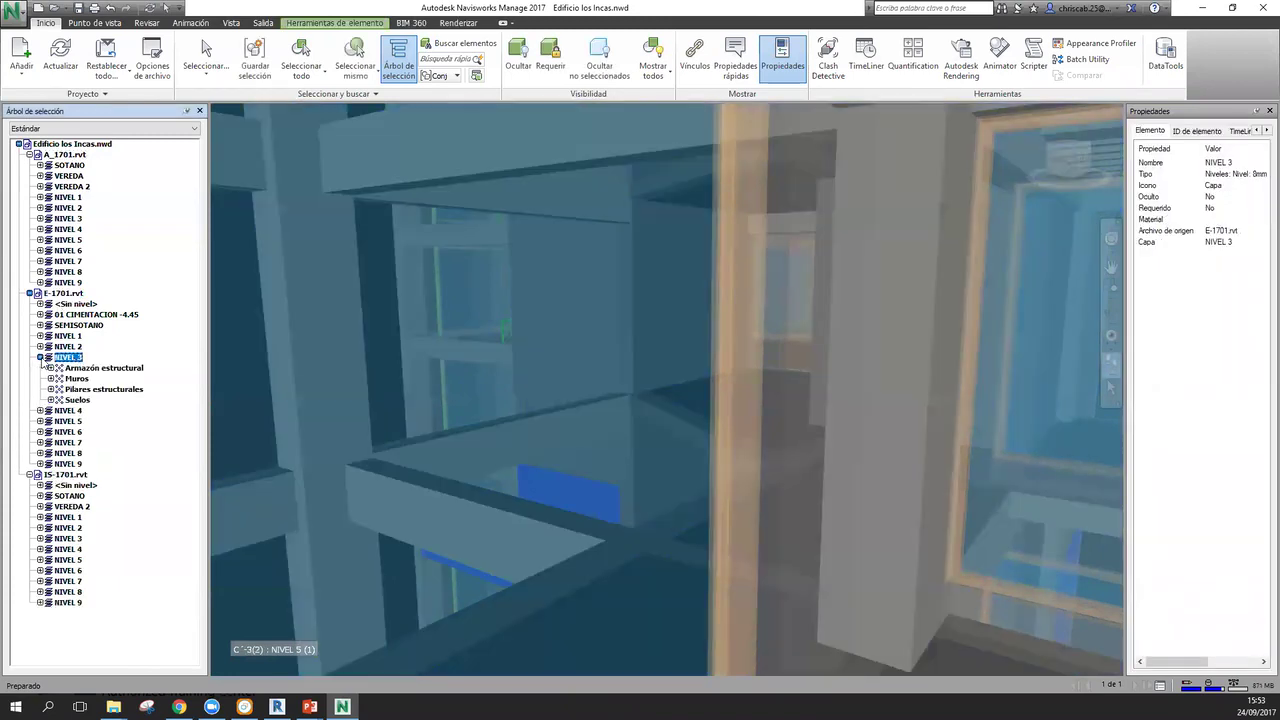
click(104, 368)
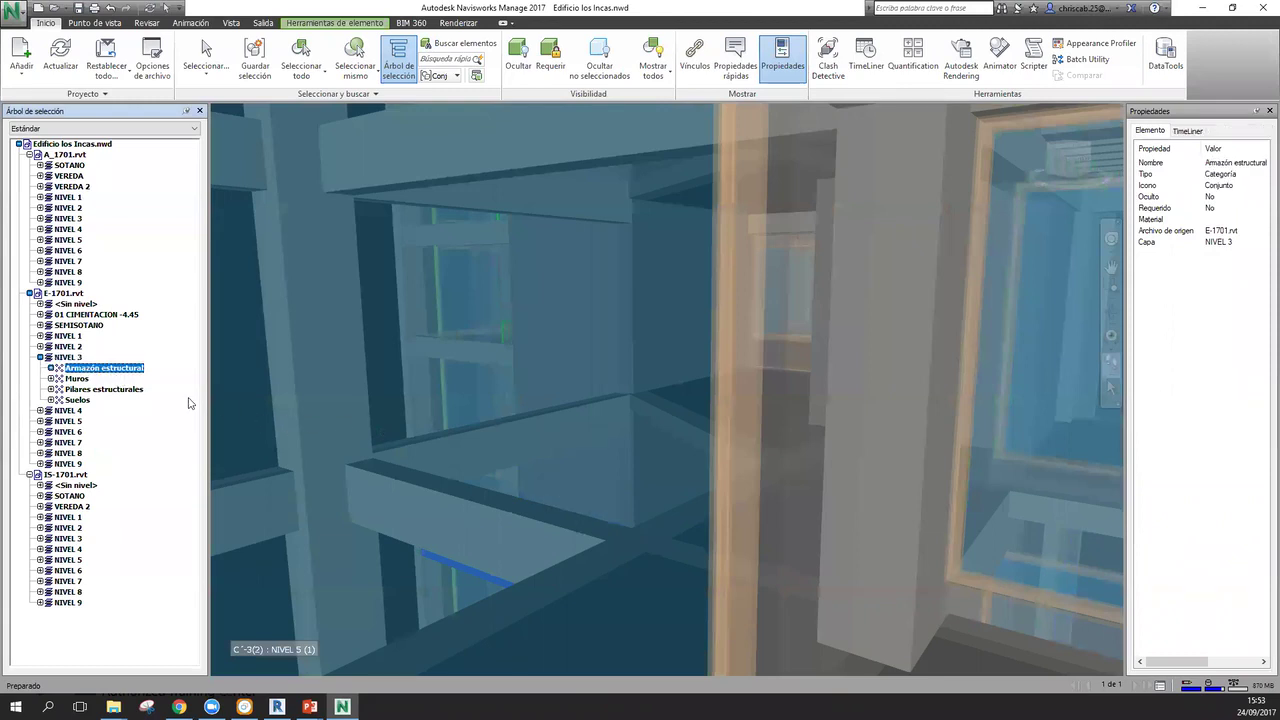
- Hide the A_1701.rvt architectural model and clear the selection
click(64, 155)
key(ctrl+h)
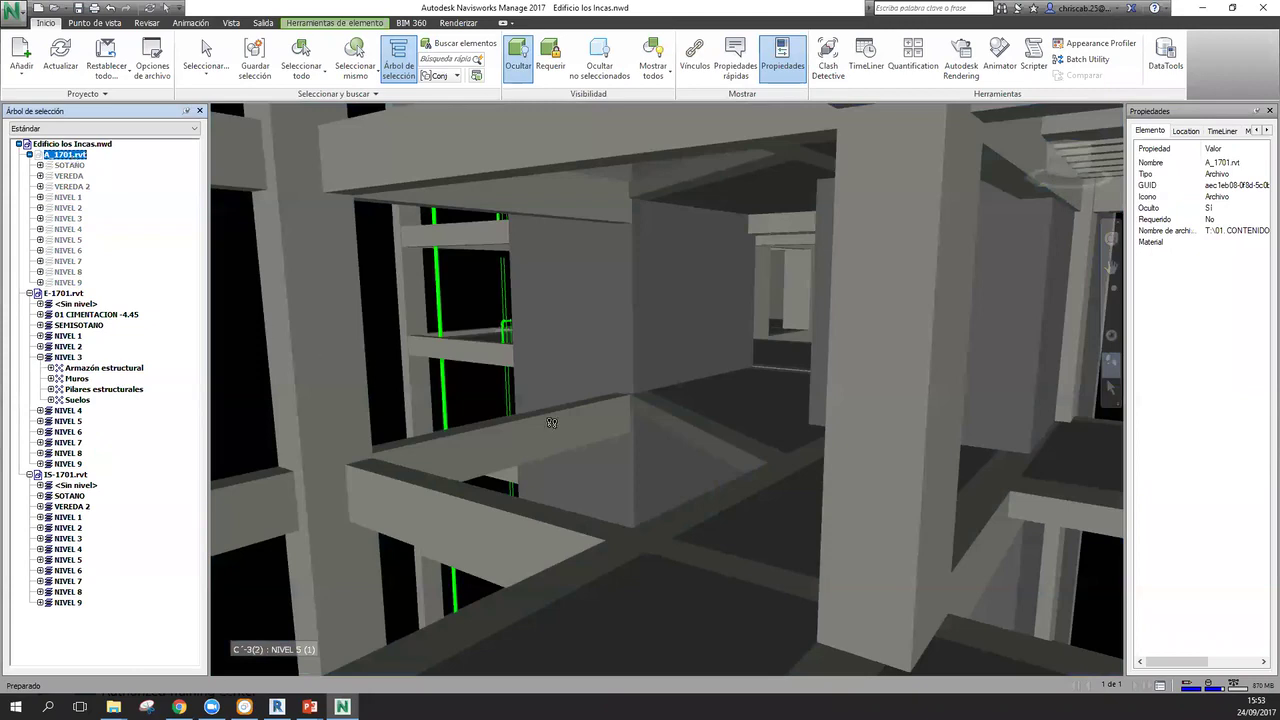
key(Escape)
- Select the large foreground column of NIVEL 5 in the model and widen the area showing its properties
click(946, 392)
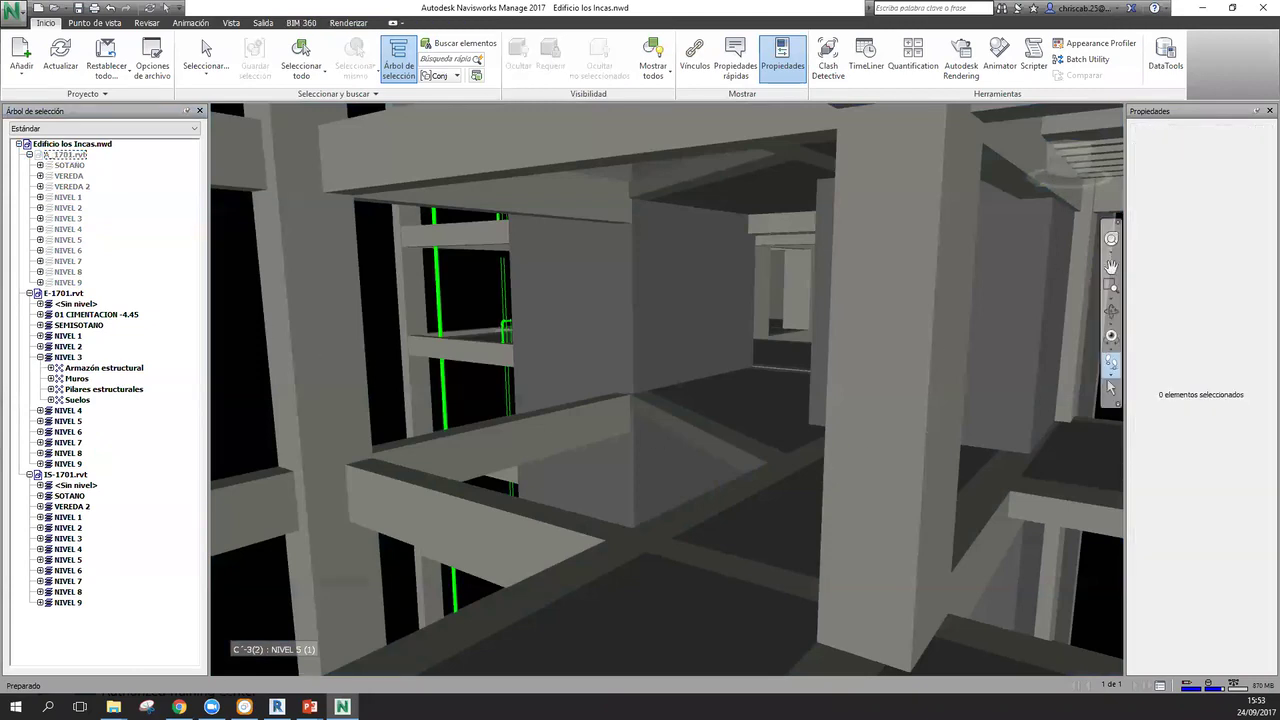
click(1110, 388)
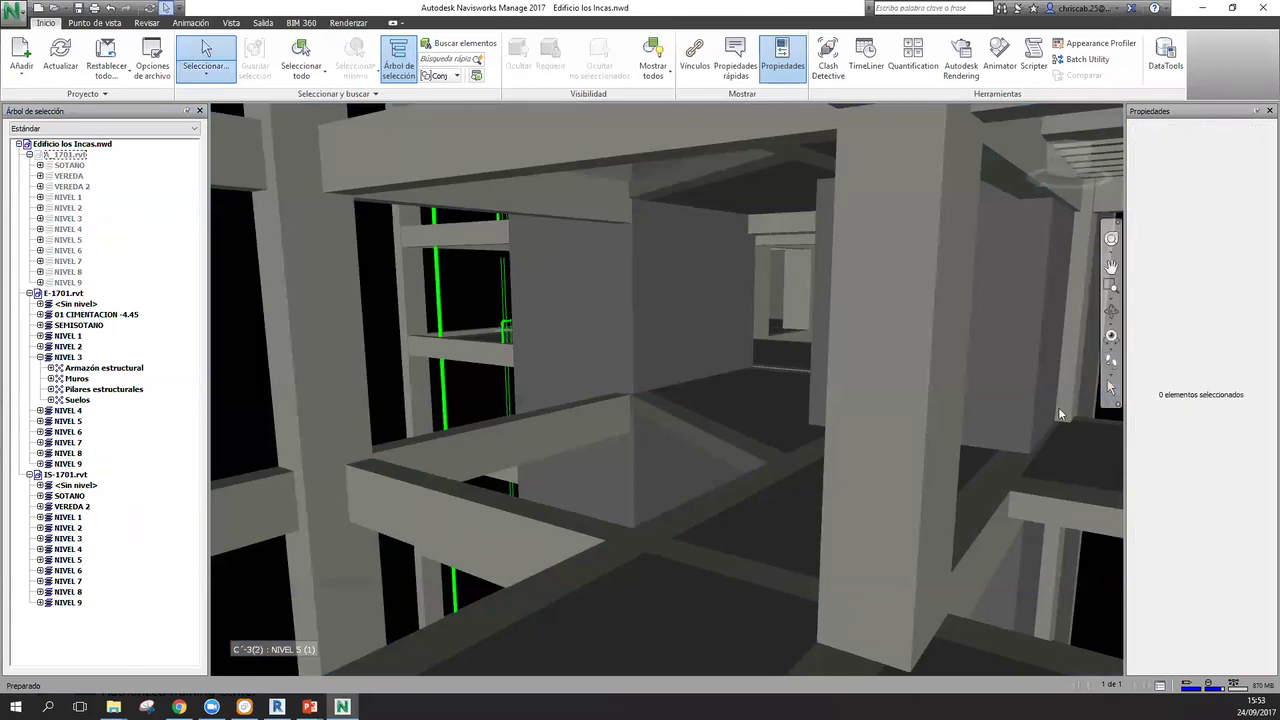
click(924, 388)
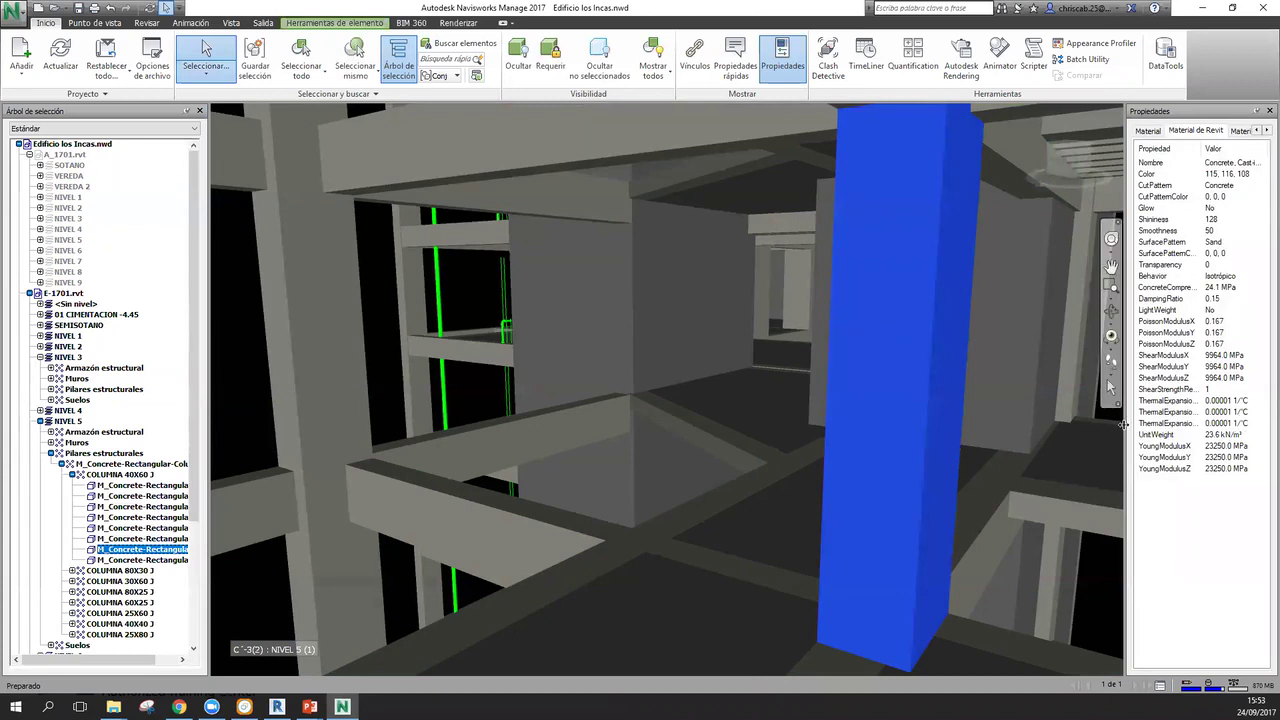
drag(1125, 413, 1024, 413)
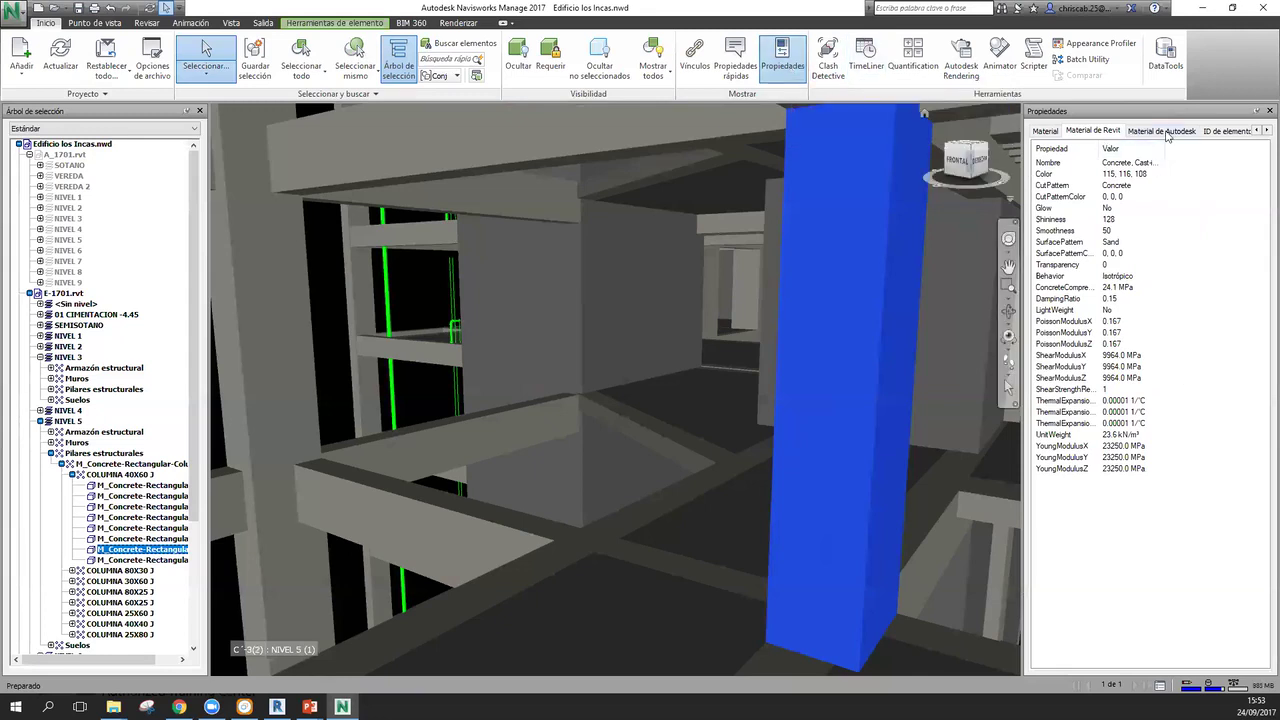
- Look through all property categories of the selected column and show its Elemento data
click(1264, 131)
click(1264, 131)
click(1264, 131)
click(1264, 131)
click(1264, 131)
click(1264, 131)
click(1264, 131)
click(1255, 131)
click(1255, 131)
click(1255, 131)
click(1255, 131)
click(1255, 131)
click(1255, 131)
click(1255, 131)
click(1255, 131)
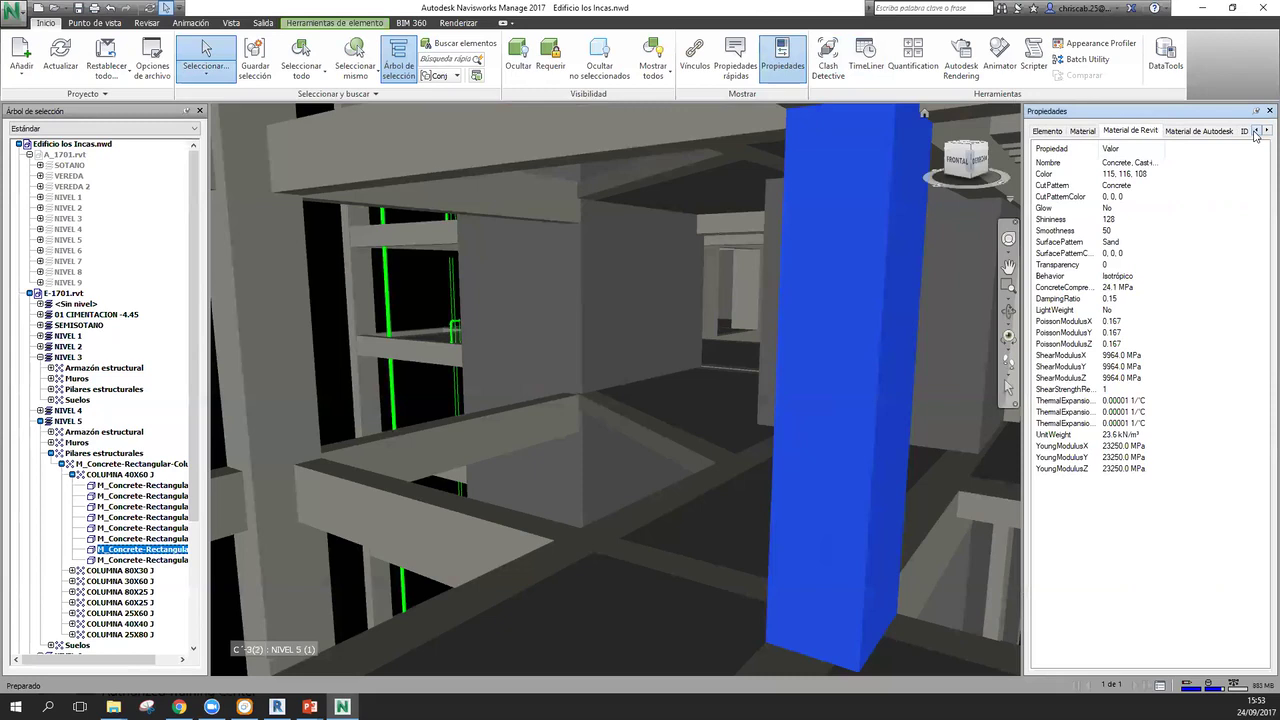
click(1045, 131)
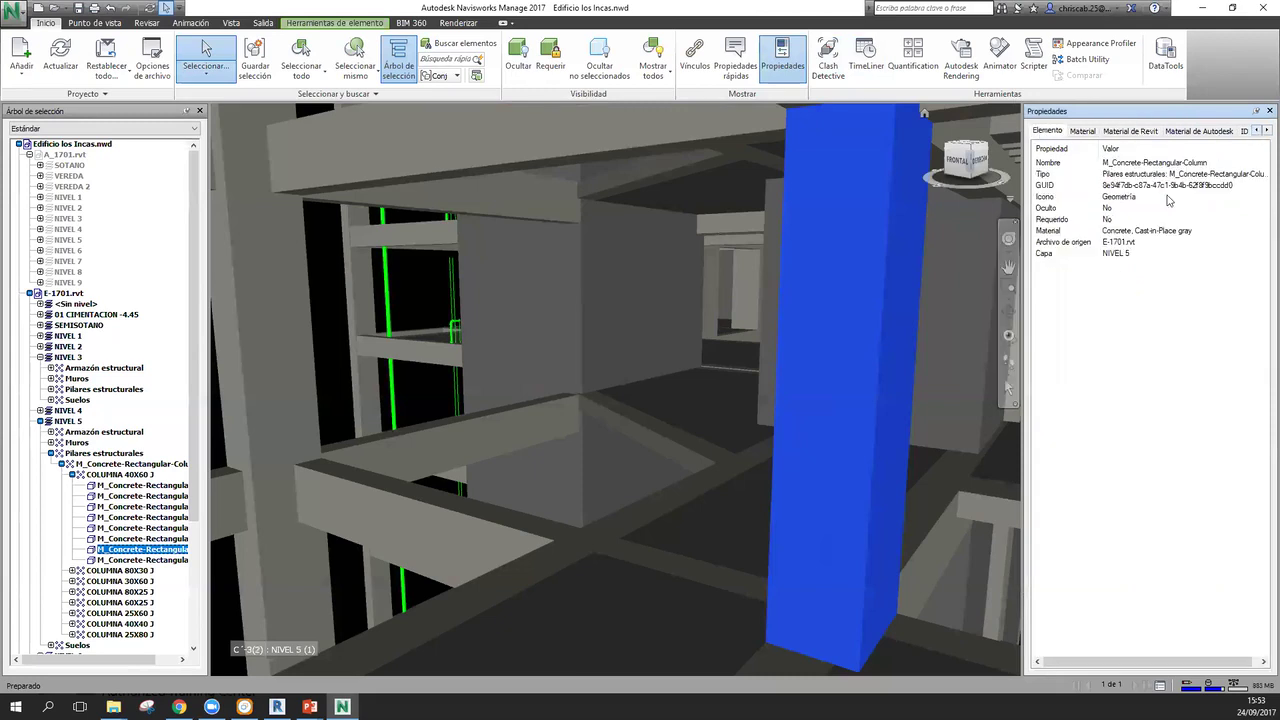
- Select a beam on NIVEL 5, extend the selection to that level's whole Armazón estructural category, and collapse NIVEL 5
click(646, 443)
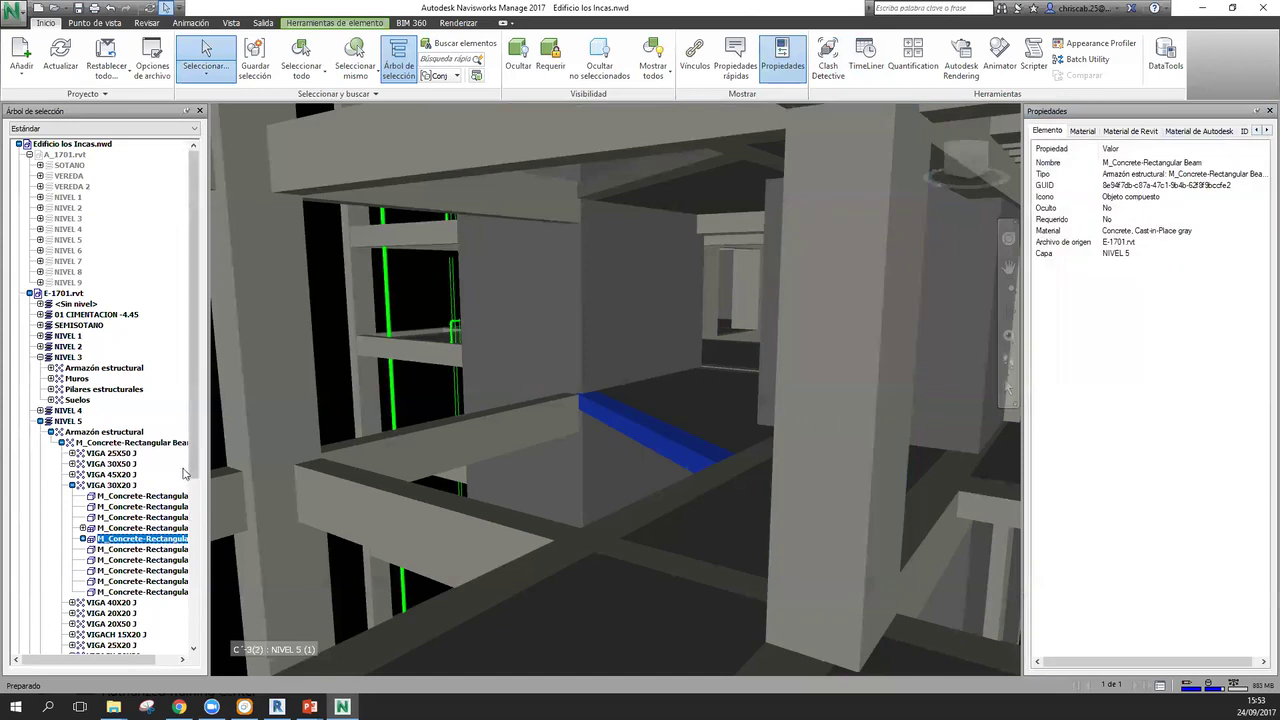
click(95, 432)
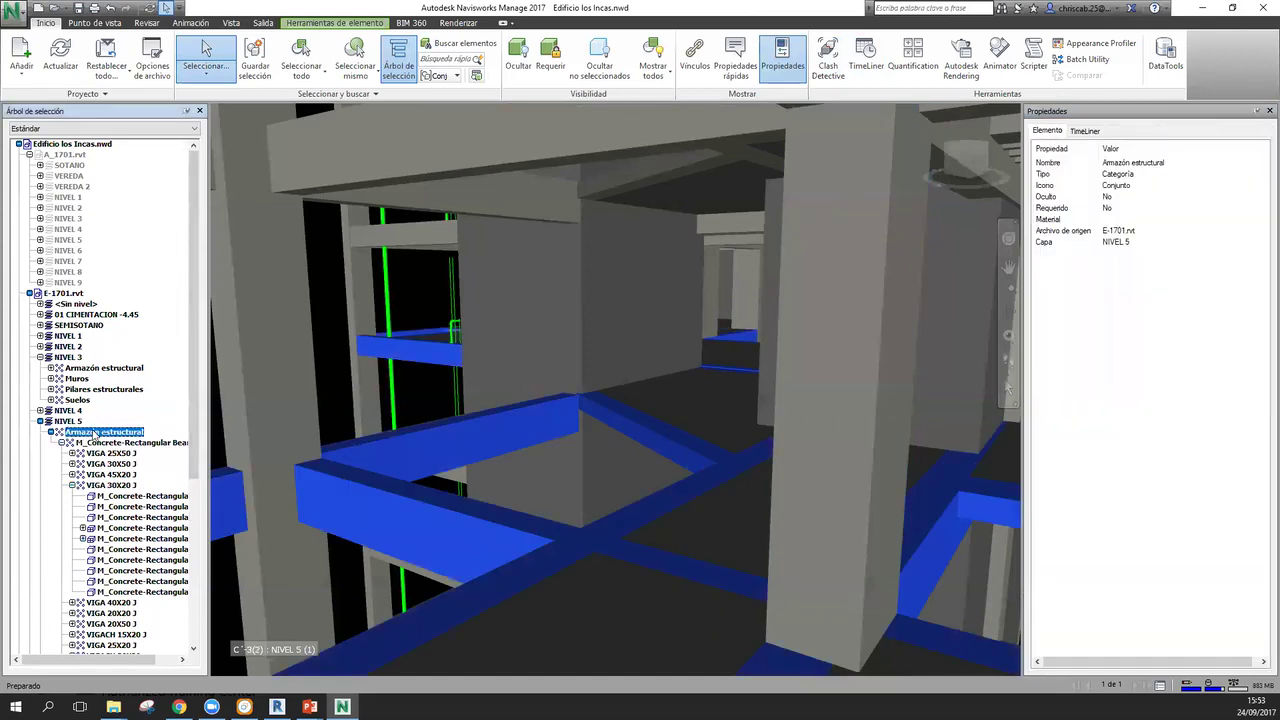
click(40, 421)
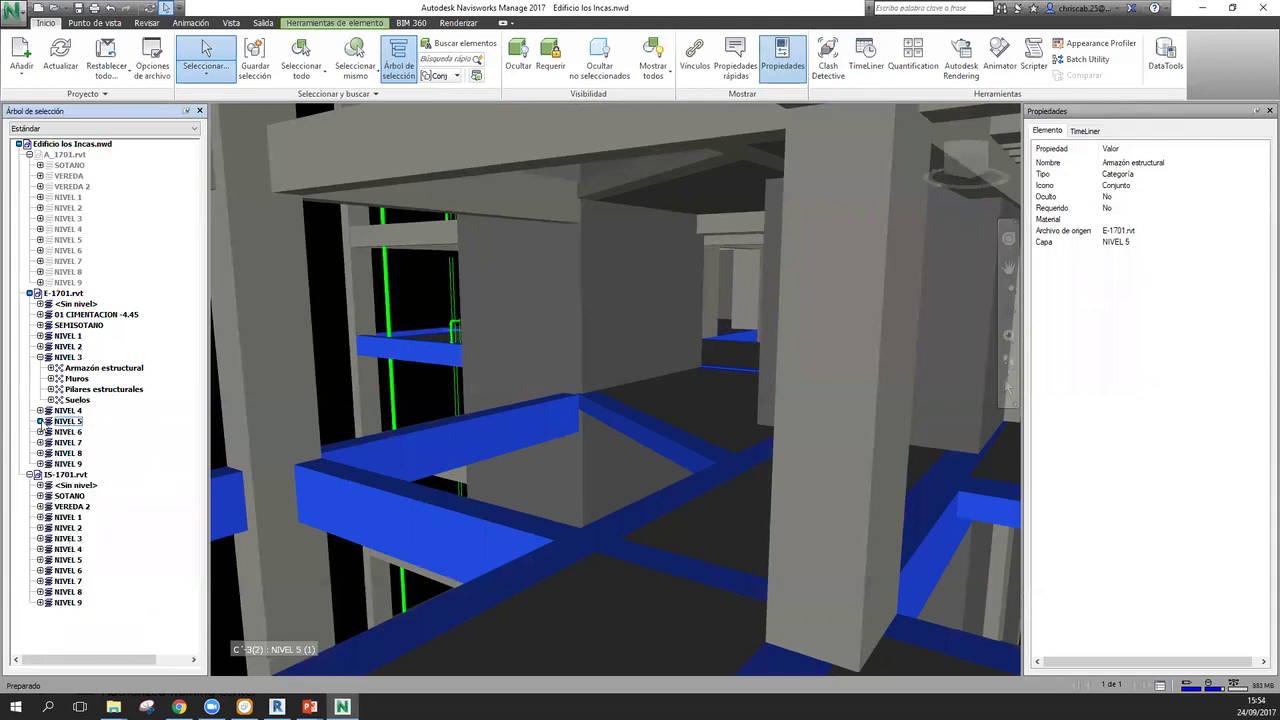
- Override the colour of the Armazón estructural category in NIVEL 6 of E-1701.rvt with orange and clear the selection
click(70, 432)
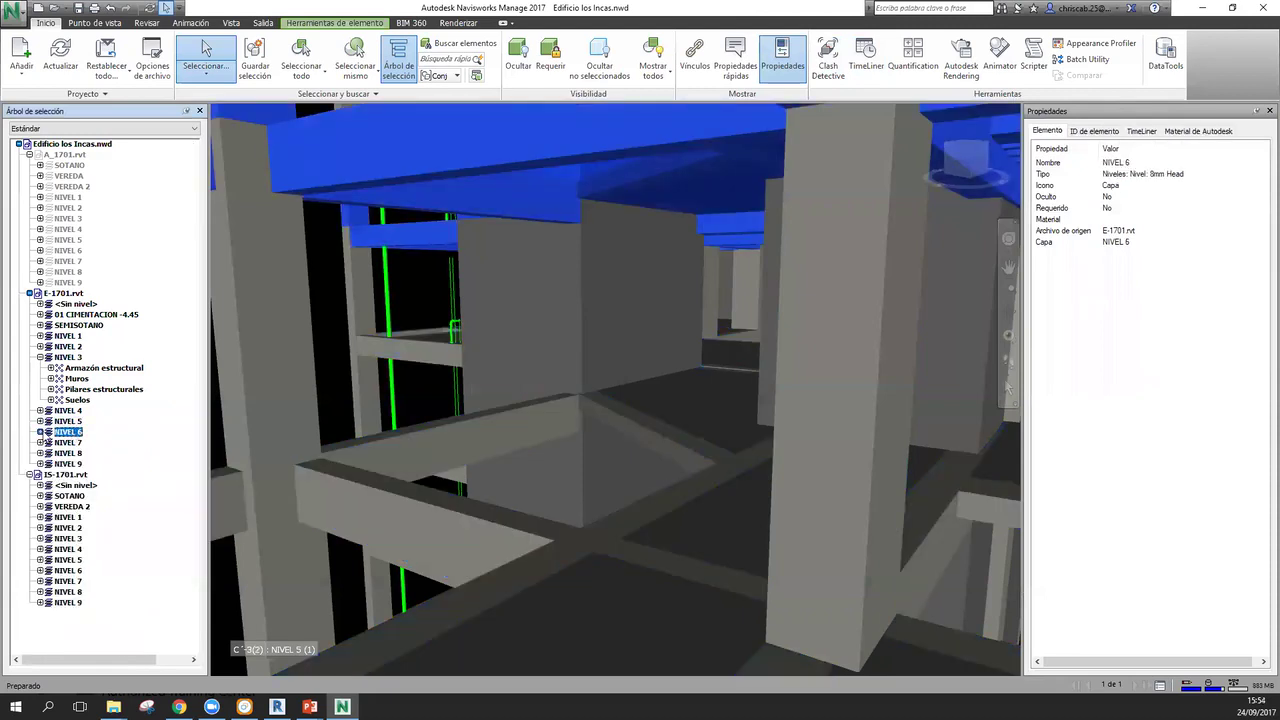
click(40, 432)
click(88, 442)
right_click(84, 444)
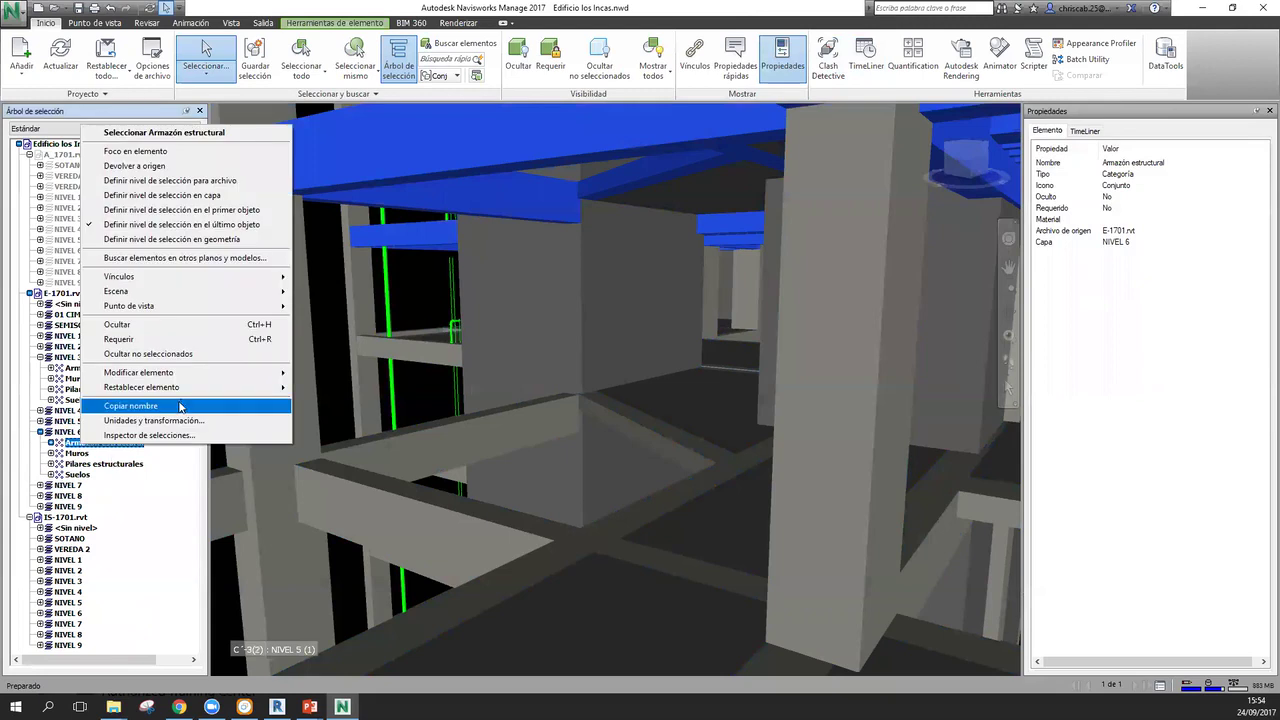
mouse_move(195, 373)
click(343, 373)
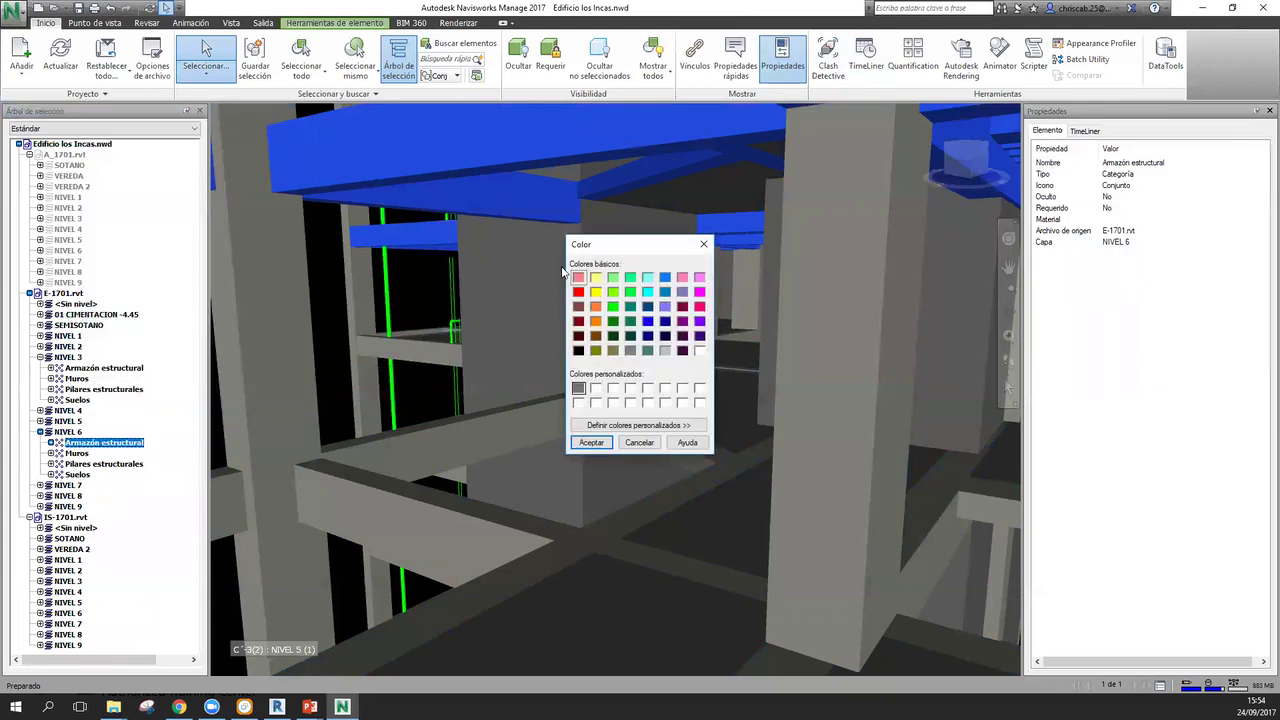
click(597, 320)
click(590, 443)
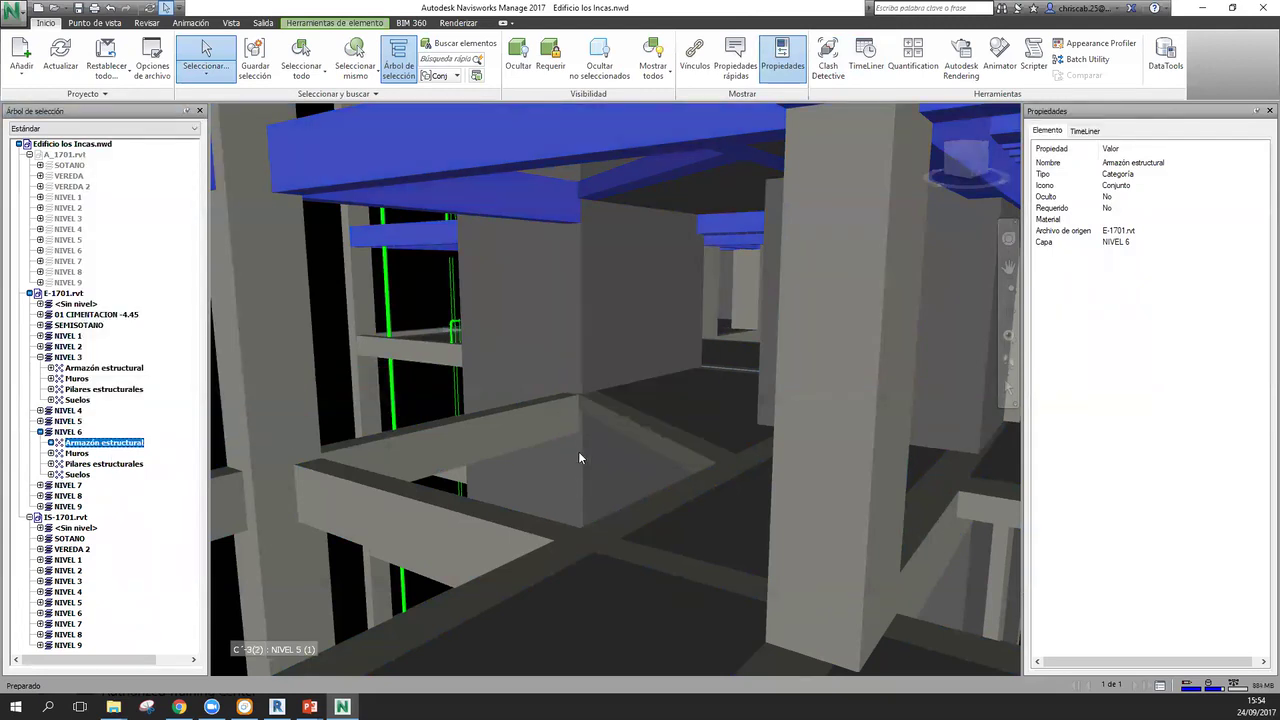
key(Escape)
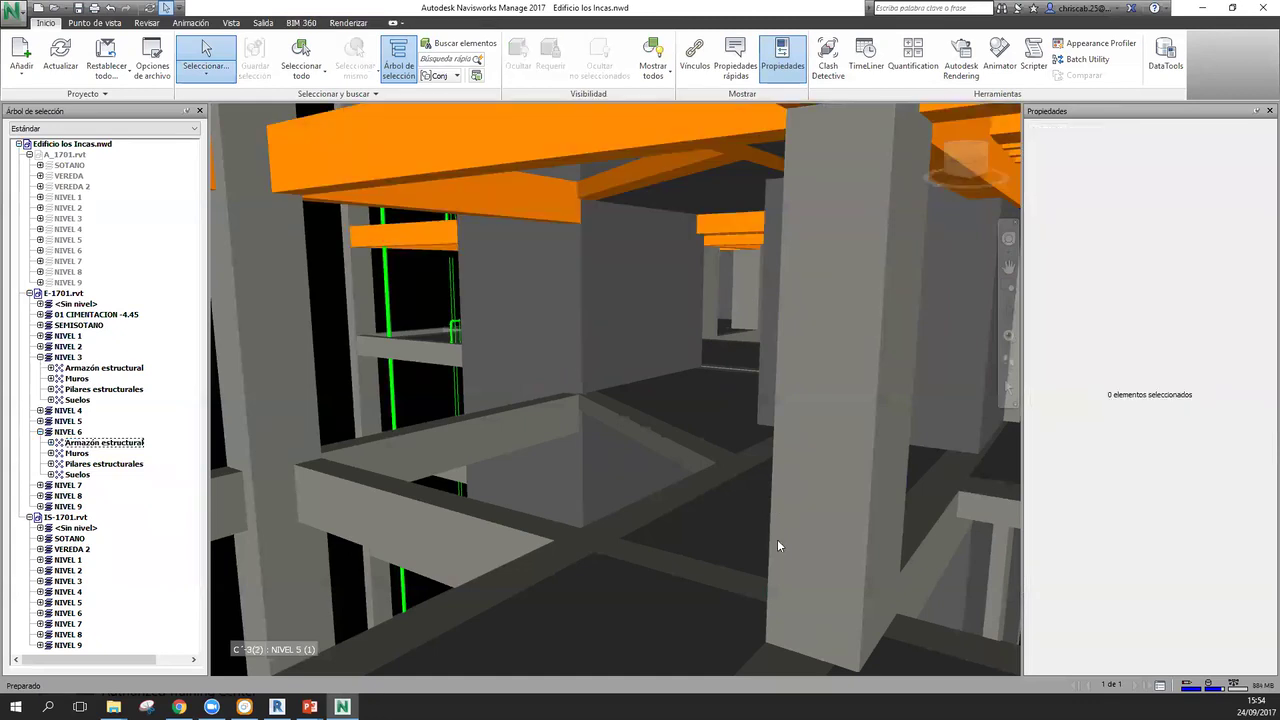
- Walk through NIVEL 5 to view the orange beams overhead together with the columns and green pipes
click(1008, 360)
drag(826, 380, 826, 349)
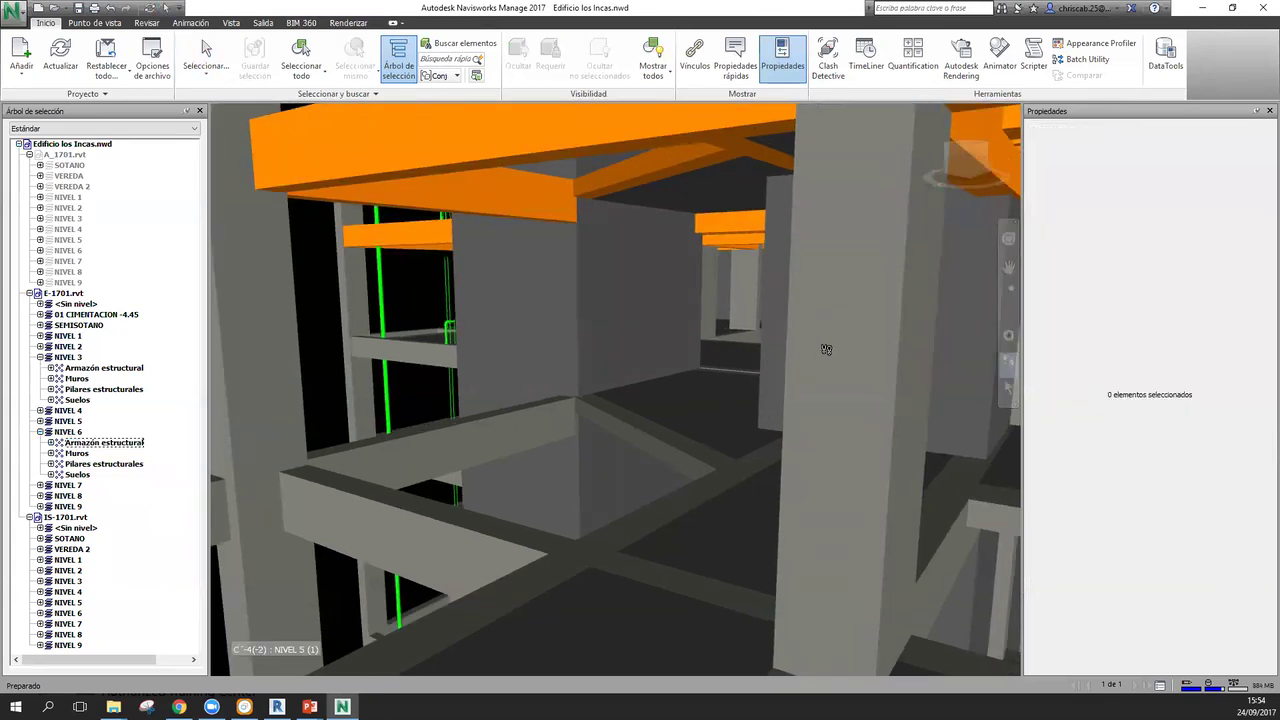
drag(631, 335, 780, 325)
drag(622, 367, 546, 359)
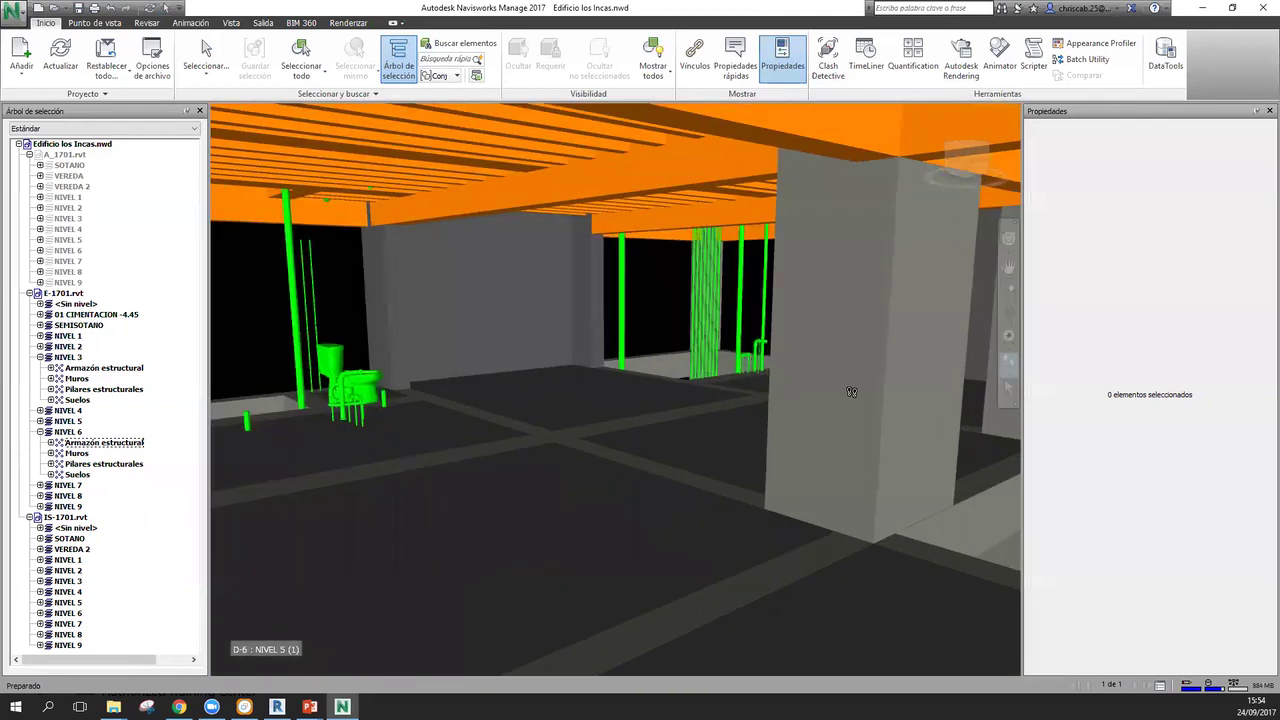
drag(583, 387, 744, 373)
- Select E-1701.rvt, its NIVEL 6 and that level's Armazón estructural category in turn, expand the category down to its beam family, and clear the selection
click(63, 293)
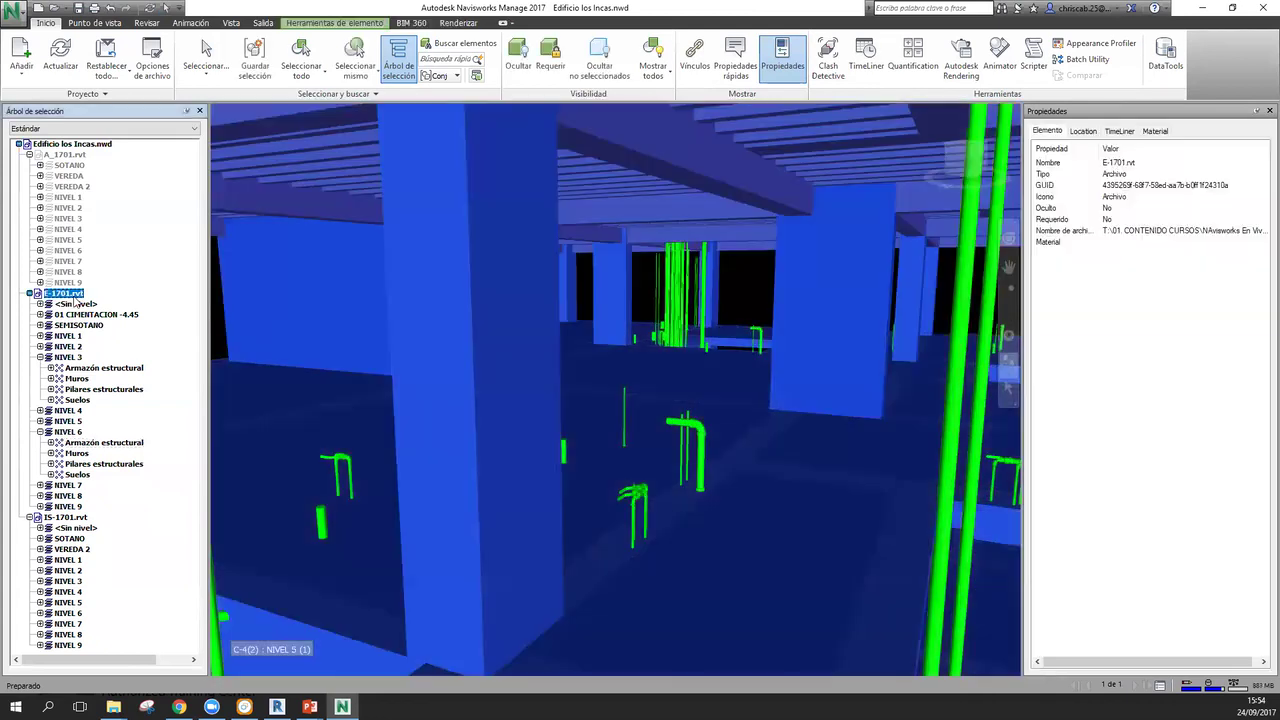
click(68, 432)
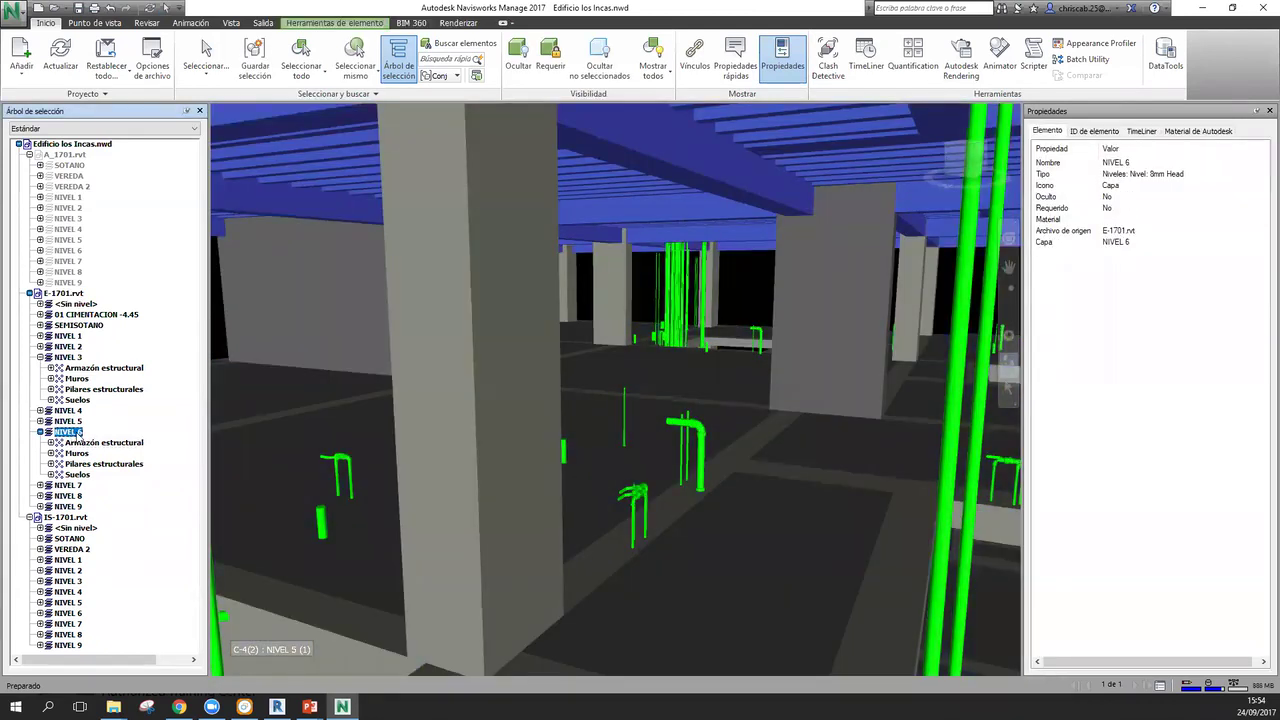
click(103, 442)
double_click(91, 447)
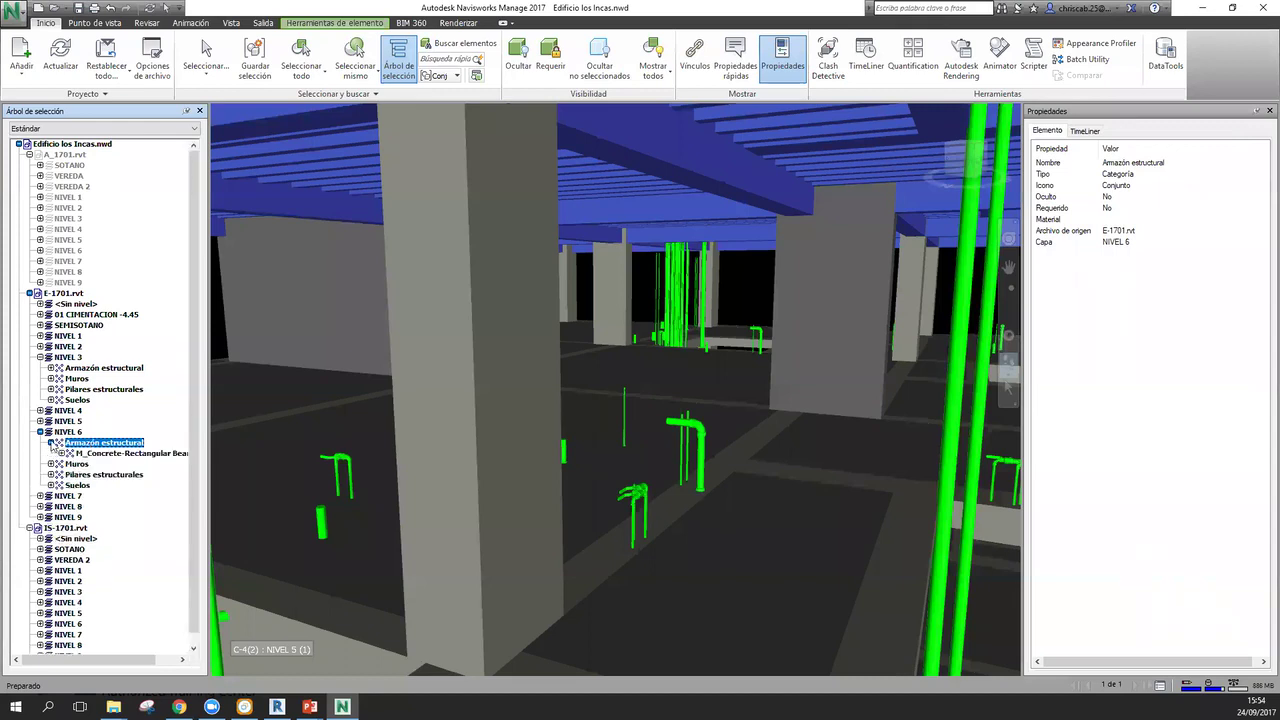
click(97, 455)
key(Escape)
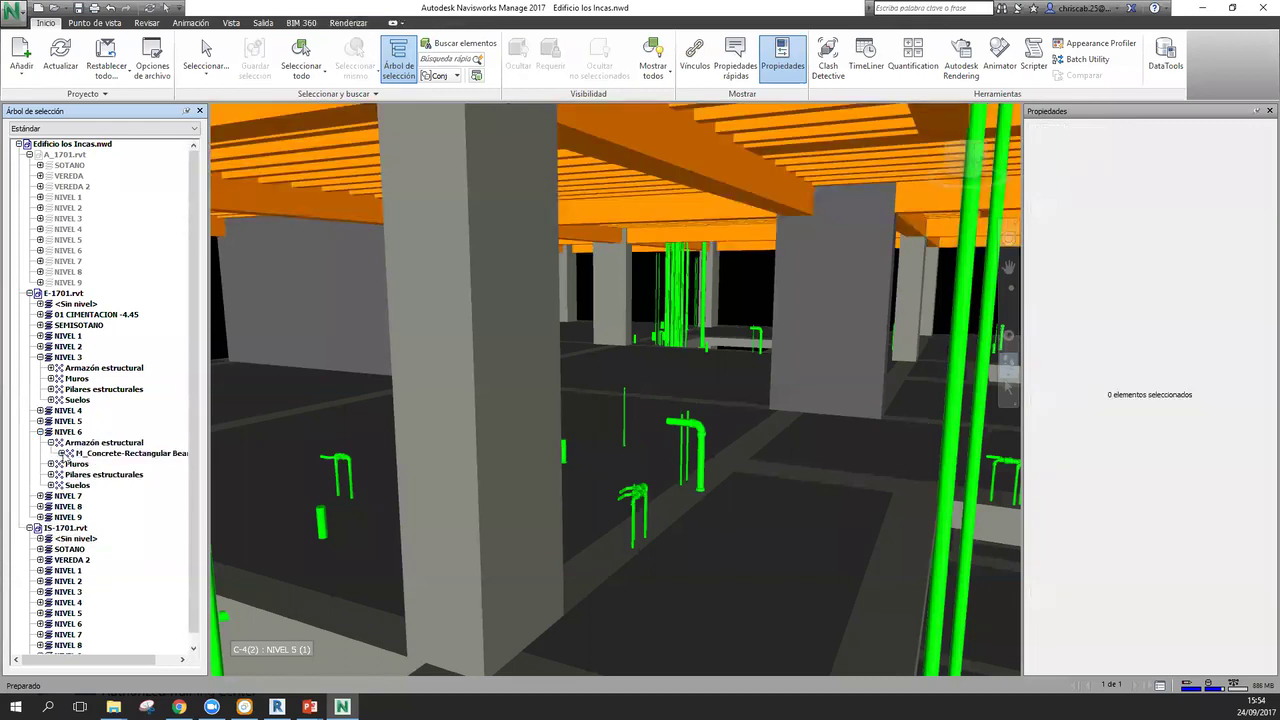
- Expand the M_Concrete-Rectangular Beam family in NIVEL 6, go through its beam types down to VIGACH 30X20, and clear the selection
click(62, 453)
click(108, 465)
click(120, 486)
click(123, 518)
click(126, 540)
key(Escape)
click(115, 561)
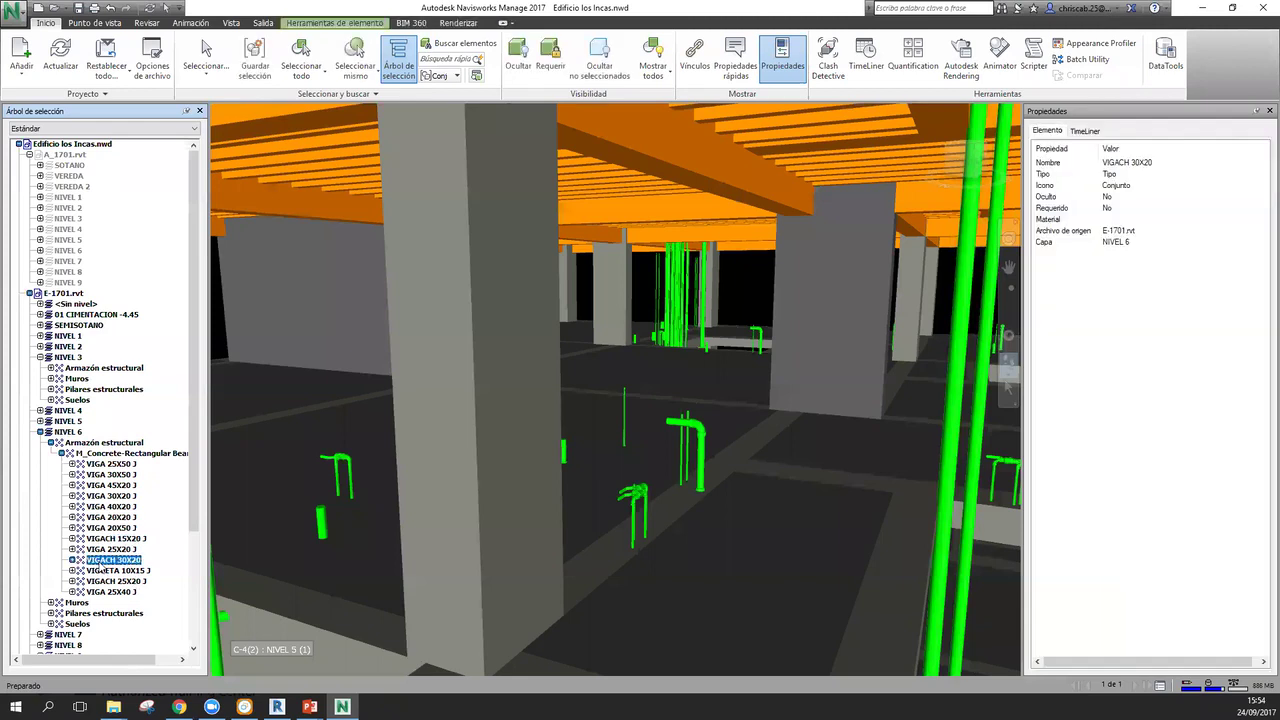
key(Escape)
- List the individual beams of type VIGACH 30X20 and widen the selection tree to read their full names, leaving nothing selected
click(72, 560)
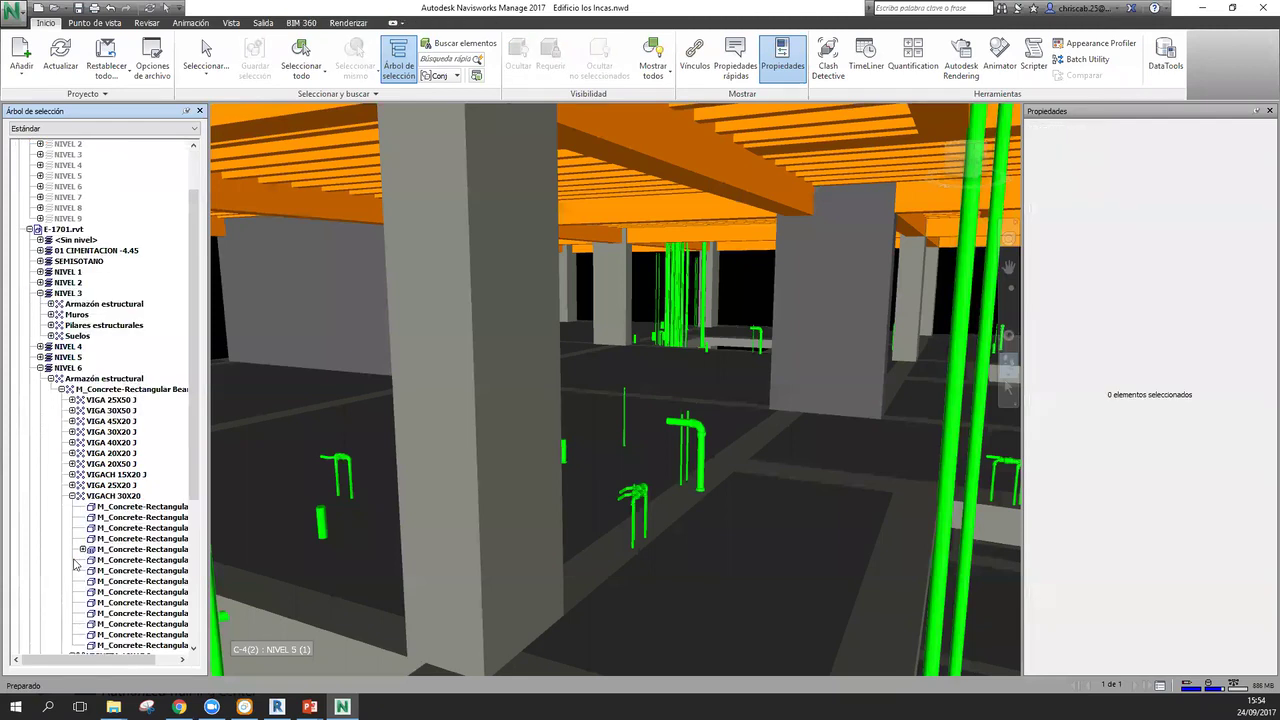
click(148, 507)
drag(207, 513, 334, 507)
click(182, 552)
key(Escape)
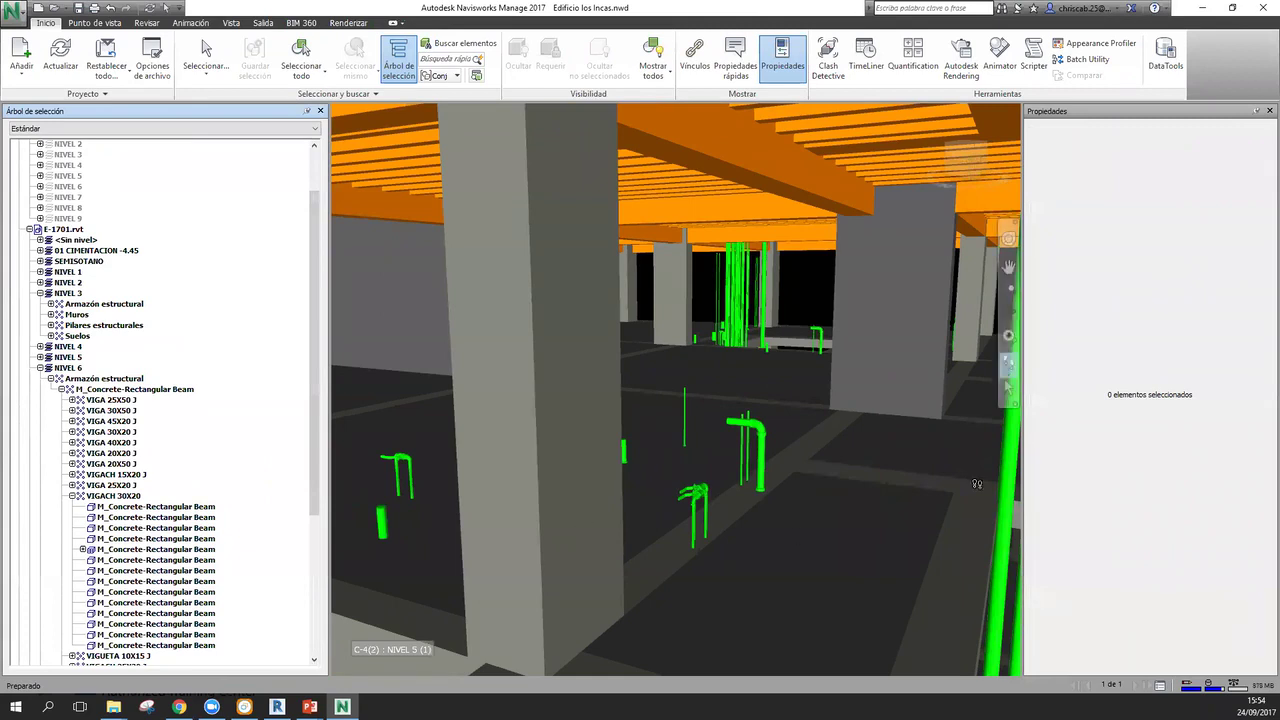
- Walk through NIVEL 5 past the columns, walls and green pipes beneath the orange beams
click(1009, 369)
drag(938, 419, 1015, 389)
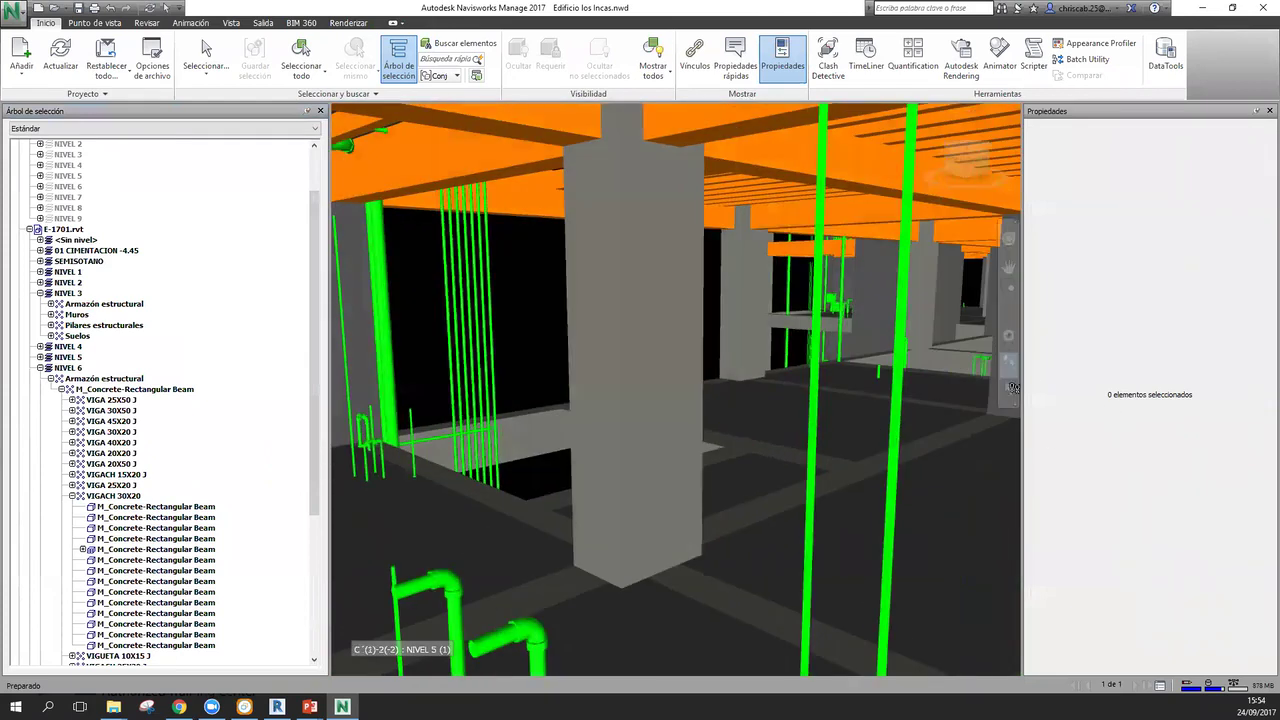
drag(952, 359, 709, 328)
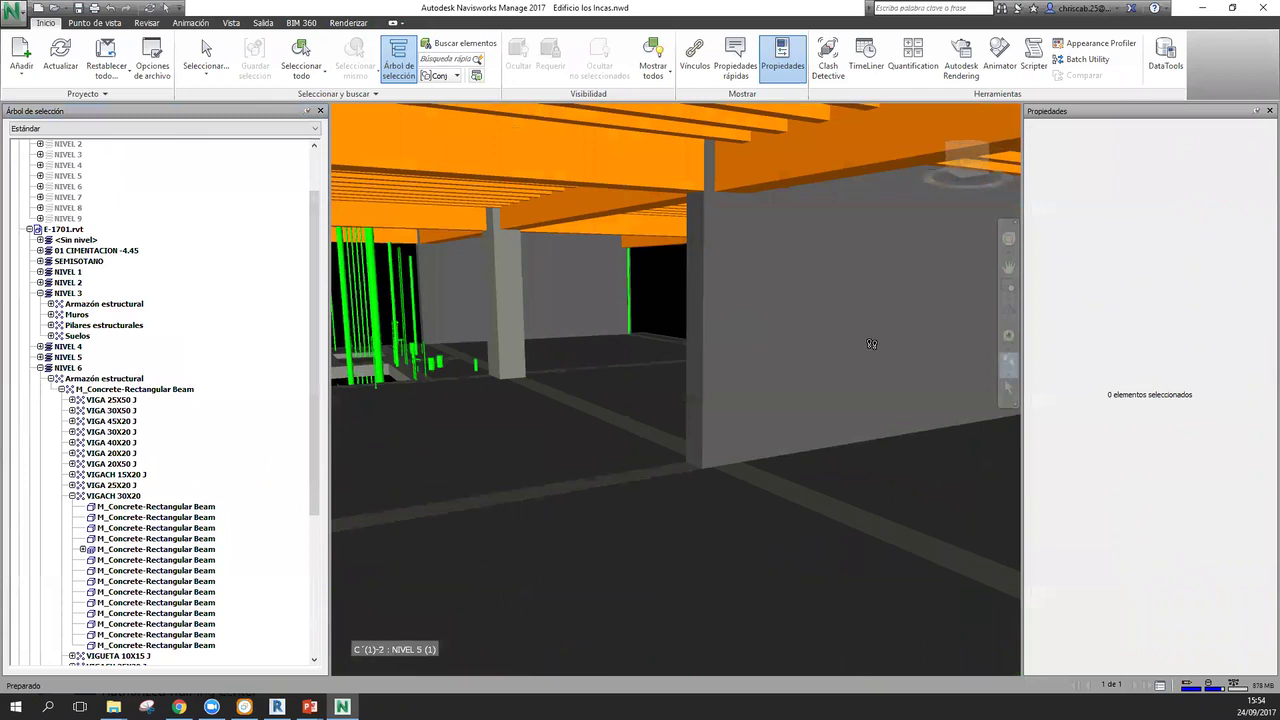
drag(871, 344, 914, 342)
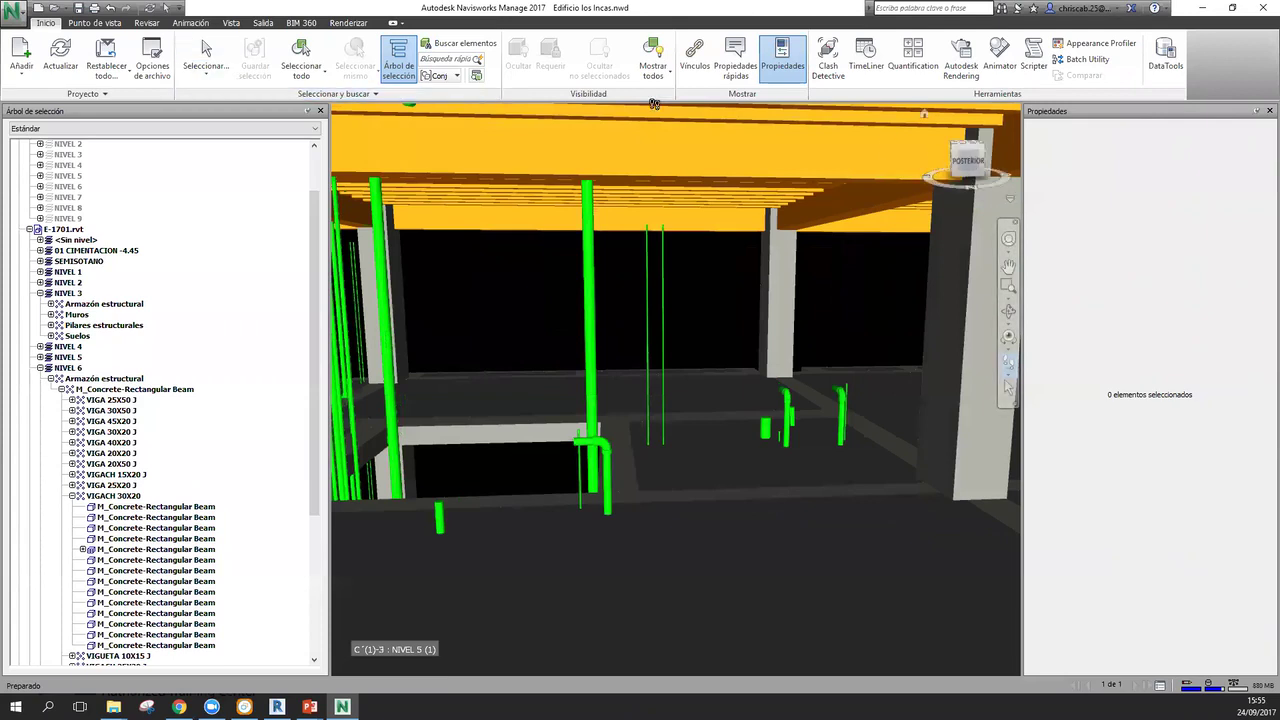
- Start a new empty file without saving Edificio los Incas.nwd, and narrow the selection tree and properties panels to enlarge the scene
click(12, 12)
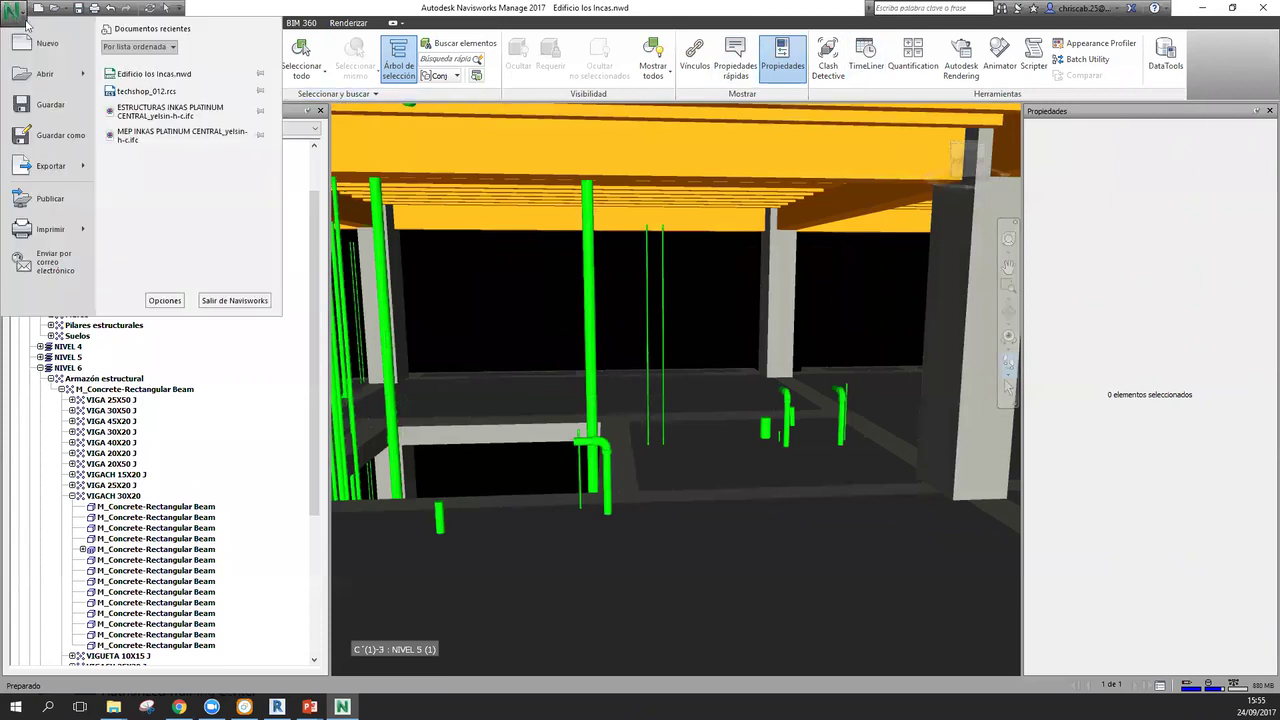
click(30, 40)
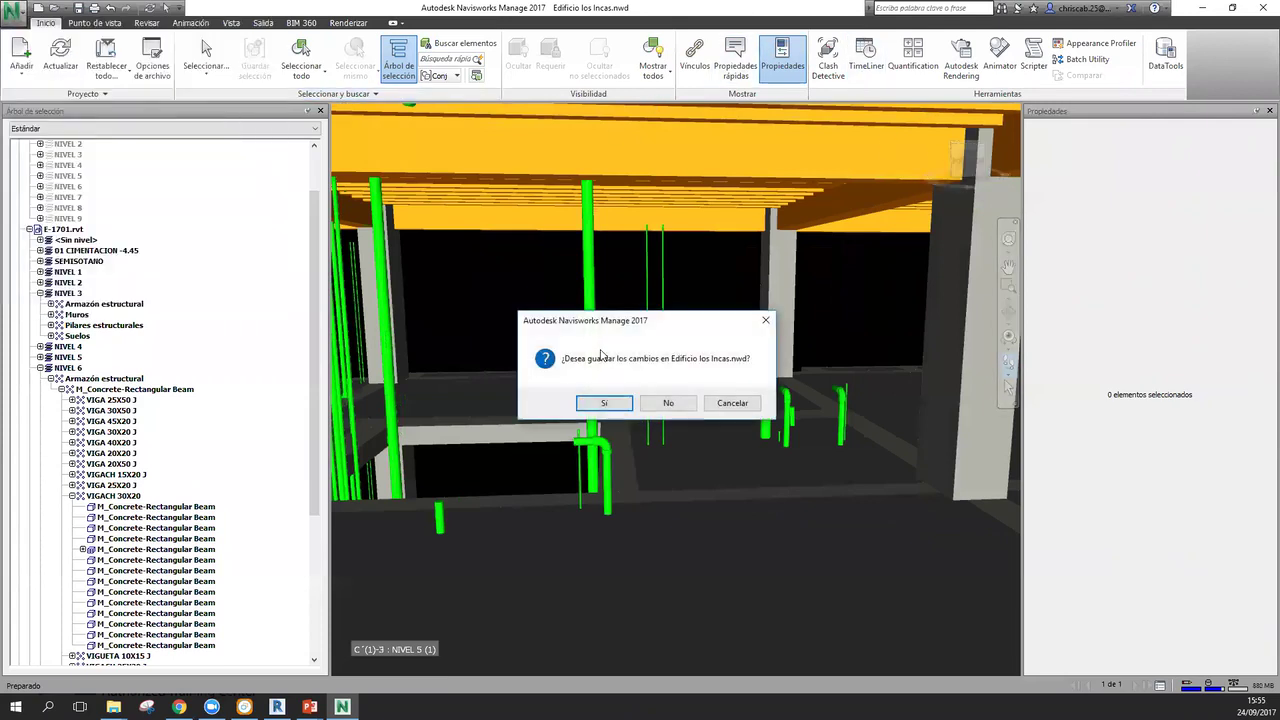
click(682, 404)
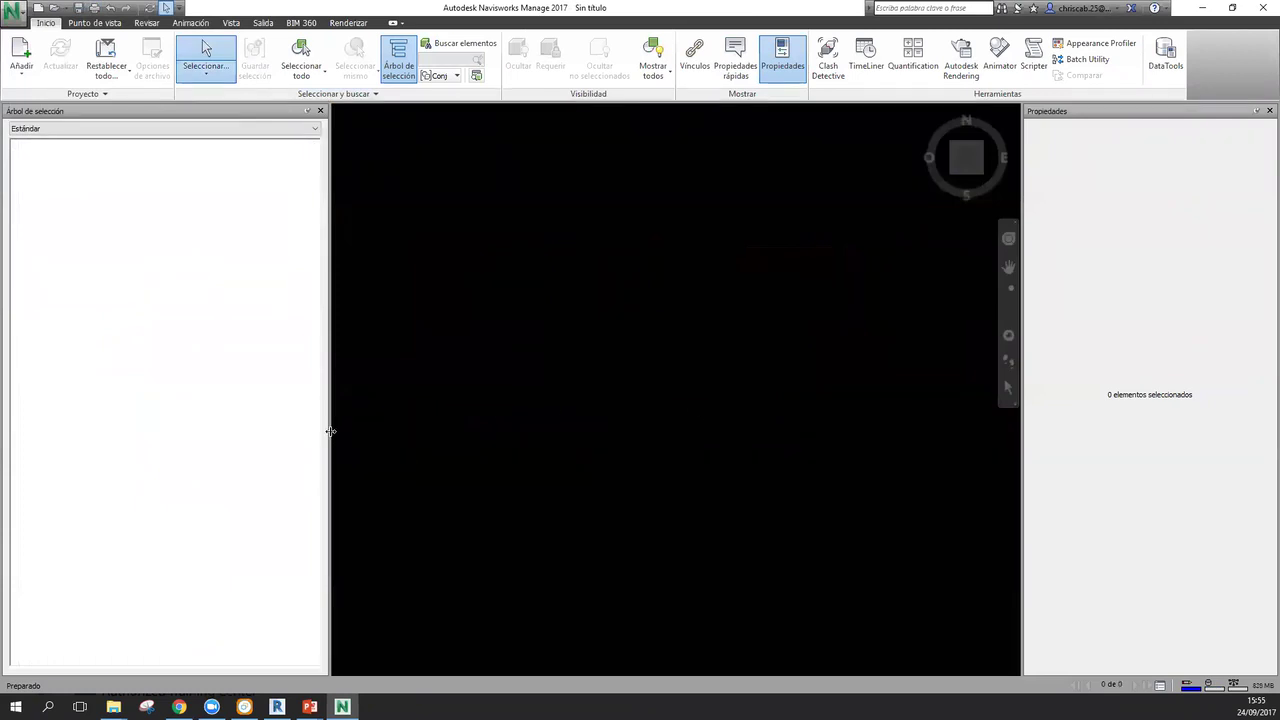
drag(169, 428, 169, 428)
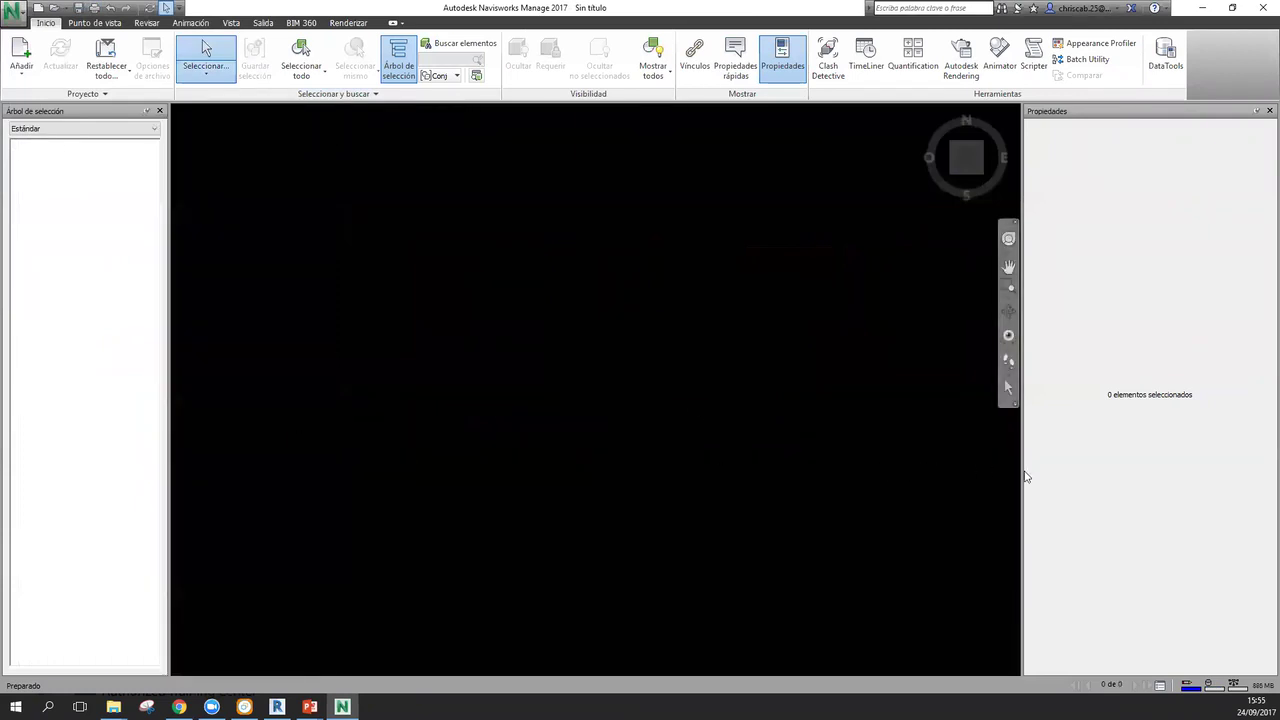
drag(1025, 477, 1135, 487)
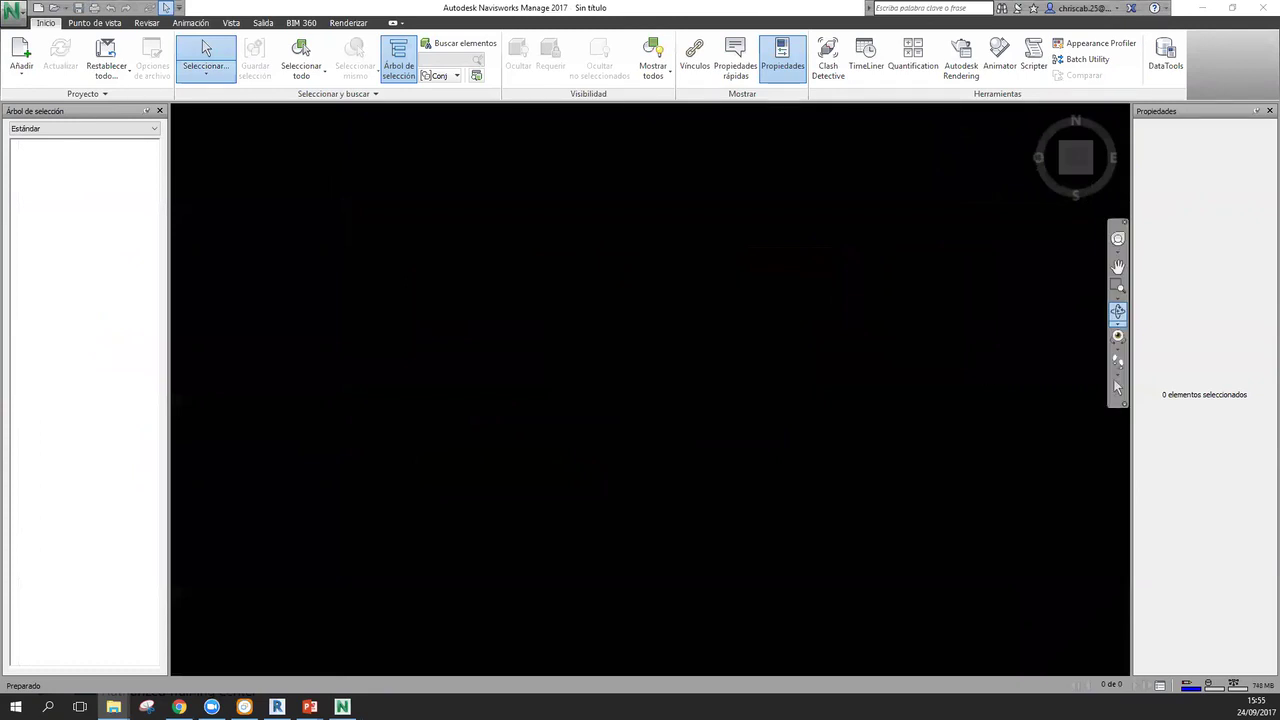
- Switch to File Explorer and open A_1701.rvt from the Practica 02 Revit folder in Revit, ignoring the unresolved references
drag(1279, 194, 645, 194)
double_click(647, 193)
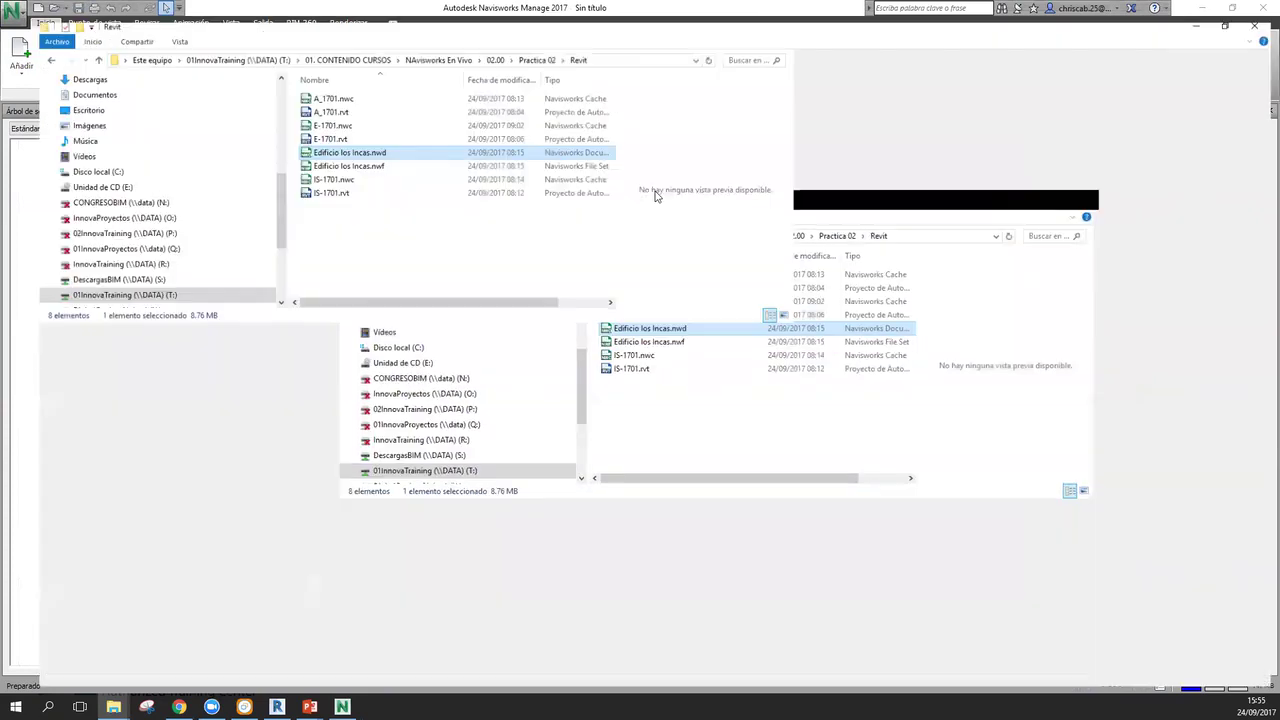
drag(441, 63, 466, 63)
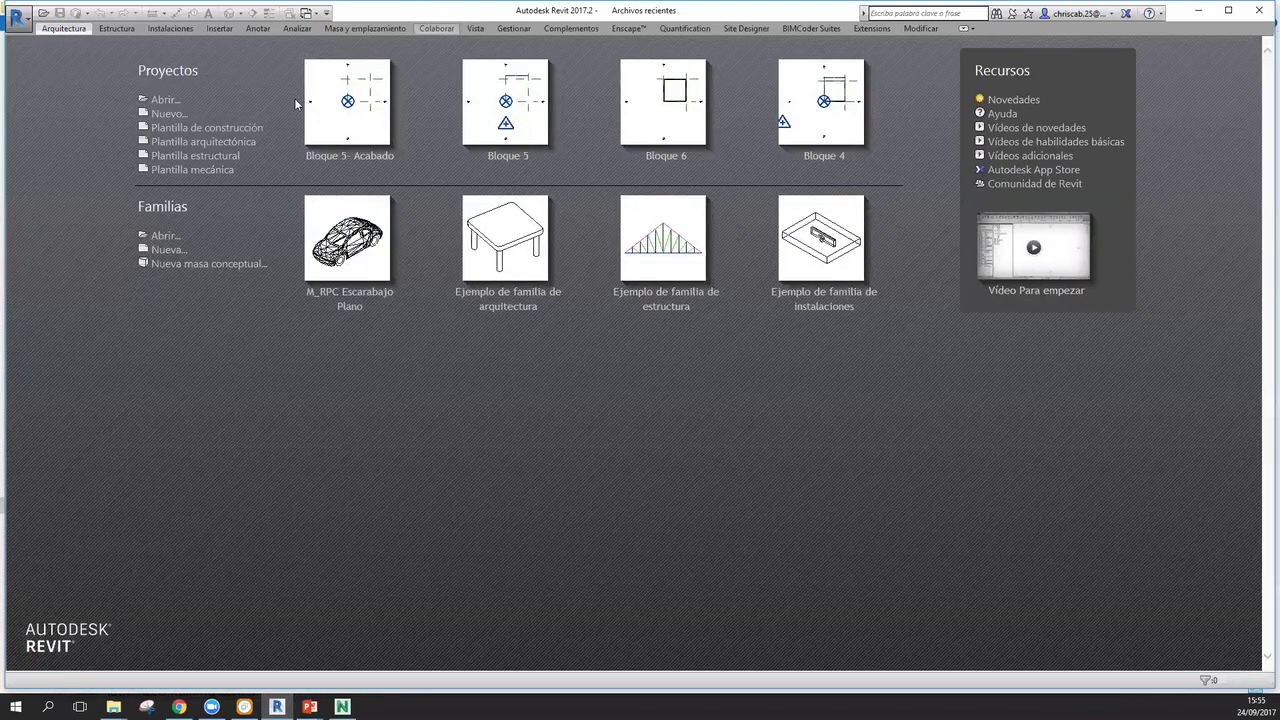
key(alt+Tab)
alt+drag(302, 100, 442, 310)
key(alt+Tab)
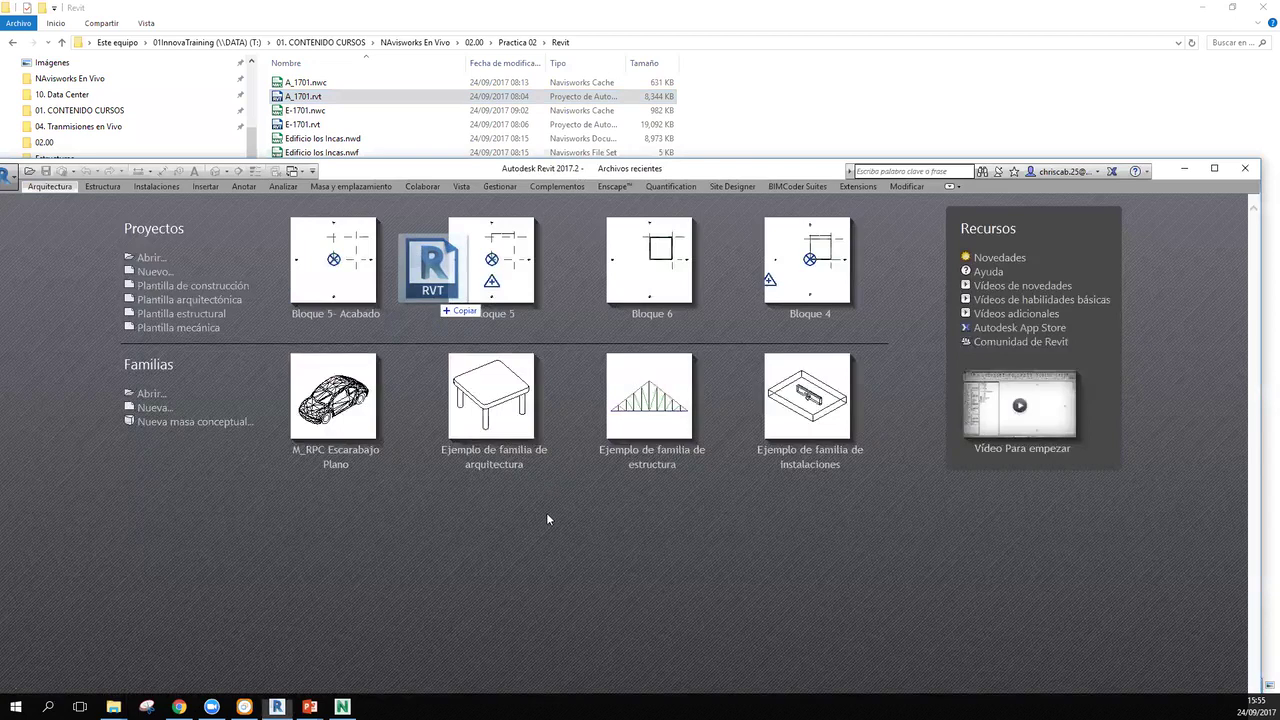
drag(646, 283, 693, 160)
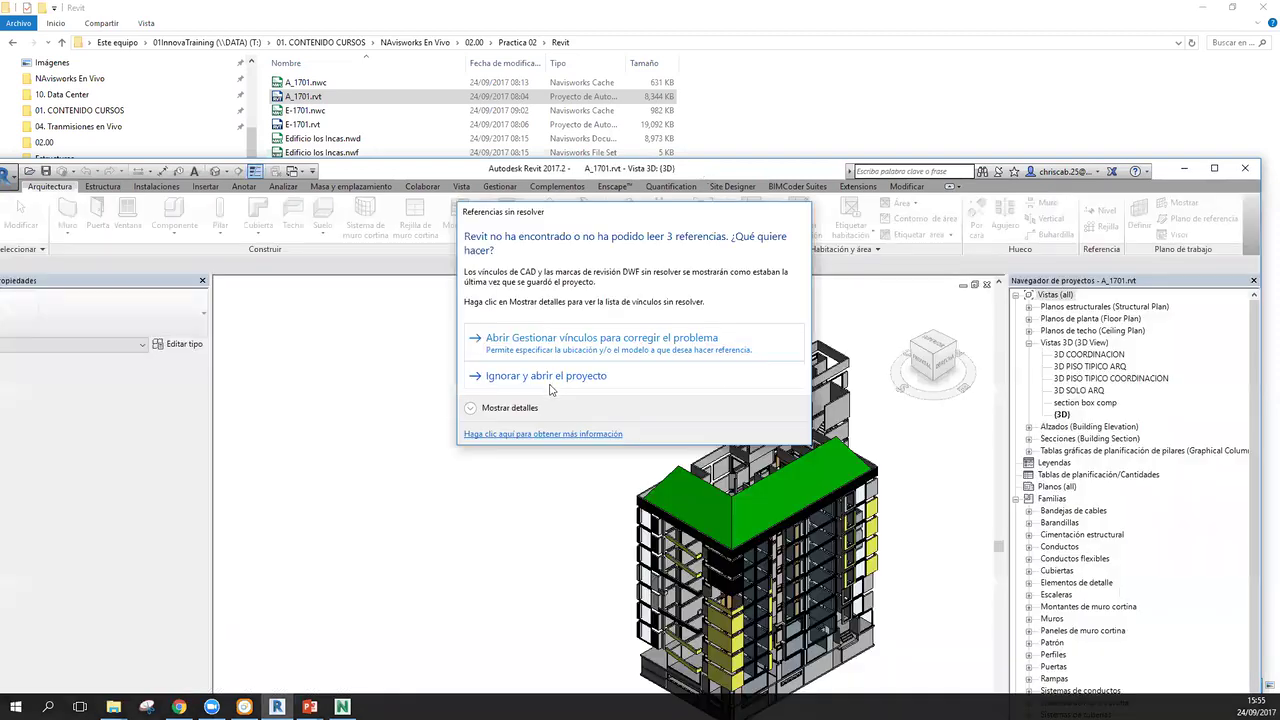
click(549, 386)
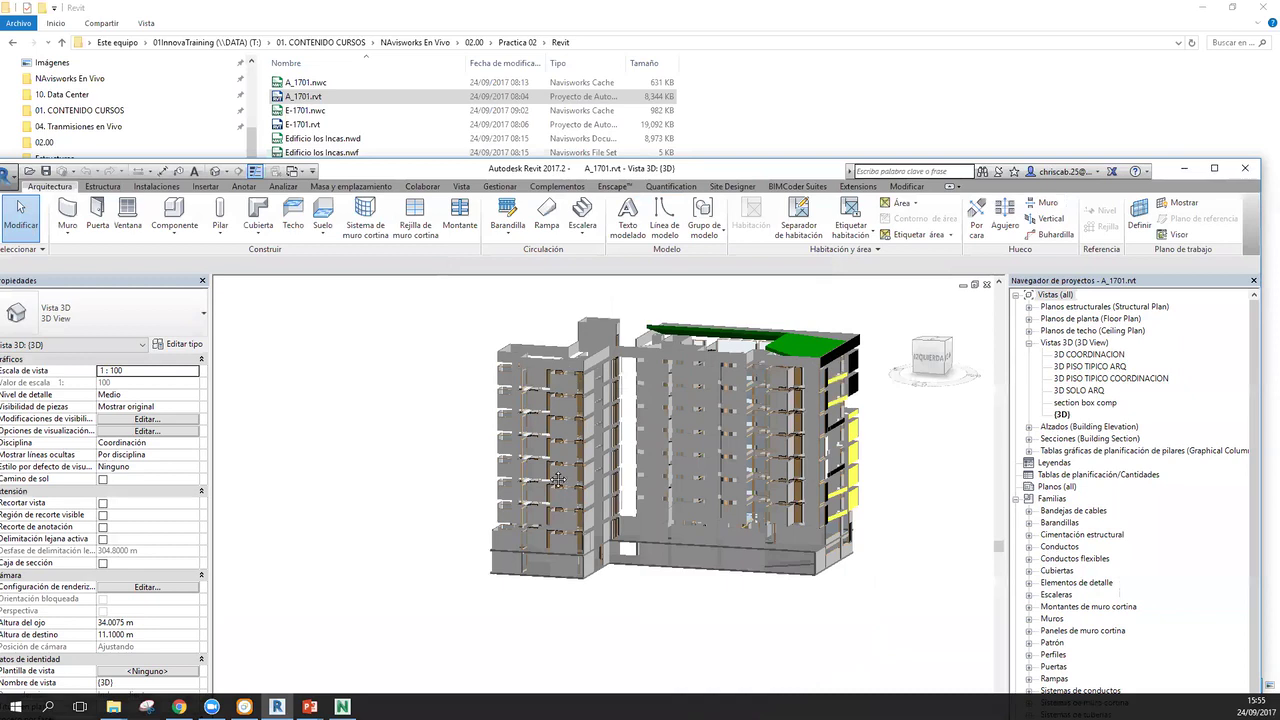
- Inspect the architectural building model up close and as a whole, and maximize the Revit window
scroll(627, 418, up, 5)
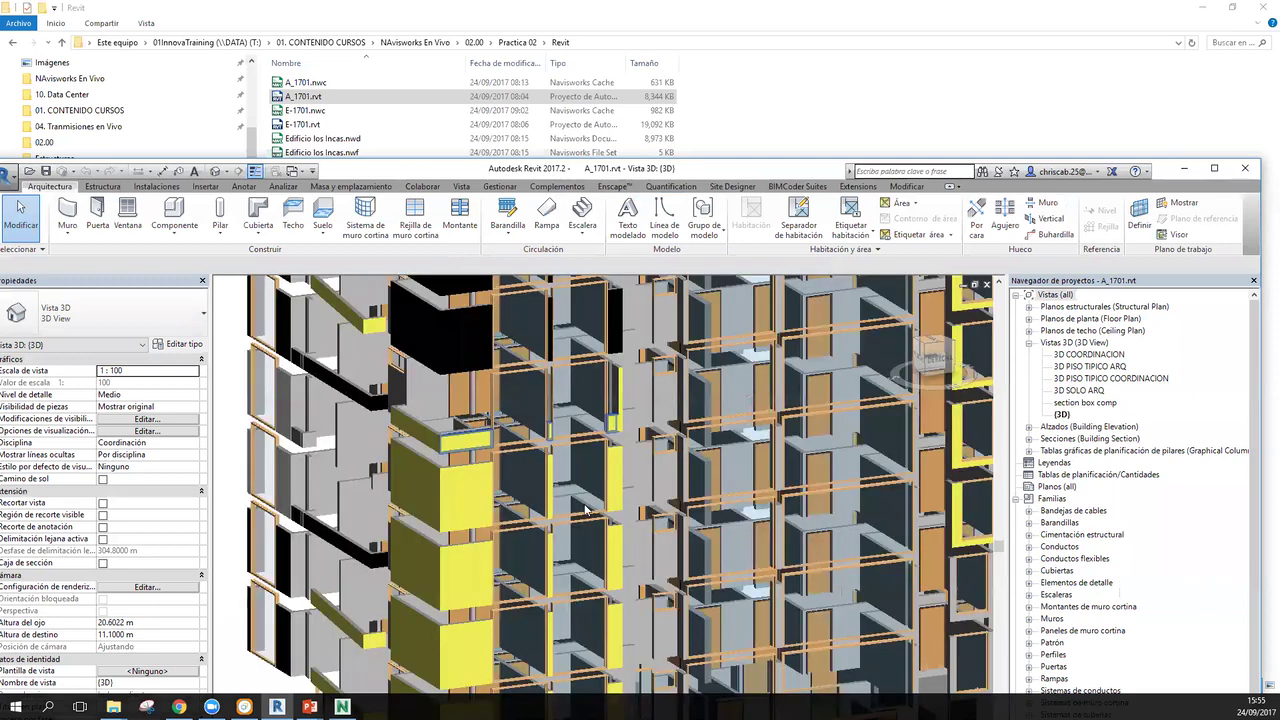
scroll(586, 522, up, 2)
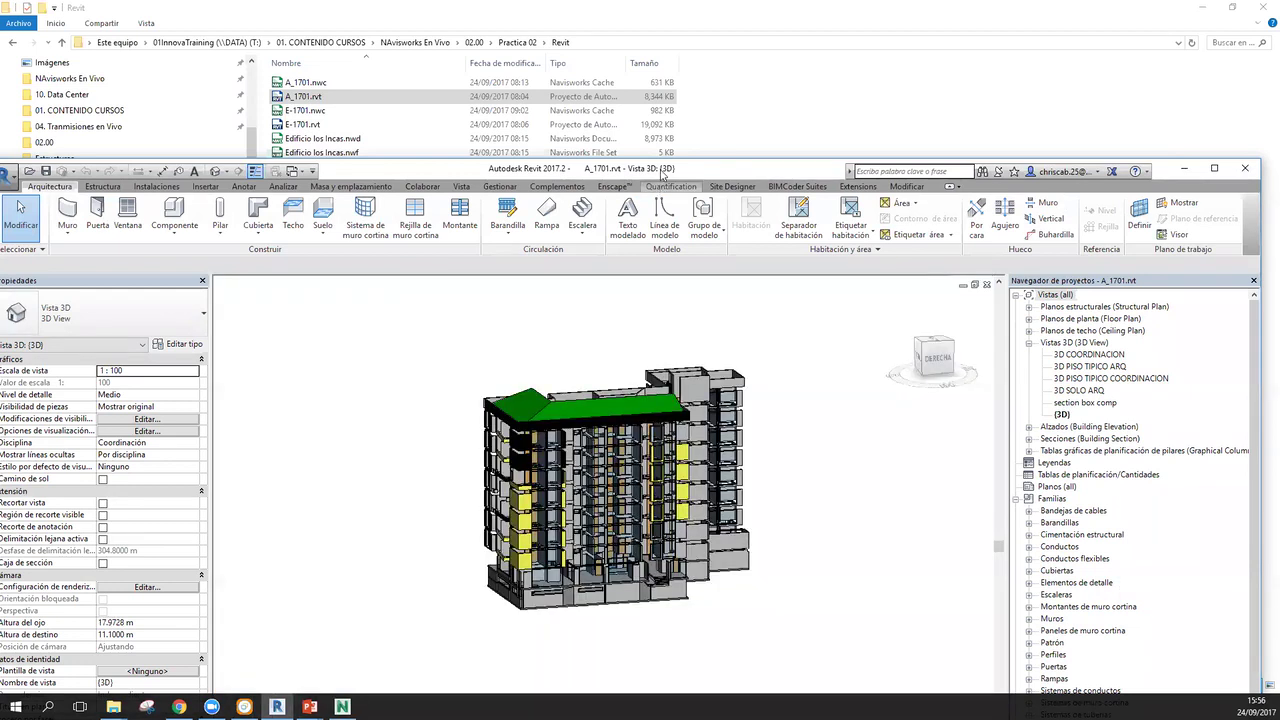
double_click(661, 171)
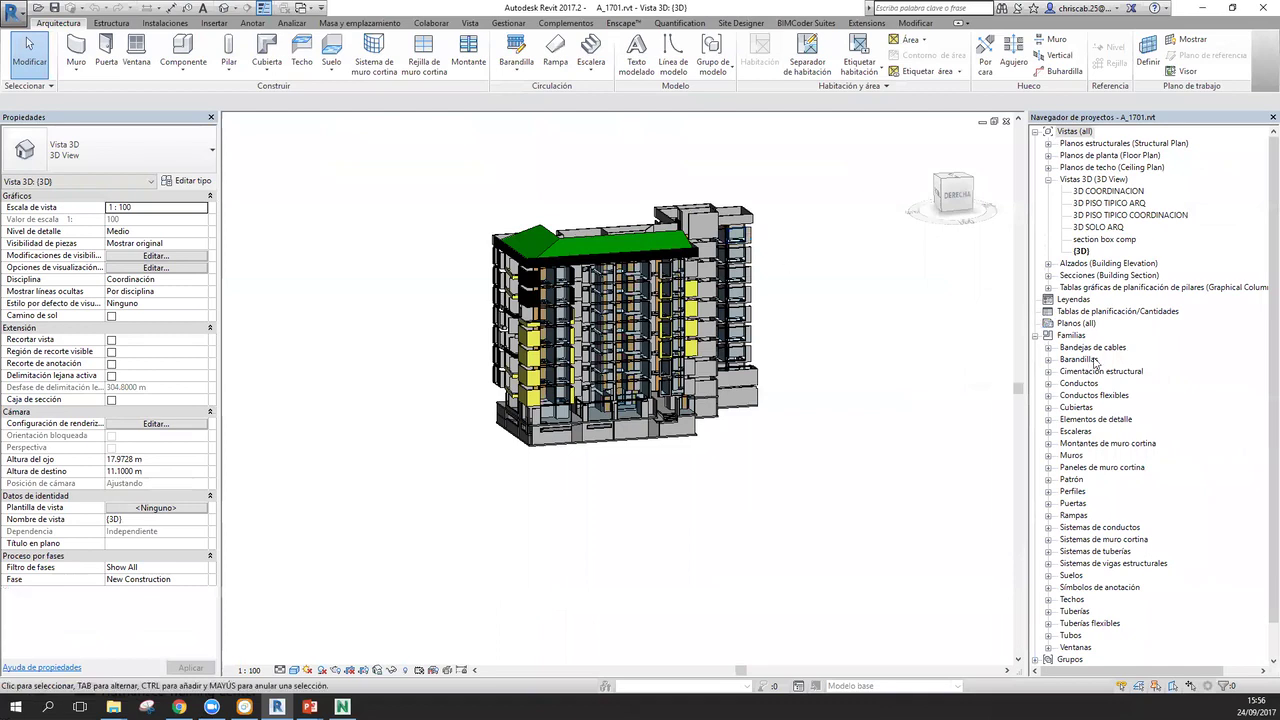
- Point out the {3D} view among the project's 3D views and view the building in it from a higher angle
click(1082, 253)
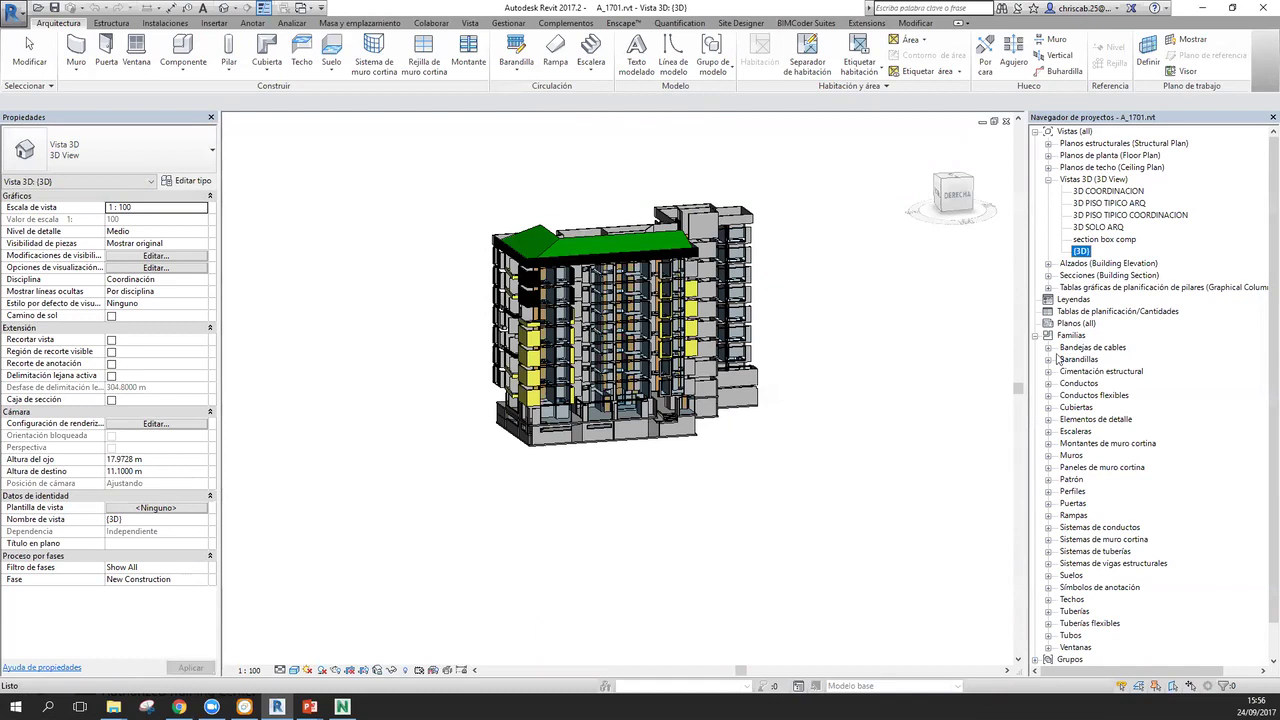
click(1101, 180)
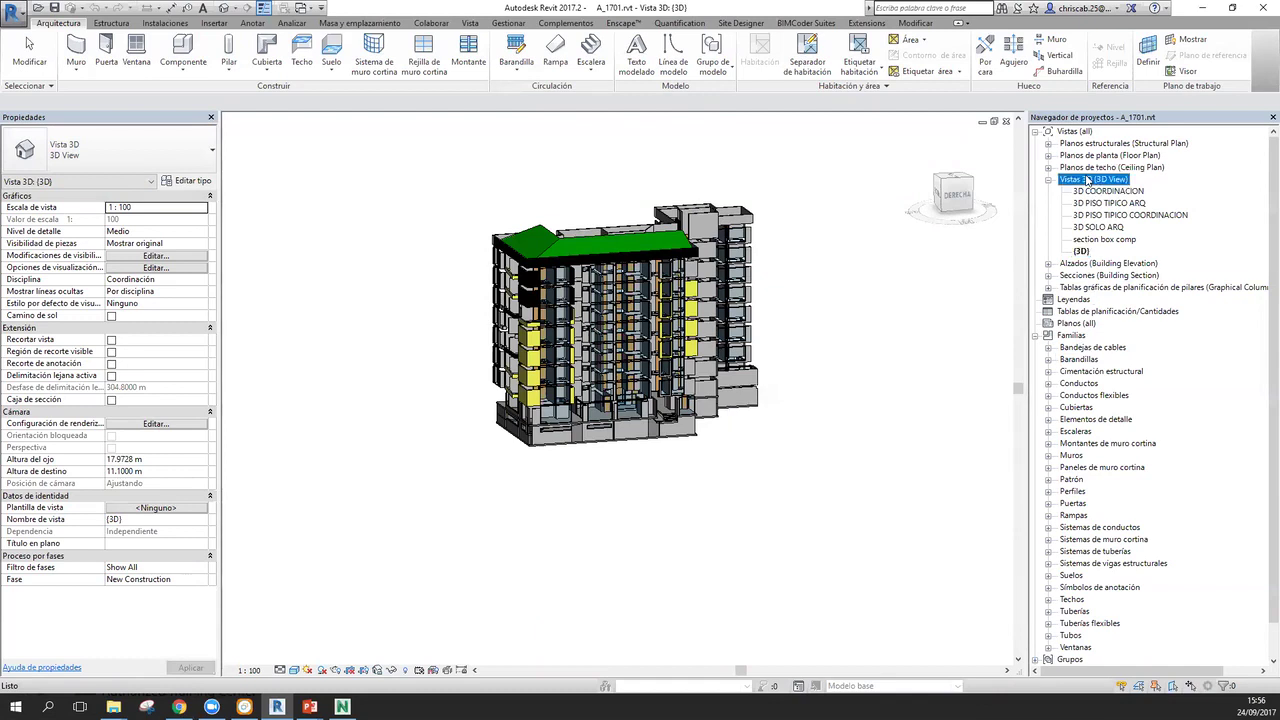
click(1081, 251)
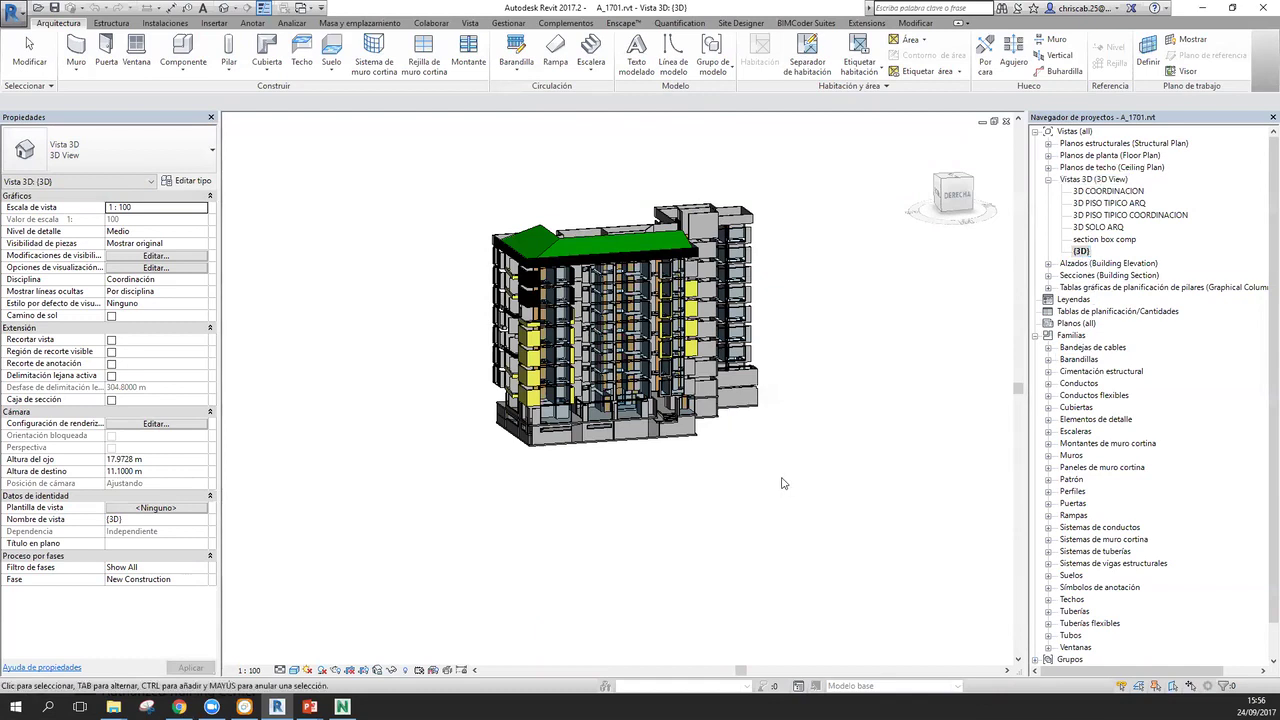
shift+middle_drag(621, 552, 600, 614)
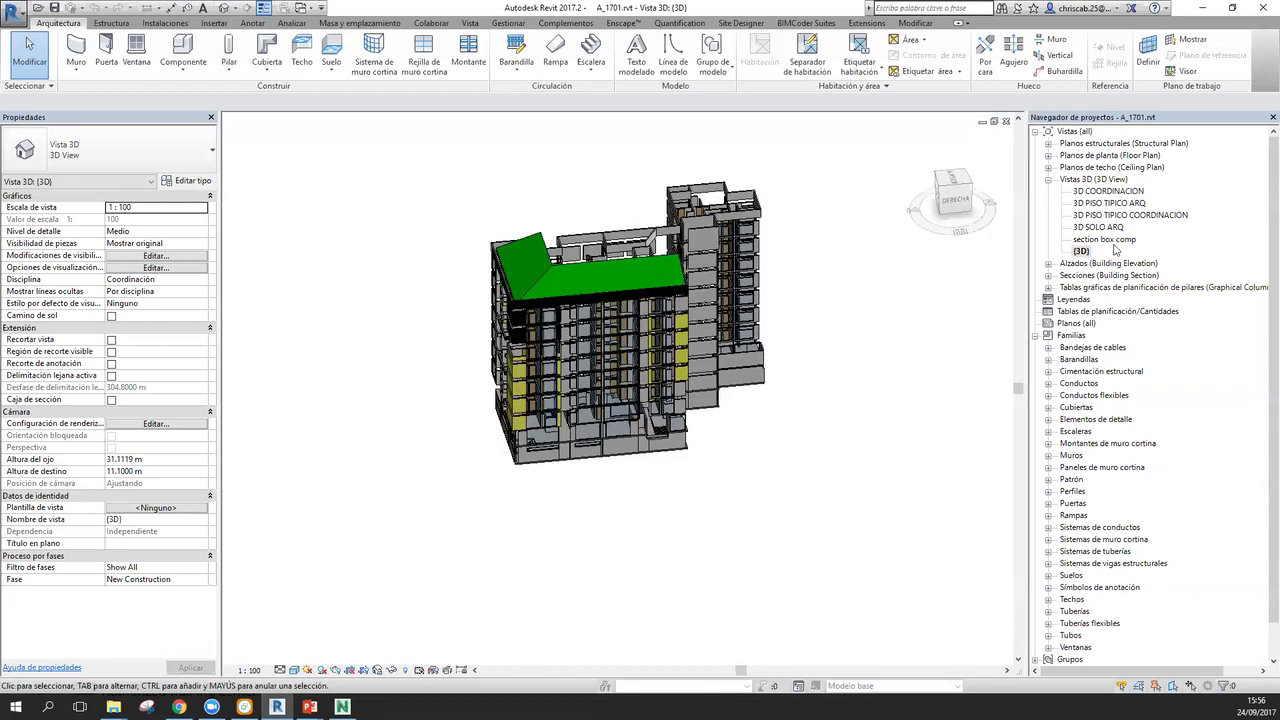
shift+click(1113, 242)
click(1082, 252)
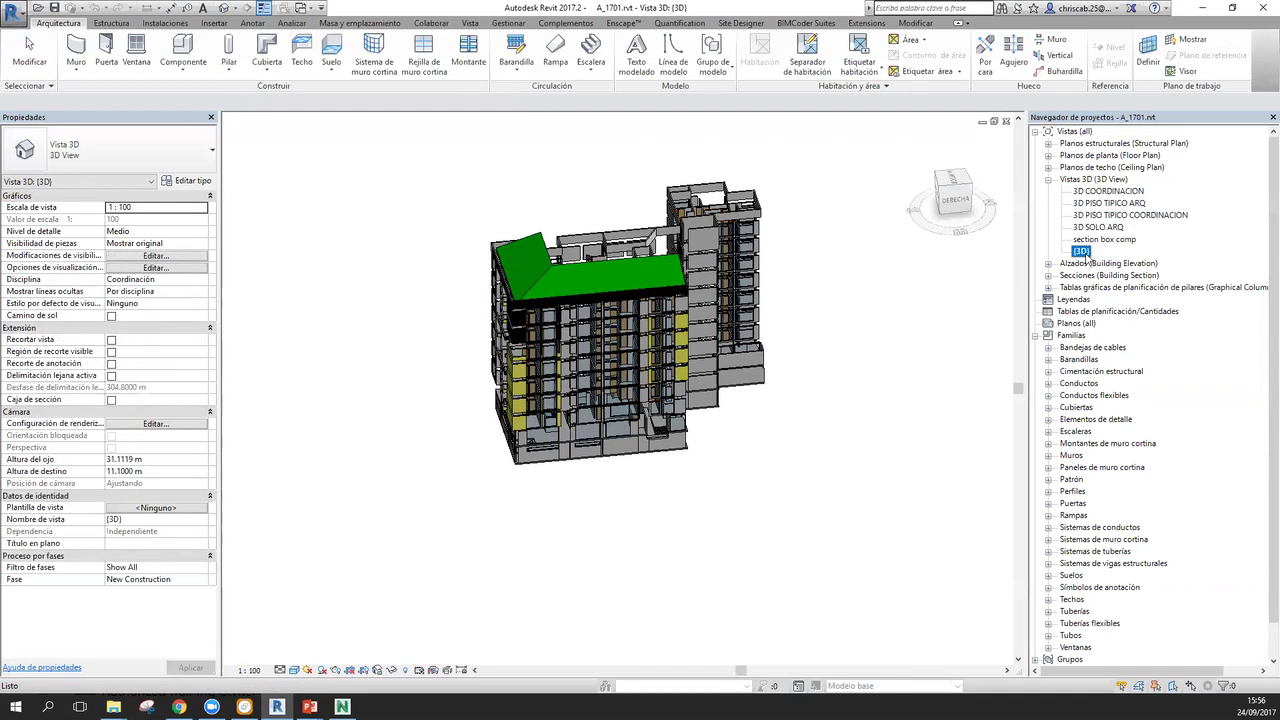
scroll(750, 437, down, 2)
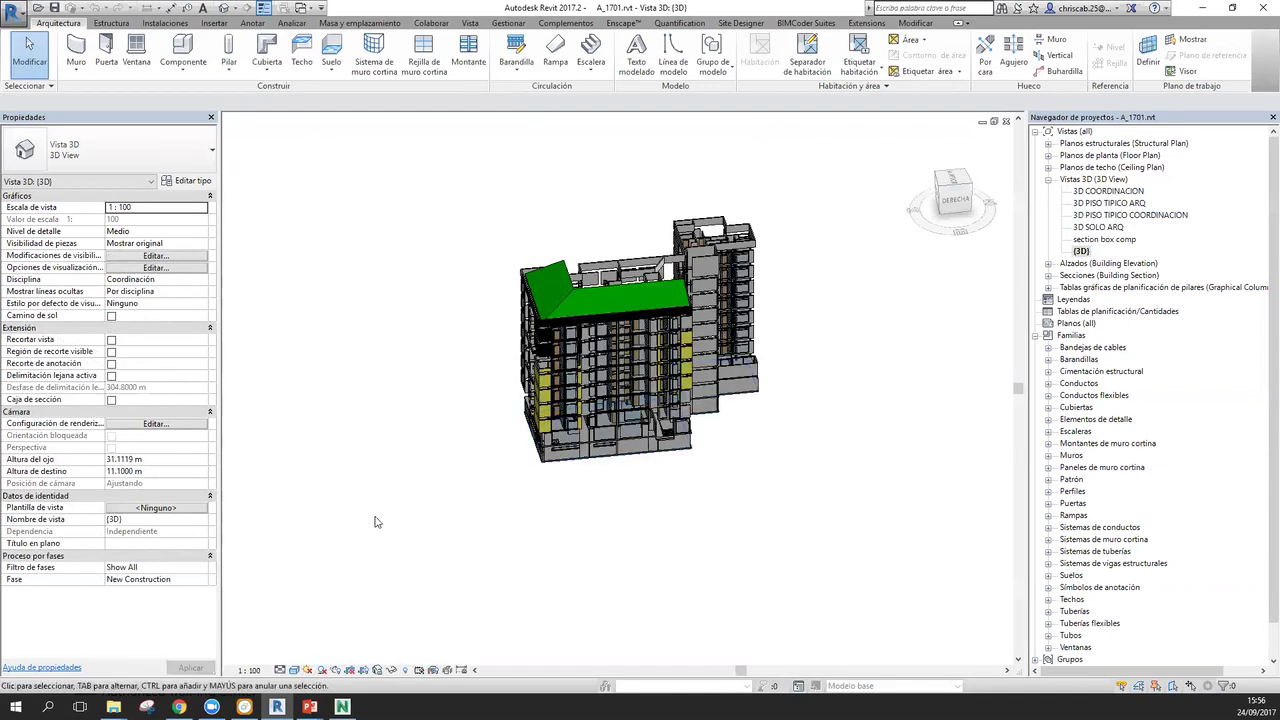
- Turn on the section box in the {3D} view, adjust its extent around the building, and save A_1701.rvt
click(111, 399)
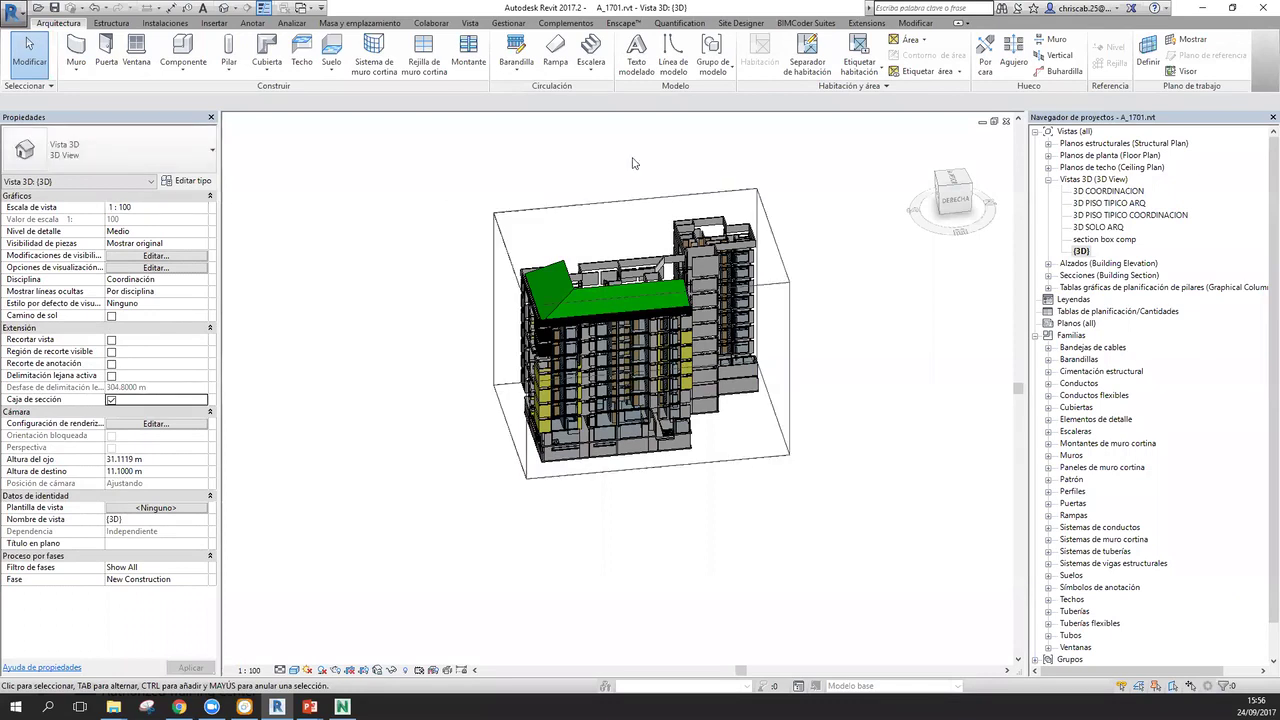
click(673, 201)
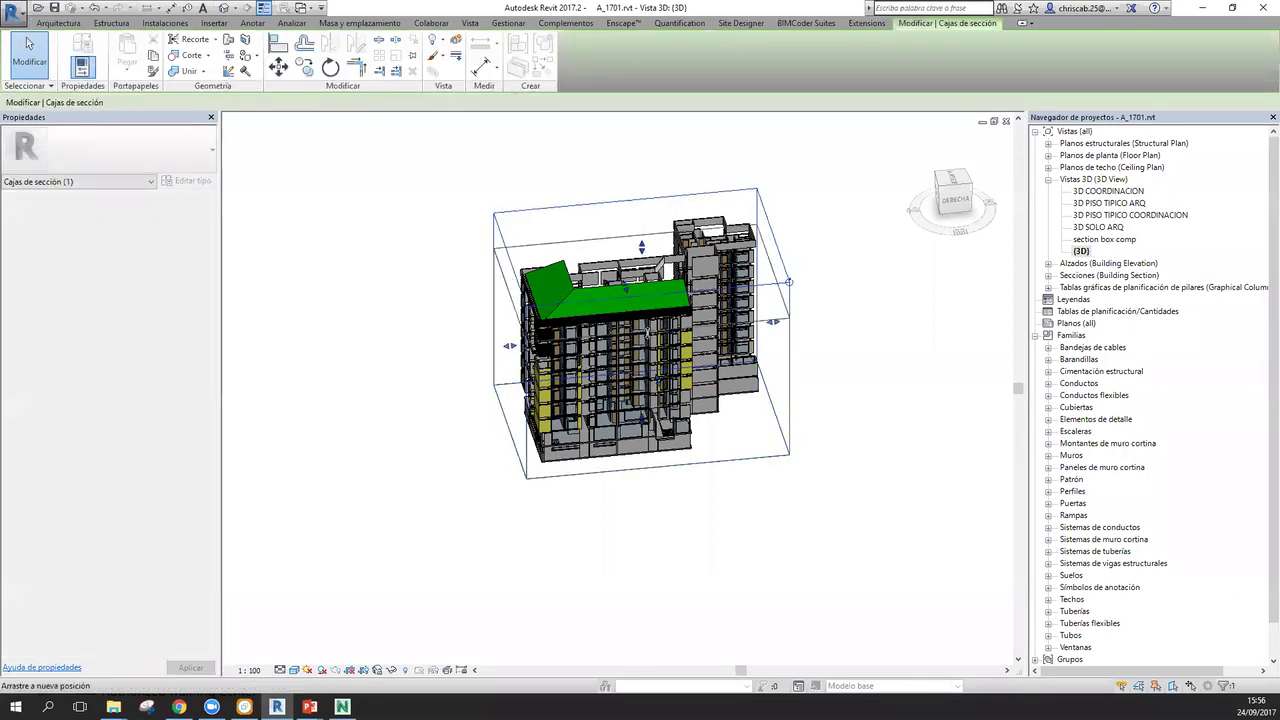
drag(643, 421, 627, 474)
key(Escape)
shift+middle_drag(652, 541, 470, 315)
key(ctrl+s)
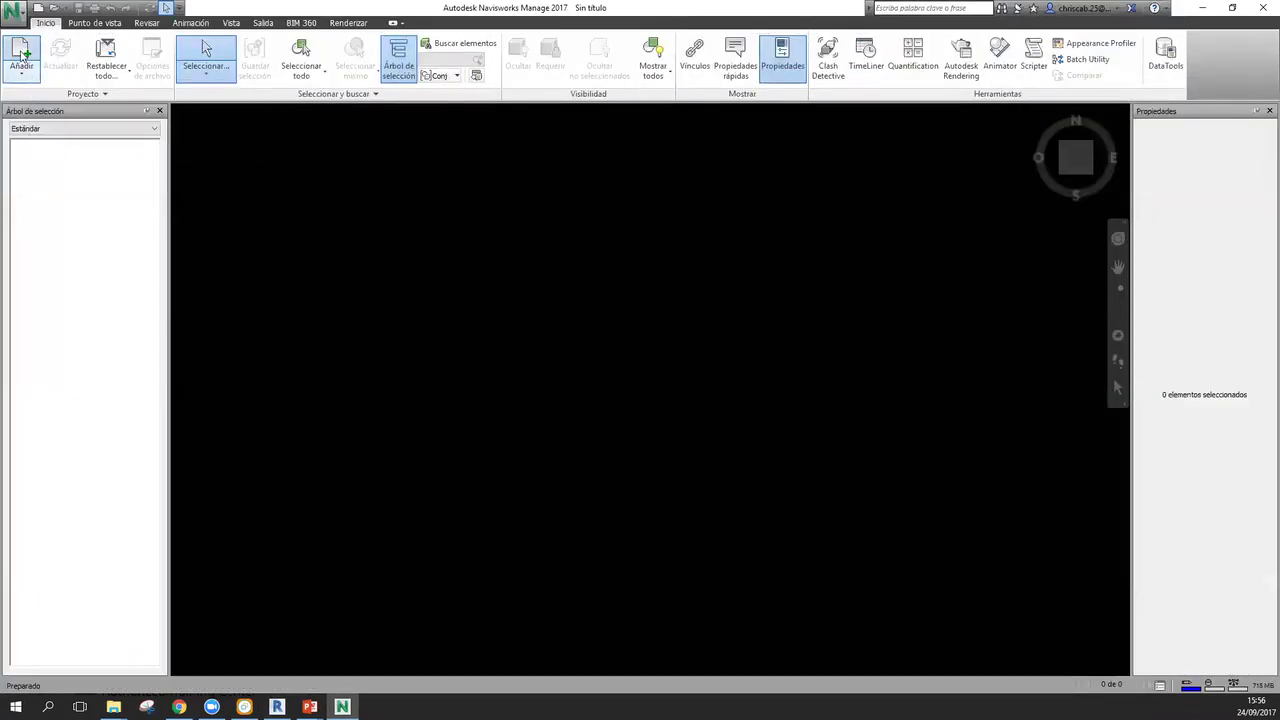
- Append the Revit file A_1701.rvt from the Revit folder to the empty scene, filtering the files by Revit type
click(22, 55)
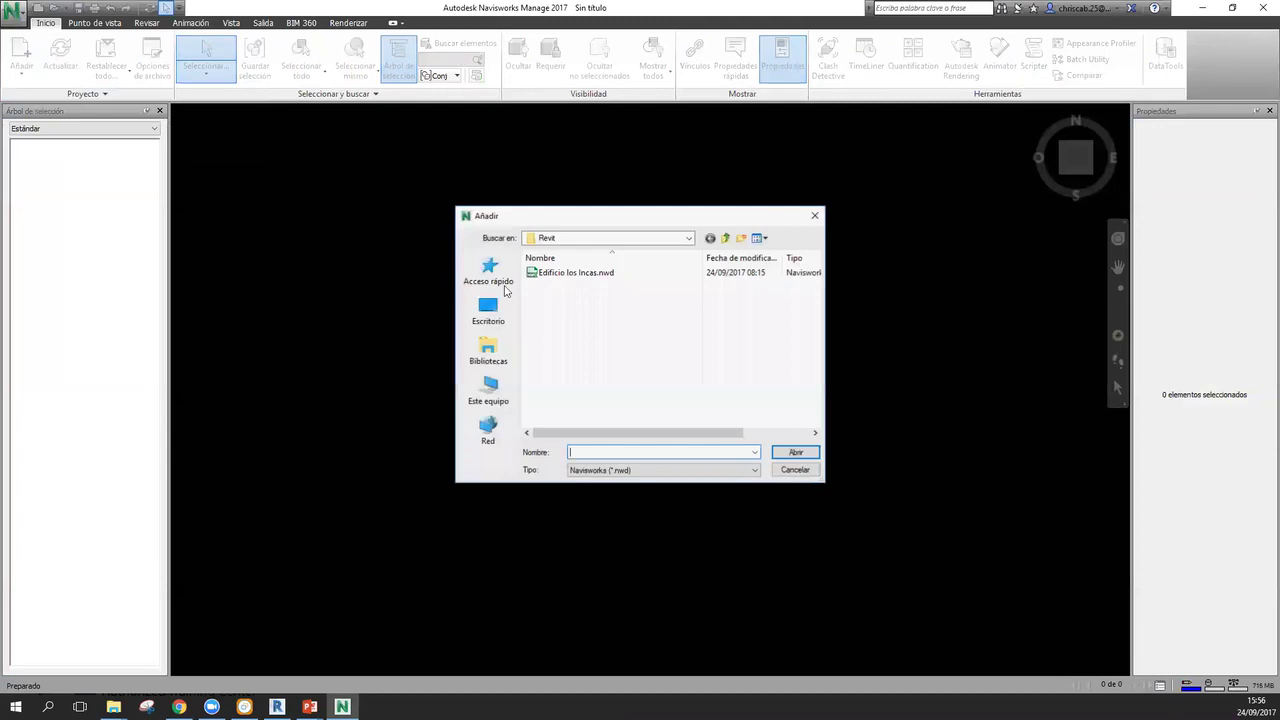
click(686, 471)
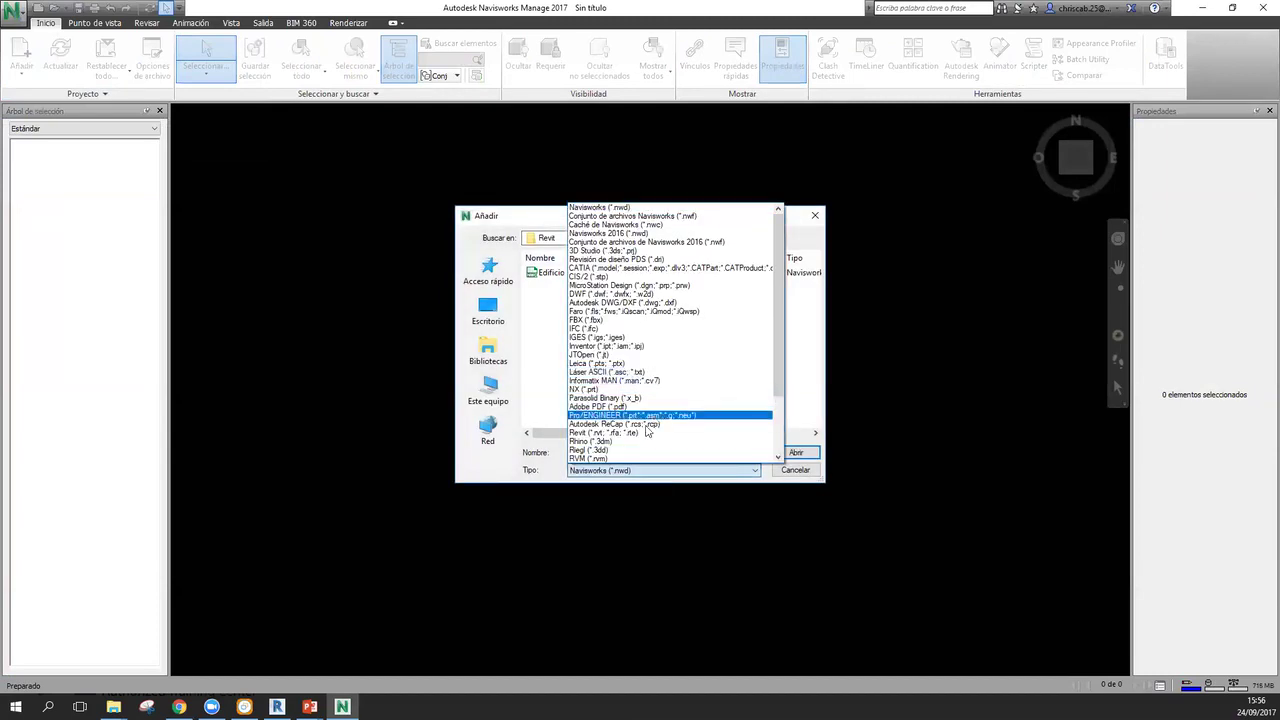
click(632, 433)
click(564, 287)
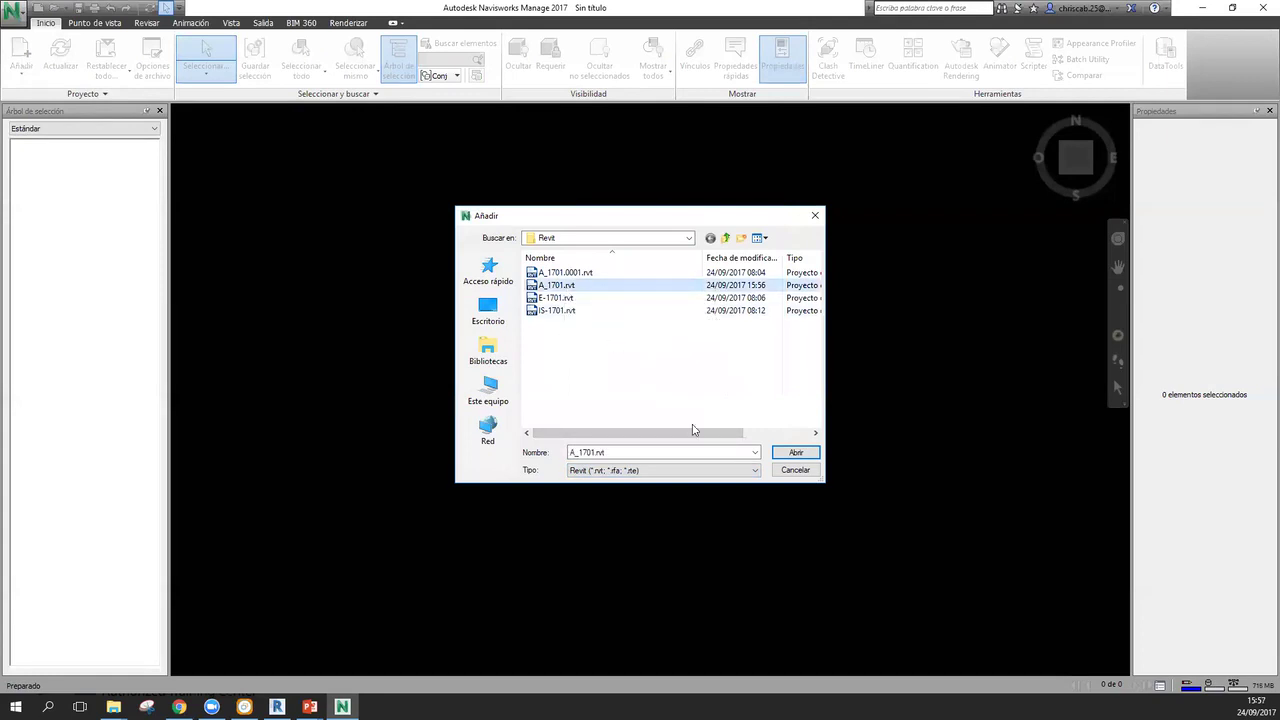
click(796, 452)
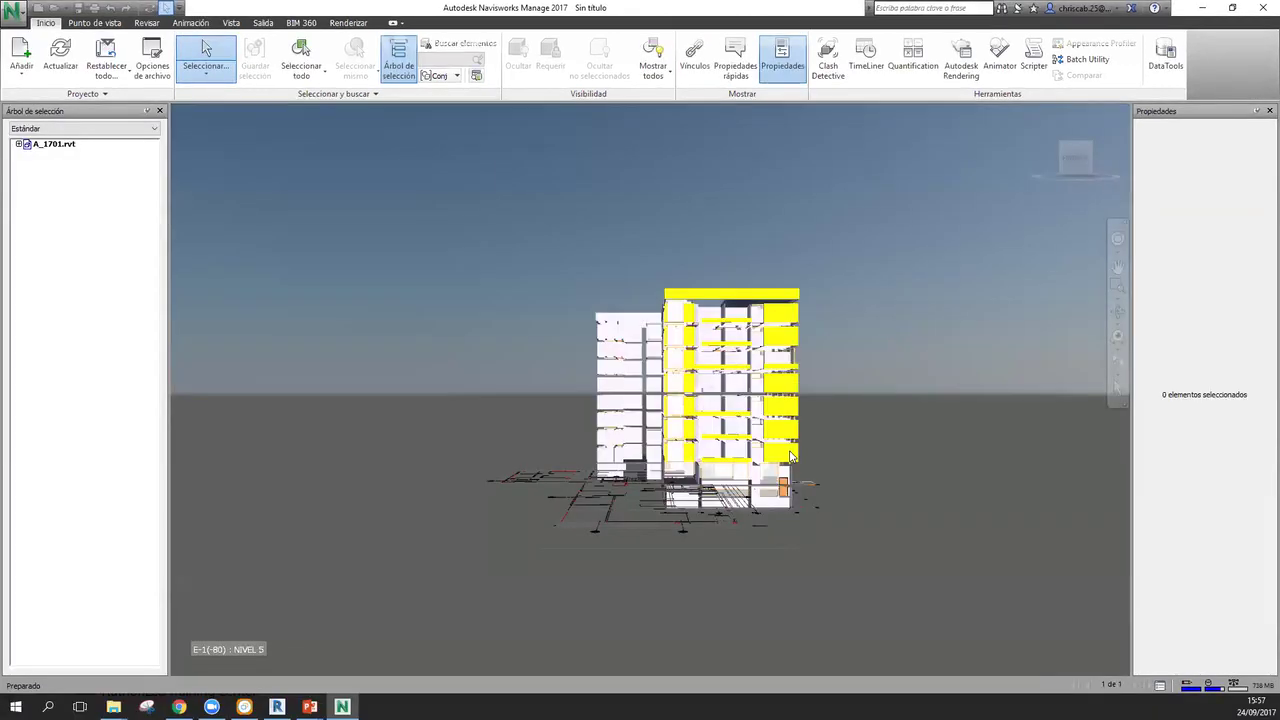
- Inspect the appended building from several angles and select the ARQ INKAS NIVEL 1.dwg floor plan lying beside it
shift+middle_drag(846, 339, 640, 432)
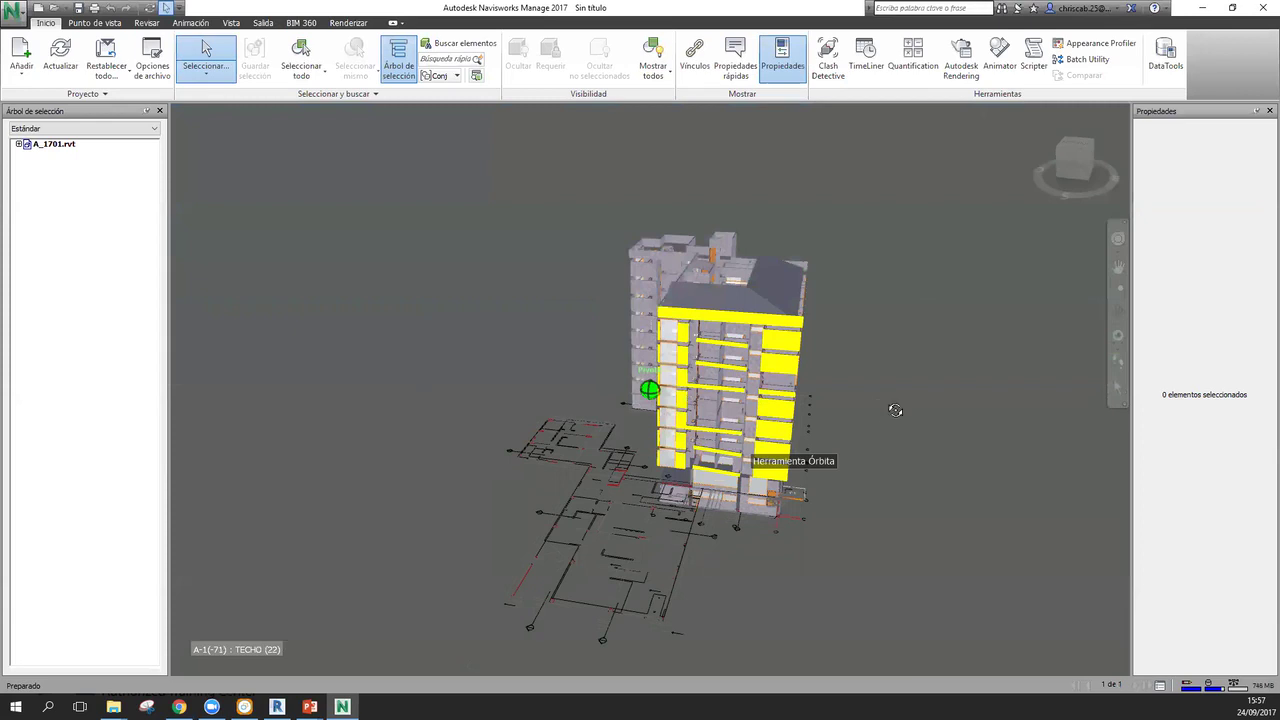
scroll(715, 514, up, 3)
shift+middle_drag(758, 516, 620, 518)
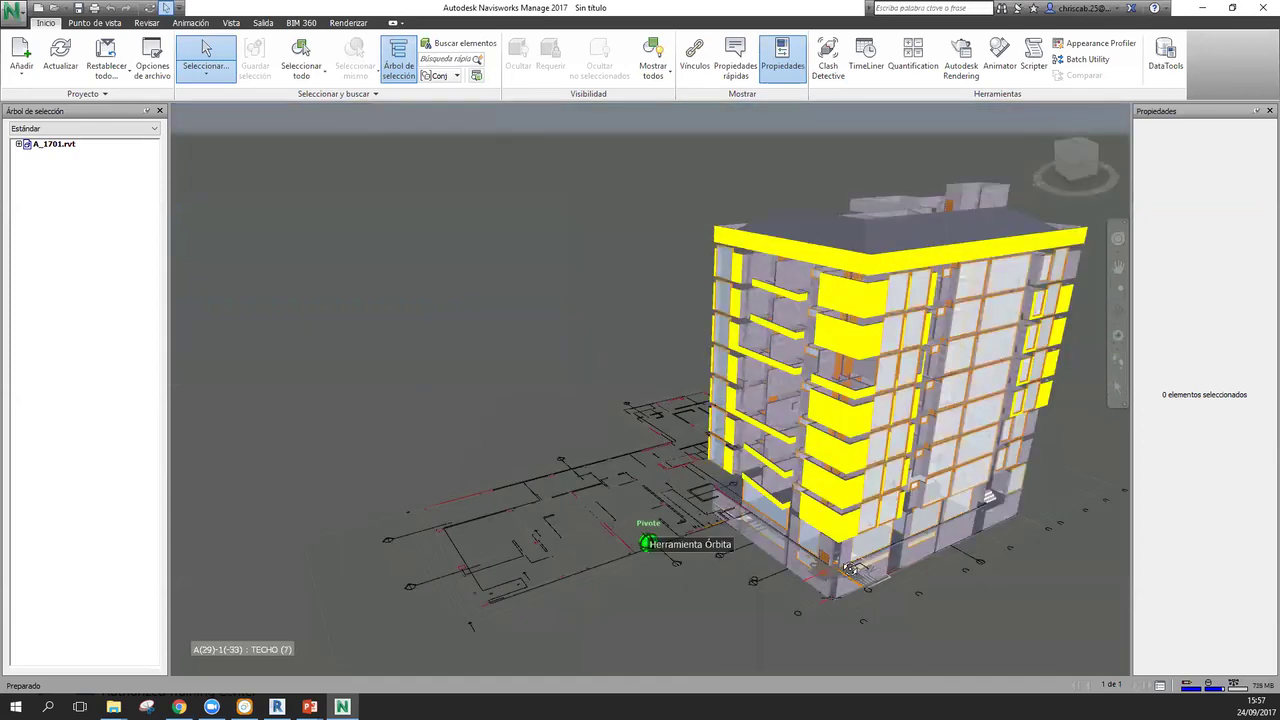
click(622, 543)
shift+middle_drag(616, 546, 848, 534)
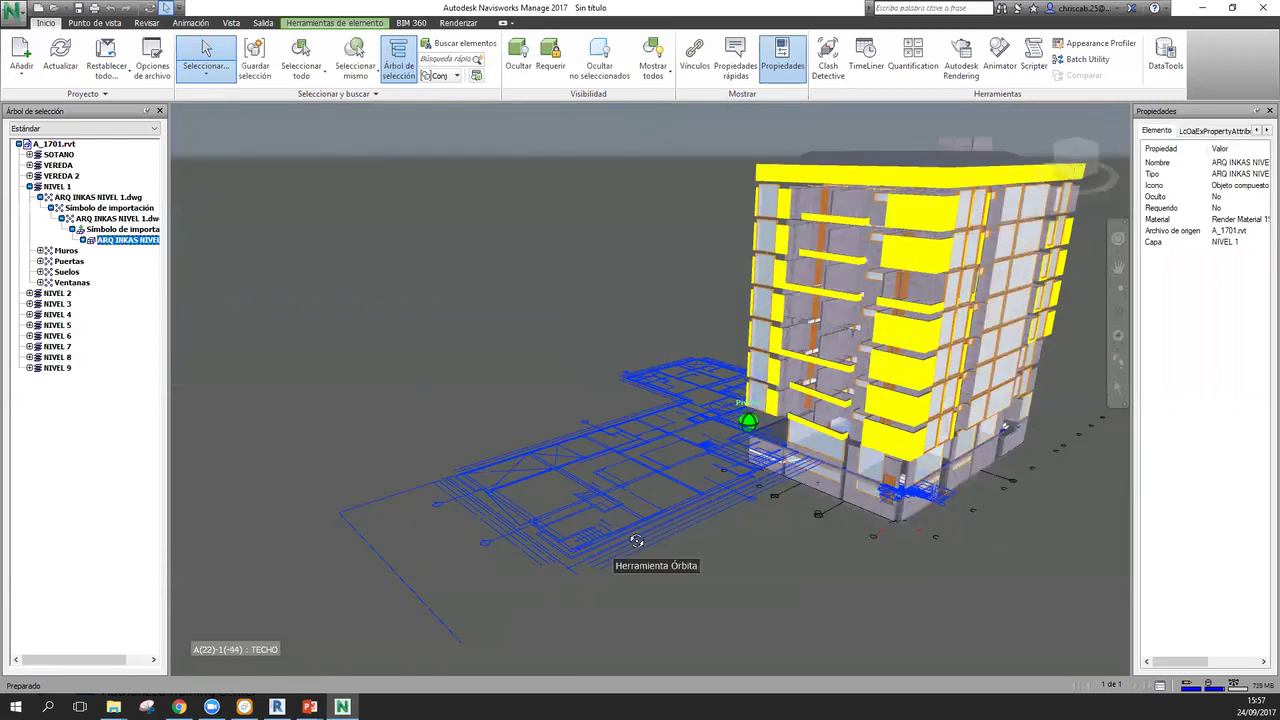
shift+middle_drag(513, 549, 913, 562)
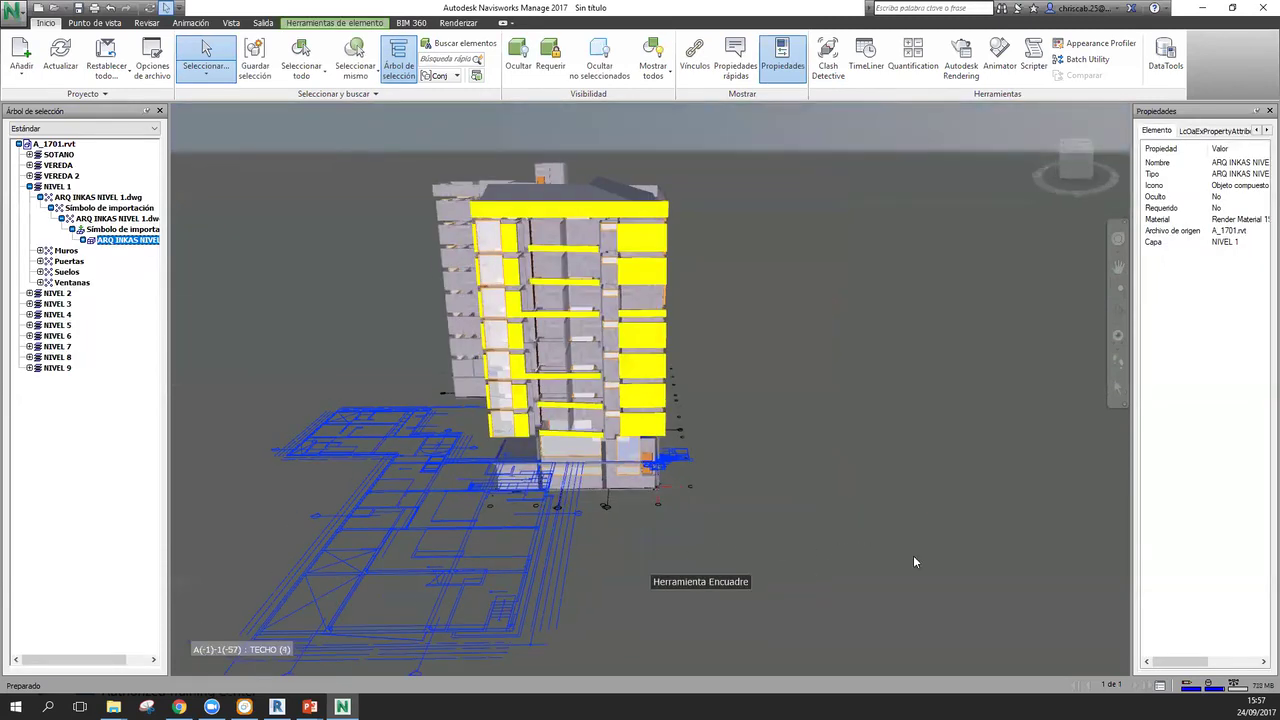
- Switch to Revit, delete every 3D view of A_1701.rvt except {3D}, save the project, and return to Navisworks
key(alt+Tab)
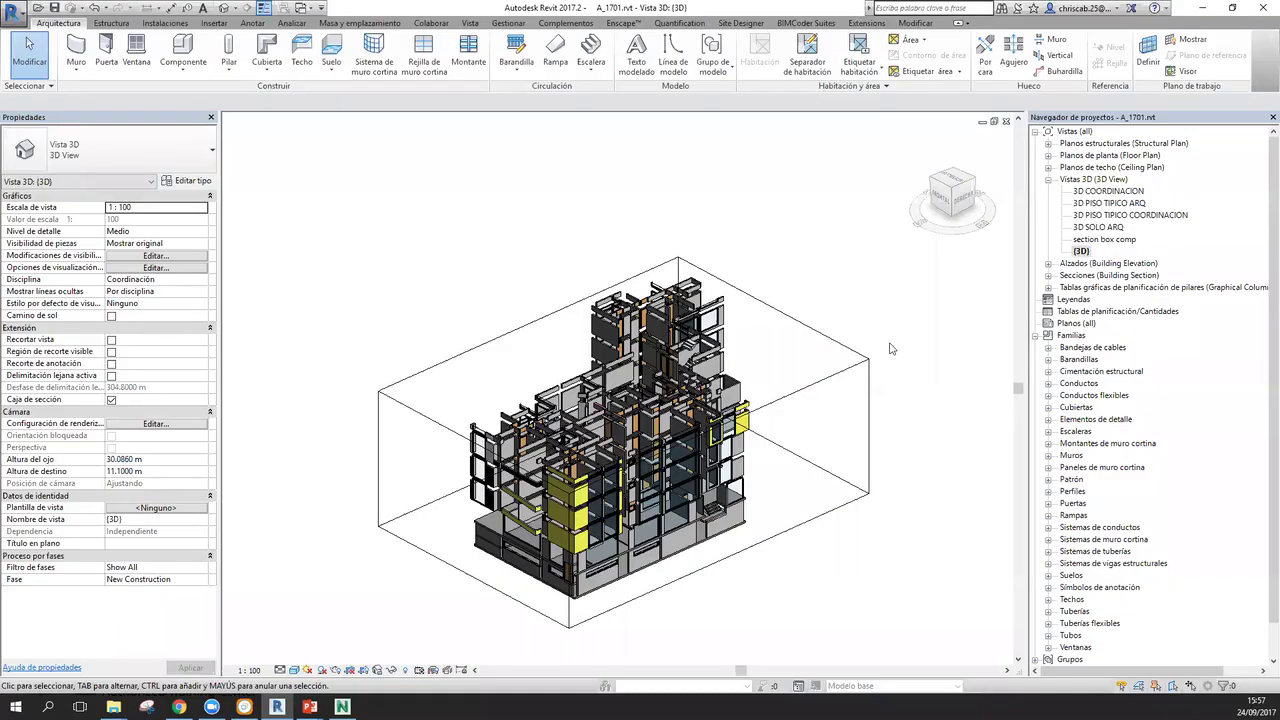
click(1118, 191)
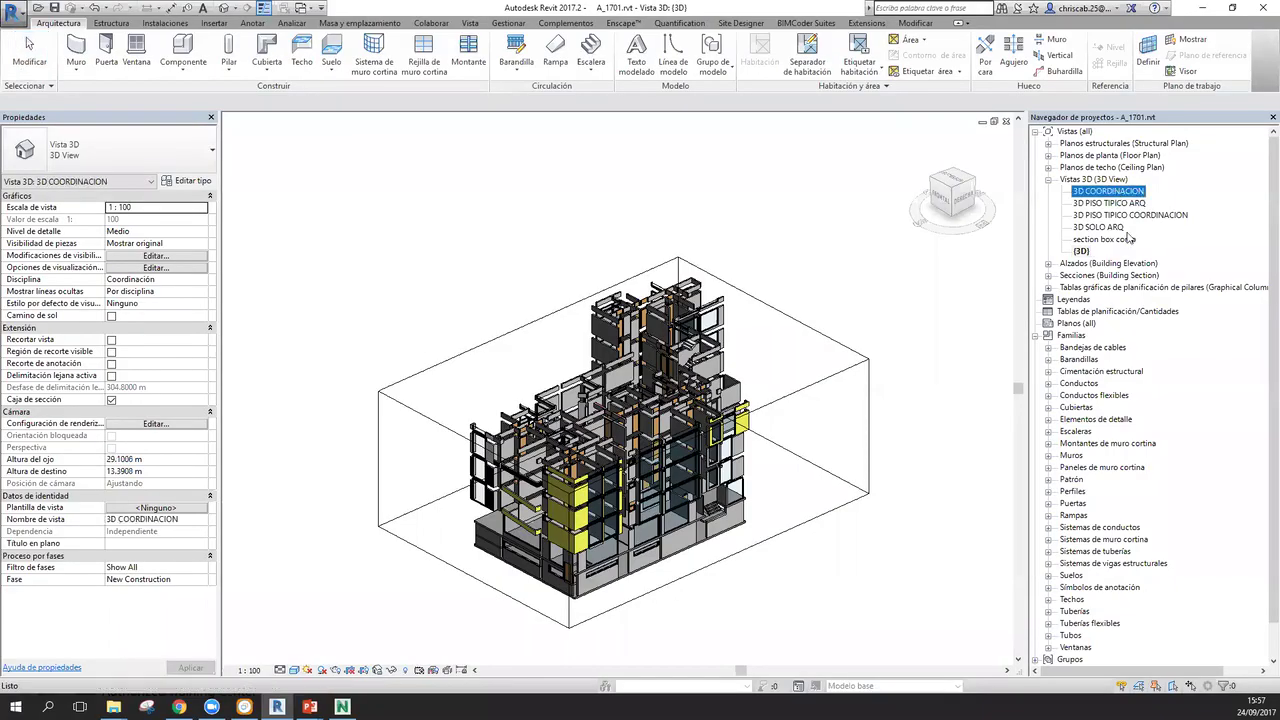
shift+click(1120, 240)
key(Delete)
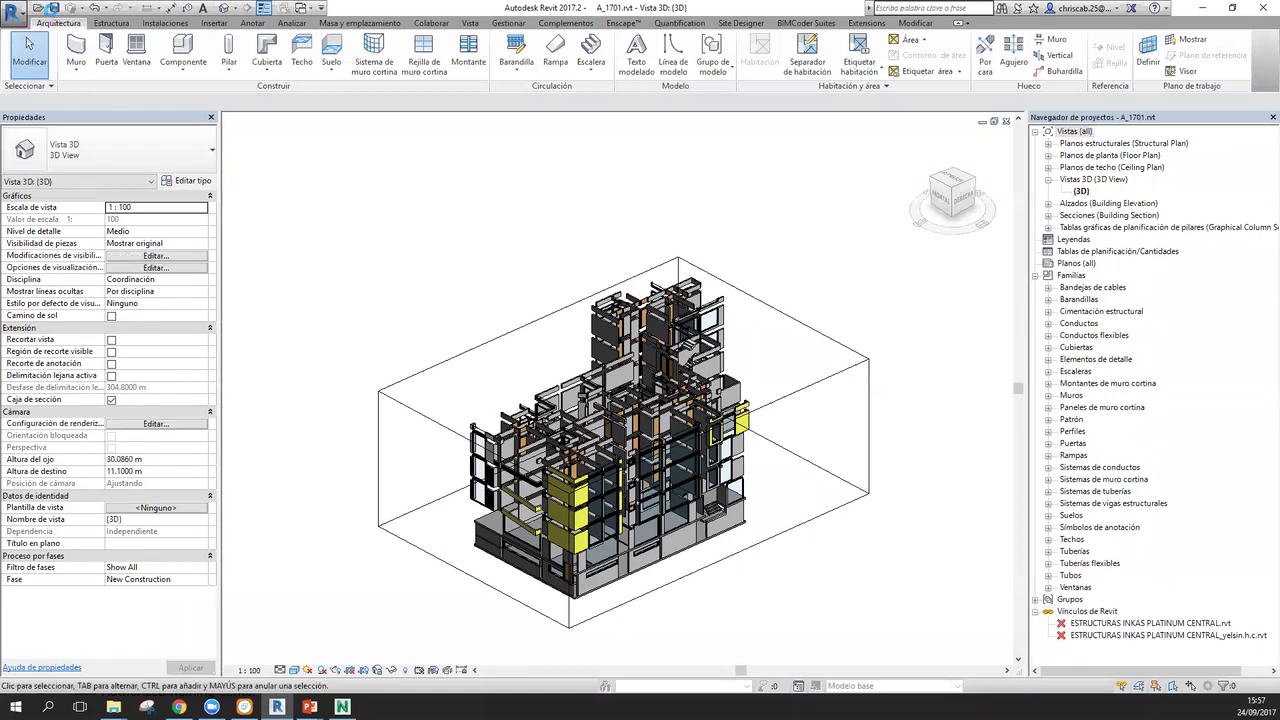
click(1203, 8)
- Start a new empty Navisworks file and append the updated A_1701.rvt to it
click(1008, 378)
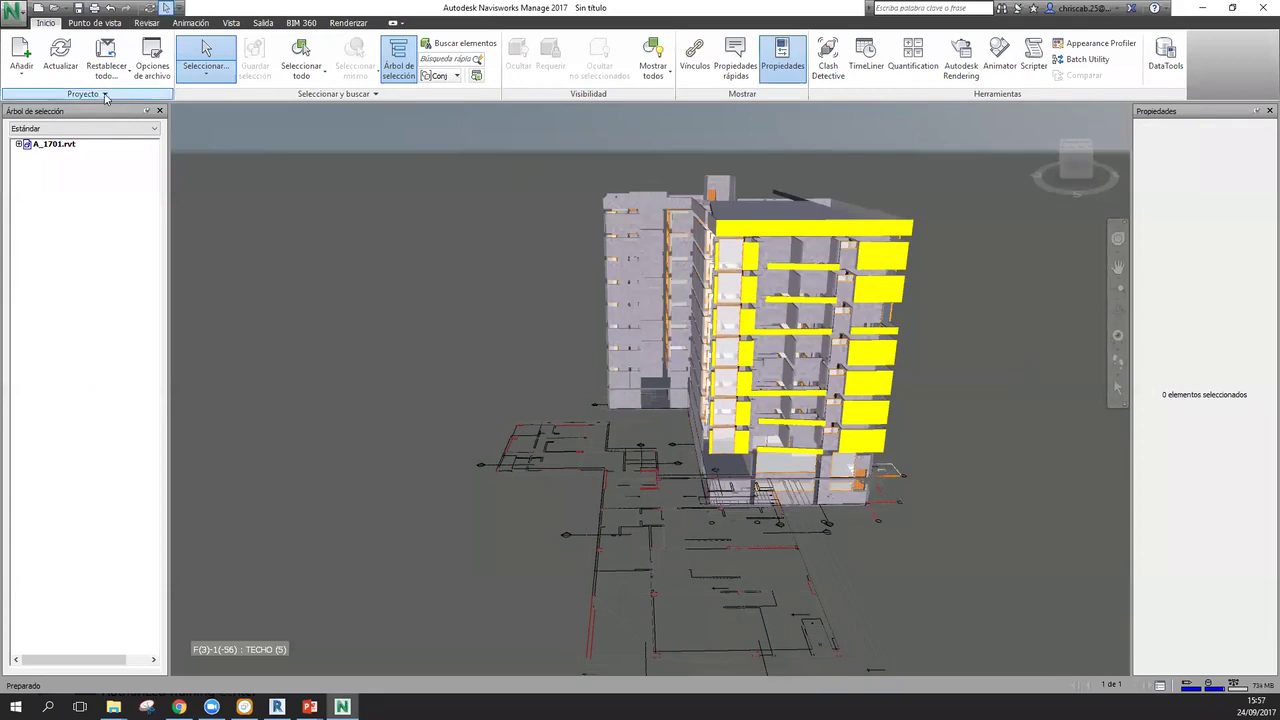
click(13, 13)
click(50, 50)
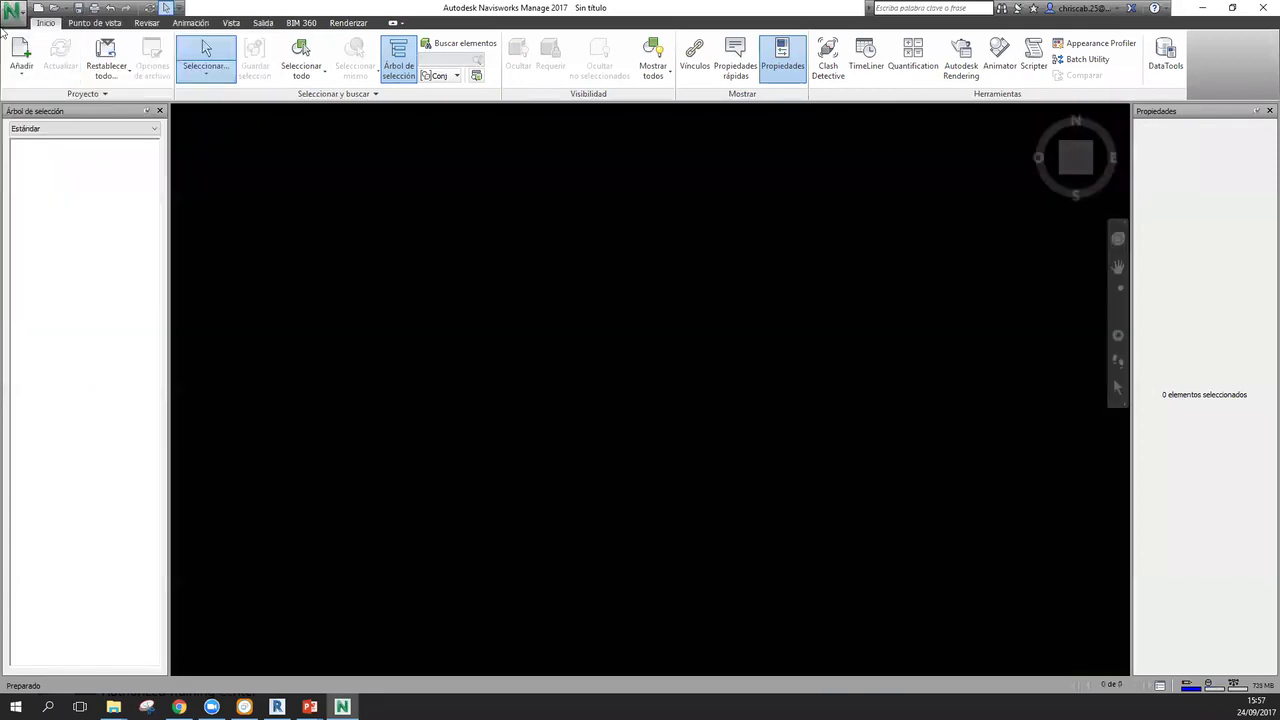
click(21, 55)
click(567, 298)
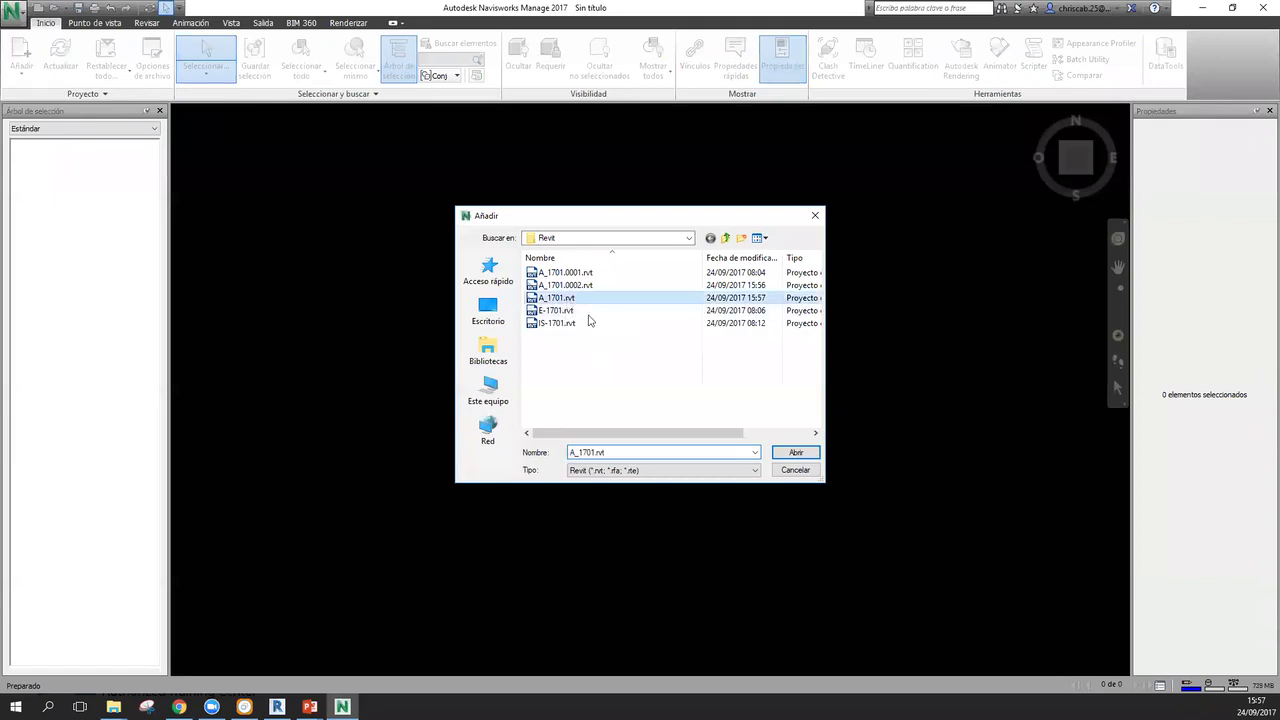
click(804, 456)
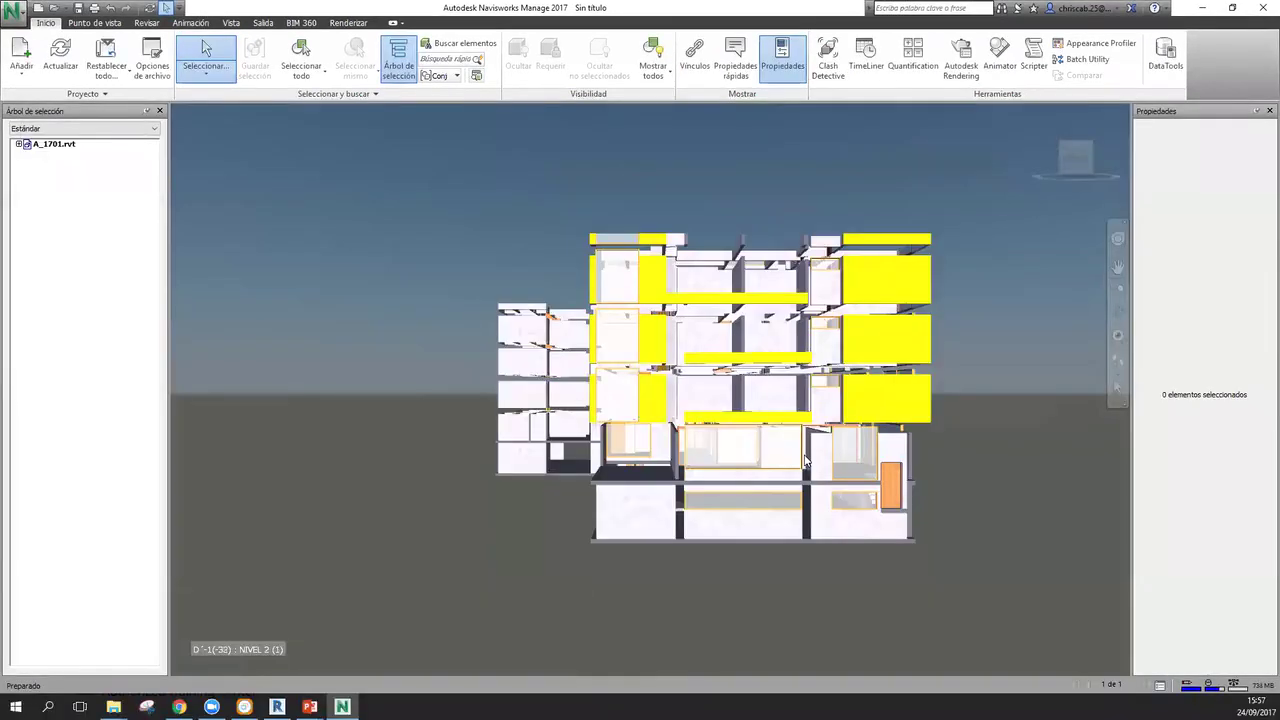
- Examine the reloaded building from above and up close to check where the section box cuts it
shift+middle_drag(909, 452, 660, 517)
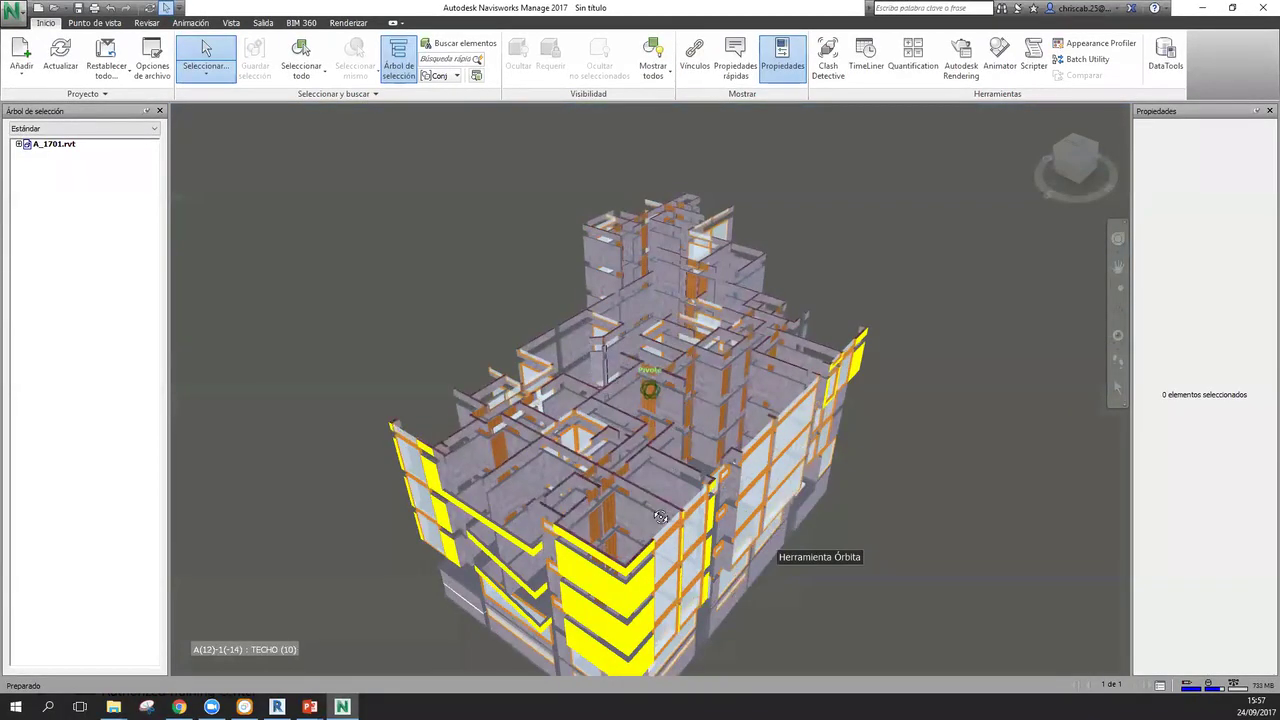
scroll(766, 511, up, 1)
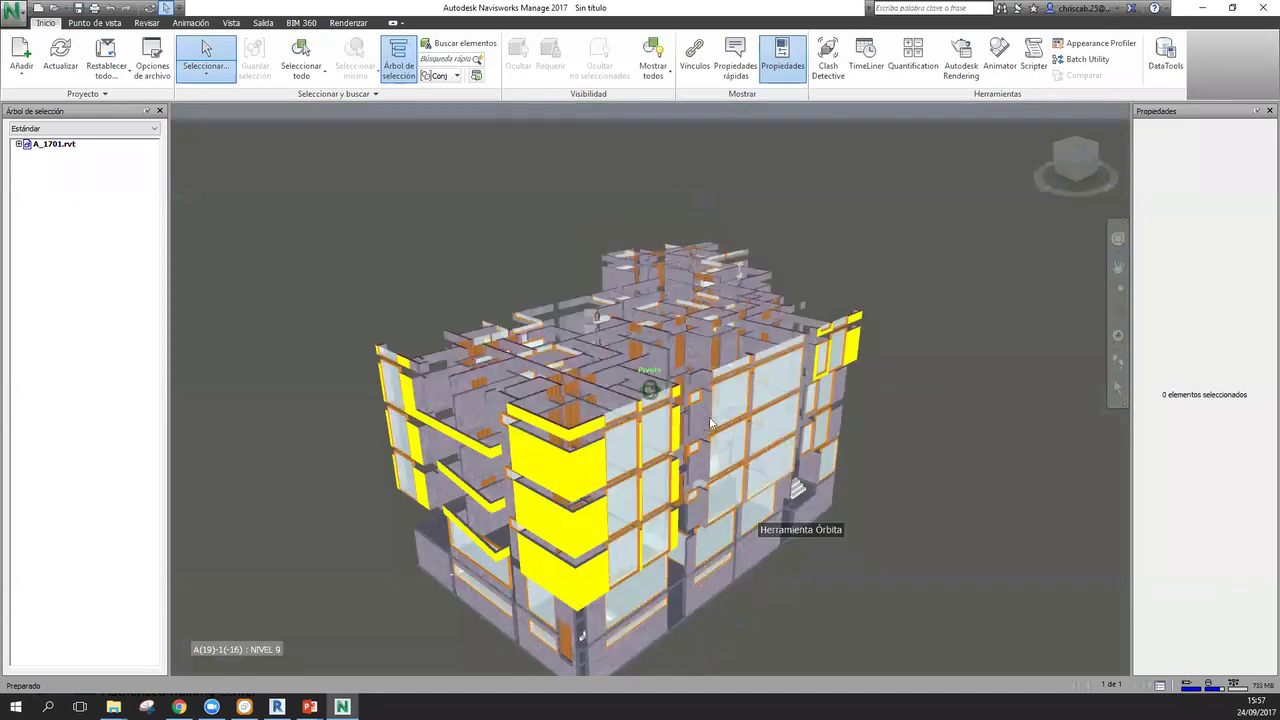
scroll(766, 511, up, 1)
scroll(610, 338, up, 2)
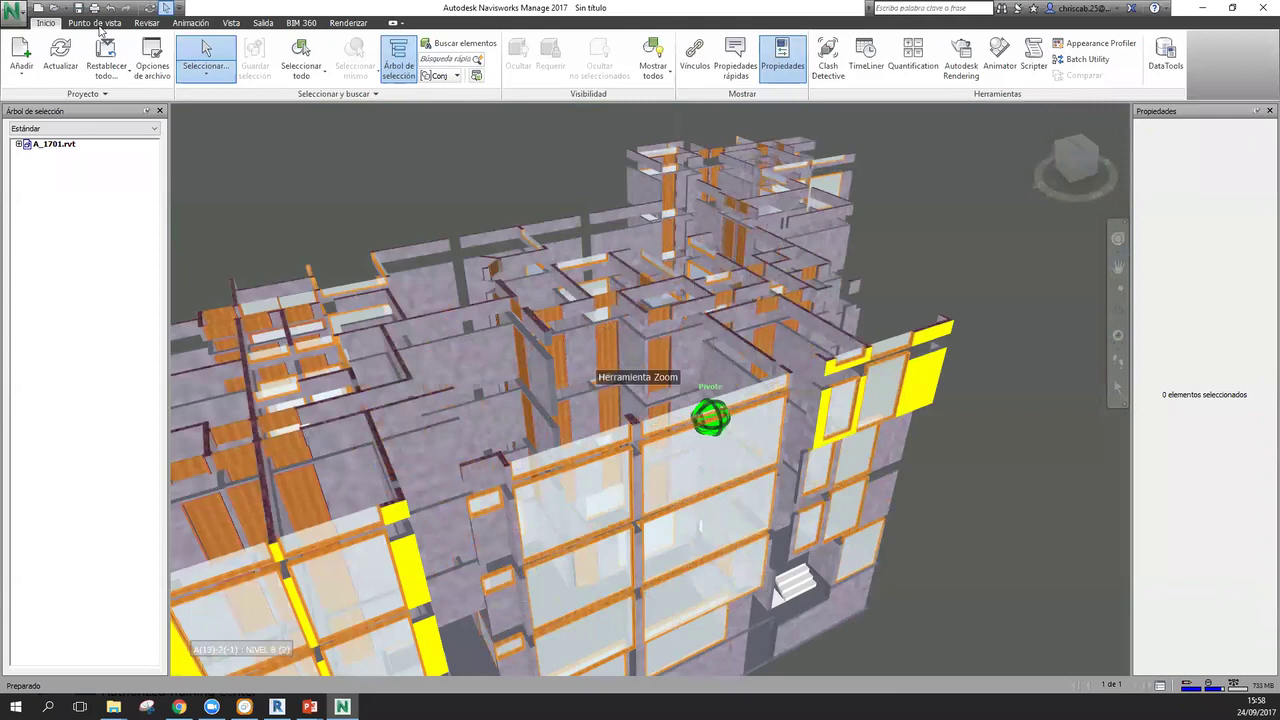
- Open the viewpoint settings that control the camera and render style
click(97, 24)
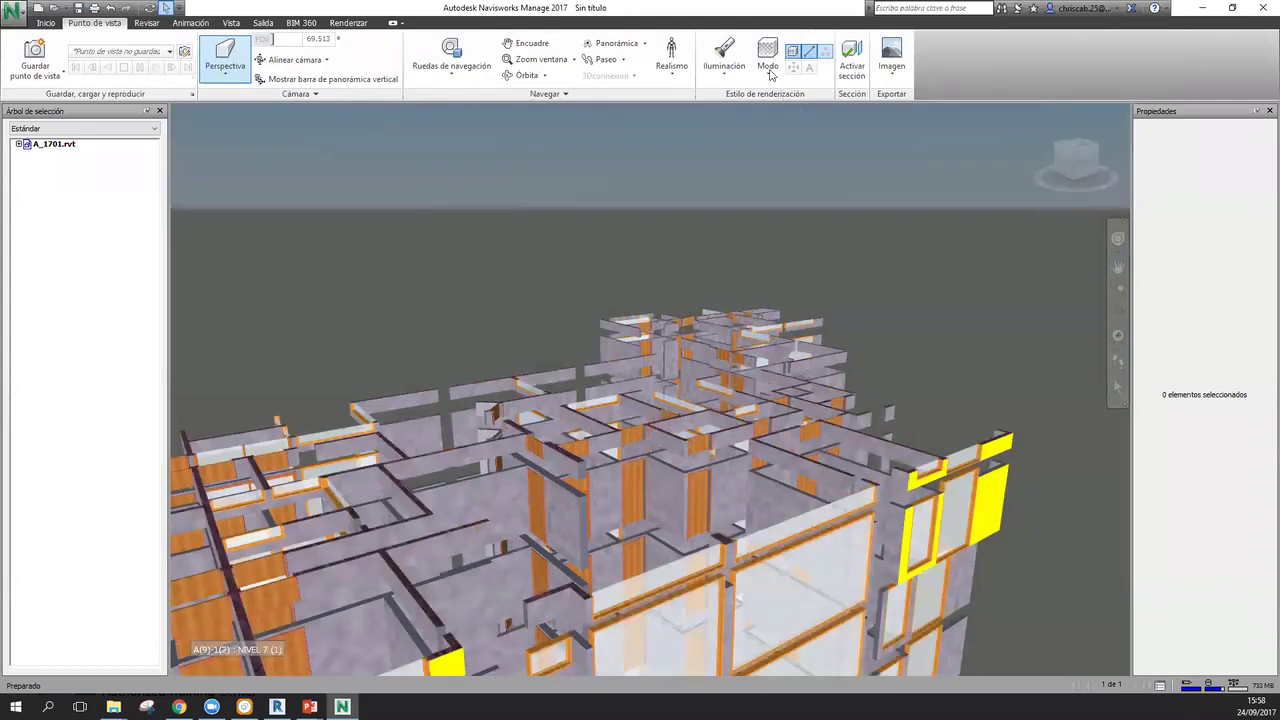
- Set the model's render style to Sombreado (shaded) and view the cut building from outside
click(769, 70)
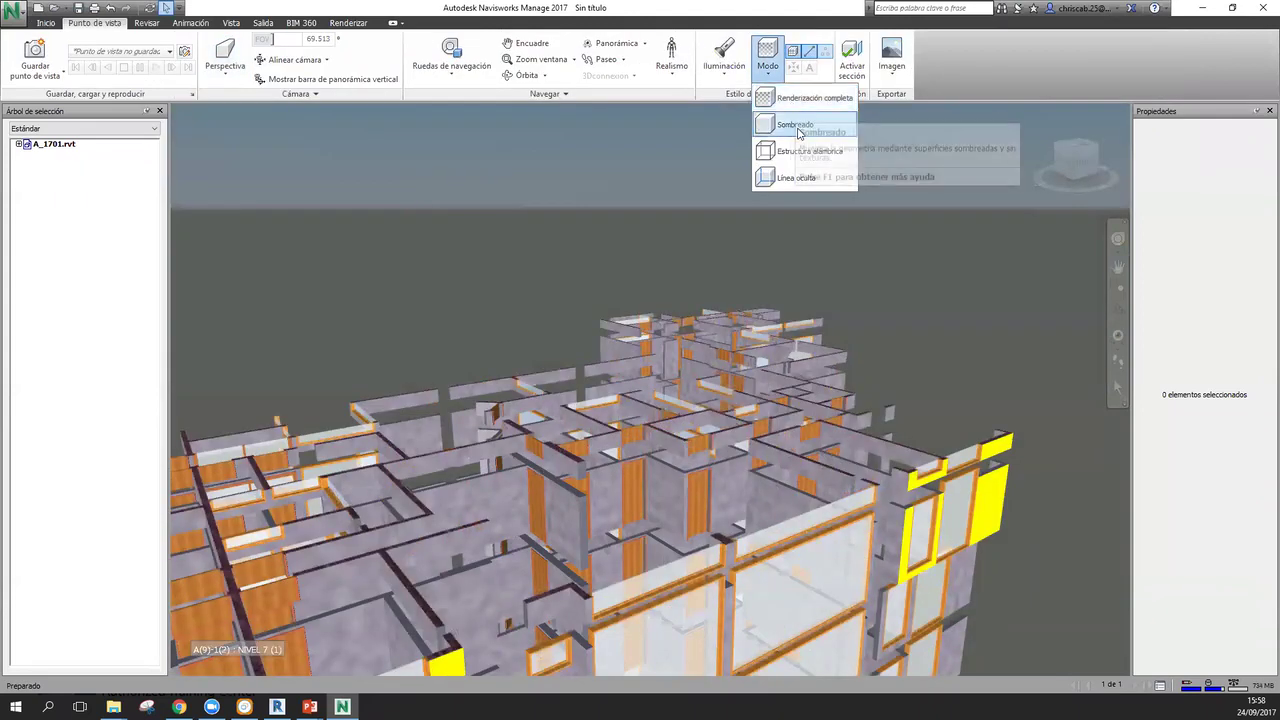
click(785, 124)
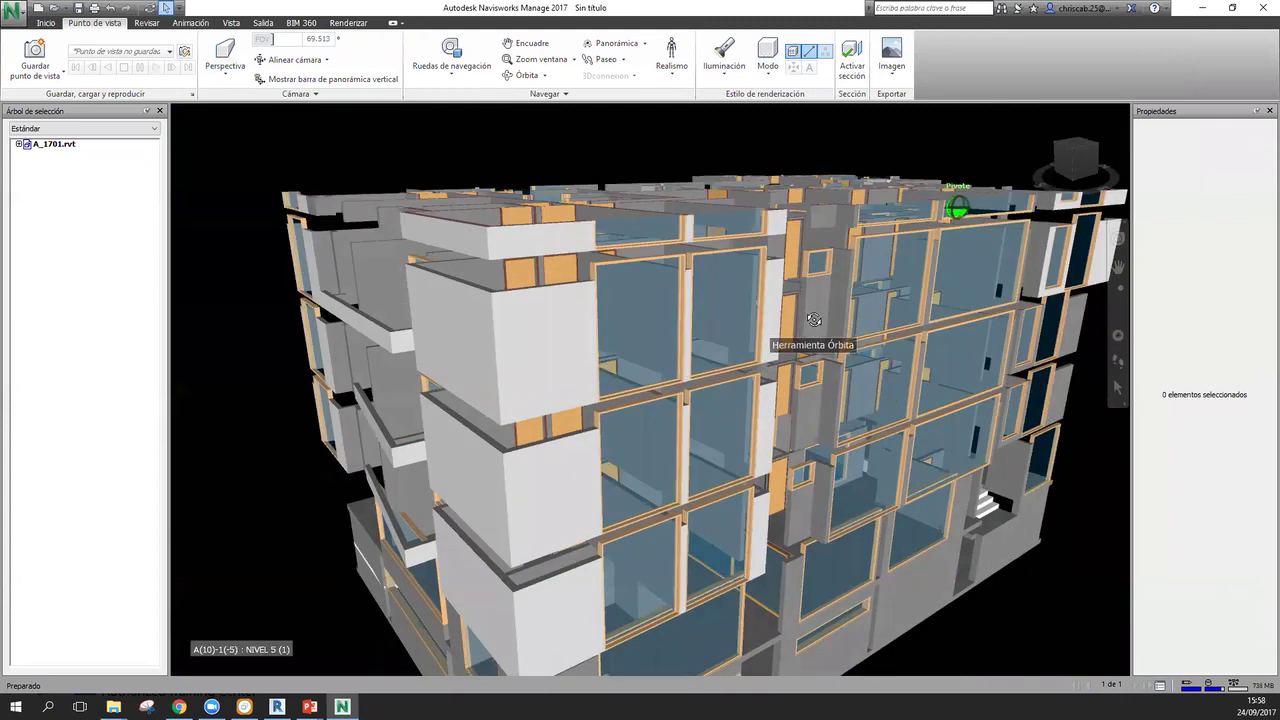
mouse_move(811, 433)
shift+middle_down()
mouse_move(810, 458)
mouse_move(872, 325)
mouse_move(873, 291)
mouse_move(767, 288)
mouse_move(660, 306)
mouse_move(826, 312)
mouse_move(752, 432)
mouse_move(831, 416)
mouse_move(867, 345)
mouse_move(806, 410)
mouse_move(817, 415)
shift+middle_up()
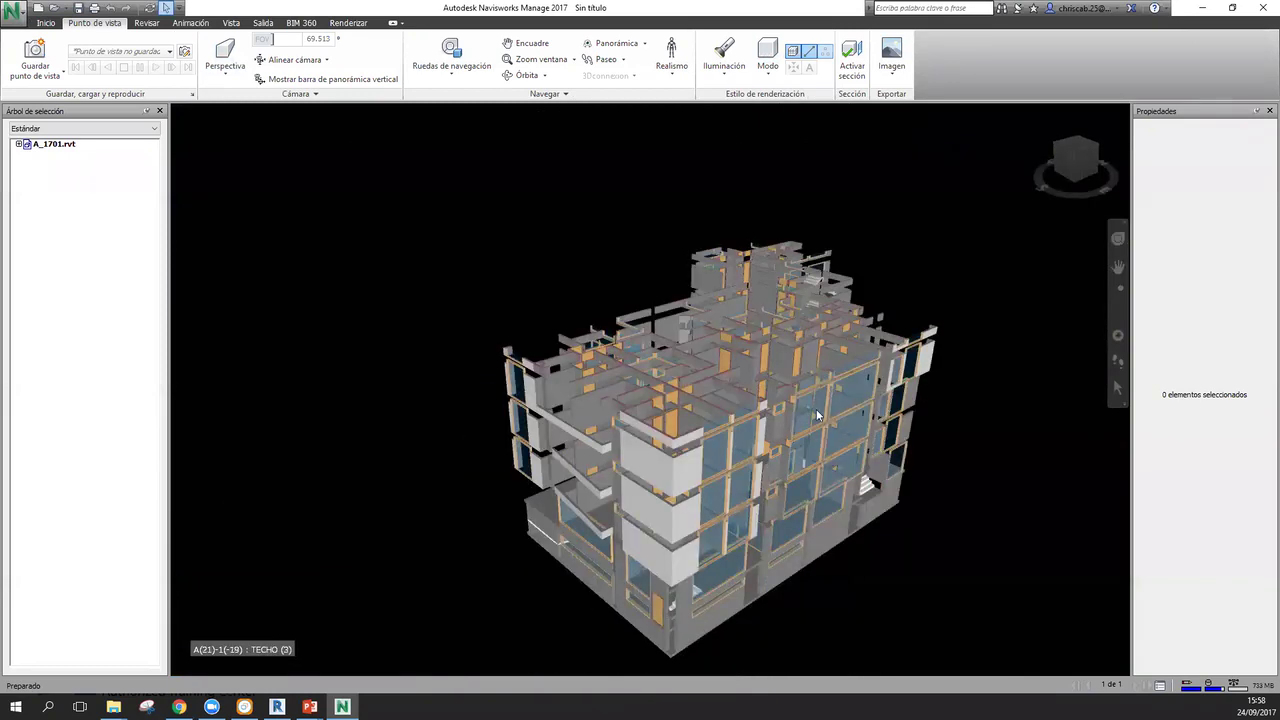
key(alt+Tab)
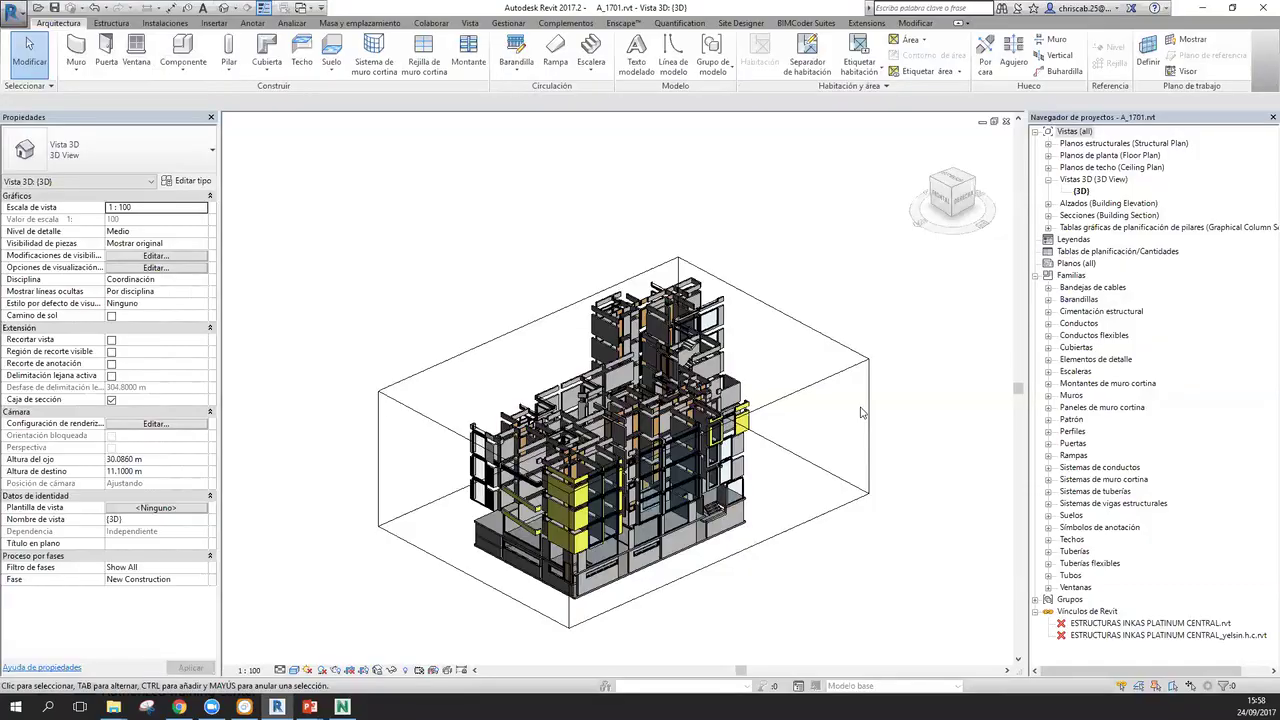
key(alt+Tab)
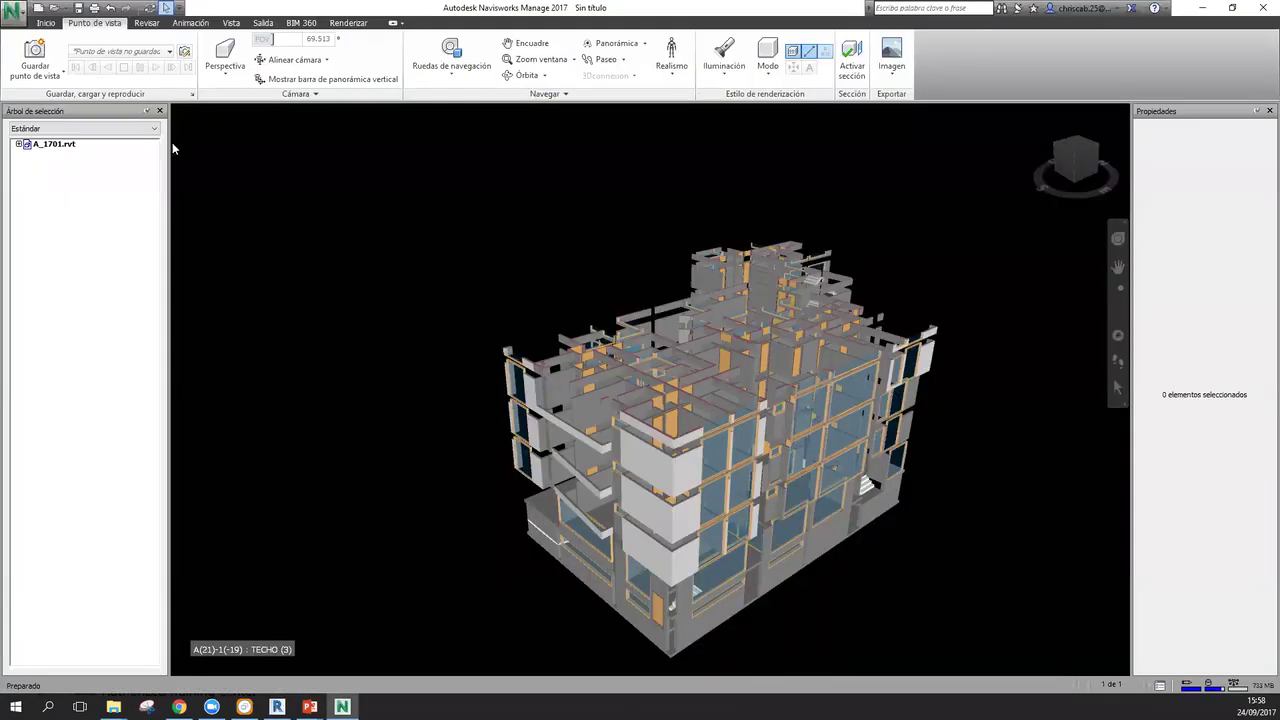
click(55, 144)
click(478, 250)
- Switch to Revit, turn off the section box of the {3D} view, and save the project
key(alt+Tab)
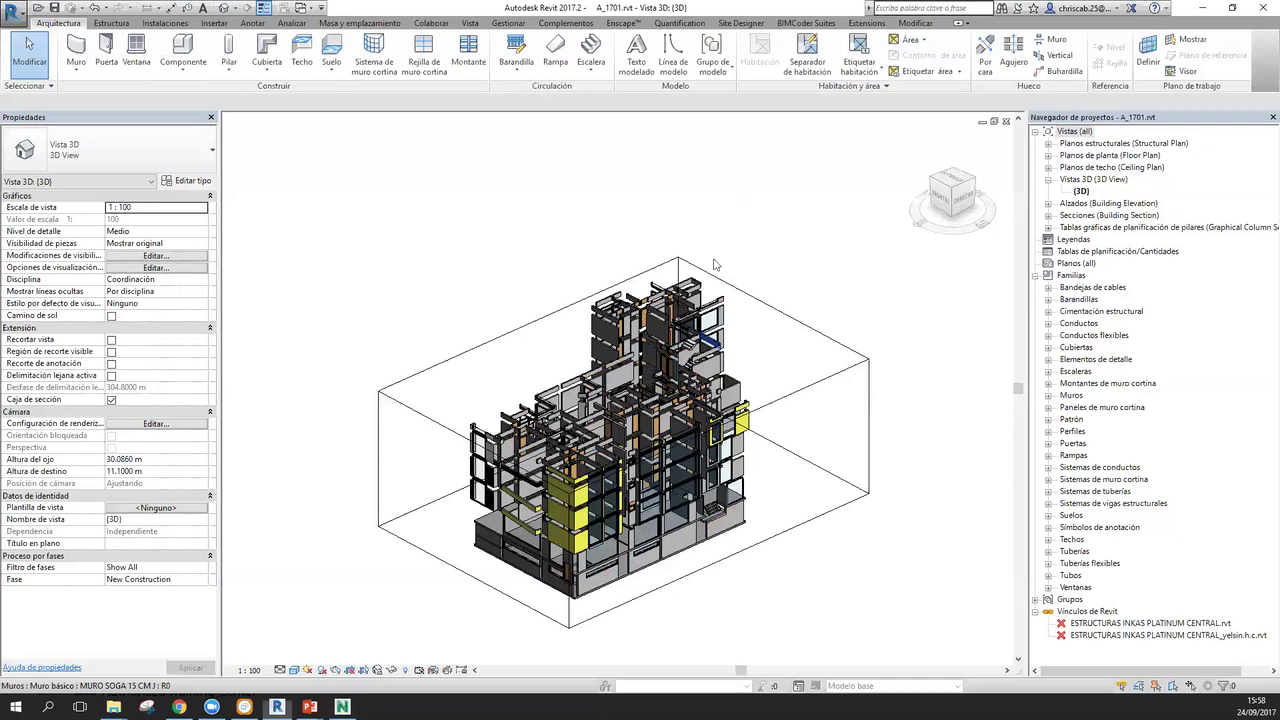
click(111, 399)
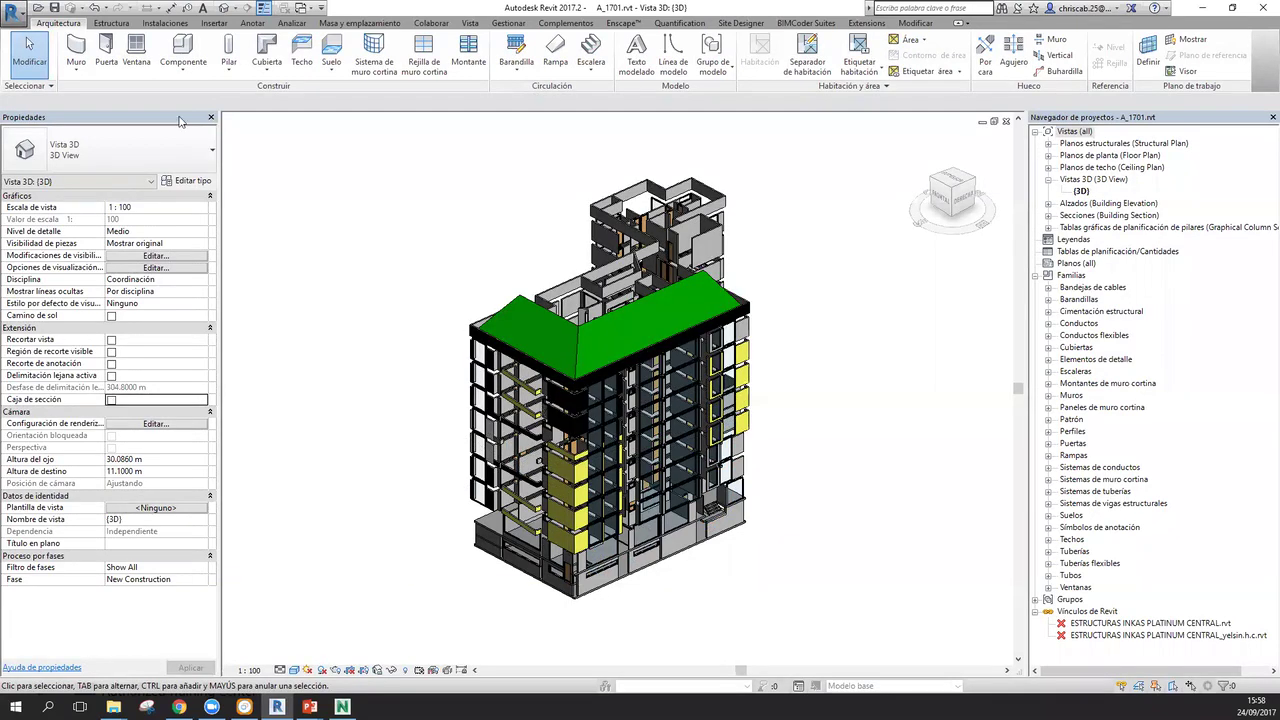
click(54, 7)
- Switch to Navisworks and refresh the model with the saved Revit view change
key(alt+Tab)
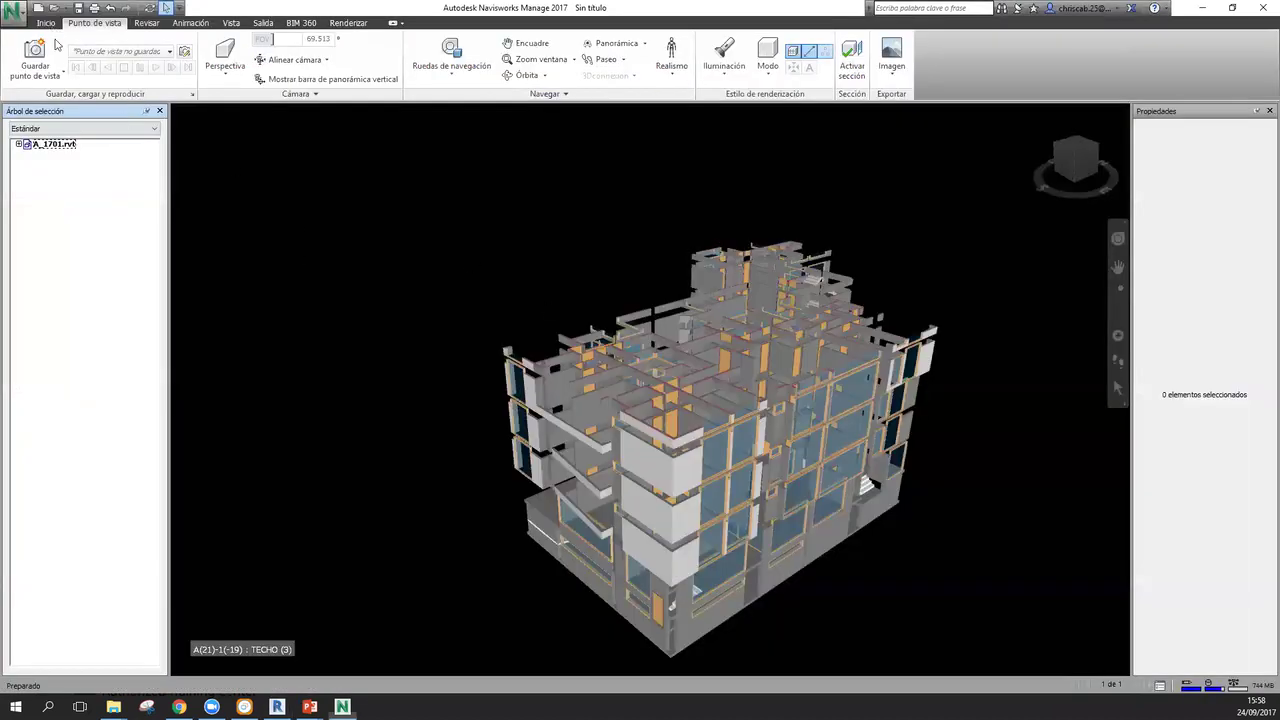
scroll(57, 45, up, 1)
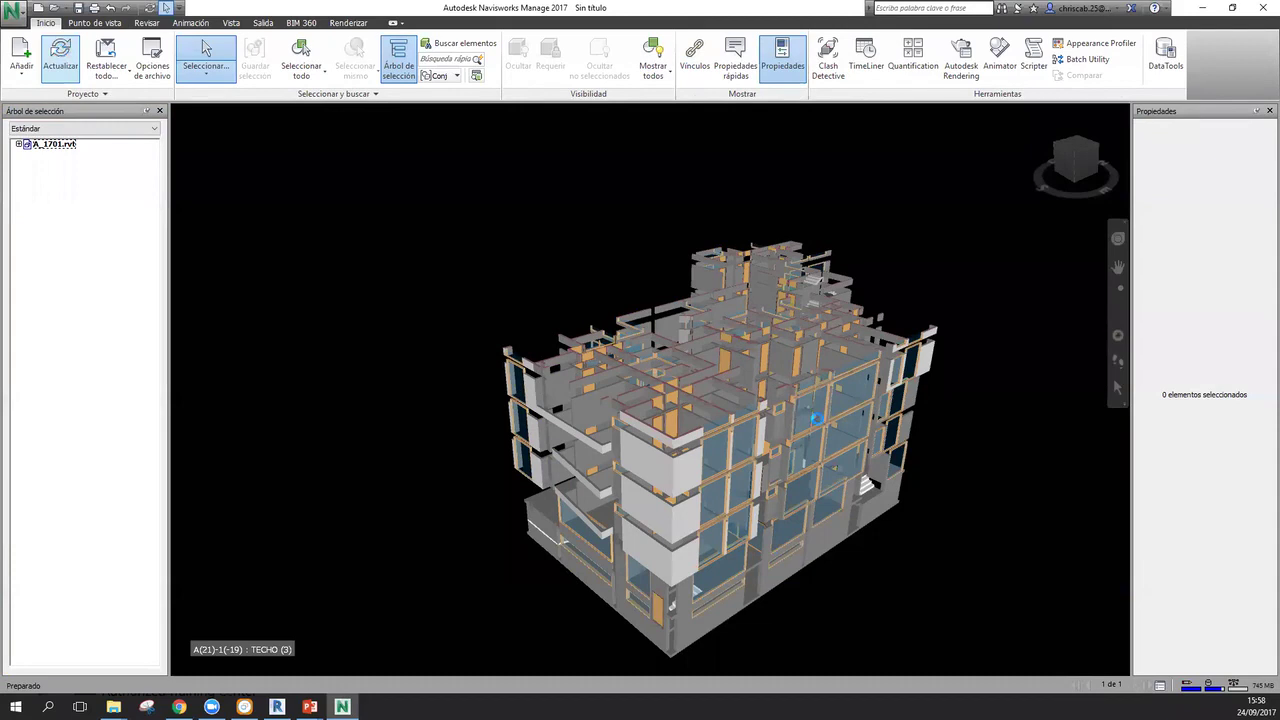
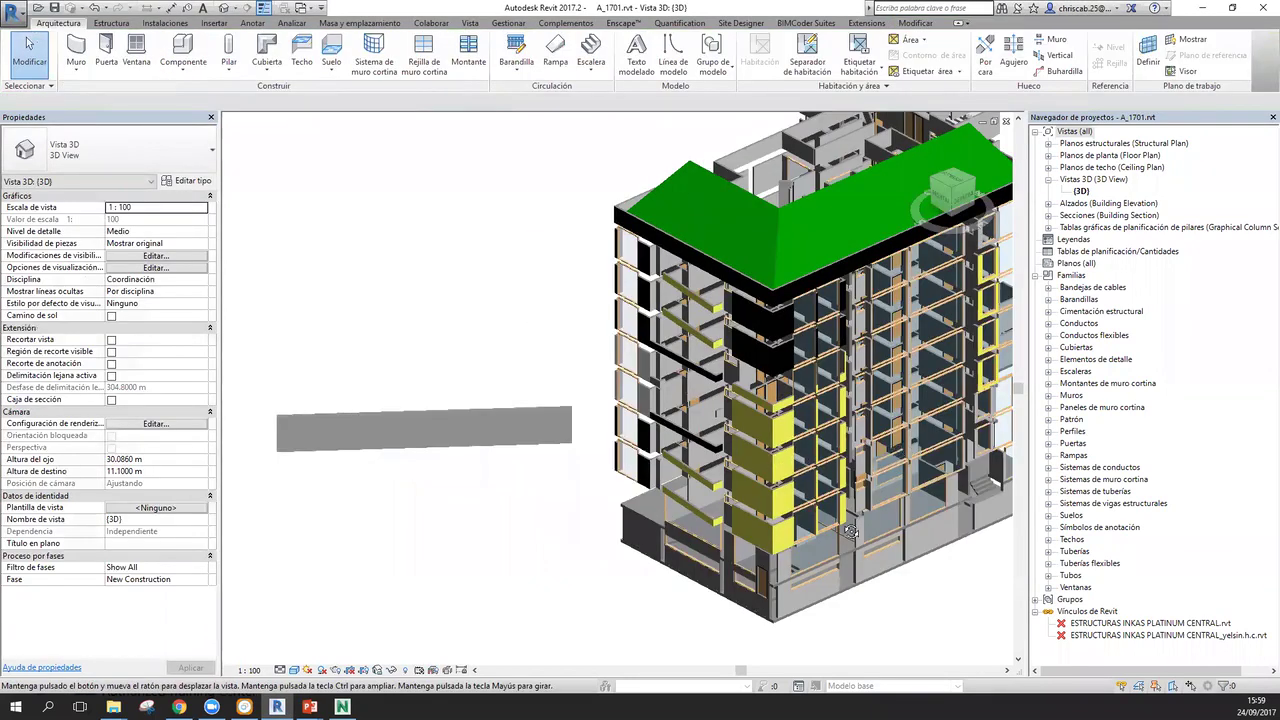
- Check the freestanding wall beside the building in Revit and save the project
shift+middle_drag(768, 548, 597, 531)
click(60, 22)
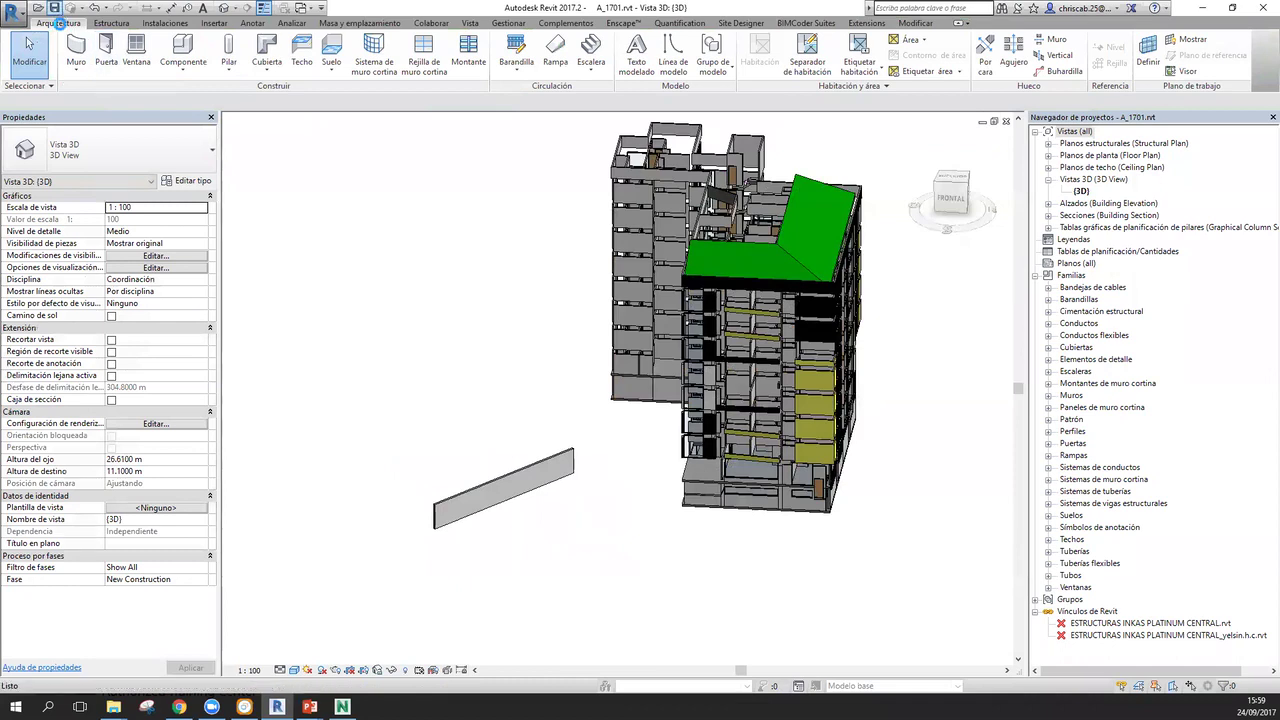
key(ctrl+s)
- Return to Navisworks and refresh the model to bring in the freestanding wall
key(alt+Tab)
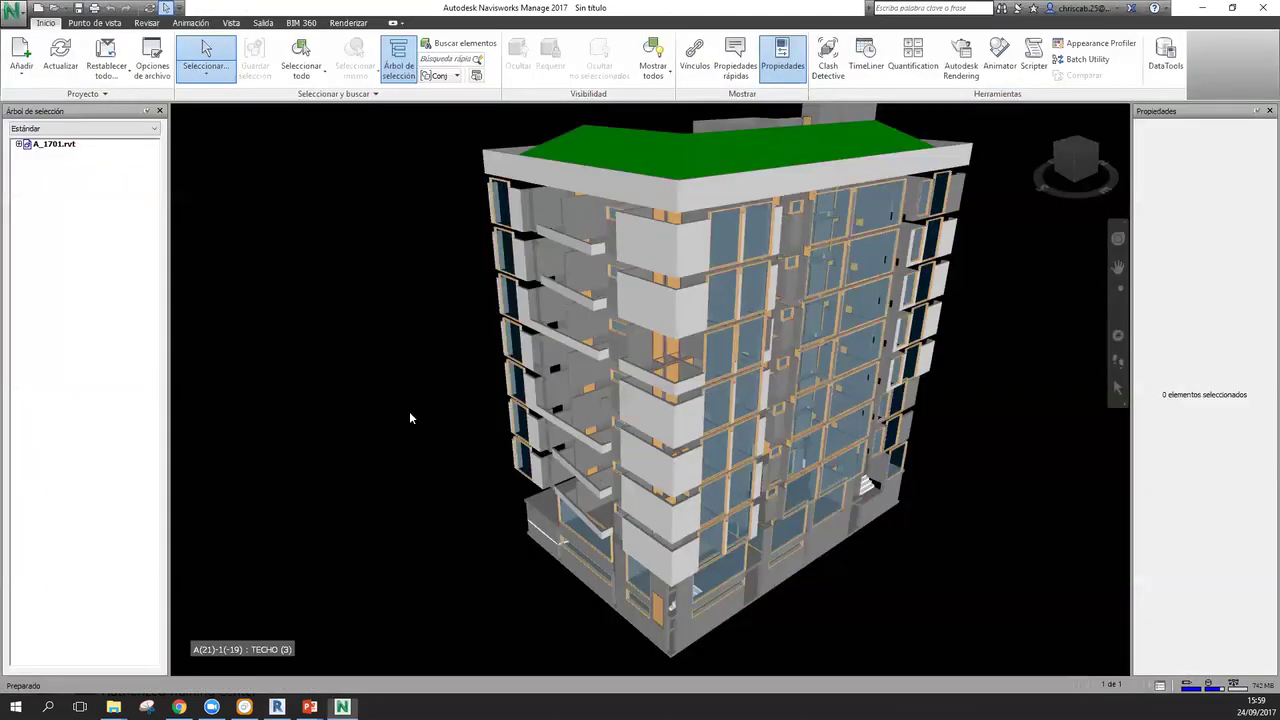
scroll(409, 418, down, 3)
click(61, 62)
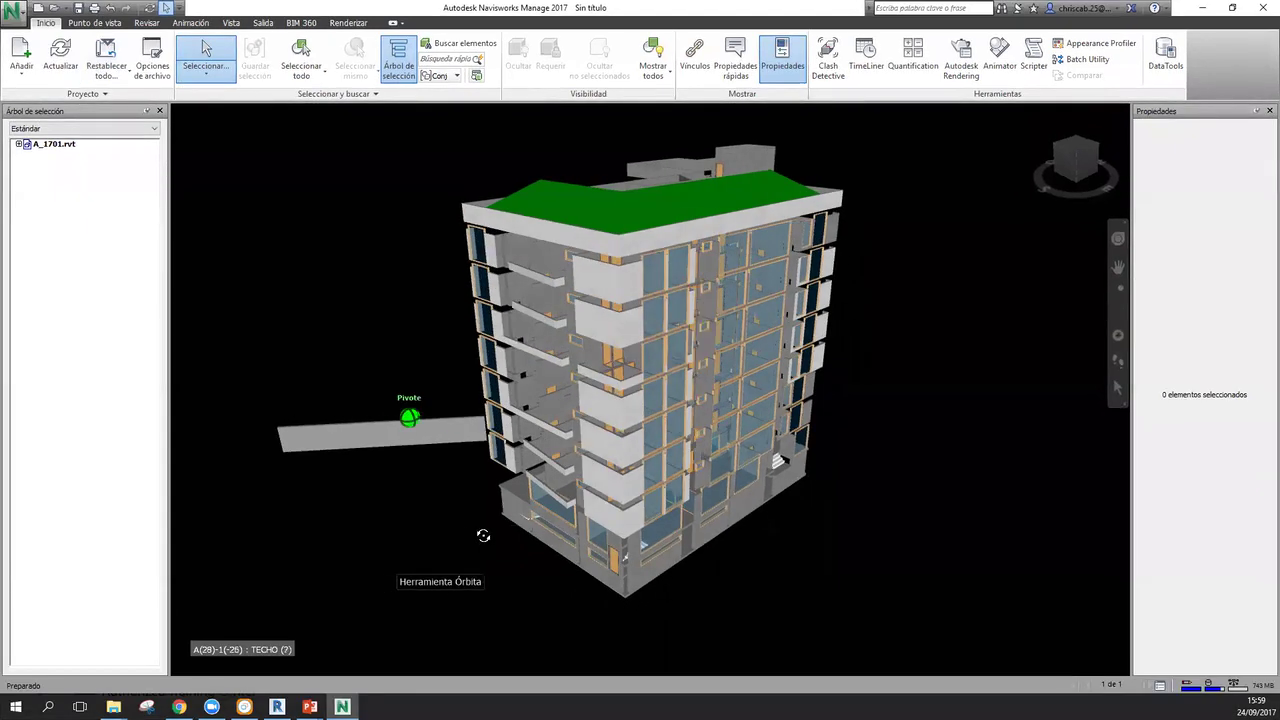
- Examine the refreshed building from several sides and select the freestanding wall to inspect its properties
drag(834, 526, 672, 455)
click(672, 455)
drag(714, 540, 695, 508)
drag(616, 486, 590, 523)
middle_drag(654, 551, 751, 606)
click(646, 569)
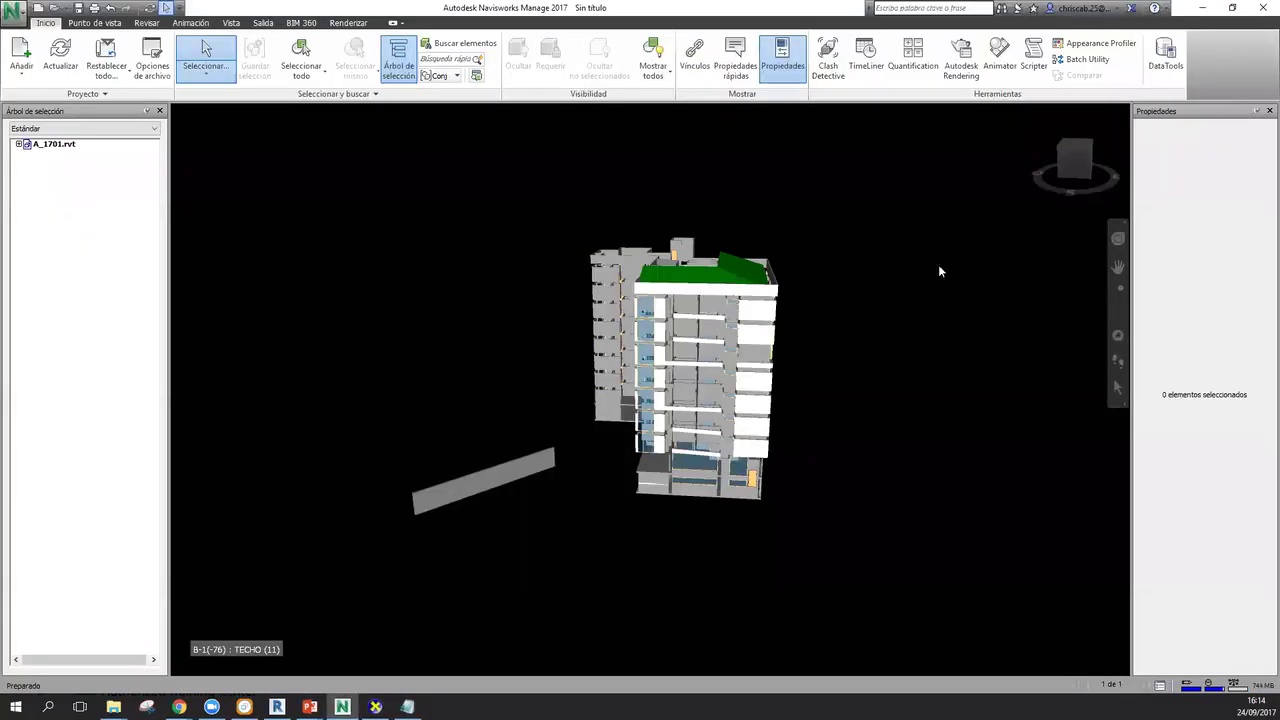
middle_drag(959, 325, 979, 319)
shift+middle_drag(889, 356, 914, 400)
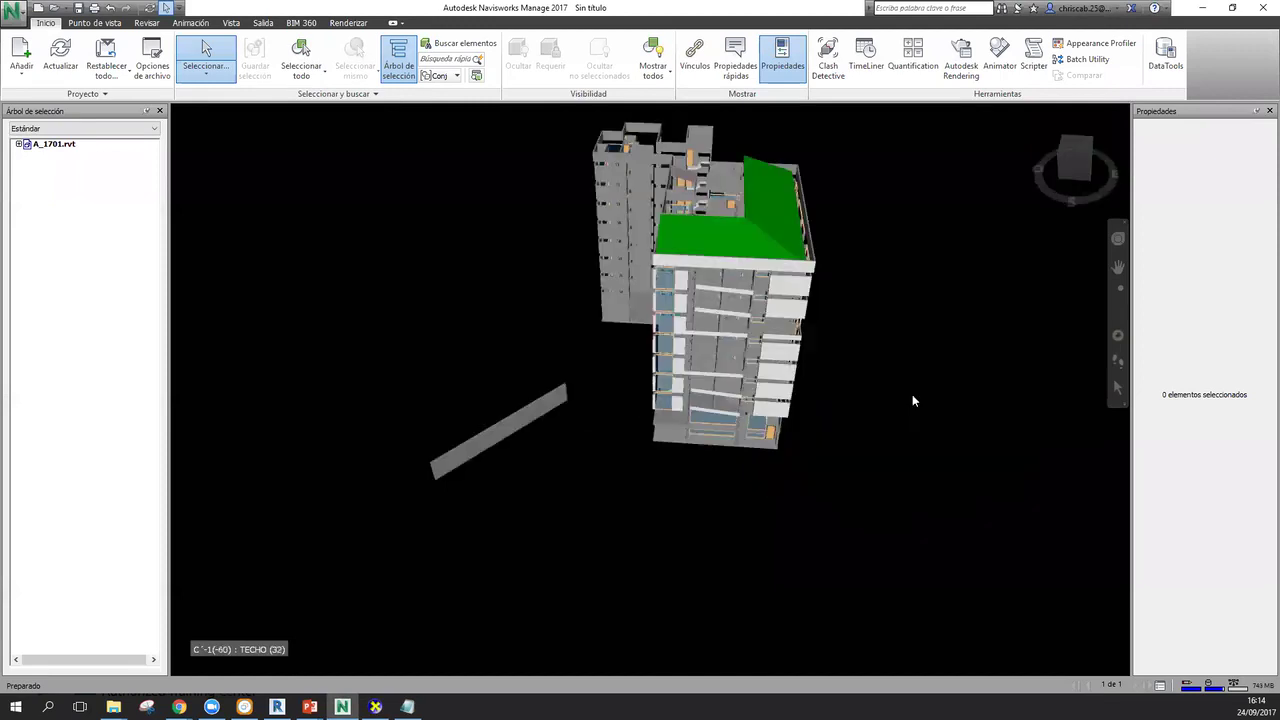
middle_drag(922, 340, 882, 327)
click(467, 406)
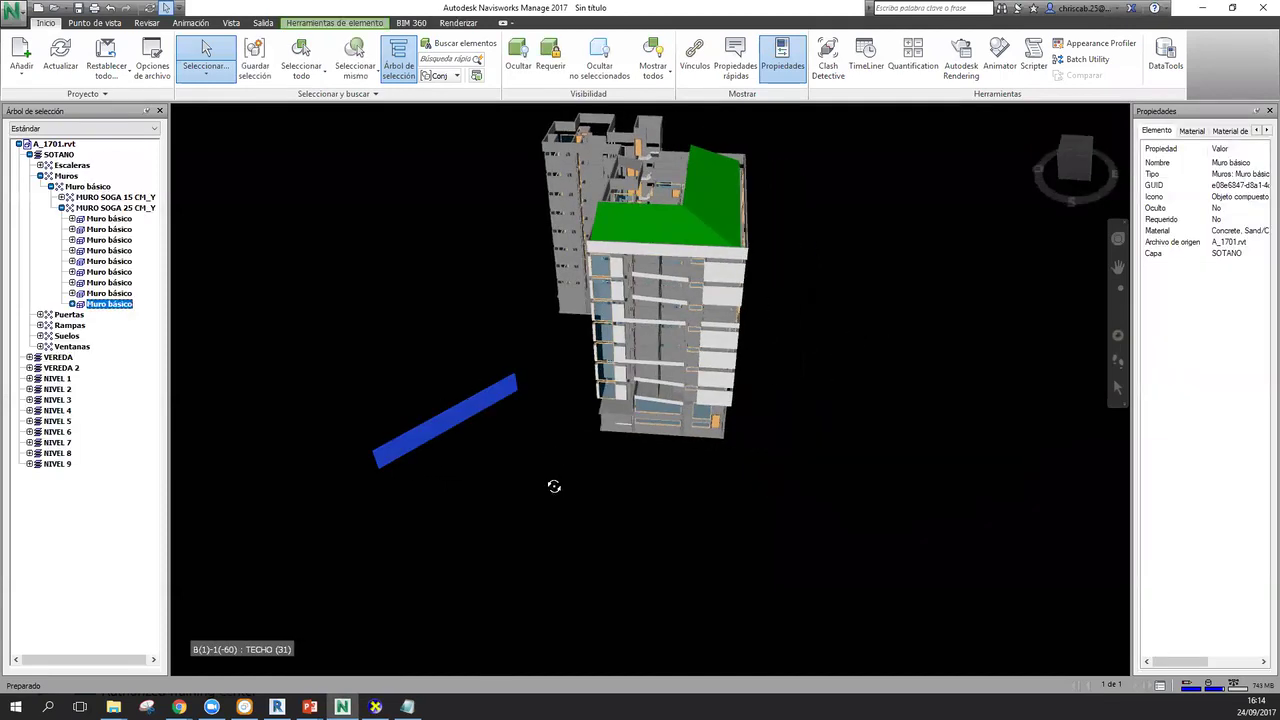
shift+middle_drag(602, 451, 695, 465)
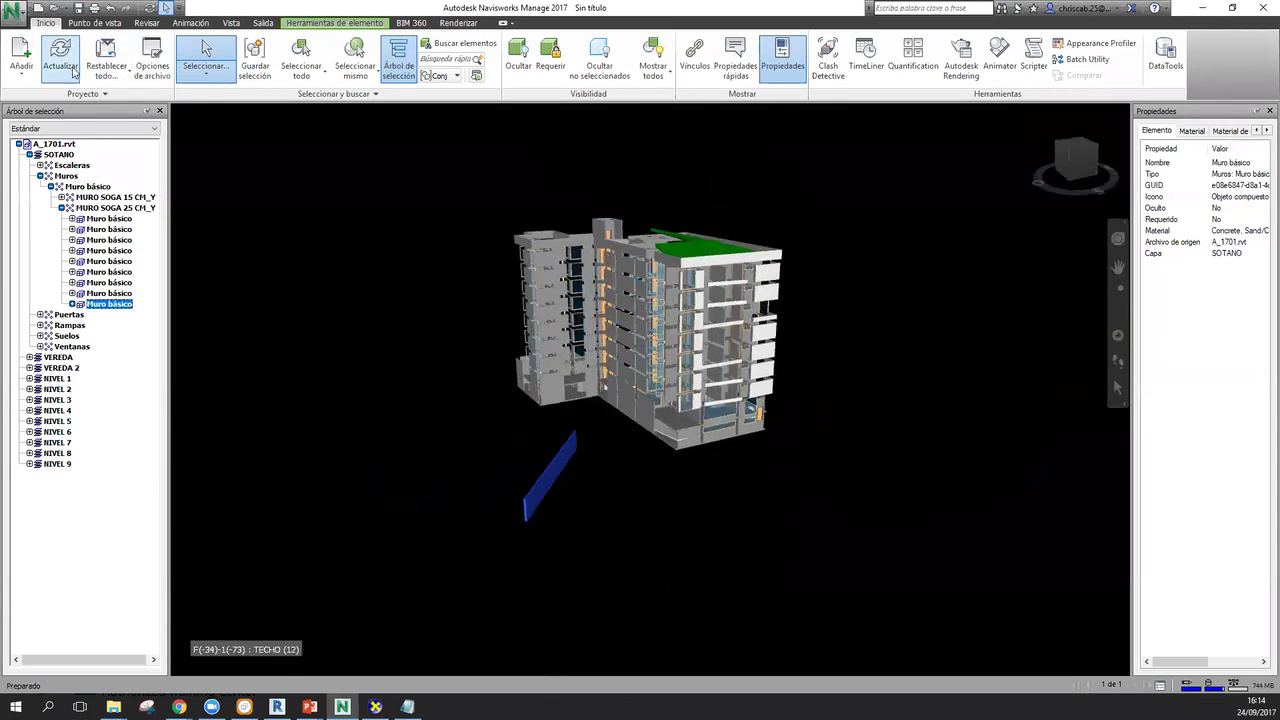
- Append the Revit file E-1701.rvt to the architectural model
click(21, 52)
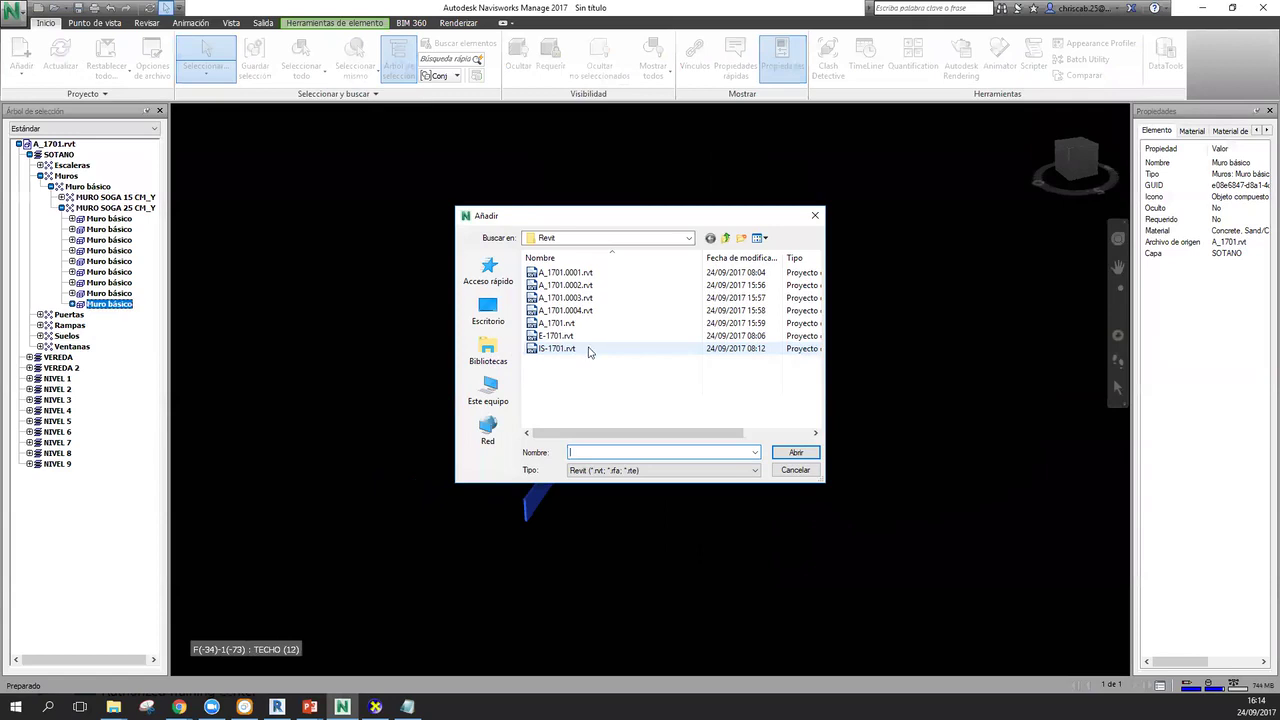
click(615, 336)
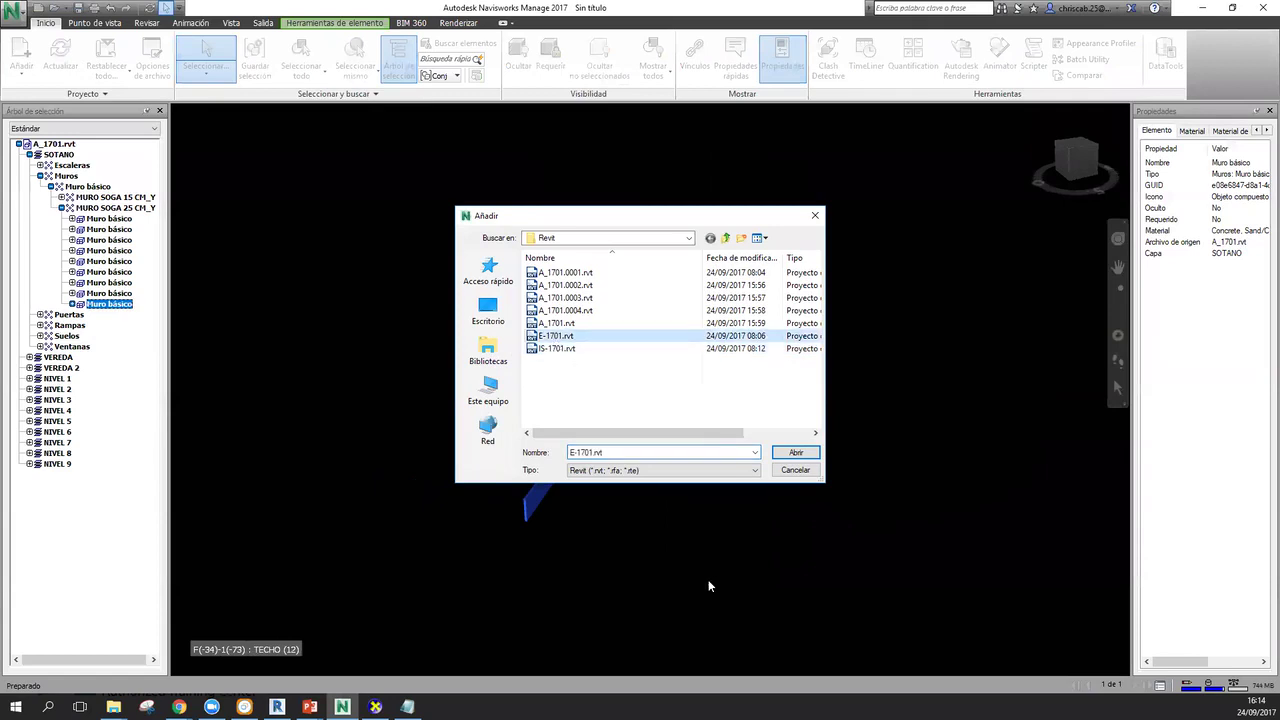
click(795, 453)
shift+middle_drag(789, 452, 496, 467)
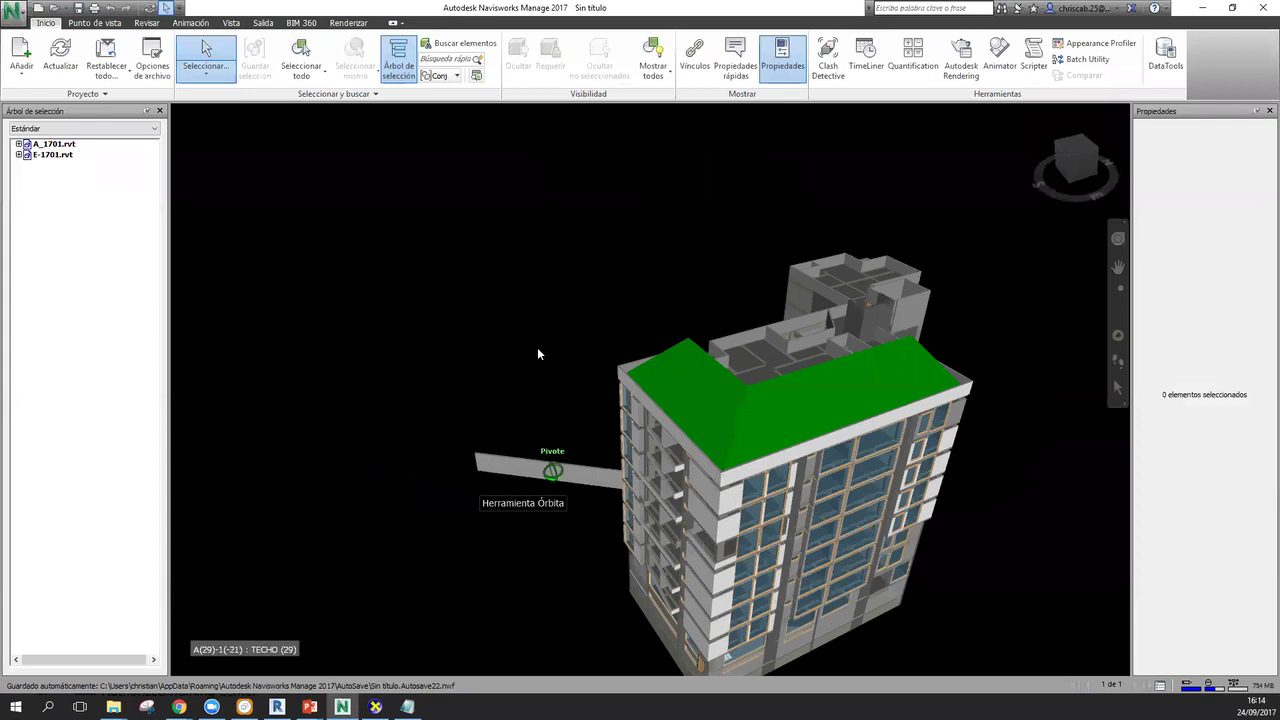
- Append the Revit file IS-1701.rvt to the combined model and view the building from outside
click(796, 455)
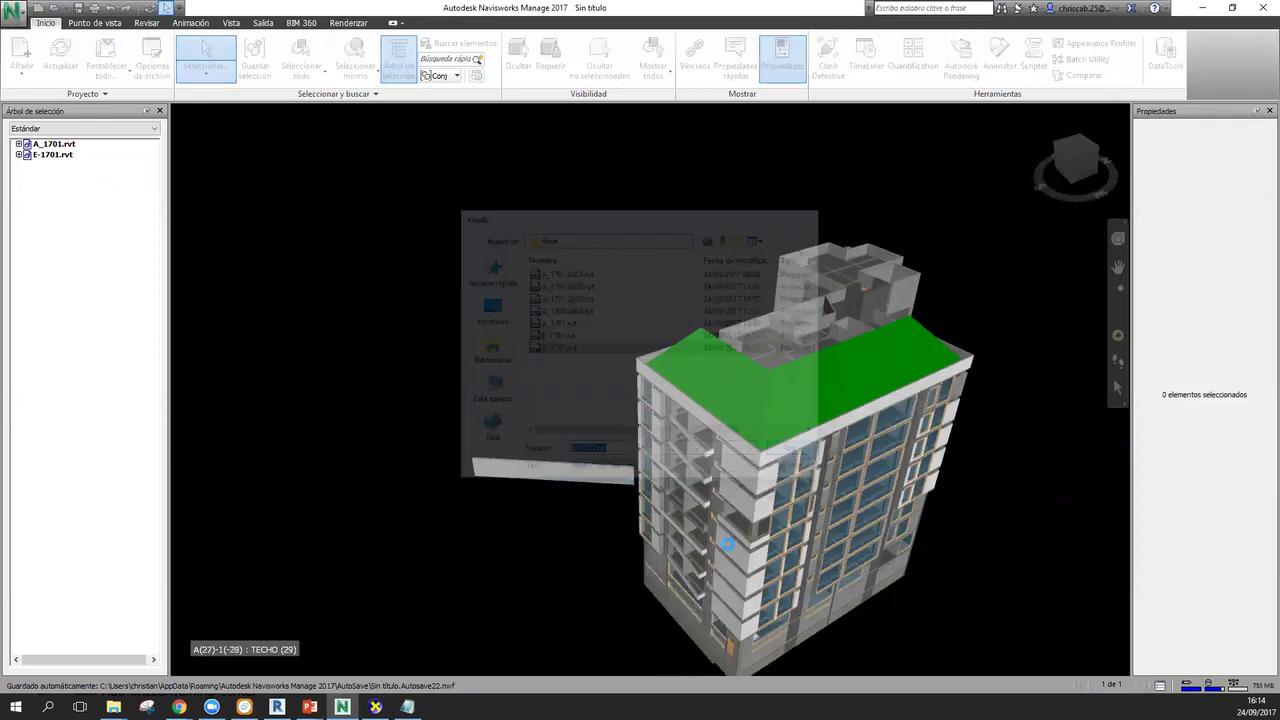
middle_drag(606, 590, 908, 524)
scroll(673, 498, up, 3)
shift+middle_drag(915, 388, 508, 476)
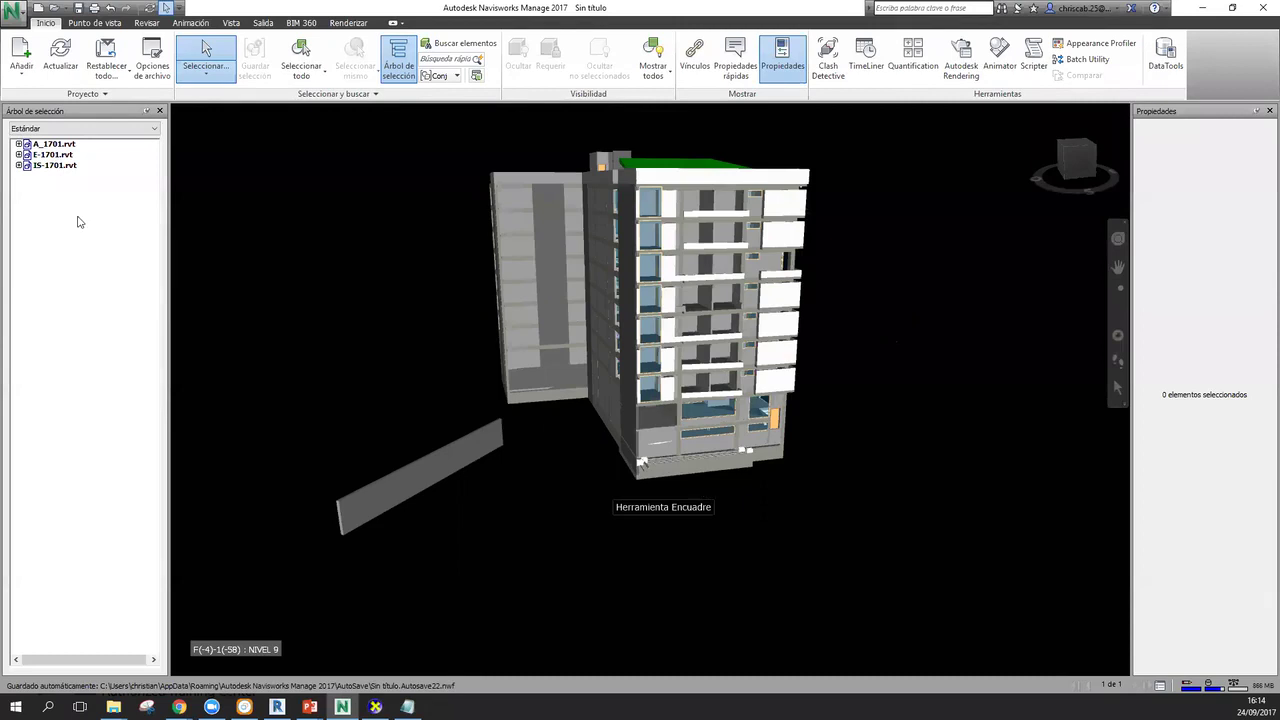
- Override the transparency of the whole A_1701.rvt model to make it partly see-through
click(53, 145)
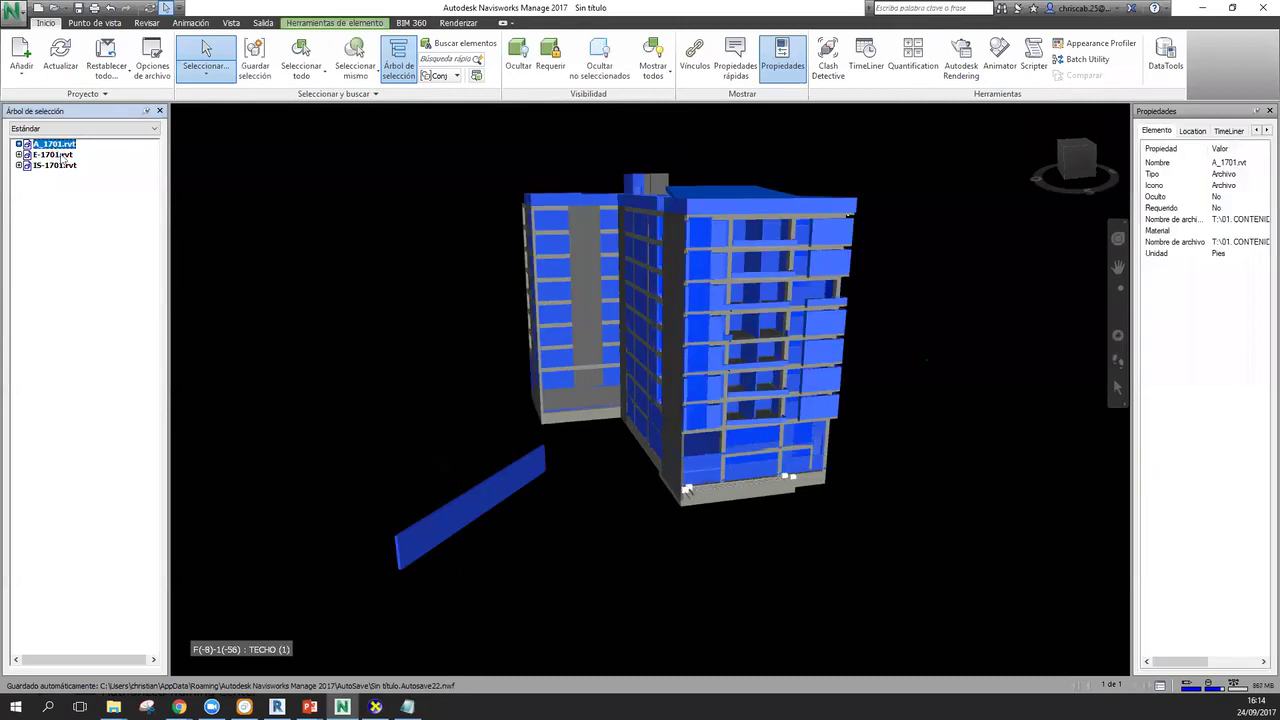
key(shift+F10)
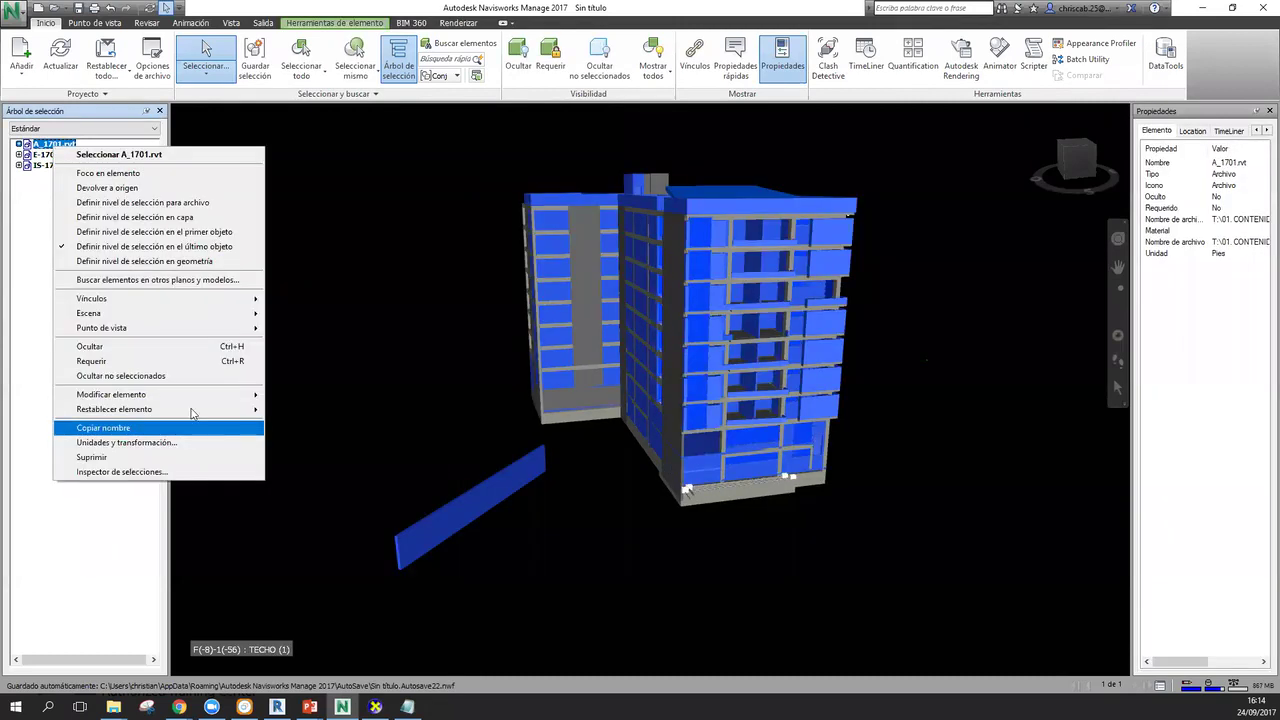
click(318, 410)
click(681, 348)
click(607, 378)
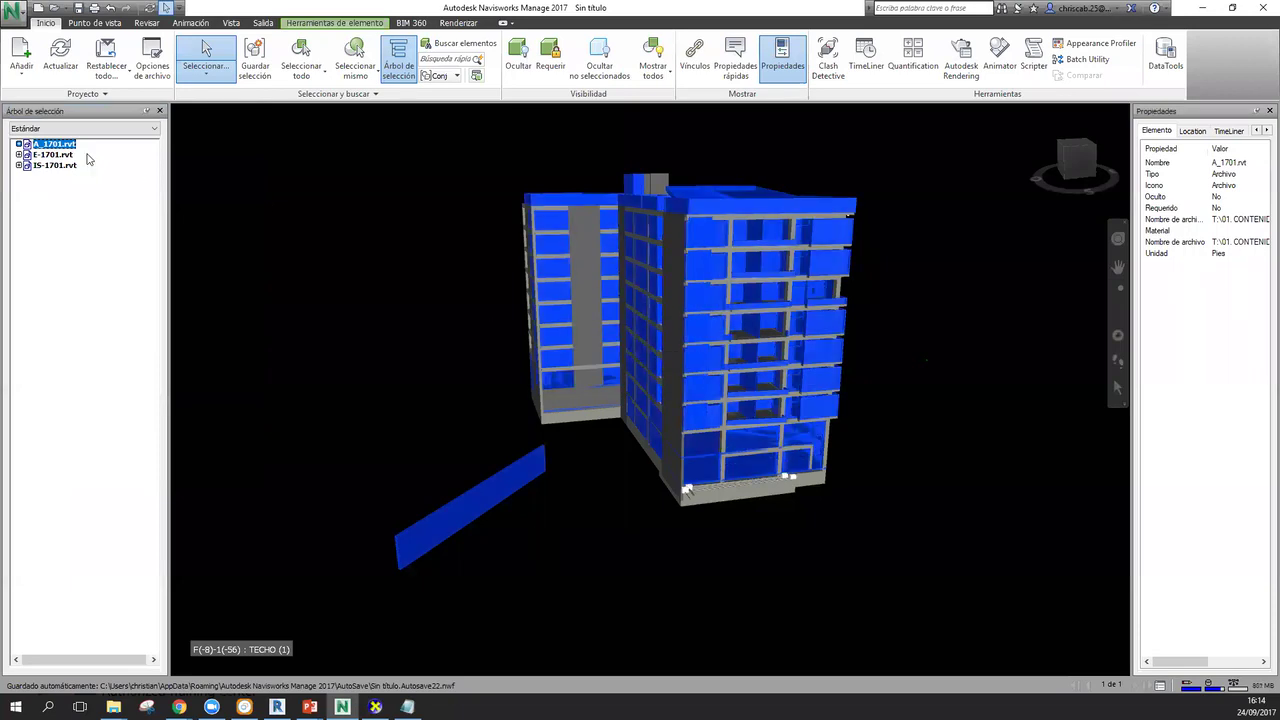
- Override the colour of the whole A_1701.rvt model with light yellow
key(shift+F10)
mouse_move(177, 389)
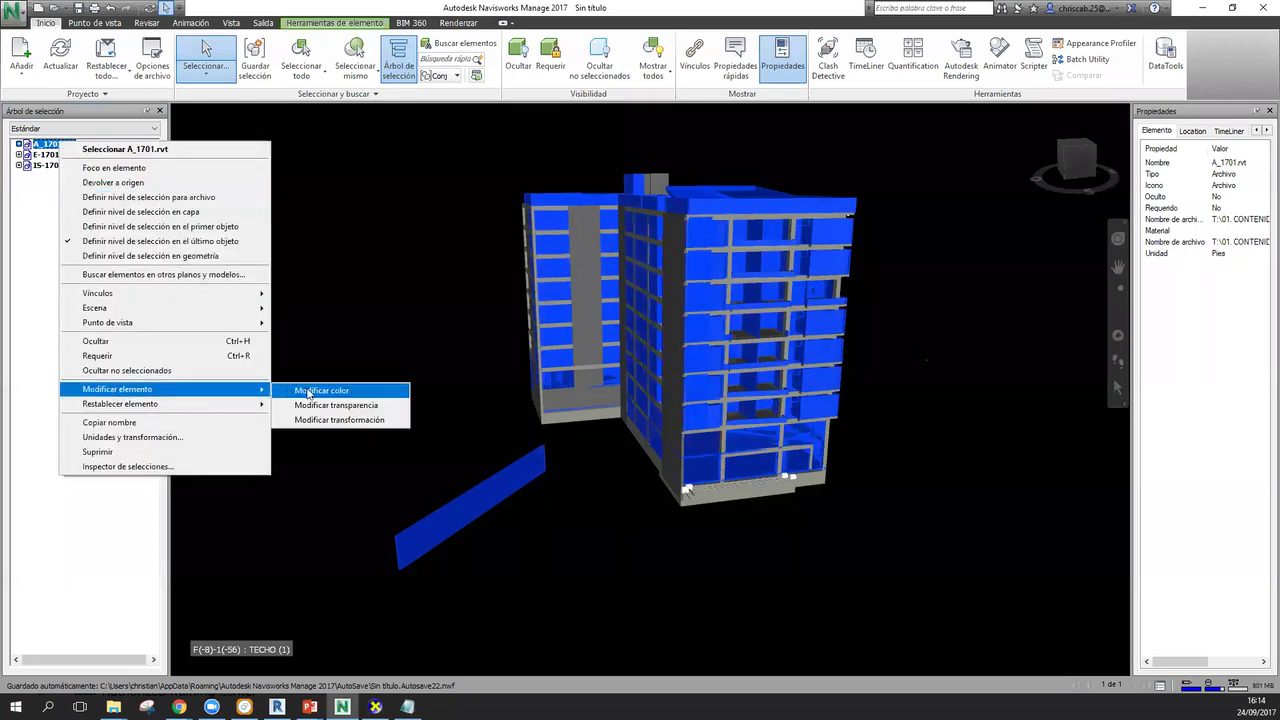
key(Return)
click(597, 278)
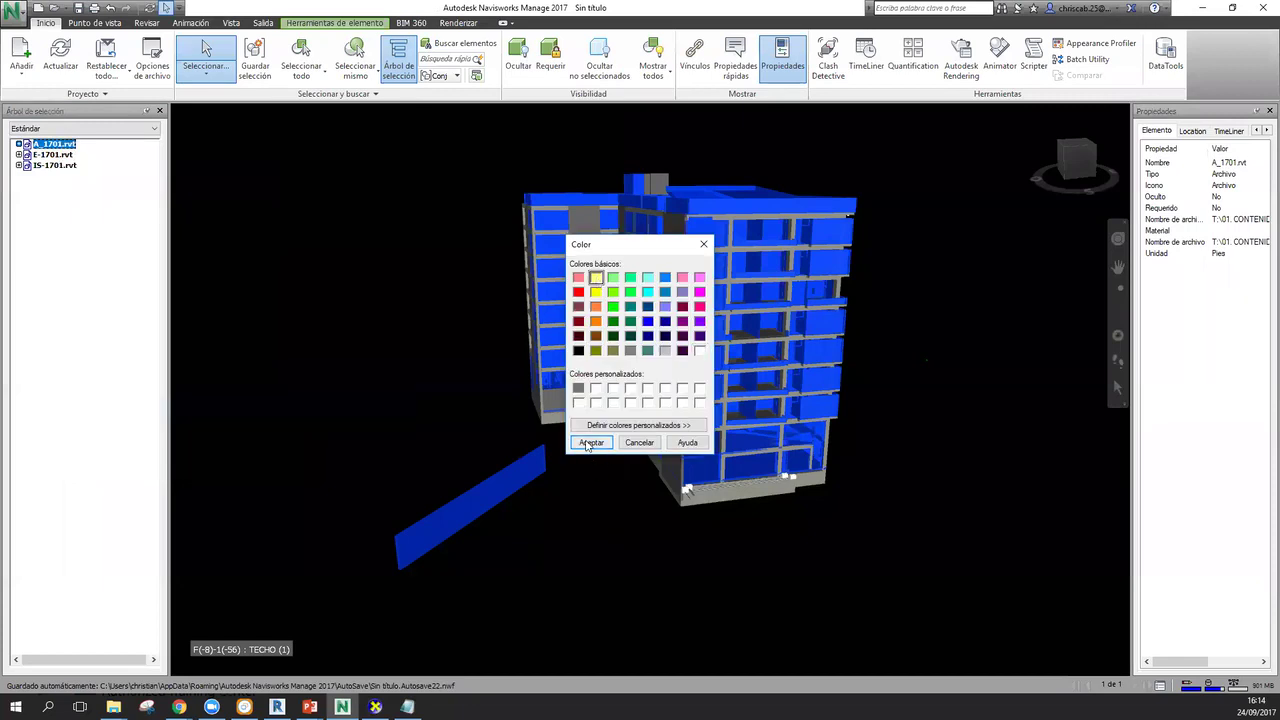
click(587, 445)
click(928, 486)
shift+middle_drag(928, 486, 598, 471)
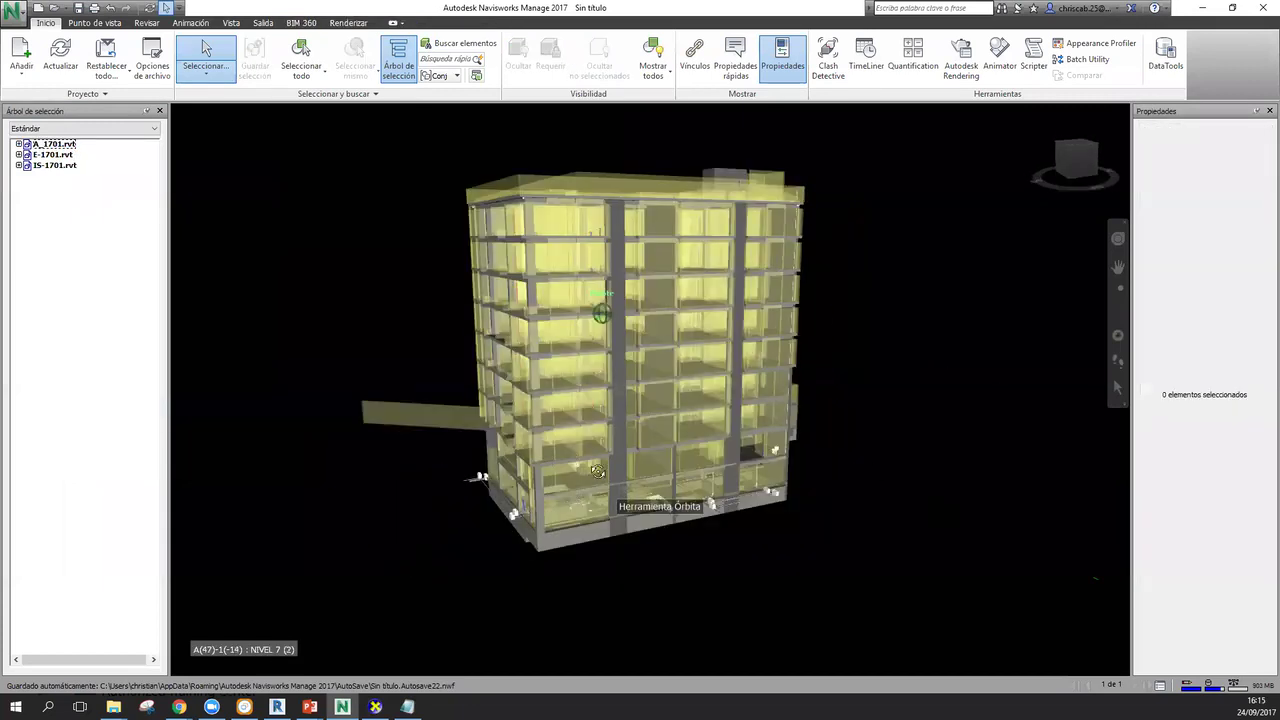
- Override the colour of the whole E-1701.rvt model with orange
right_click(44, 155)
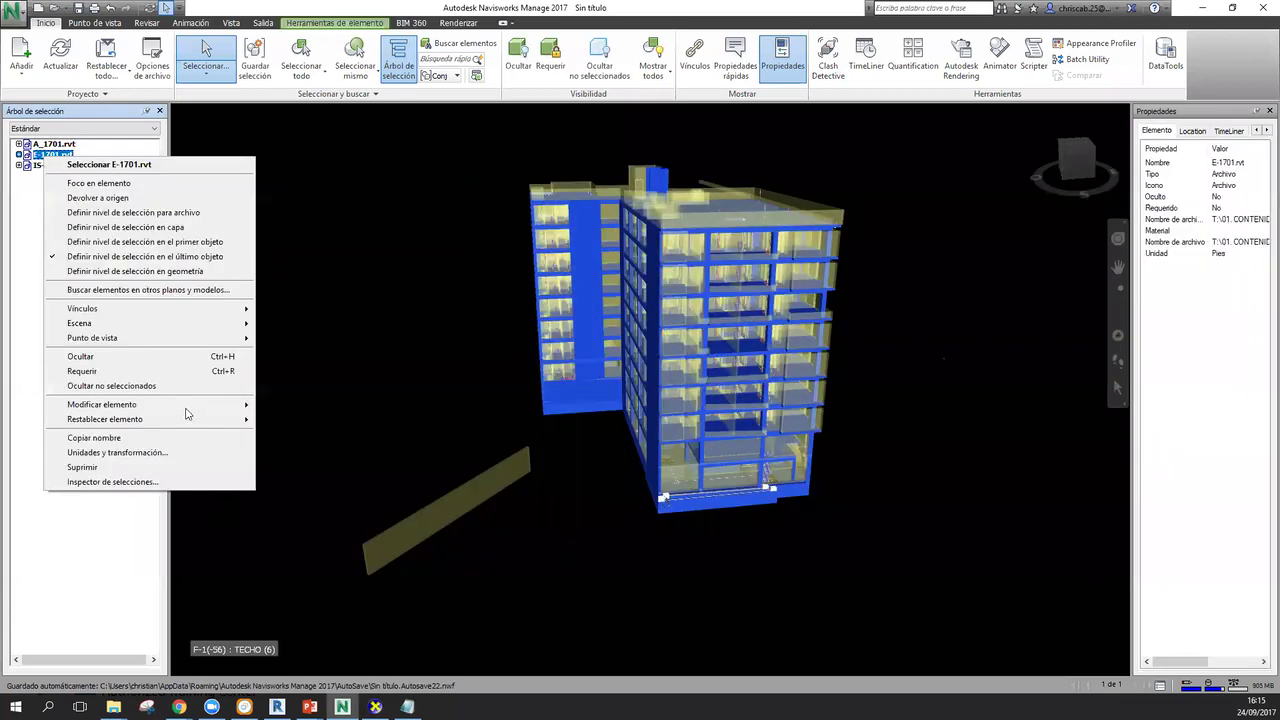
click(272, 412)
click(596, 321)
click(598, 443)
click(335, 274)
- Override the colour of the whole IS-1701.rvt model with bright green
click(52, 165)
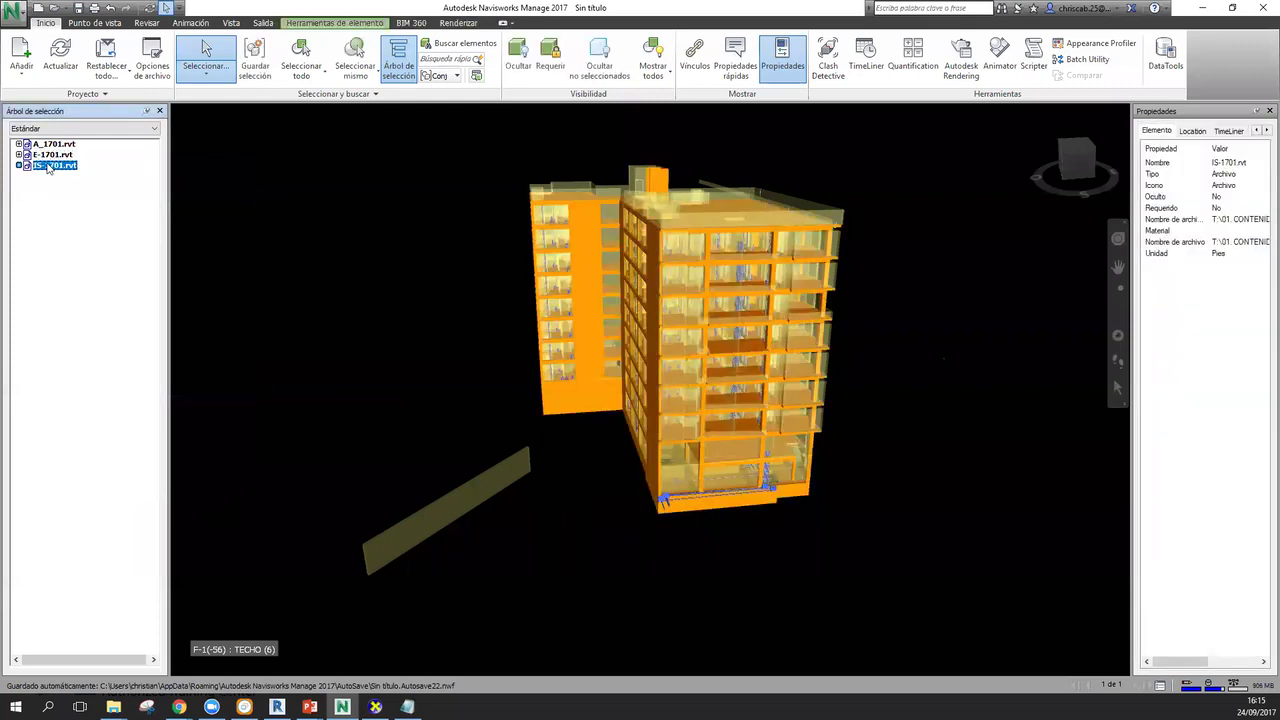
right_click(48, 170)
mouse_move(175, 411)
click(285, 410)
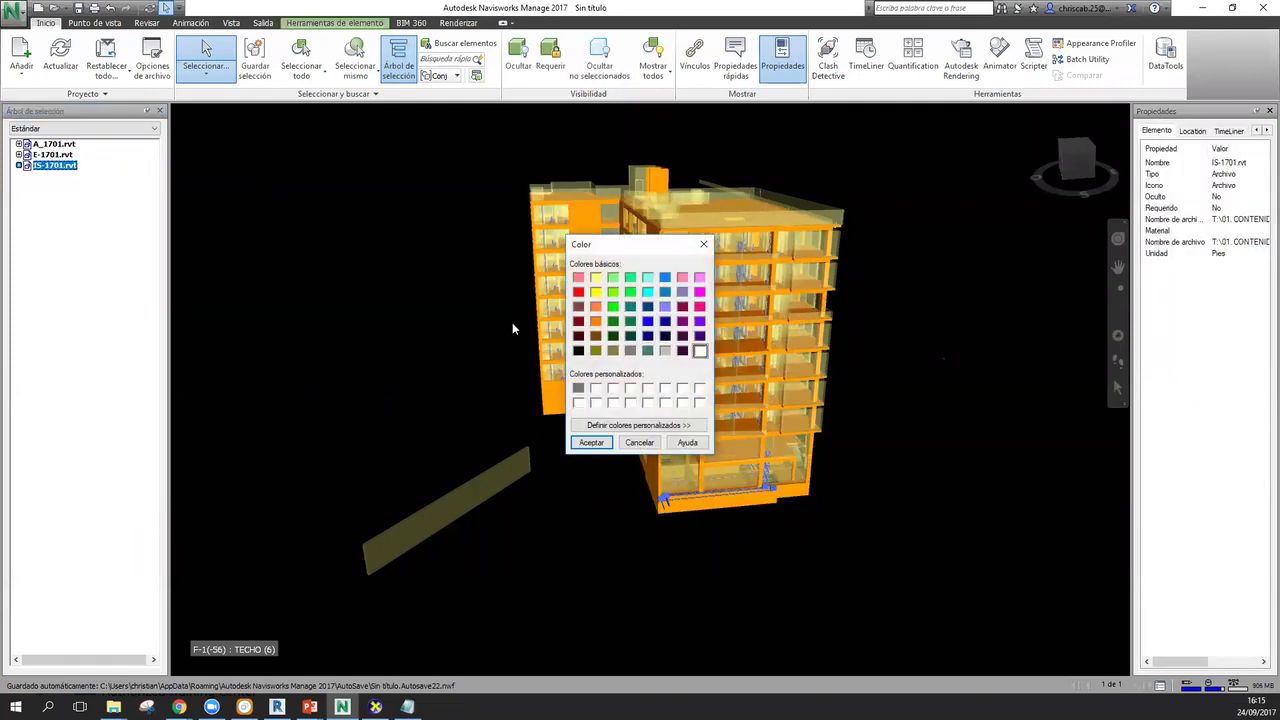
click(613, 306)
click(590, 442)
click(917, 499)
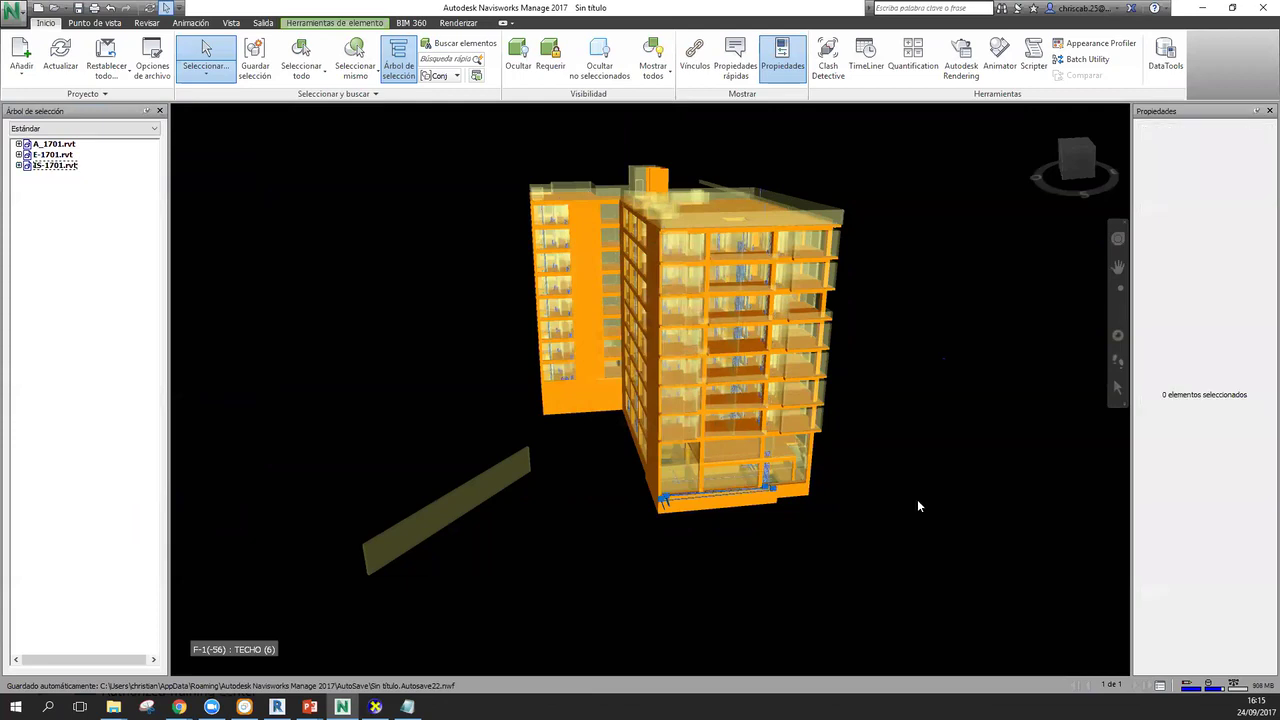
- Examine the green pipes inside the building up close against the structure and the transparent walls
scroll(884, 497, down, 3)
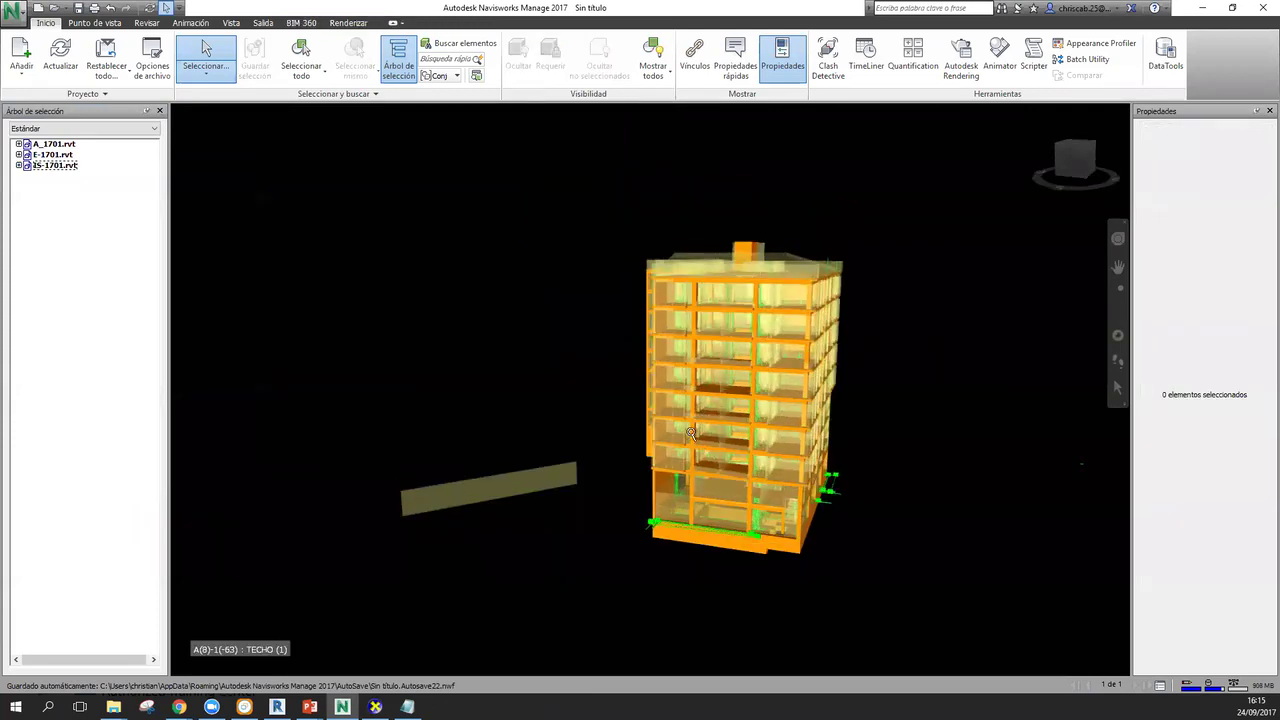
scroll(800, 366, up, 5)
scroll(855, 367, up, 3)
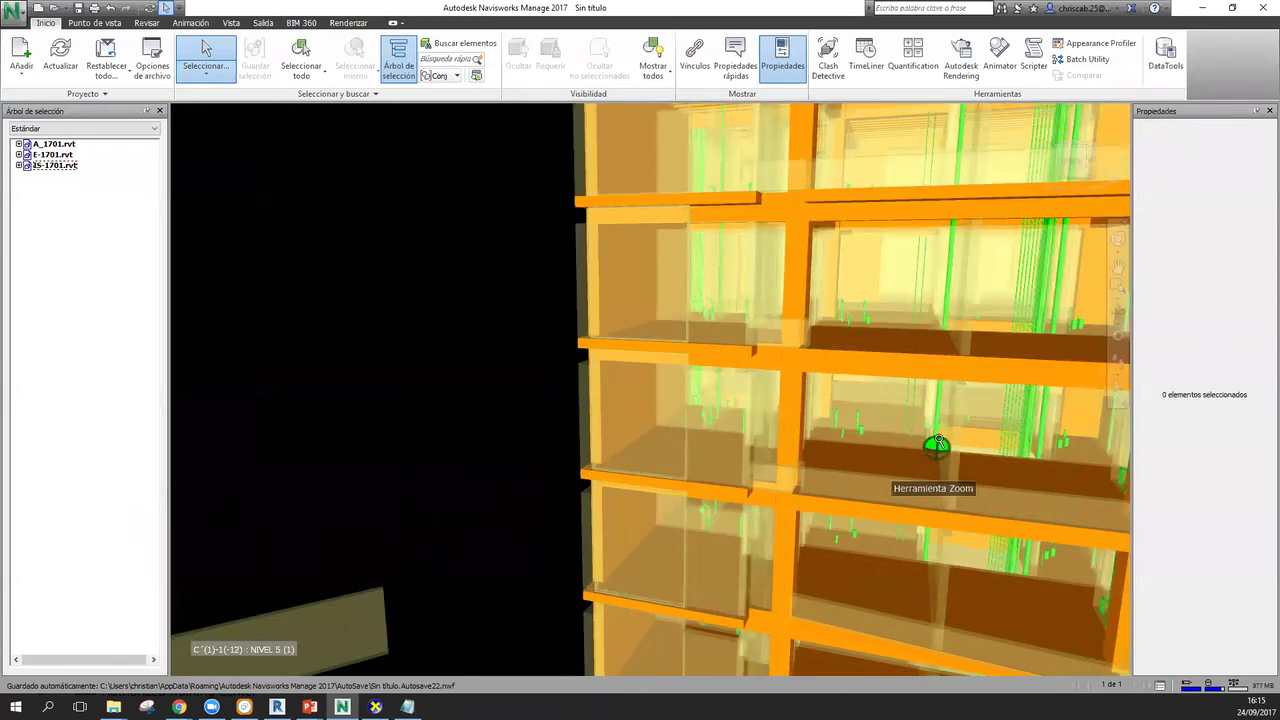
scroll(937, 411, up, 2)
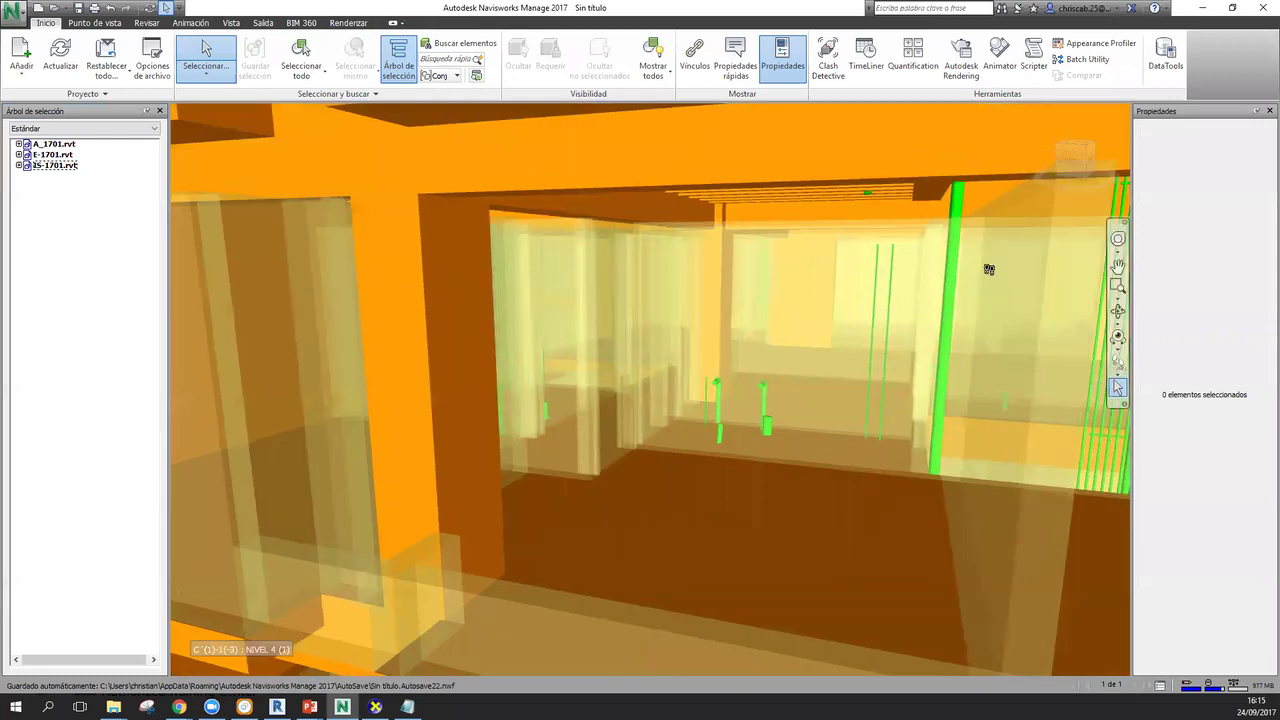
- Walk around the NIVEL 4 interior to view the coloured disciplines through the transparent walls
drag(848, 301, 780, 307)
drag(1019, 317, 613, 337)
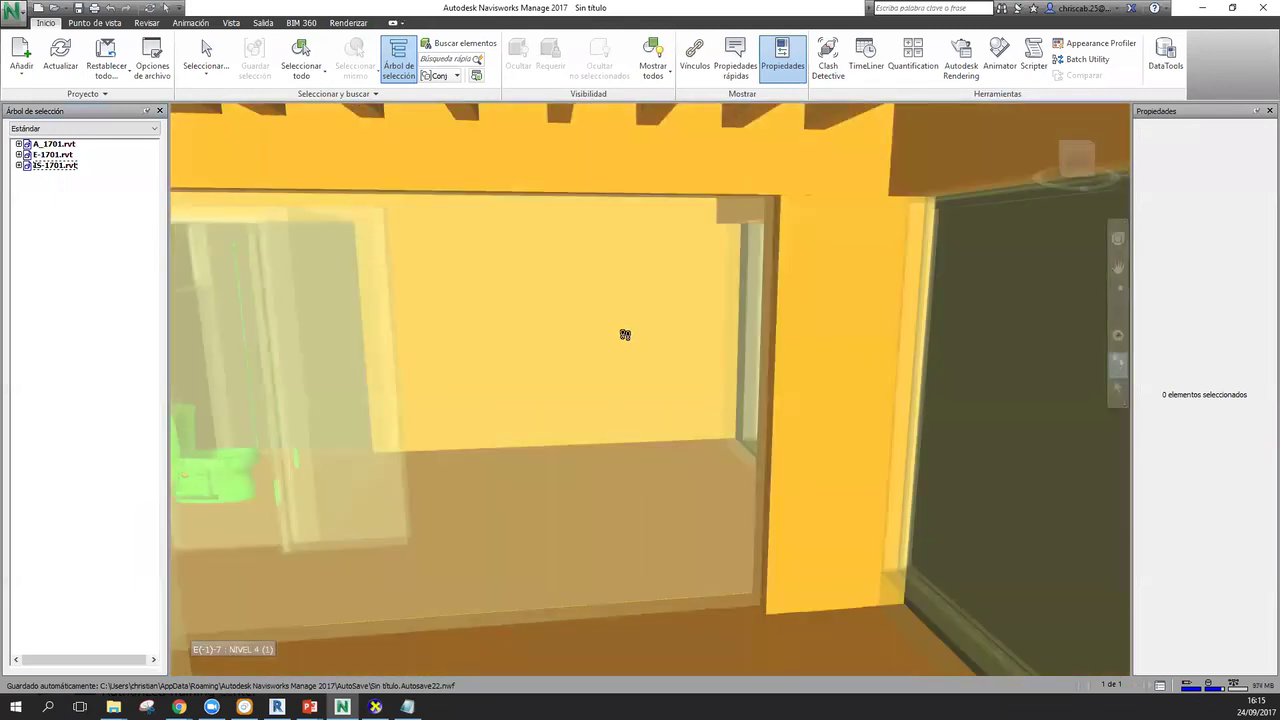
drag(1176, 521, 1036, 313)
drag(865, 321, 930, 333)
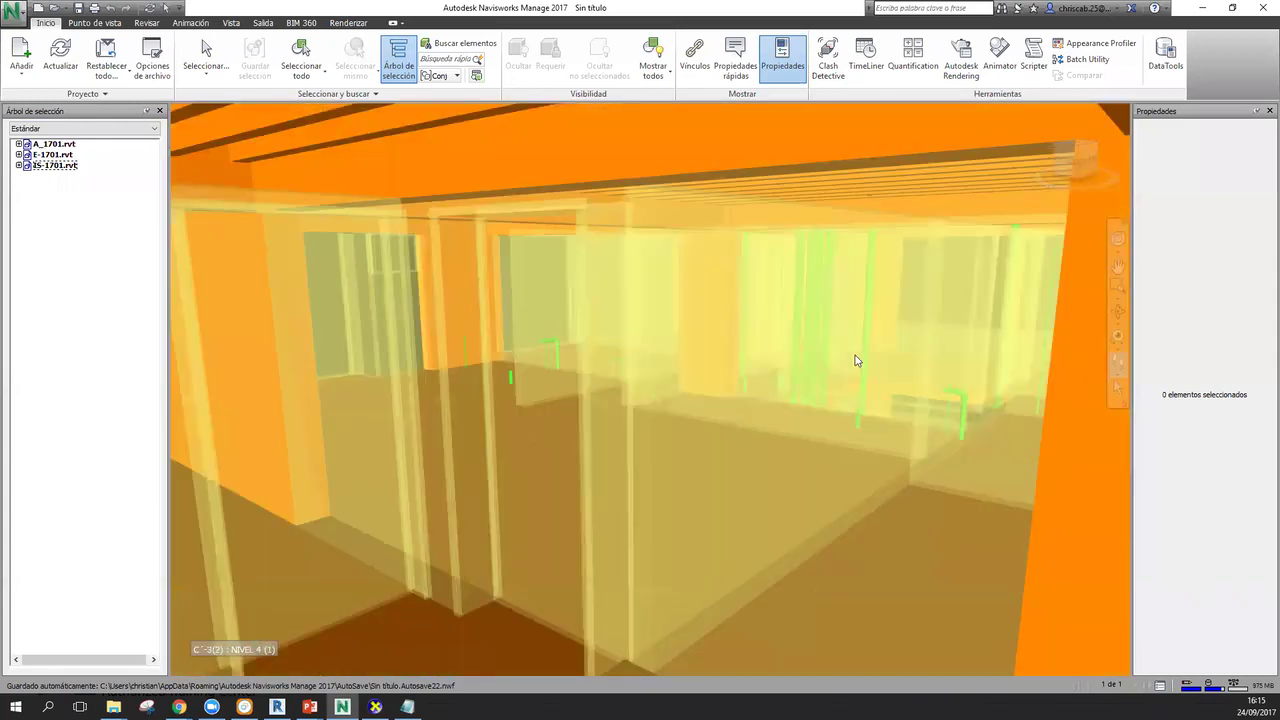
- Switch to the Revit project folder and compare the Navisworks cache files E-1701.nwc and A_1701.nwc with A_1701.rvt
key(alt+Tab)
click(312, 98)
ctrl+click(310, 241)
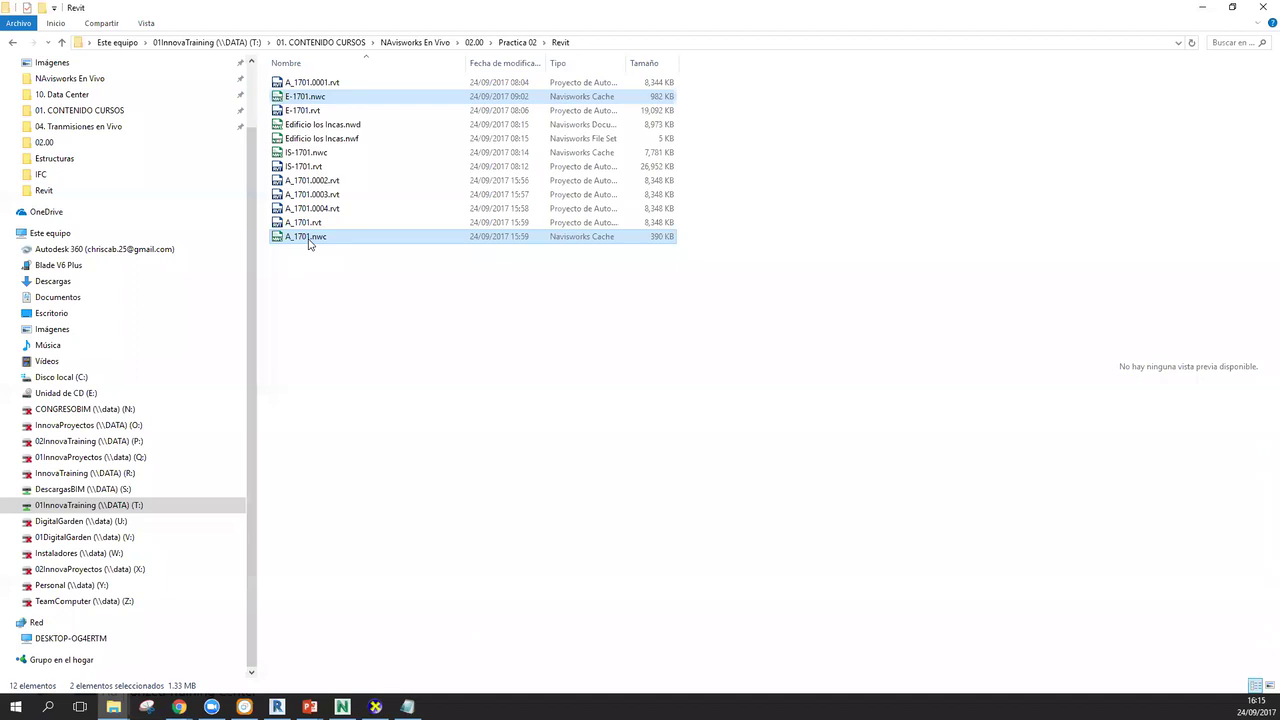
click(298, 224)
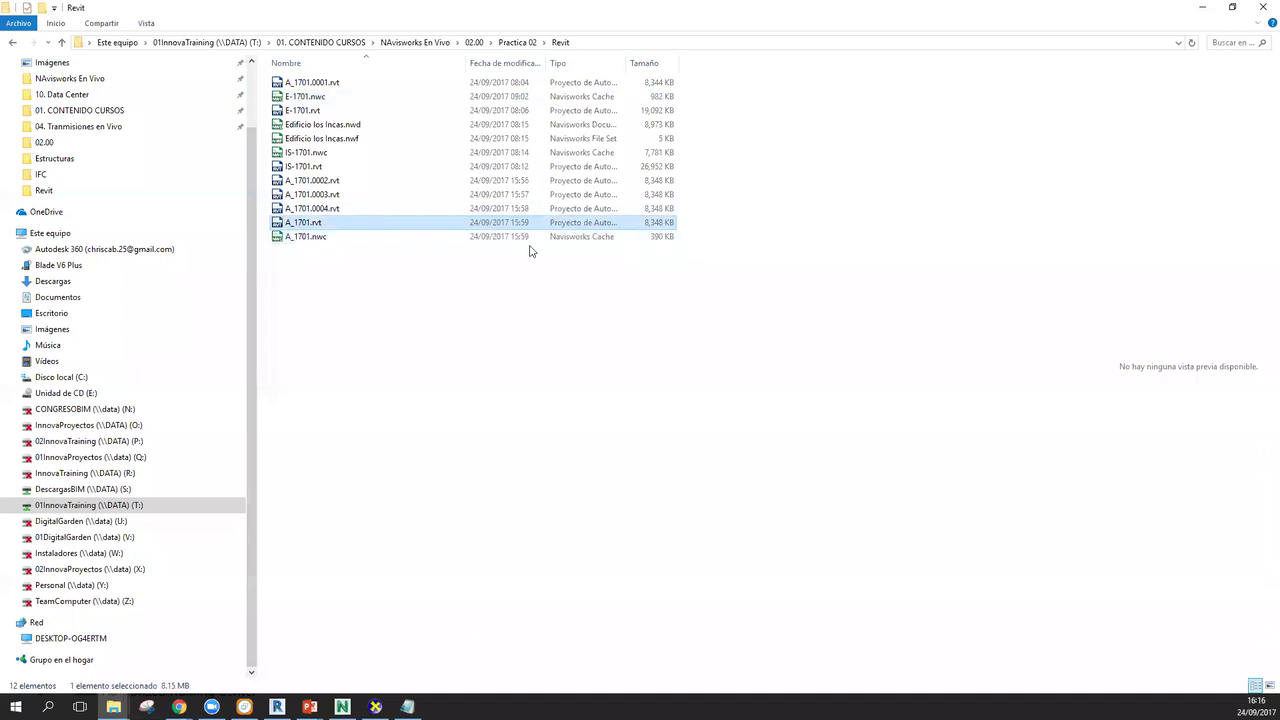
click(308, 240)
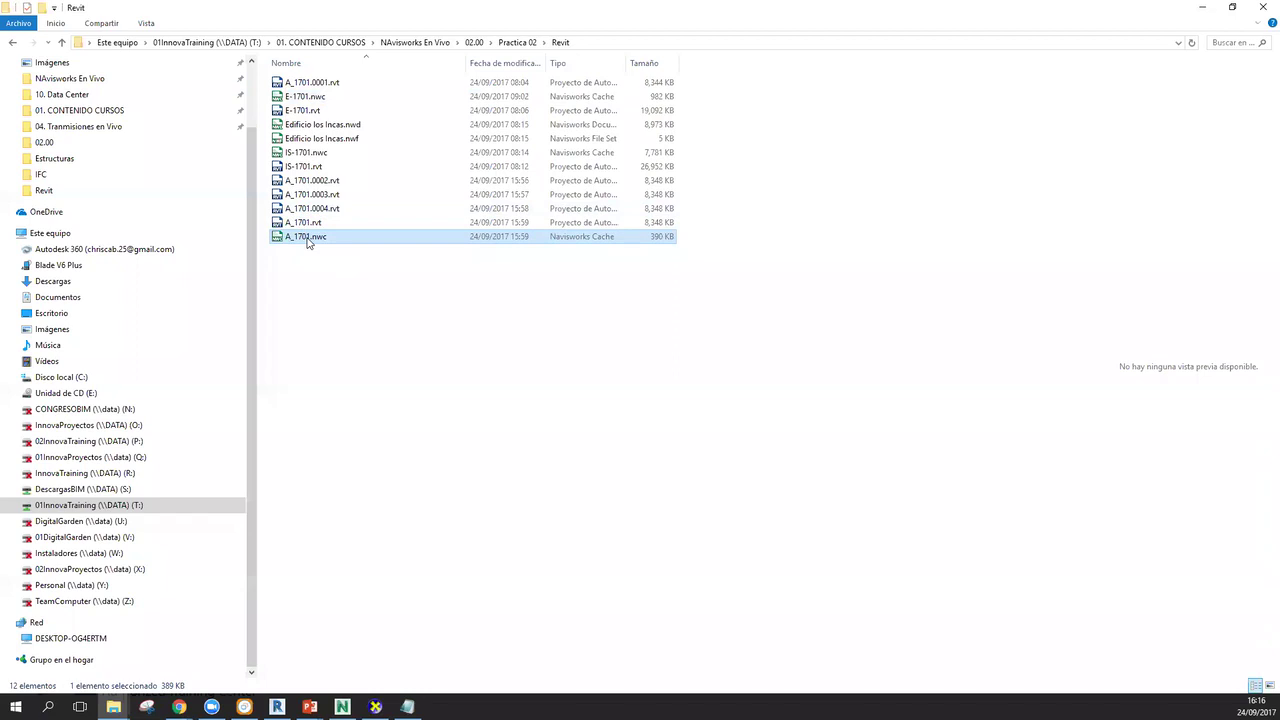
double_click(308, 240)
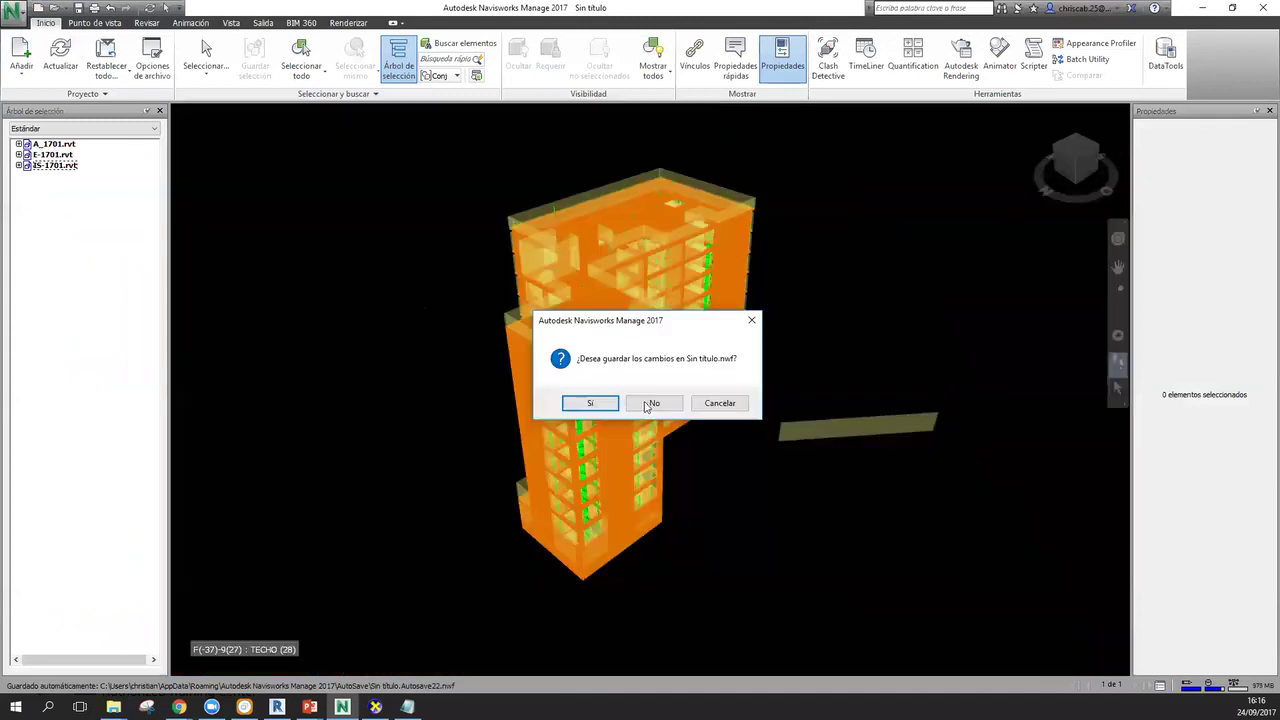
- Discard the unsaved scene and append the cache files A_1701.nwc, E-1701.nwc and IS-1701.nwc to the empty one
click(649, 404)
shift+middle_drag(682, 419, 766, 409)
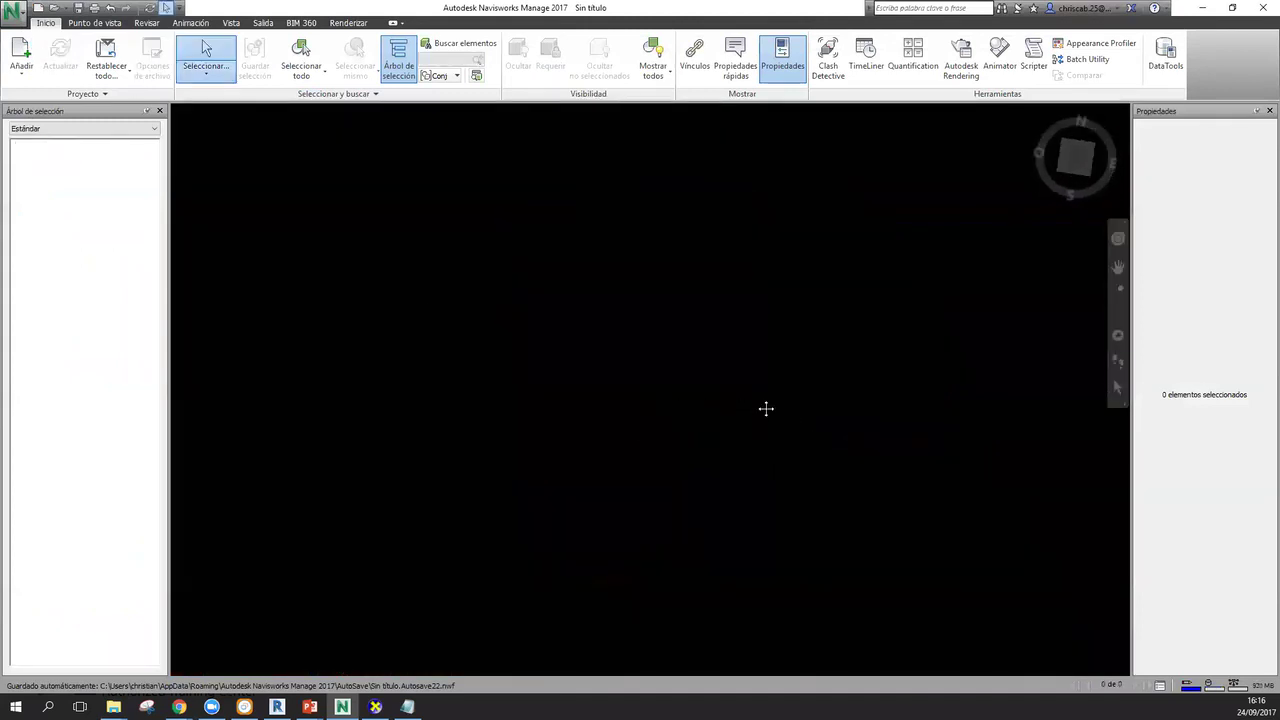
click(21, 57)
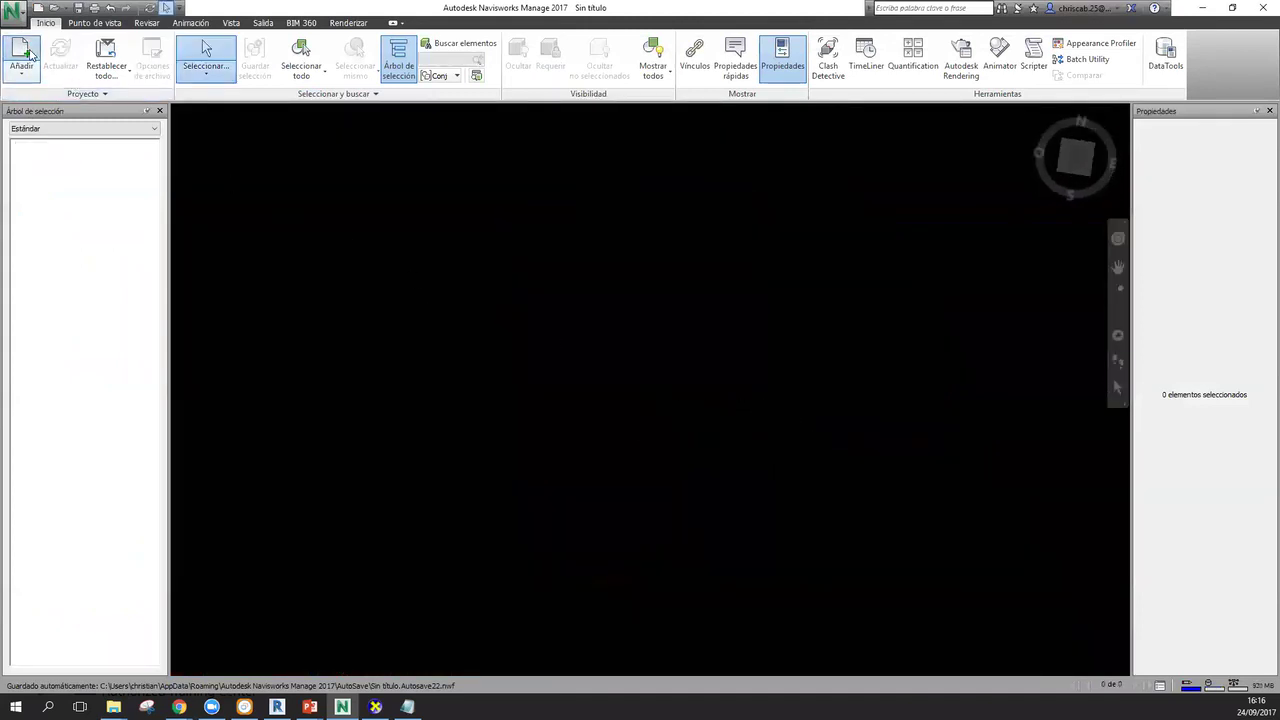
click(622, 469)
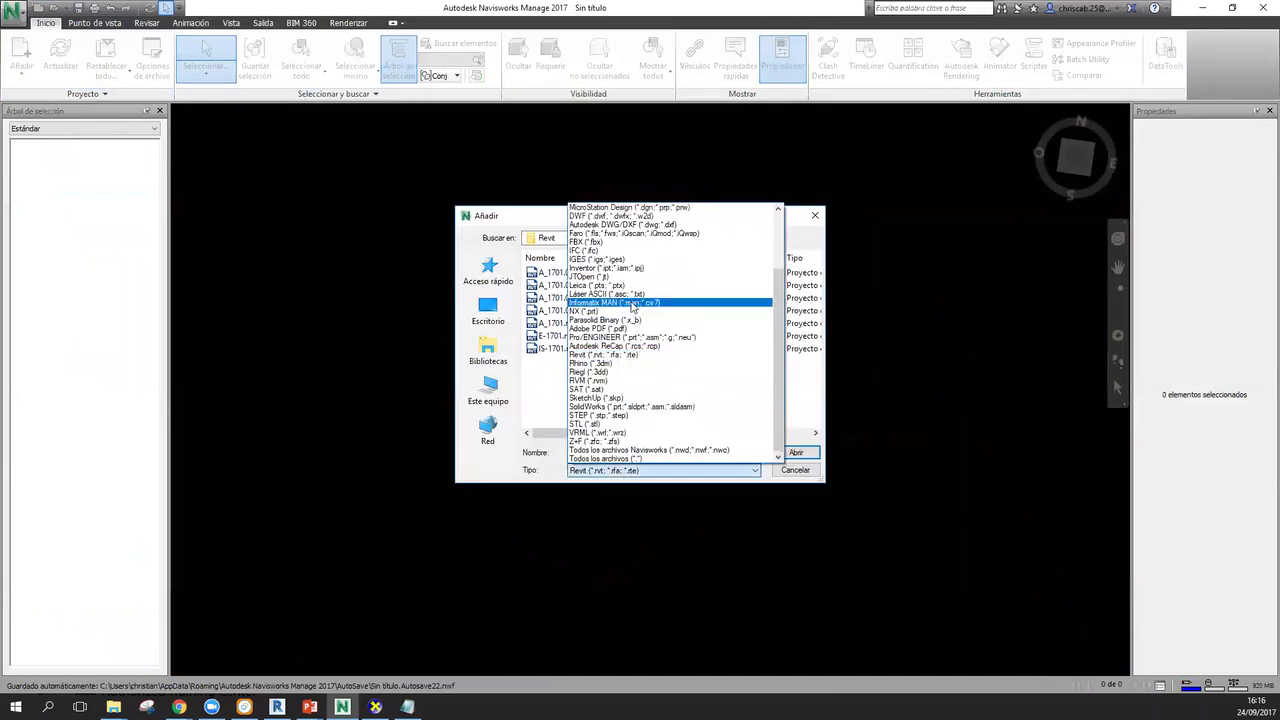
scroll(632, 280, up, 3)
click(620, 224)
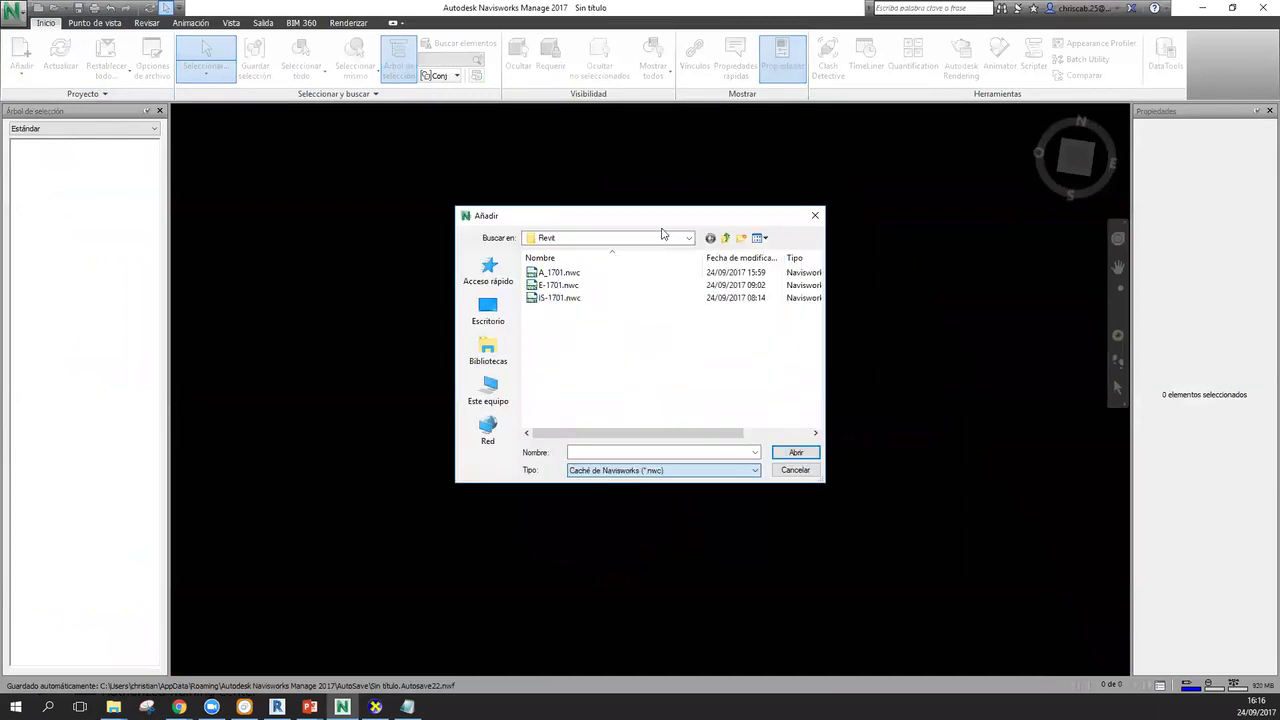
click(569, 273)
shift+click(575, 299)
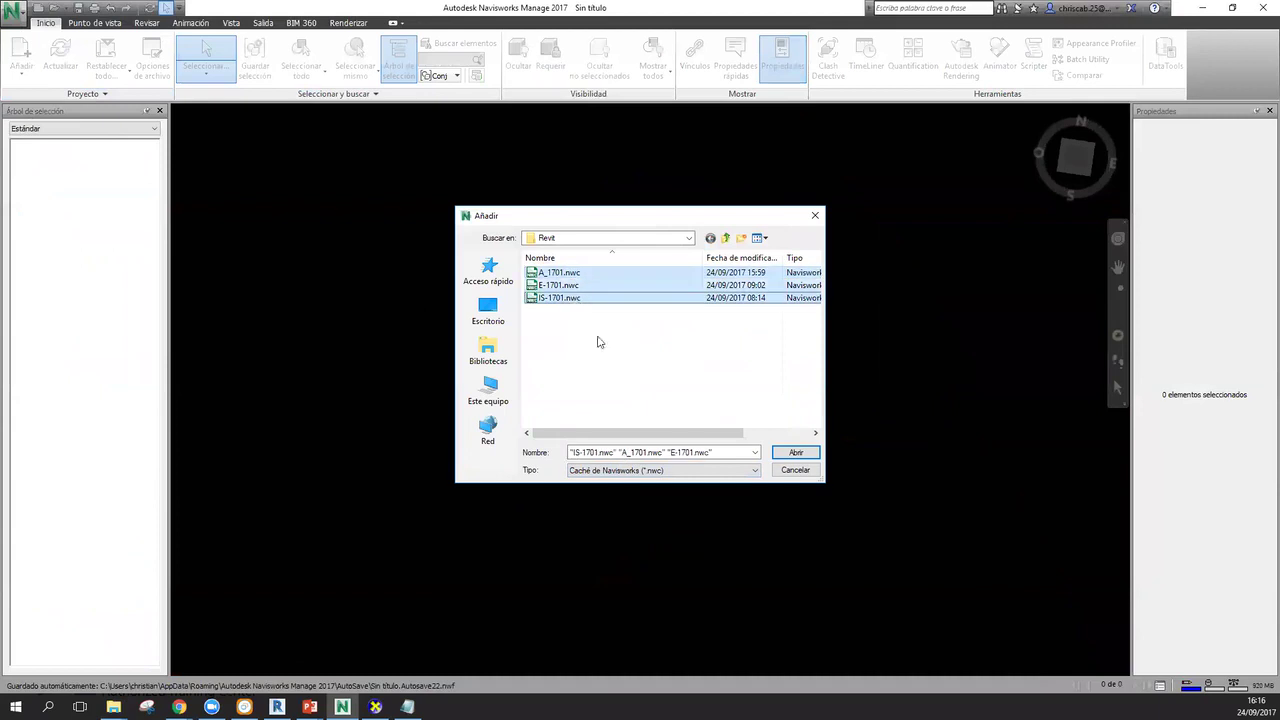
click(796, 452)
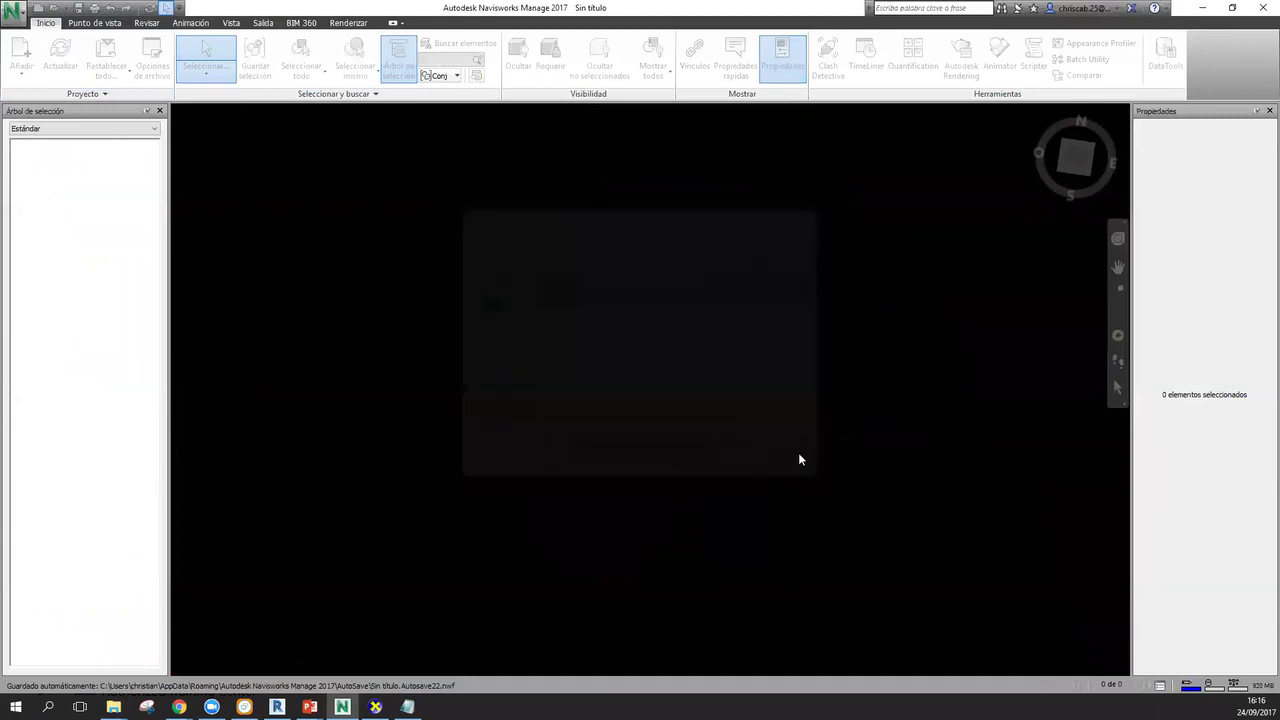
click(750, 417)
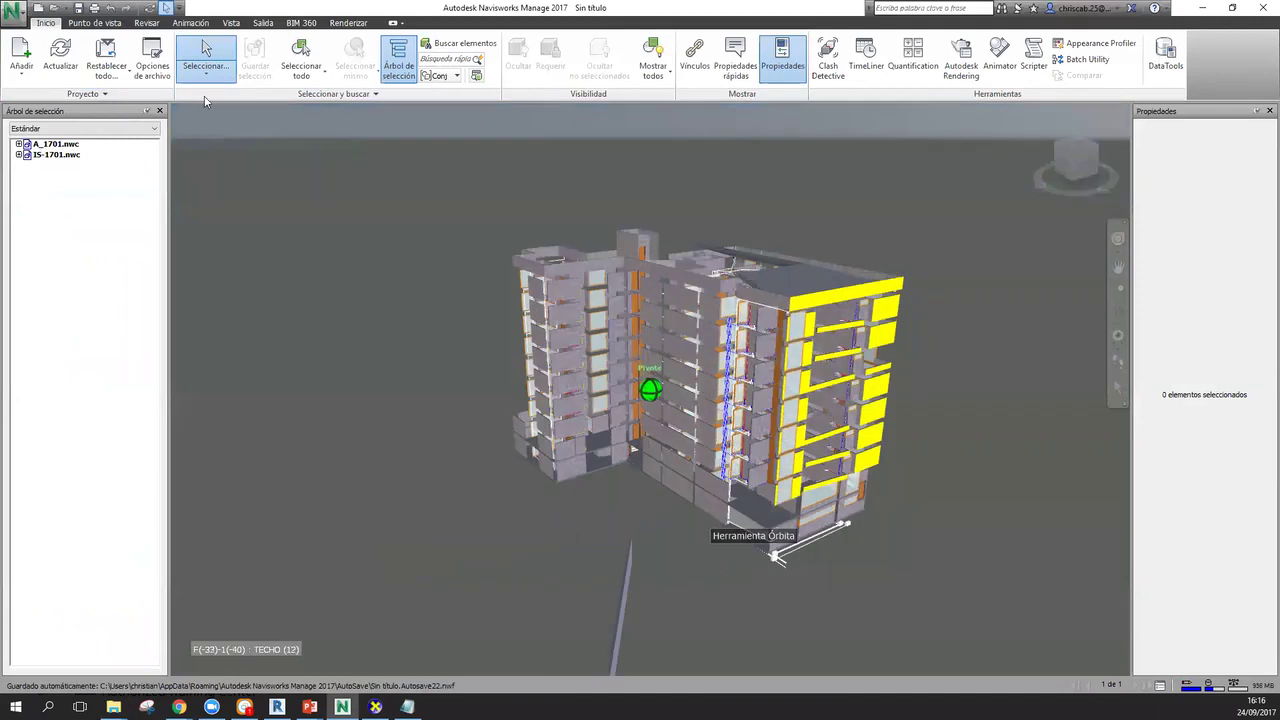
- Set the viewpoint's rendering mode to shaded and turn the building to a front corner view
click(94, 22)
click(767, 60)
click(787, 124)
shift+middle_drag(829, 466, 100, 186)
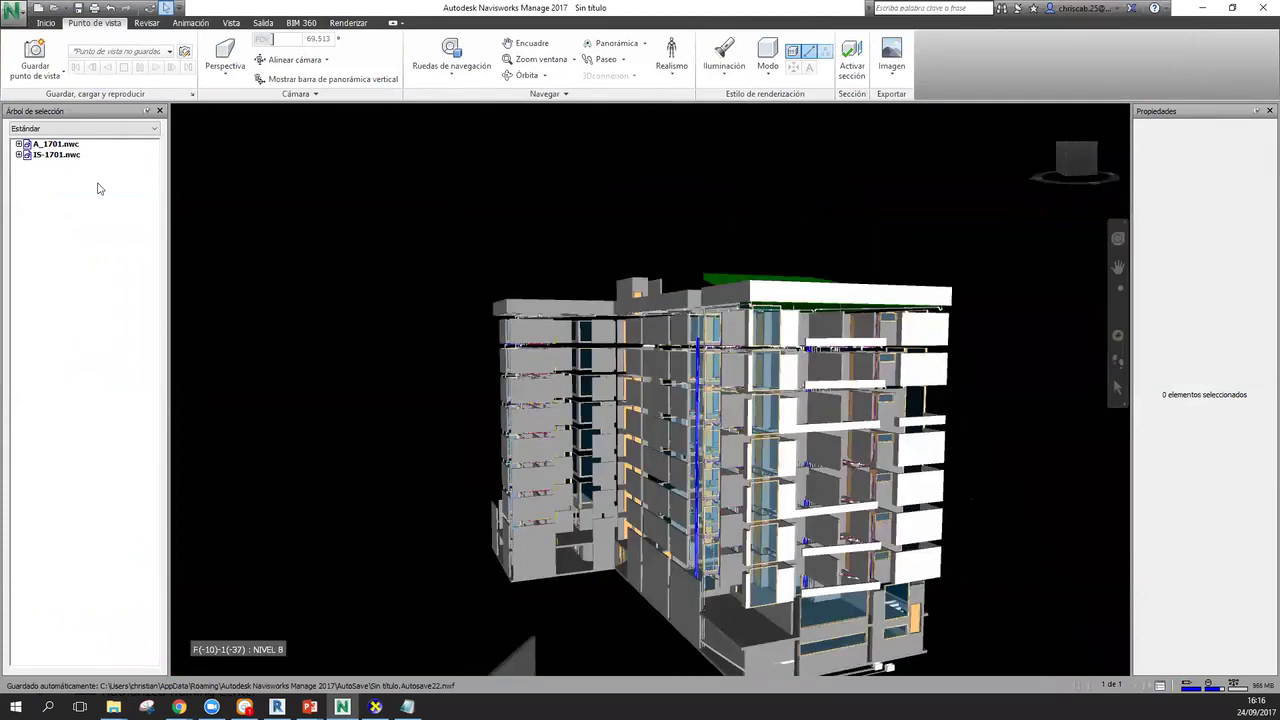
- Append the missing structural cache E-1701.nwc to the scene and check the building from the front
click(24, 20)
click(25, 22)
click(43, 22)
click(21, 55)
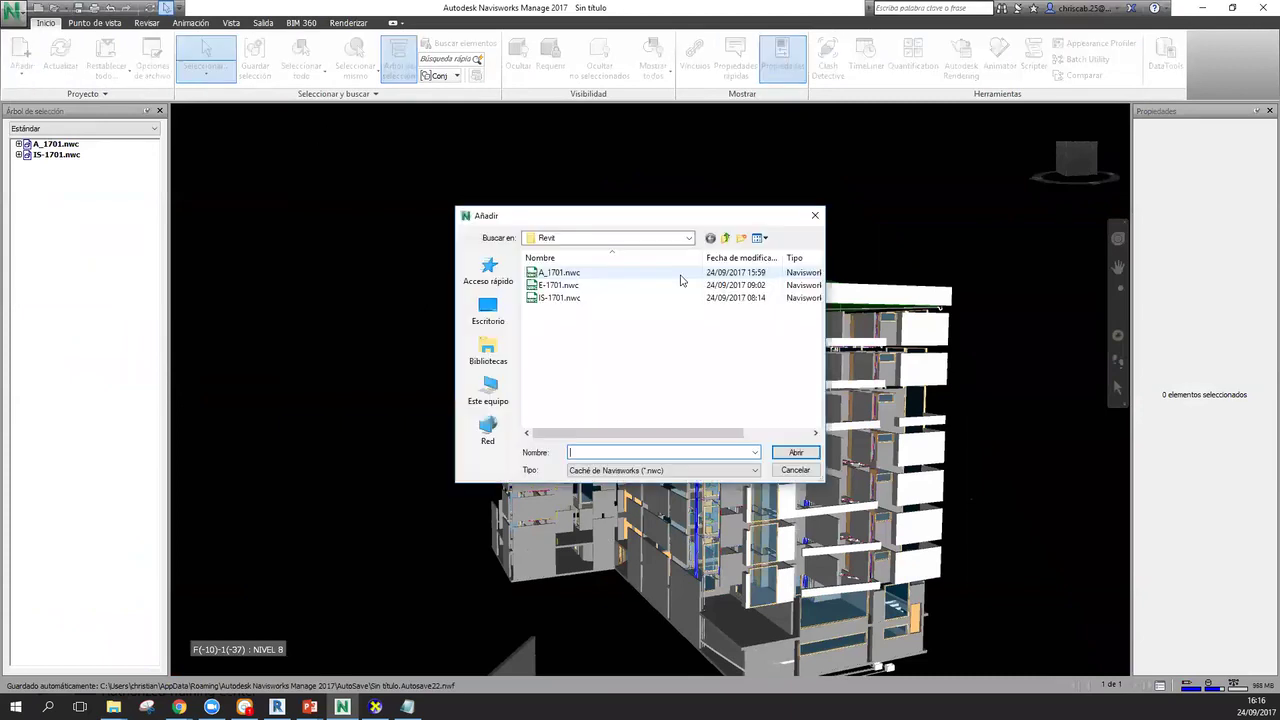
click(557, 285)
click(796, 452)
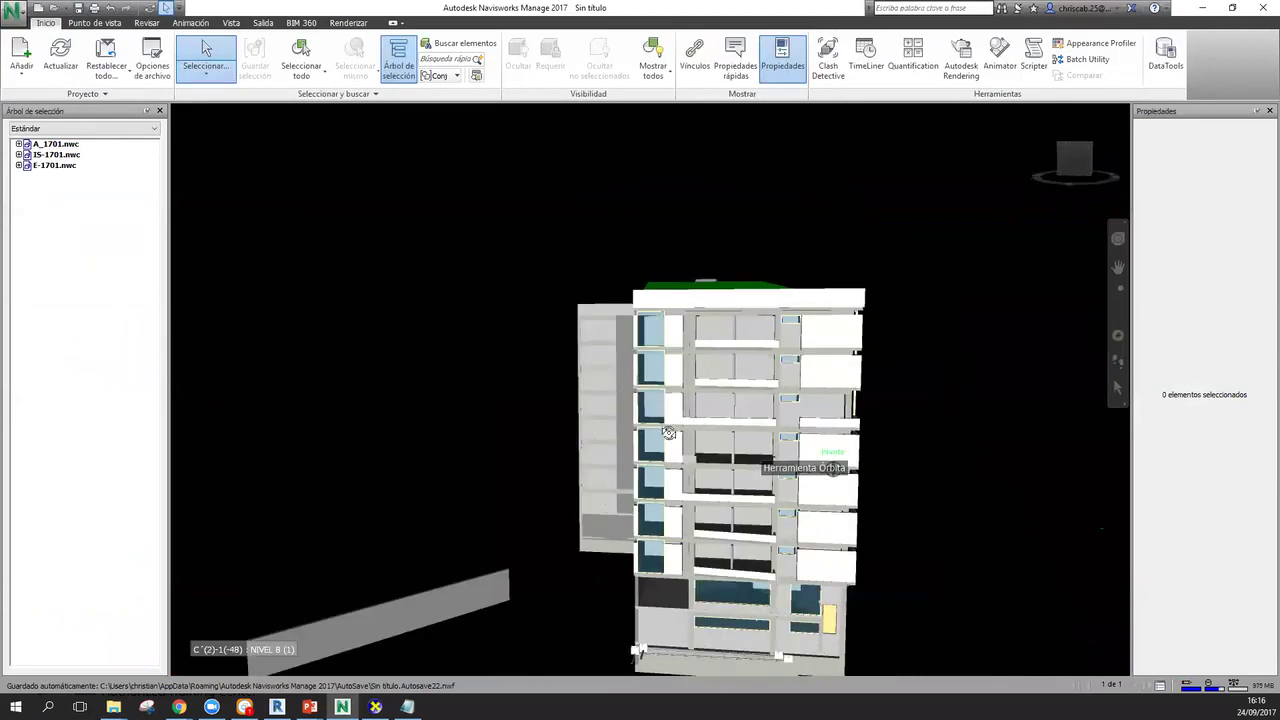
shift+middle_drag(653, 452, 712, 453)
scroll(718, 390, up, 3)
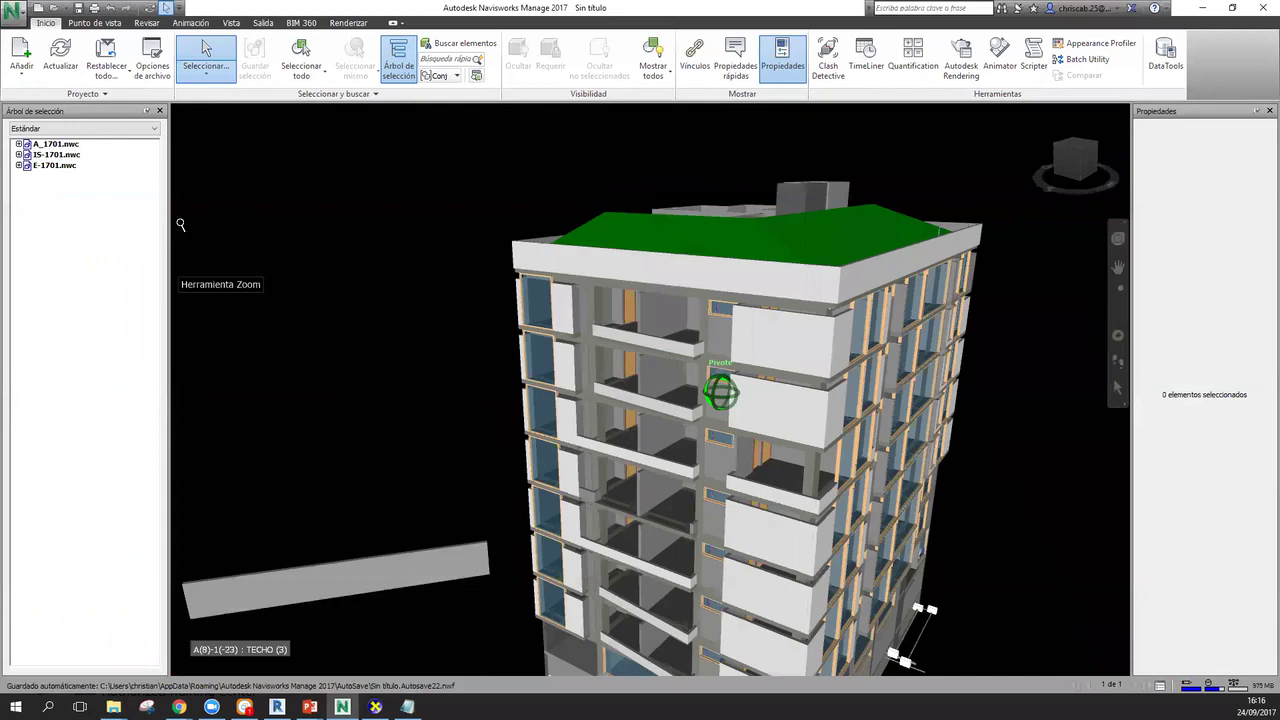
- Highlight the A_1701.nwc and E-1701.nwc models in turn and view each within the building
click(68, 155)
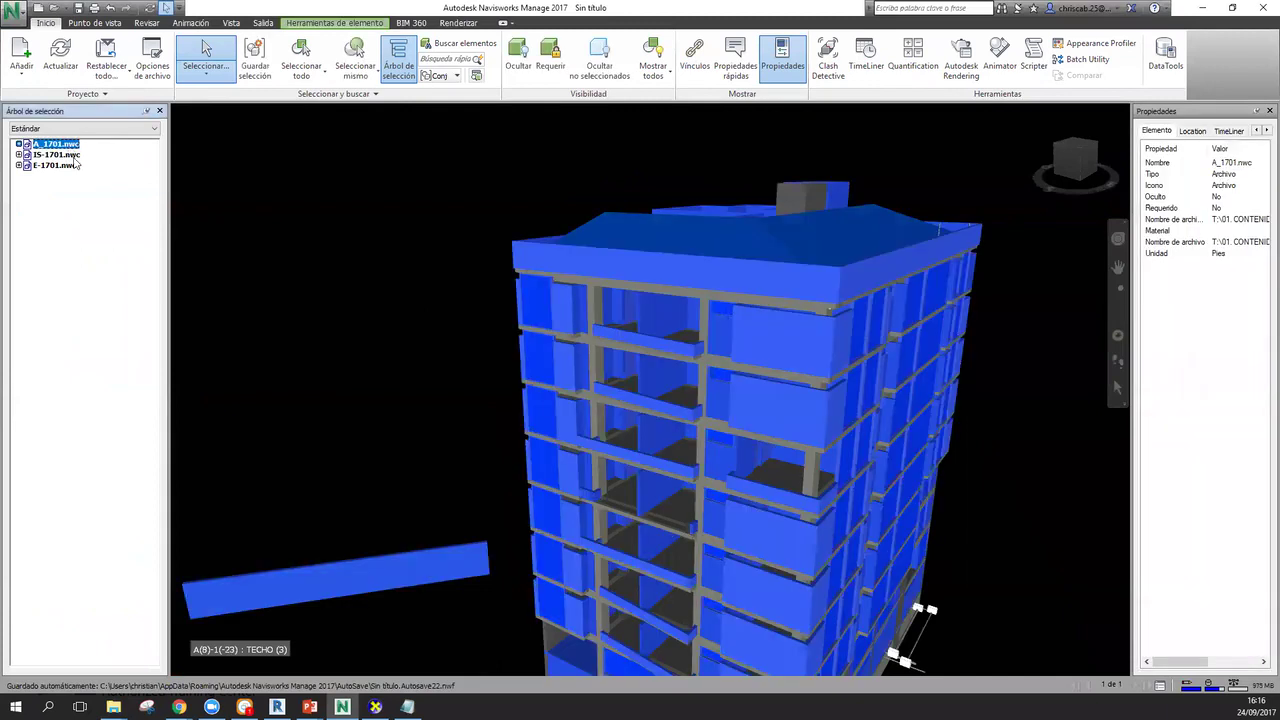
click(70, 166)
middle_drag(1041, 529, 1140, 421)
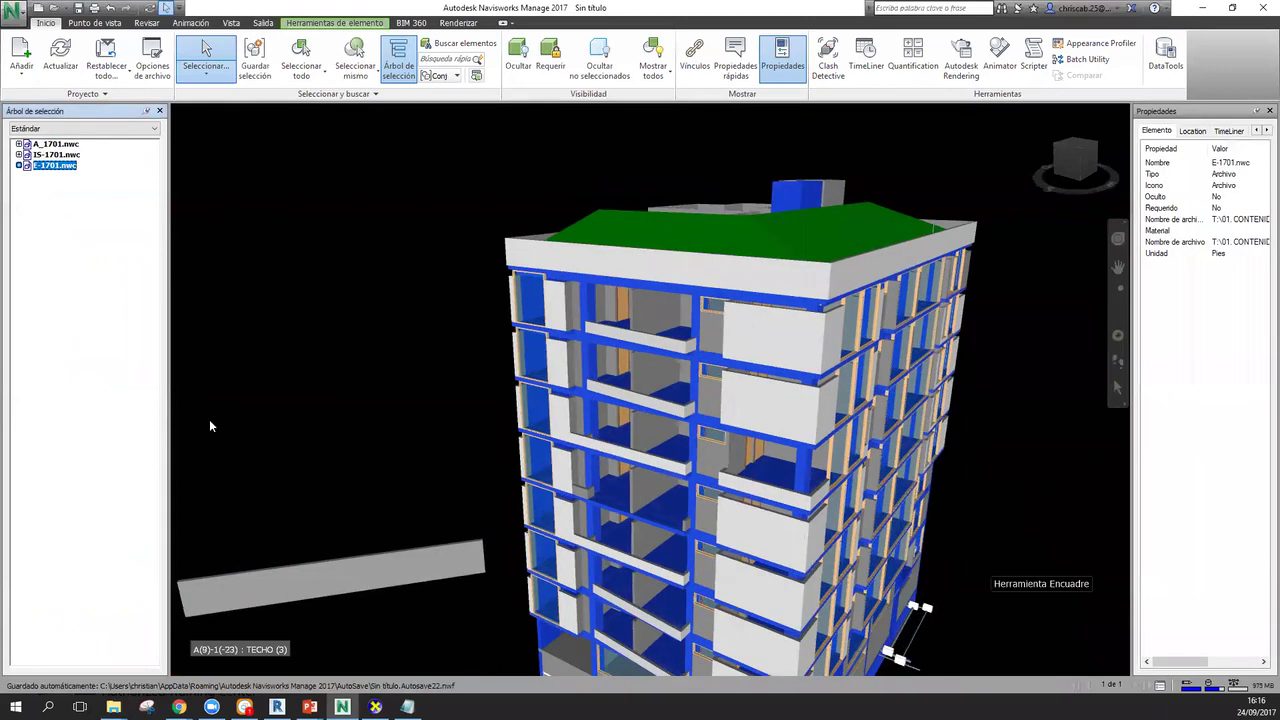
scroll(258, 524, down, 2)
shift+middle_drag(391, 486, 559, 480)
middle_drag(450, 518, 789, 532)
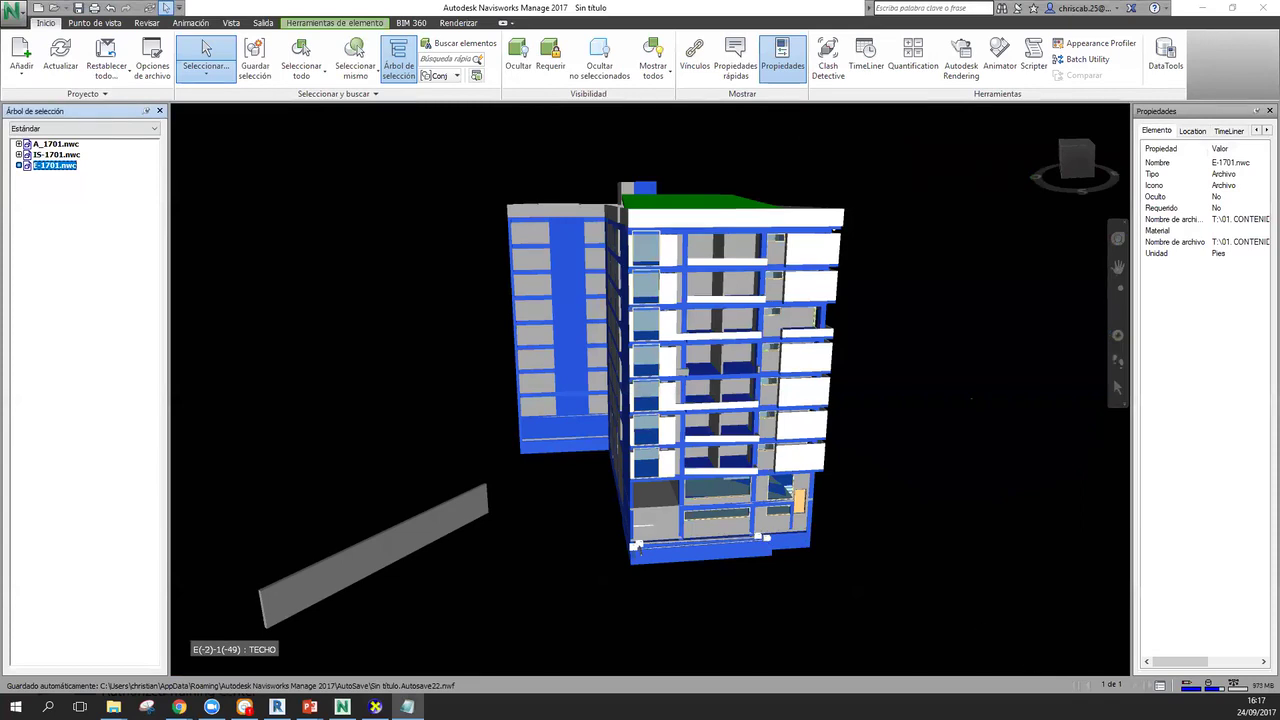
- Switch to Revit and draw a second straight wall beside the free-standing wall in front of the A_1701.rvt building
click(277, 707)
shift+middle_drag(762, 520, 643, 526)
scroll(643, 524, up, 3)
key(w)
key(a)
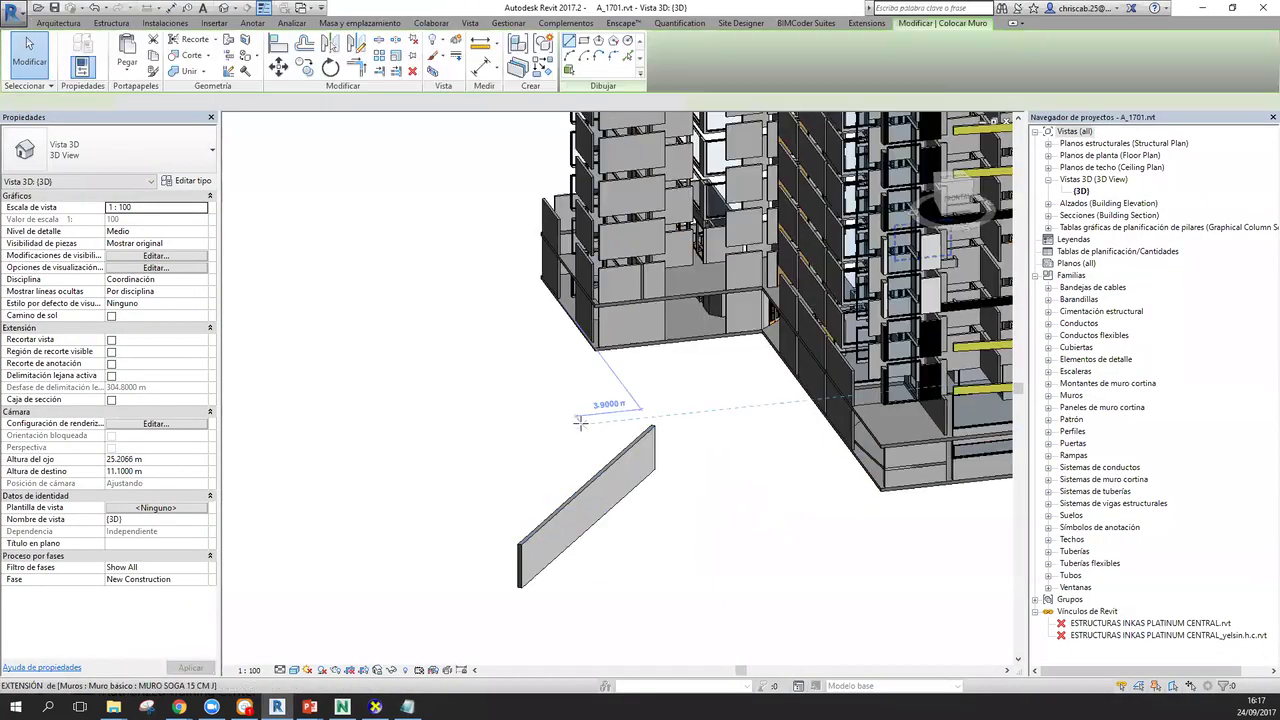
click(440, 484)
click(582, 432)
key(Escape)
key(Escape)
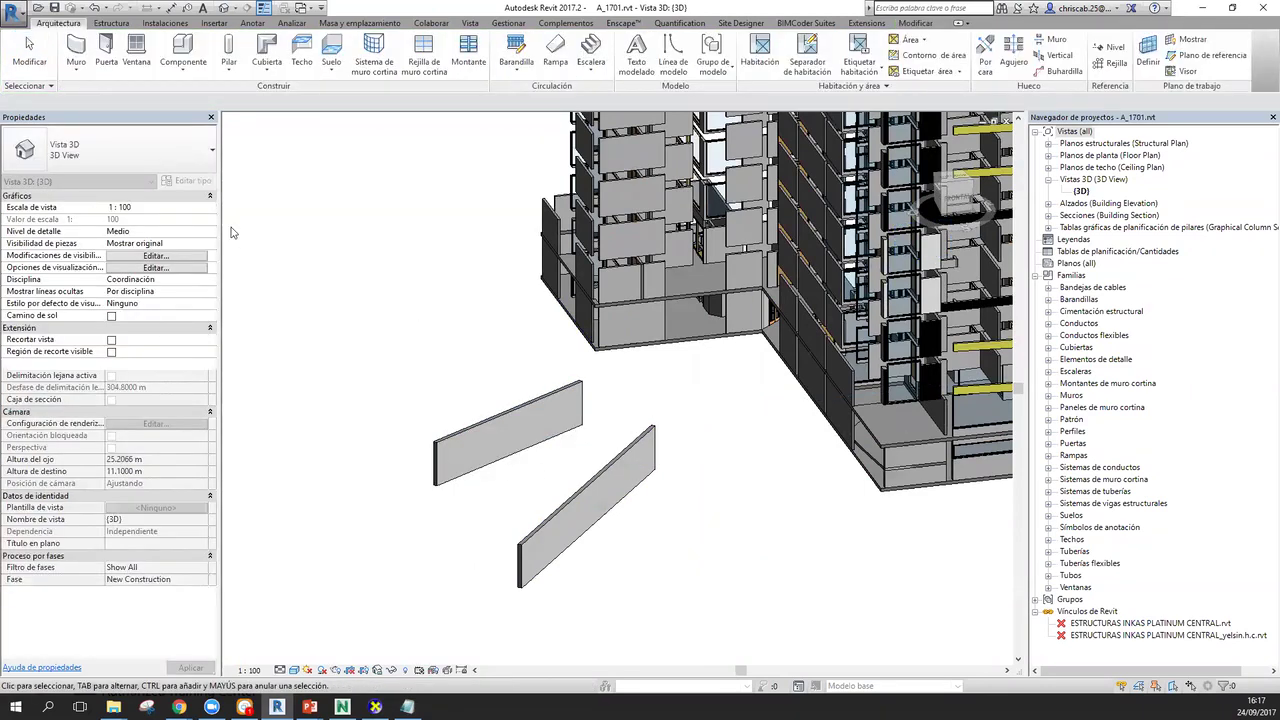
- Switch back to Navisworks, refresh the appended cache models and select A_1701.nwc
key(alt+Tab)
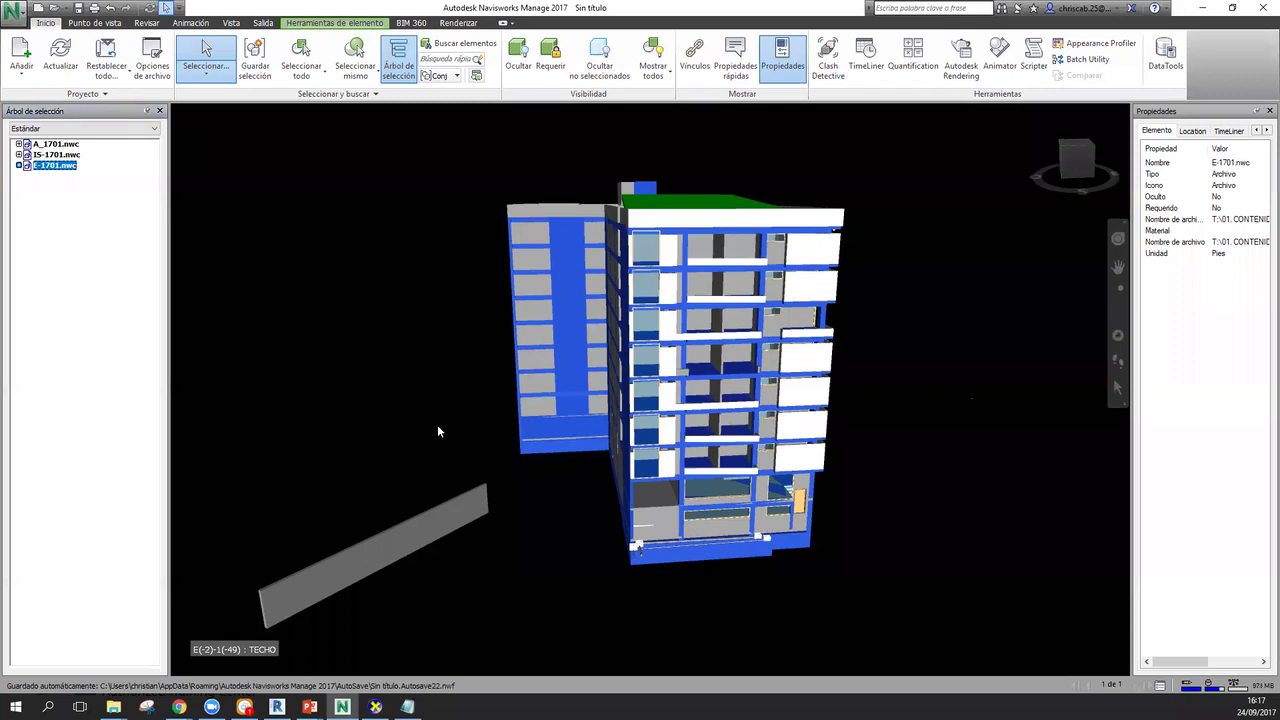
click(46, 55)
click(48, 53)
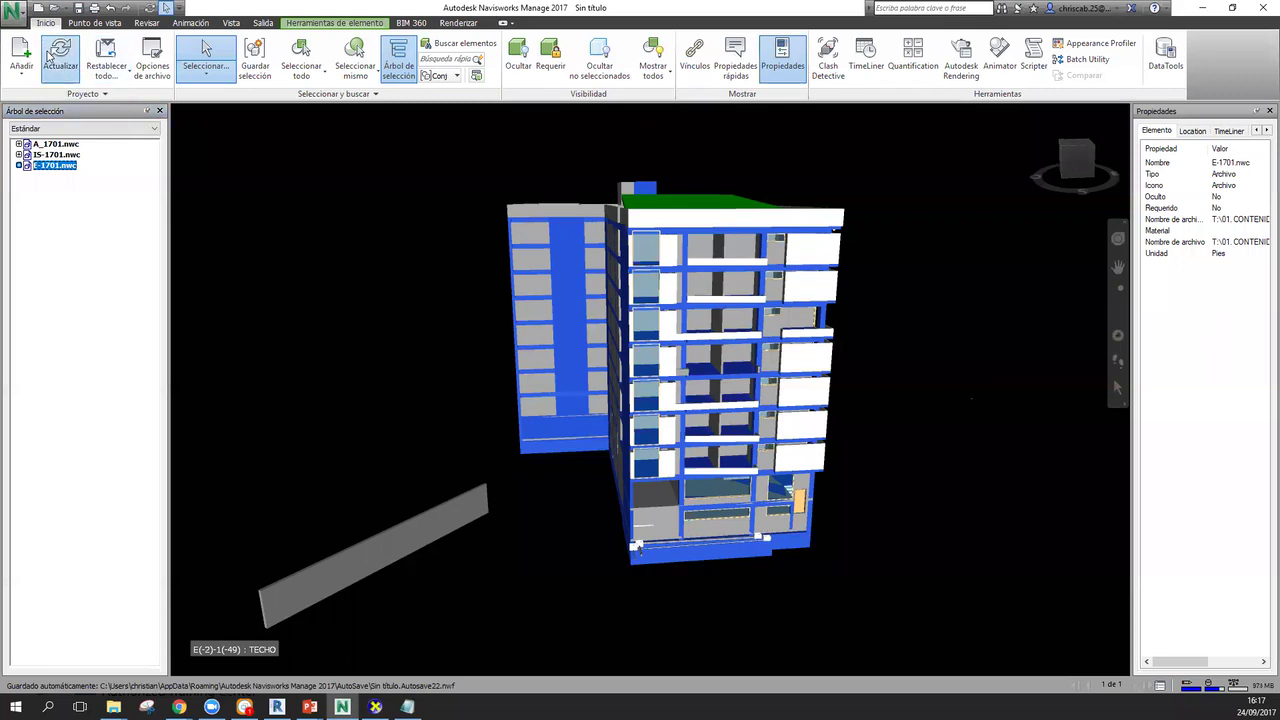
click(52, 55)
click(54, 59)
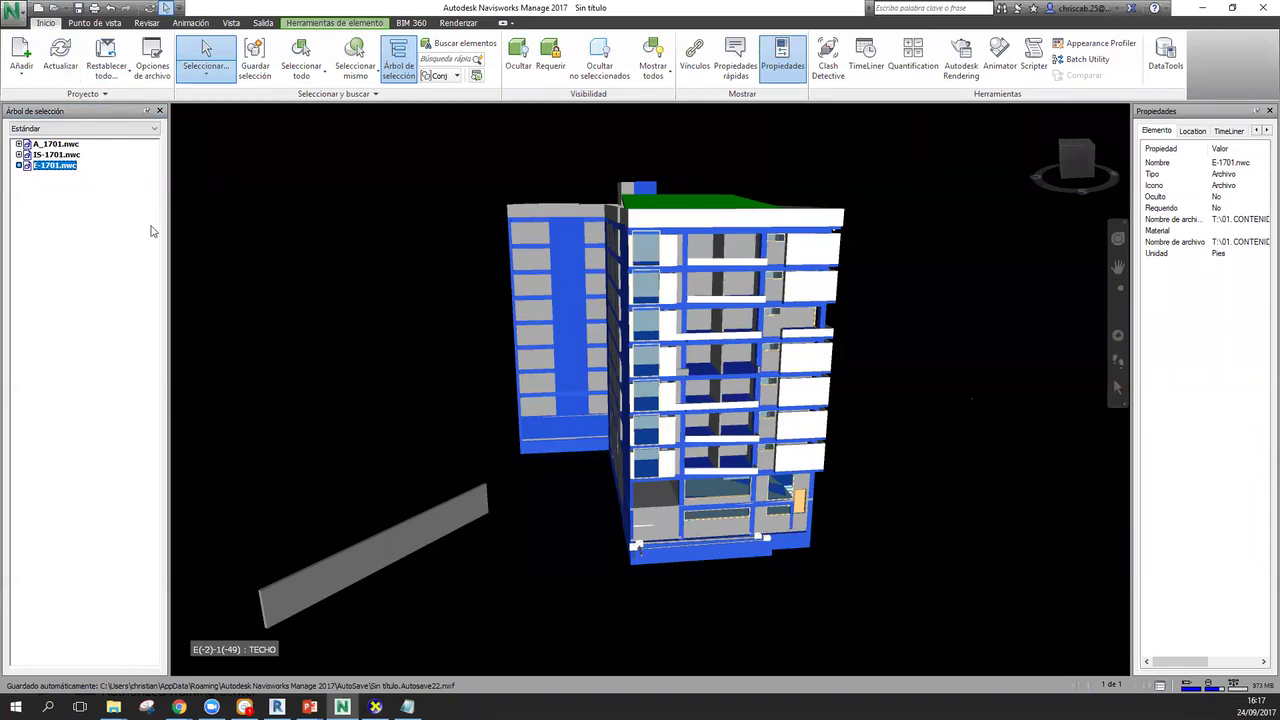
click(70, 146)
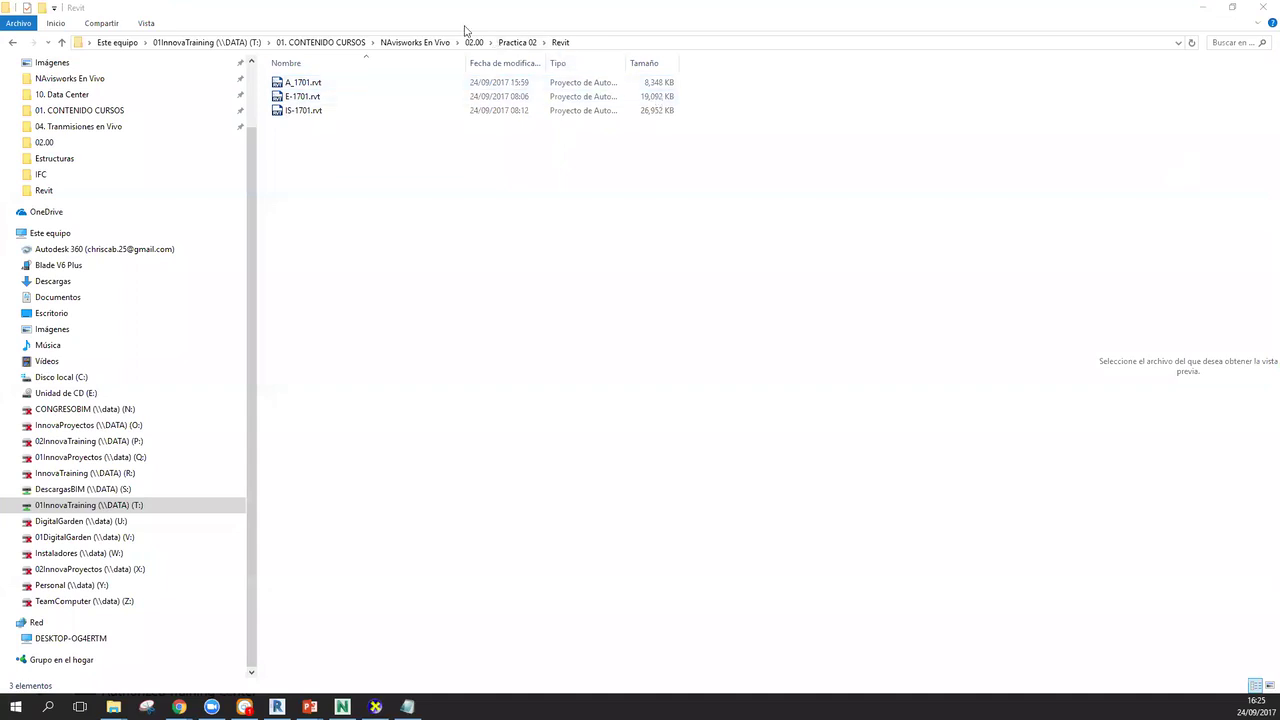
- Append the Revit models A_1701.rvt, E-1701.rvt and IS-1701.rvt to the empty scene
click(1203, 7)
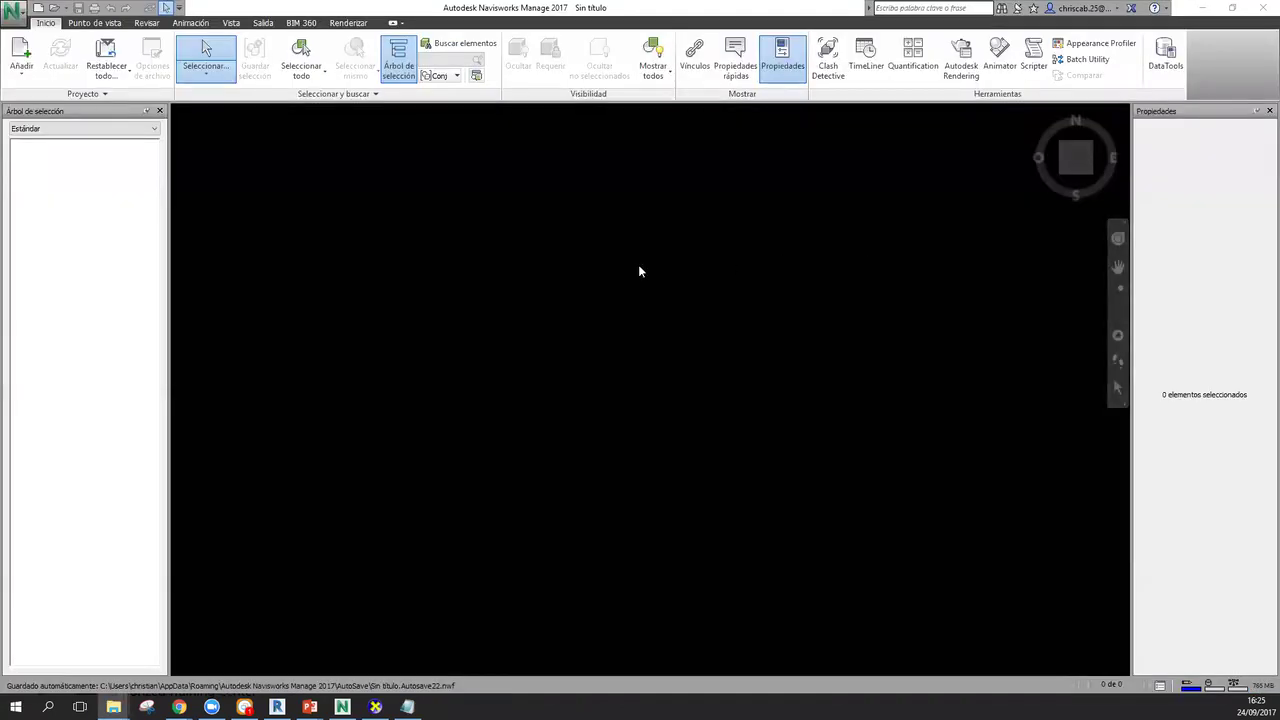
click(21, 55)
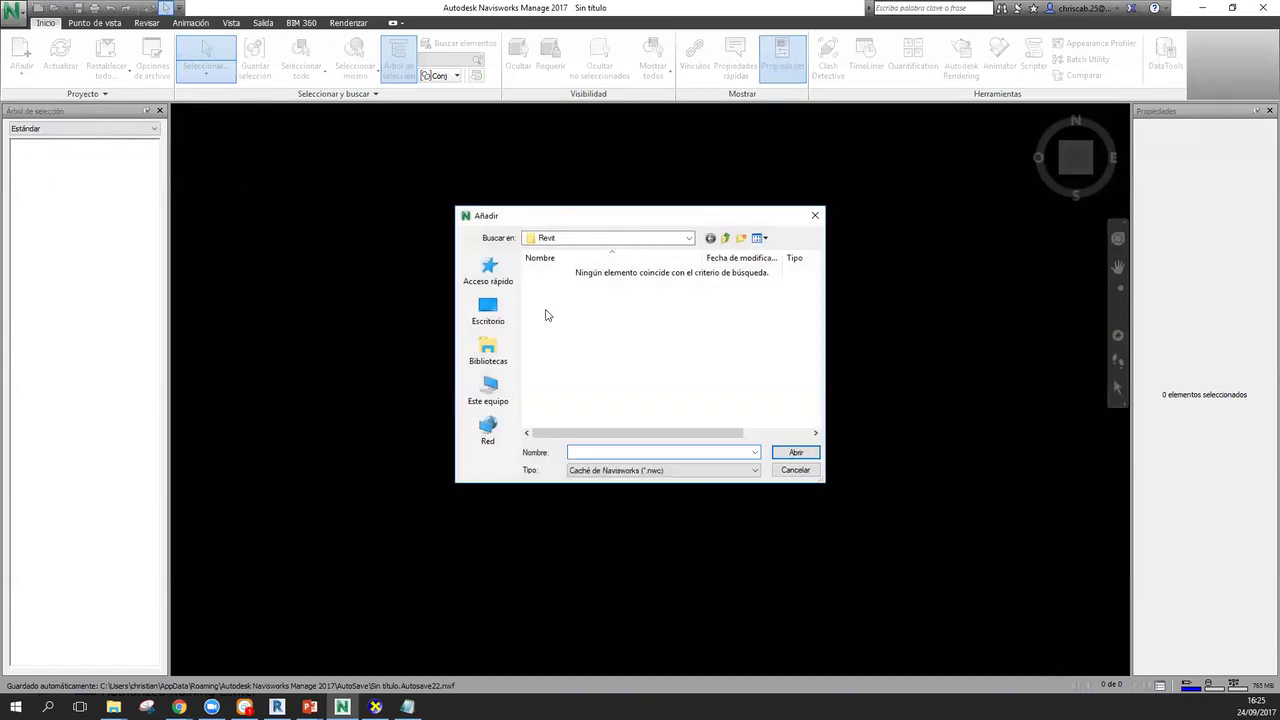
click(592, 241)
click(592, 241)
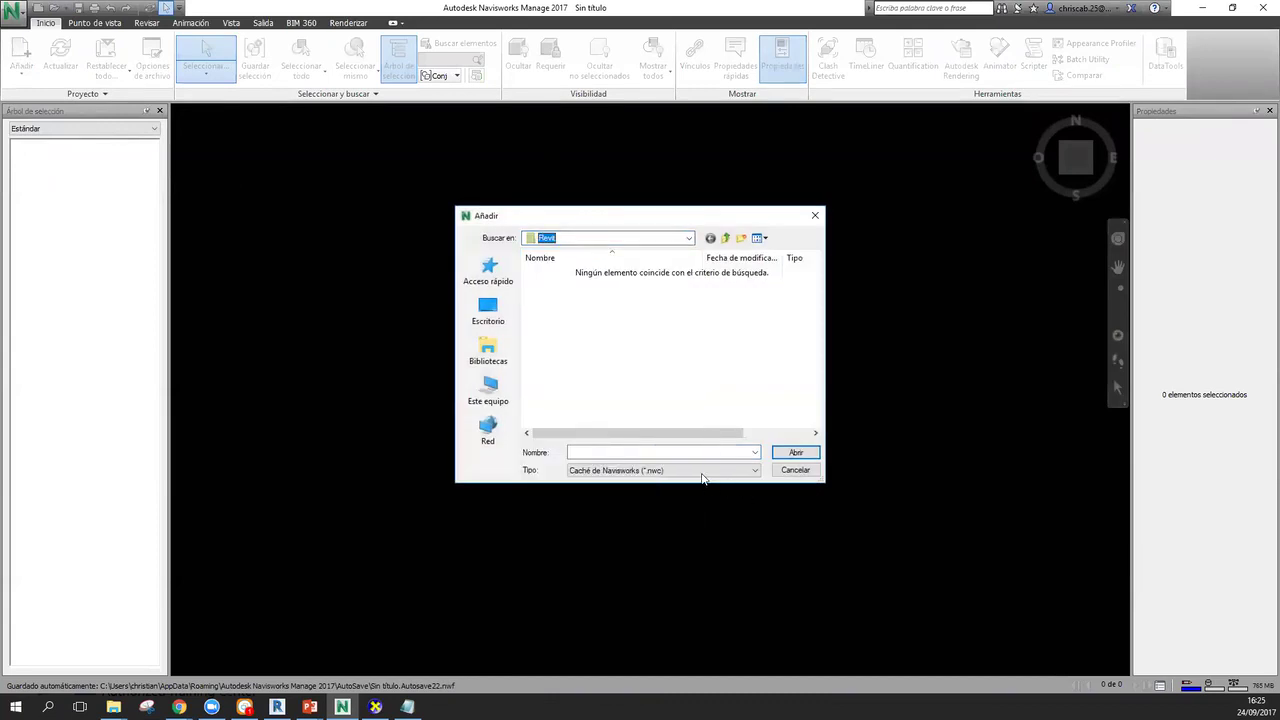
click(702, 470)
click(600, 415)
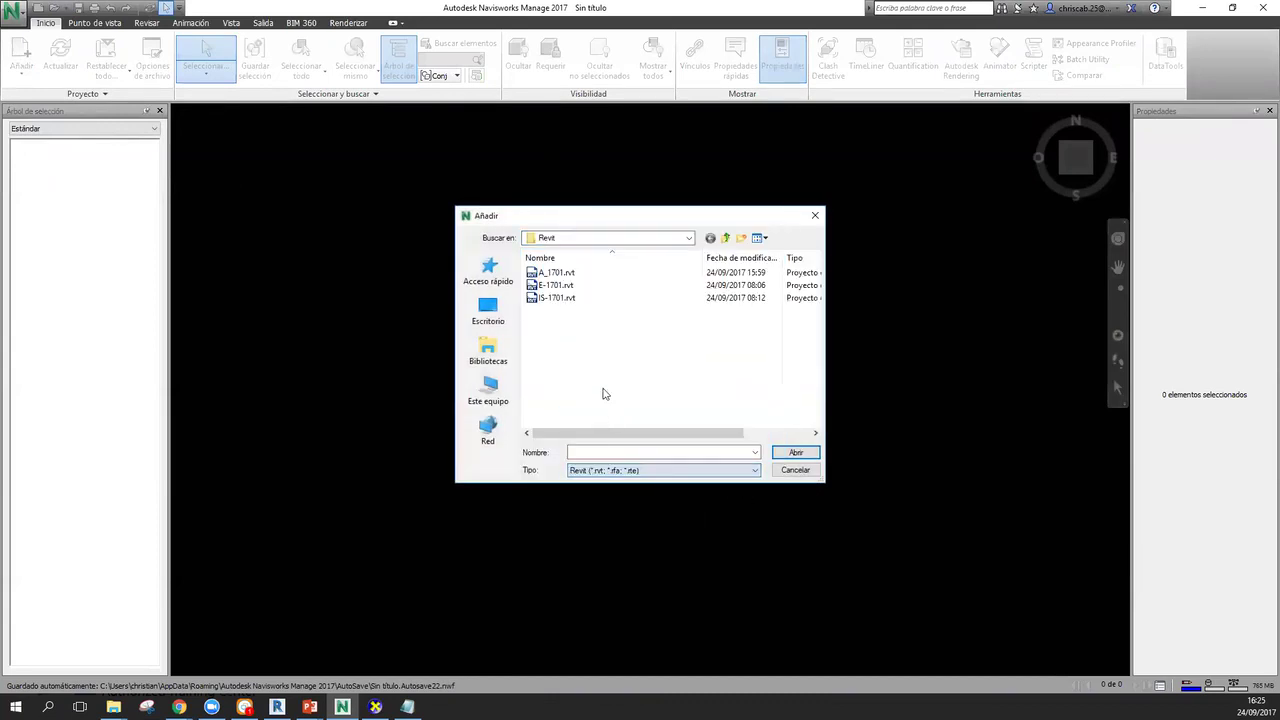
click(557, 273)
shift+click(560, 298)
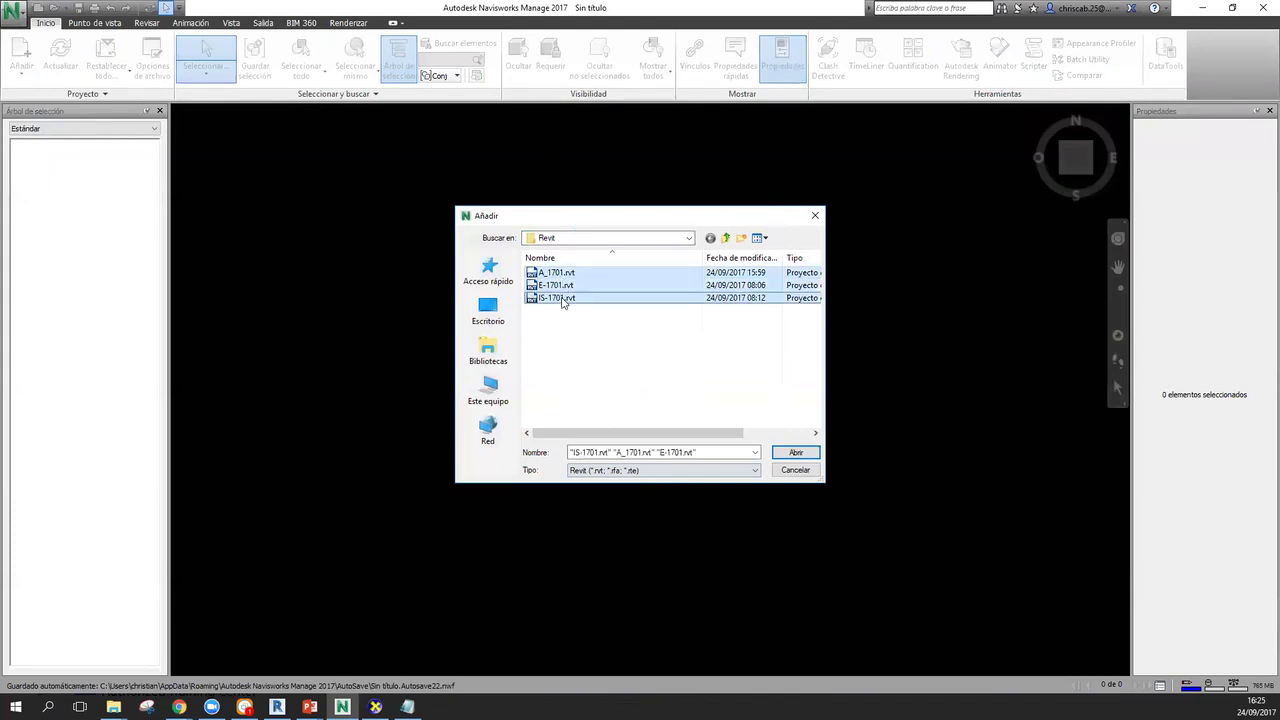
click(796, 453)
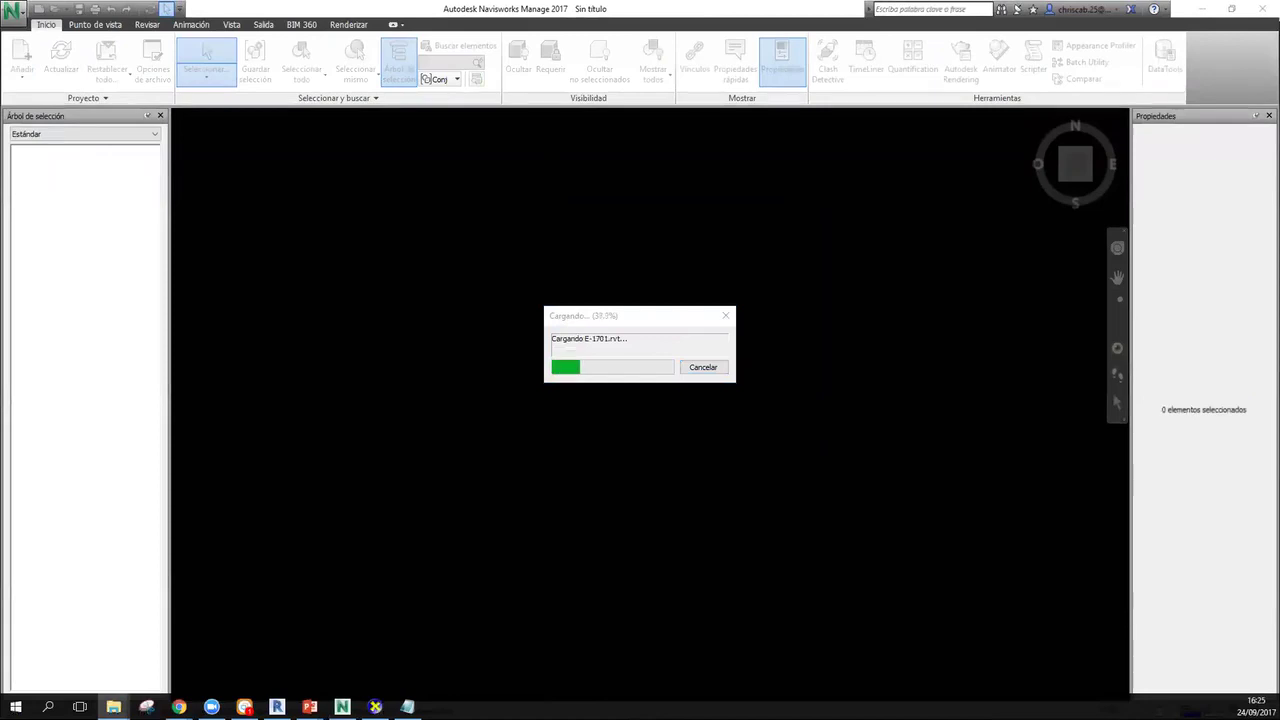
- Bring the Revit project folder window over the scene to check the cache files generated while loading
drag(1279, 210, 570, 210)
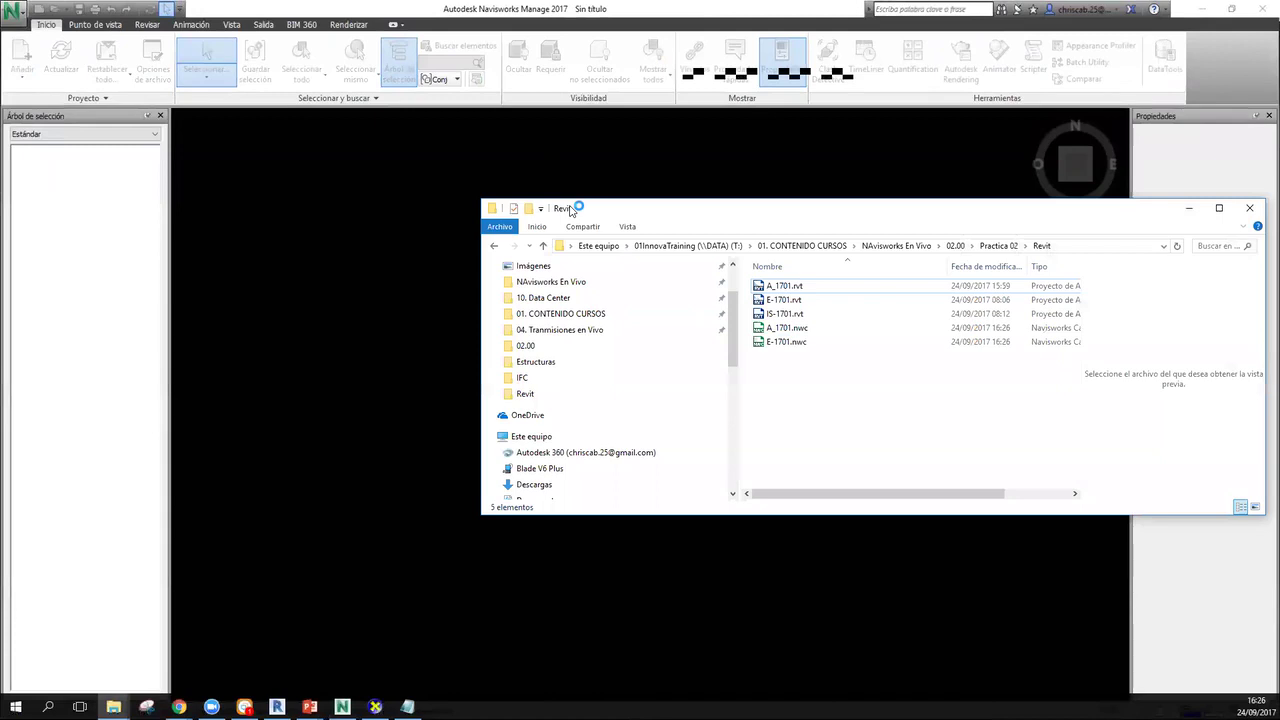
drag(571, 208, 411, 406)
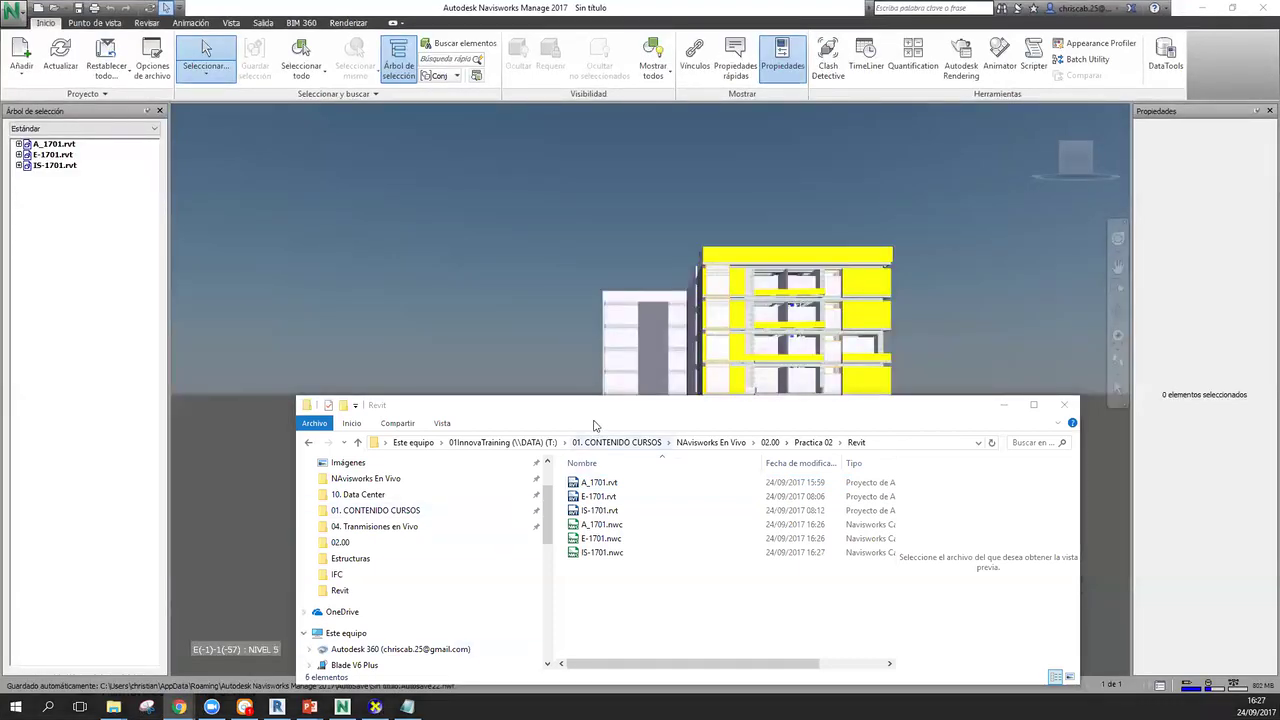
click(951, 399)
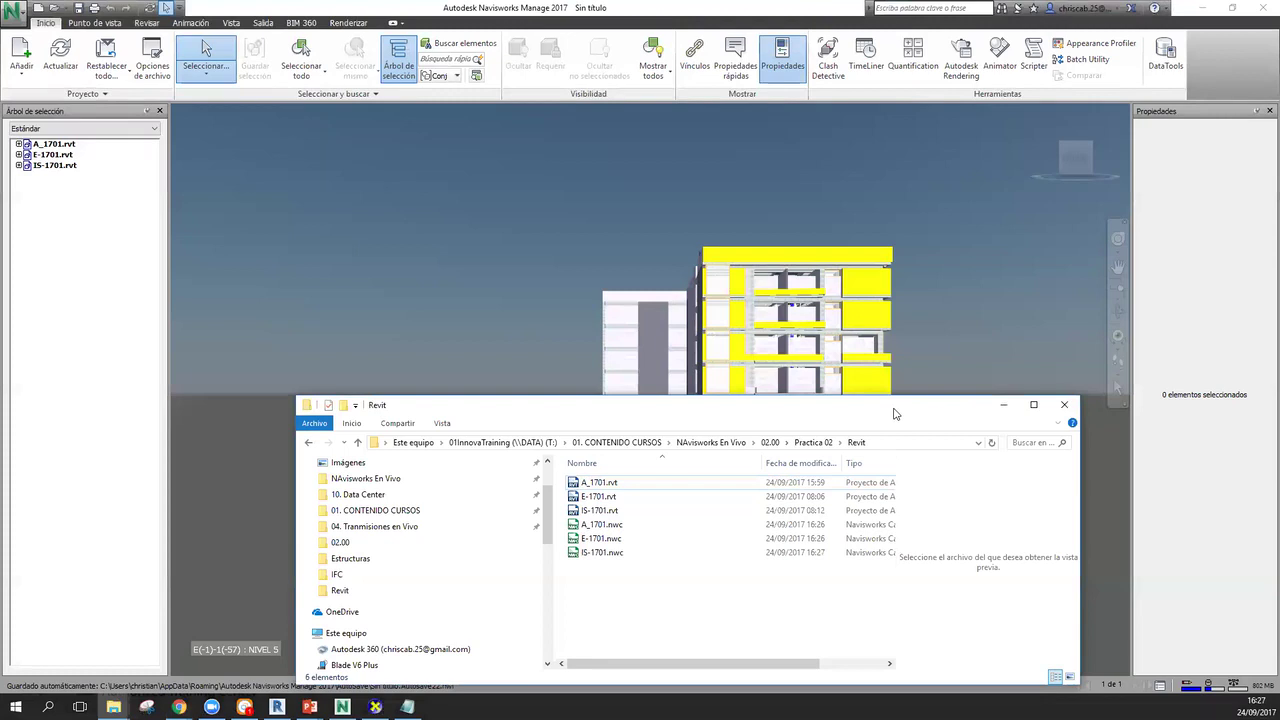
- Minimise the project folder window and change the rendering mode of the combined building models in the Navisworks scene
click(1004, 405)
shift+middle_drag(757, 582, 940, 590)
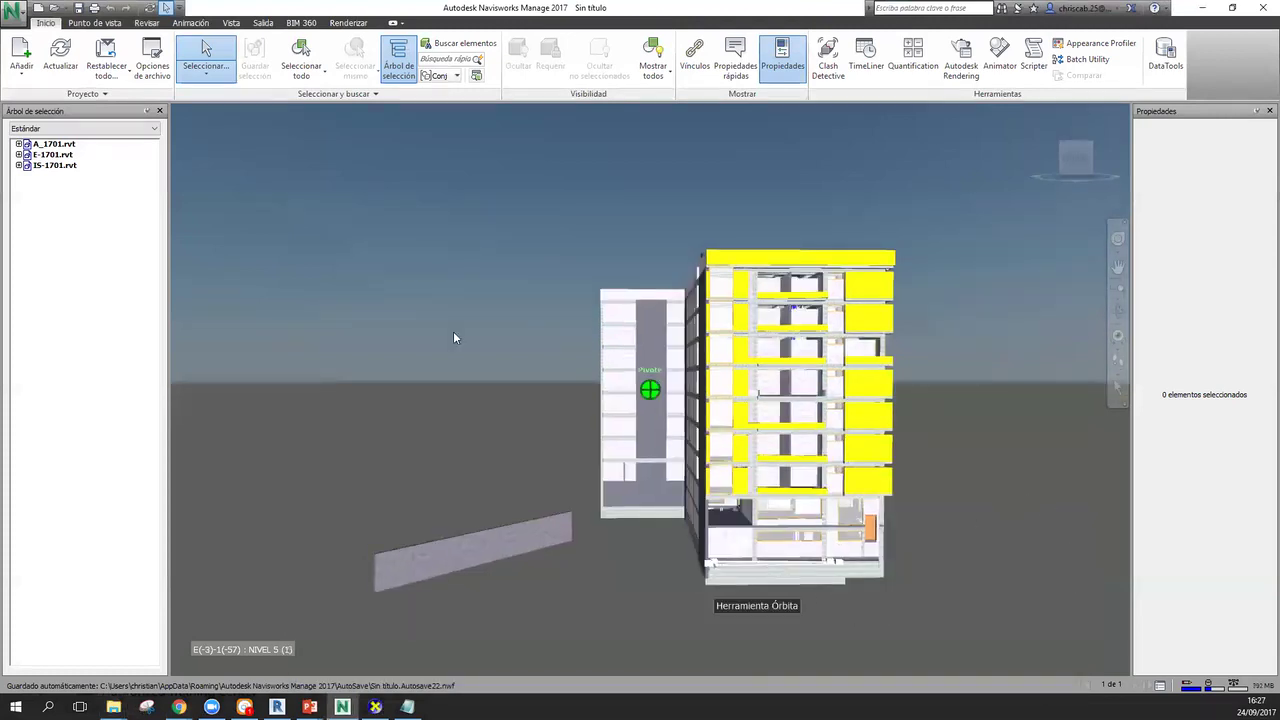
click(98, 22)
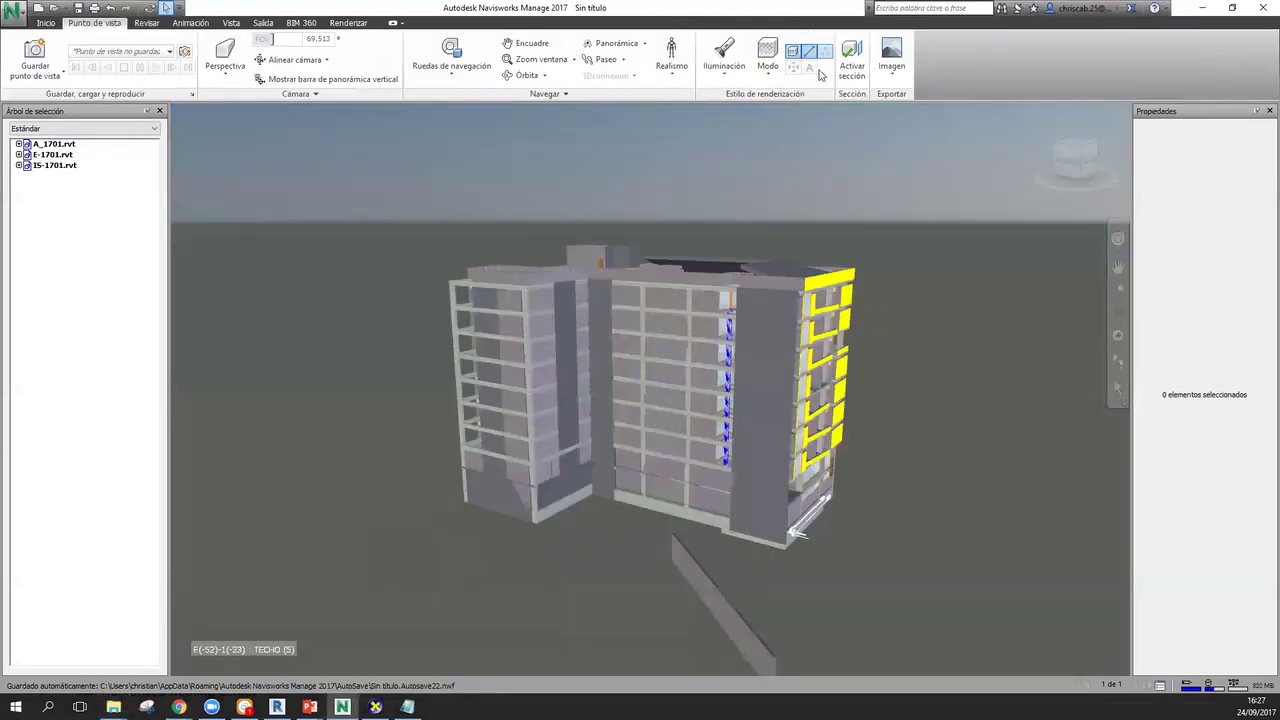
click(770, 66)
click(814, 97)
shift+middle_drag(836, 458, 618, 465)
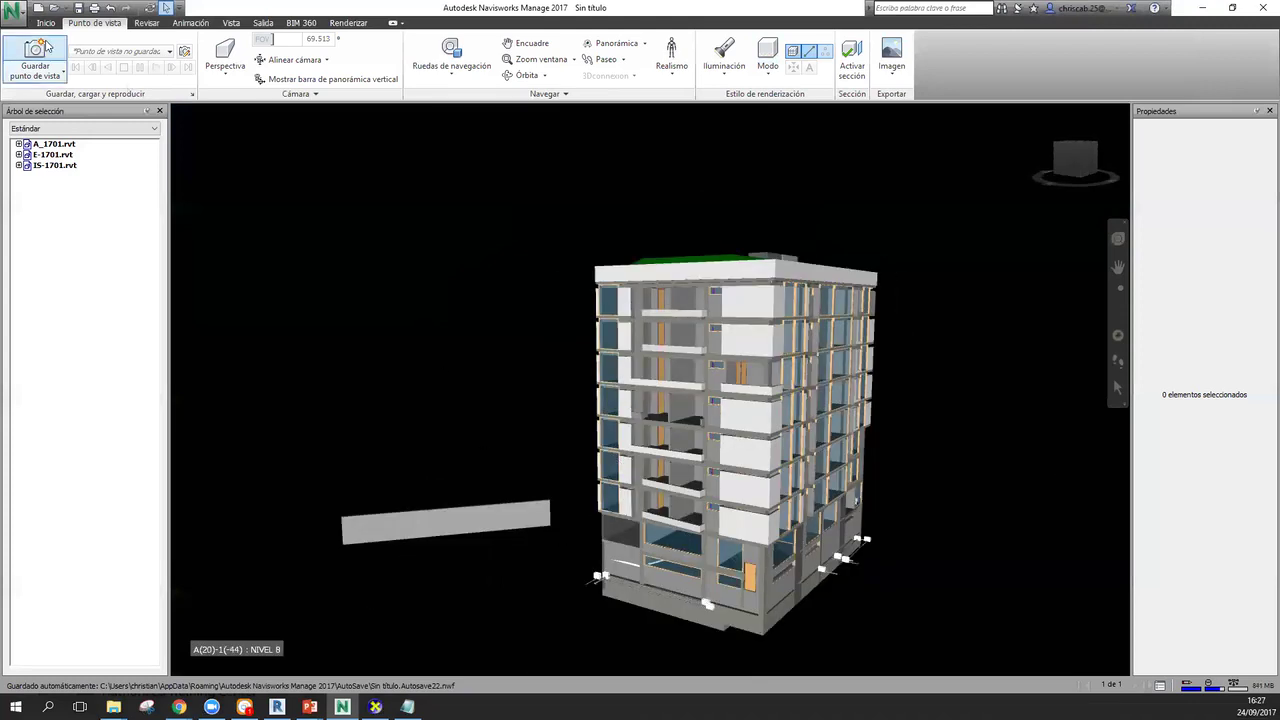
- Save the combined scene in the Revit folder as a Navisworks file set (*.nwf) named Edificio Los Incas
click(10, 16)
click(60, 135)
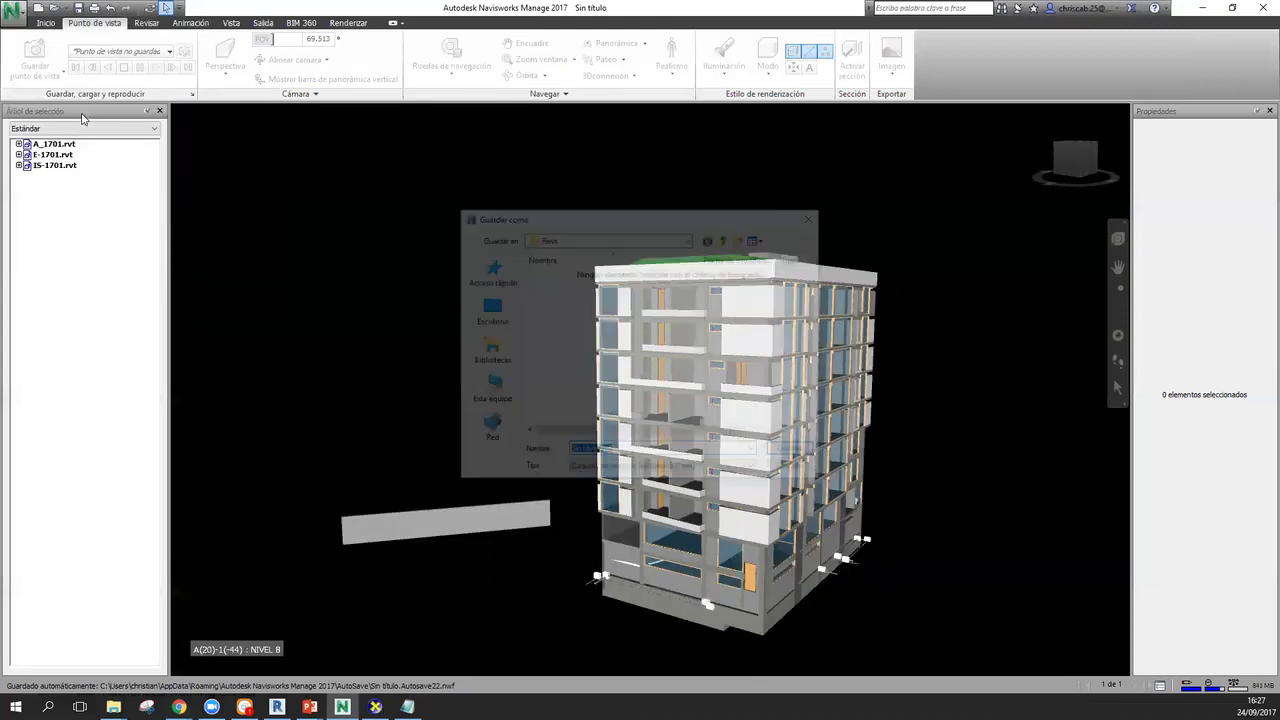
click(673, 470)
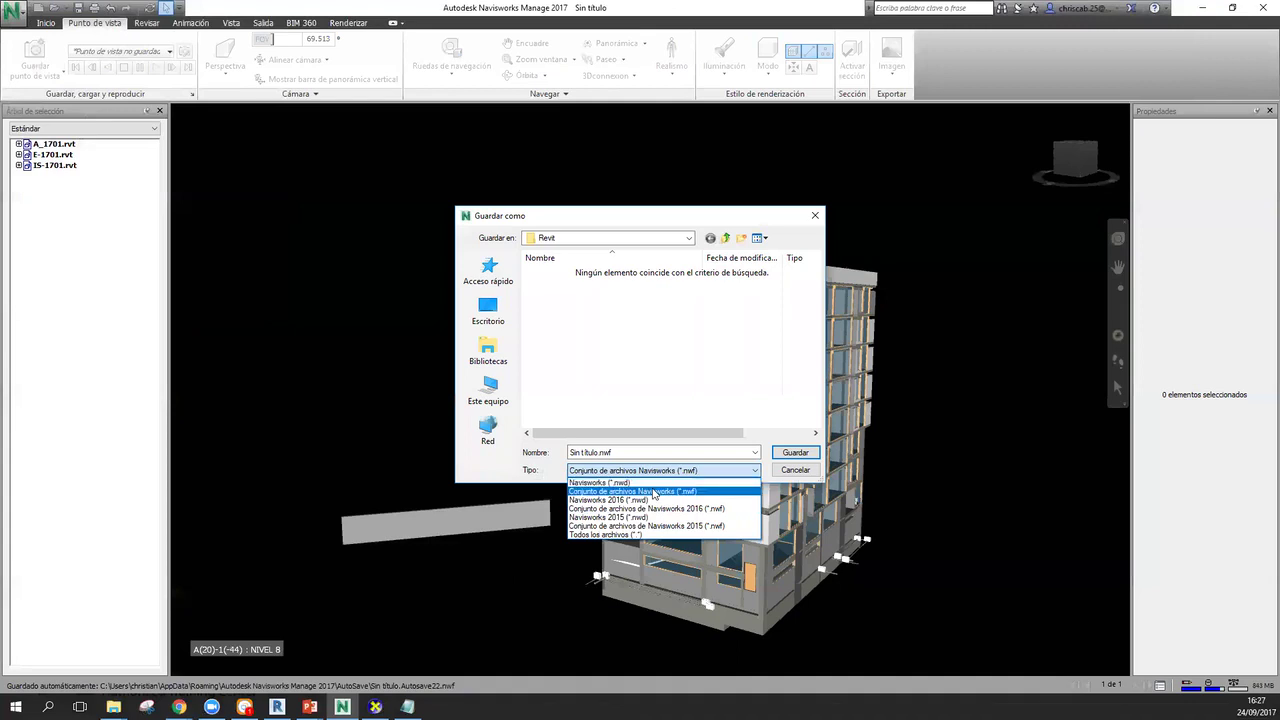
click(654, 492)
click(644, 457)
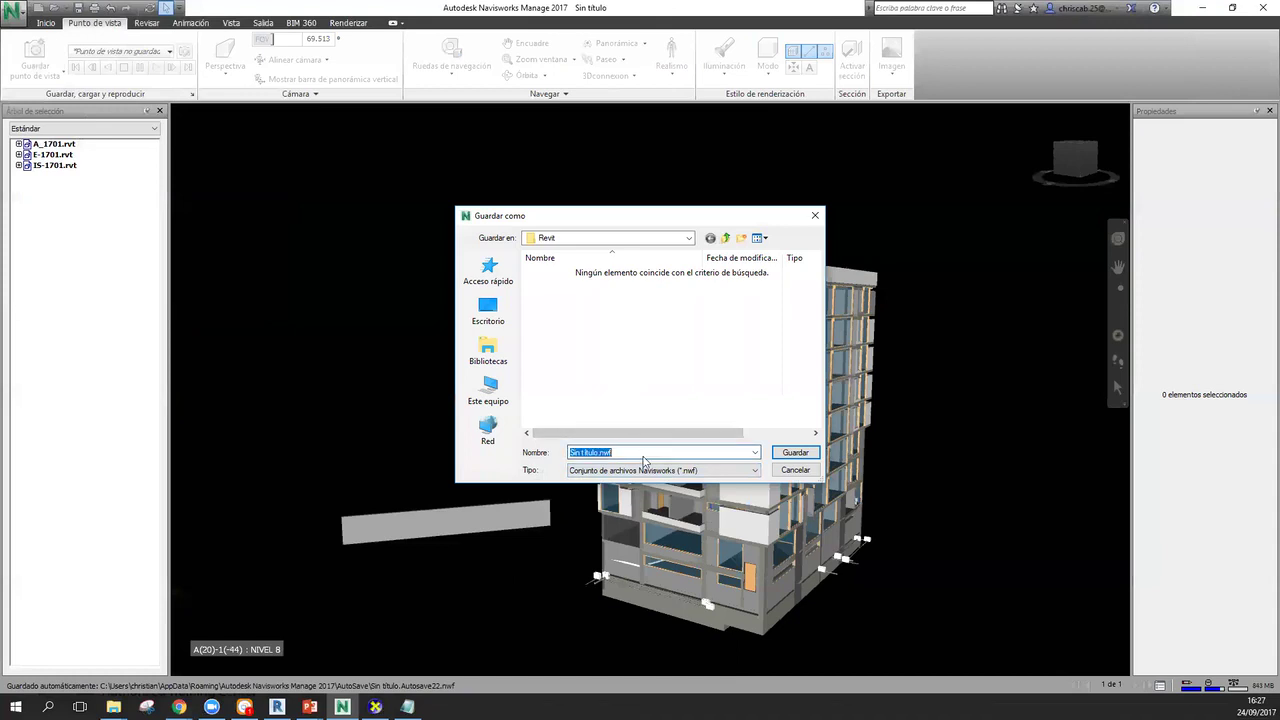
text(Edifico)
key(BackSpace)
text(io Los Incas)
key(Return)
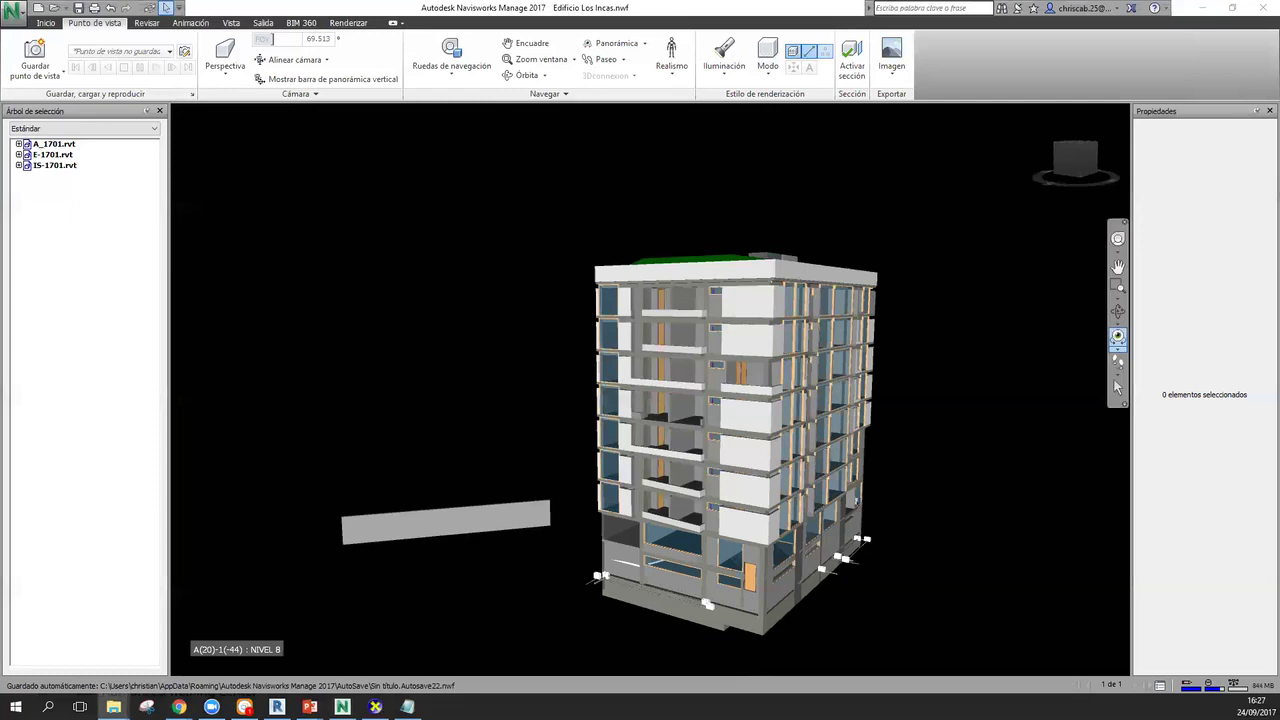
- Check the saved Edificio Los Incas.nwf in the Revit project folder and return to the scene
click(113, 706)
click(626, 368)
click(555, 566)
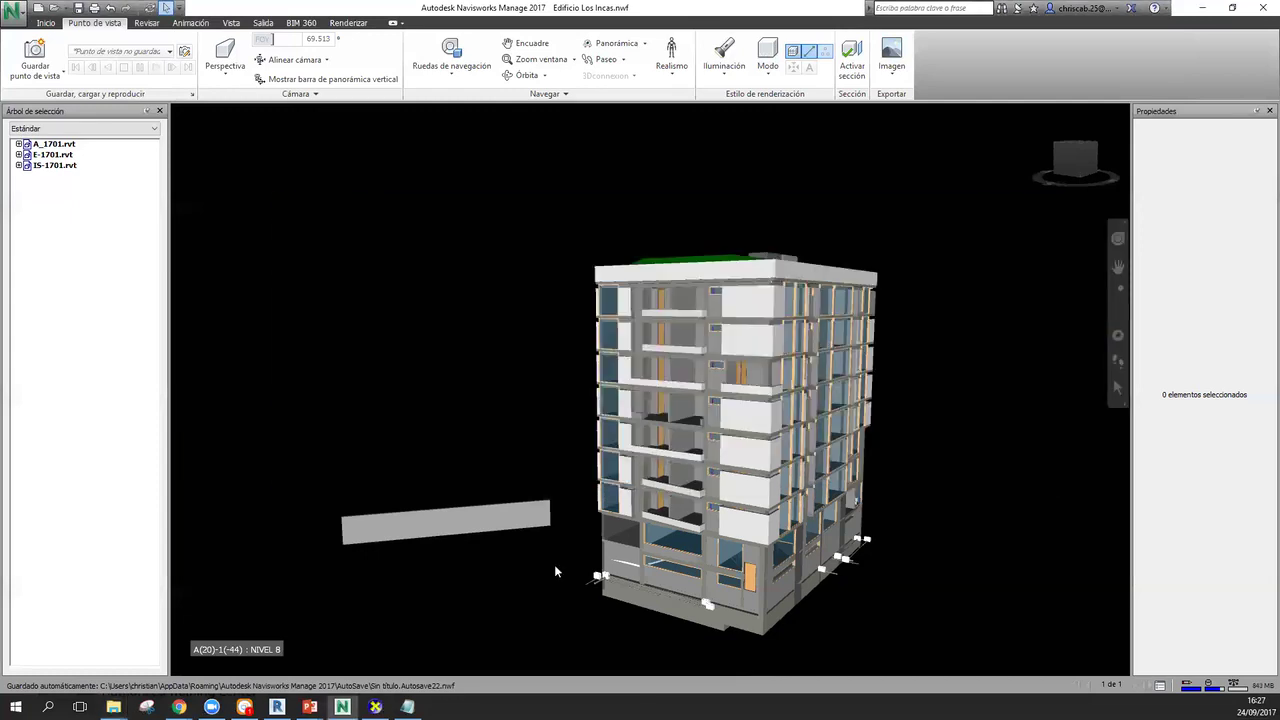
- Save the scene again as a Navisworks document (*.nwd) named Edificio Los Incas in the same folder
click(13, 12)
click(58, 135)
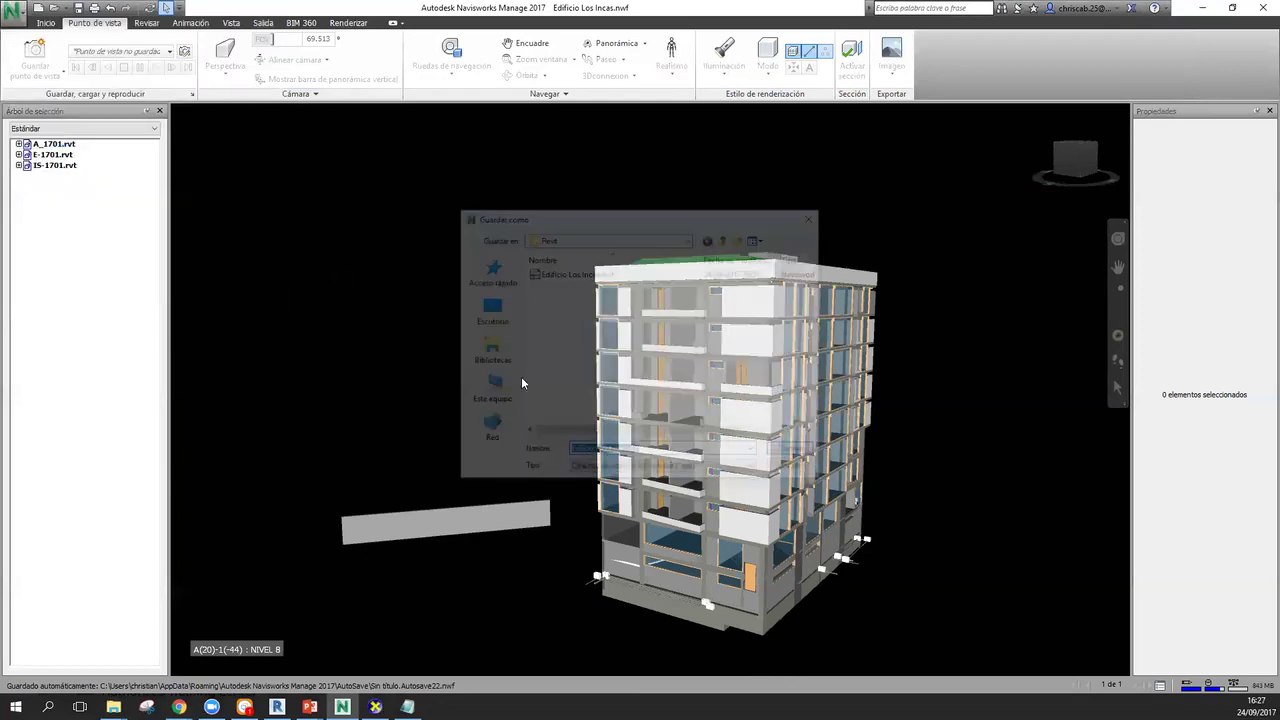
click(658, 470)
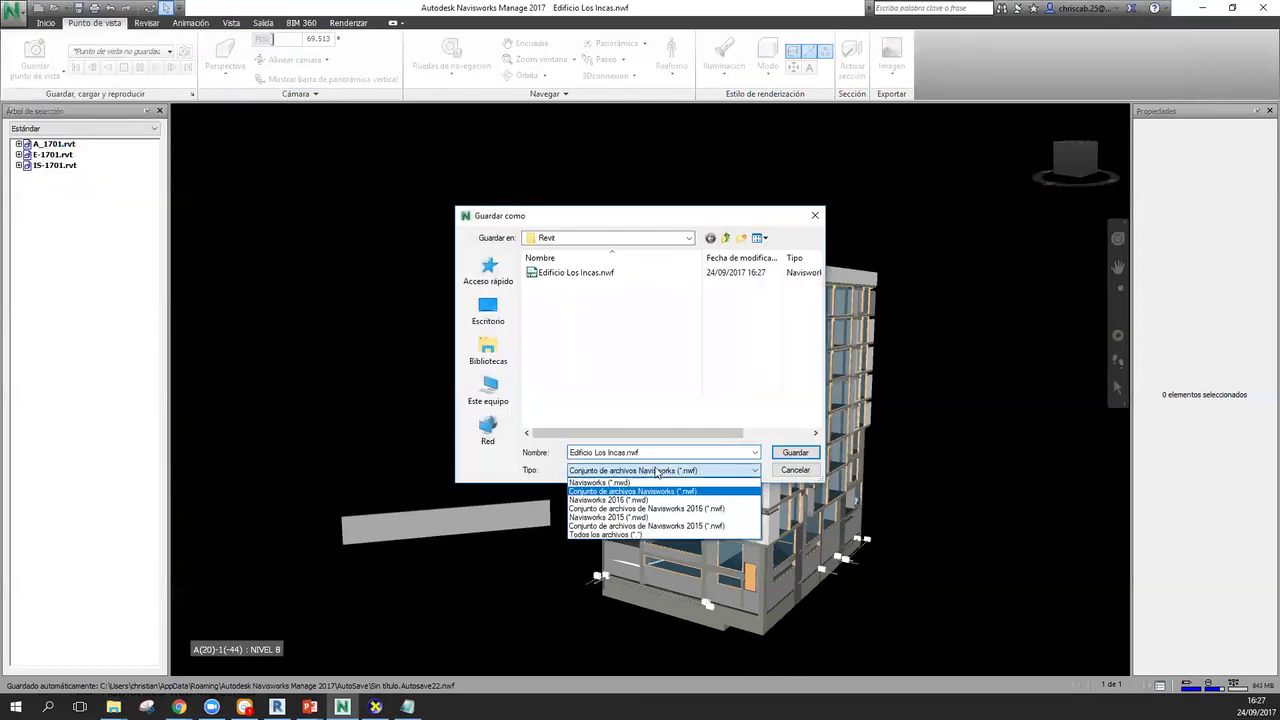
click(656, 495)
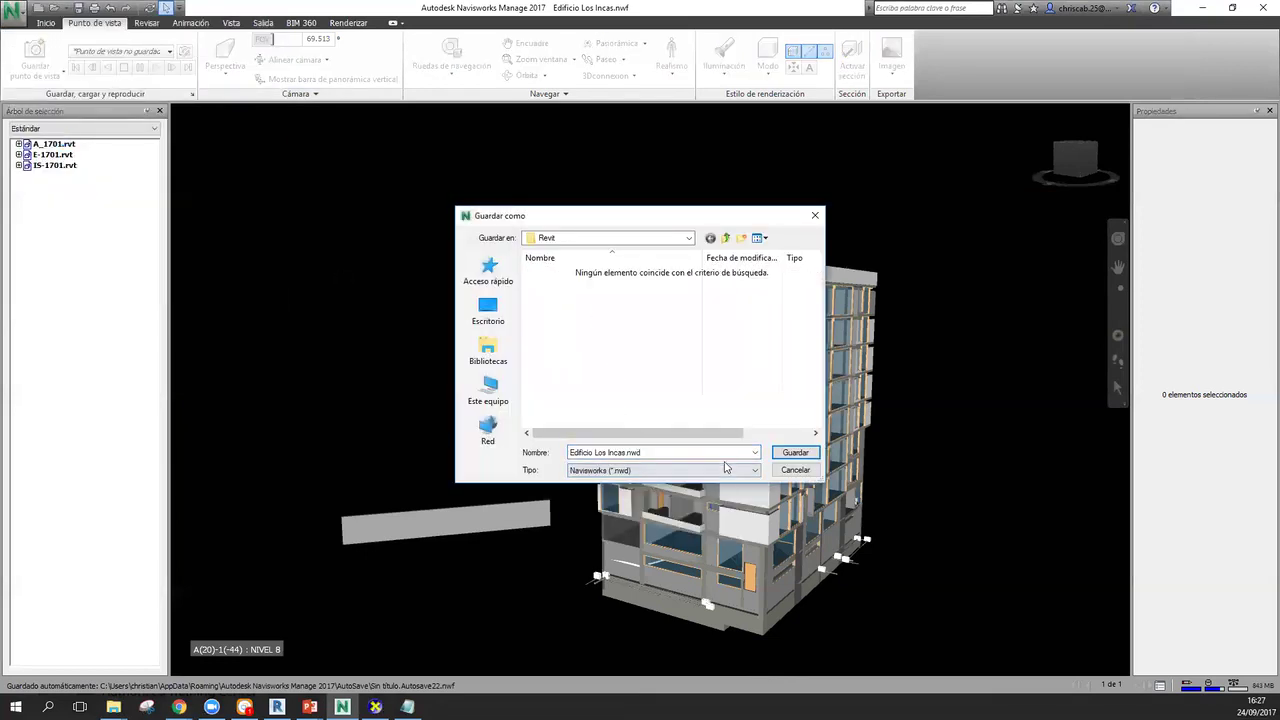
click(780, 452)
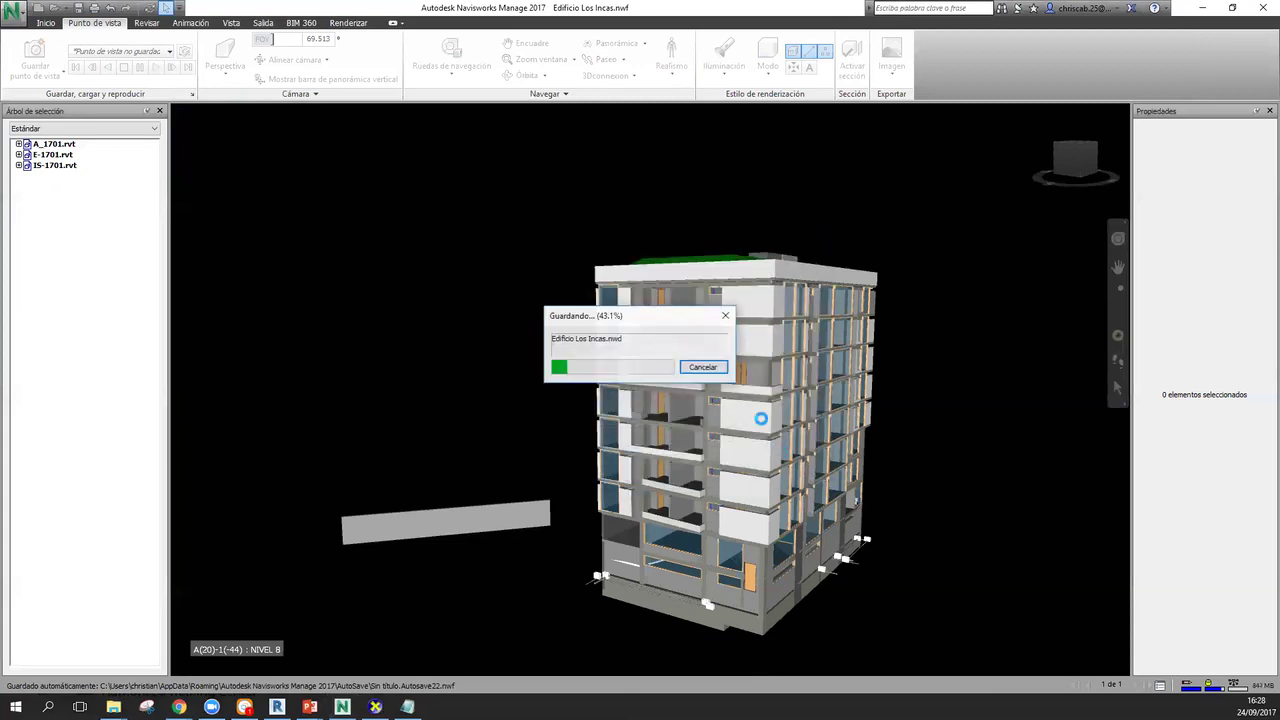
- Bring the Revit project folder window over the scene and enlarge it to show the file type and size columns
key(alt+Tab)
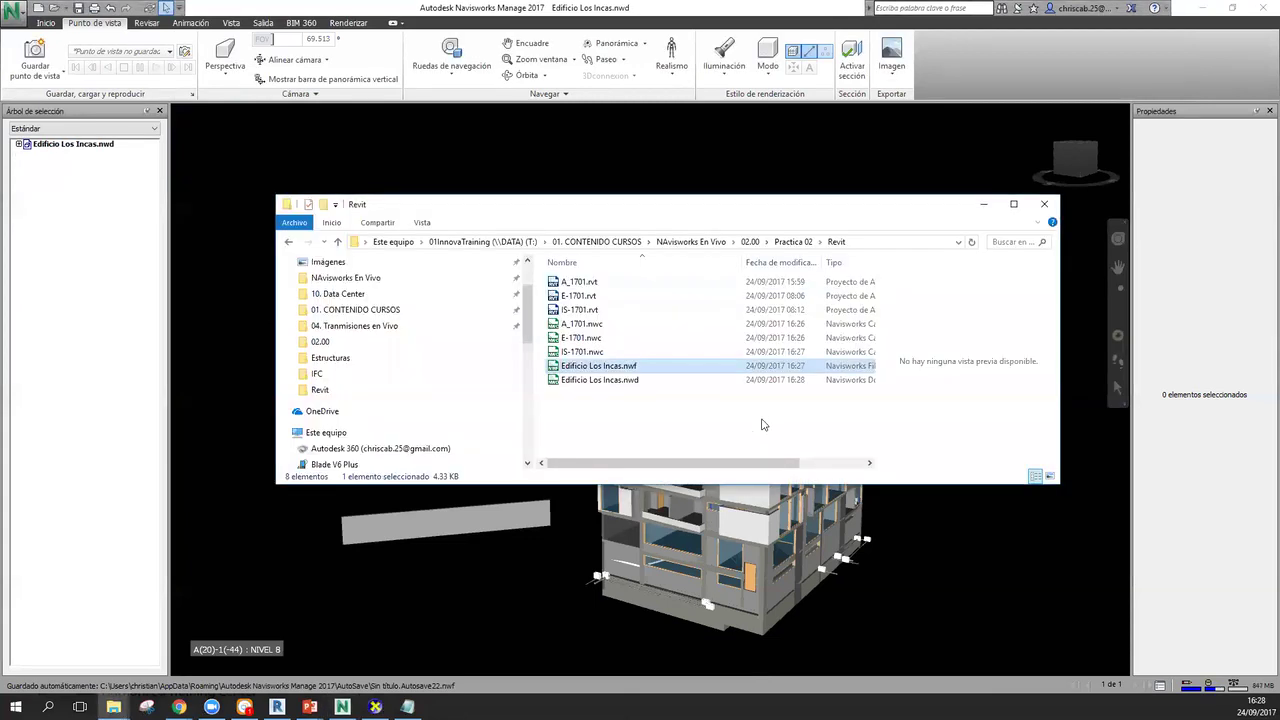
drag(709, 208, 641, 165)
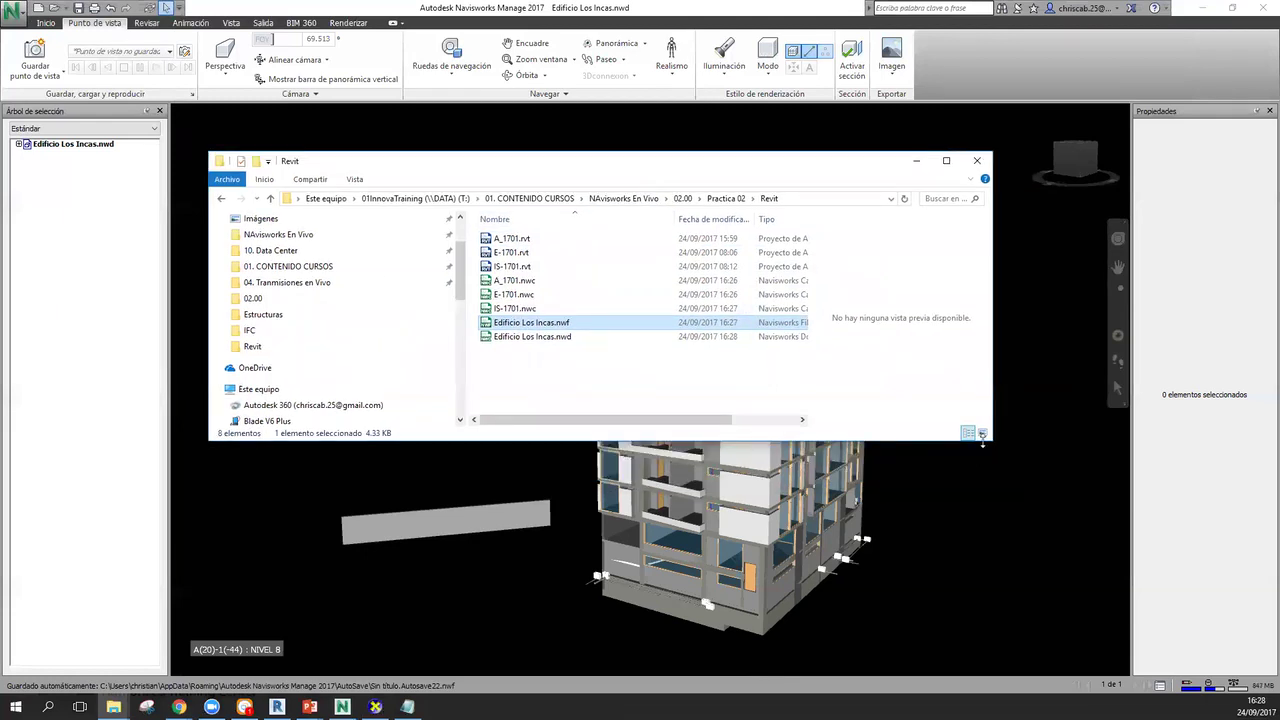
drag(983, 438, 1196, 606)
click(766, 480)
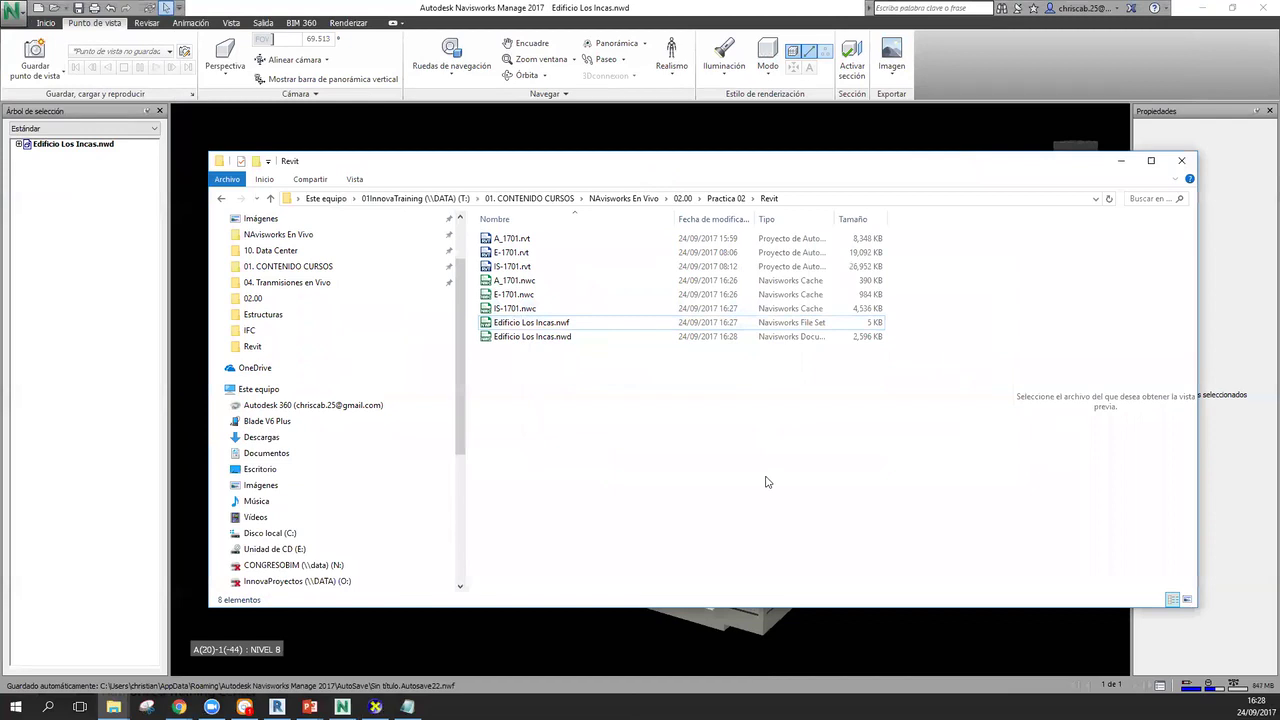
- Compare the file types and sizes of Edificio Los Incas.nwf and Edificio Los Incas.nwd, and close the folder window
click(578, 325)
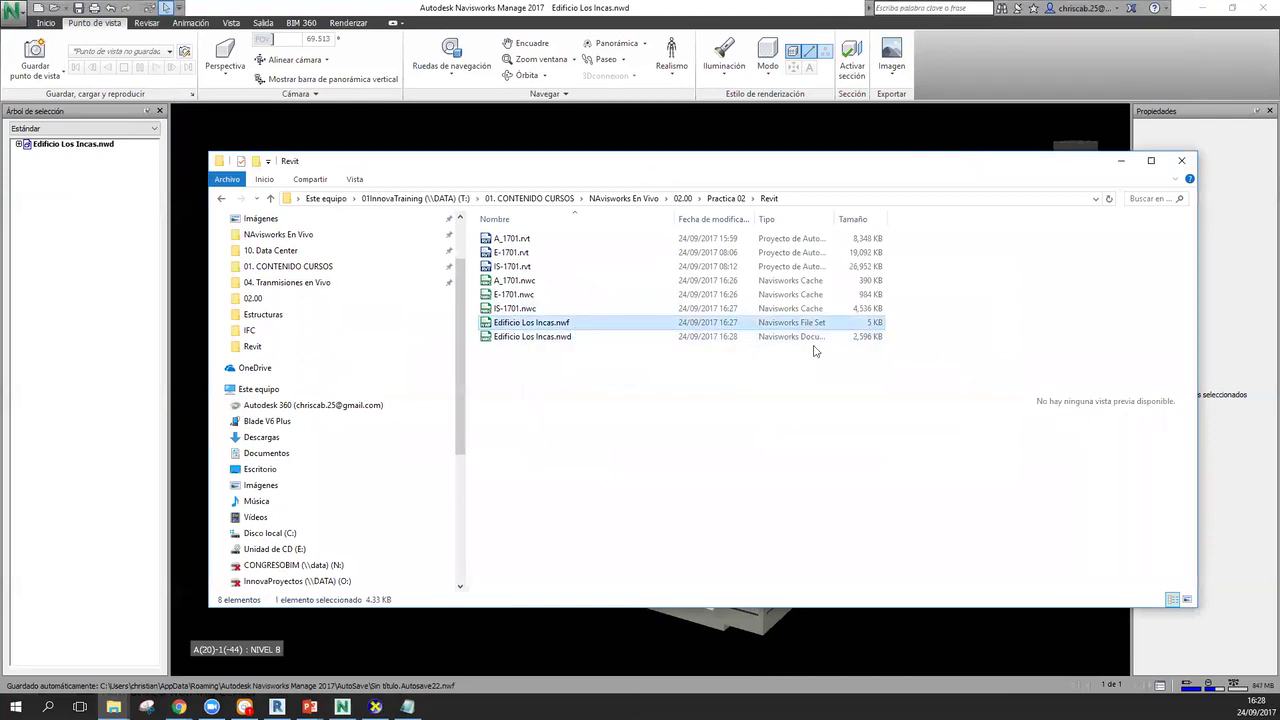
click(567, 340)
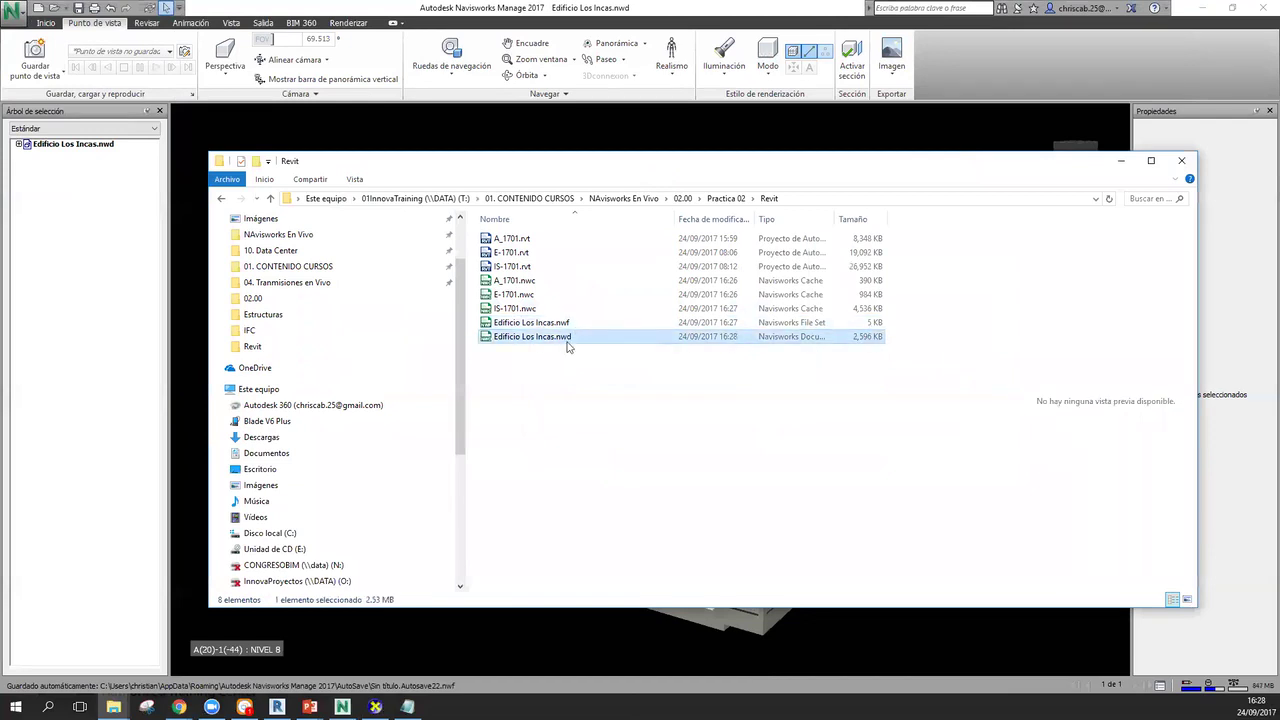
click(565, 324)
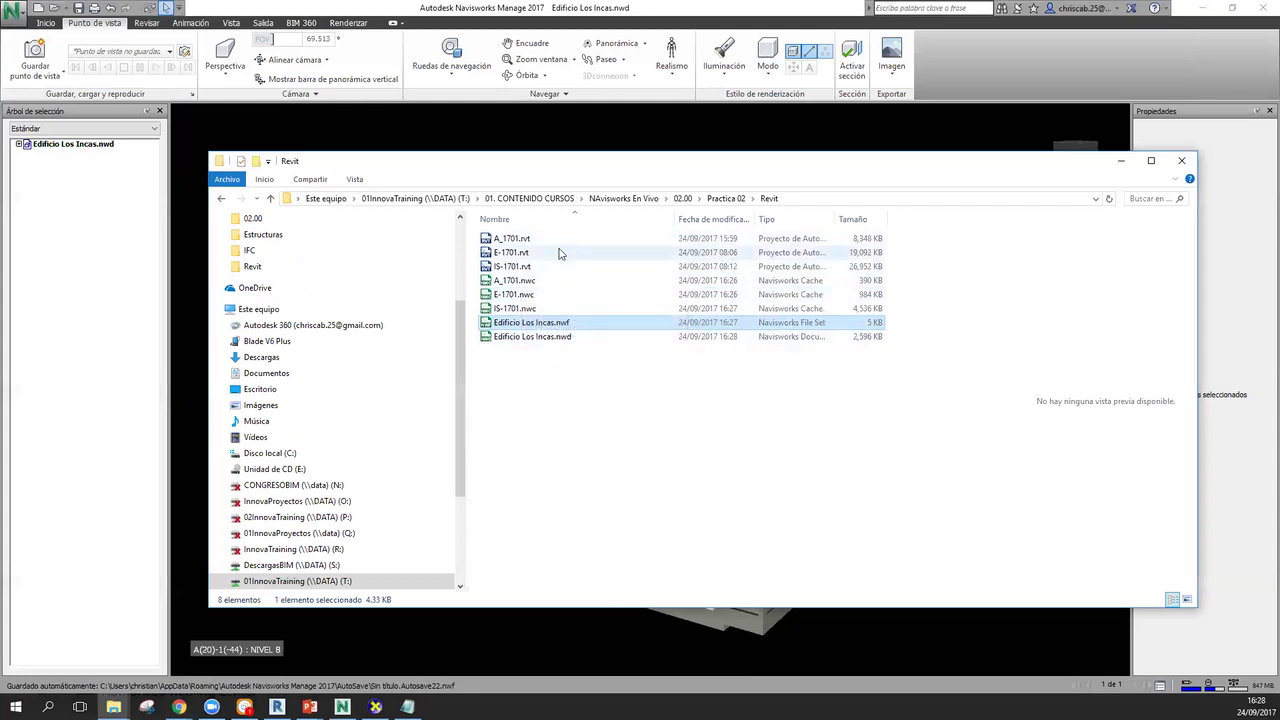
click(713, 423)
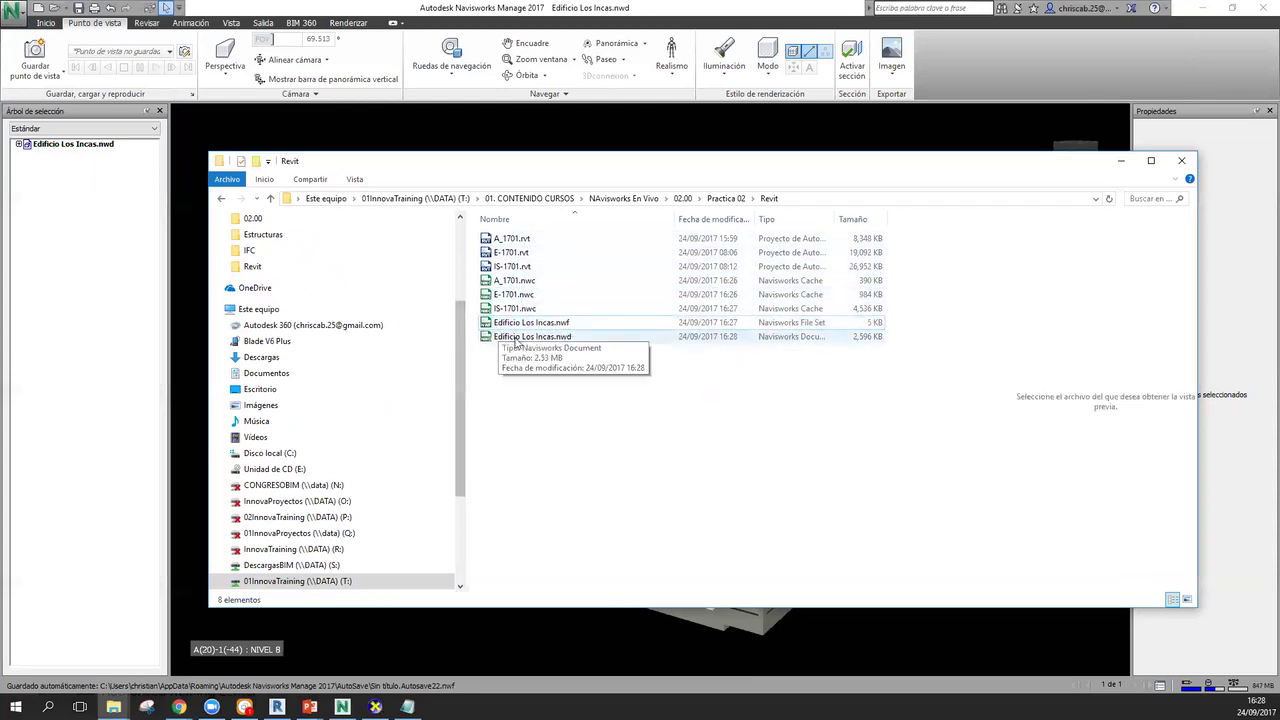
click(545, 336)
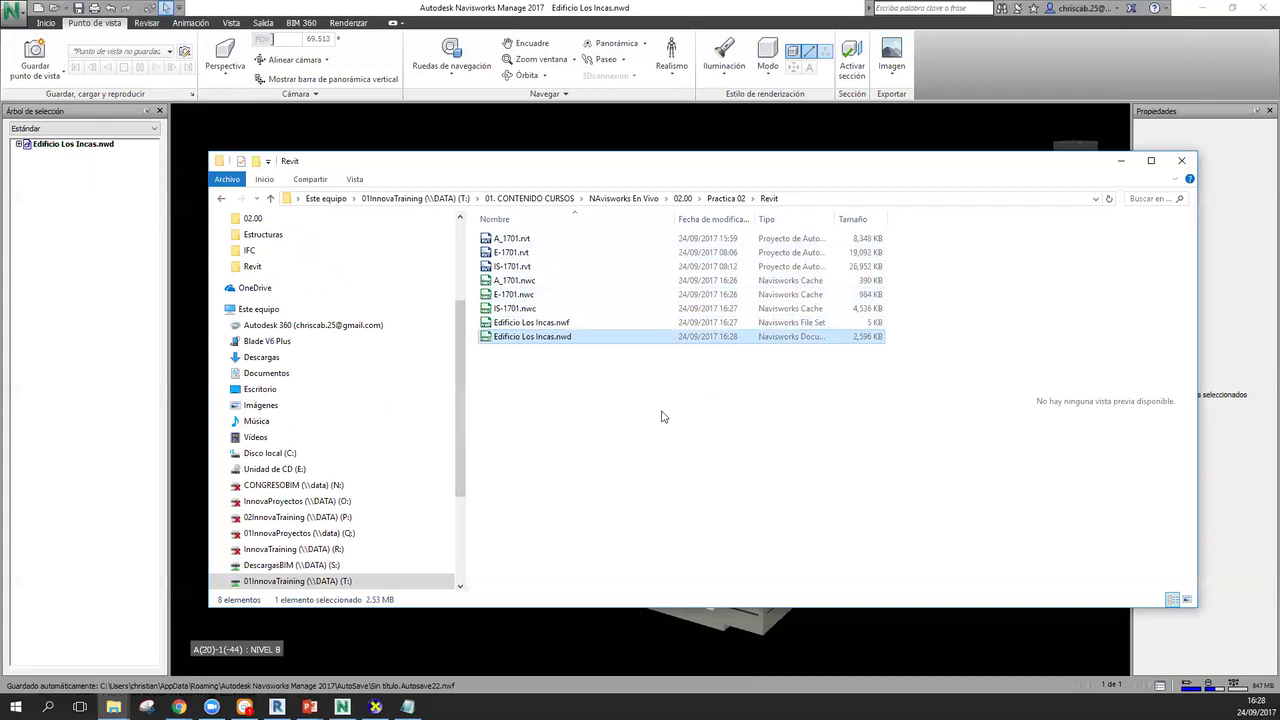
click(565, 323)
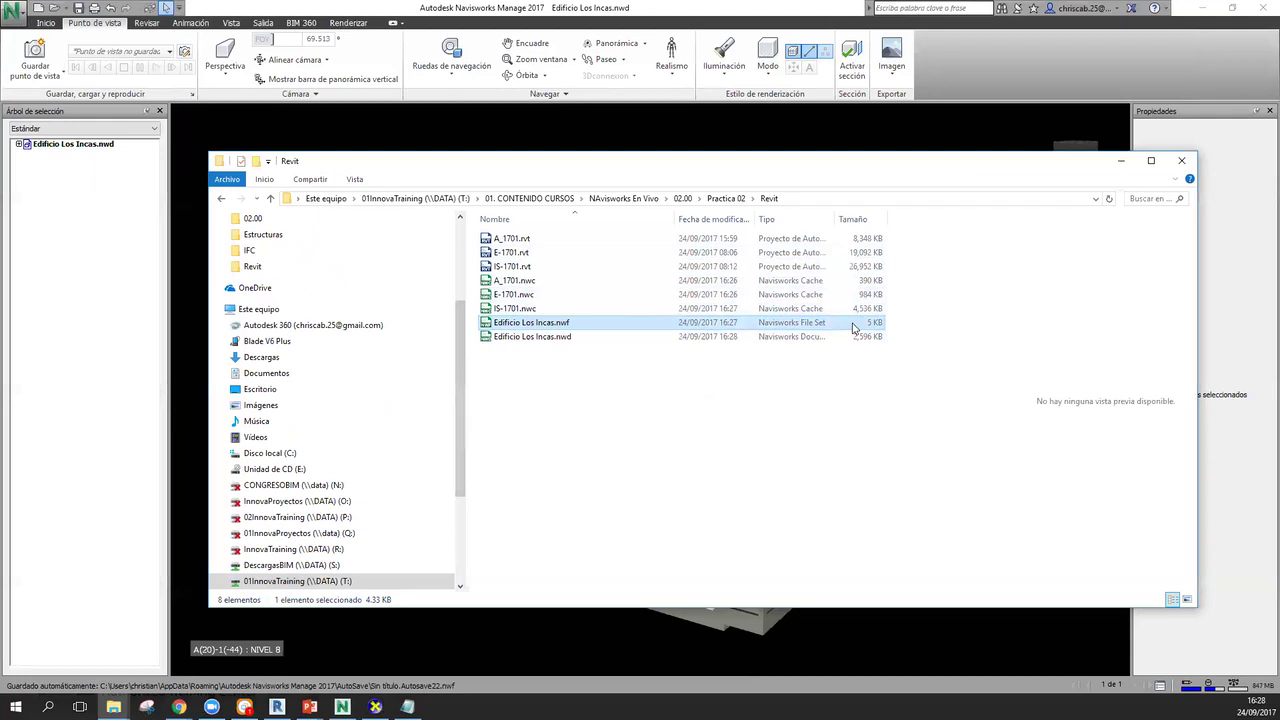
click(564, 338)
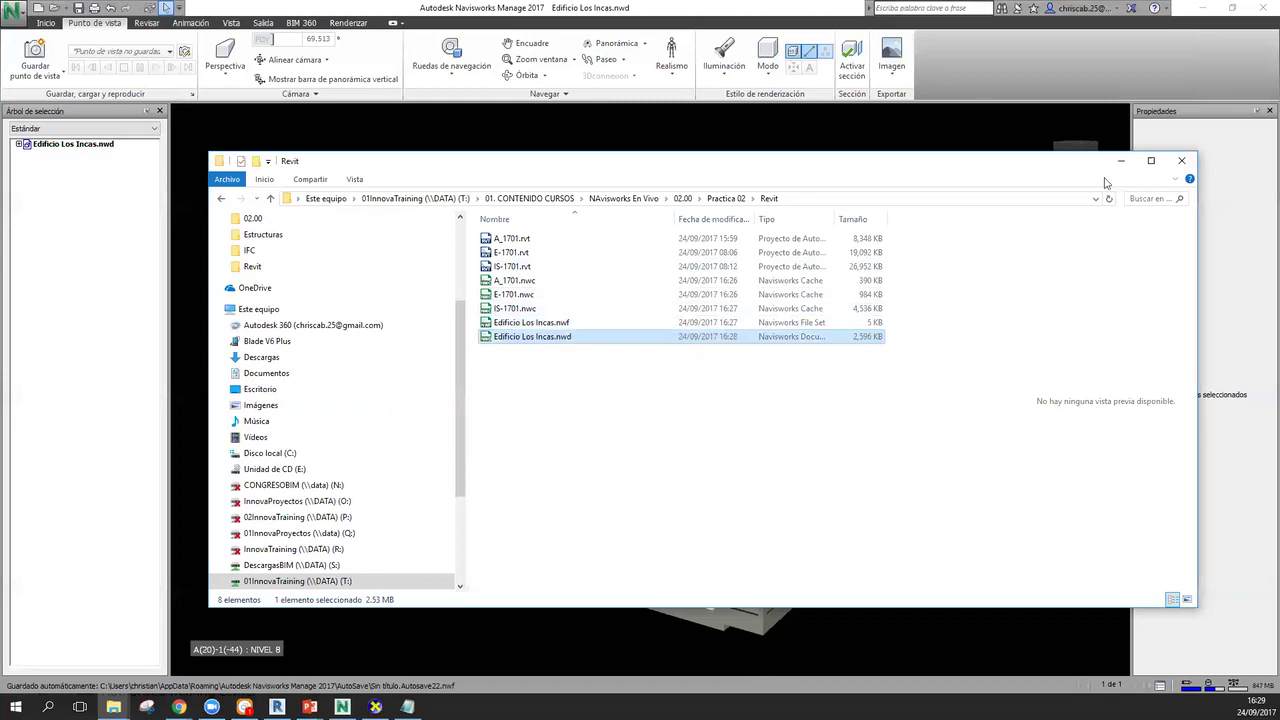
click(1181, 160)
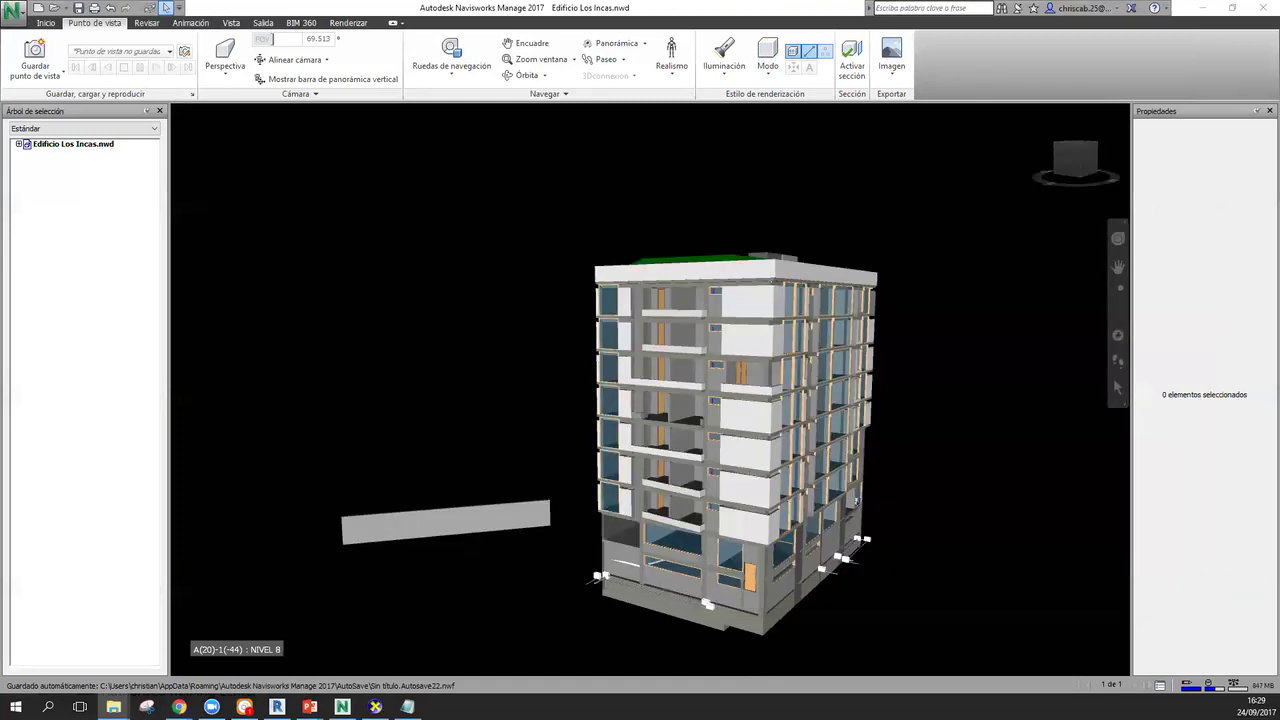
- Close the Edificio Los Incas.nwd model by starting a new empty Navisworks scene
mouse_move(977, 492)
mouse_down()
mouse_move(908, 490)
mouse_move(876, 545)
mouse_move(951, 269)
mouse_up()
click(13, 14)
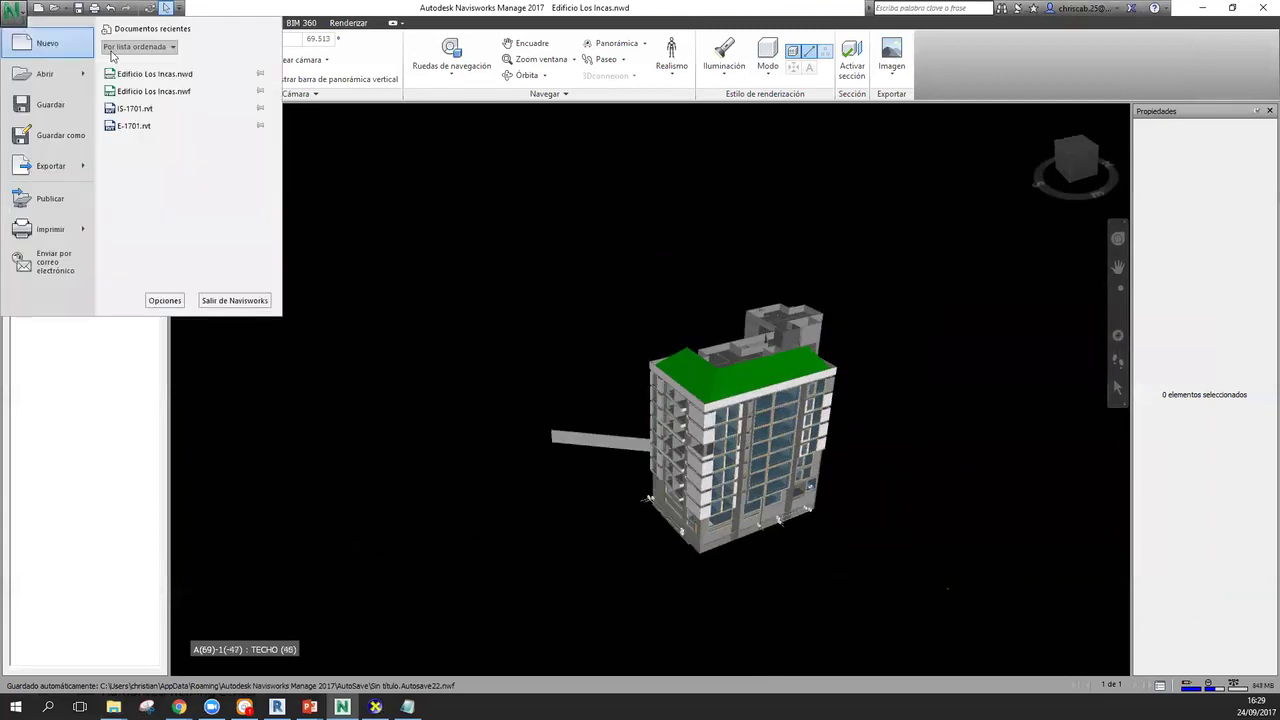
click(47, 43)
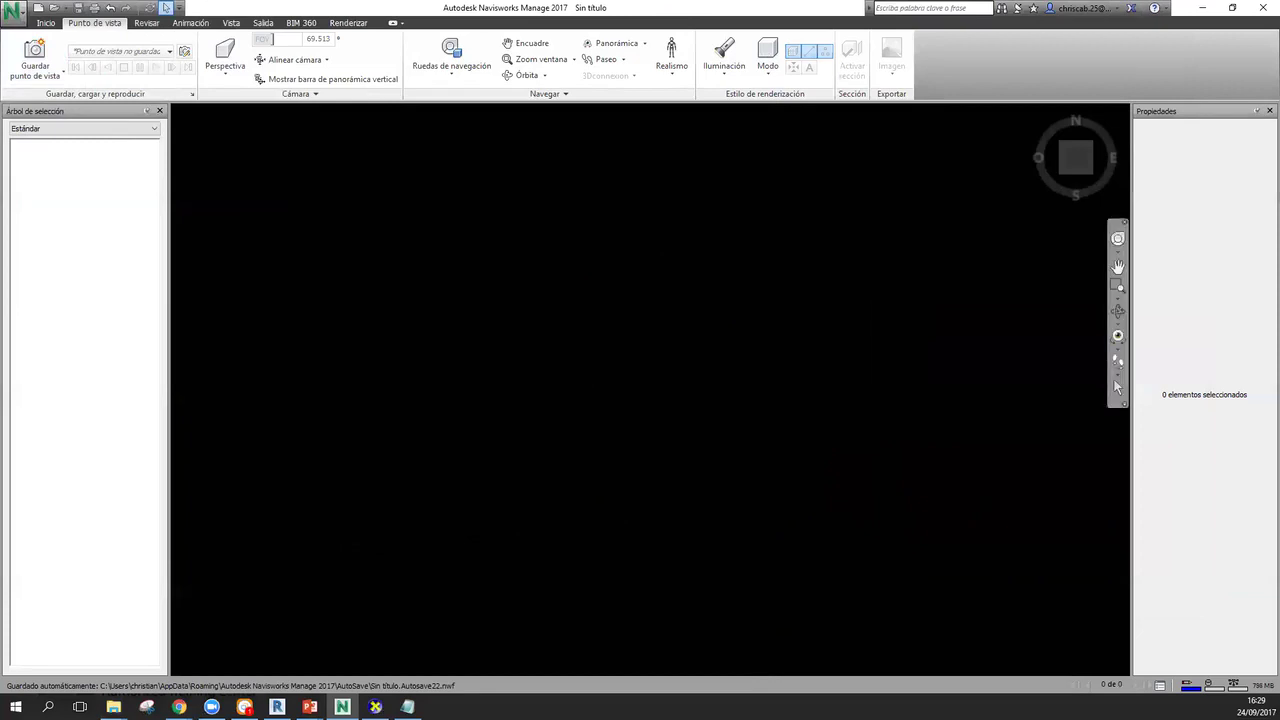
key(alt+Tab)
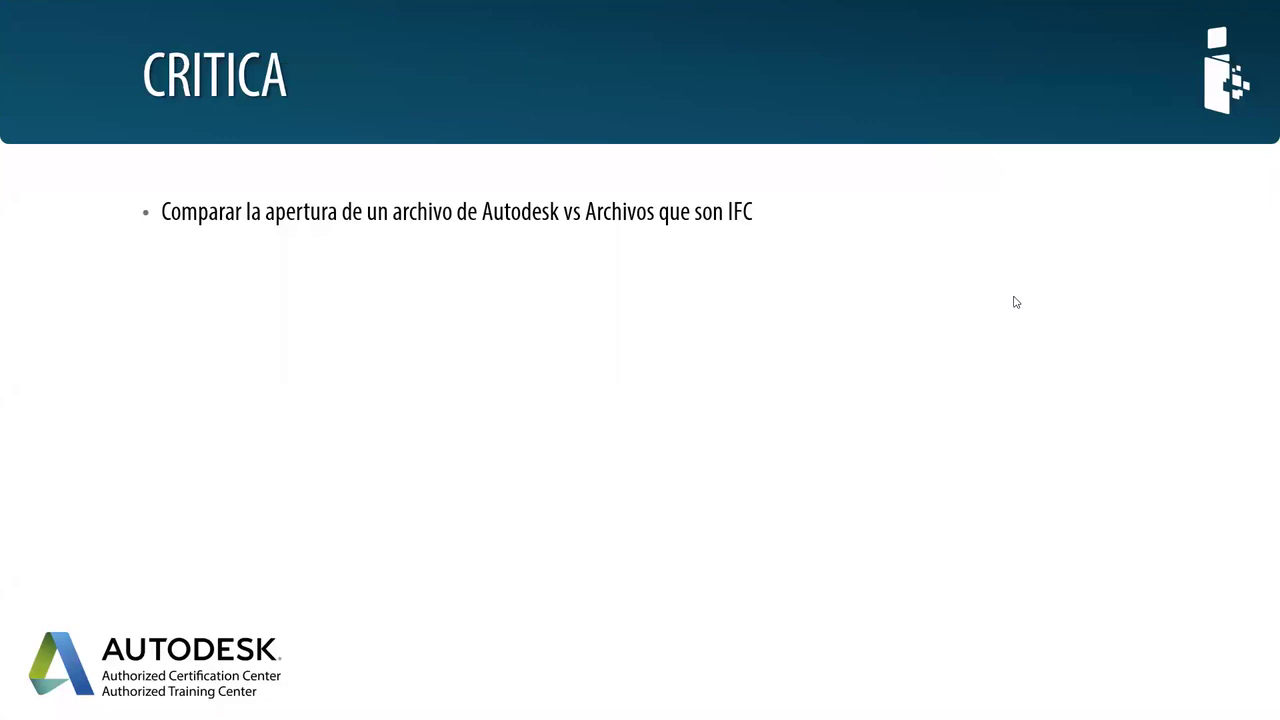
click(348, 312)
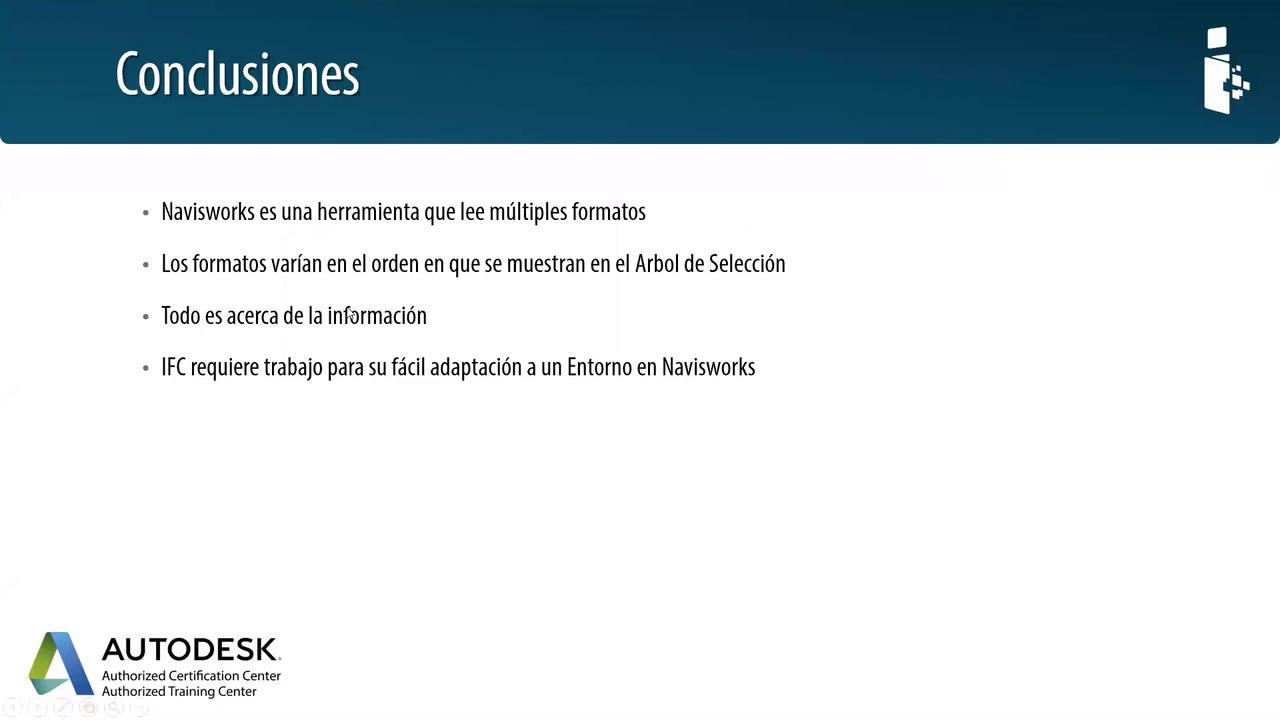
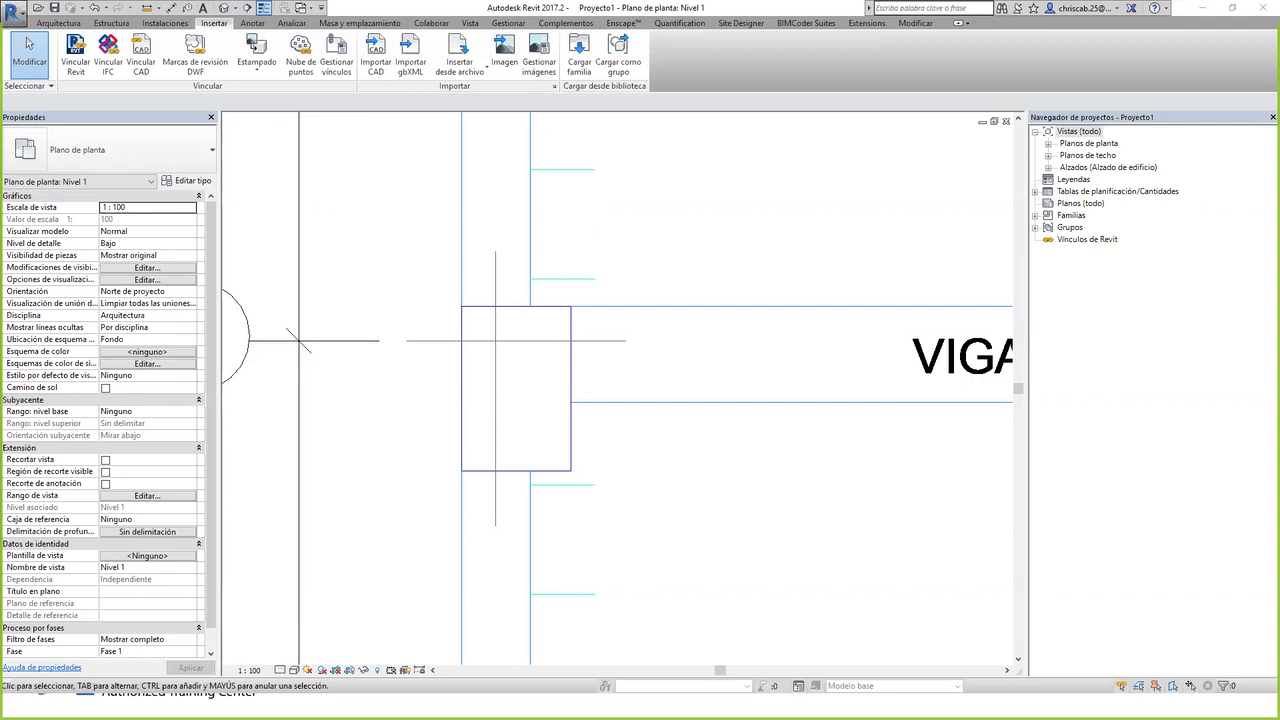
- In Revit, close Proyecto1 without saving its changes and create a new project
scroll(835, 411, down, 8)
scroll(835, 411, down, 2)
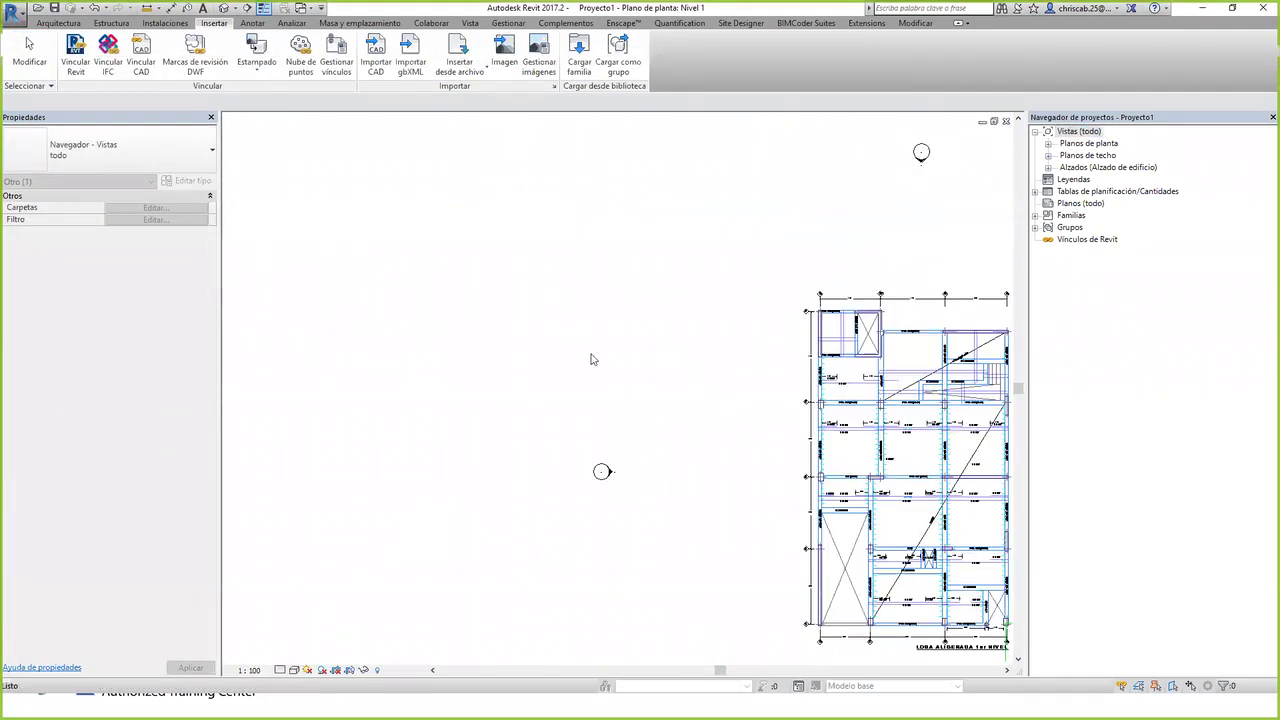
click(591, 357)
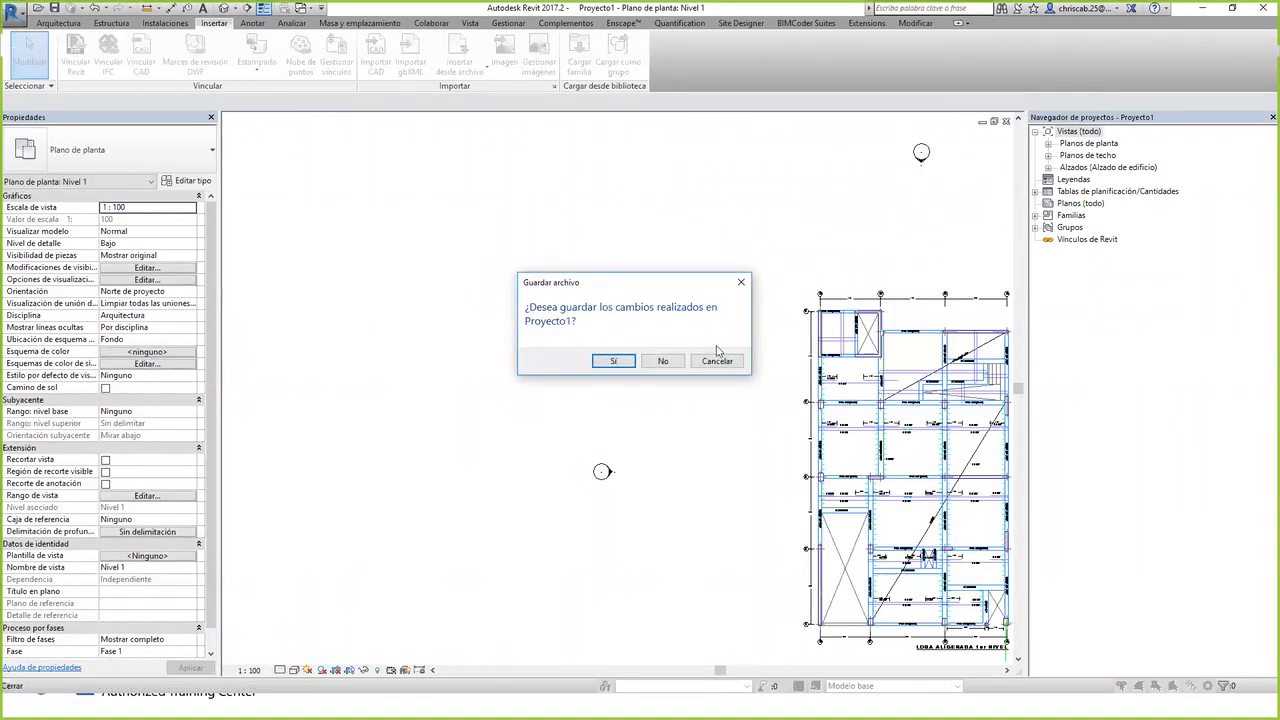
click(662, 360)
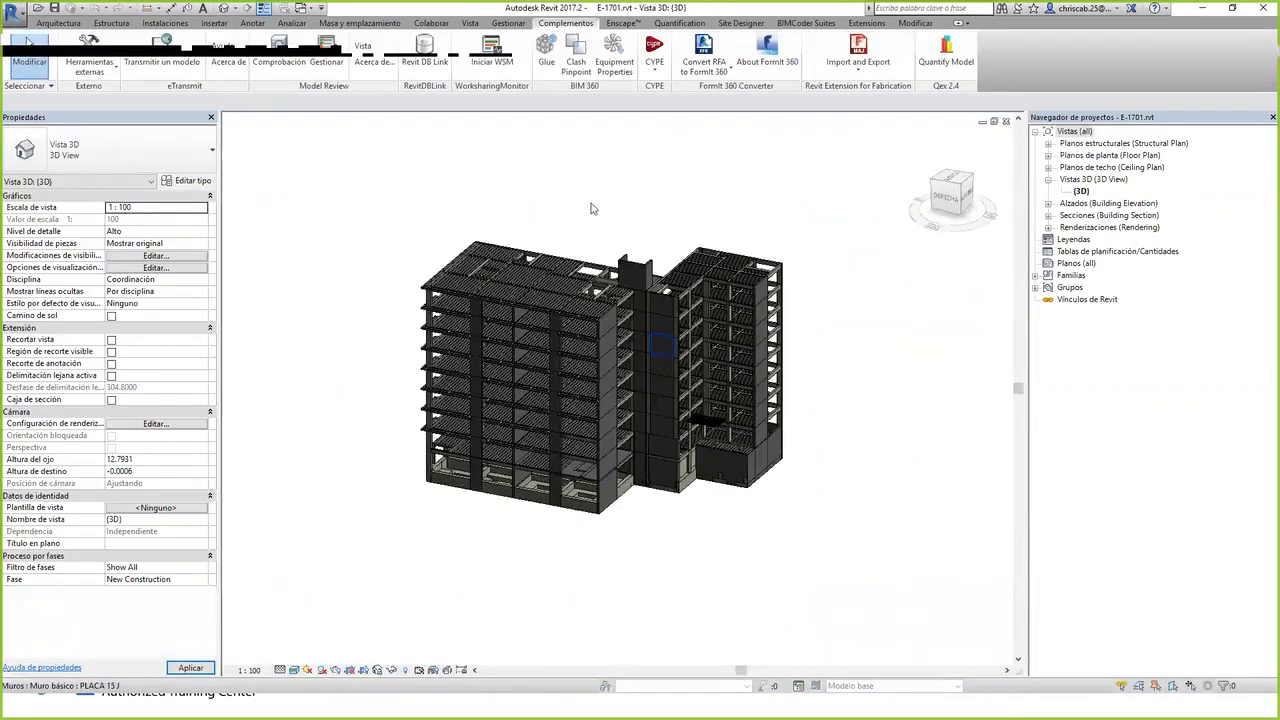
click(17, 16)
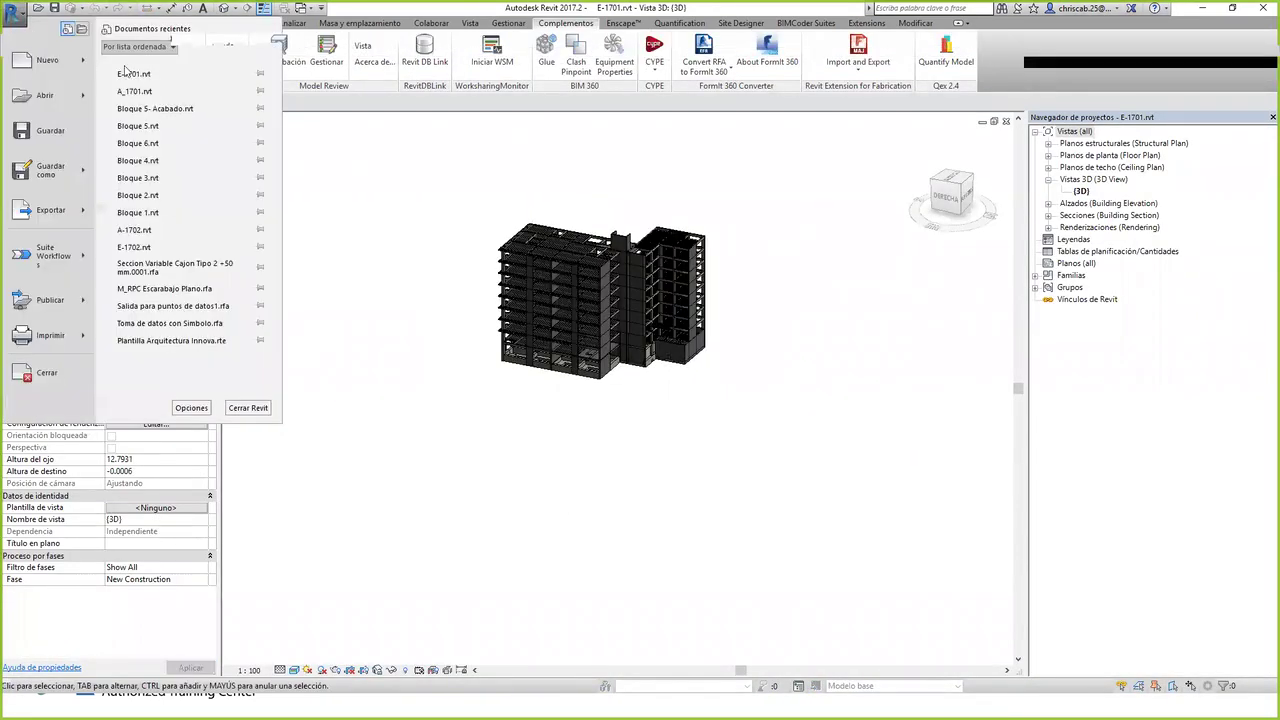
click(678, 408)
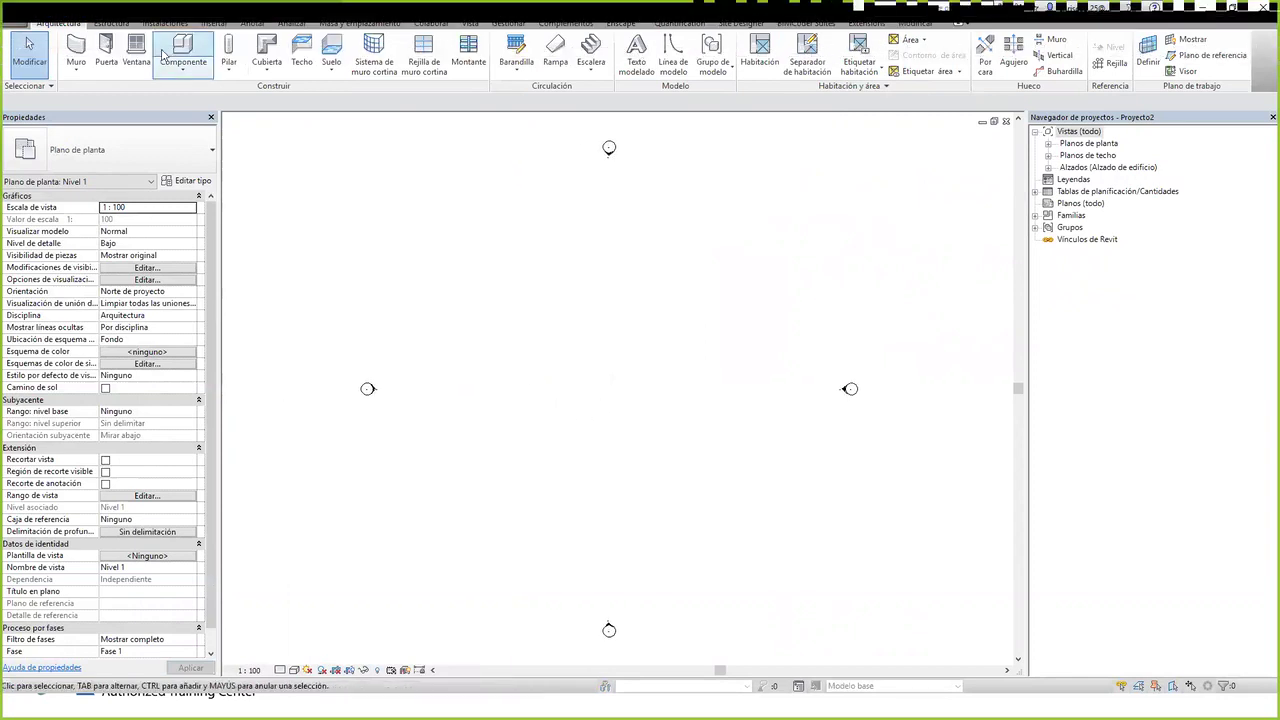
- Import the CAD drawing losa aligerada 1er.dwg onto Nivel 1 with Automático - Centro a centro positioning
click(214, 23)
click(375, 50)
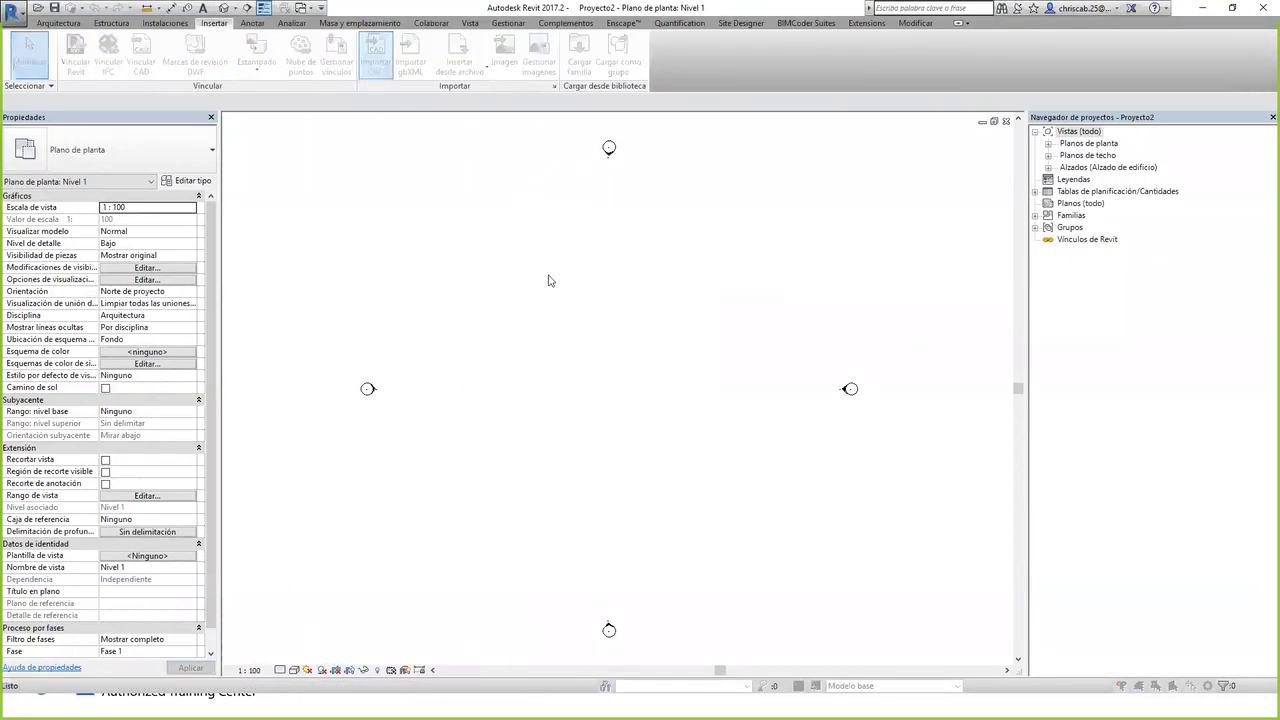
click(432, 212)
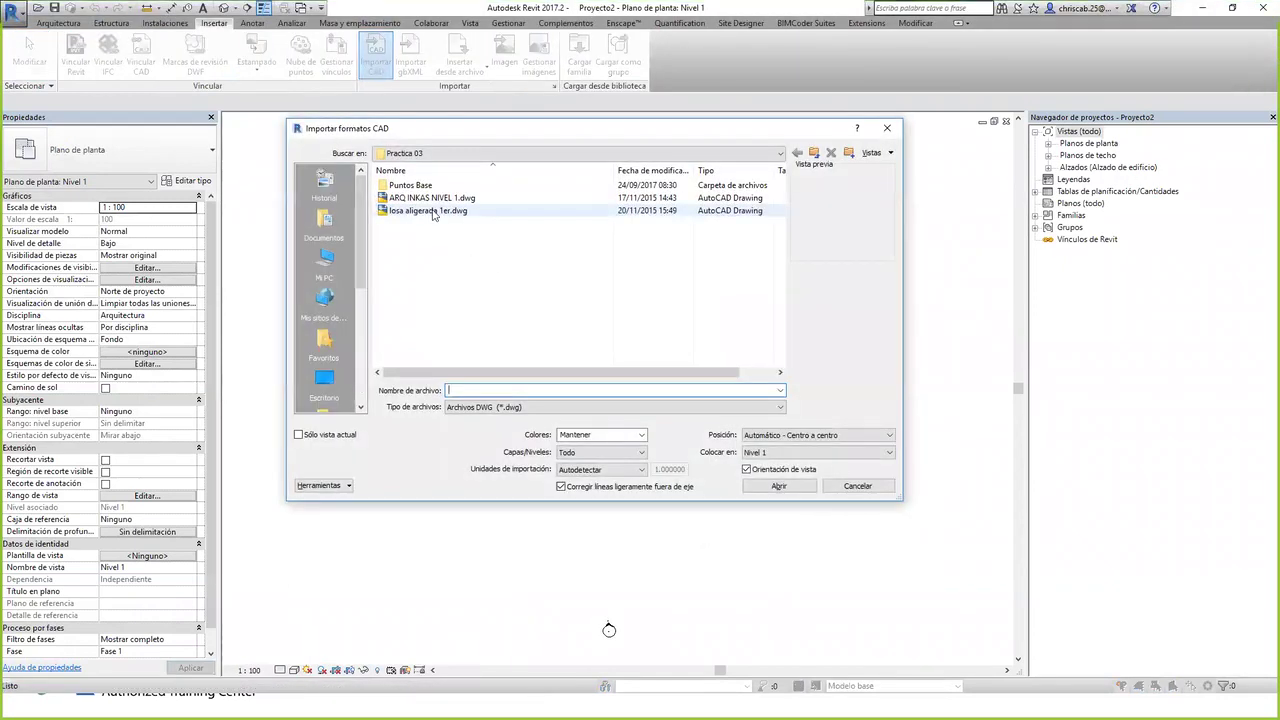
click(826, 436)
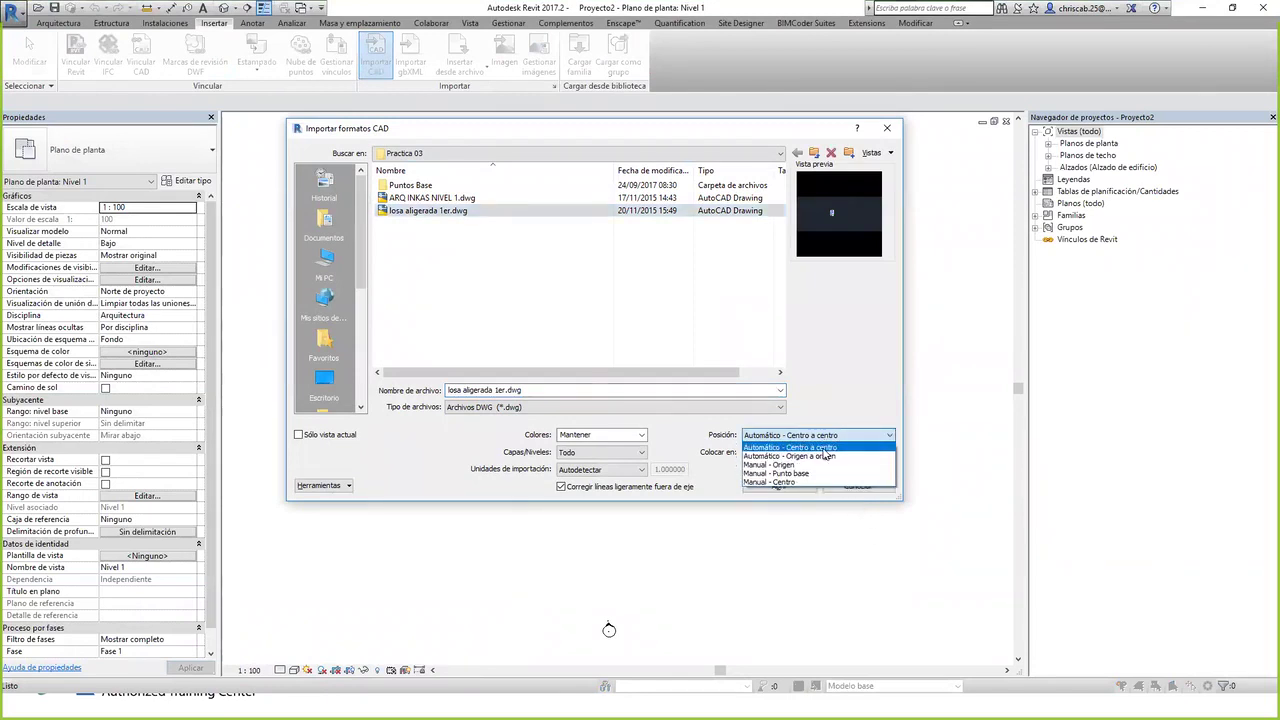
click(826, 449)
click(780, 486)
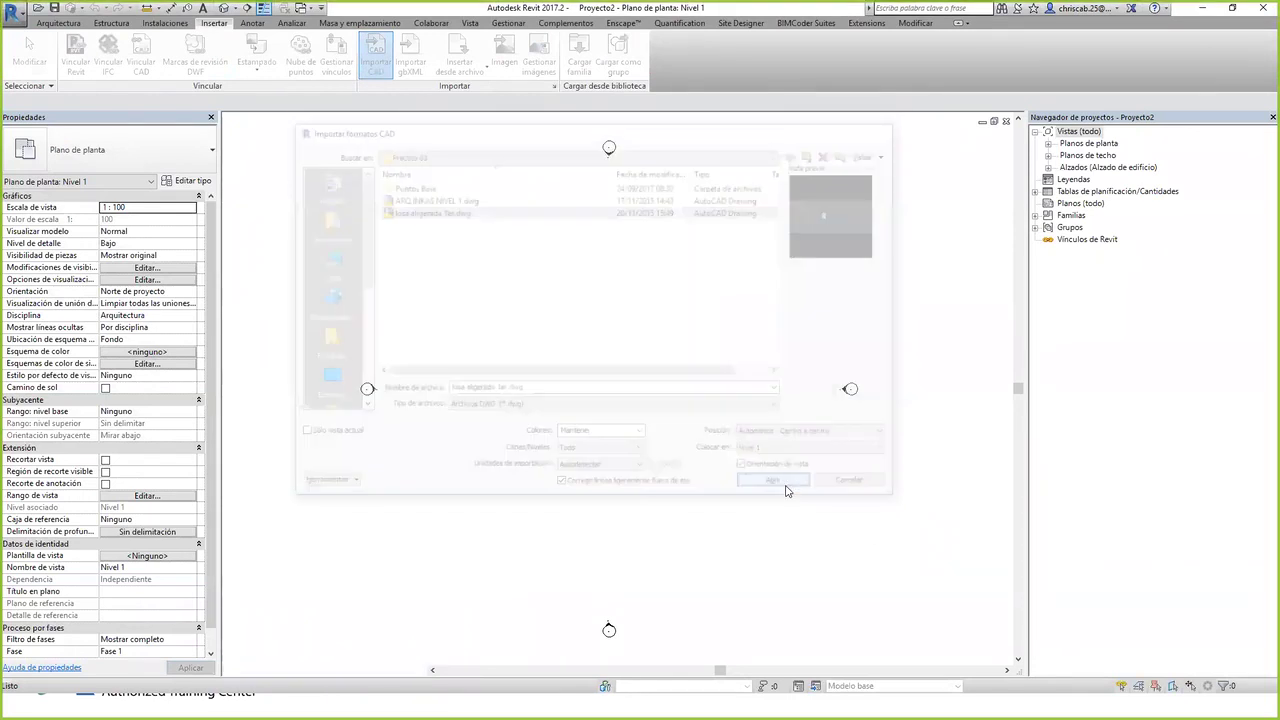
- Dimension the height and width of the column outline at axis 4, where VIGA 101 meets VIGA 108
scroll(371, 398, up, 6)
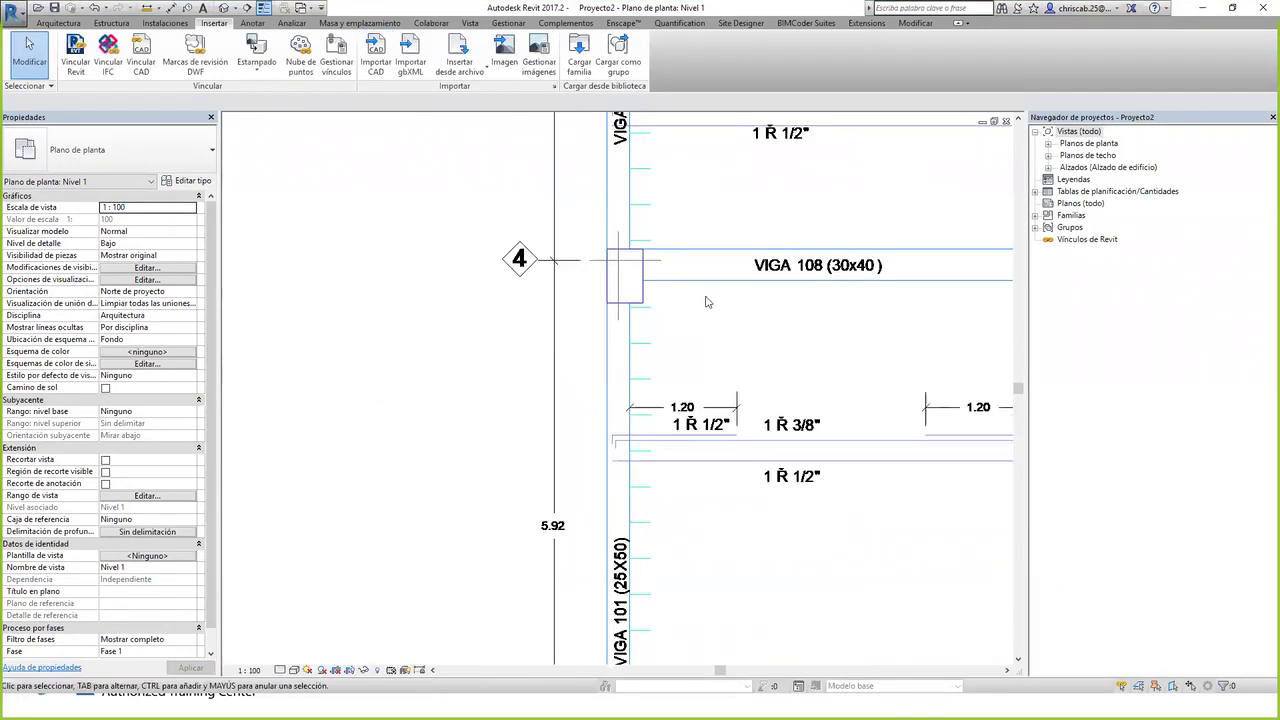
scroll(371, 398, down, 6)
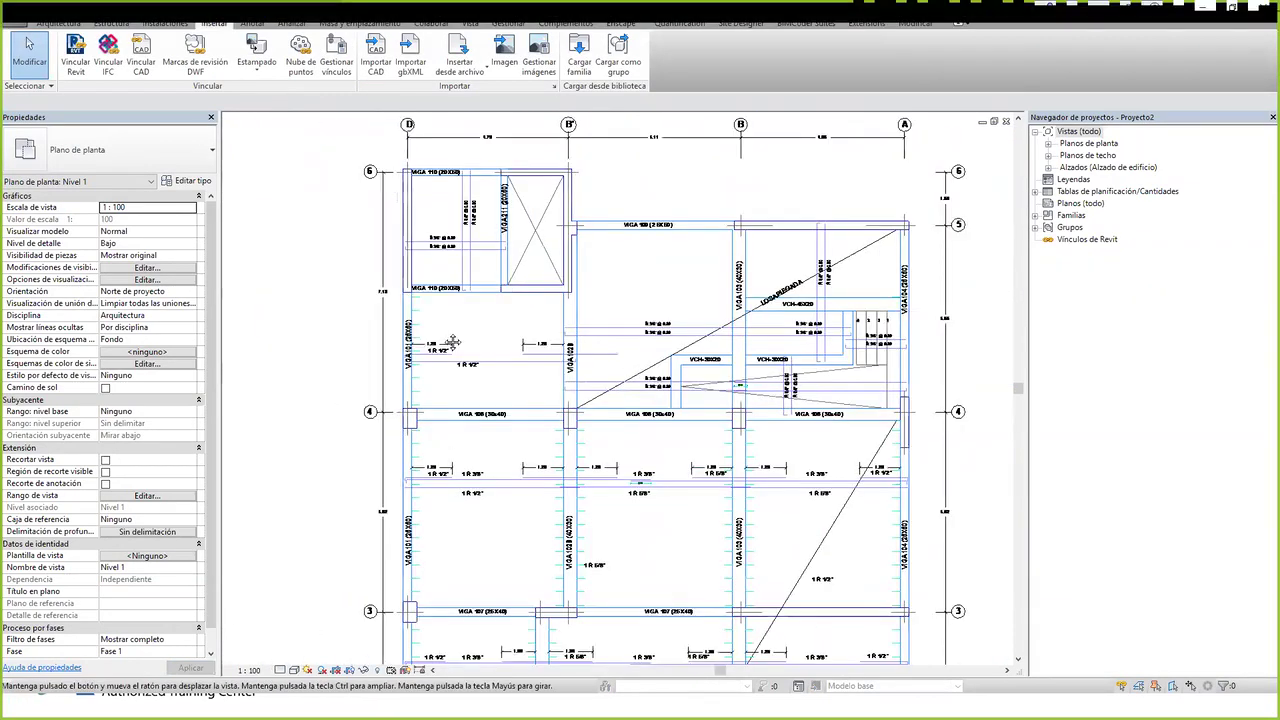
scroll(393, 294, up, 6)
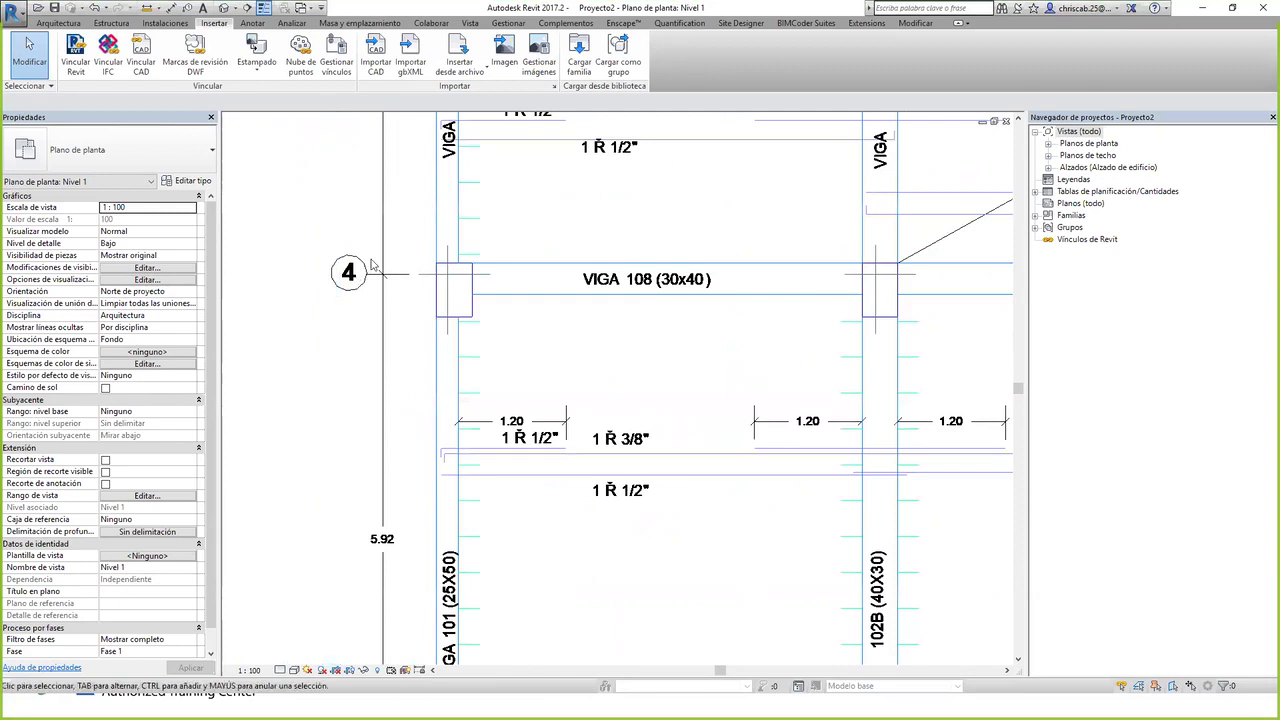
scroll(430, 325, down, 8)
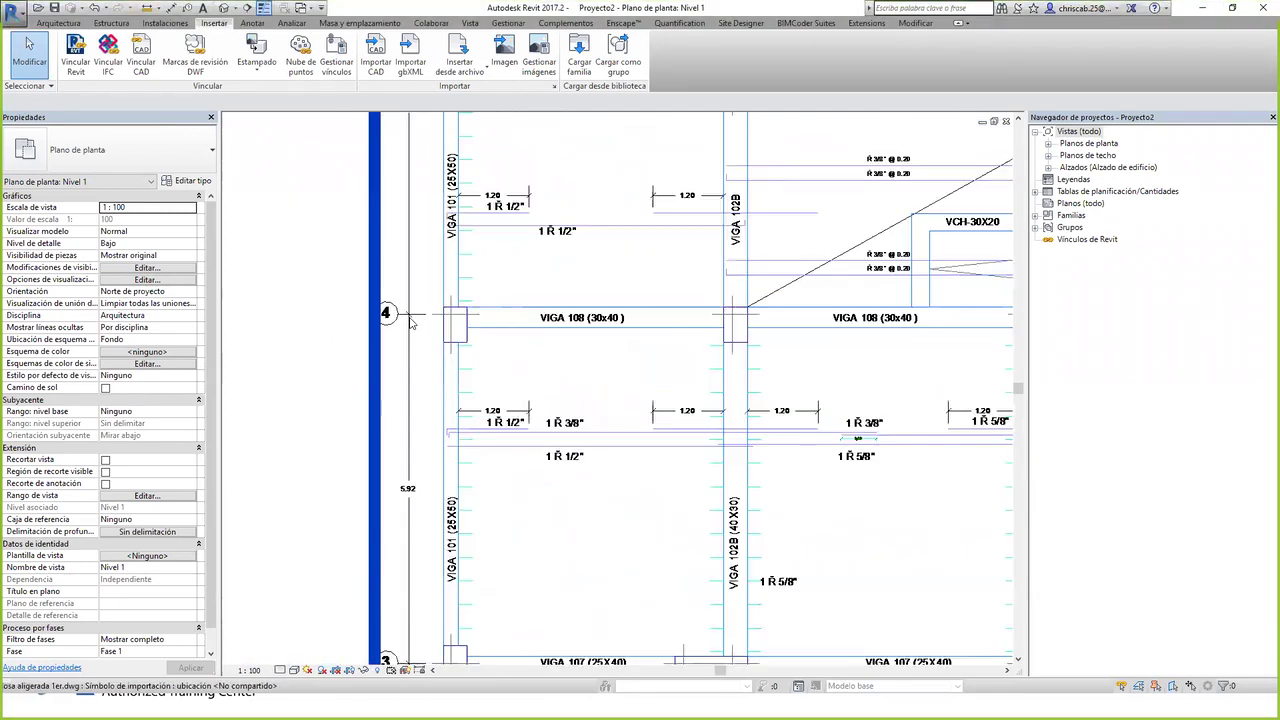
scroll(405, 303, down, 2)
scroll(573, 400, up, 8)
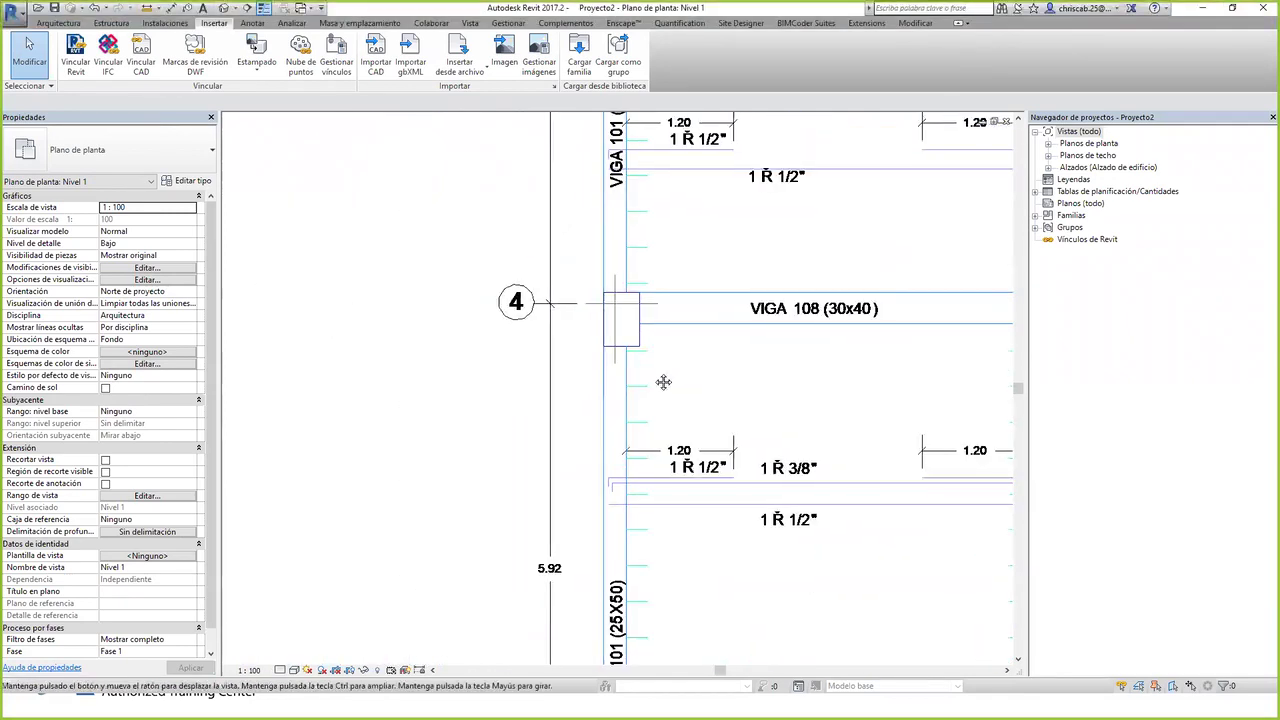
click(112, 22)
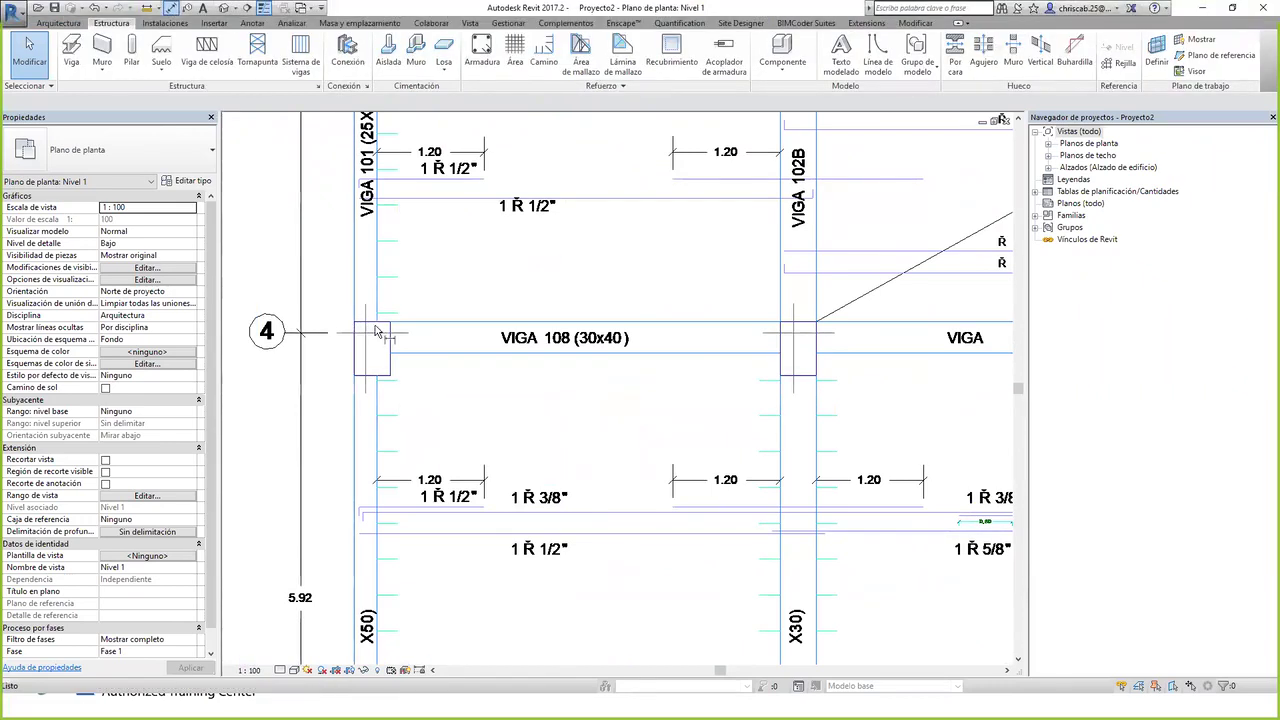
key(d)
key(i)
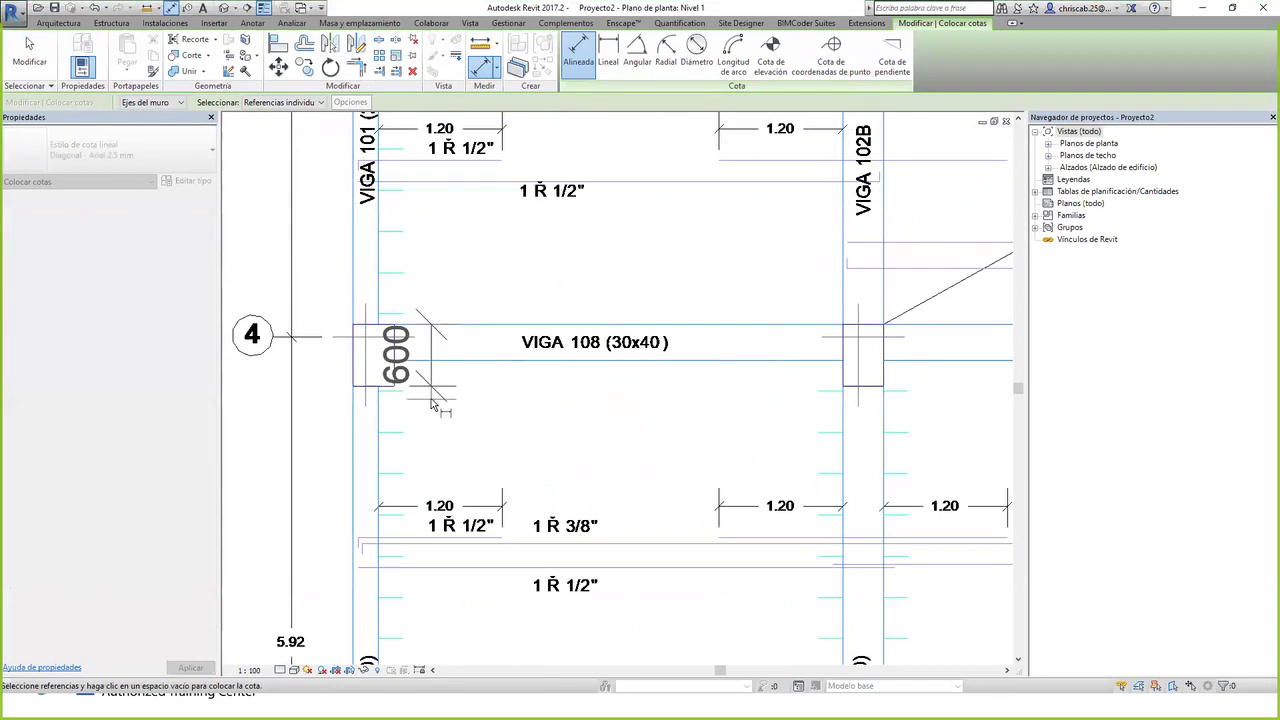
click(463, 418)
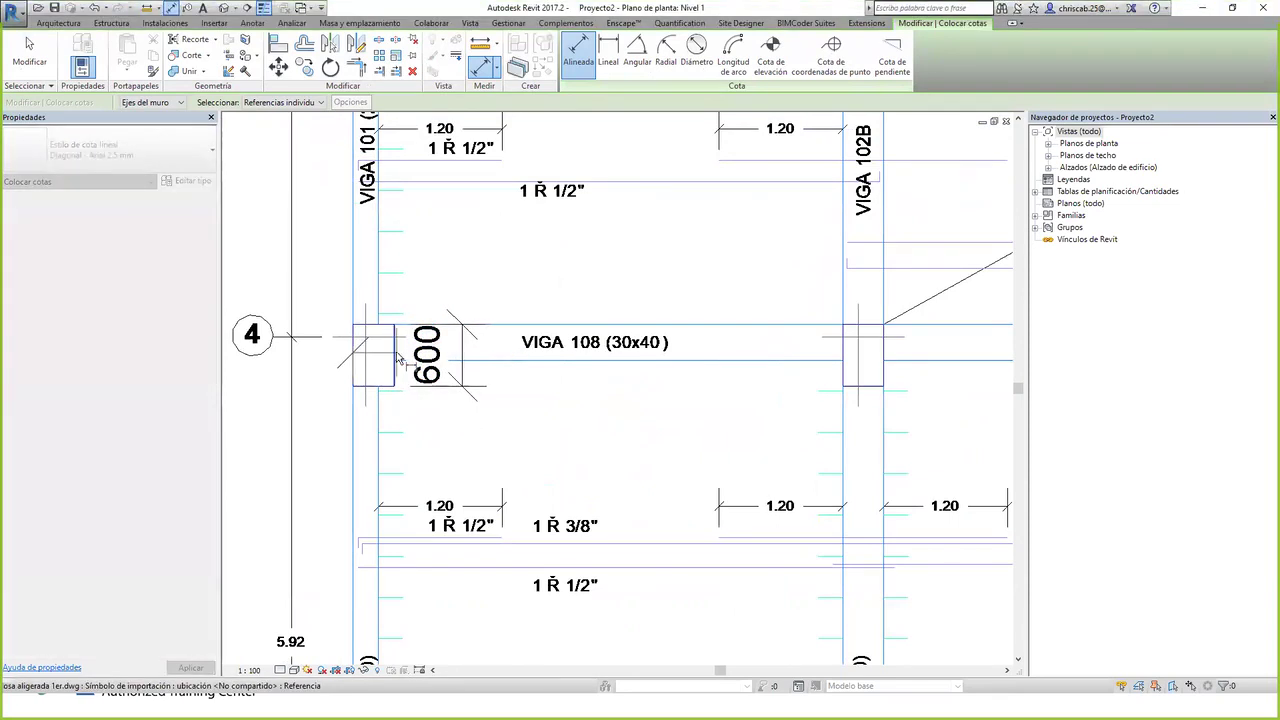
click(396, 298)
key(Escape)
key(Escape)
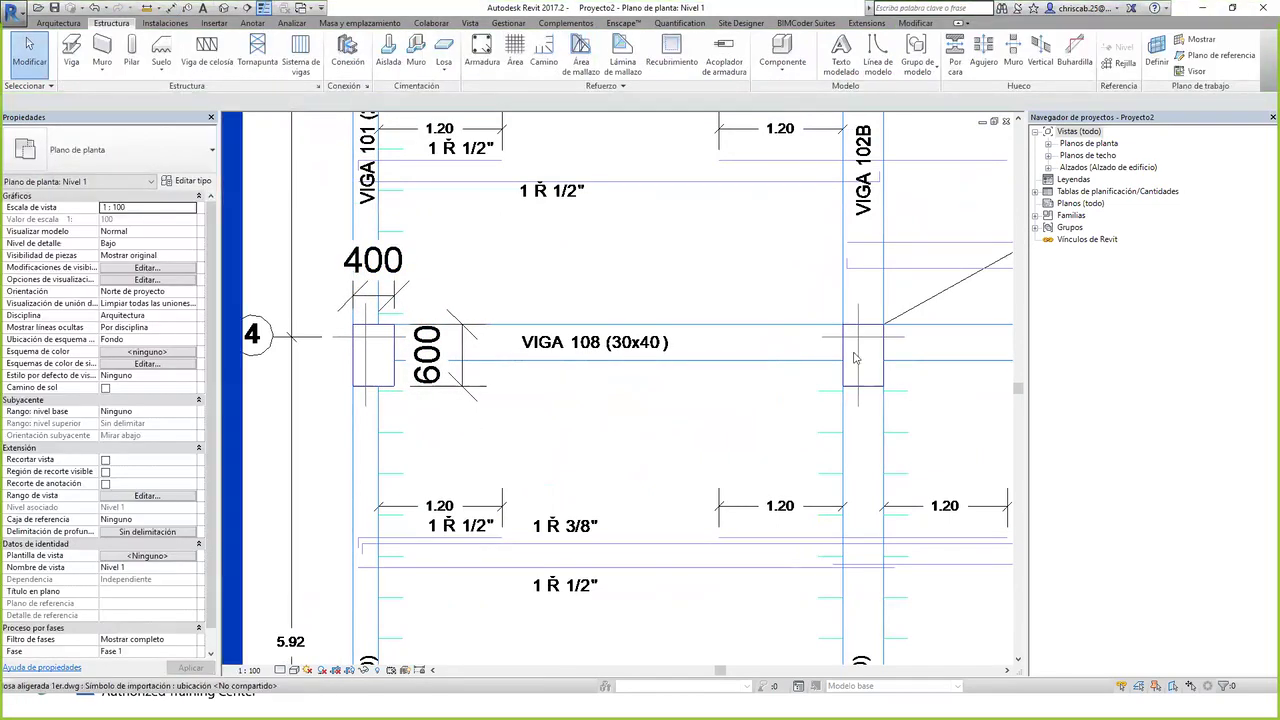
- Load the structural column family M_Hormigón-Rectangular-Pilar from the Hormigón folder of Pilares estructurales
middle_drag(826, 438, 821, 496)
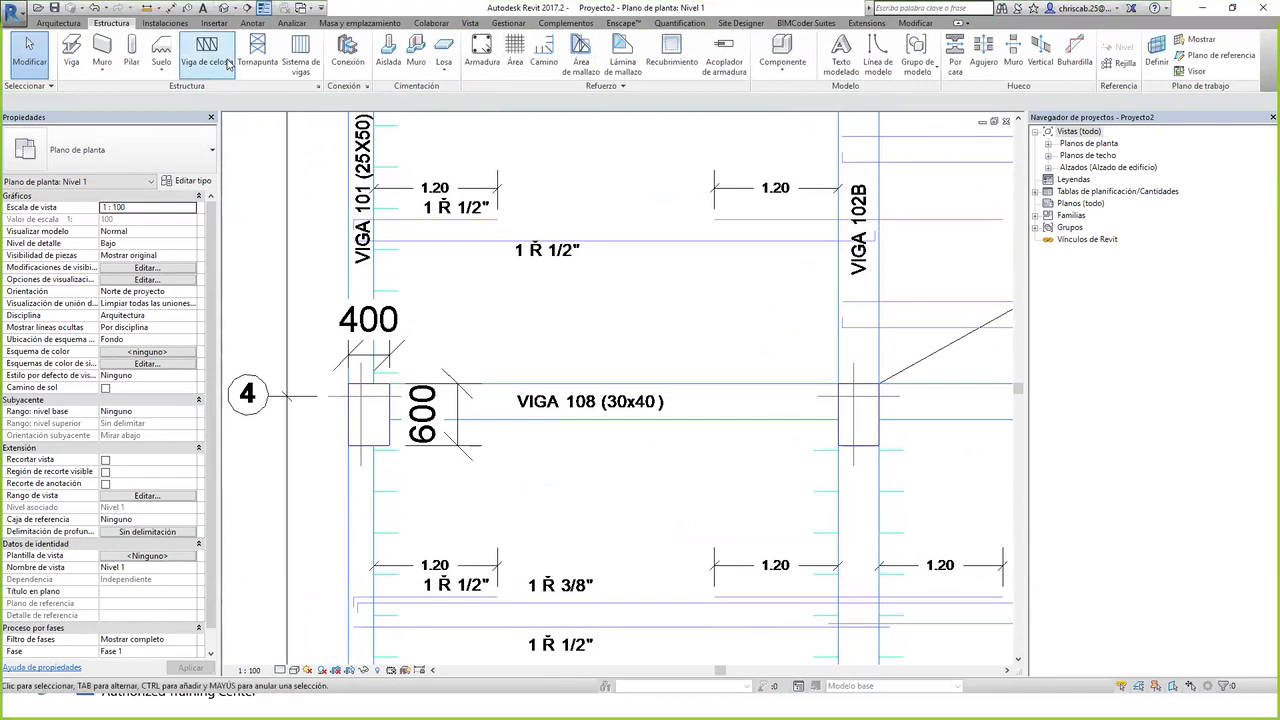
click(131, 50)
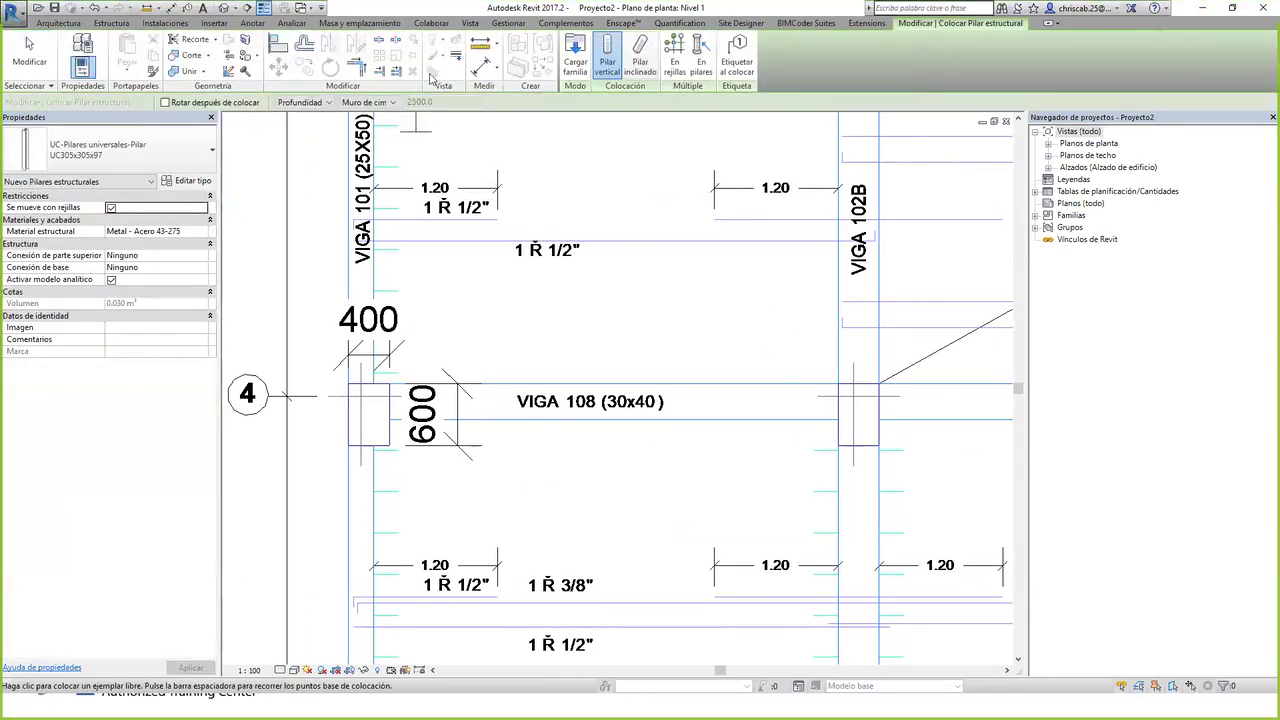
click(184, 141)
click(180, 141)
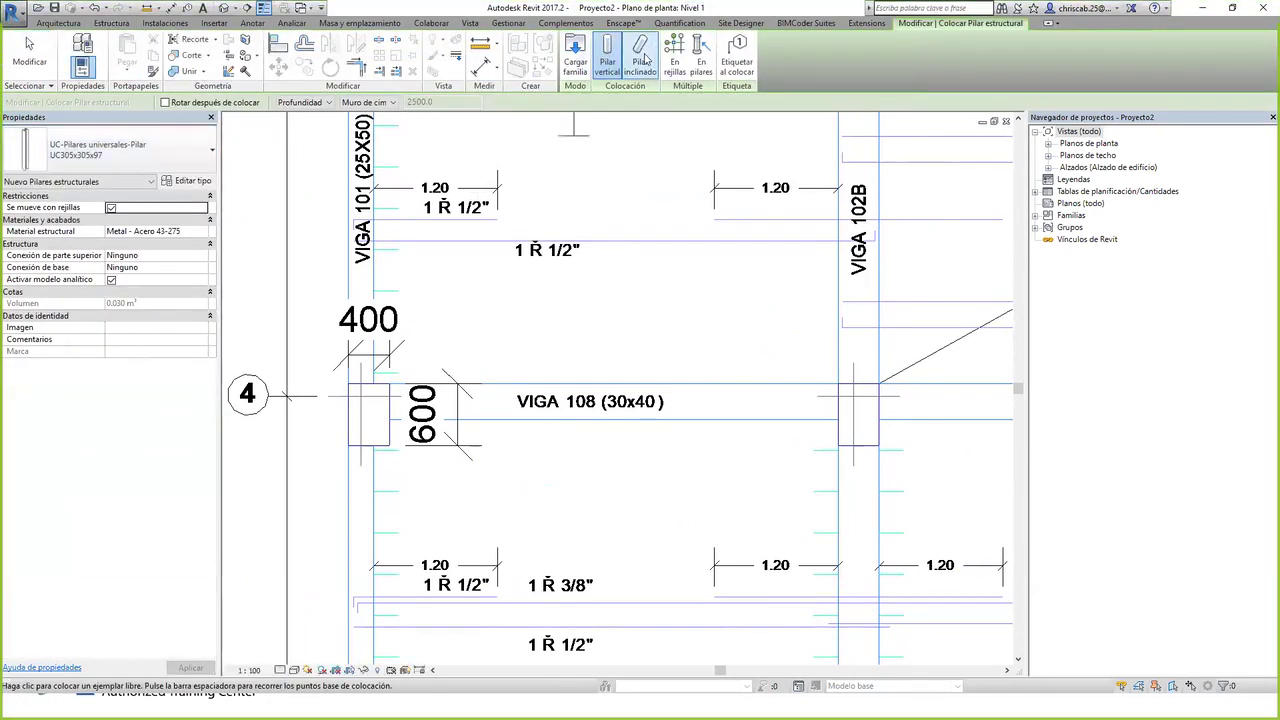
click(577, 66)
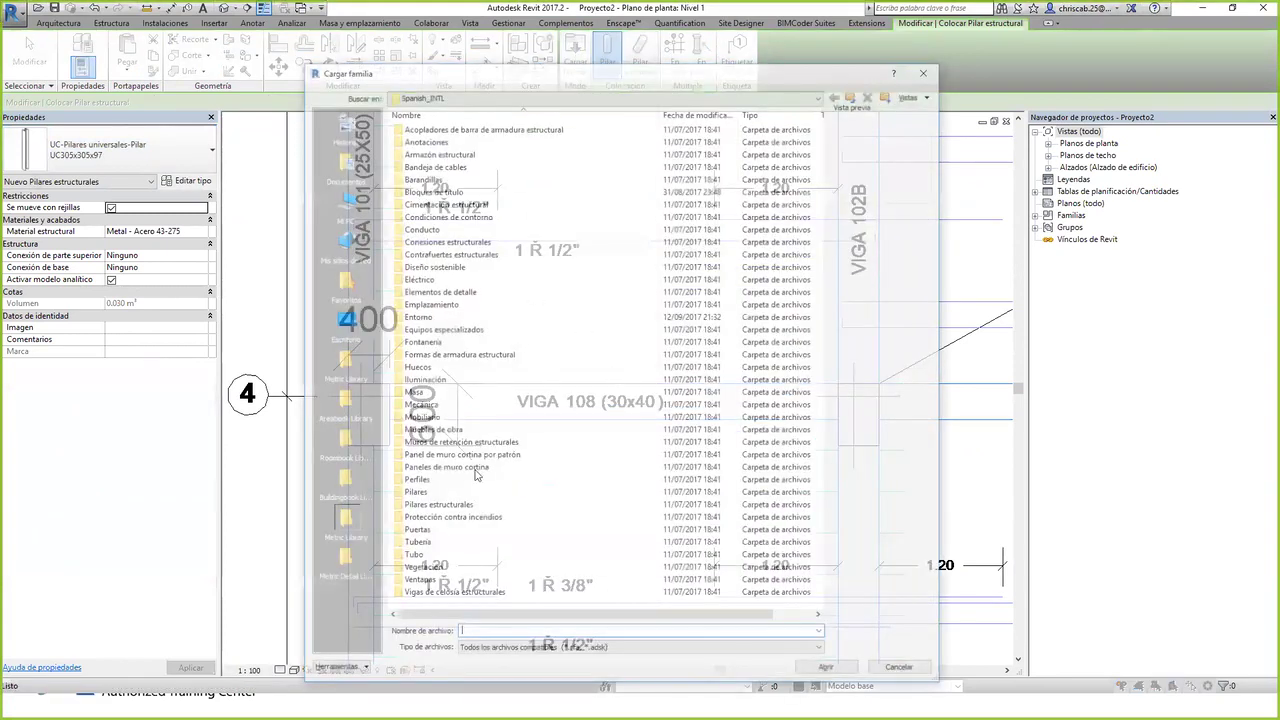
double_click(432, 505)
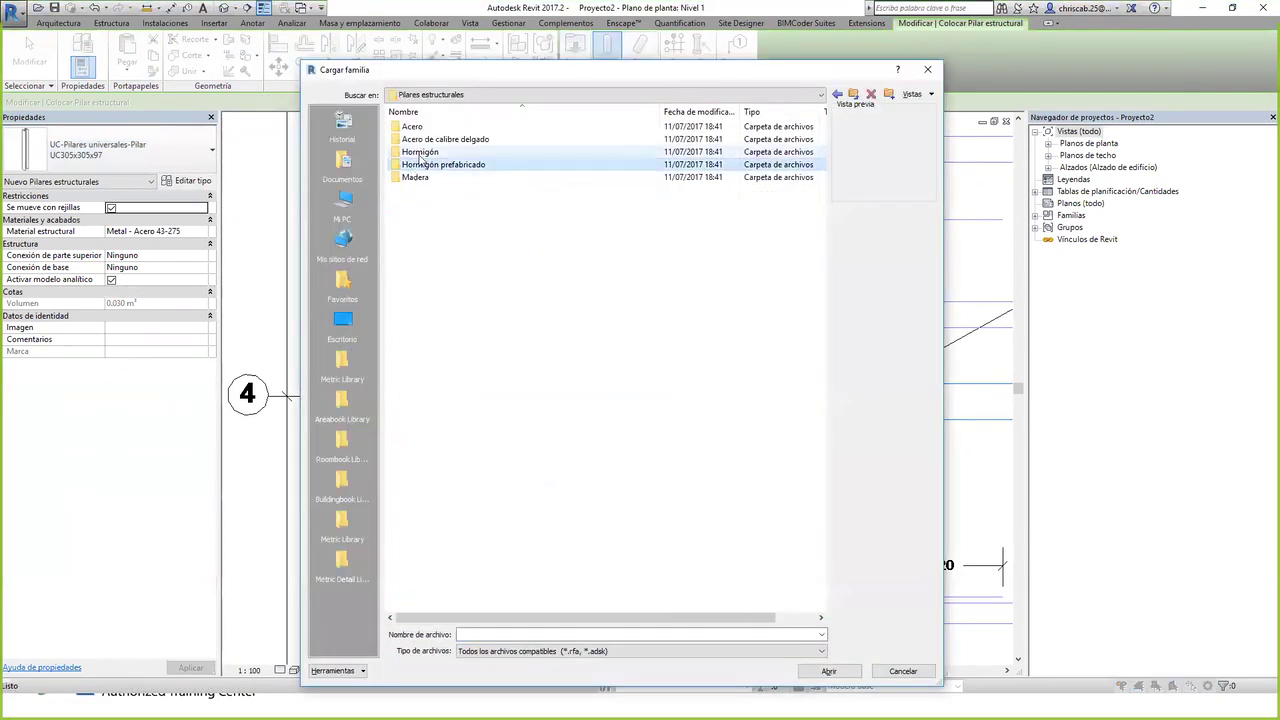
double_click(421, 153)
double_click(486, 152)
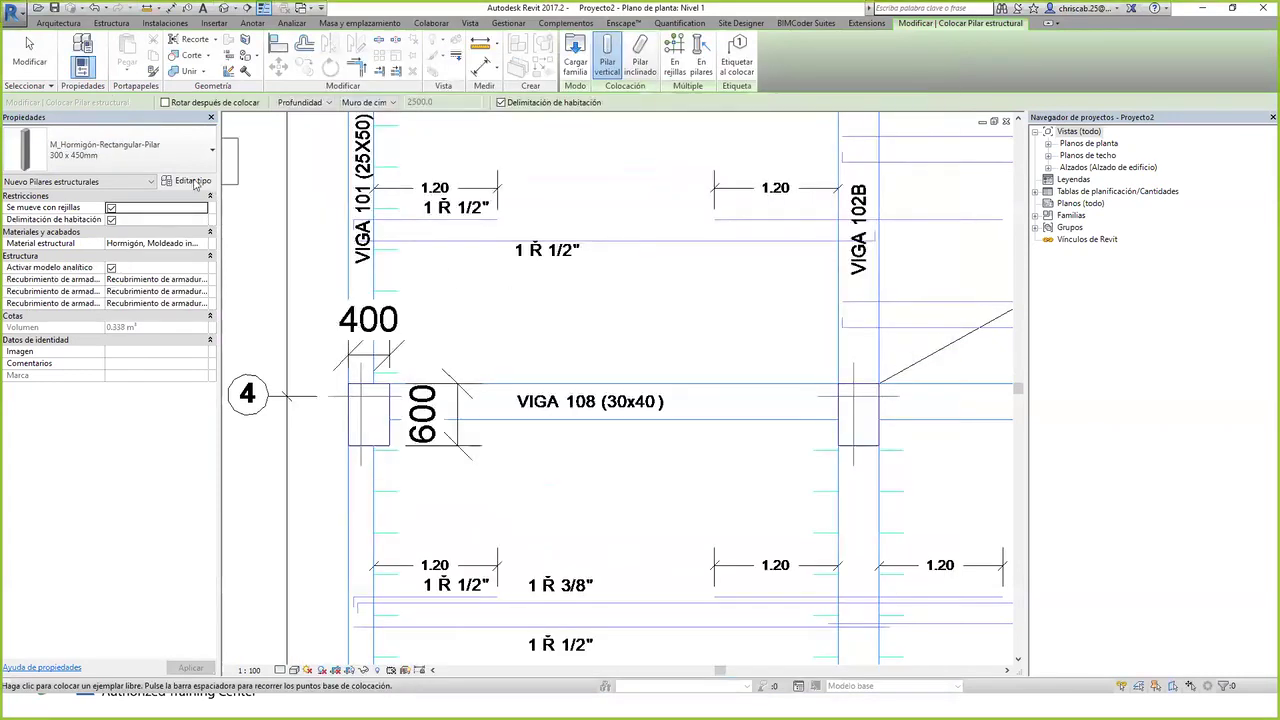
- Duplicate the 300 x 450mm concrete column type as 600 x 400mm
click(197, 183)
click(965, 125)
click(638, 316)
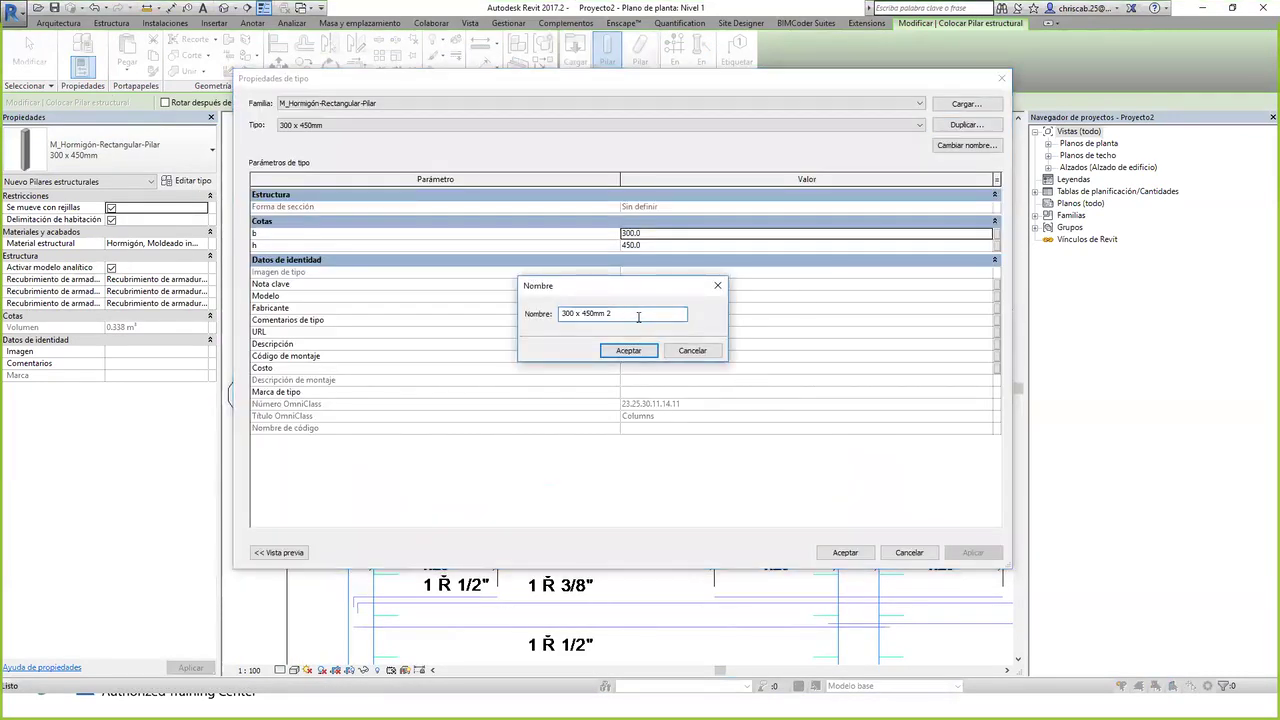
key(BackSpace)
key(BackSpace)
key(BackSpace)
text(6)
key(Right)
key(Right)
key(Return)
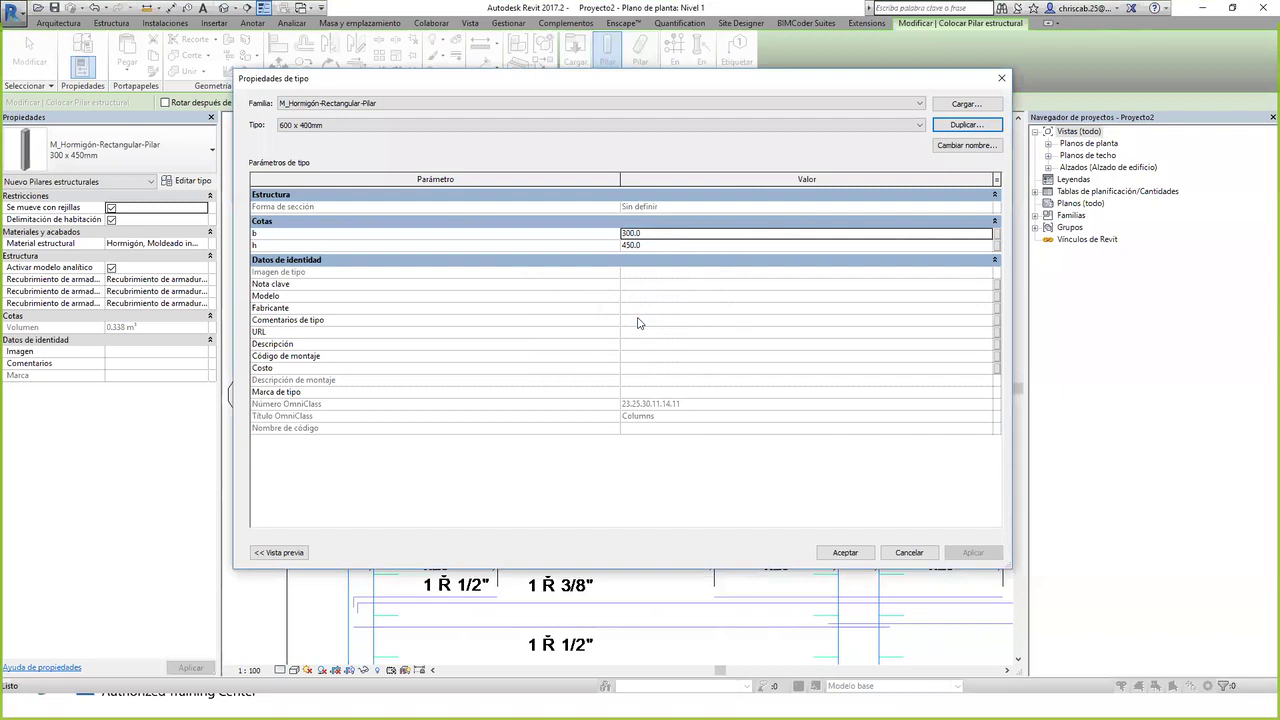
- Set the new column type's dimension b to 600 and h to 400
click(655, 234)
text(600)
click(673, 249)
text(400)
click(845, 552)
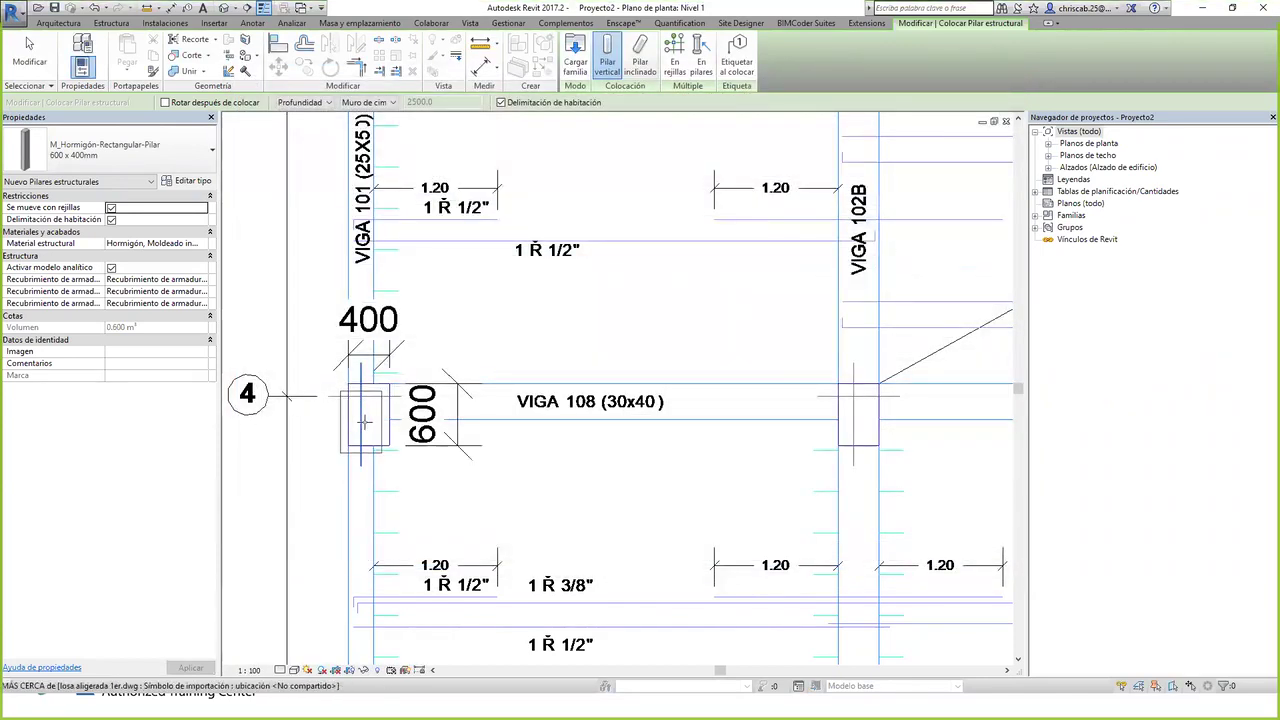
- Place two 600 x 400mm concrete columns on the axis 4 outlines at VIGA 101 and VIGA 102B
click(366, 421)
click(854, 422)
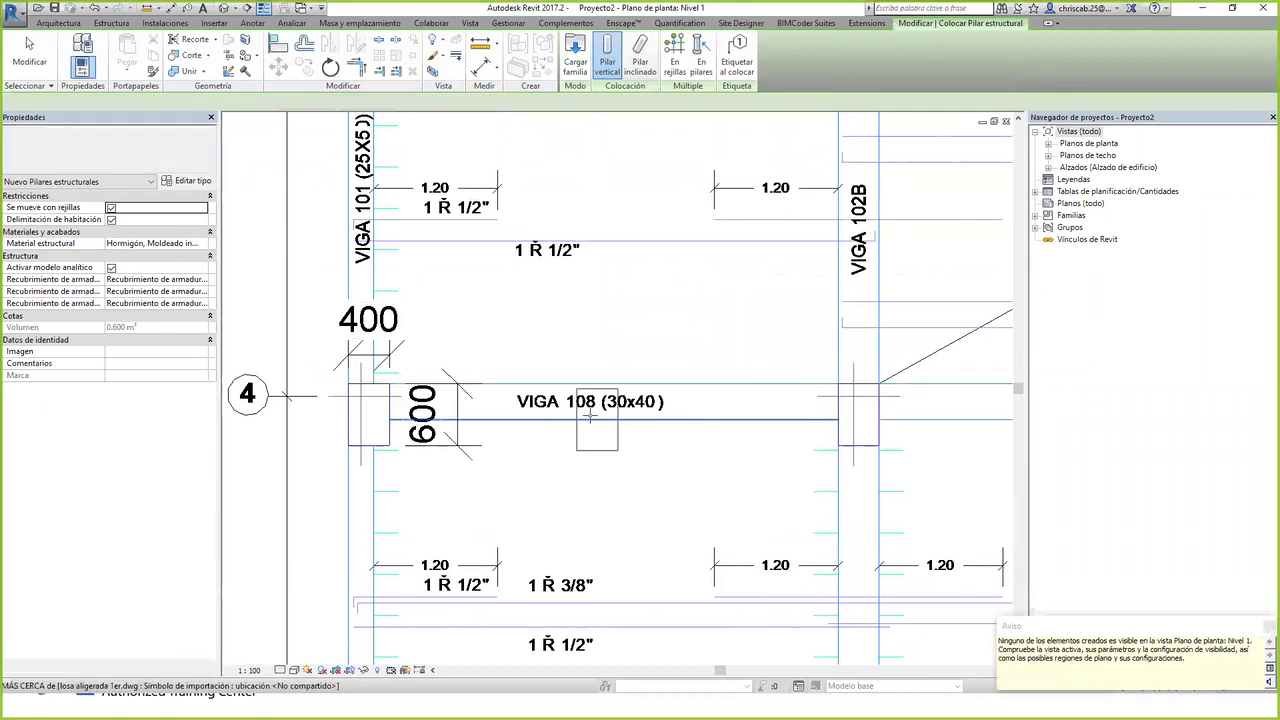
key(Escape)
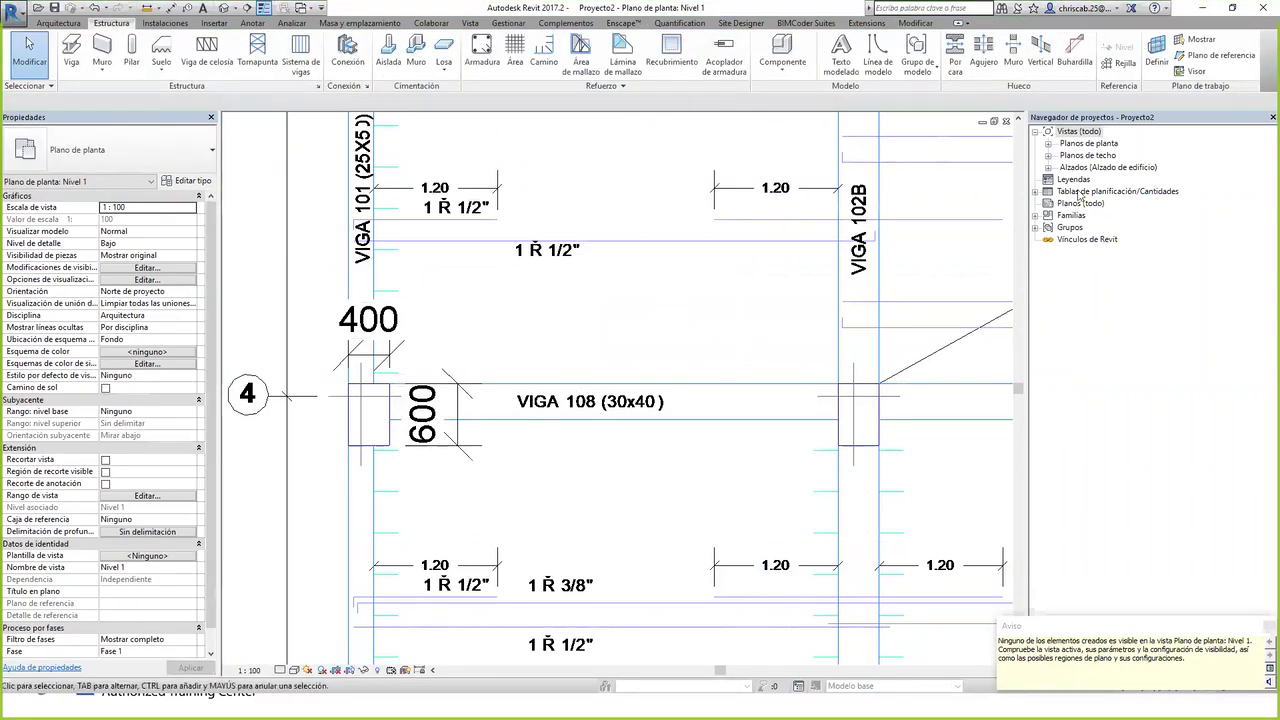
- In the 3D view, set both concrete columns' base level to Nivel 1 and top level to Nivel 2
click(224, 8)
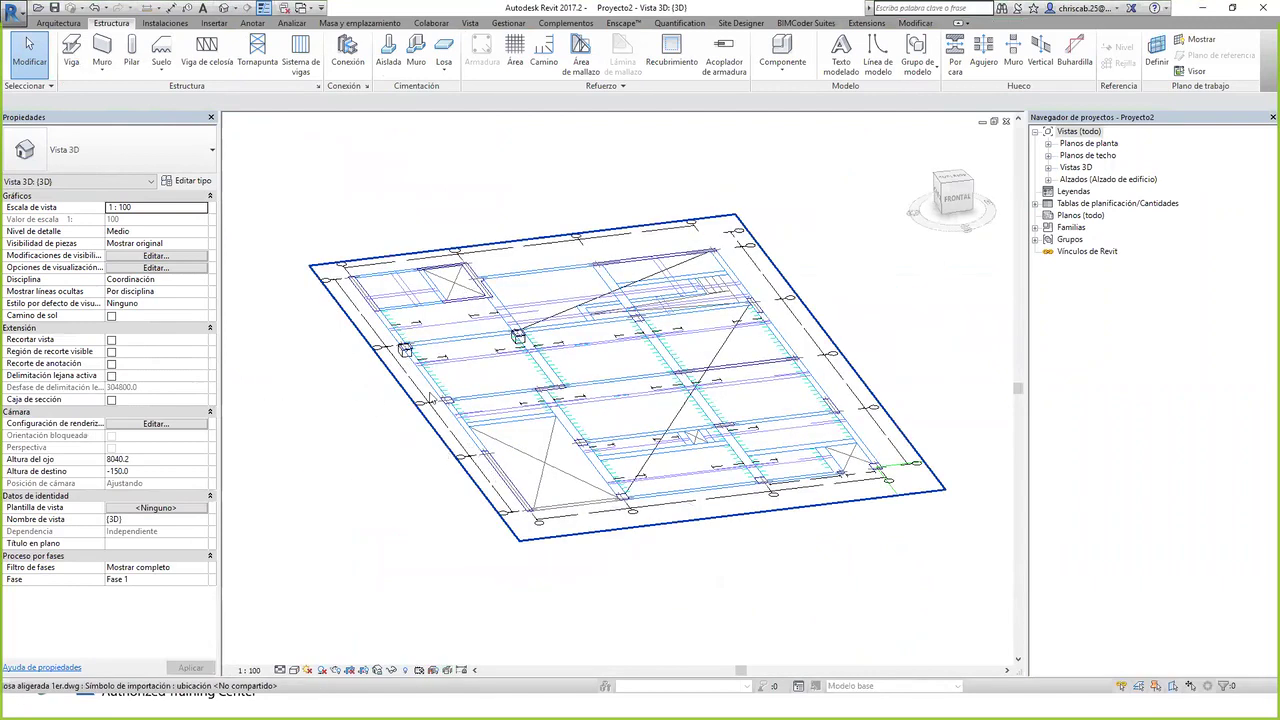
drag(418, 375, 541, 449)
scroll(418, 375, up, 2)
key(ctrl+z)
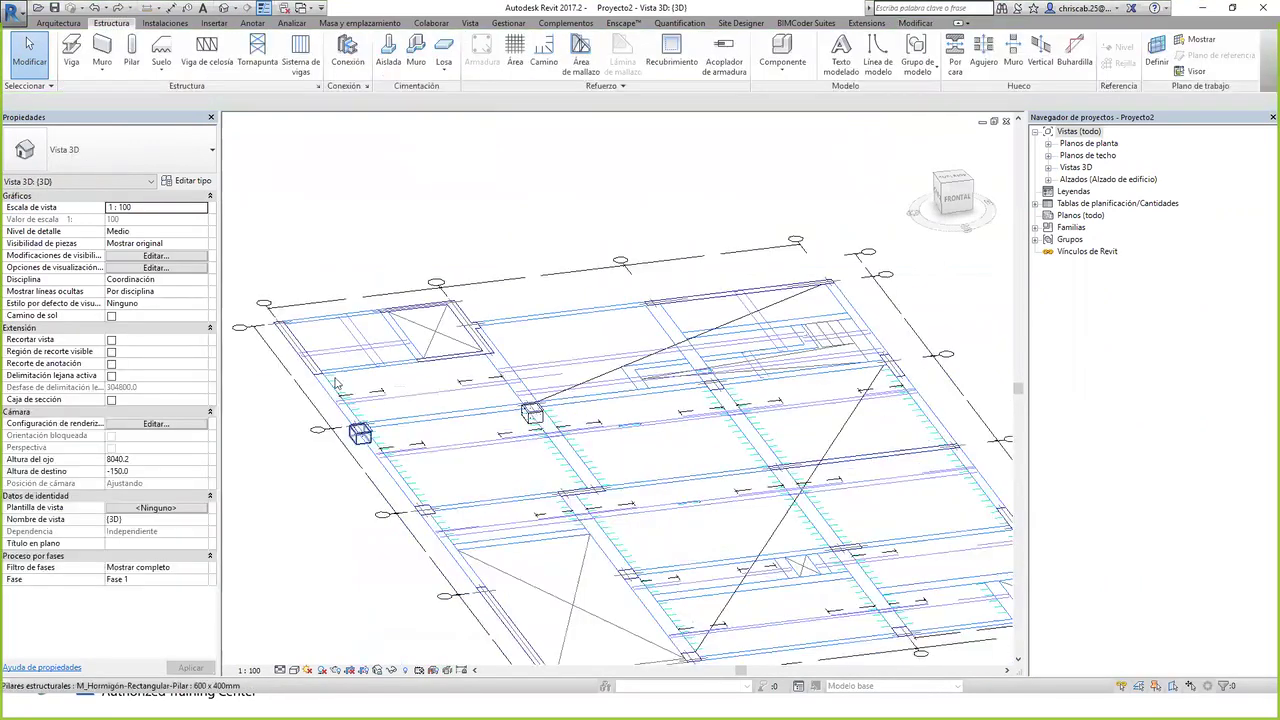
drag(287, 234, 617, 517)
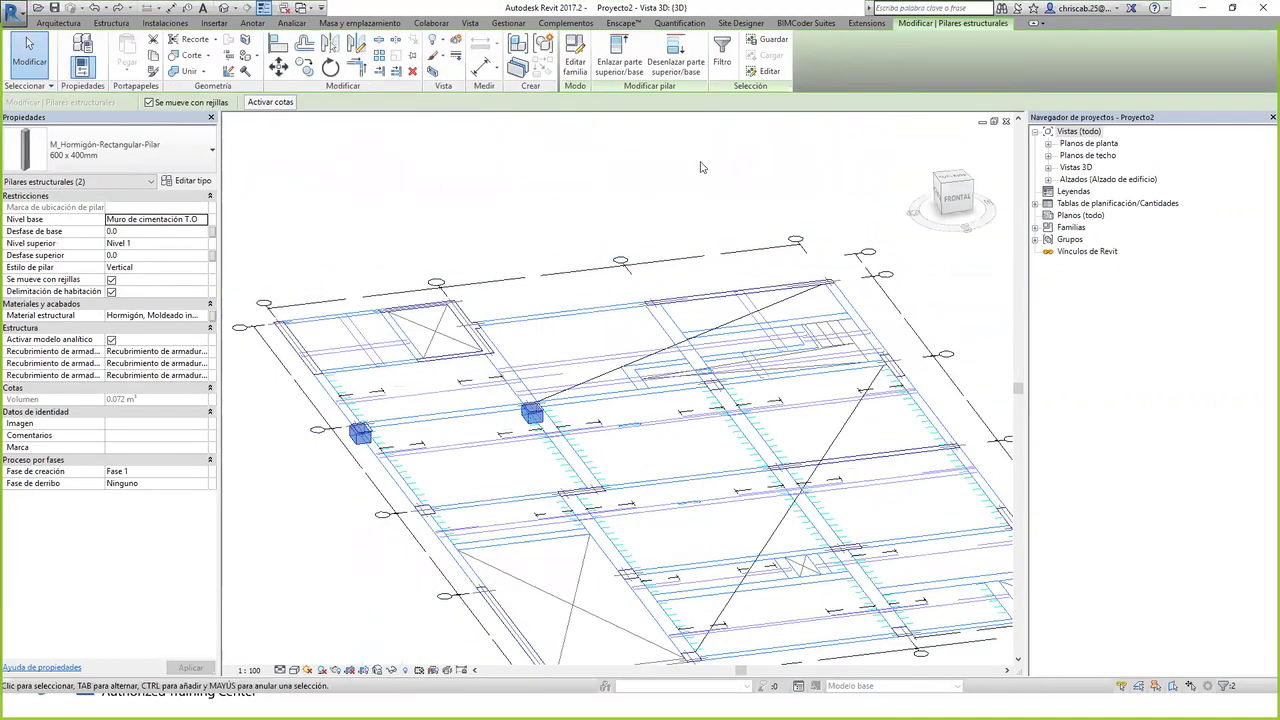
click(160, 243)
click(202, 244)
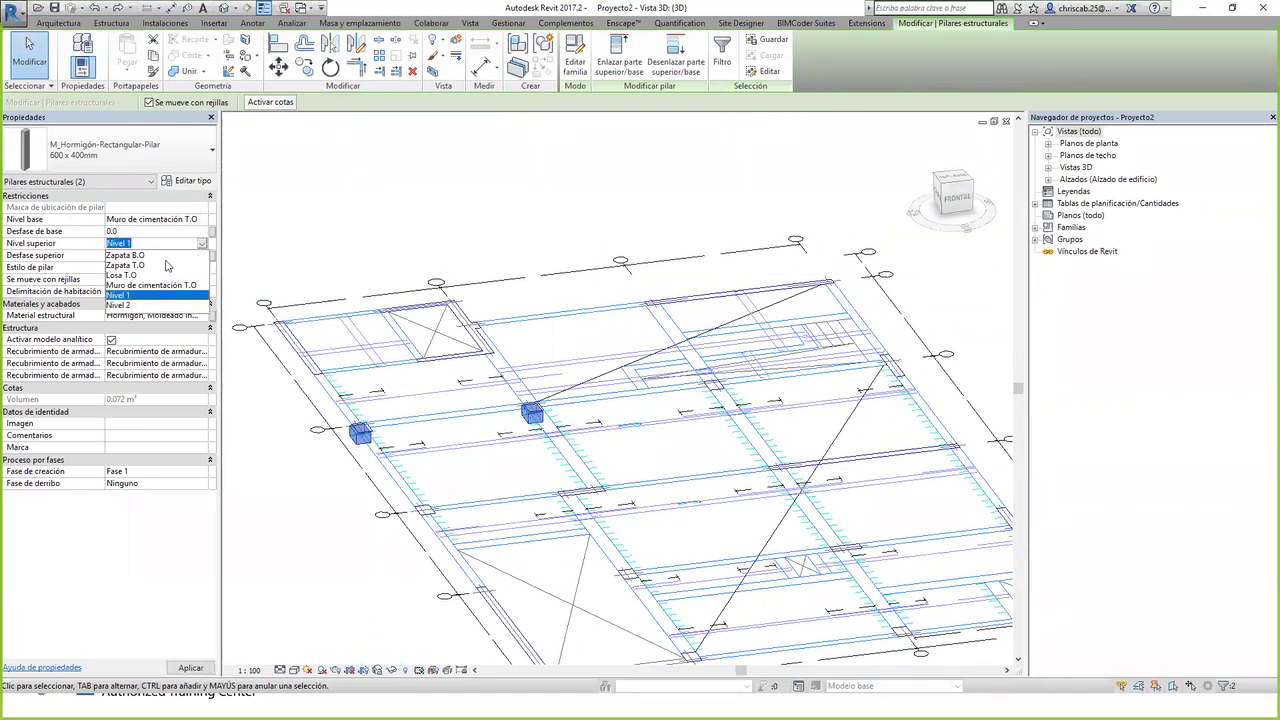
click(202, 220)
click(129, 271)
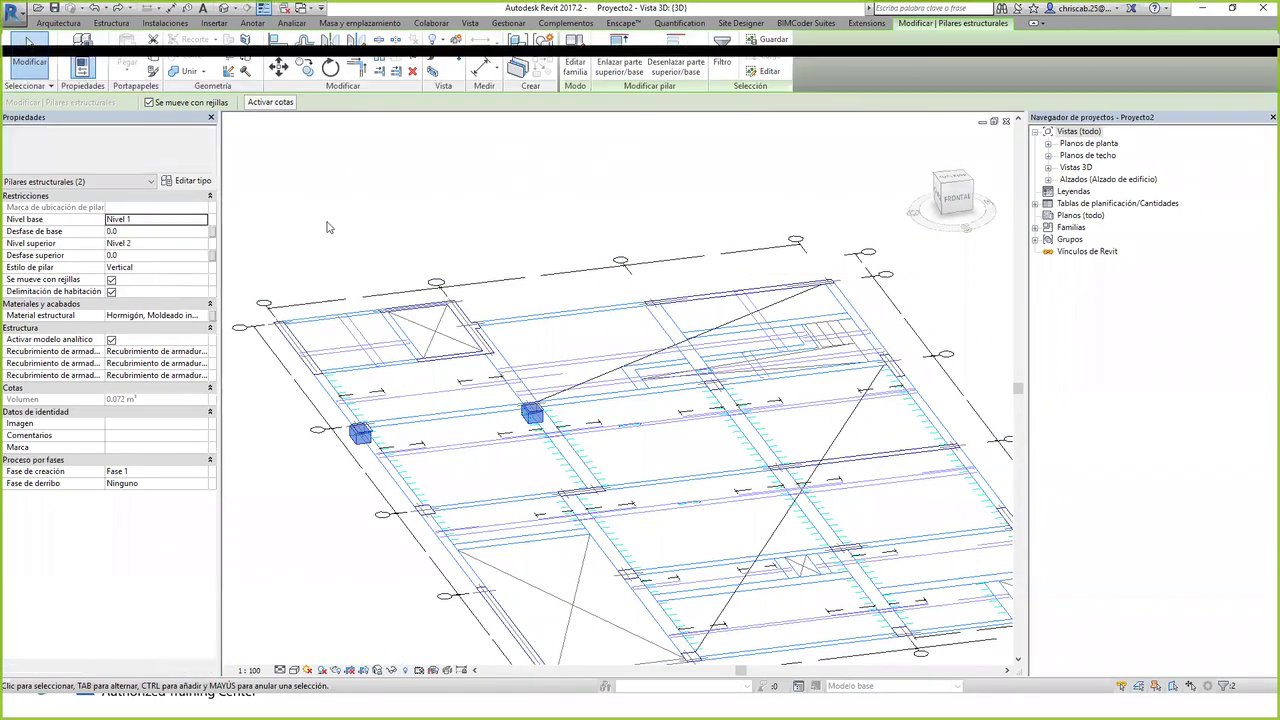
click(436, 214)
shift+middle_drag(403, 222, 619, 176)
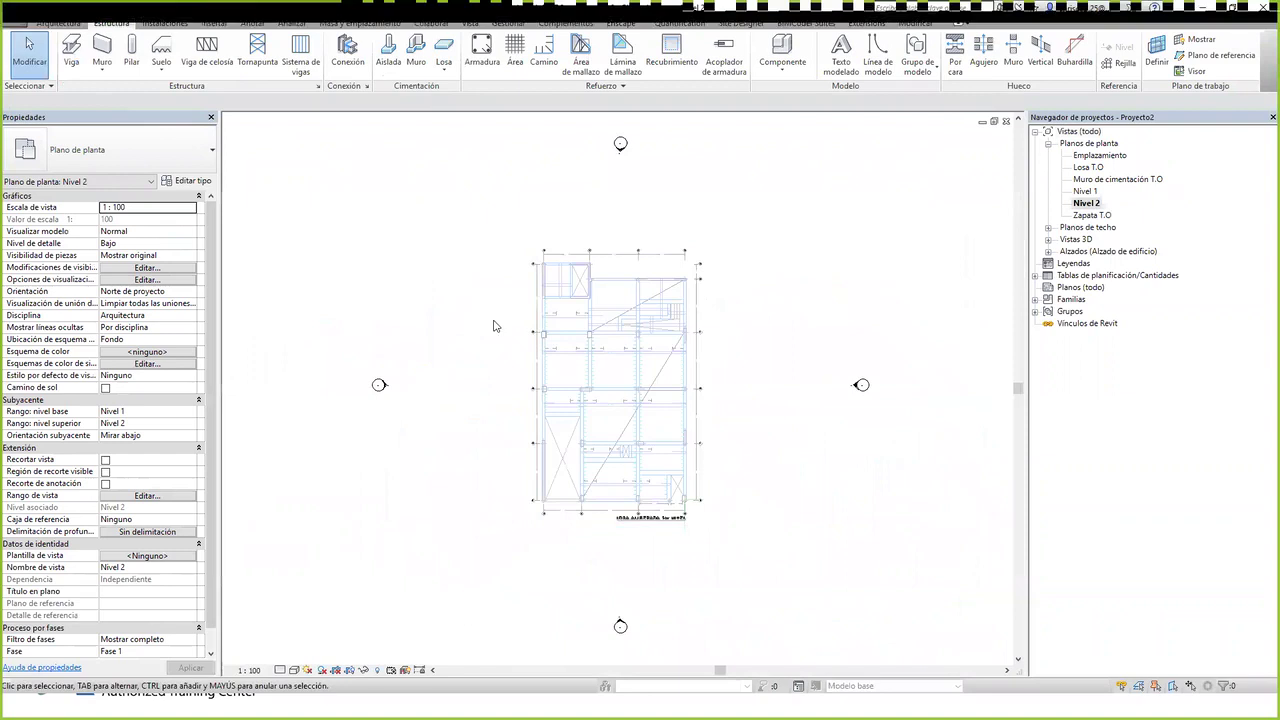
- In the Nivel 2 plan, align the edges of the column at VIGA 101 and axis 4 with its CAD outline
scroll(813, 413, up, 5)
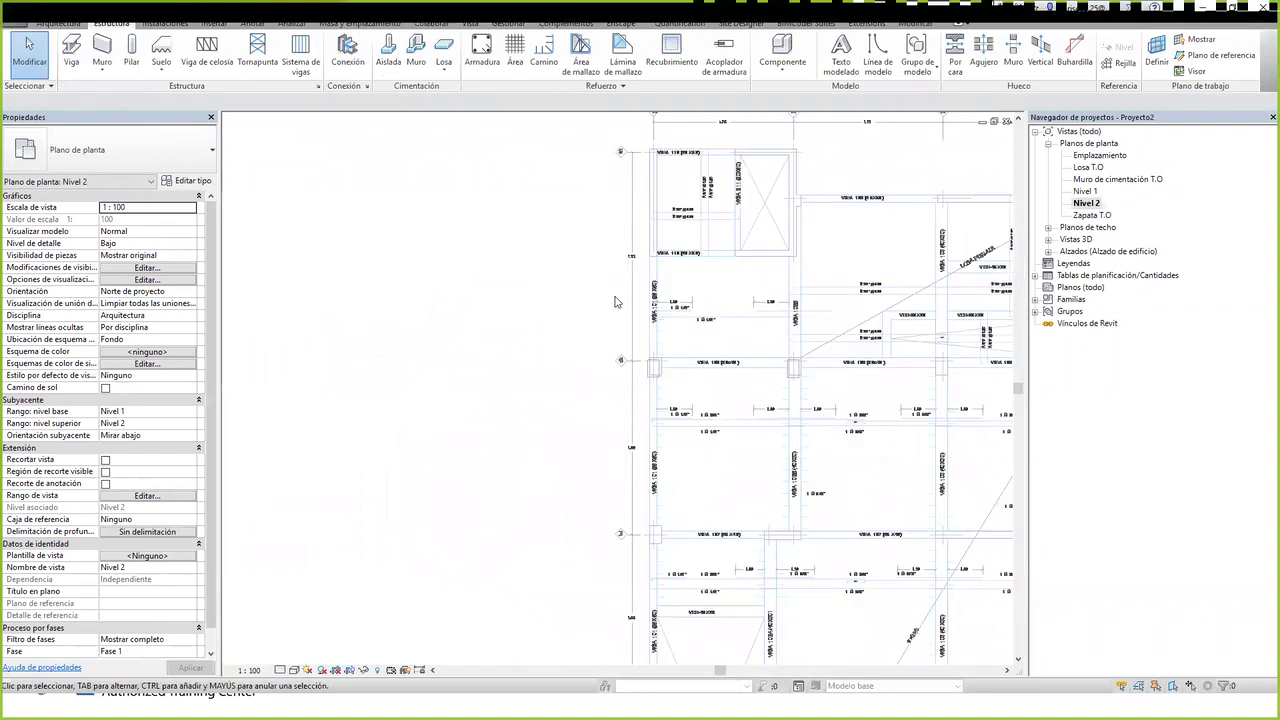
scroll(677, 360, up, 1)
middle_drag(677, 360, 679, 264)
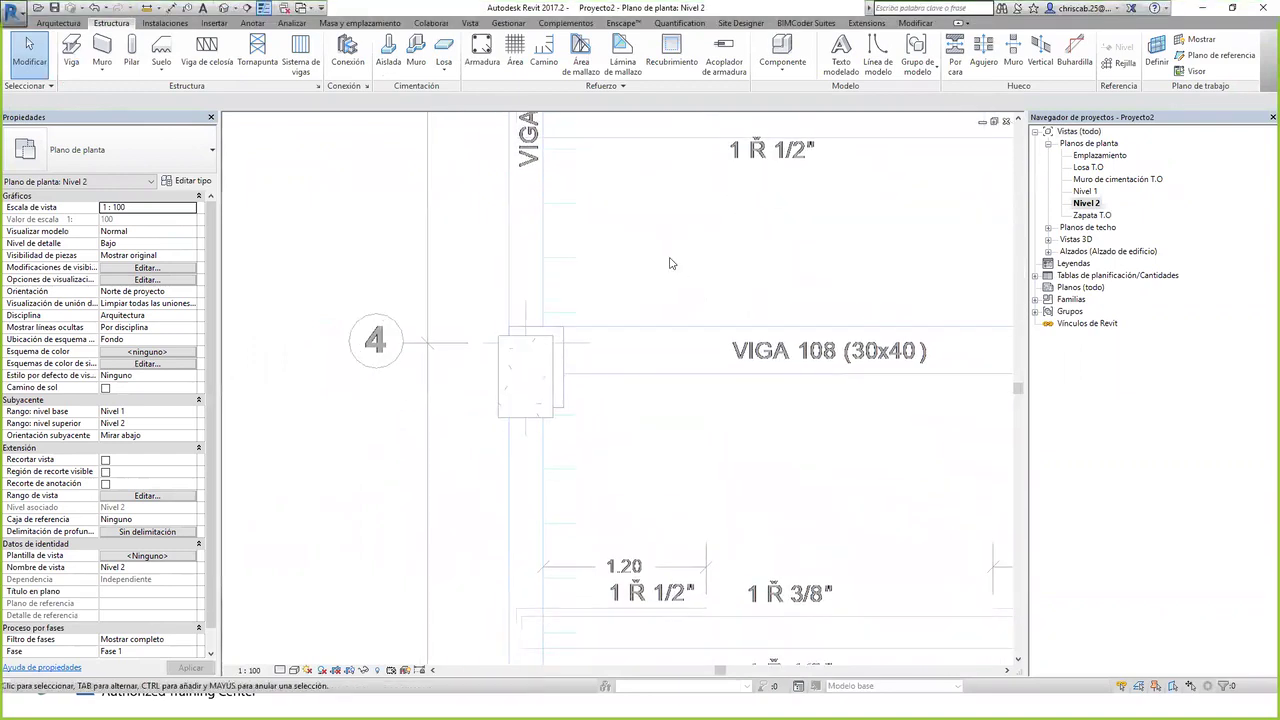
key(a)
key(l)
scroll(563, 357, up, 2)
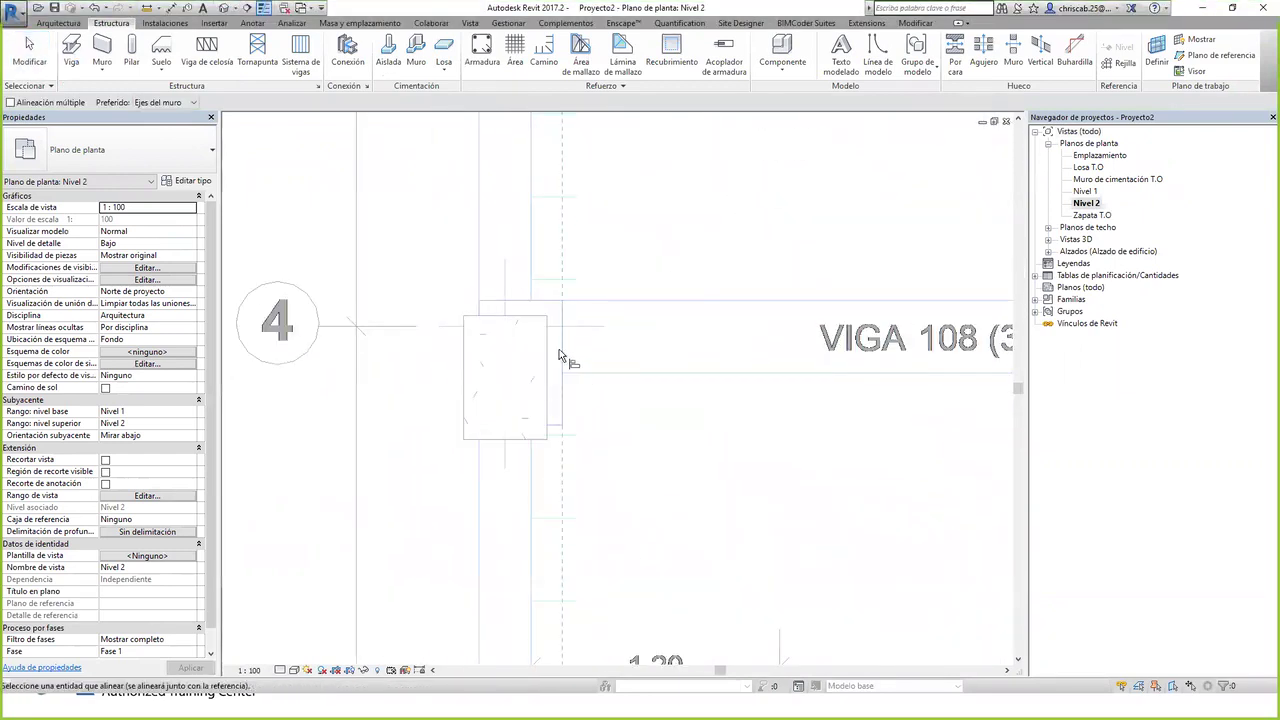
click(538, 303)
click(544, 317)
scroll(547, 314, down, 2)
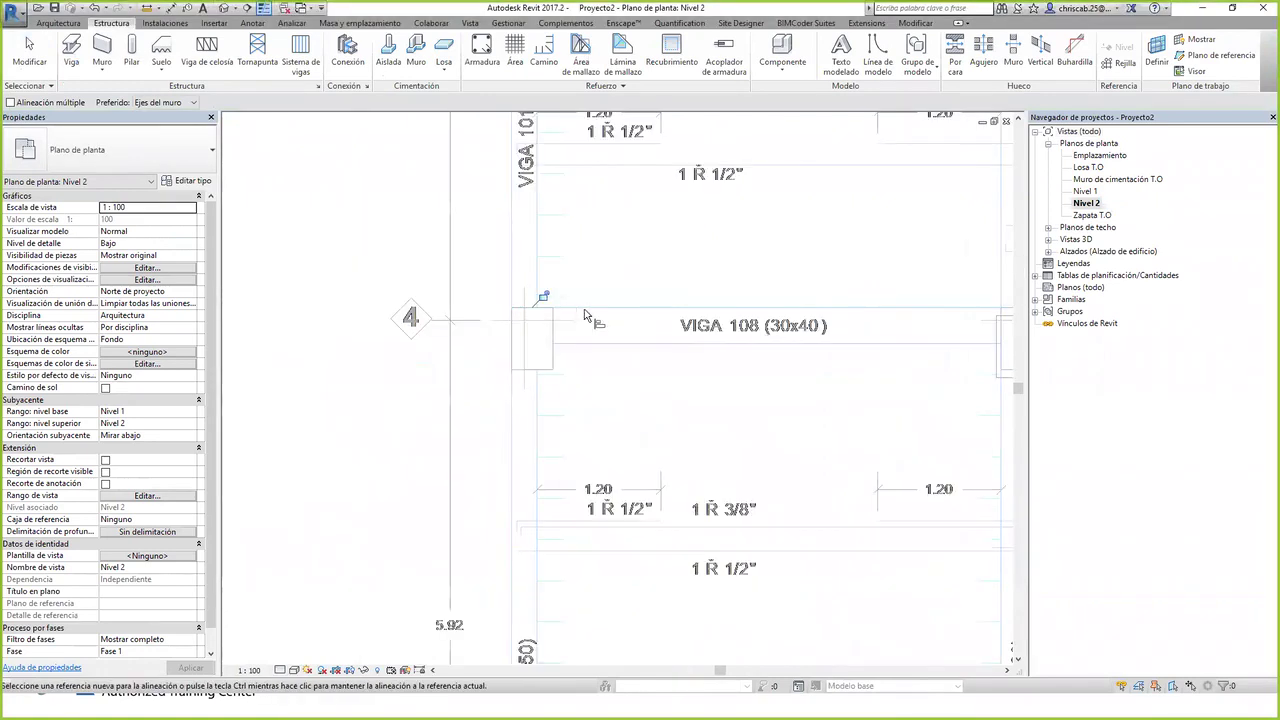
- Align the column at VIGA 102B and axis 4 with its outline in the imported drawing
middle_drag(887, 316, 623, 342)
click(778, 352)
click(772, 350)
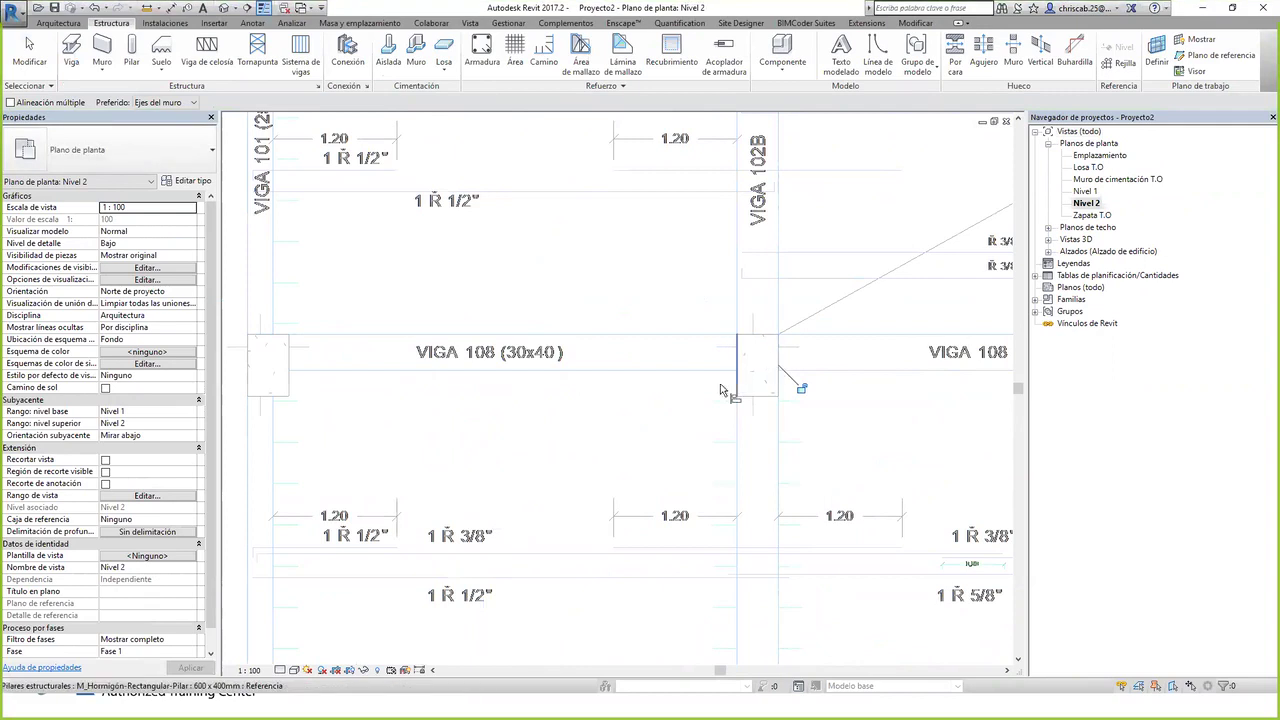
- Start placing a beam and load the M_Hormigón-Viga rectangular.rfa family from the Hormigón folder of structural framing families
scroll(749, 394, down, 2)
key(Escape)
key(Escape)
scroll(690, 405, up, 1)
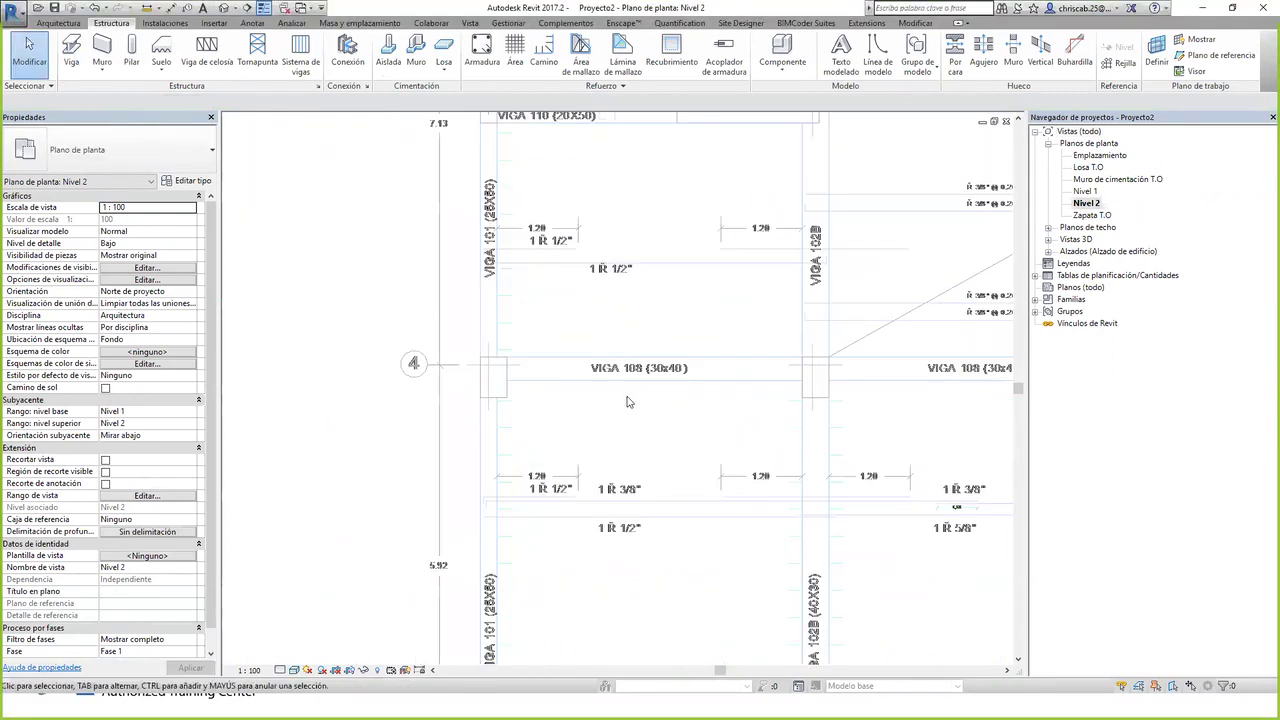
scroll(640, 360, up, 1)
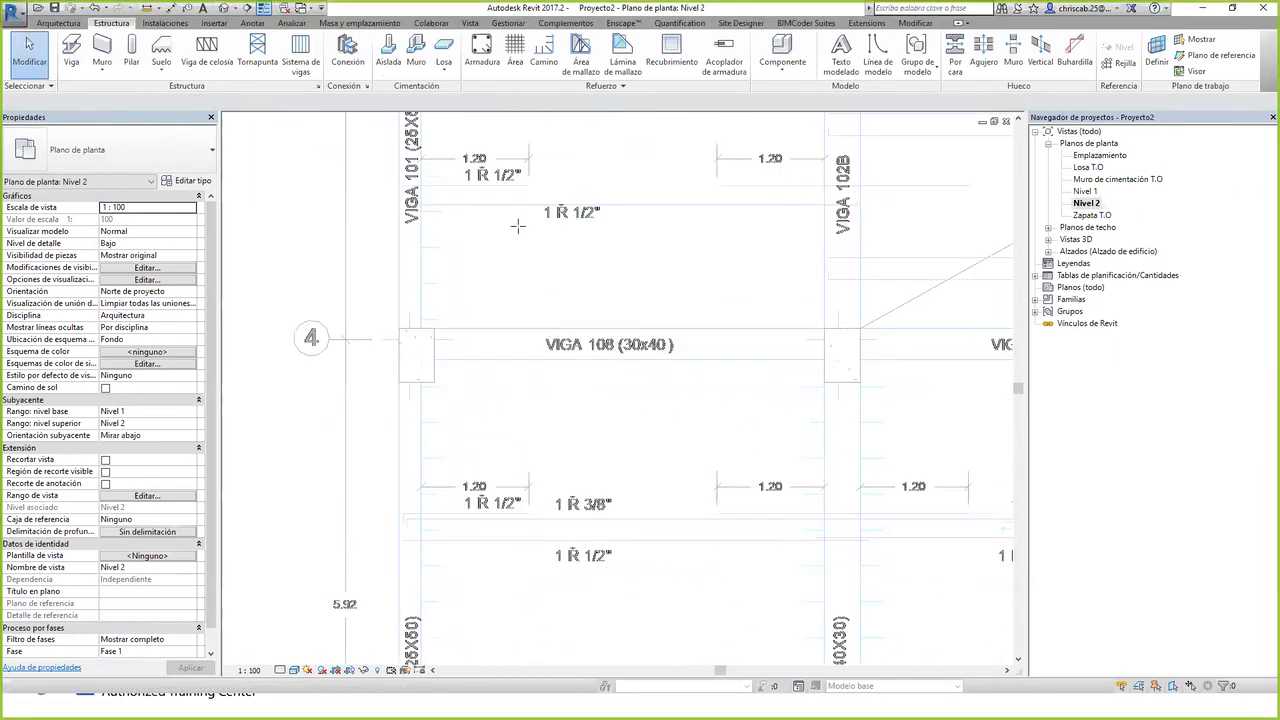
key(b)
key(m)
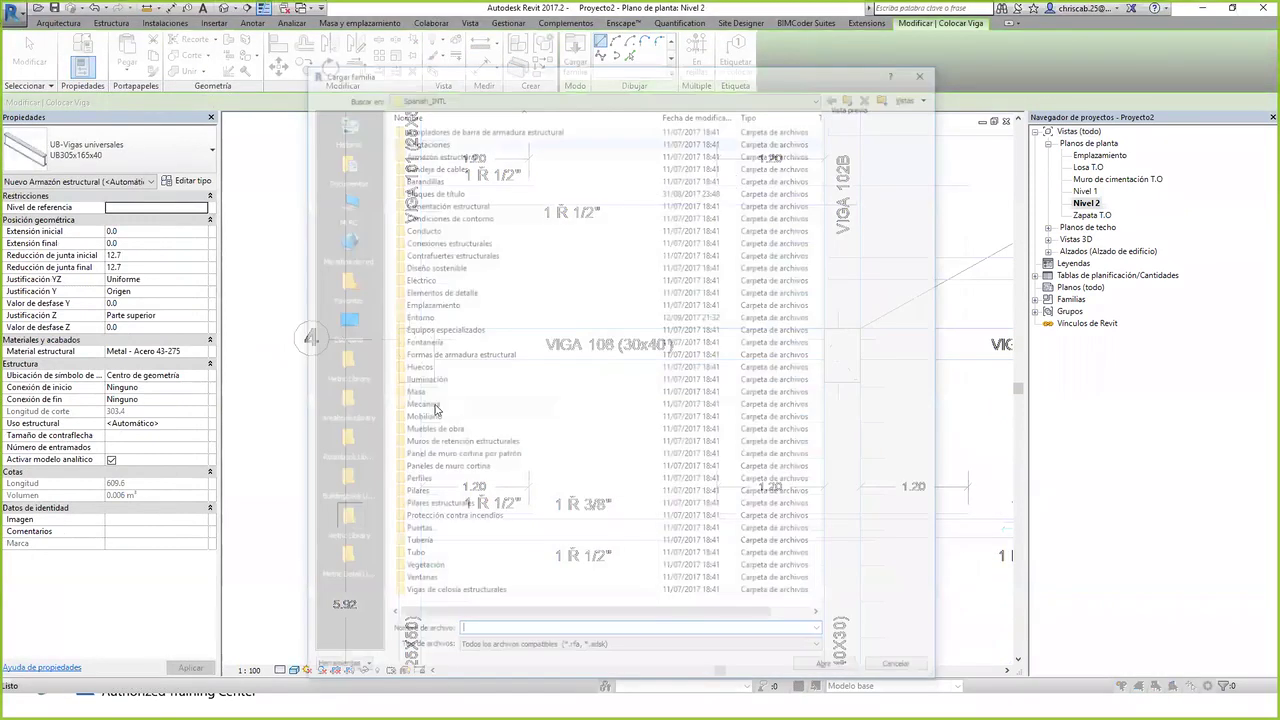
double_click(428, 155)
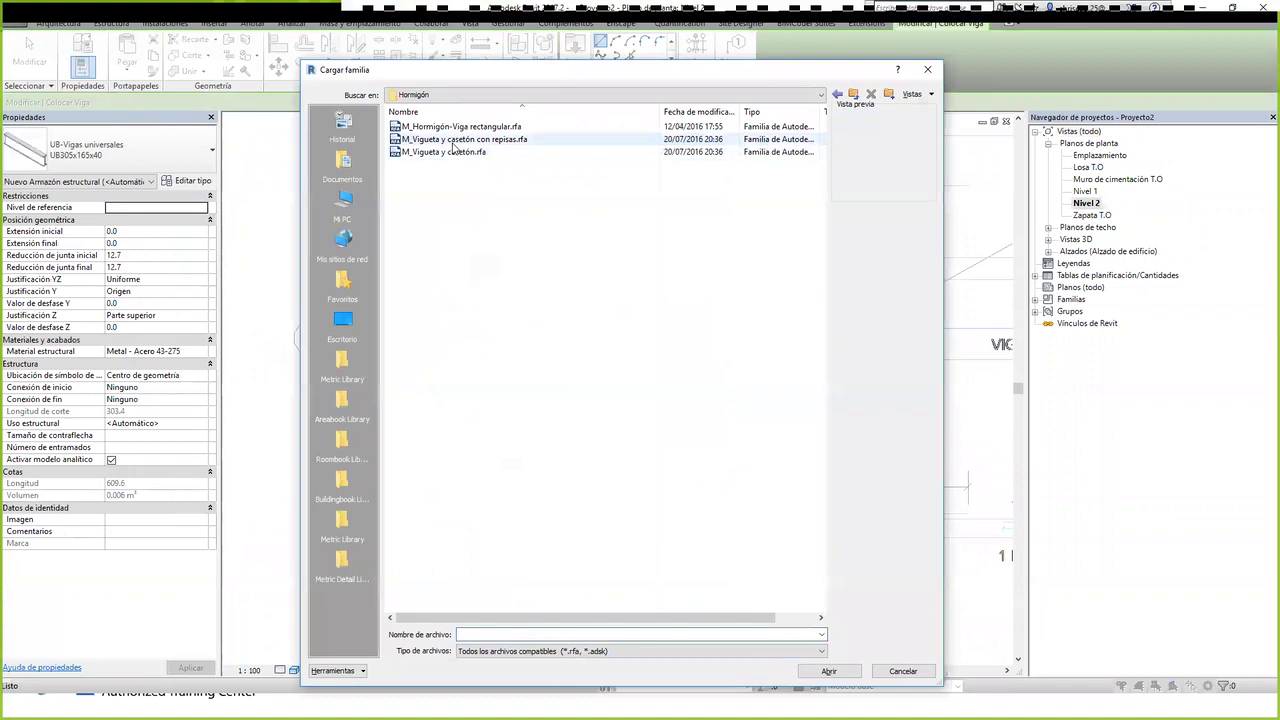
double_click(455, 127)
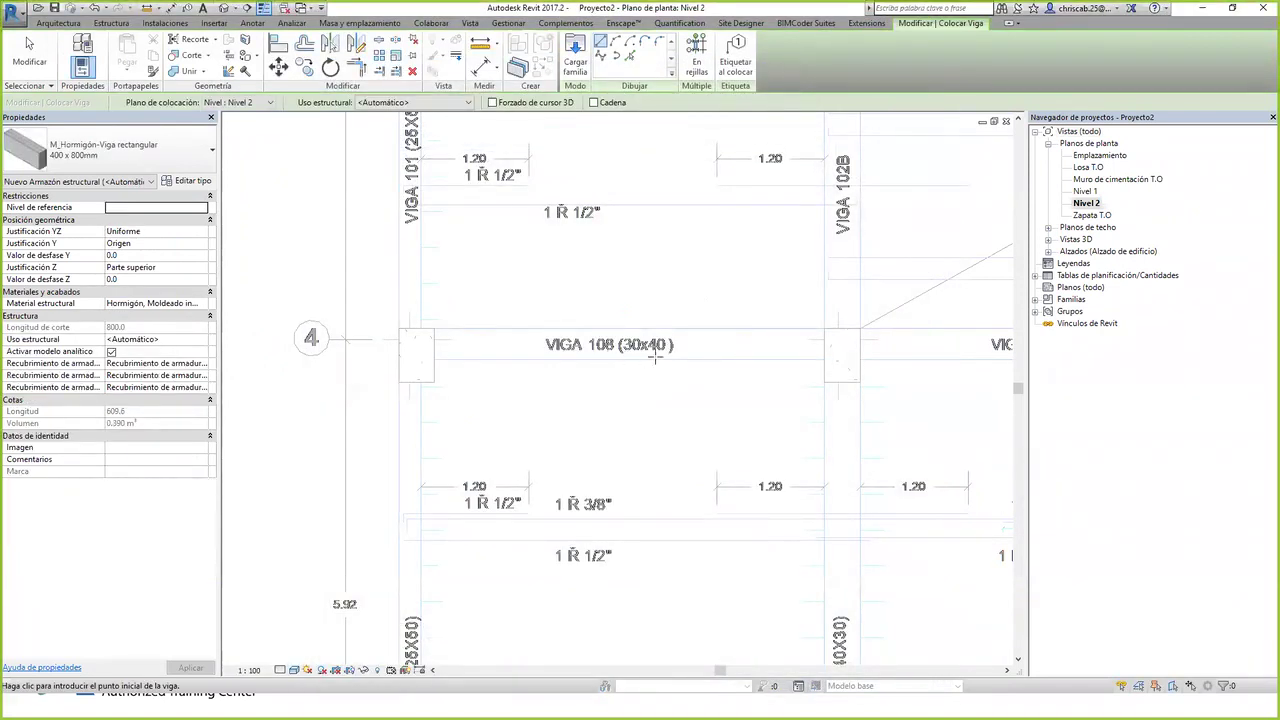
- Duplicate the 400 x 800mm rectangular concrete beam type under the name 300 x 400mm
click(185, 150)
click(185, 150)
click(190, 180)
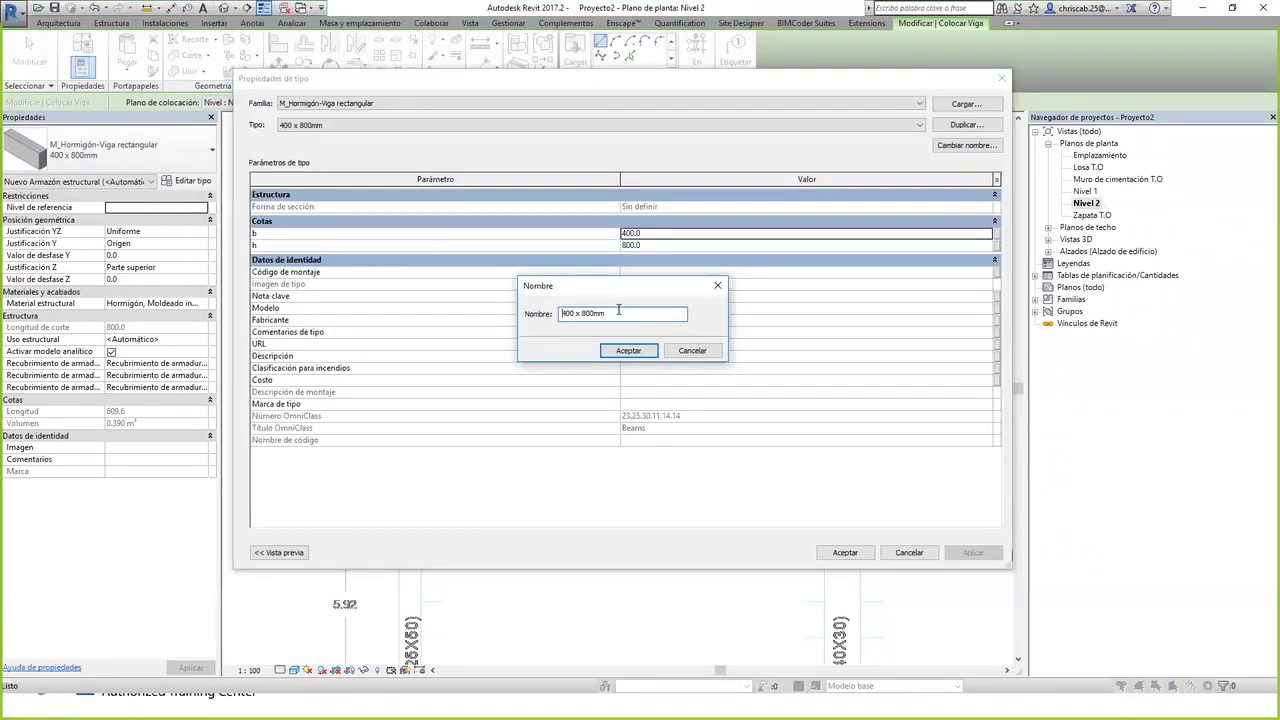
key(Delete)
text(3)
key(Right)
key(Right)
key(Right)
key(Right)
key(Right)
key(Delete)
text(4)
key(Return)
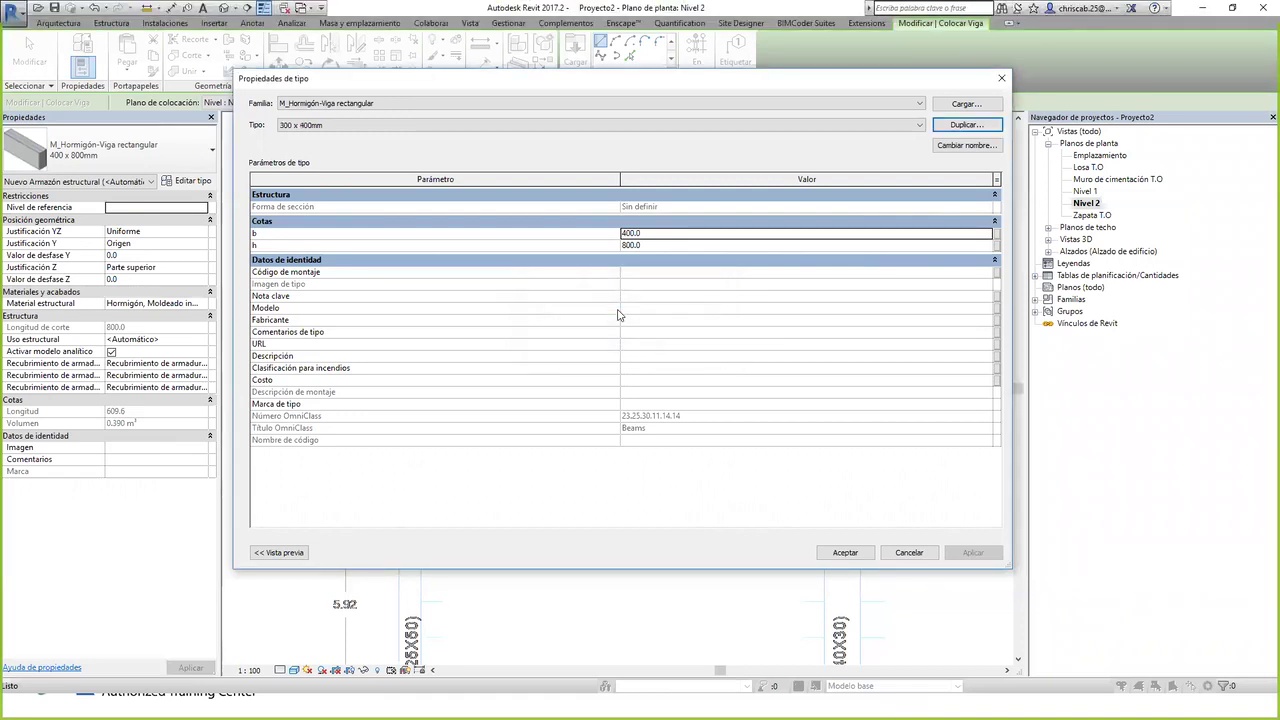
- Set the new beam type's dimensions to b 300 and h 400
click(660, 232)
text(300)
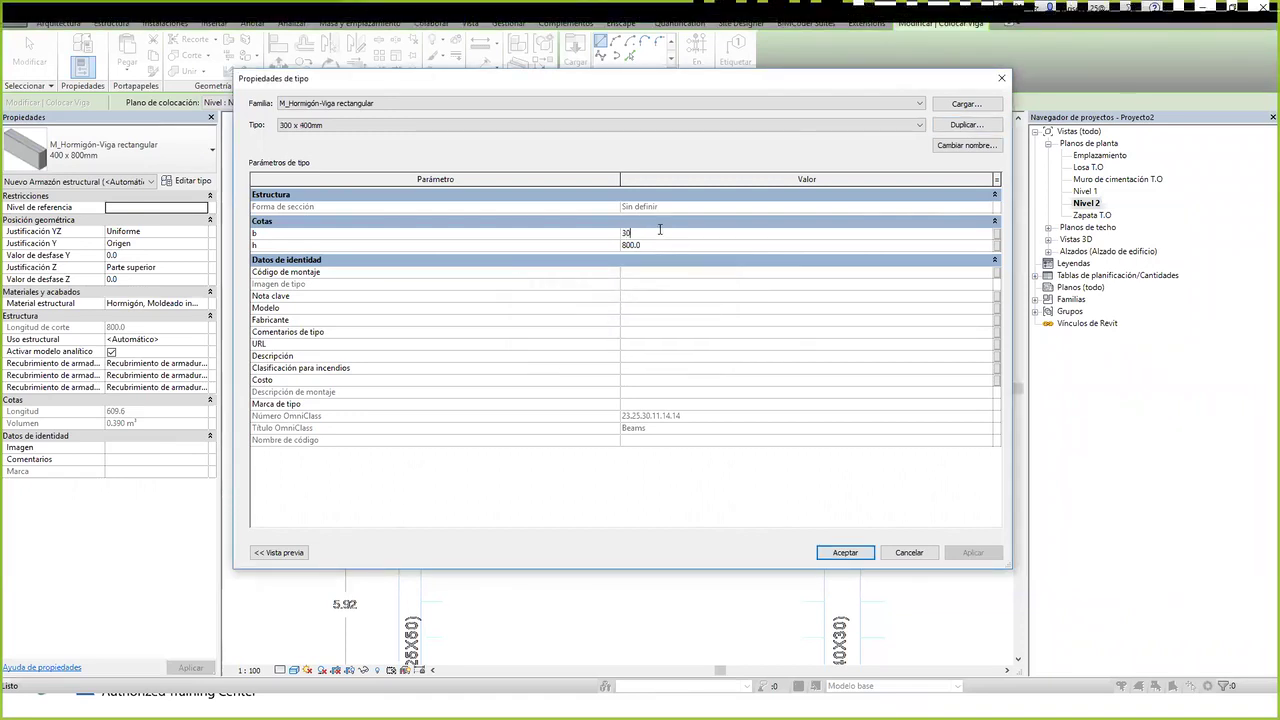
key(Return)
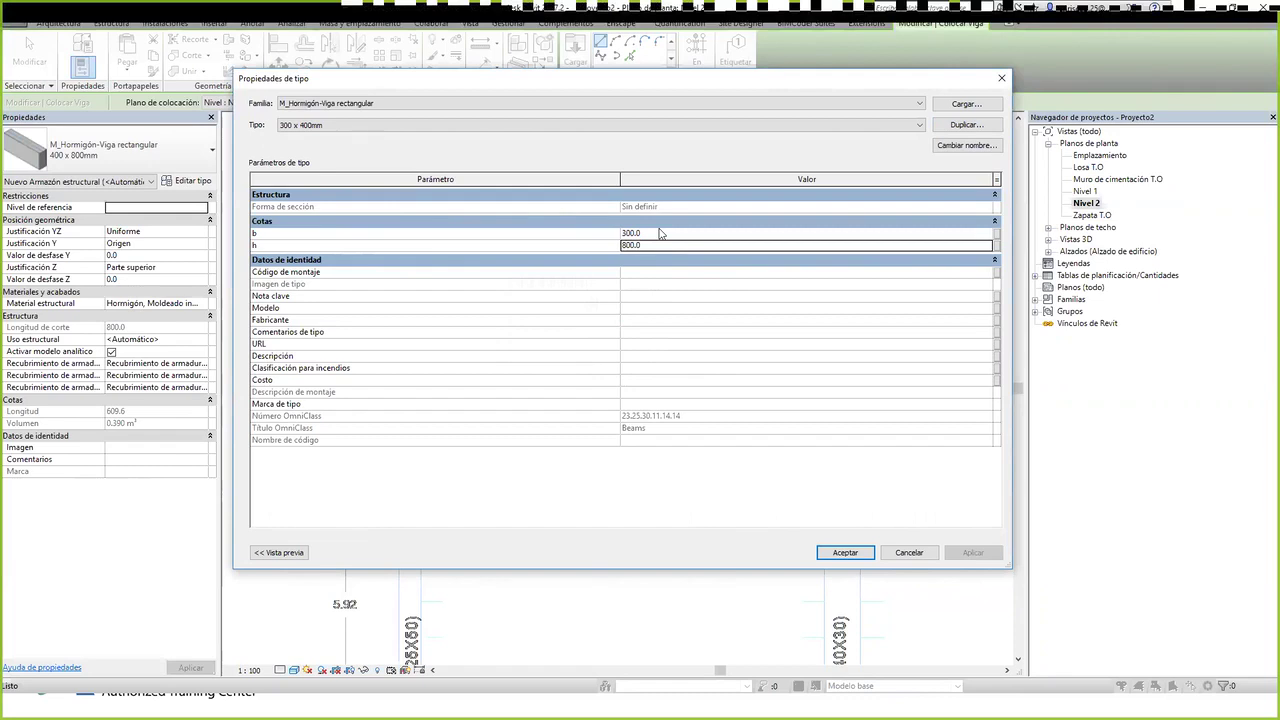
text(400)
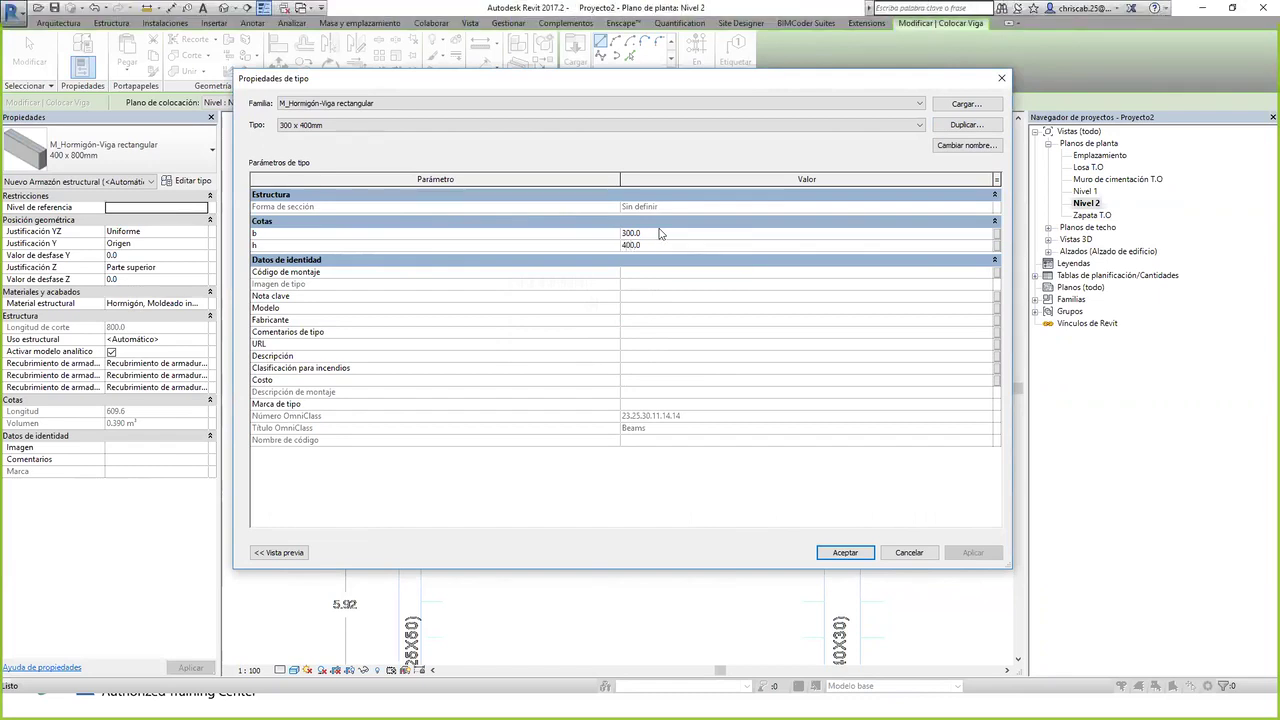
click(845, 552)
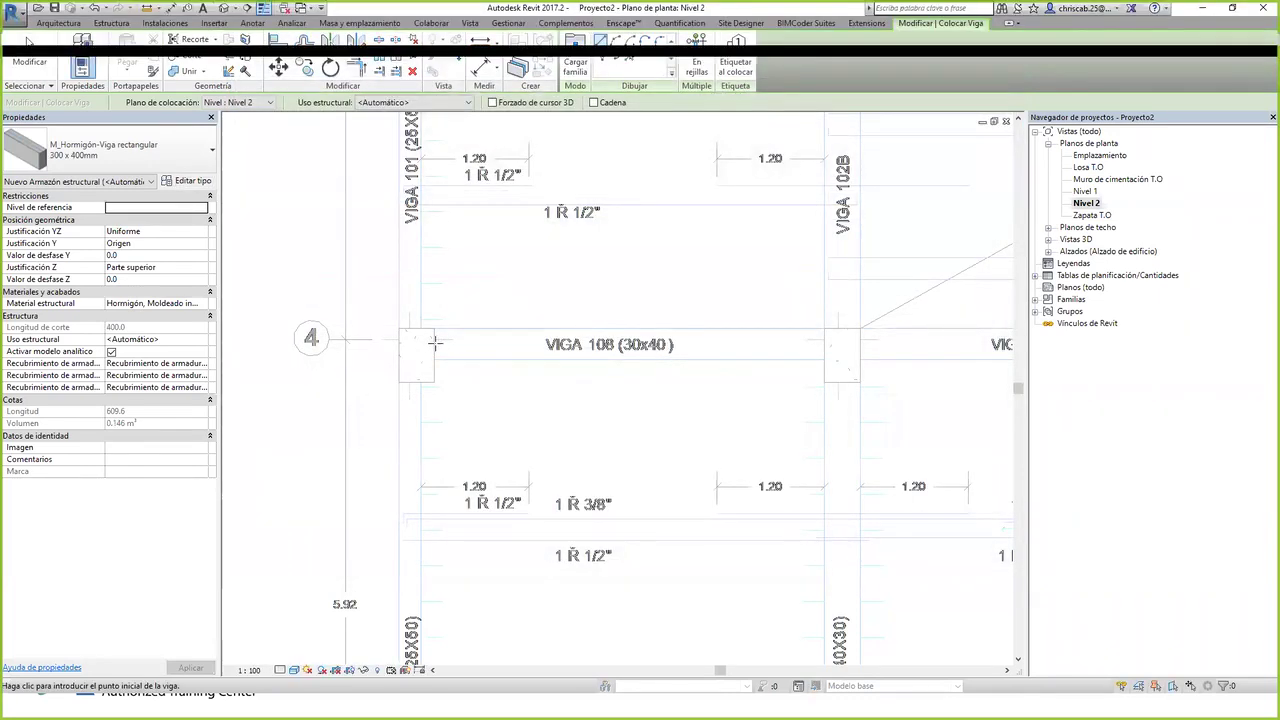
- Draw the 300 x 400mm beam along VIGA 108 on axis 4, between the columns at VIGA 101 and VIGA 102B
click(435, 343)
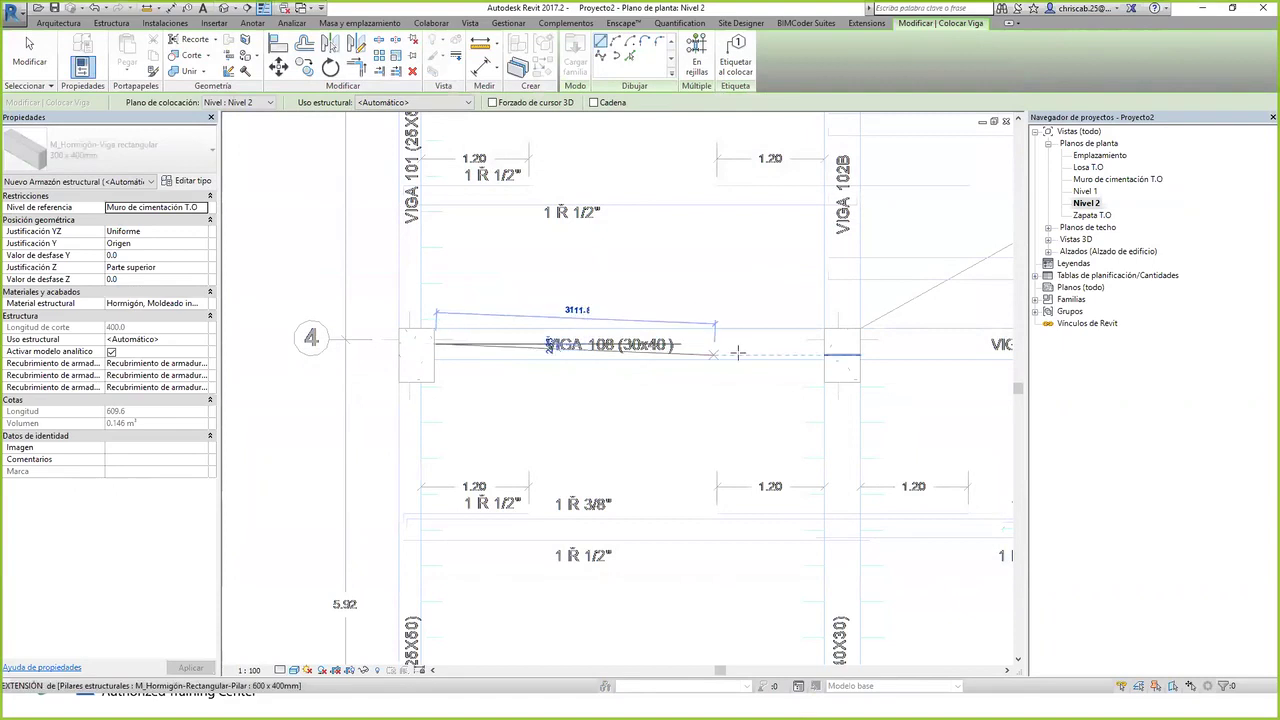
click(822, 344)
key(Escape)
key(Escape)
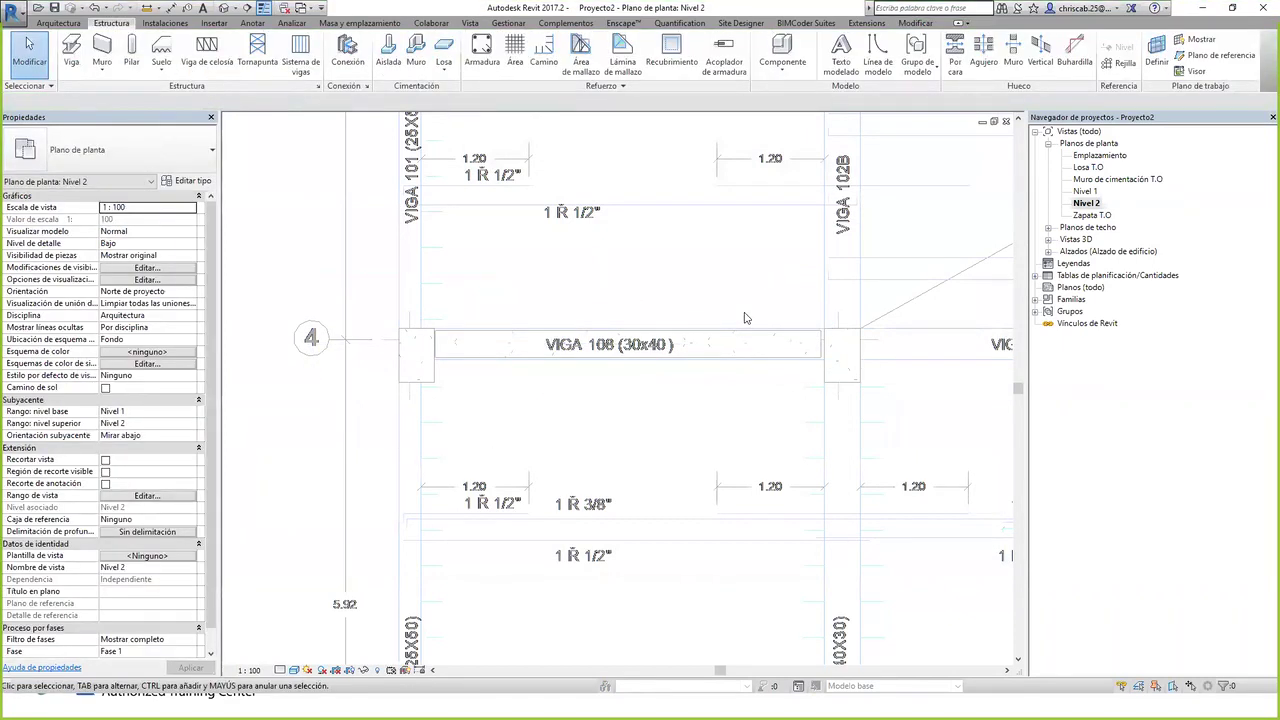
- Place an aligned dimension across the VIGA 108 outline in the CAD drawing, near the column at VIGA 102B
scroll(667, 326, up, 4)
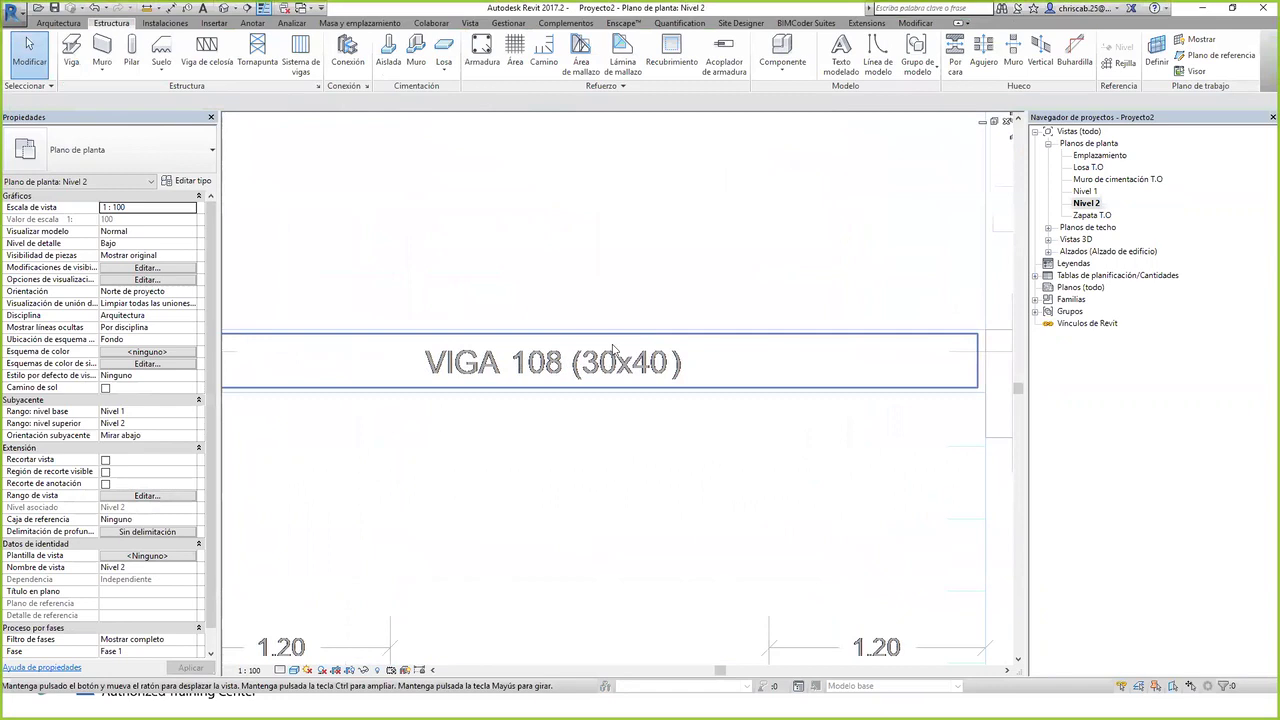
click(171, 7)
click(683, 328)
click(676, 397)
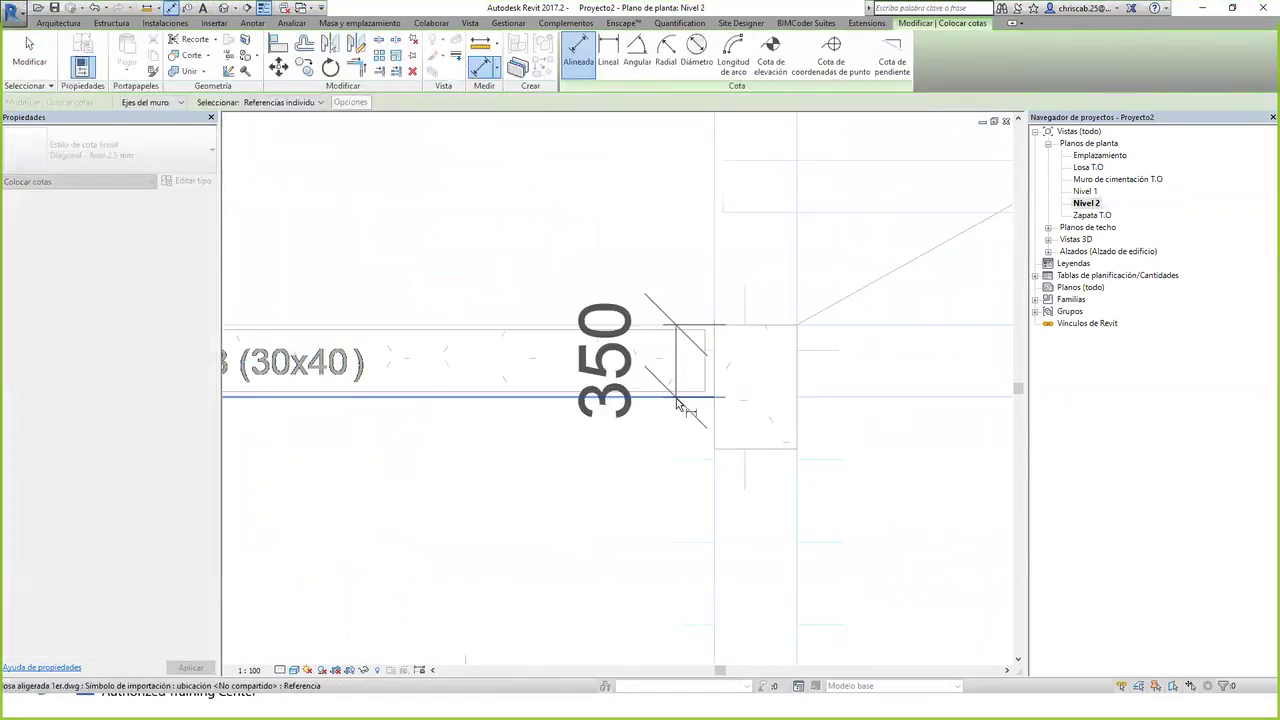
click(659, 540)
scroll(659, 540, down, 2)
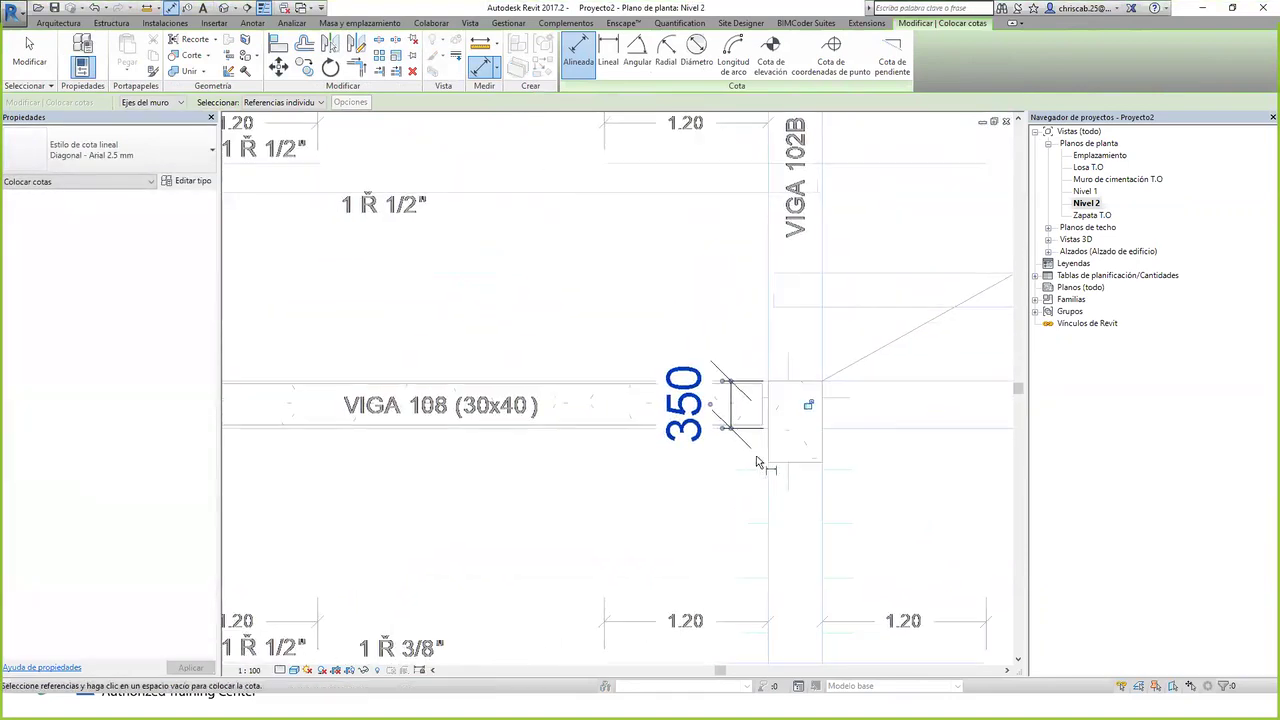
middle_drag(609, 500, 837, 500)
key(Escape)
key(Escape)
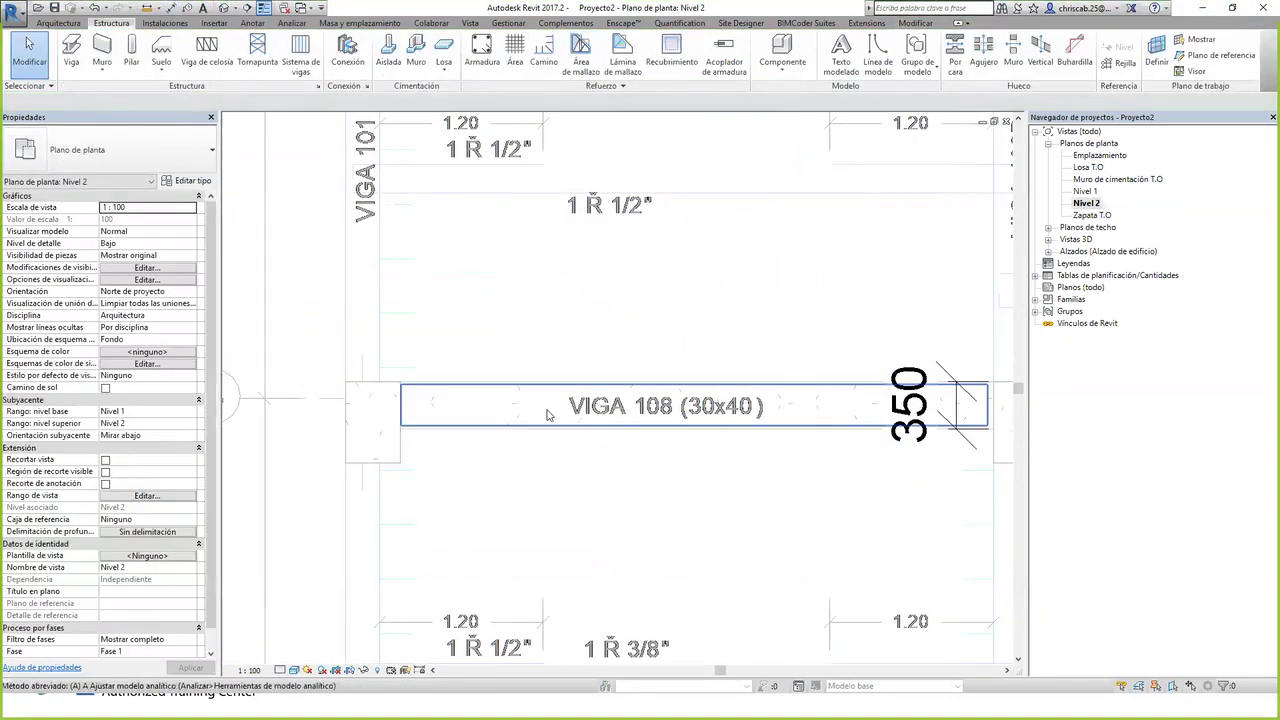
- Align the beam's upper edge with the upper CAD line of VIGA 108
key(a)
key(l)
scroll(479, 369, up, 2)
click(495, 389)
click(495, 389)
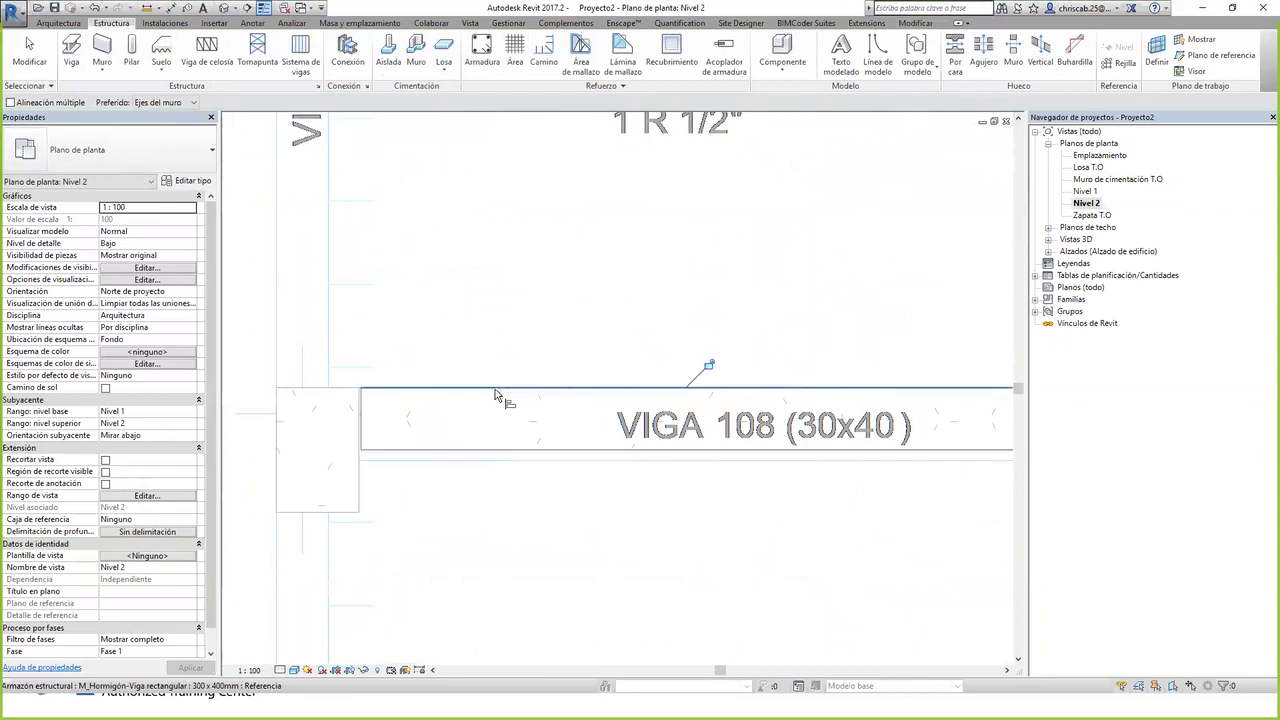
middle_drag(496, 412, 350, 401)
scroll(828, 450, down, 1)
middle_drag(828, 450, 435, 462)
key(Escape)
key(Escape)
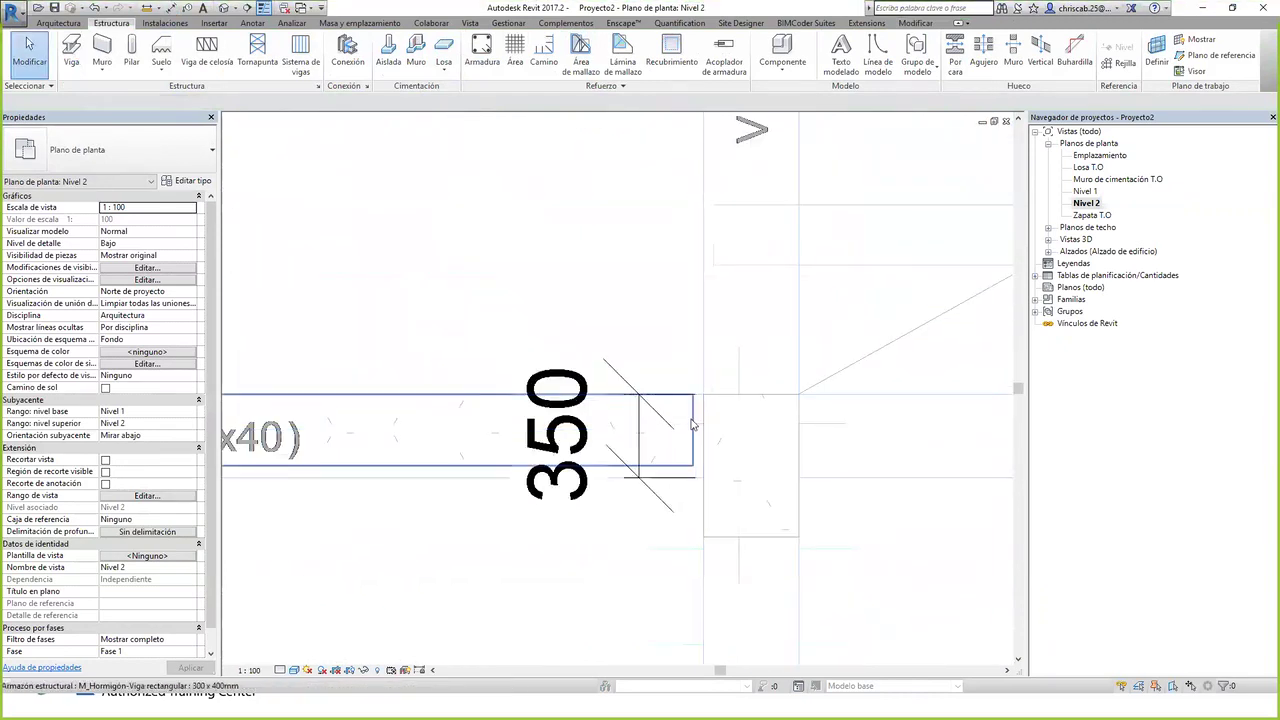
- Extend the beam's end to the face of the column at VIGA 102B
click(702, 430)
drag(702, 430, 705, 430)
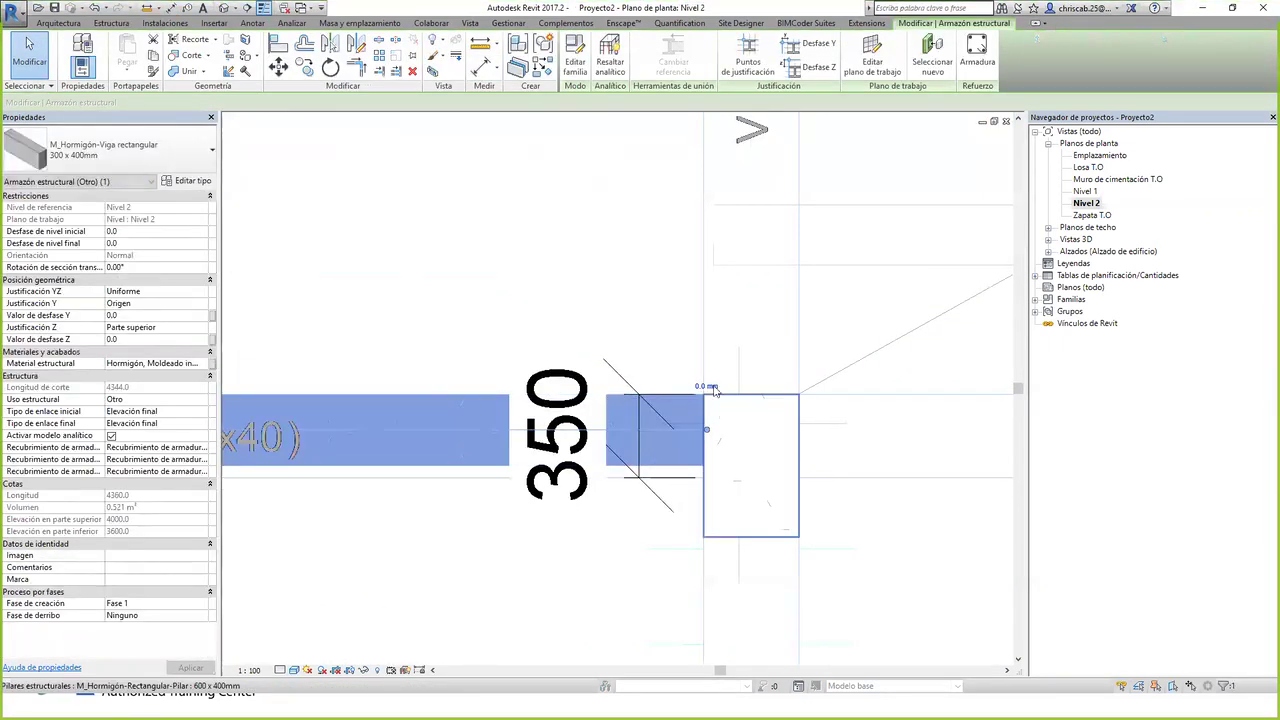
click(684, 347)
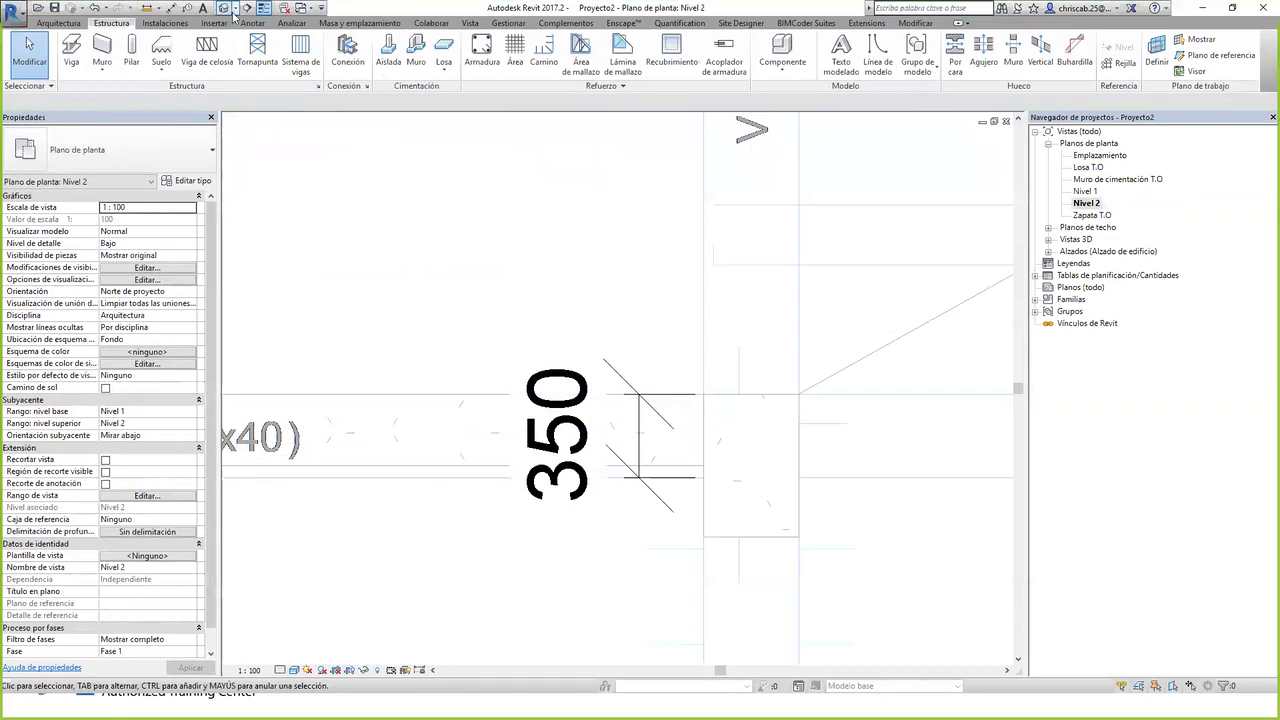
- Review the concrete frame in the 3D view and save the project as Proyecto2 in the Practica 03 folder
shift+middle_drag(459, 433, 548, 453)
scroll(518, 490, up, 3)
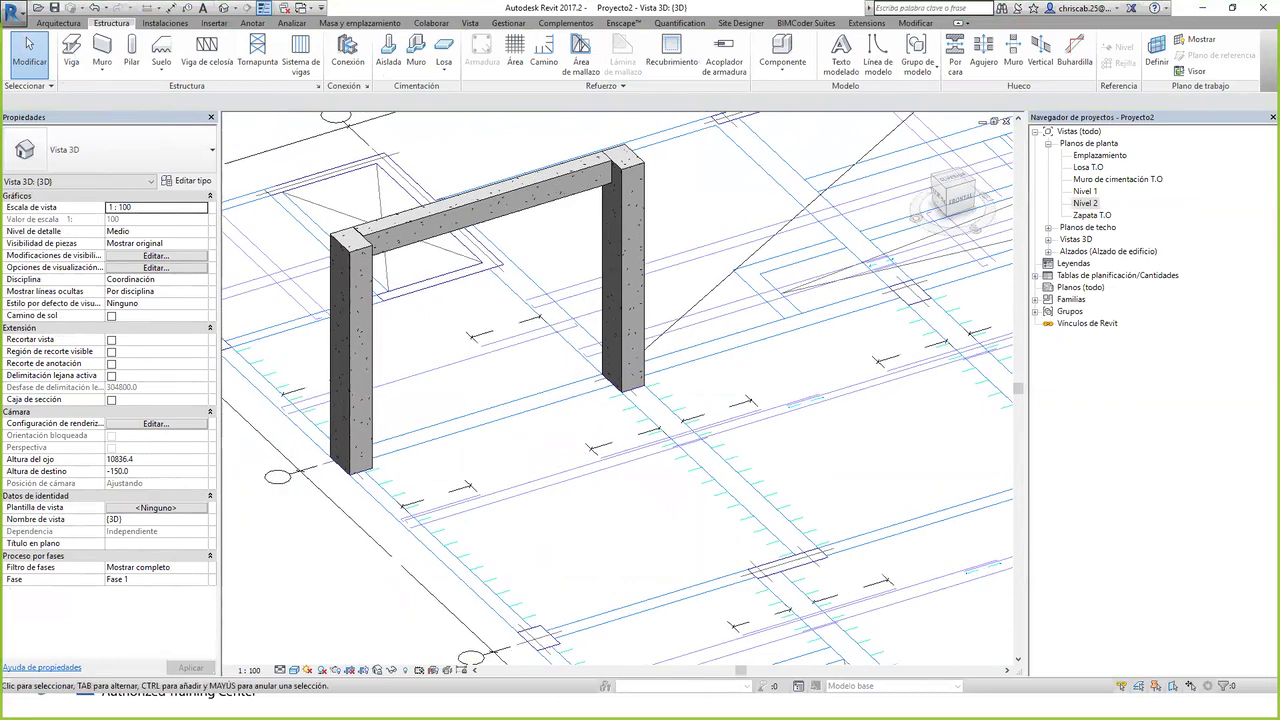
scroll(760, 480, down, 3)
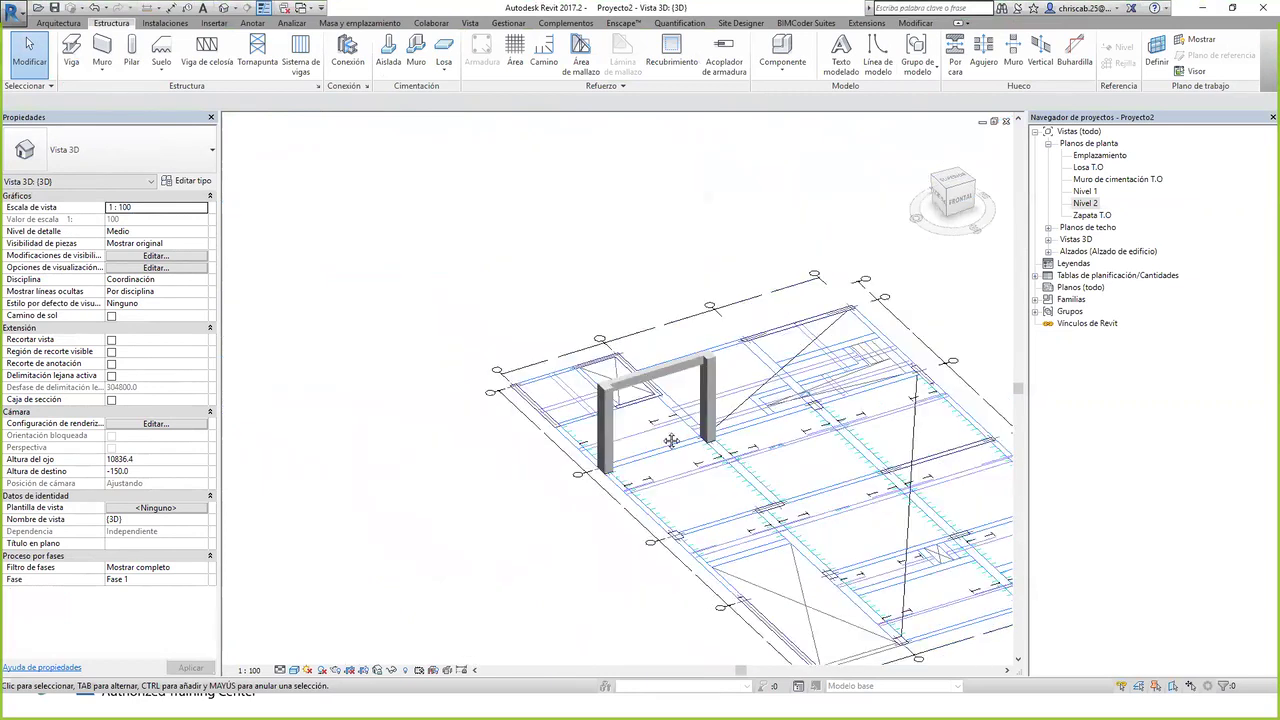
click(19, 20)
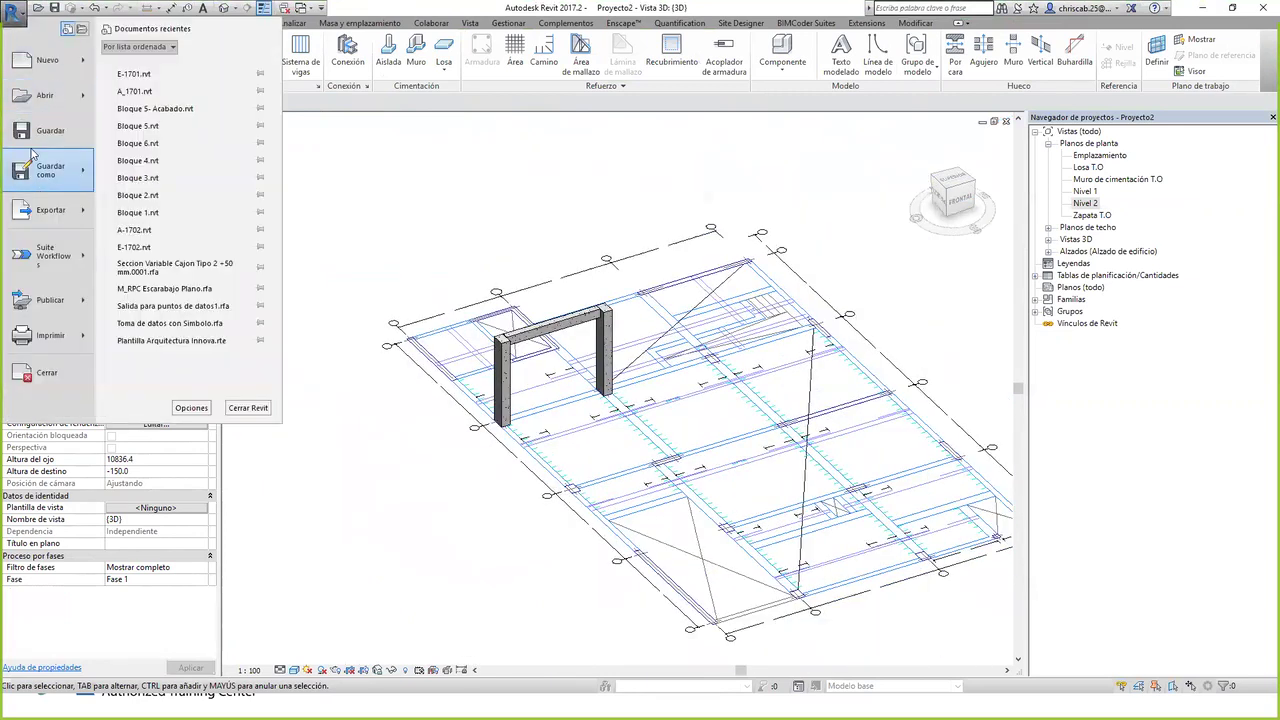
mouse_move(80, 175)
click(190, 84)
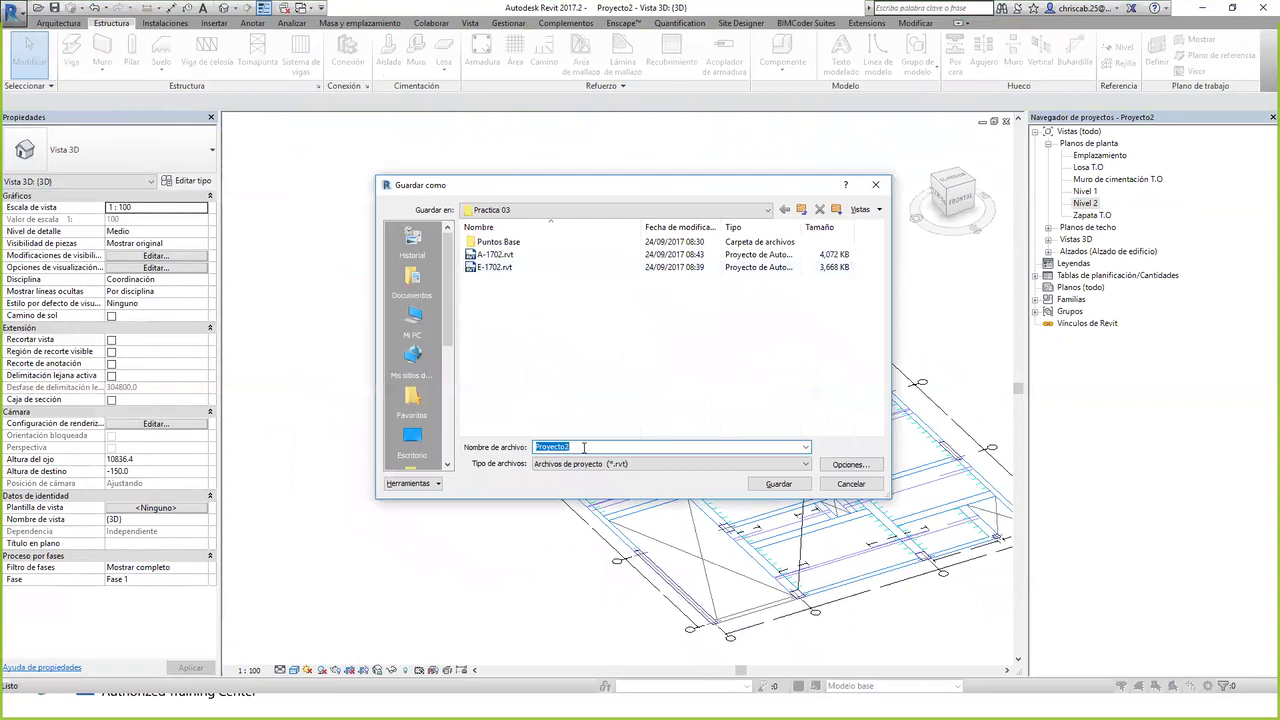
key(Return)
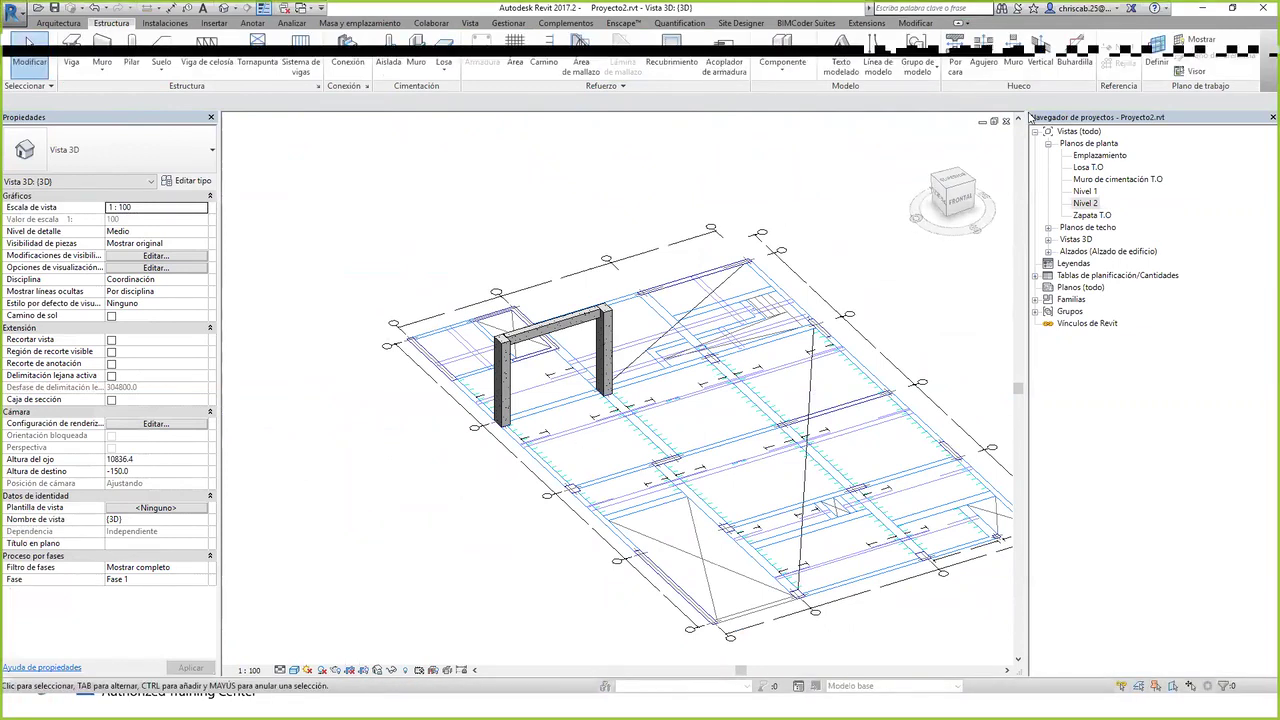
- Close the open views of Proyecto2.rvt and E-1701.rvt, and start a new project
click(1007, 121)
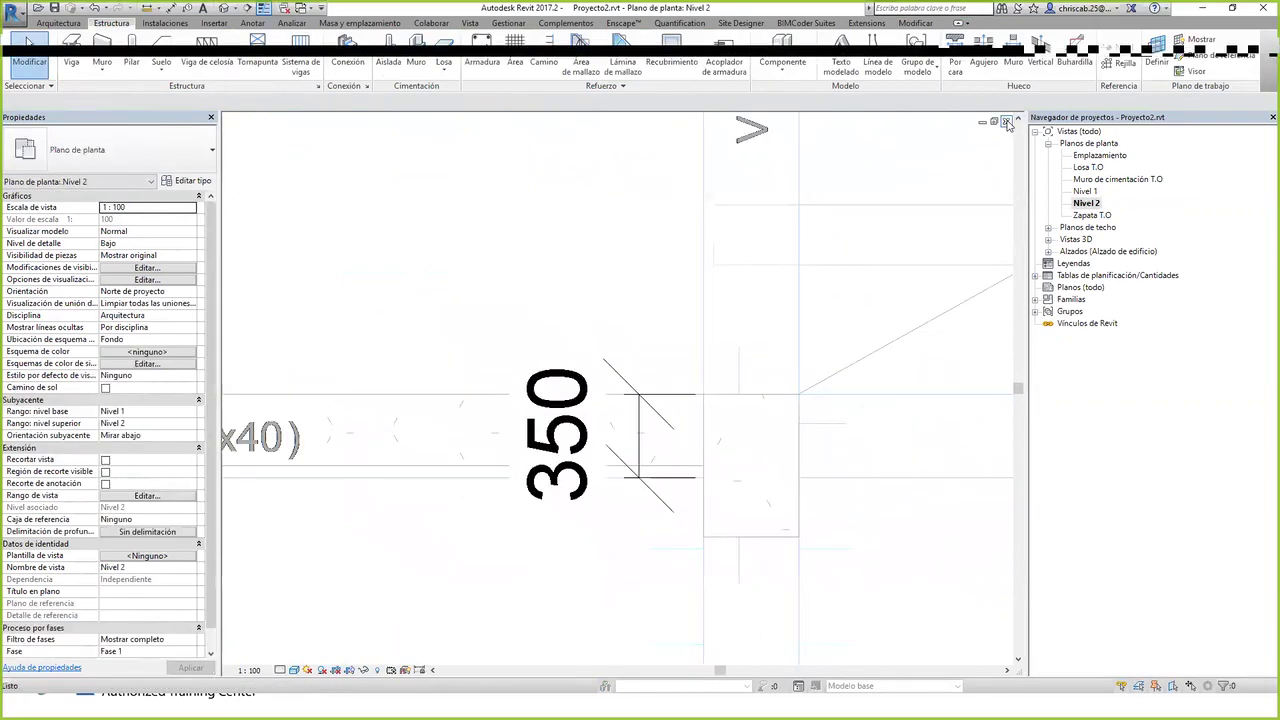
click(1007, 121)
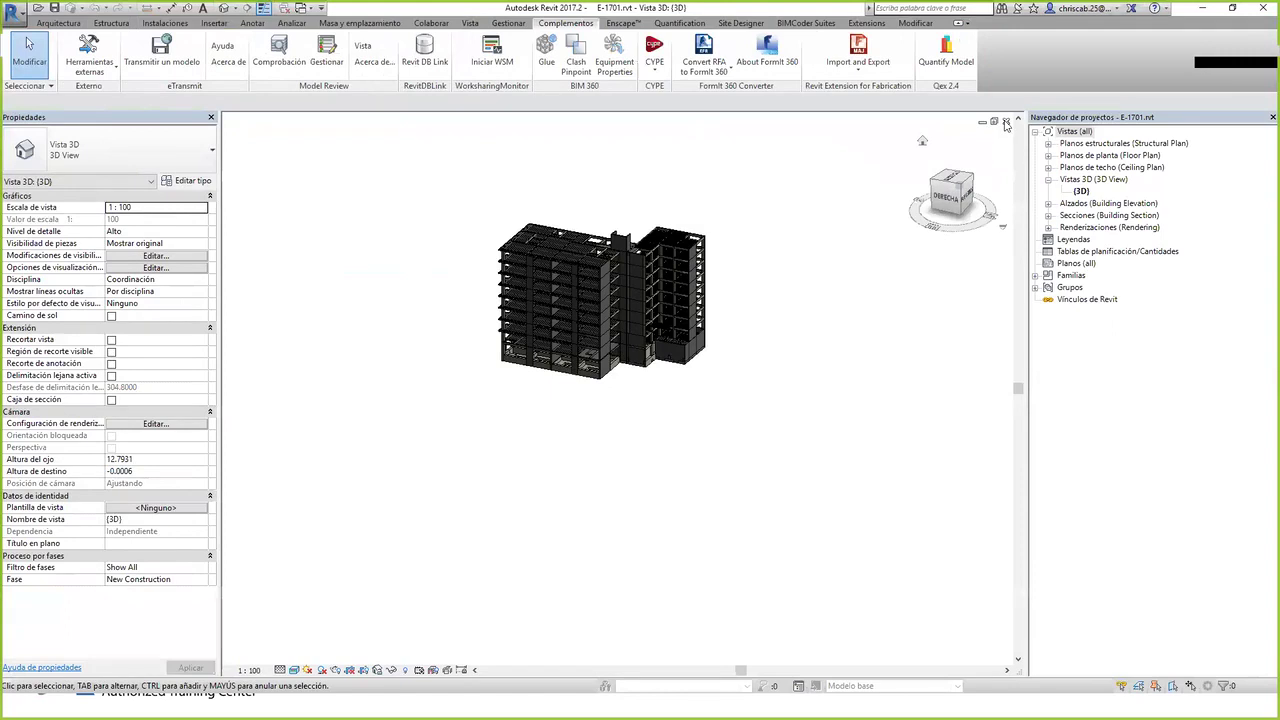
click(1007, 121)
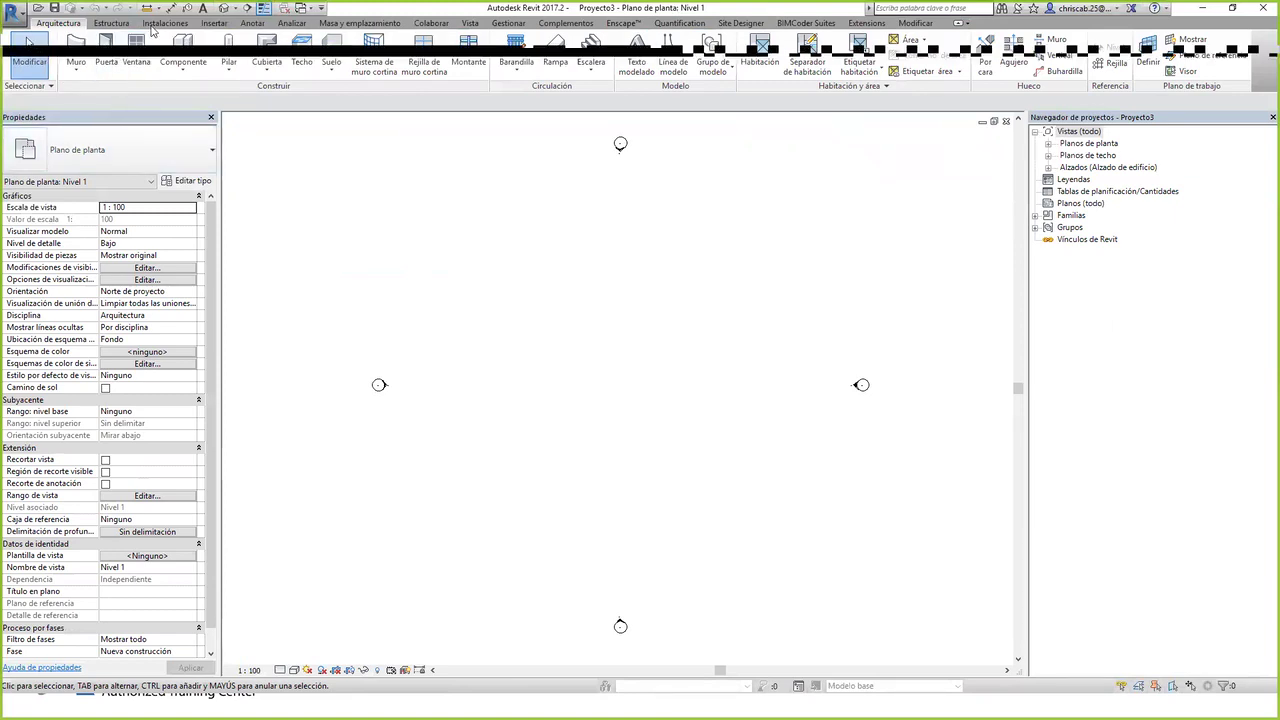
- Link Proyecto2.rvt from the Practica 03 folder into the new project with Automático - Centro a centro positioning
click(214, 22)
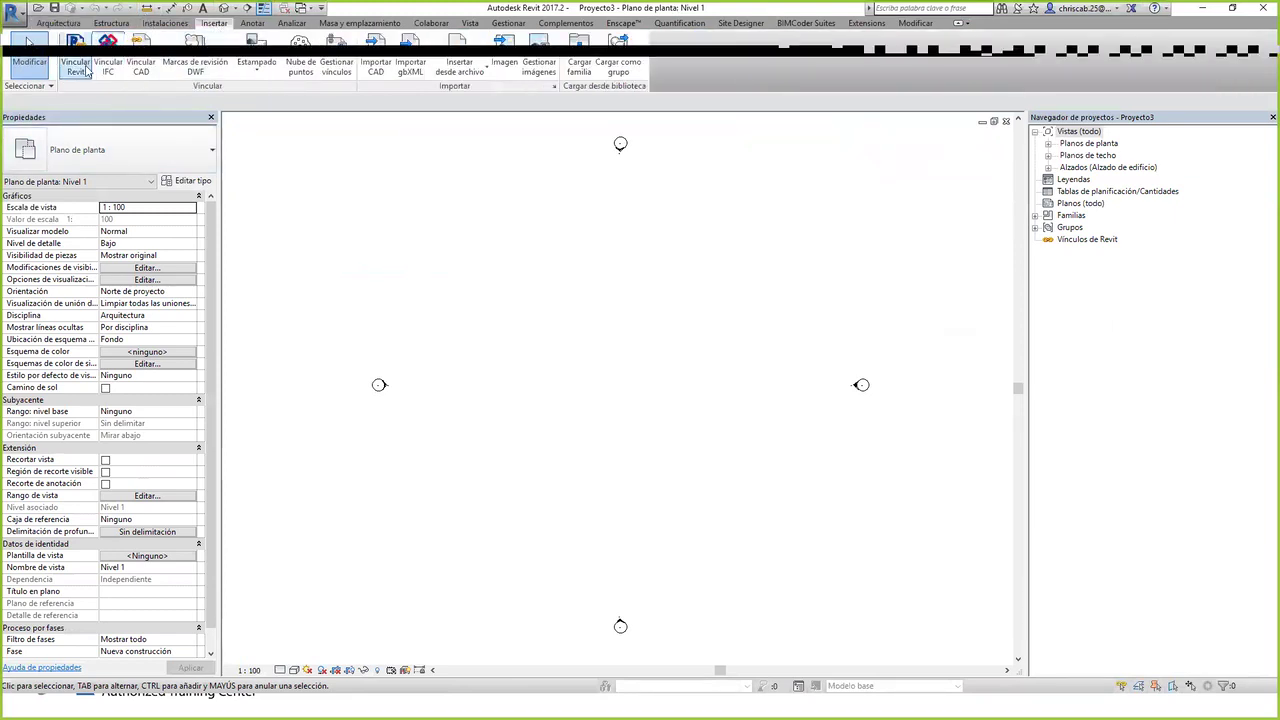
click(488, 342)
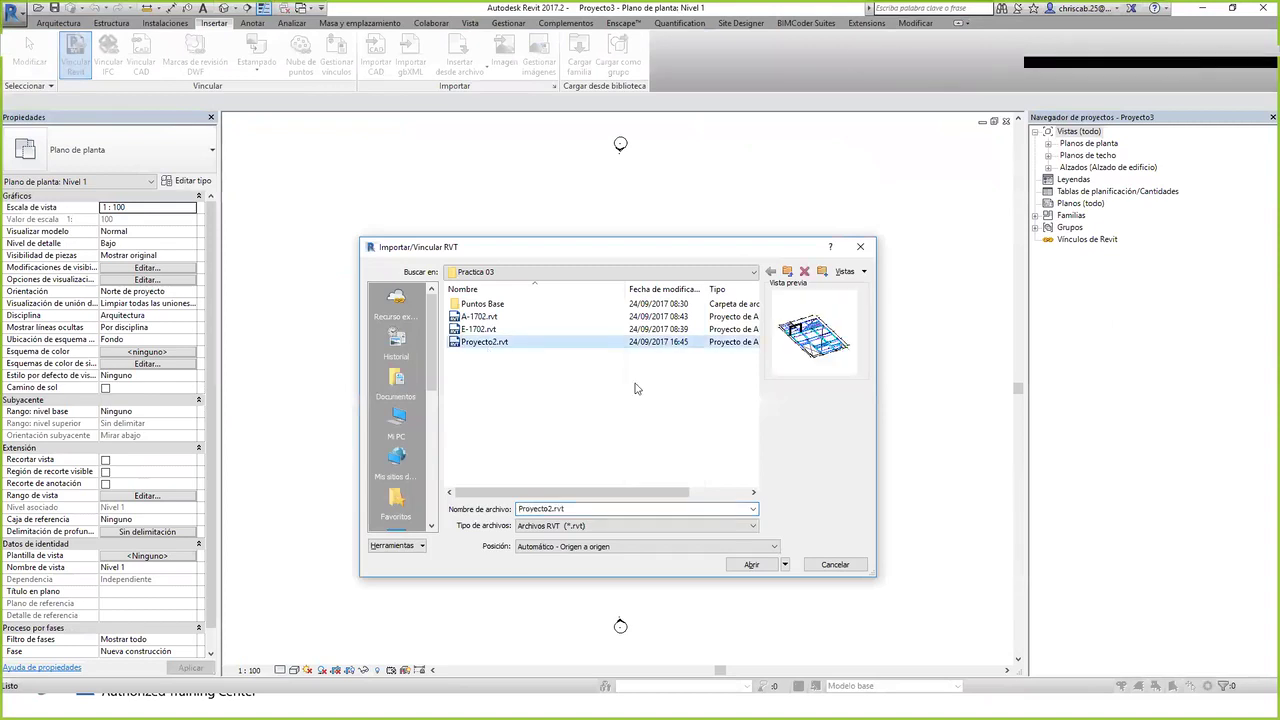
click(597, 547)
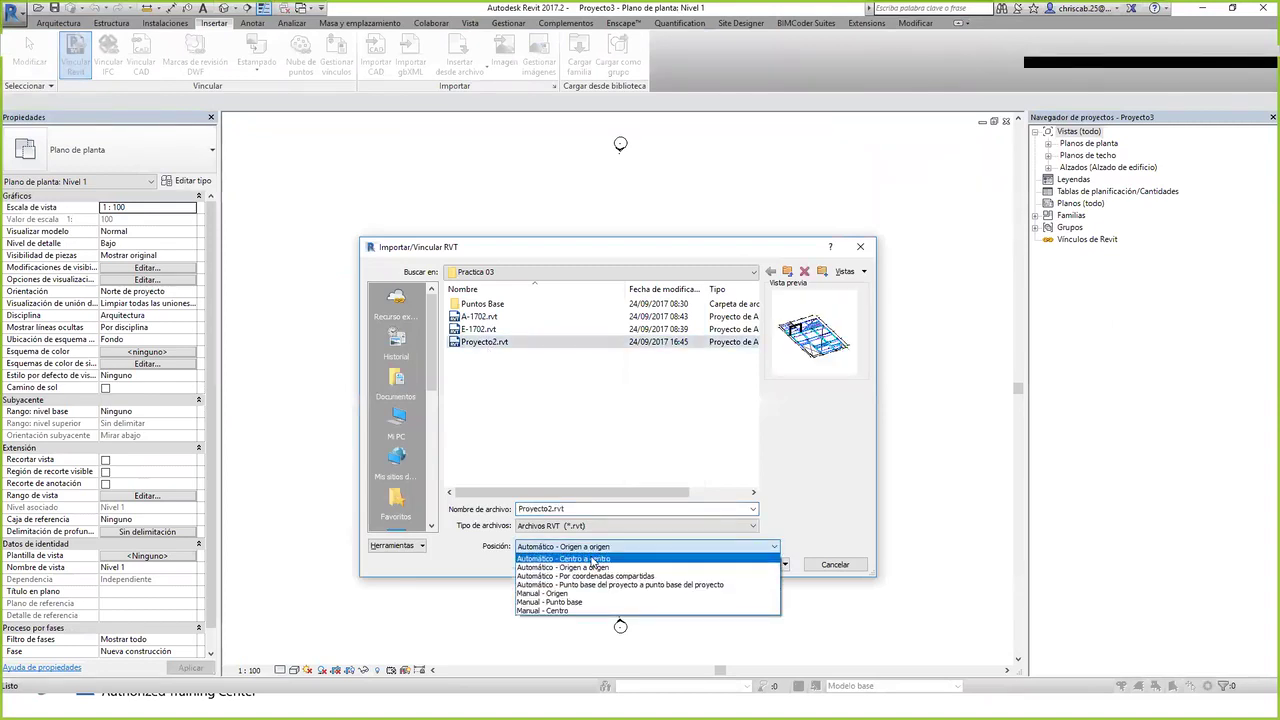
click(594, 557)
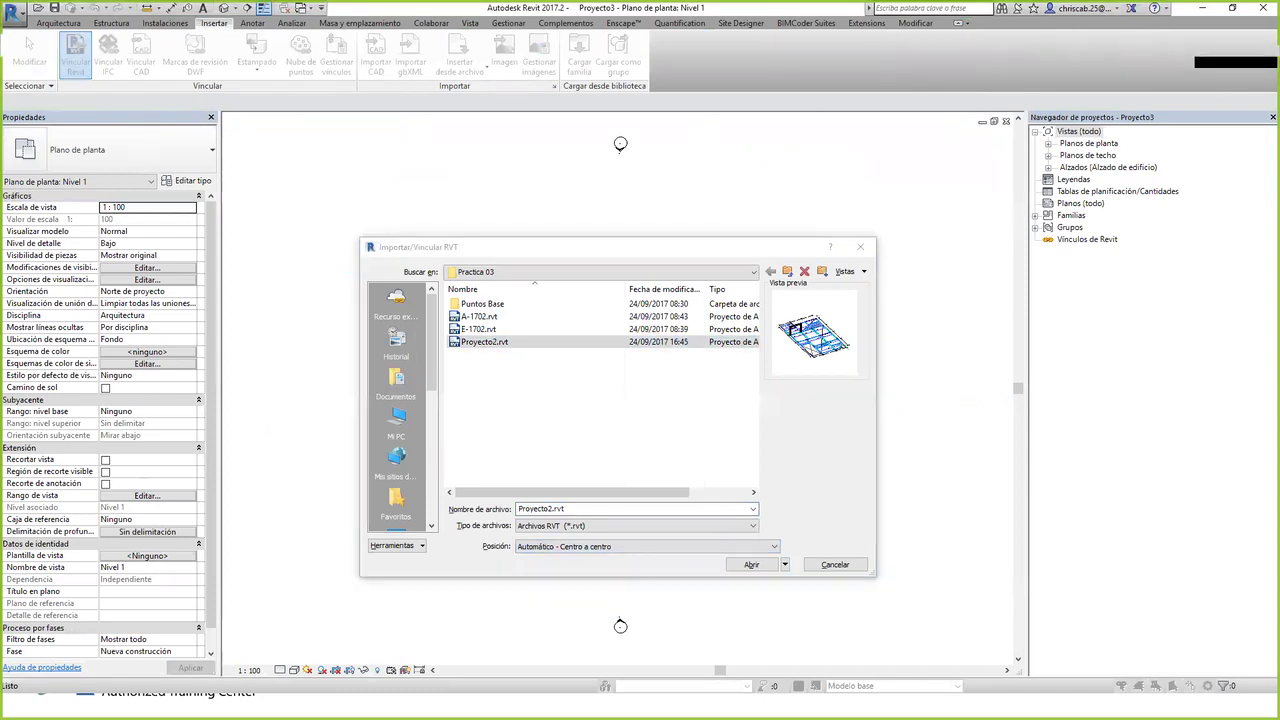
key(alt+Tab)
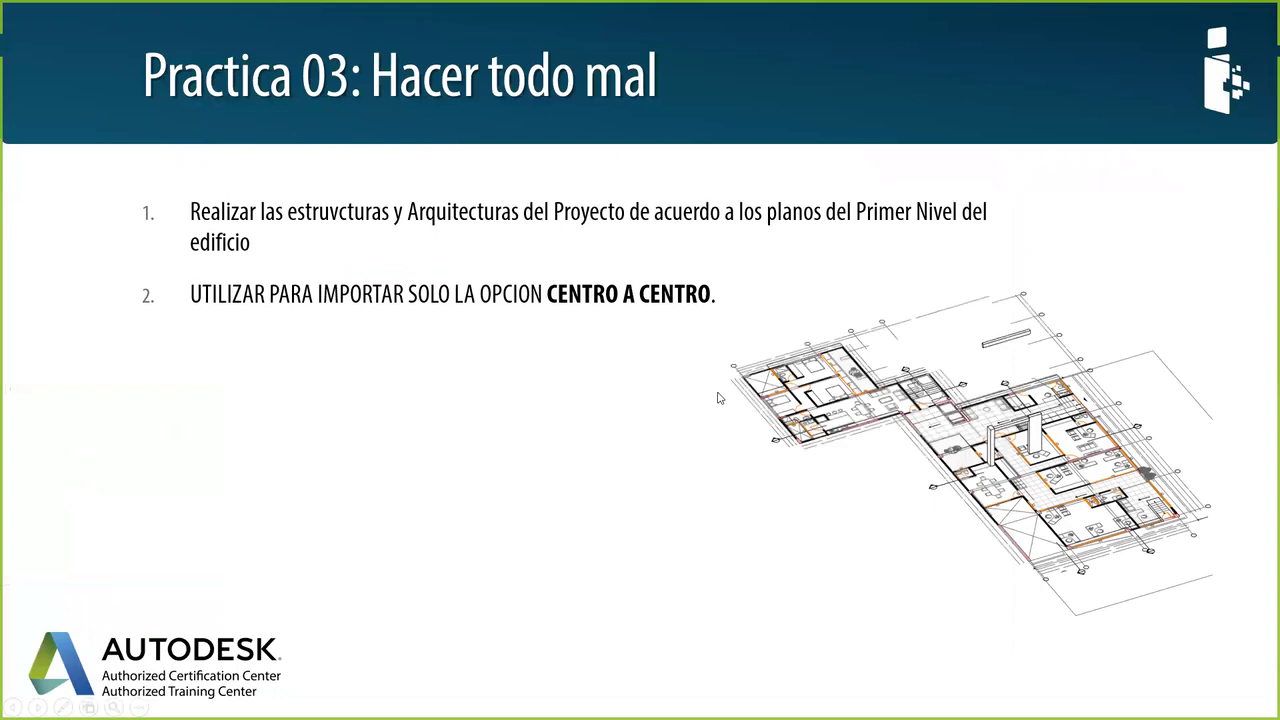
key(alt+Tab)
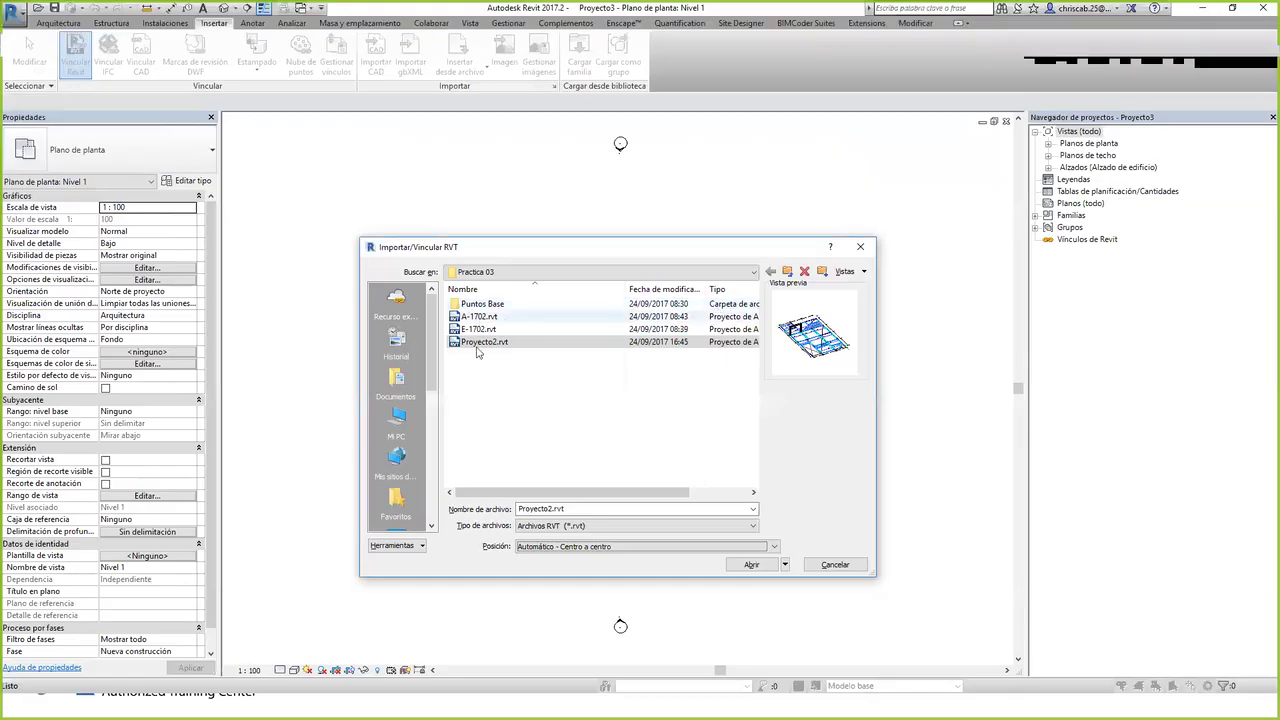
click(770, 566)
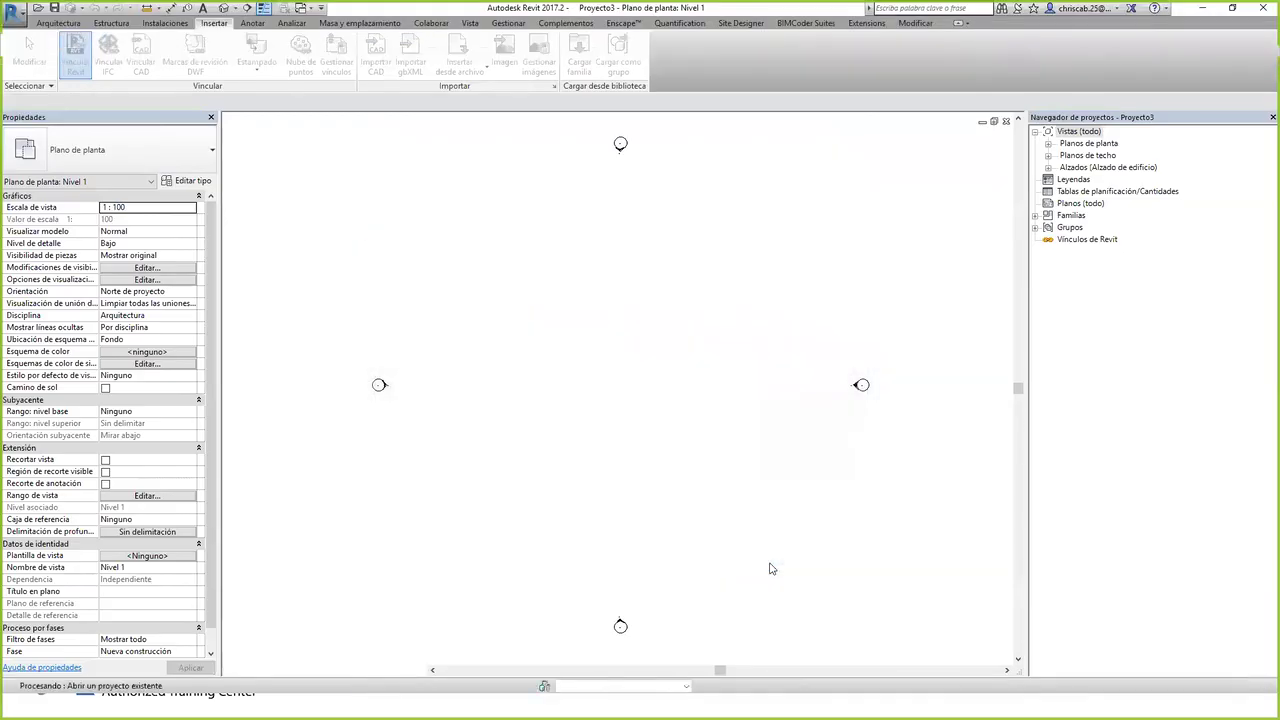
- Open the default 3D view, apply the shaded visual style, and inspect the linked concrete frame
scroll(588, 356, up, 3)
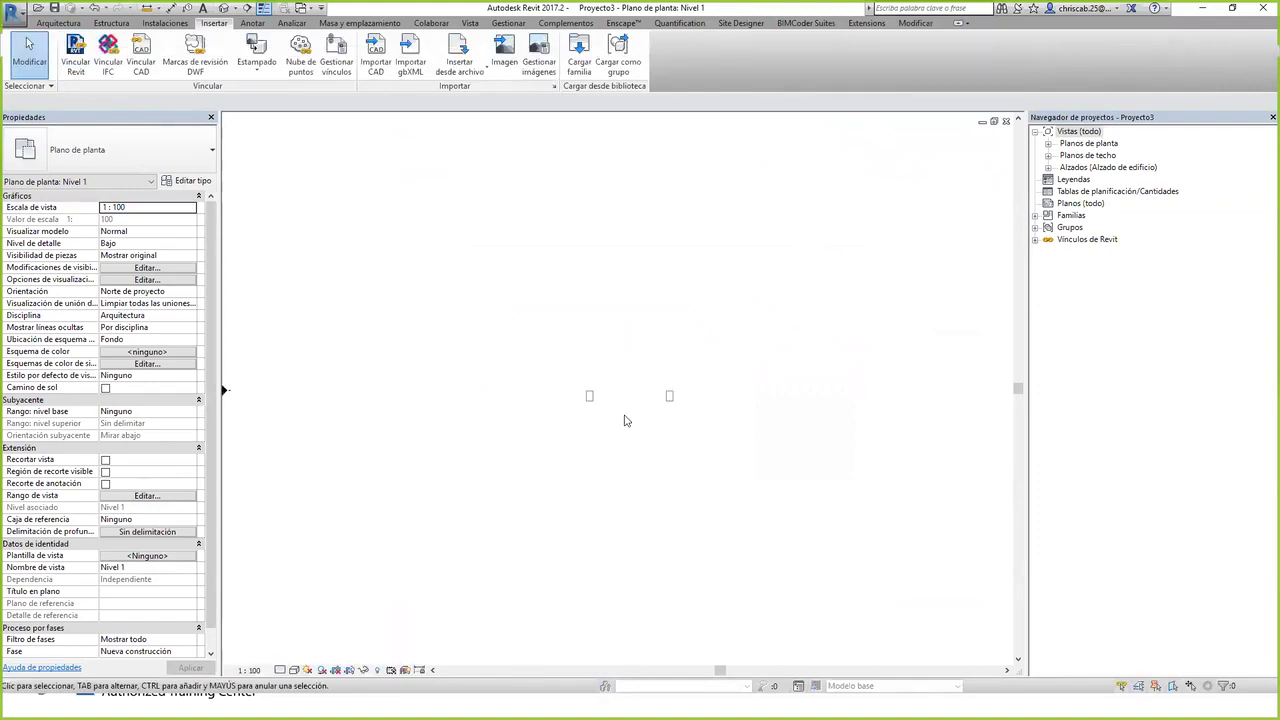
click(222, 10)
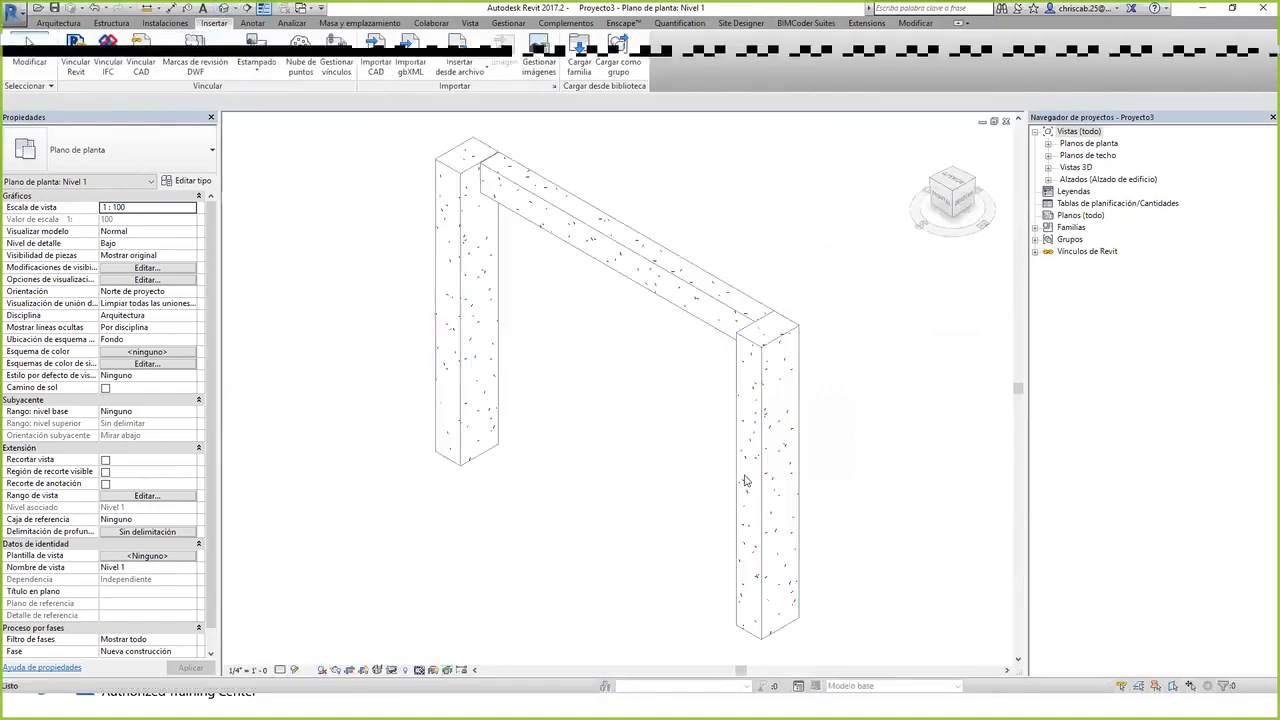
key(s)
key(d)
shift+middle_drag(686, 554, 883, 586)
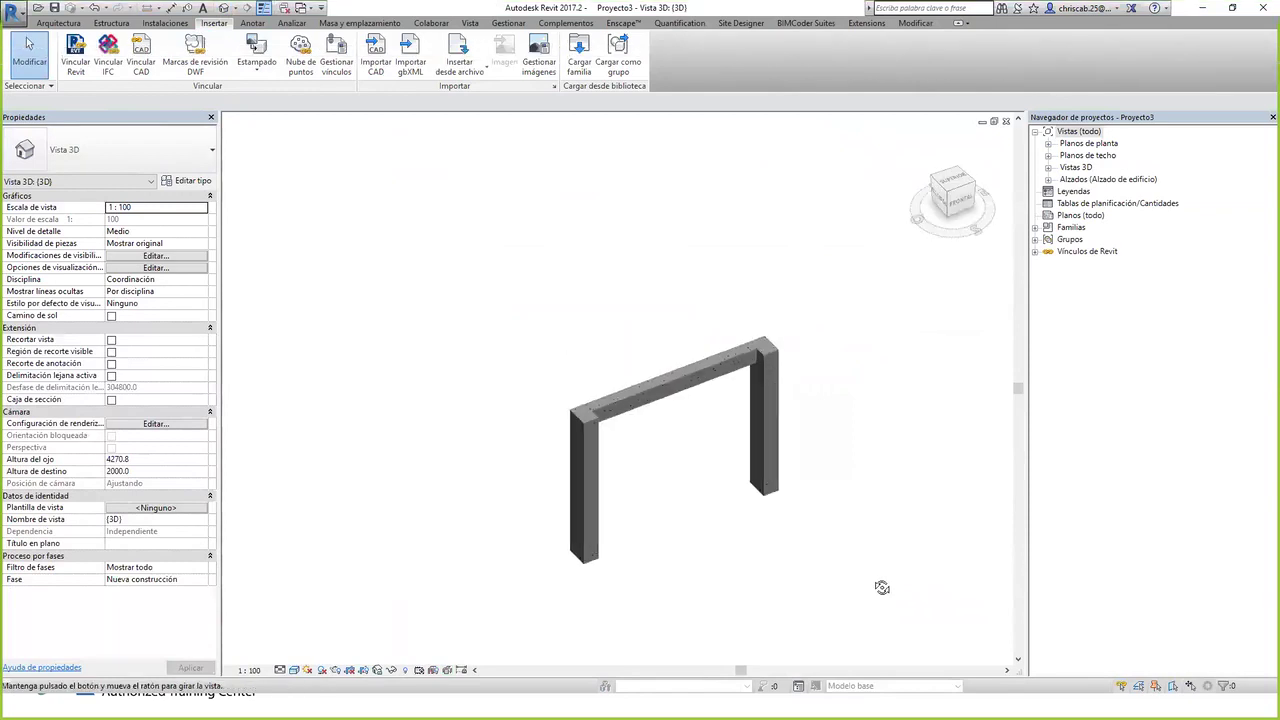
- Import ARQ INKAS NIVEL 1.dwg into the Nivel 1 floor plan with Automático - Centro a centro positioning
double_click(1088, 143)
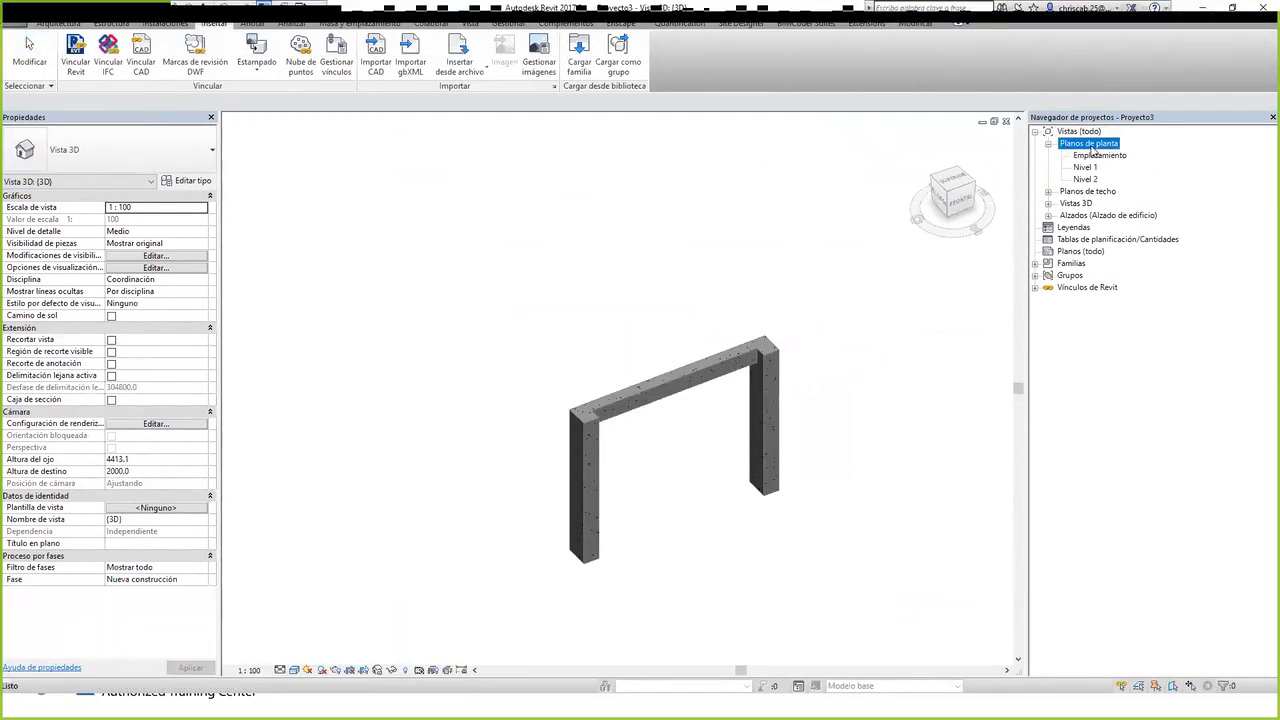
double_click(1085, 179)
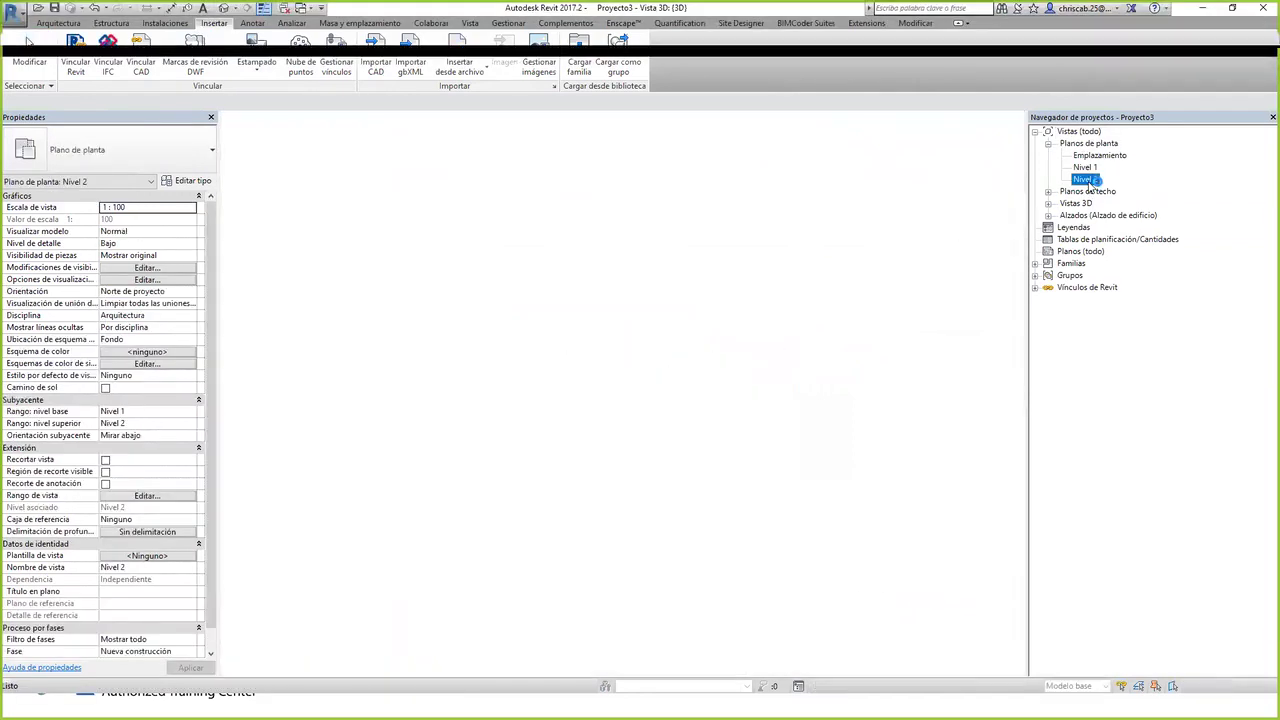
click(1086, 167)
double_click(1086, 167)
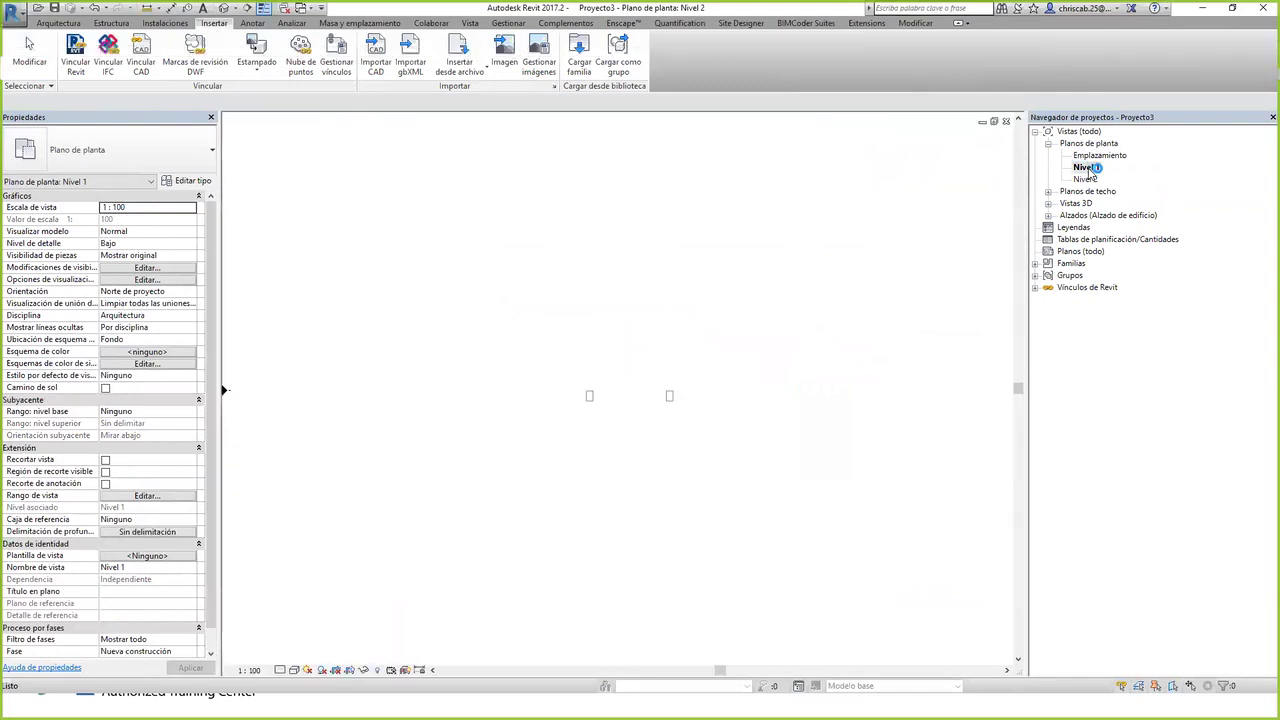
click(376, 58)
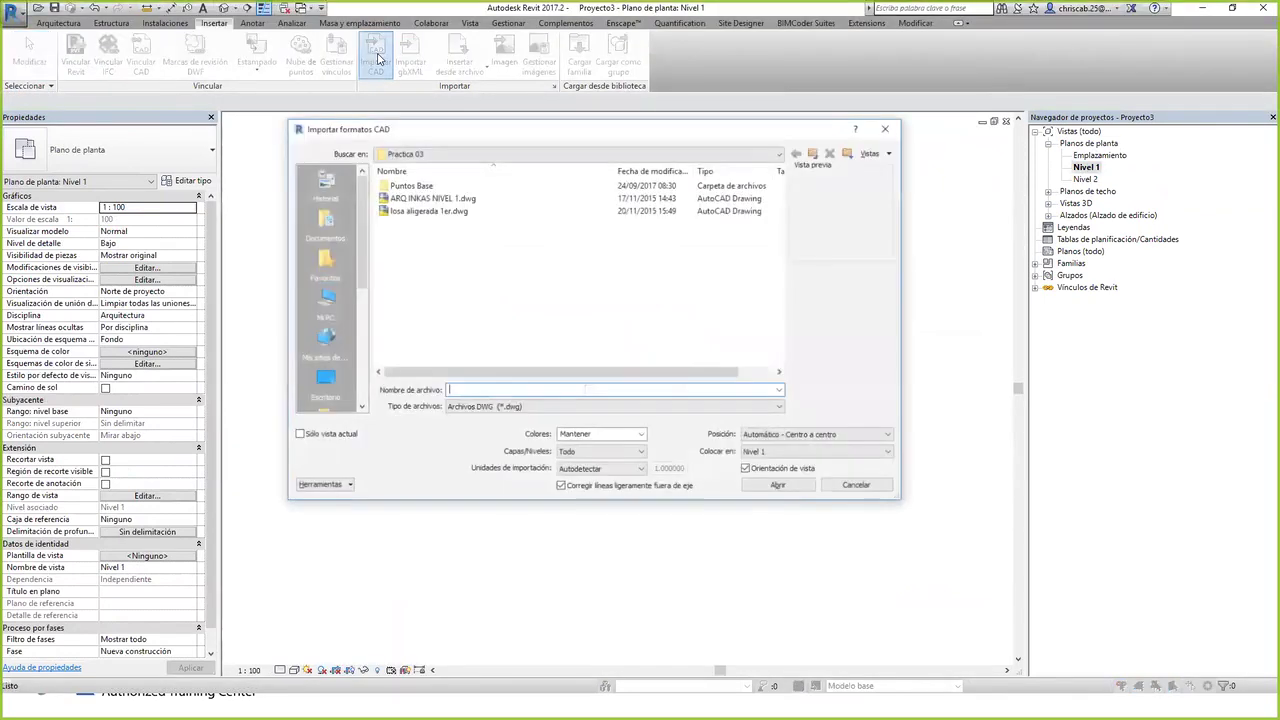
click(432, 197)
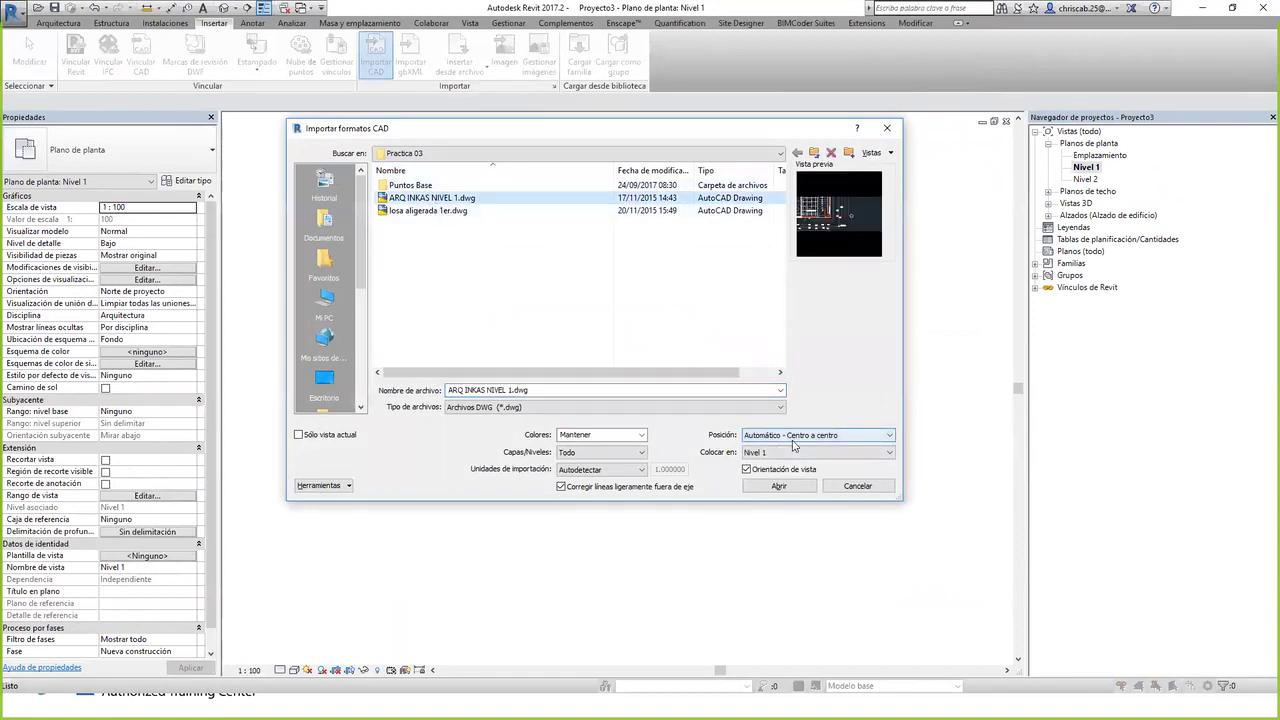
click(779, 486)
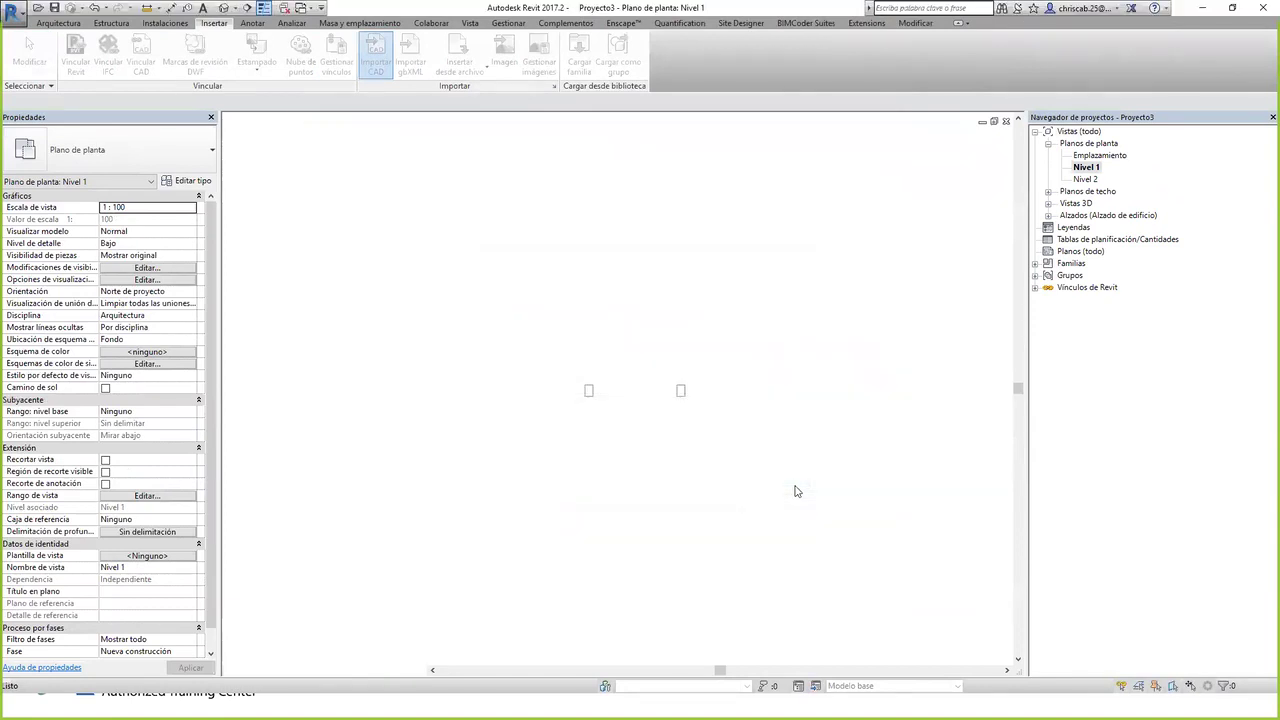
- Select the linked frame in the Nivel 1 plan and compare its column positions with the architectural drawing's columns
scroll(611, 411, up, 1)
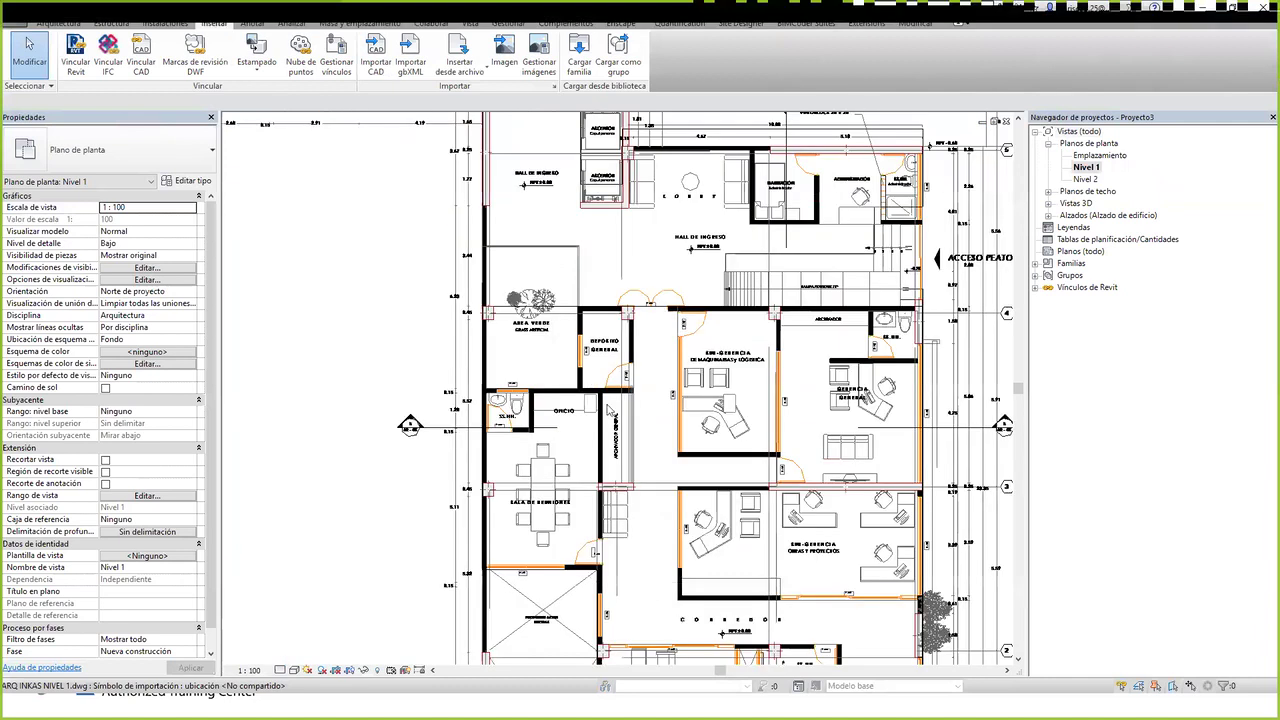
scroll(603, 426, up, 1)
scroll(606, 461, up, 1)
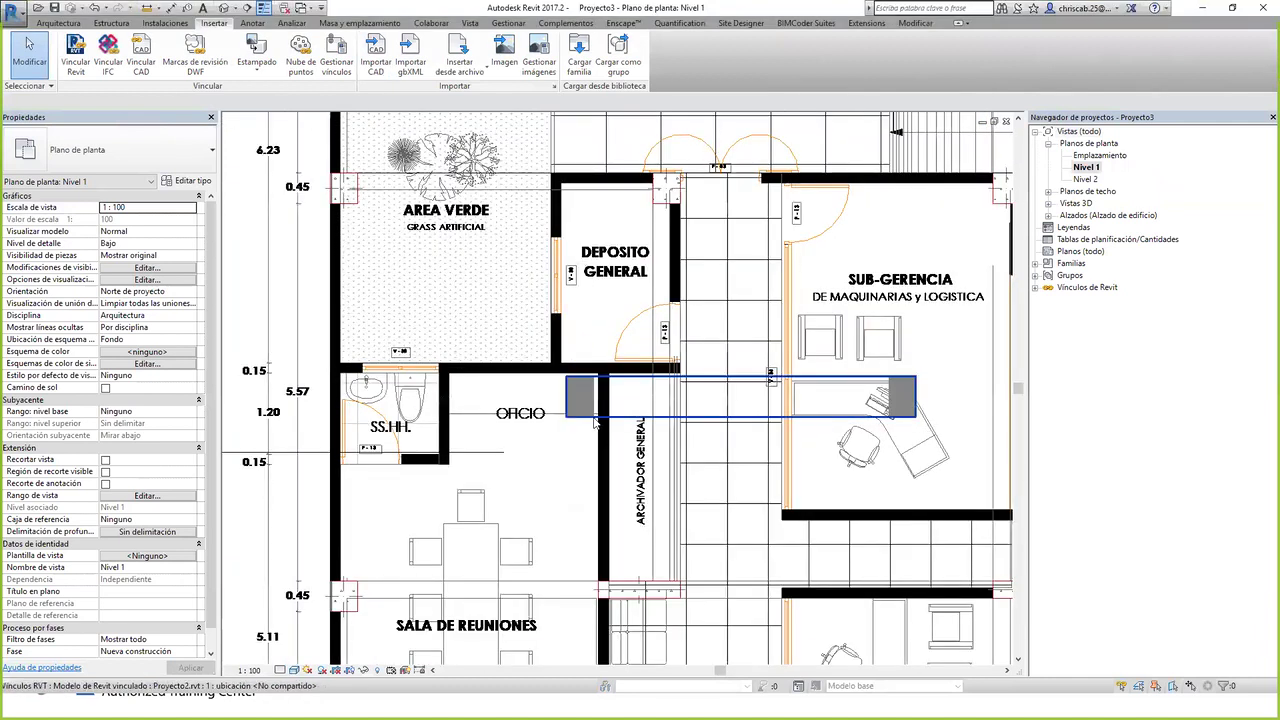
click(640, 379)
scroll(650, 392, down, 3)
middle_drag(480, 352, 653, 599)
middle_drag(407, 235, 355, 491)
scroll(491, 633, up, 1)
scroll(684, 470, down, 2)
middle_drag(684, 470, 463, 247)
scroll(536, 324, down, 1)
middle_drag(536, 324, 583, 316)
scroll(669, 449, up, 3)
middle_drag(814, 441, 843, 445)
scroll(669, 449, down, 1)
middle_drag(447, 429, 583, 431)
middle_drag(670, 475, 403, 455)
middle_drag(552, 445, 809, 458)
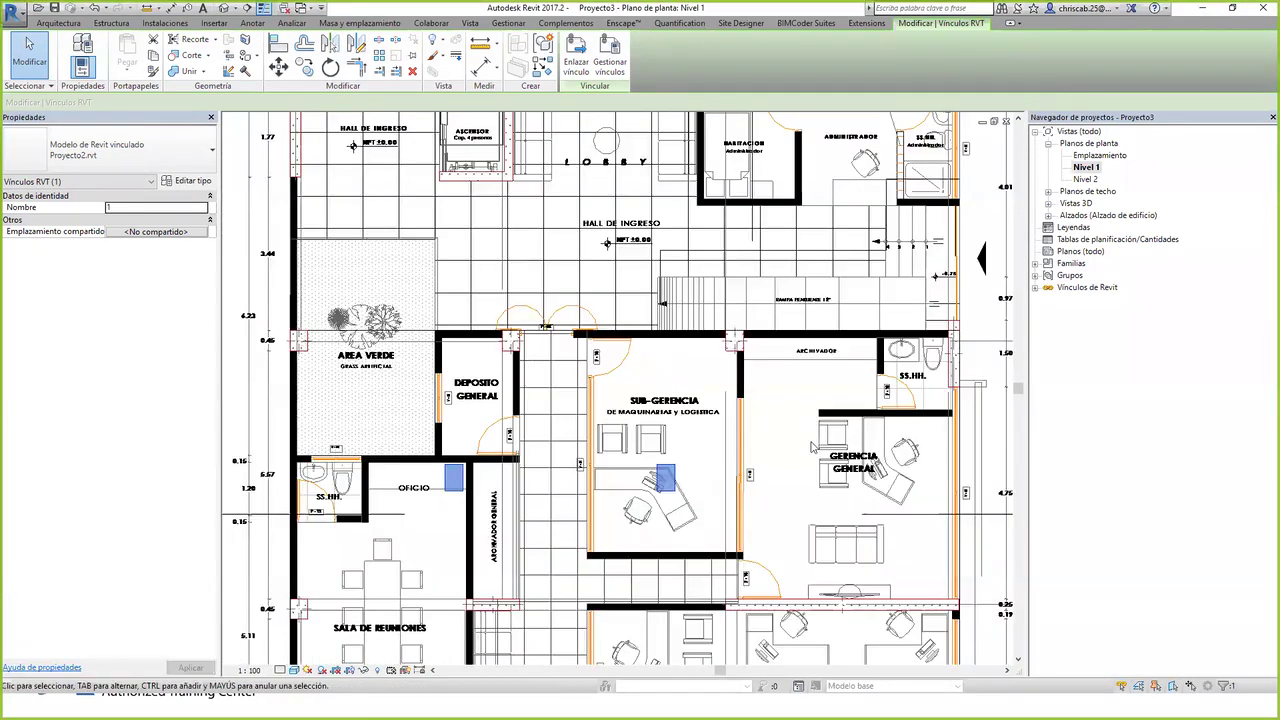
middle_drag(717, 469, 616, 488)
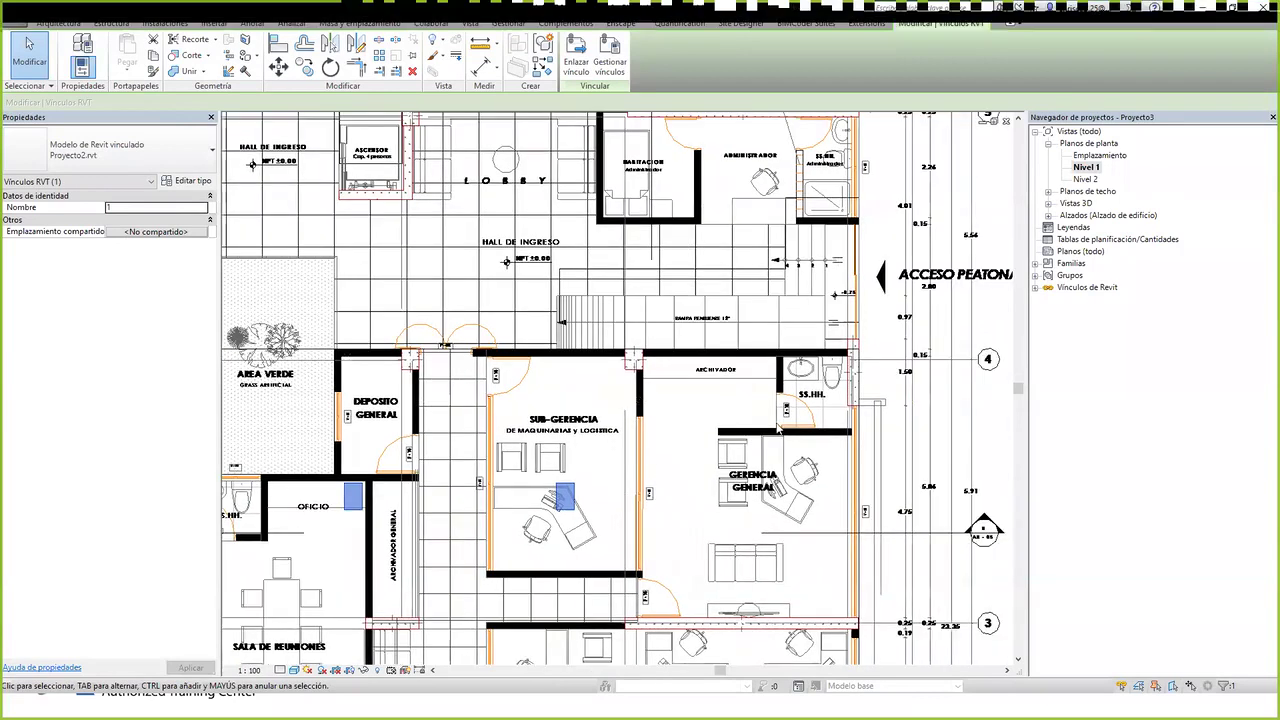
middle_drag(545, 423, 609, 419)
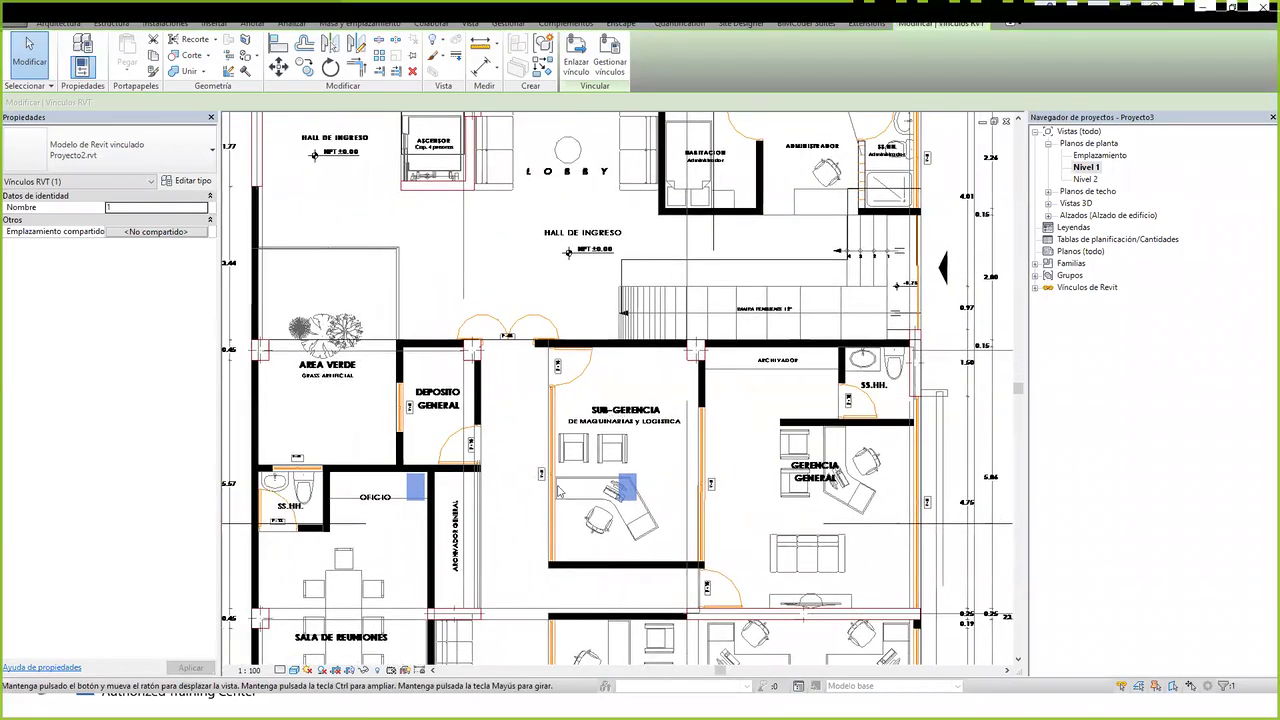
scroll(481, 494, up, 2)
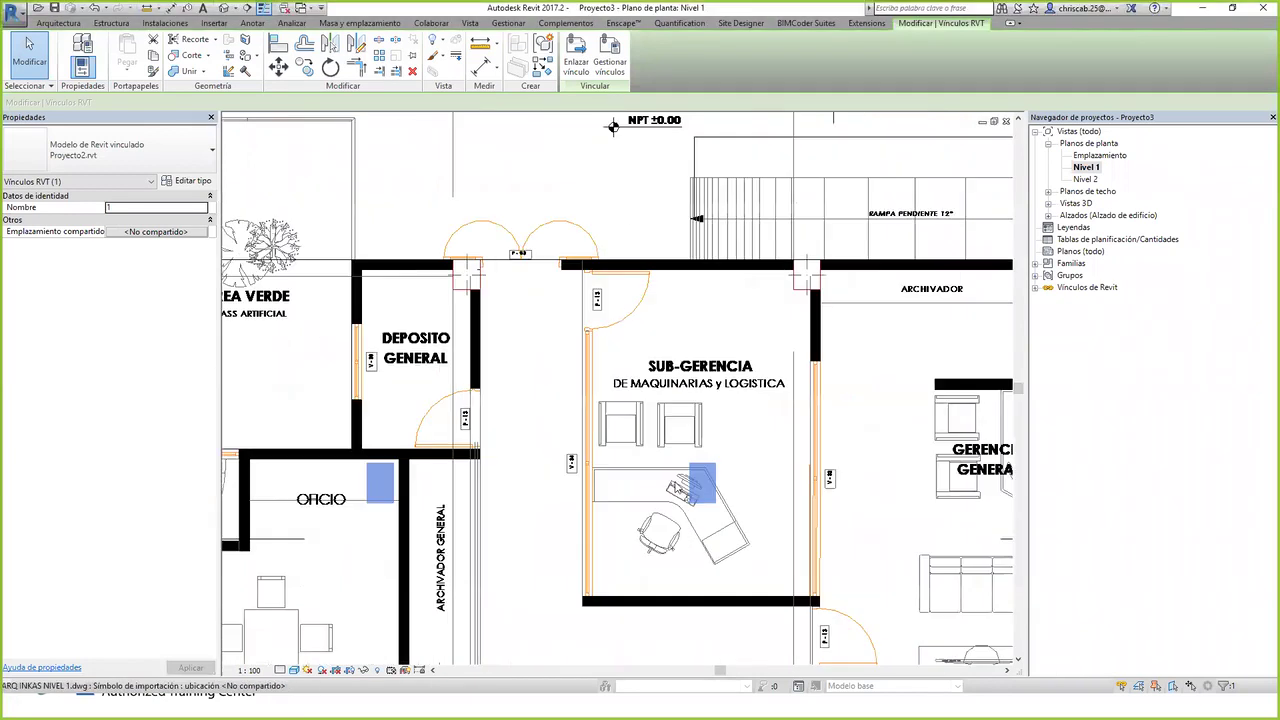
scroll(534, 427, up, 1)
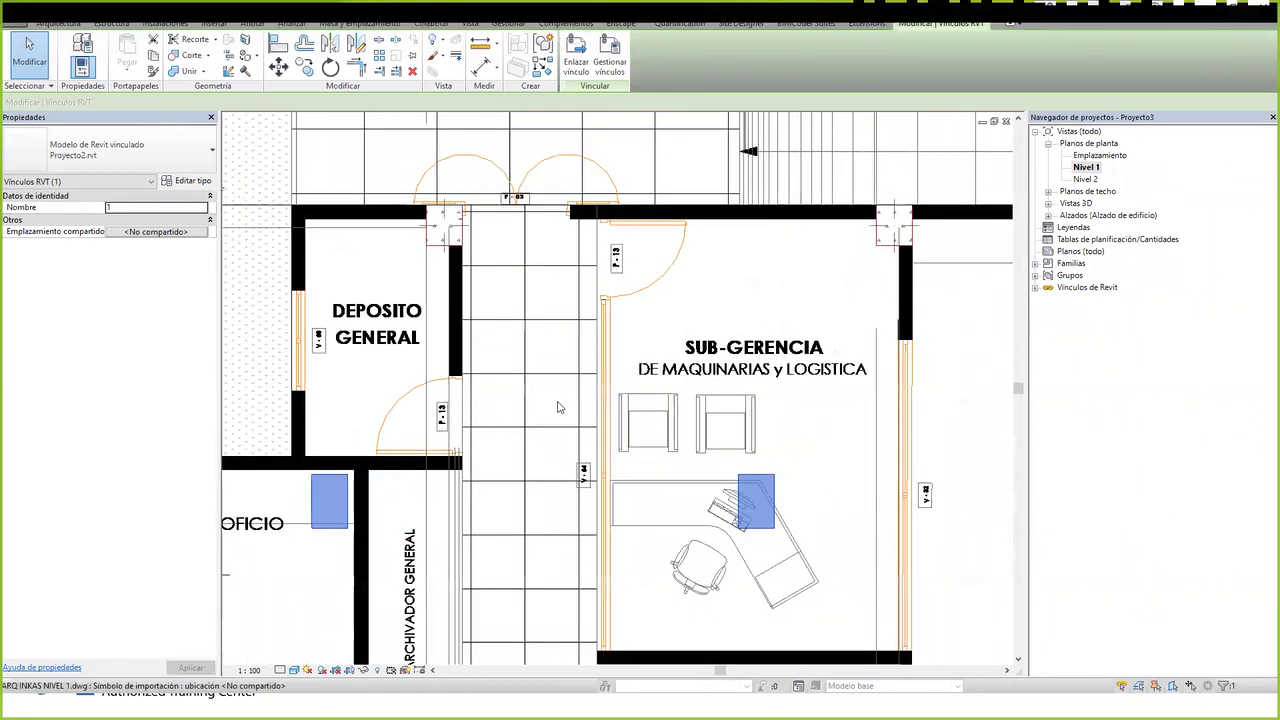
middle_drag(552, 411, 726, 421)
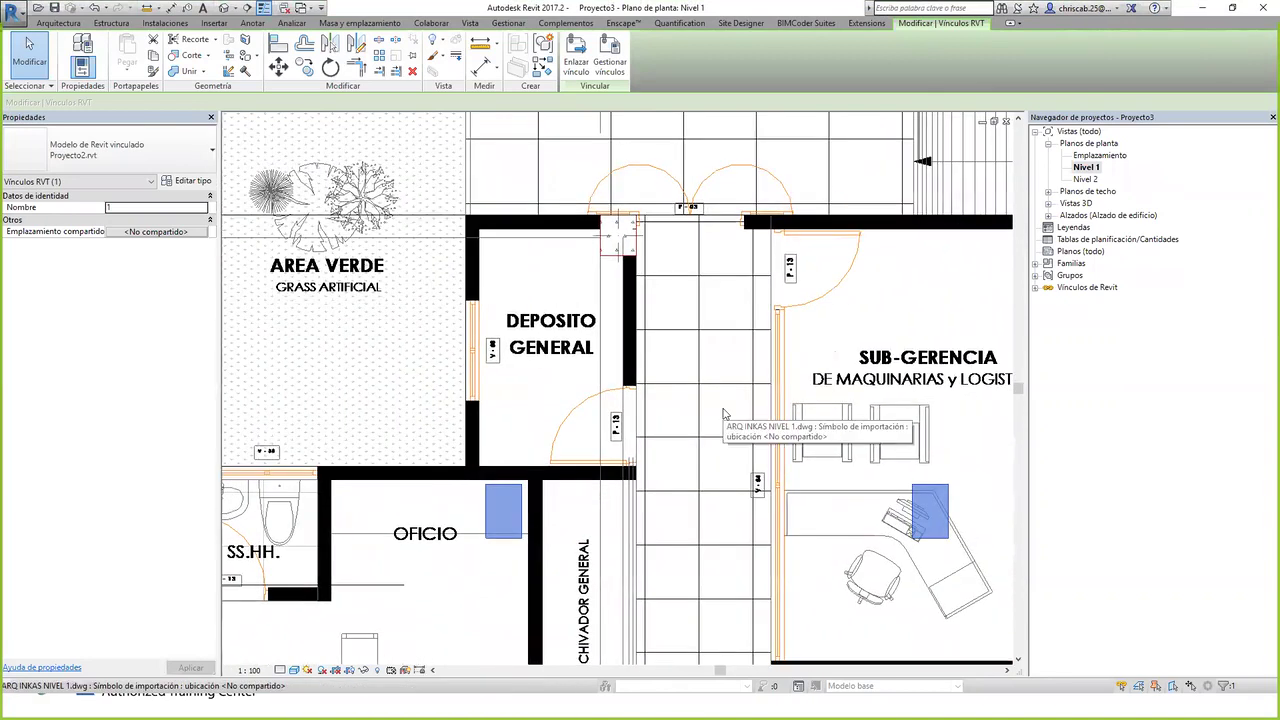
- Examine the linked frame against the imported architectural plan in the 3D view, and switch to the Practica 03 slide
click(224, 8)
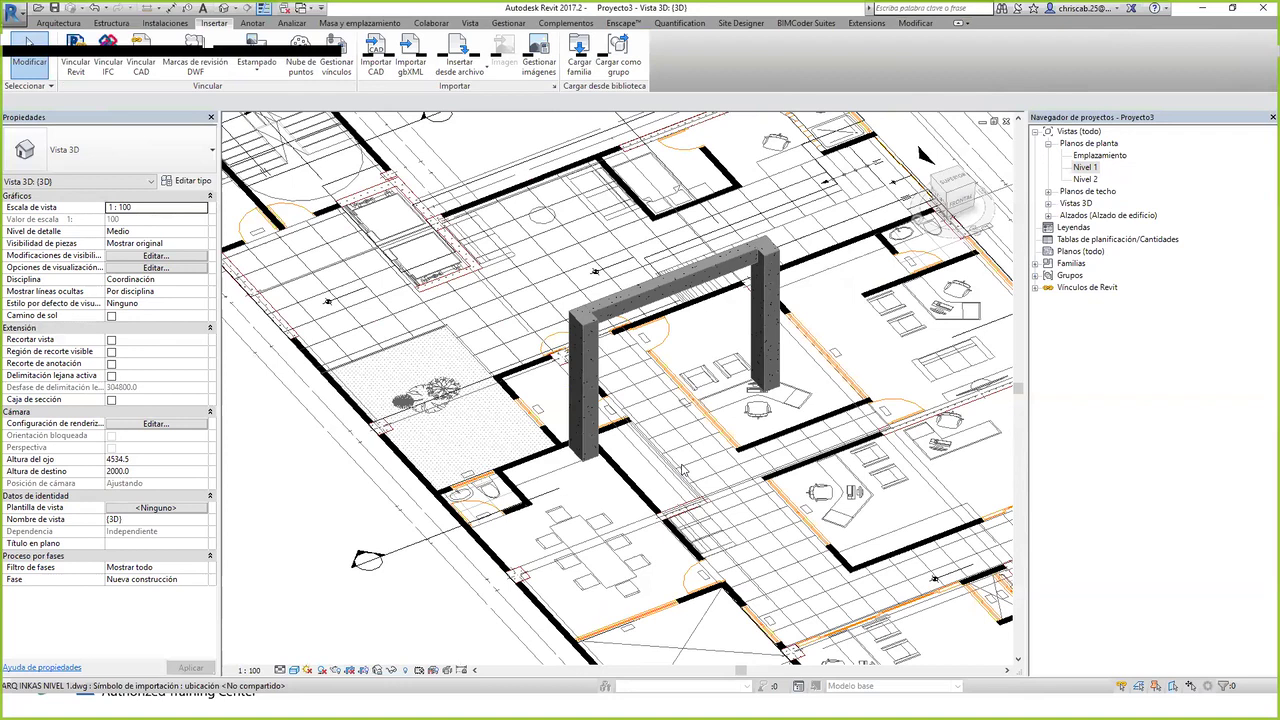
scroll(682, 480, down, 1)
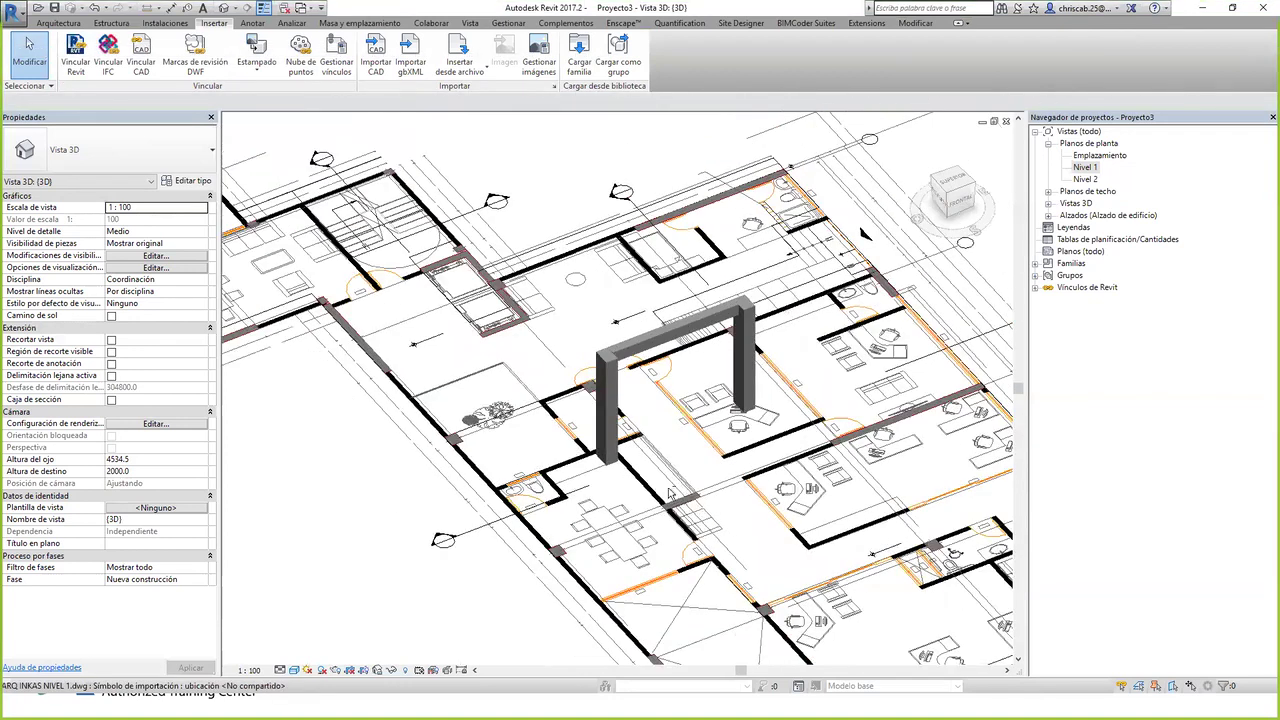
scroll(680, 530, down, 3)
scroll(724, 469, up, 3)
shift+middle_drag(724, 469, 526, 443)
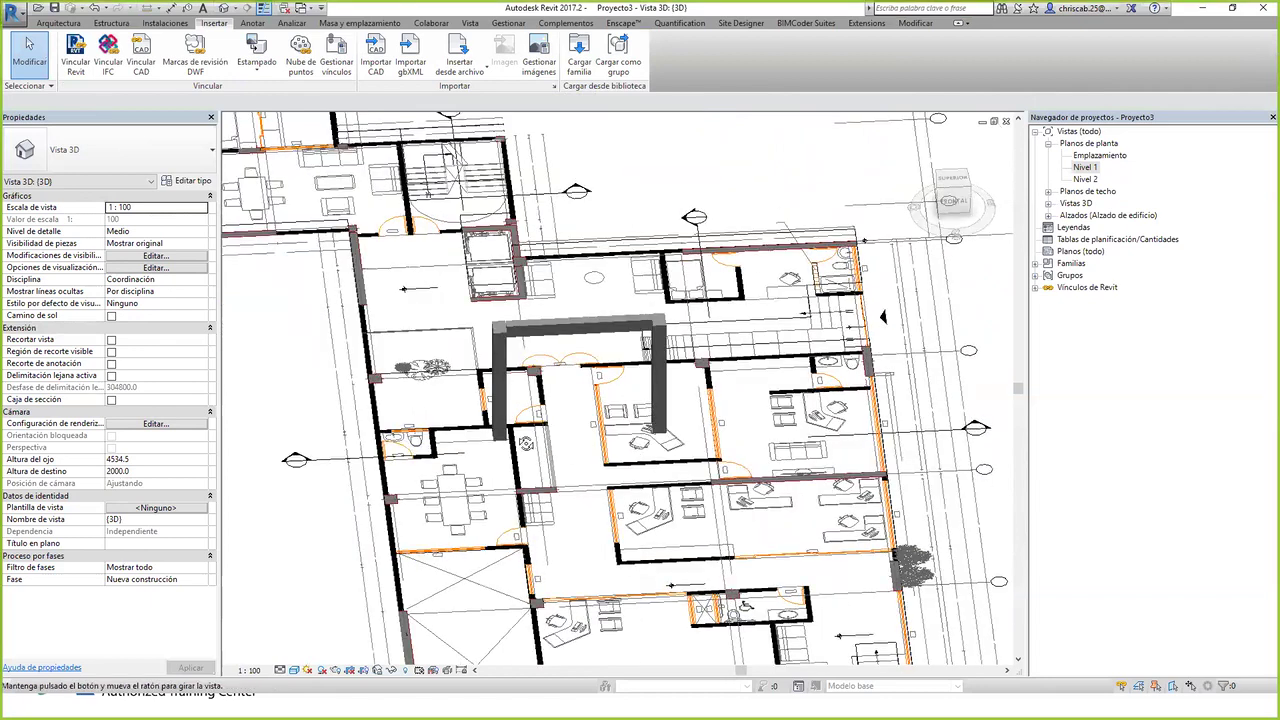
scroll(569, 447, up, 2)
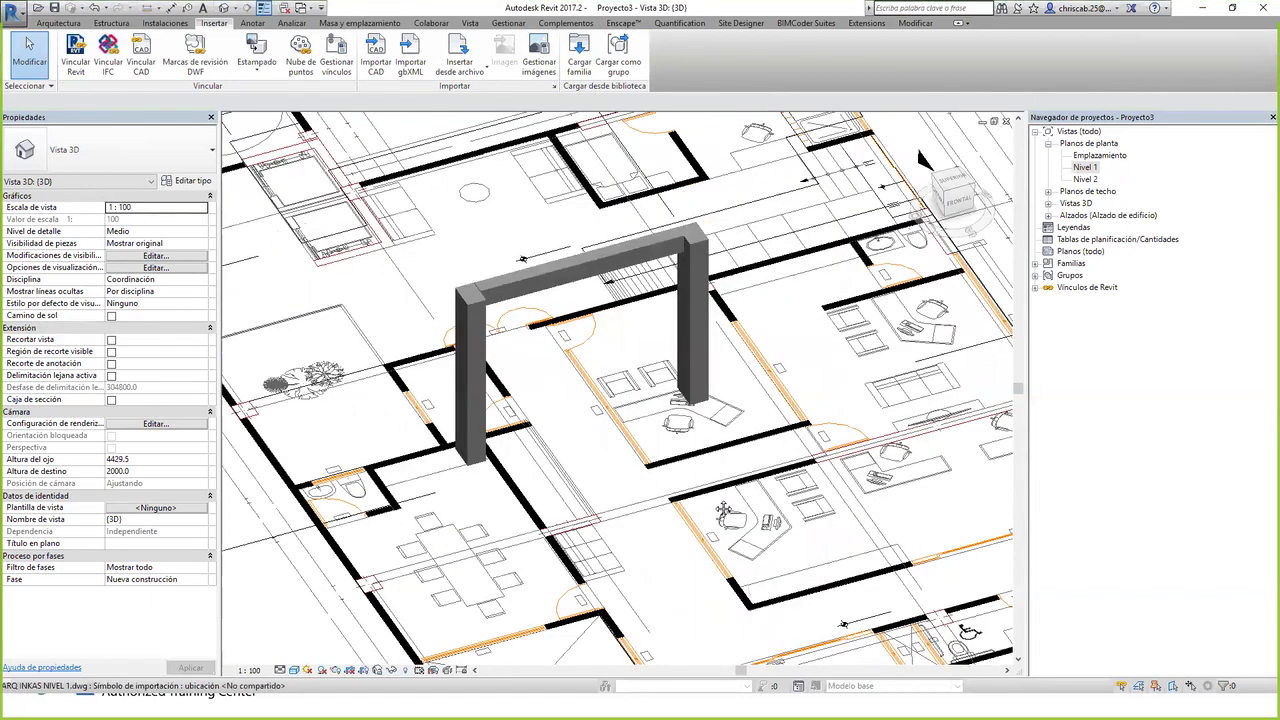
shift+middle_drag(723, 510, 735, 505)
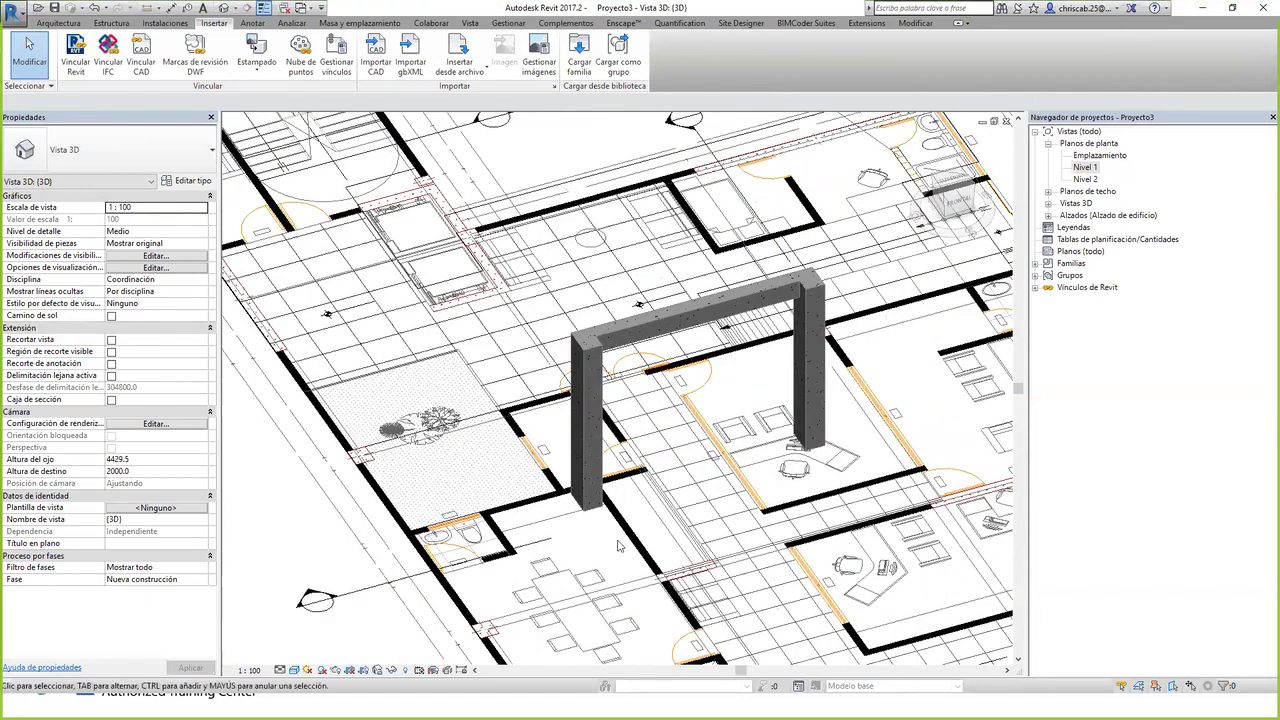
middle_drag(675, 486, 680, 483)
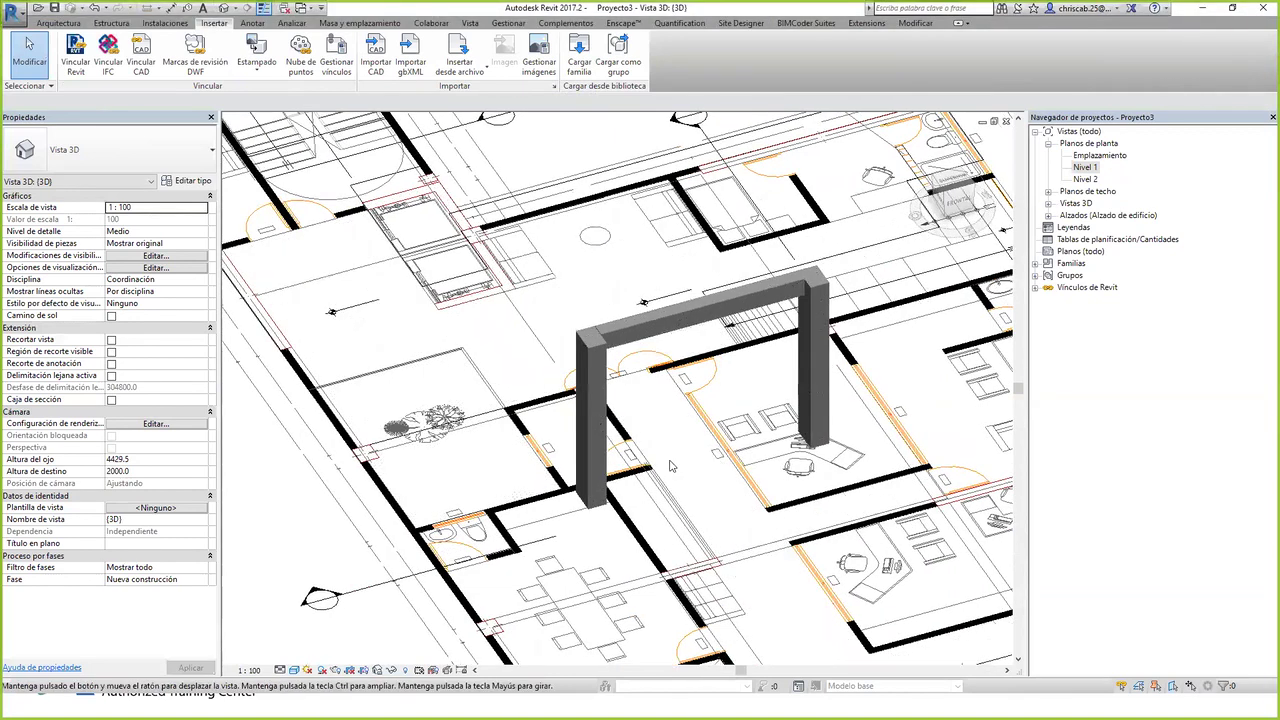
scroll(672, 465, down, 2)
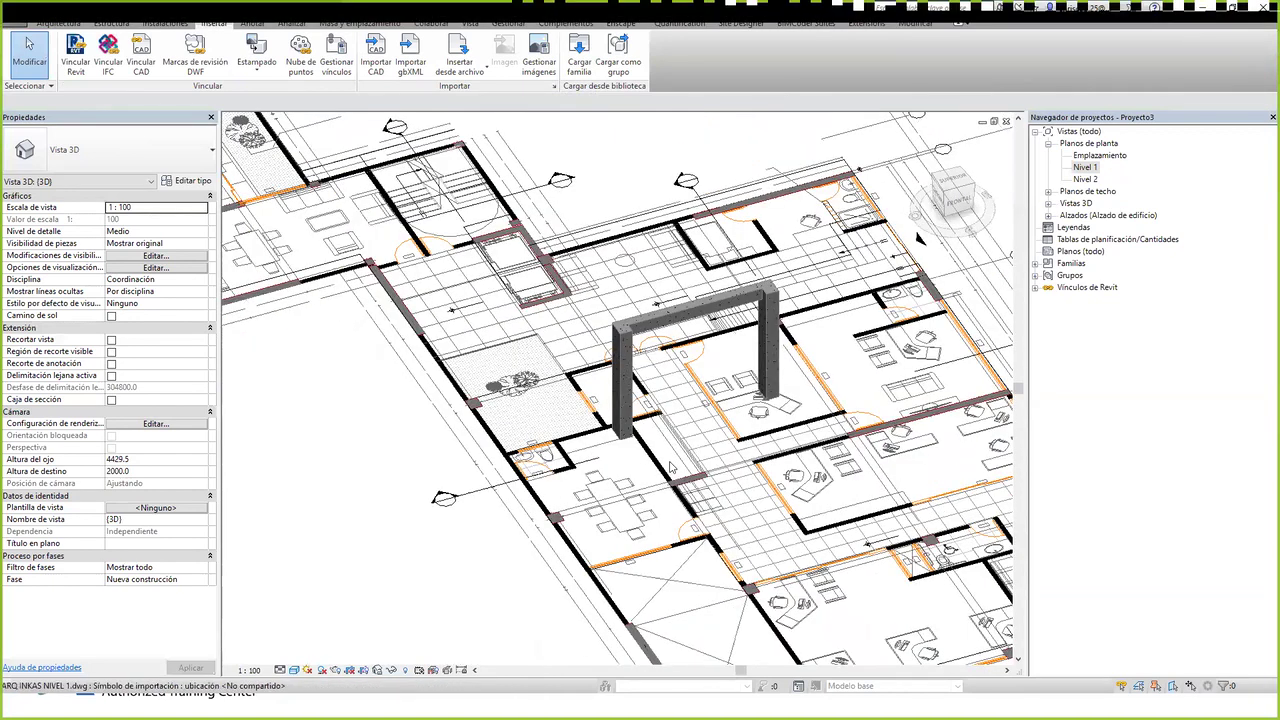
key(alt+Tab)
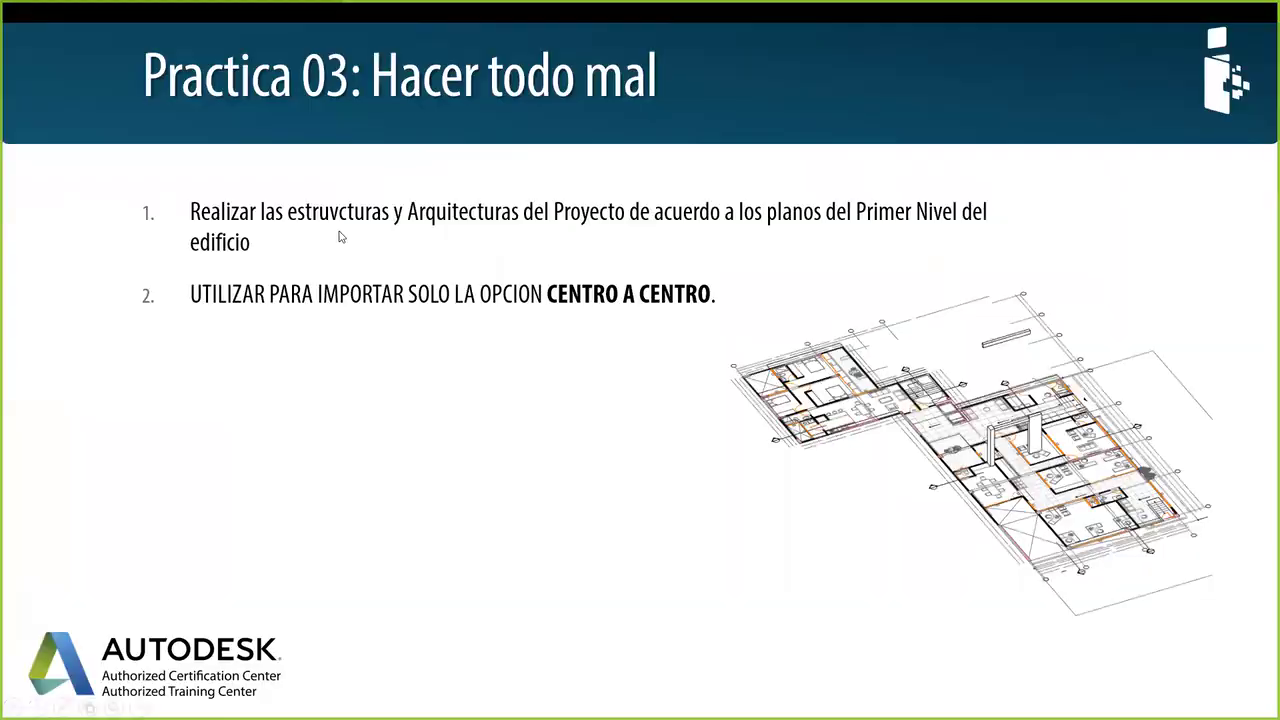
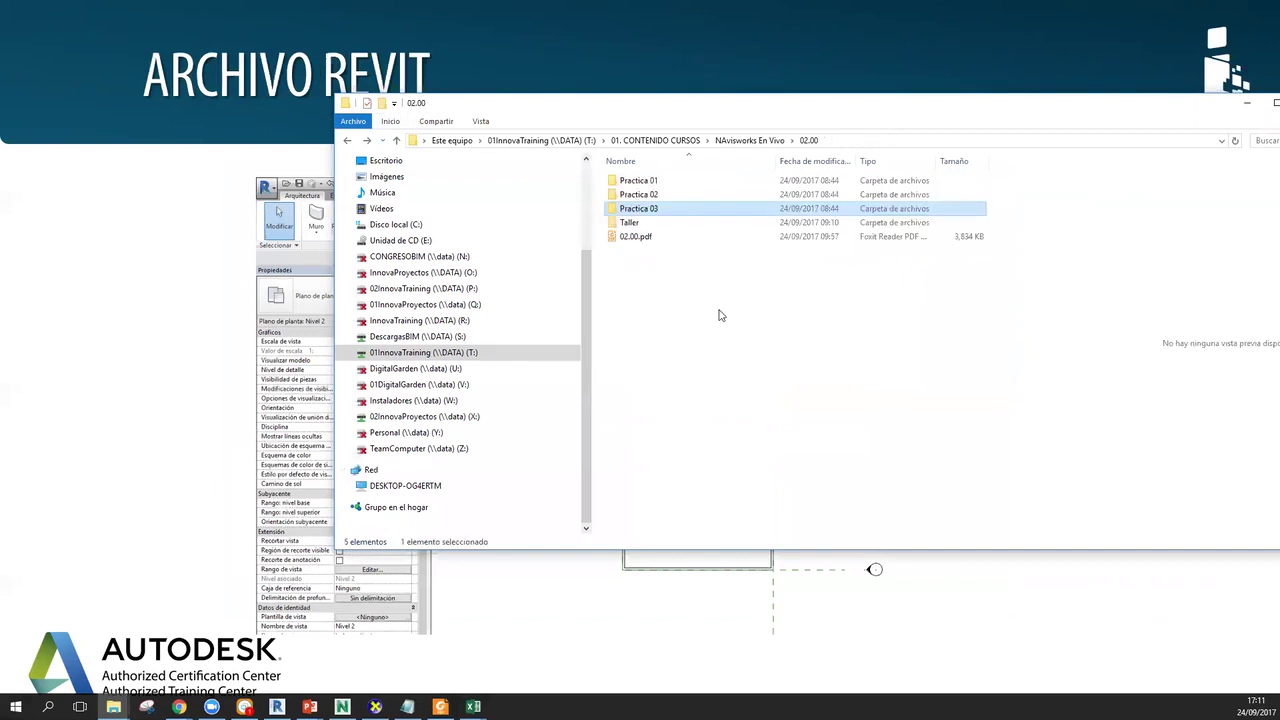
- Open the Proyecto 1701 folder inside the Taller folder in File Explorer
double_click(632, 223)
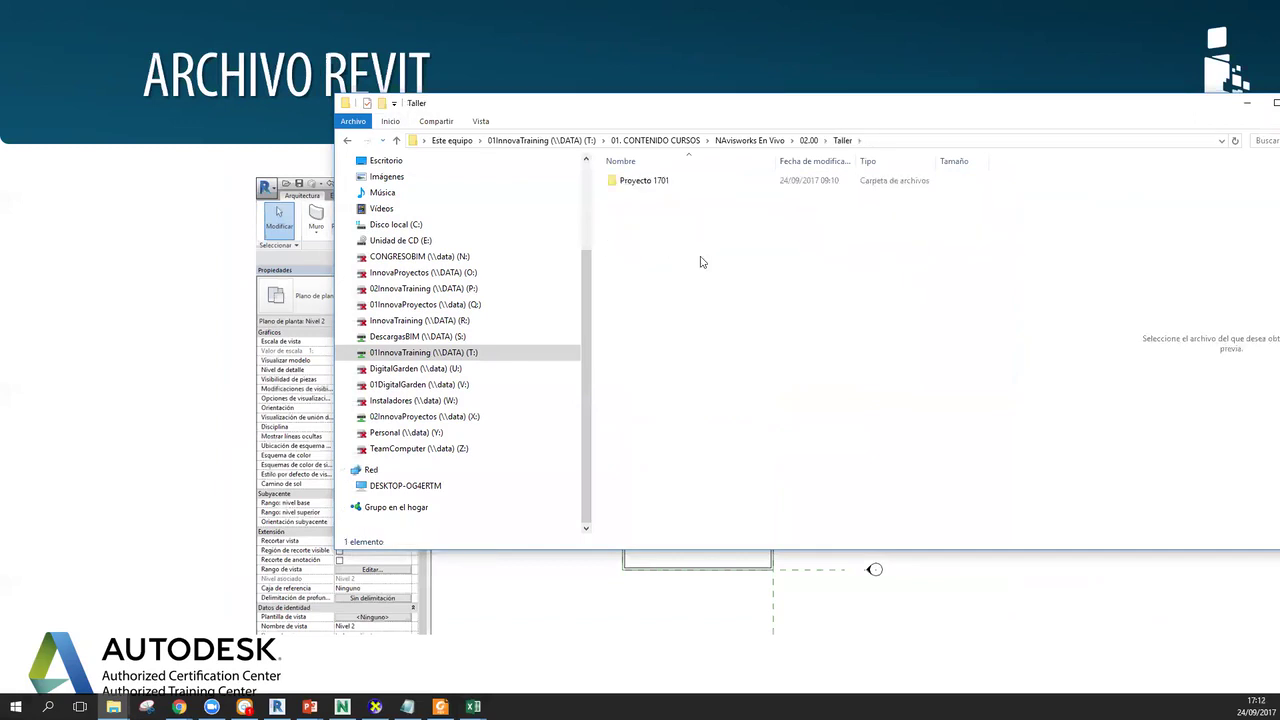
double_click(658, 183)
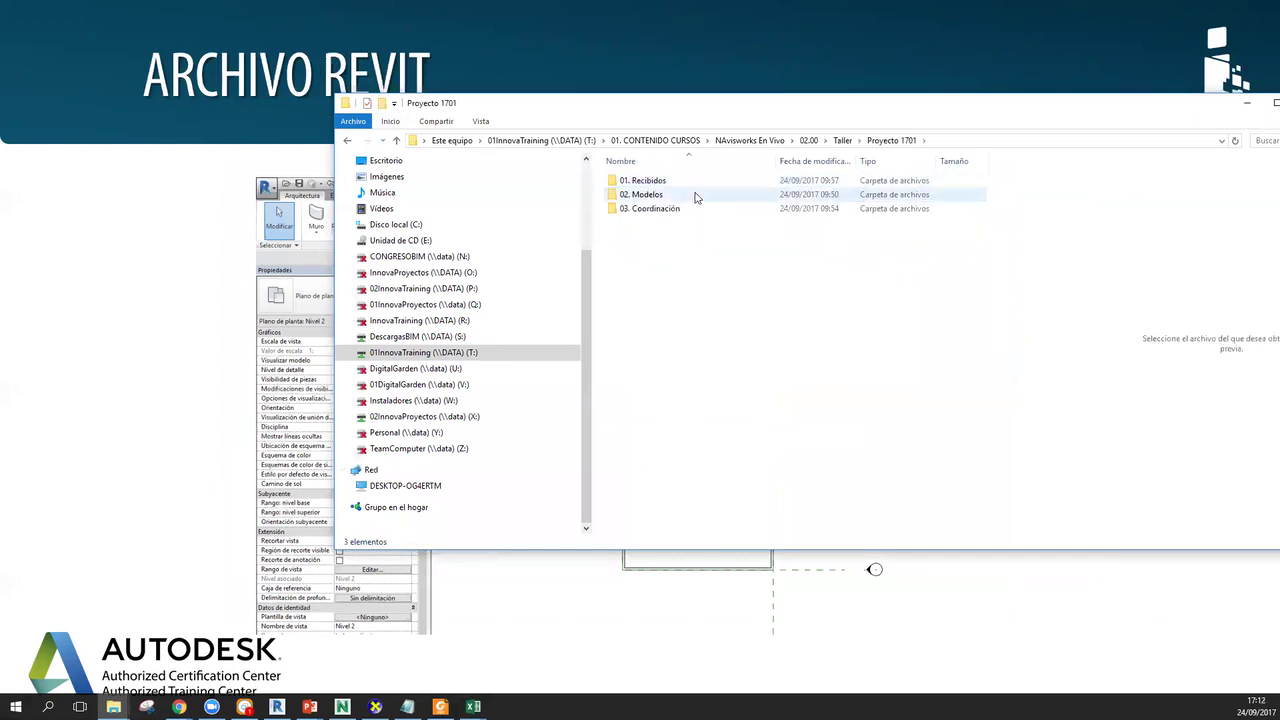
- Review the contents of the 01. Recibidos, 02. Modelos and 03. Coordinación folders of Proyecto 1701
key(alt+Left)
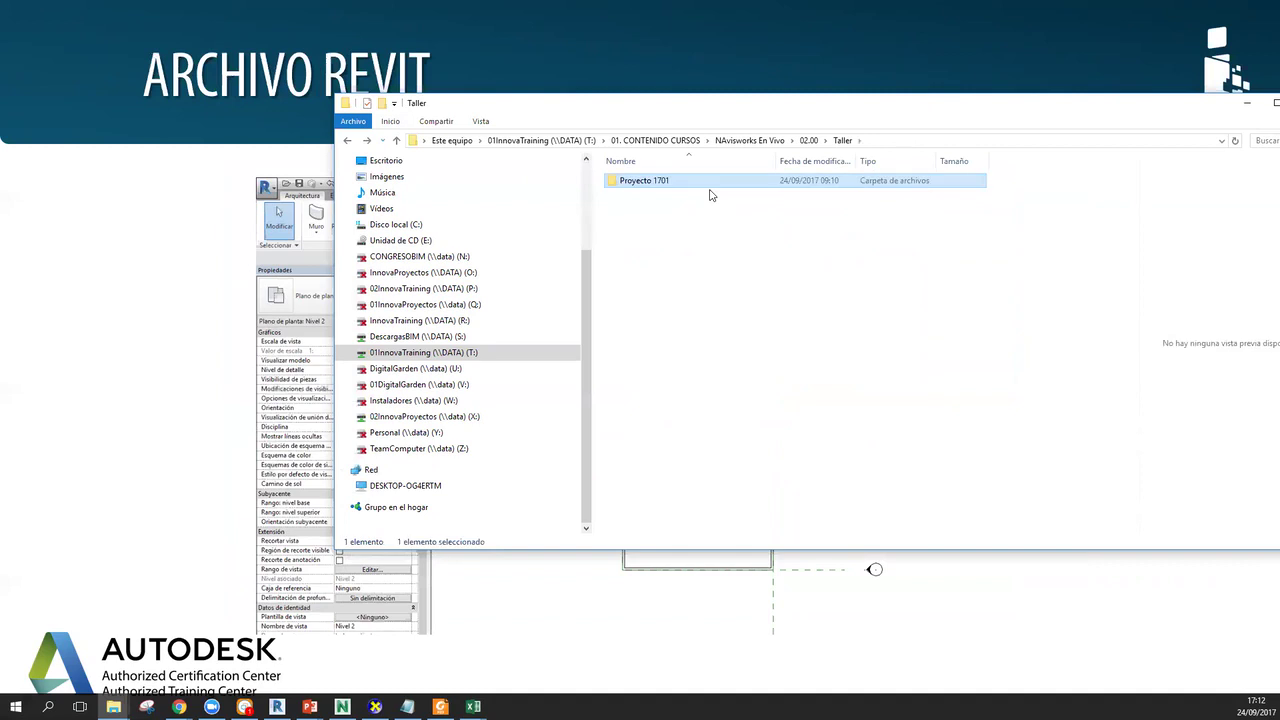
double_click(708, 186)
double_click(670, 183)
click(673, 196)
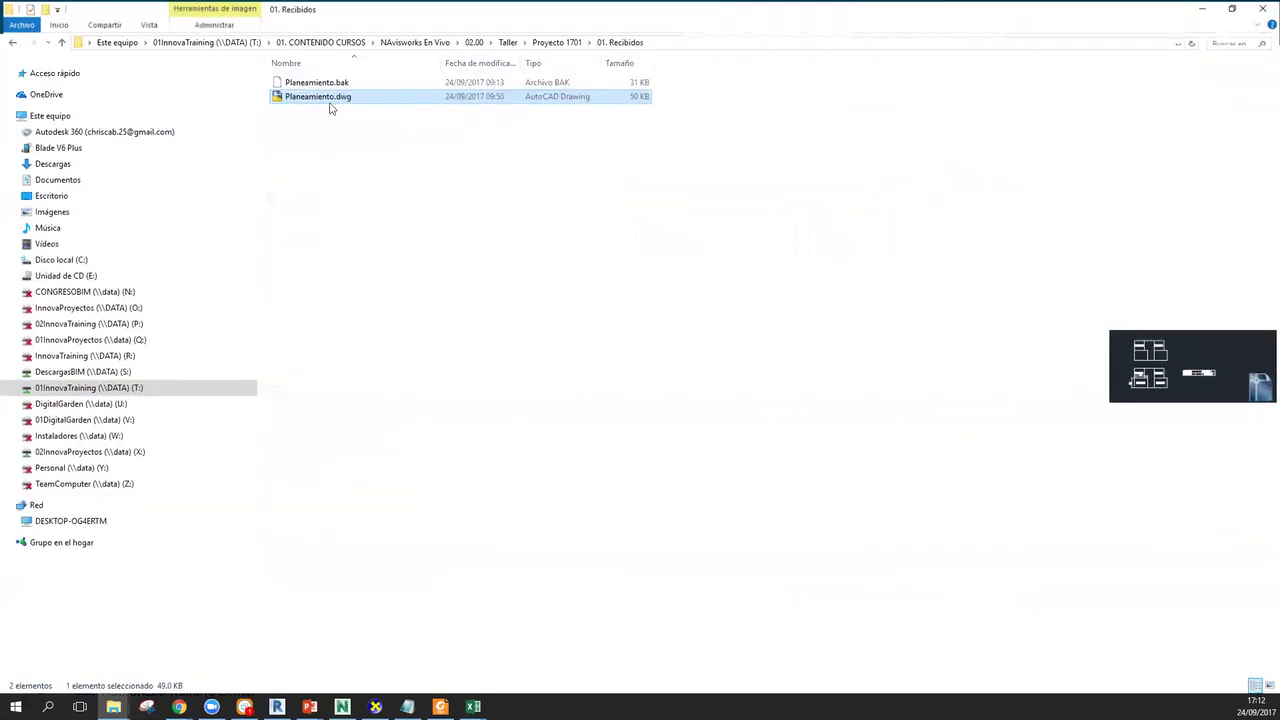
key(BackSpace)
double_click(330, 95)
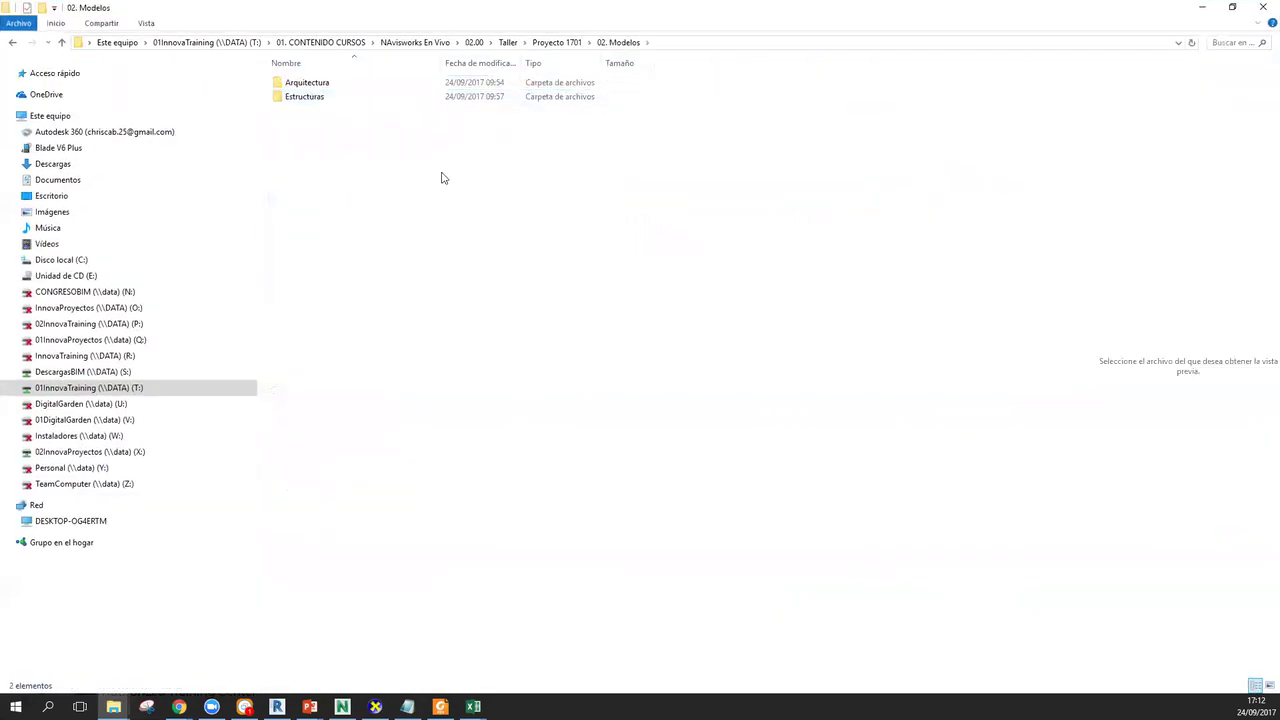
double_click(310, 84)
key(BackSpace)
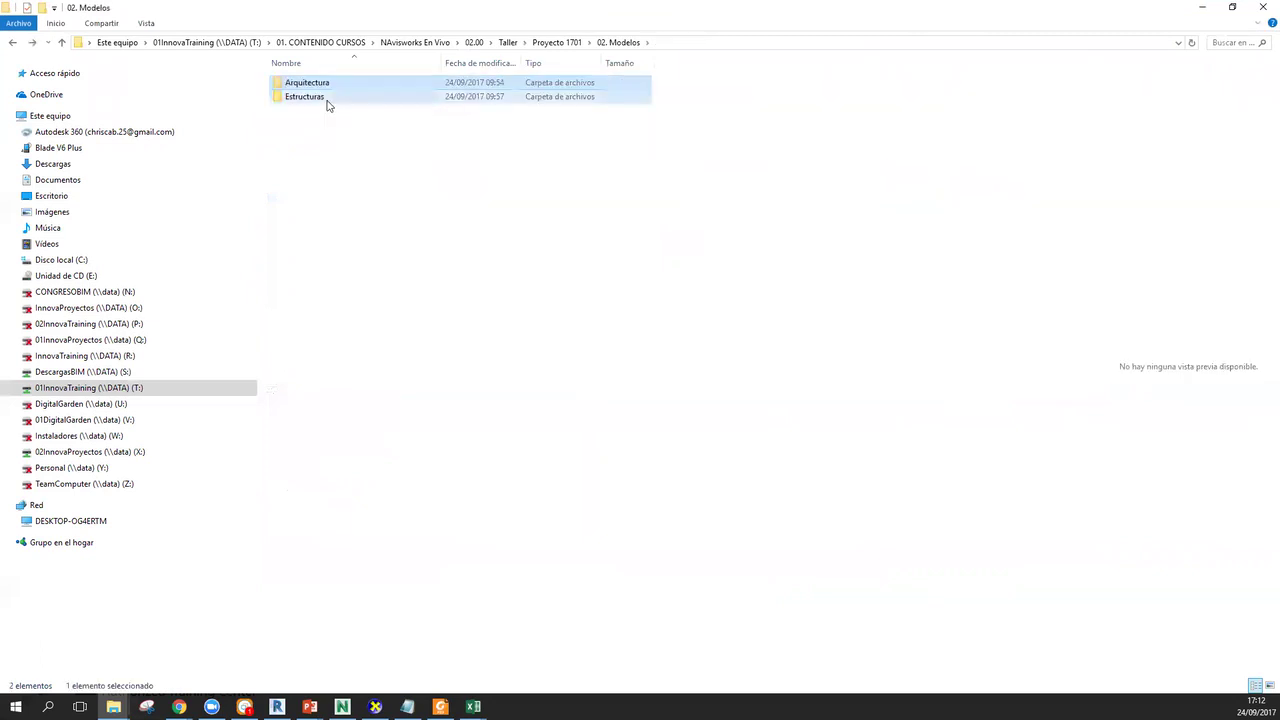
double_click(315, 97)
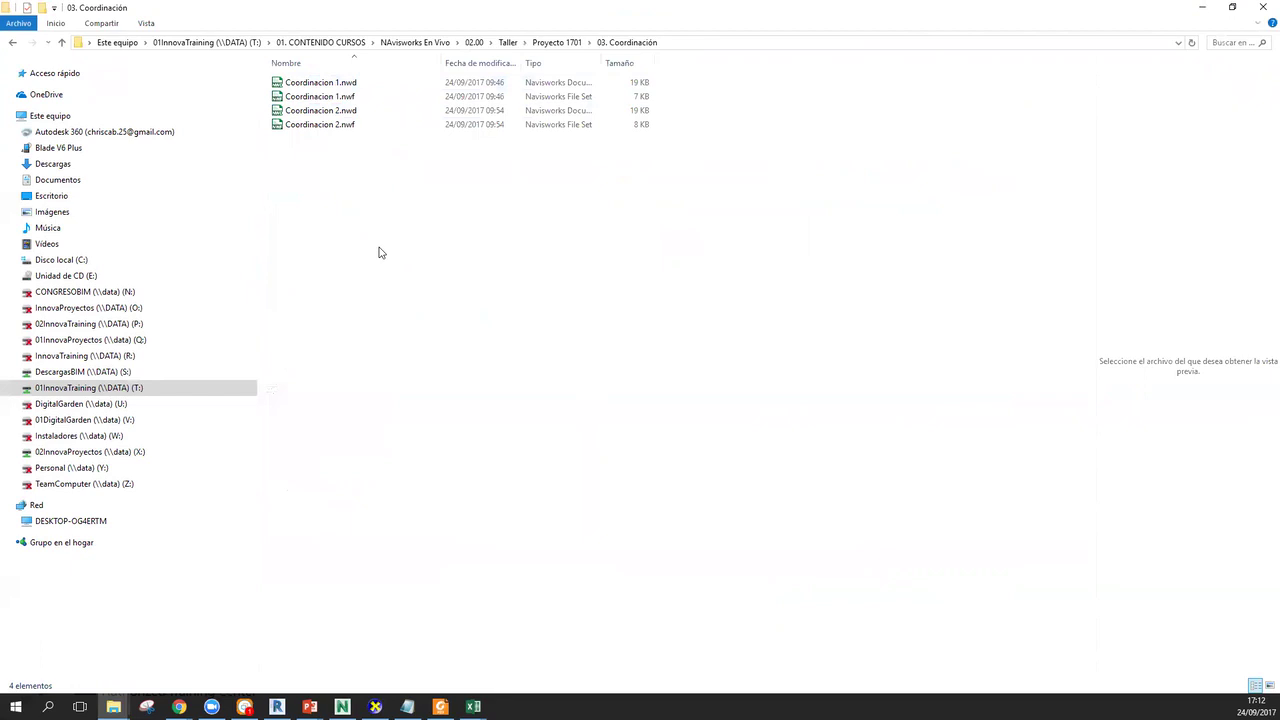
key(BackSpace)
double_click(306, 96)
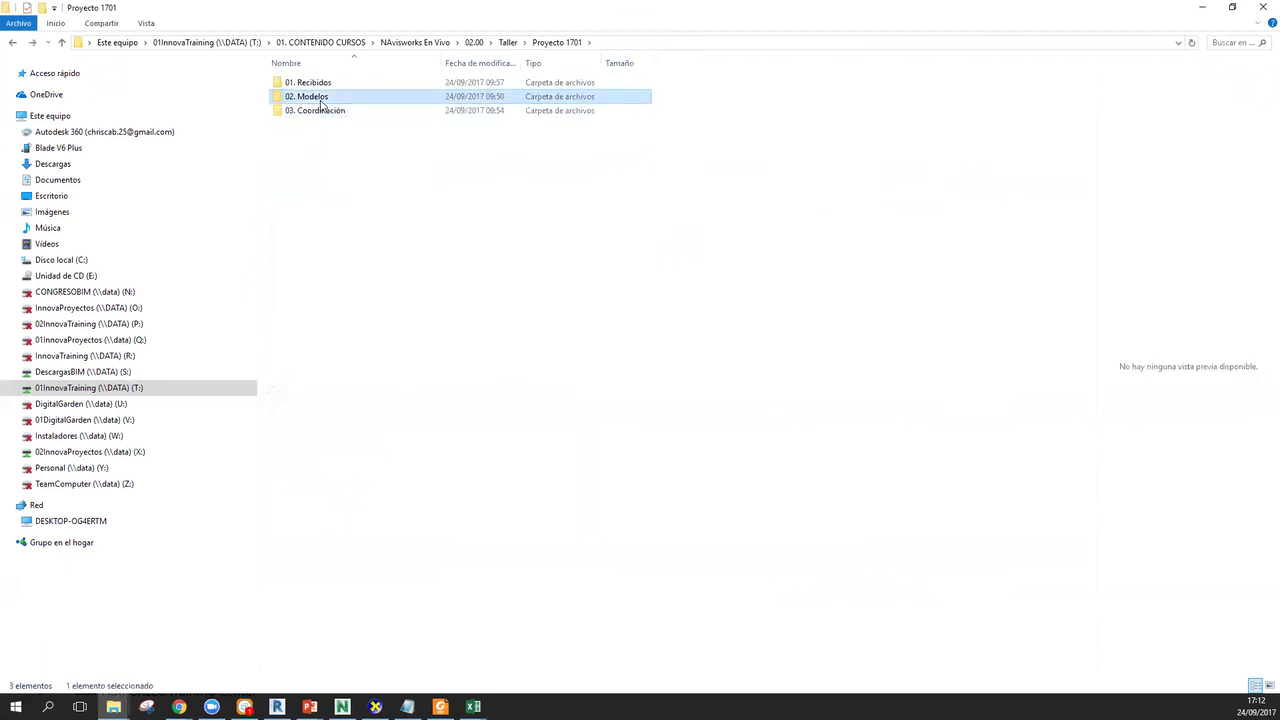
click(309, 98)
double_click(309, 98)
click(316, 111)
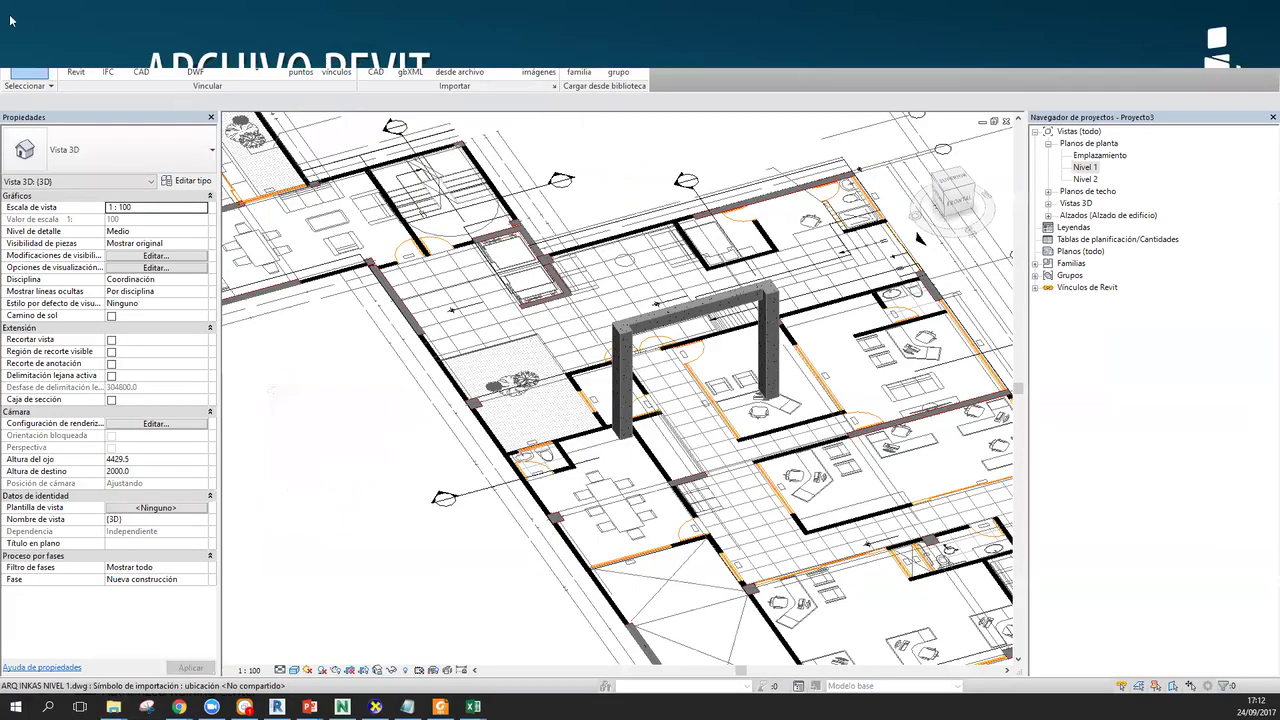
- Switch to Revit, close Proyecto3 without saving it, and open Bloque 1.rvt
click(10, 20)
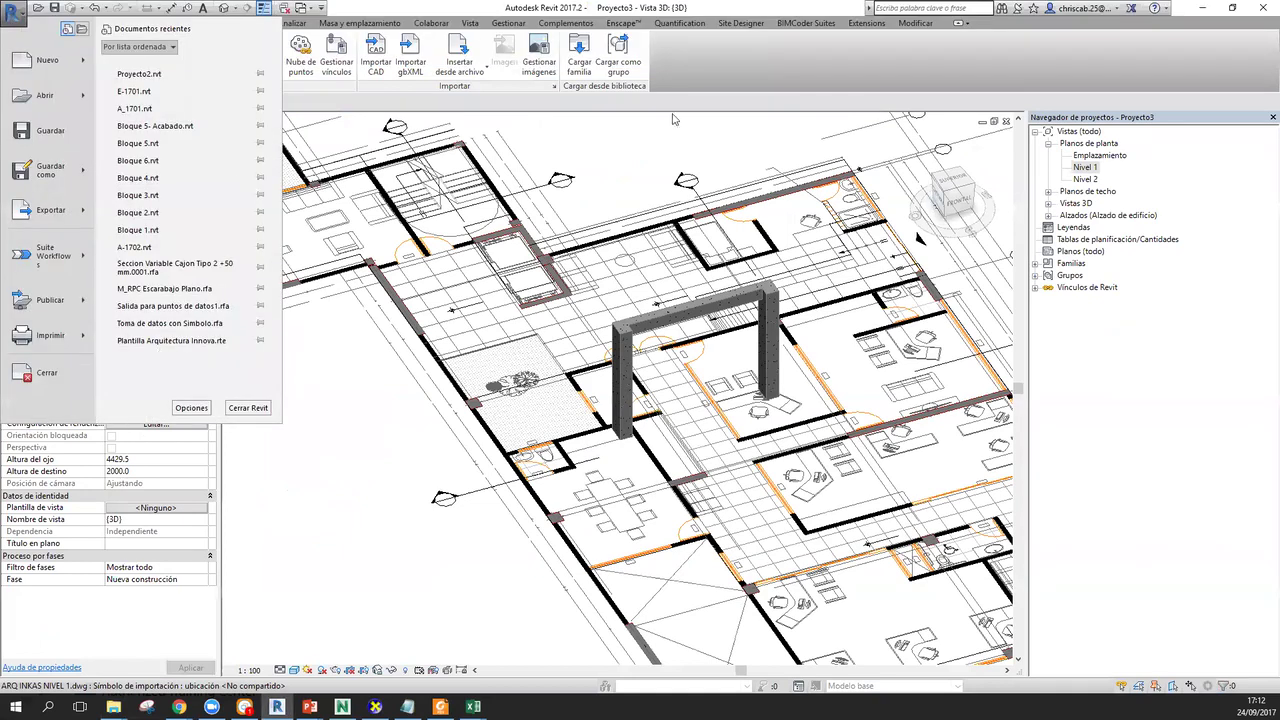
click(673, 119)
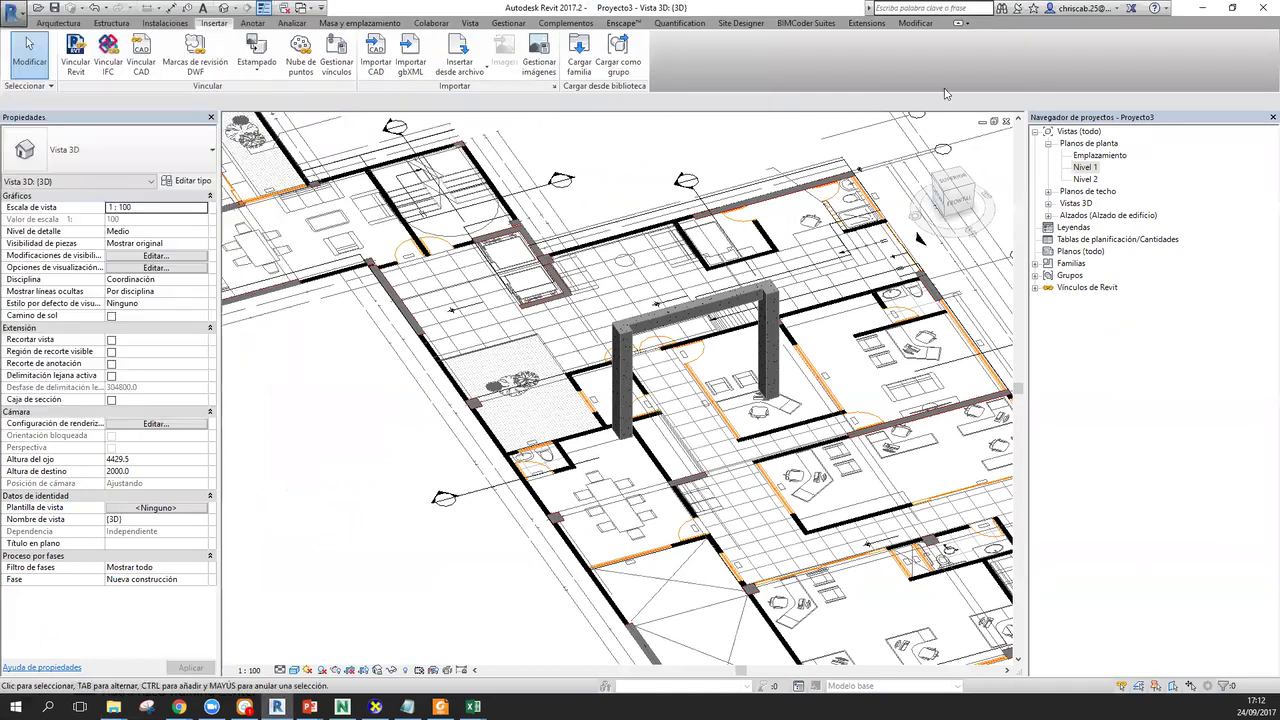
click(1007, 121)
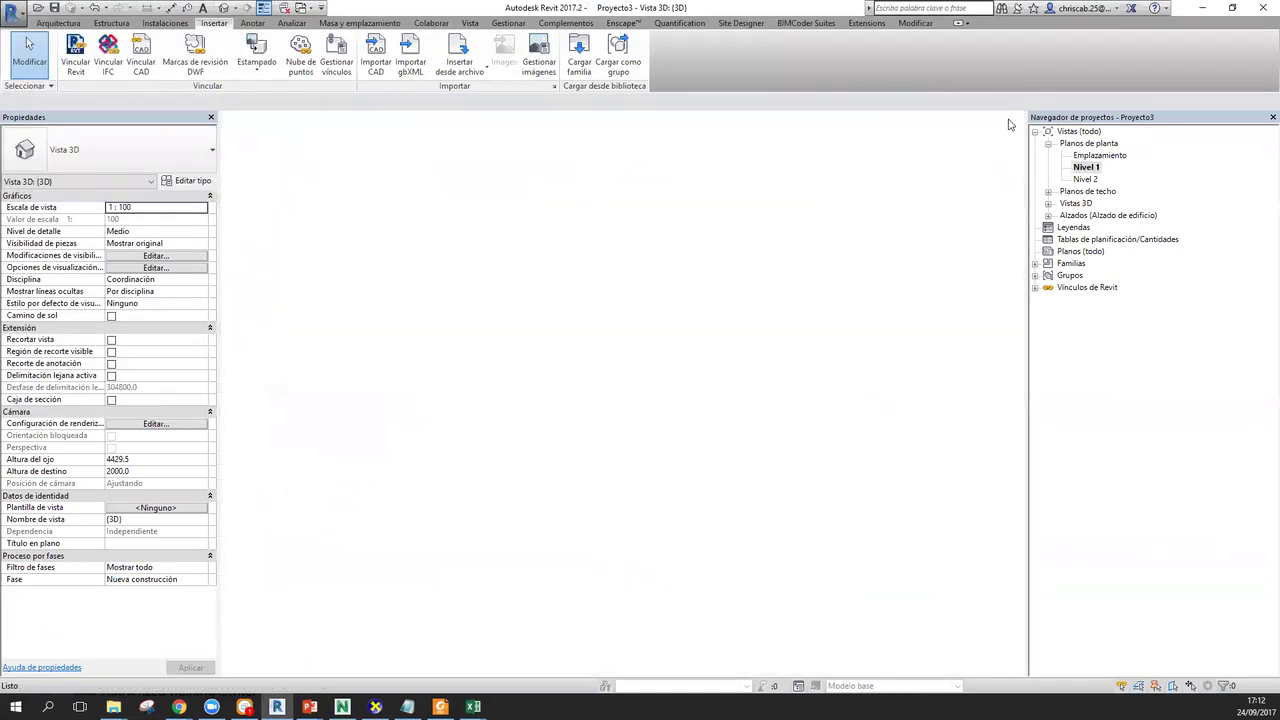
click(1007, 121)
key(n)
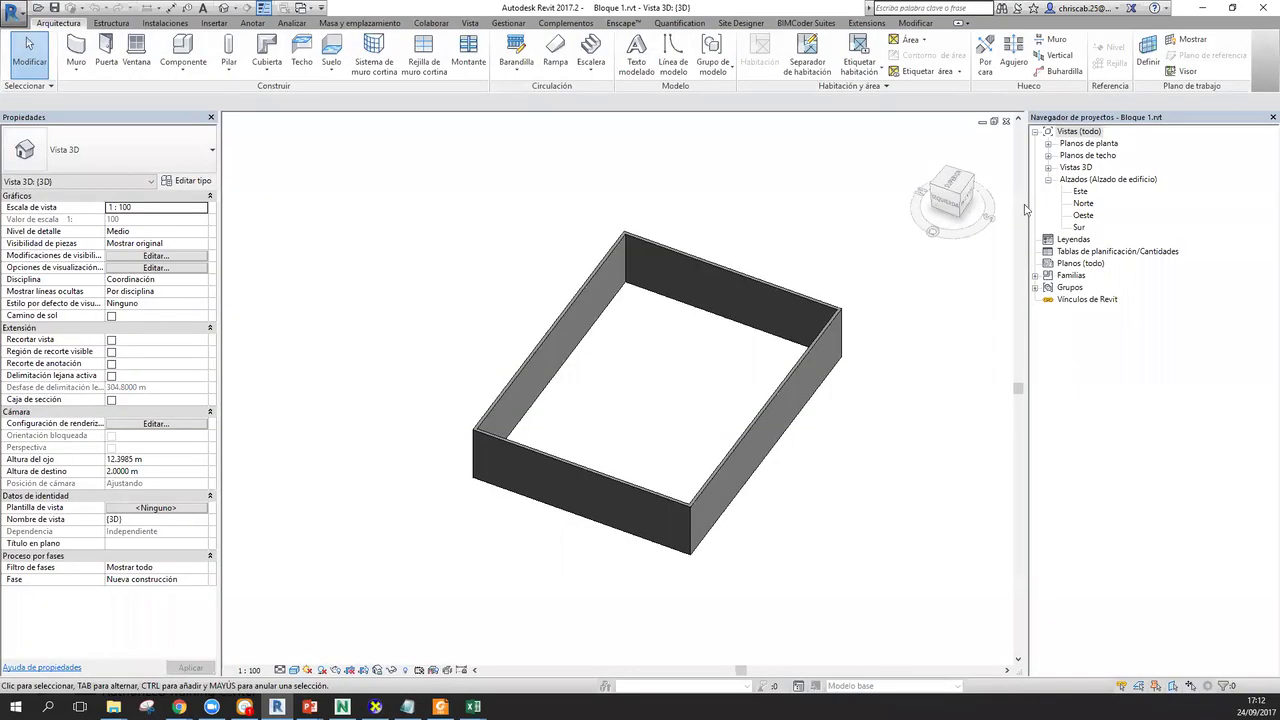
- Open the Nivel 1 floor plan of Bloque 1 and bring the rectangular wall enclosure into view
double_click(1086, 146)
click(1087, 167)
double_click(1091, 168)
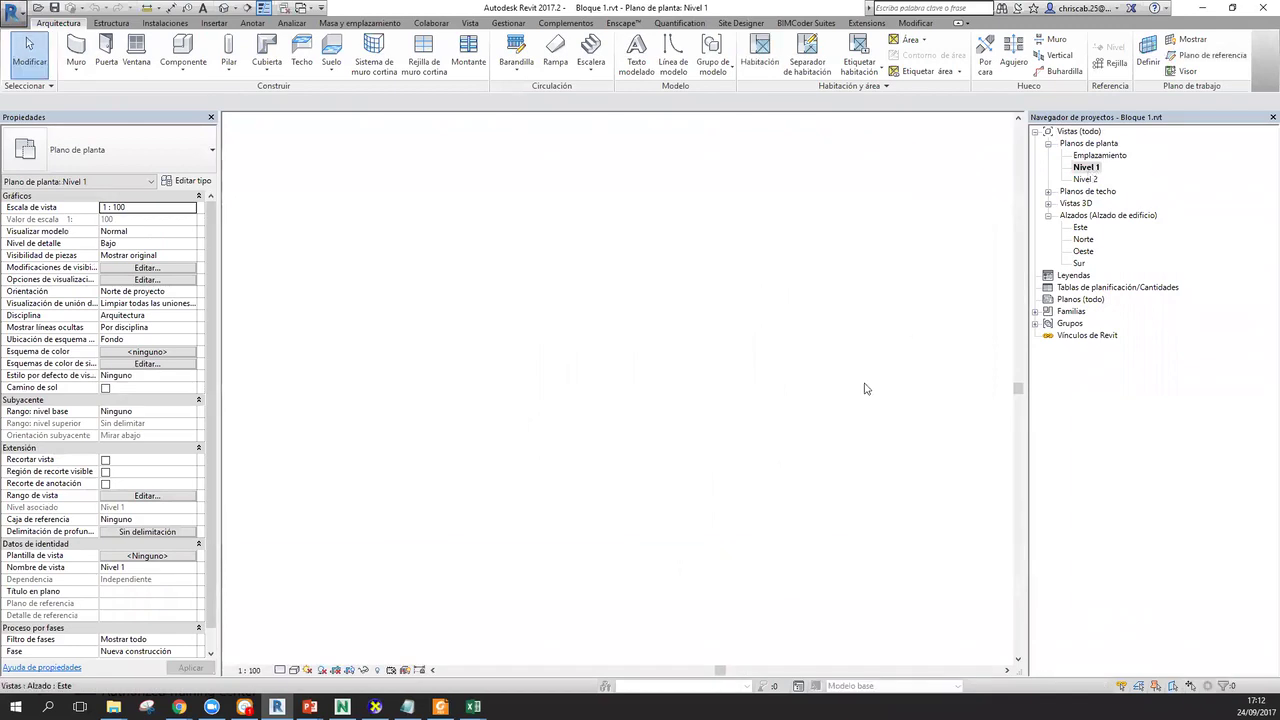
scroll(660, 315, up, 3)
middle_drag(660, 315, 560, 327)
- Add aligned dimensions between the reference planes for the enclosure's width above it and its depth on its right side
key(d)
key(i)
click(500, 188)
click(791, 189)
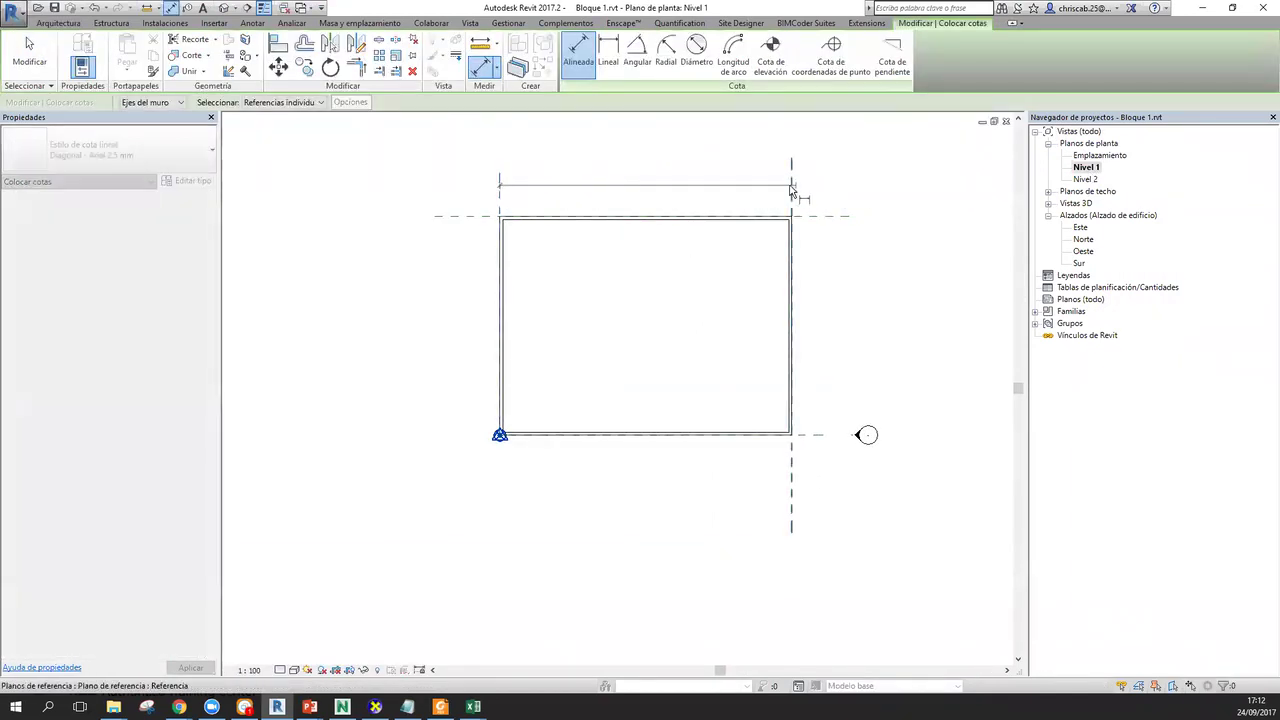
click(785, 172)
click(826, 217)
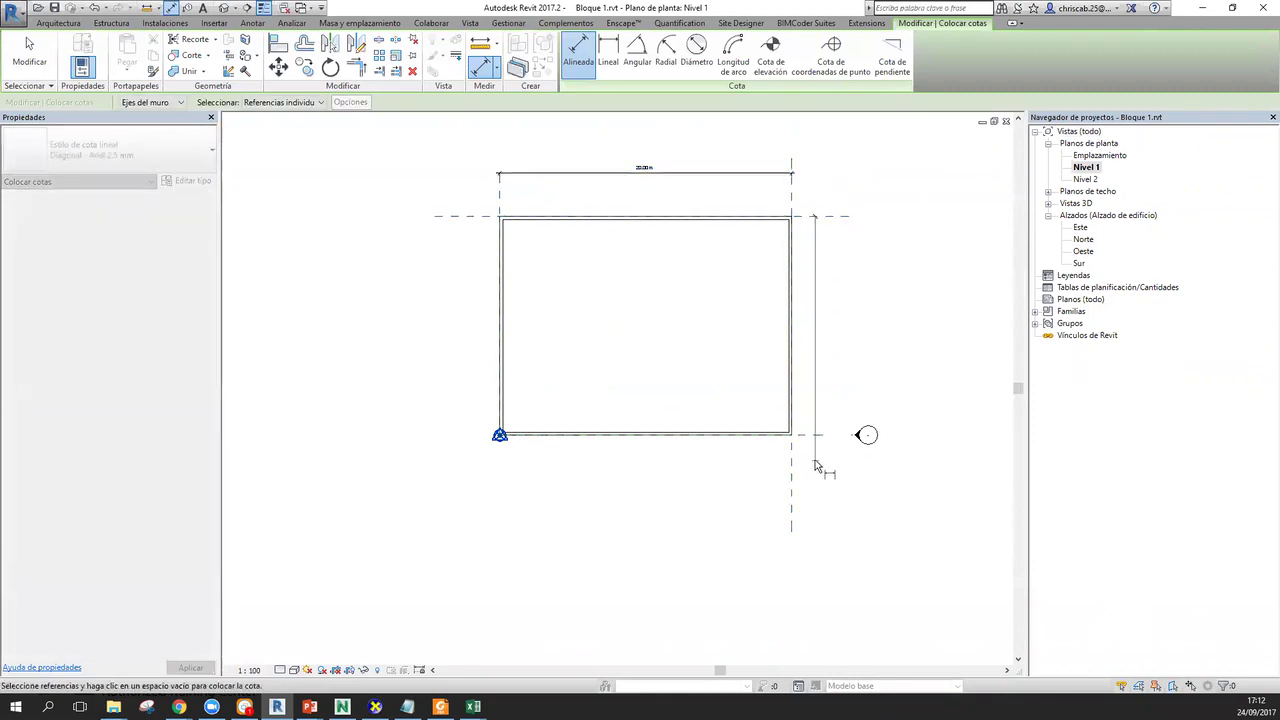
click(818, 434)
click(820, 450)
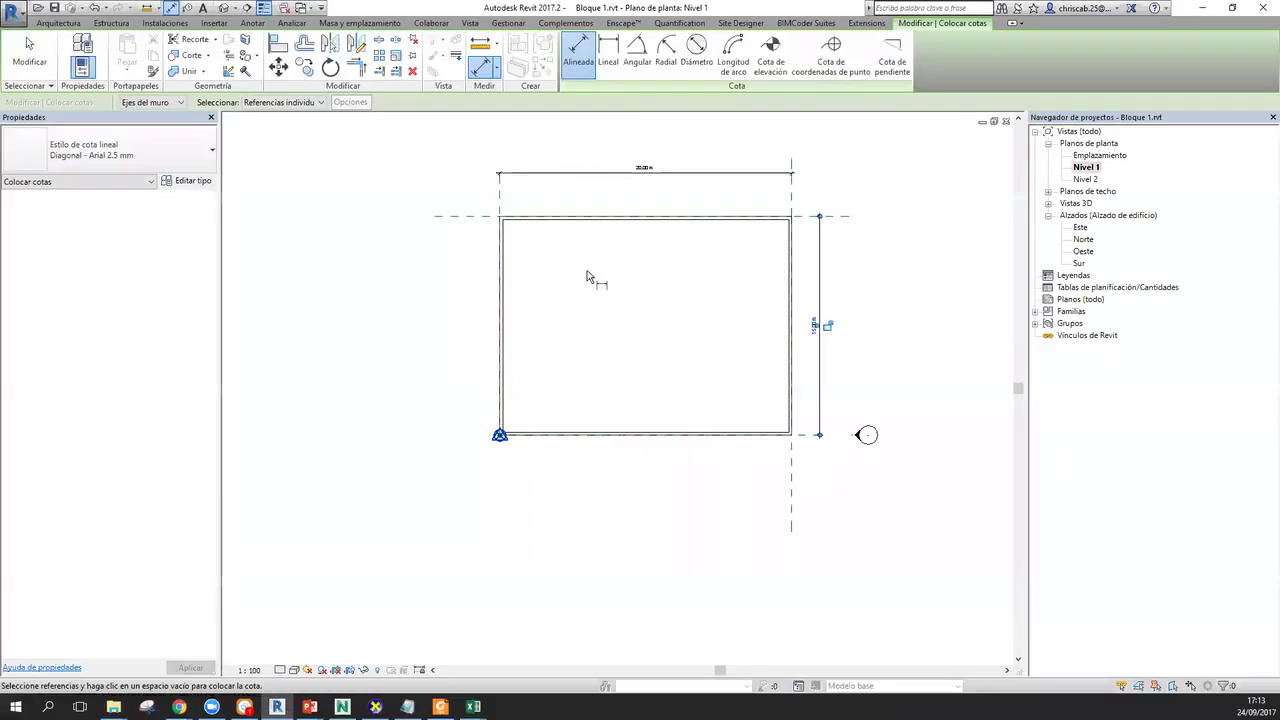
key(Escape)
key(Escape)
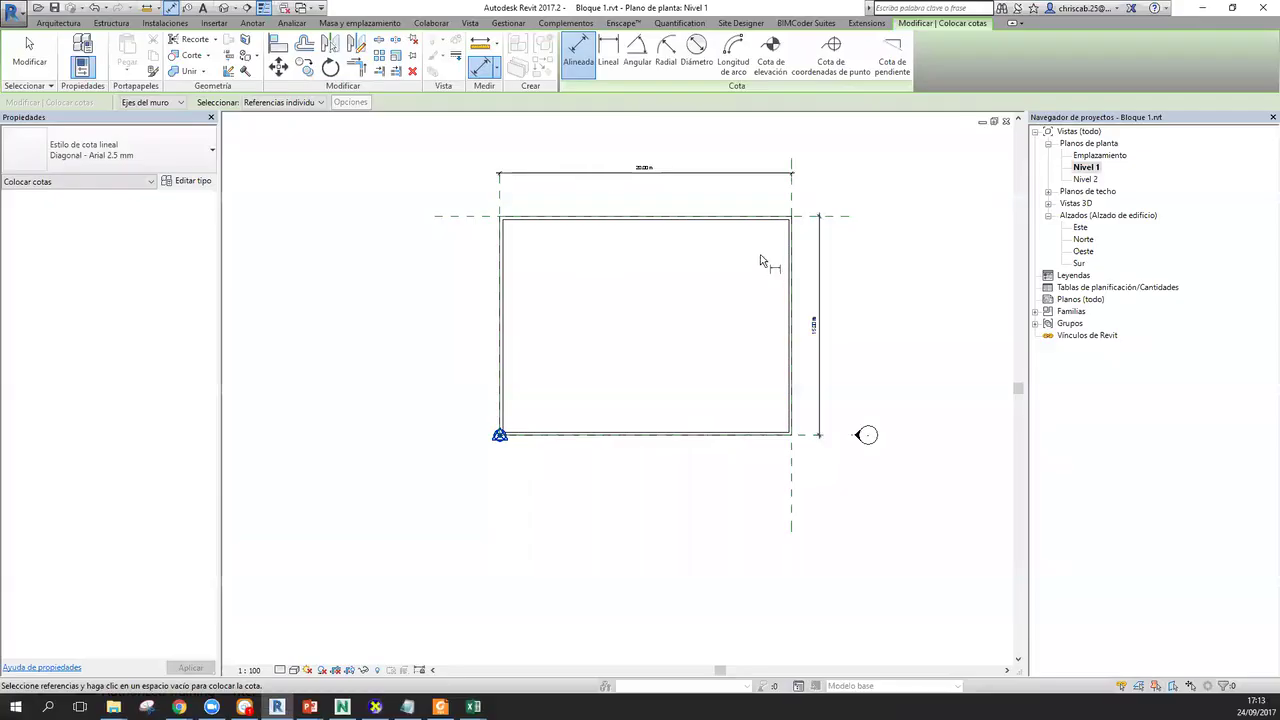
- Delete the width dimension above the wall enclosure
scroll(646, 211, up, 3)
click(676, 152)
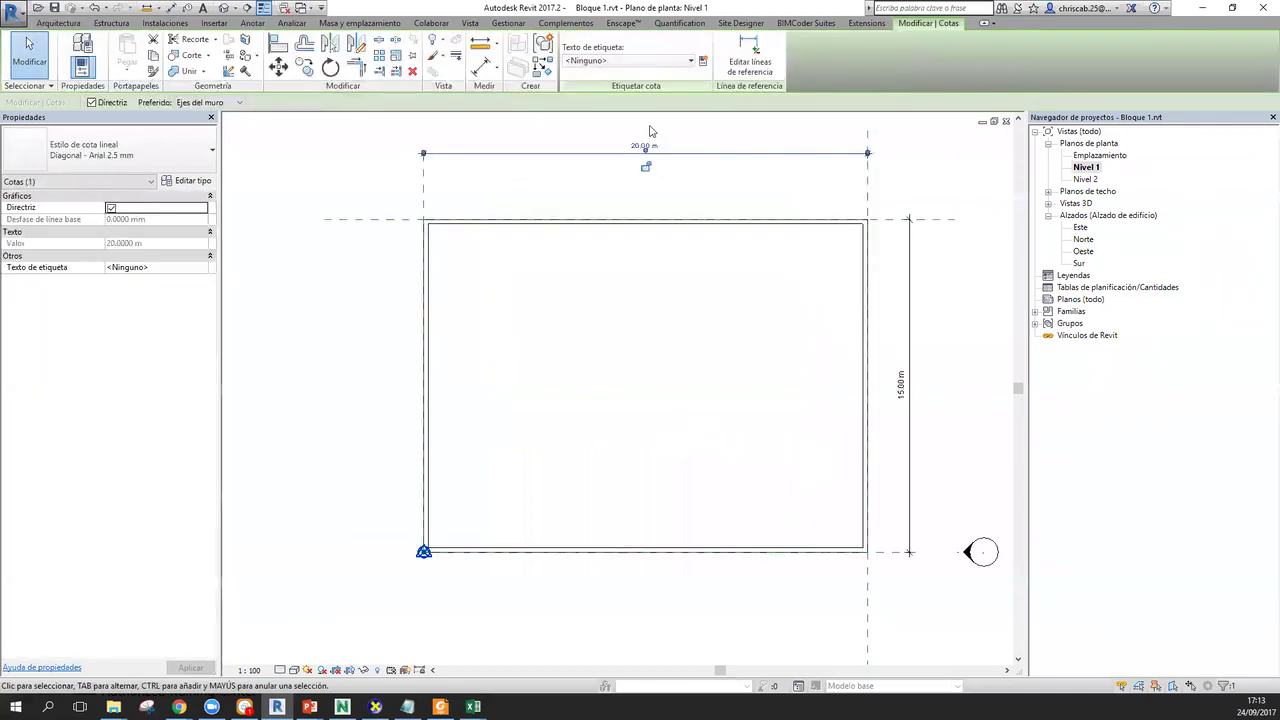
key(Escape)
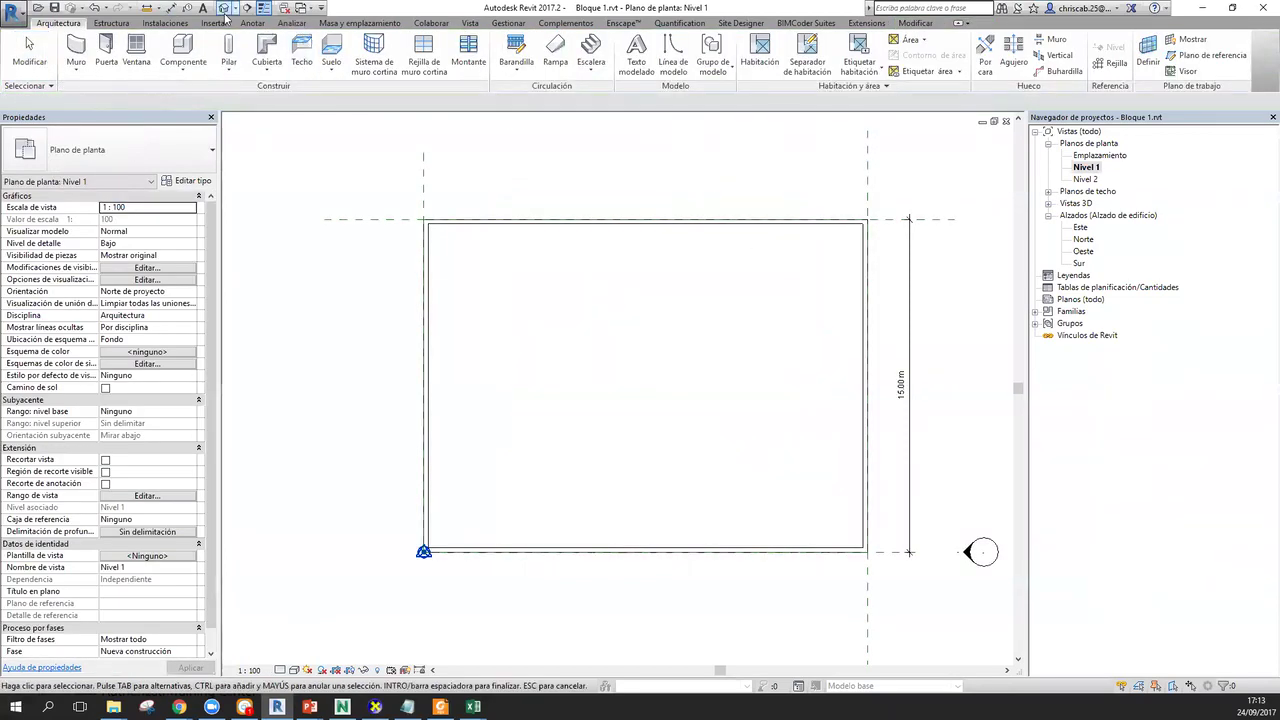
- Examine the enclosure in the 3D view, return to the Nivel 1 plan and inspect the base point at its lower-left corner
shift+middle_drag(760, 466, 830, 300)
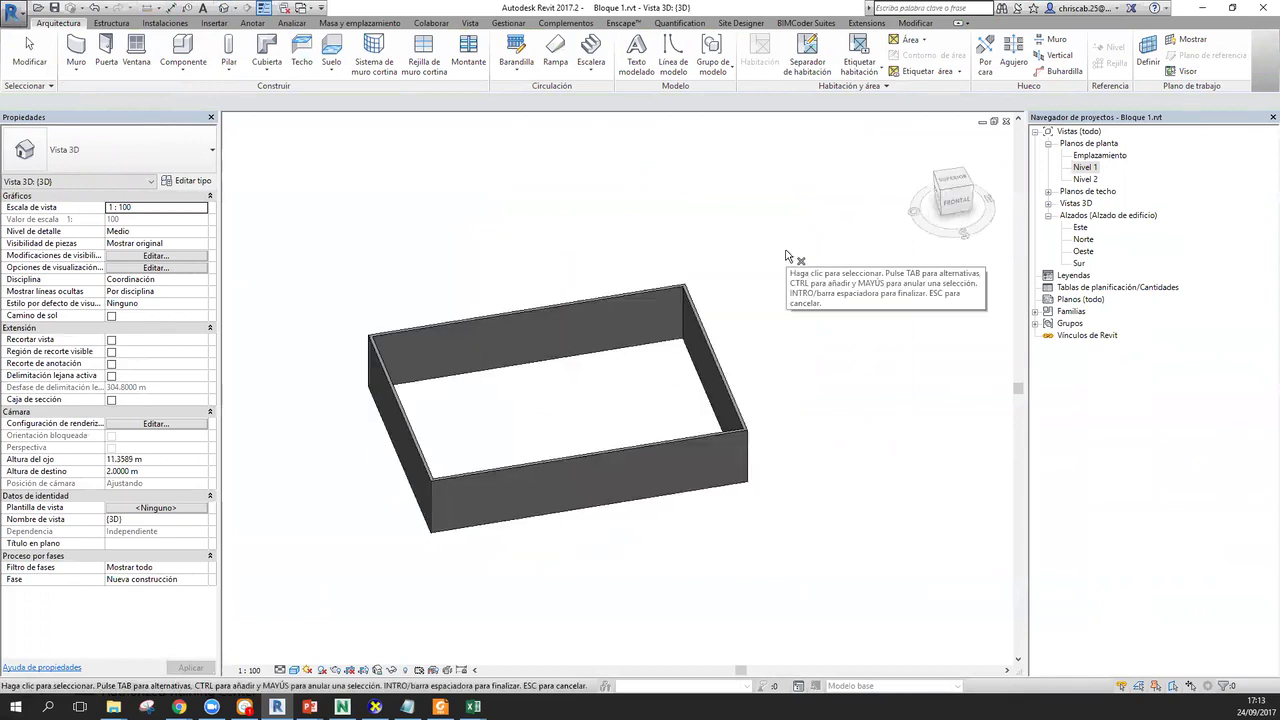
double_click(1085, 167)
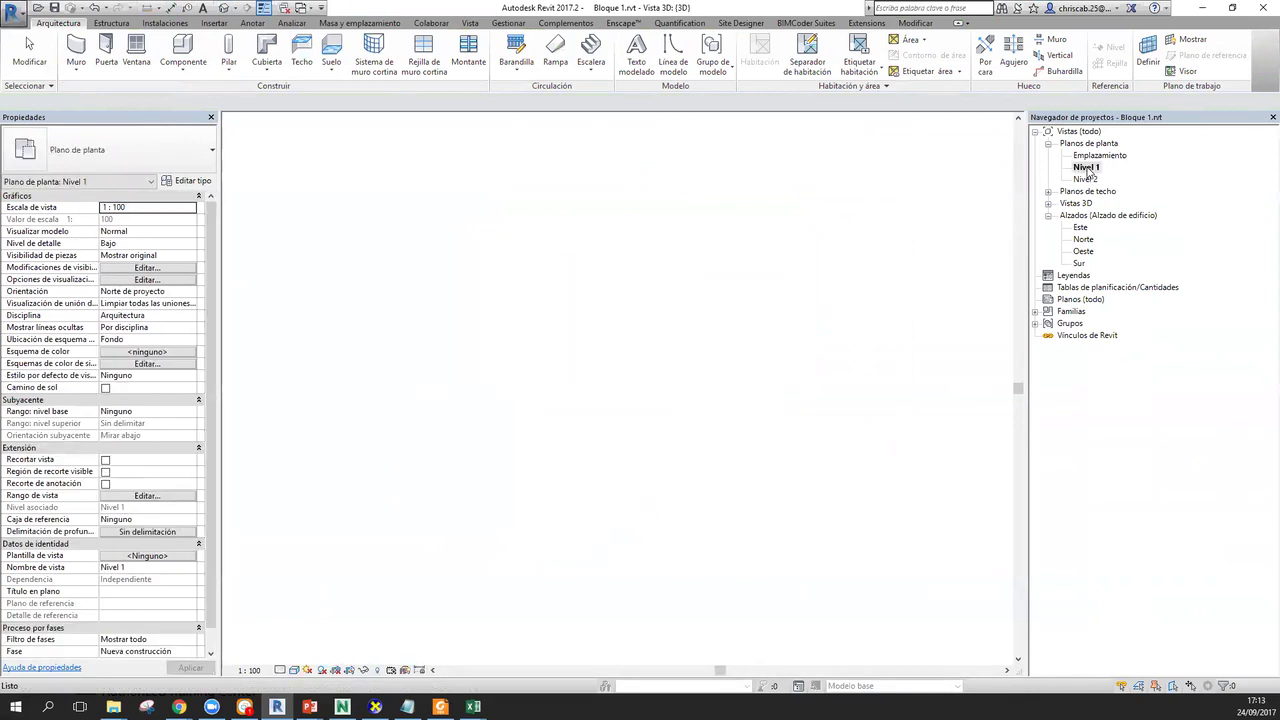
scroll(574, 355, up, 2)
scroll(574, 355, down, 3)
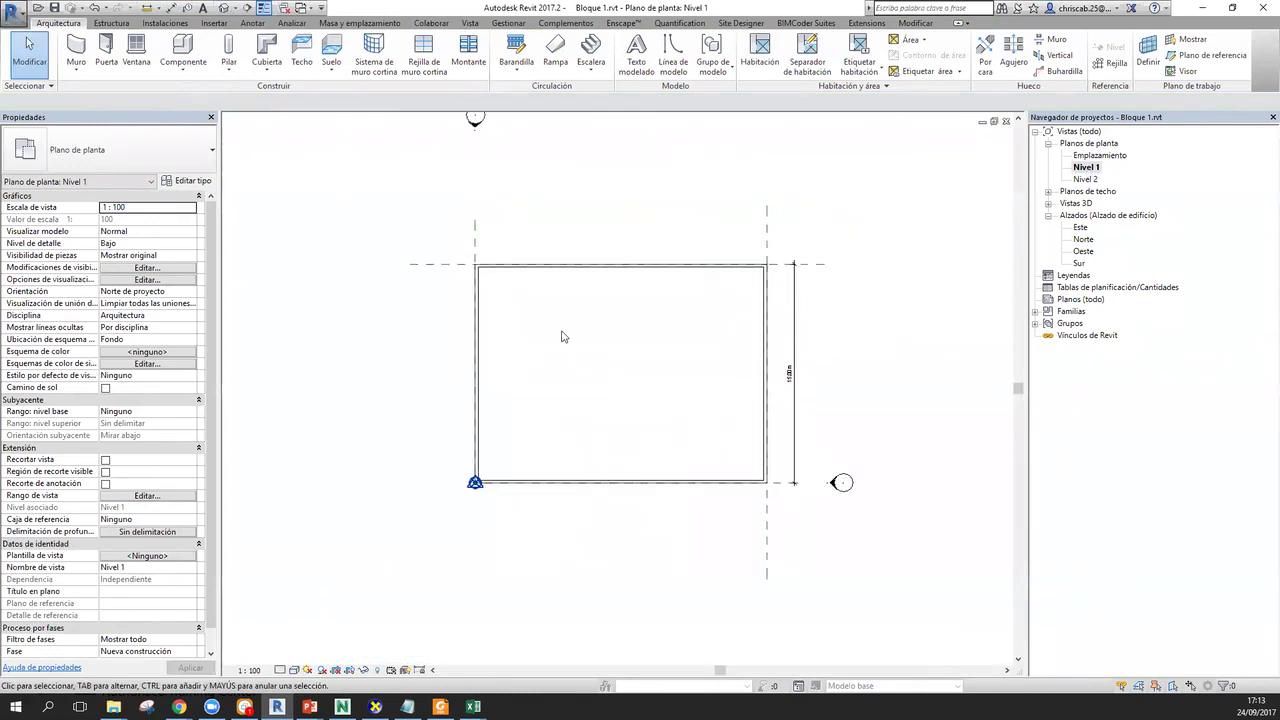
scroll(557, 428, up, 1)
middle_drag(551, 429, 535, 368)
scroll(460, 430, up, 3)
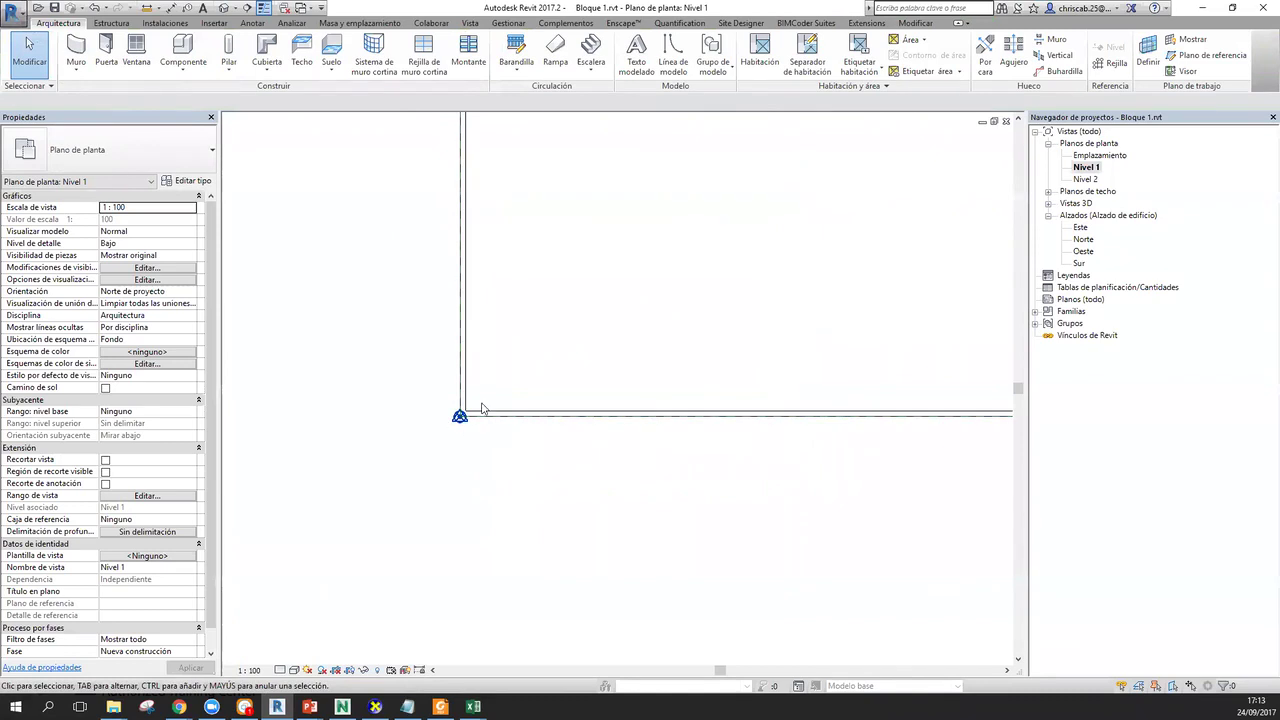
scroll(480, 410, down, 3)
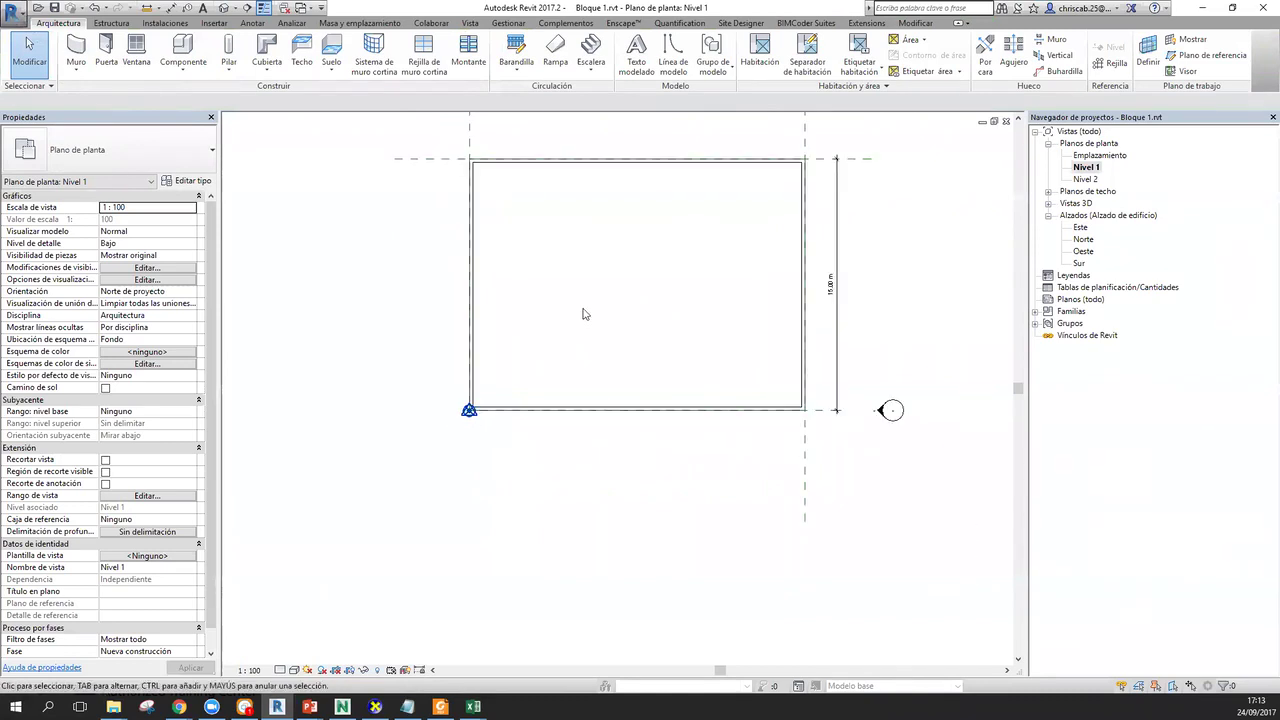
- Hide Punto base del proyecto and Punto de reconocimiento under Emplazamiento in the Nivel 1 plan's visibility settings
key(v)
key(v)
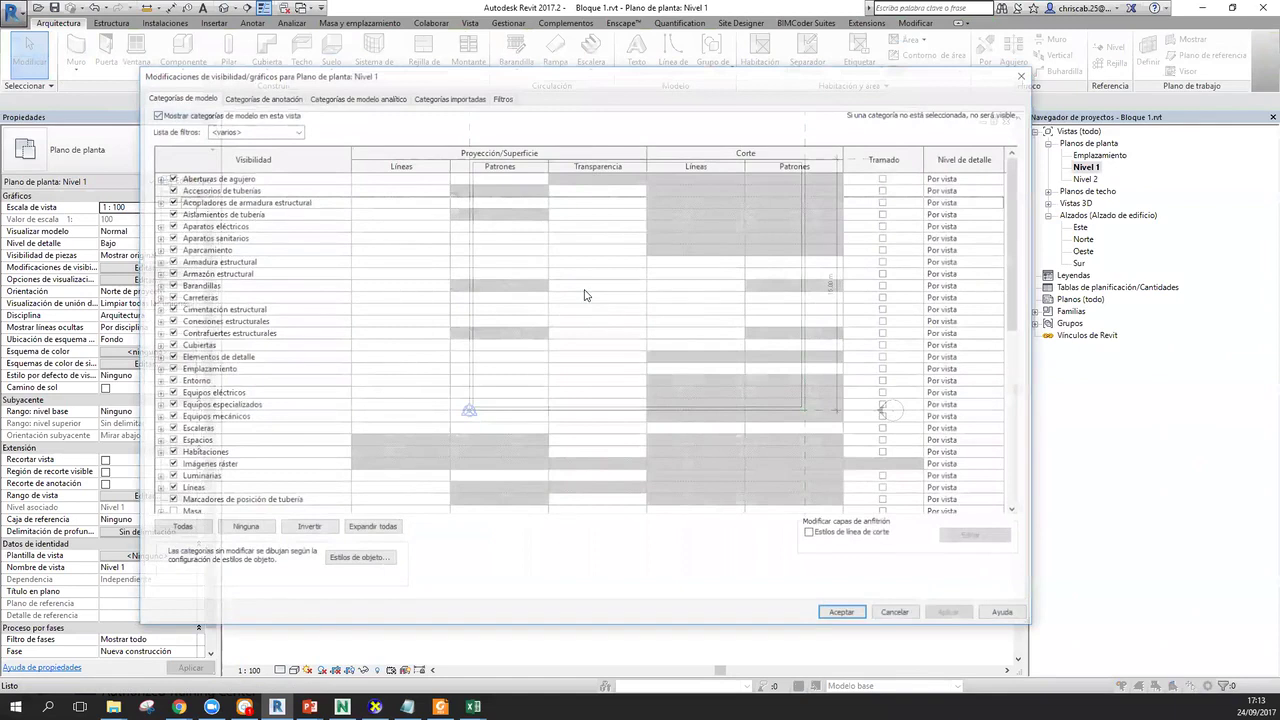
click(215, 334)
click(156, 333)
click(218, 394)
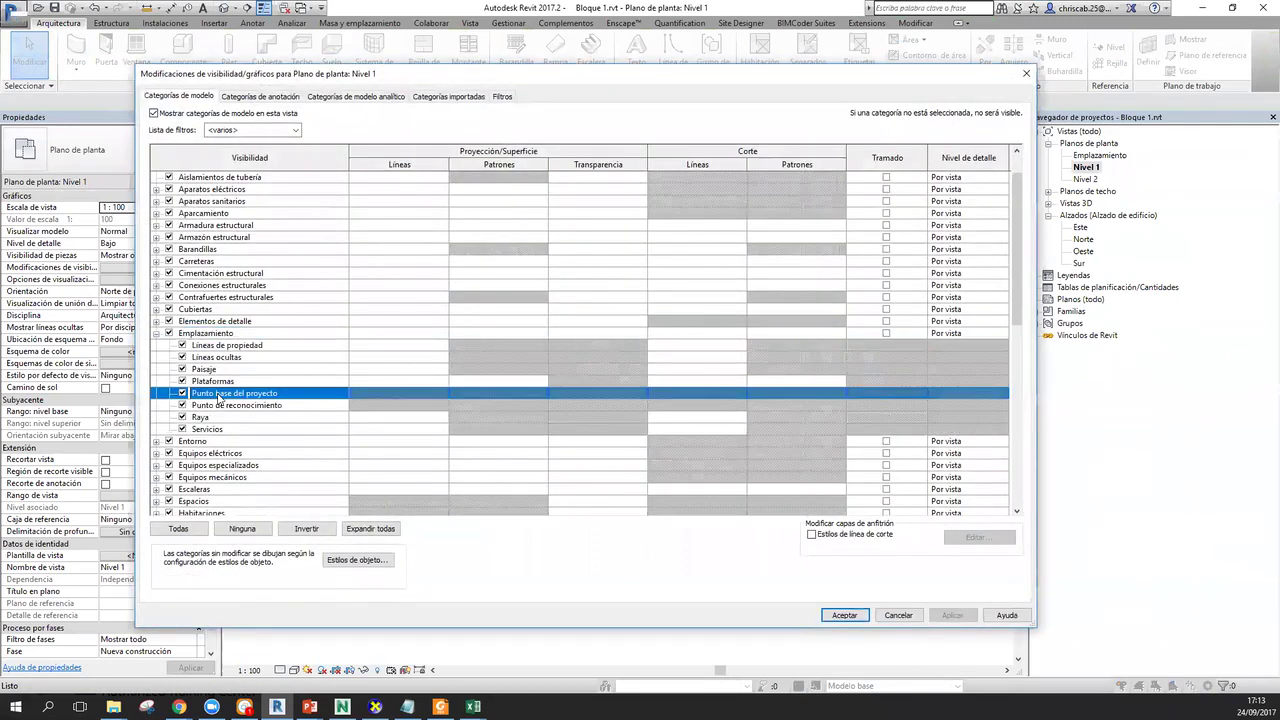
click(212, 406)
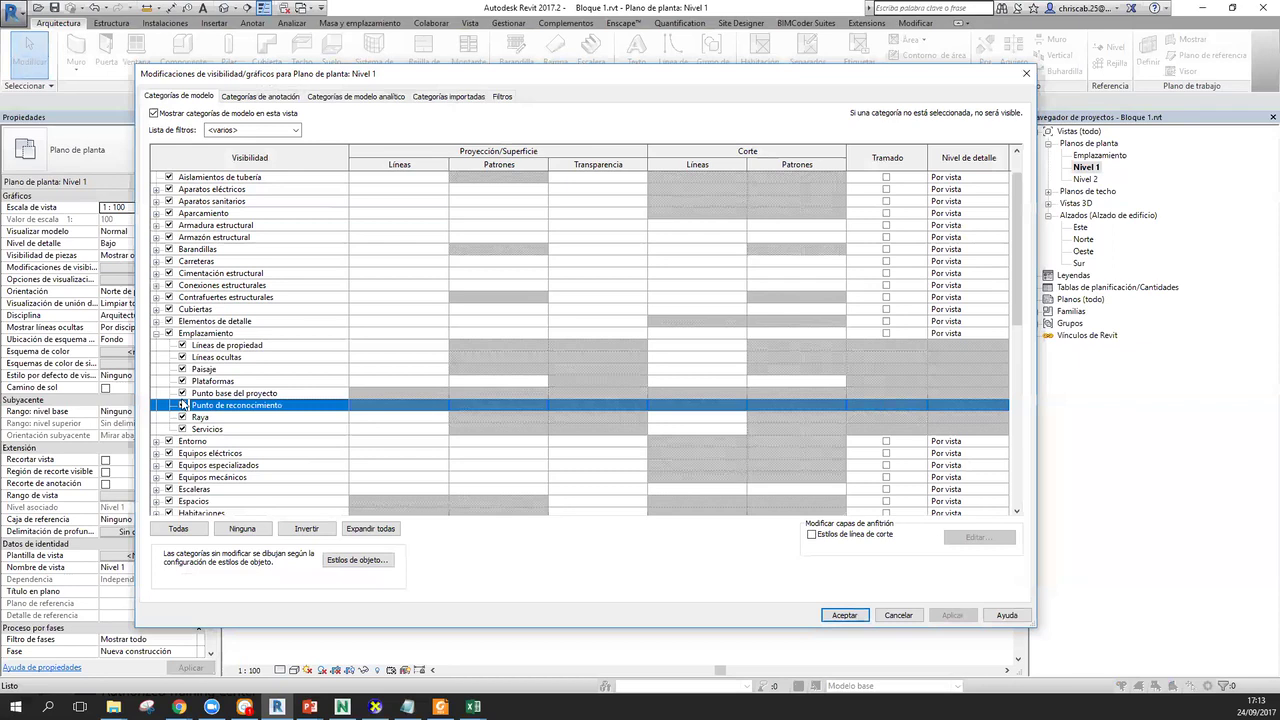
click(182, 405)
click(845, 615)
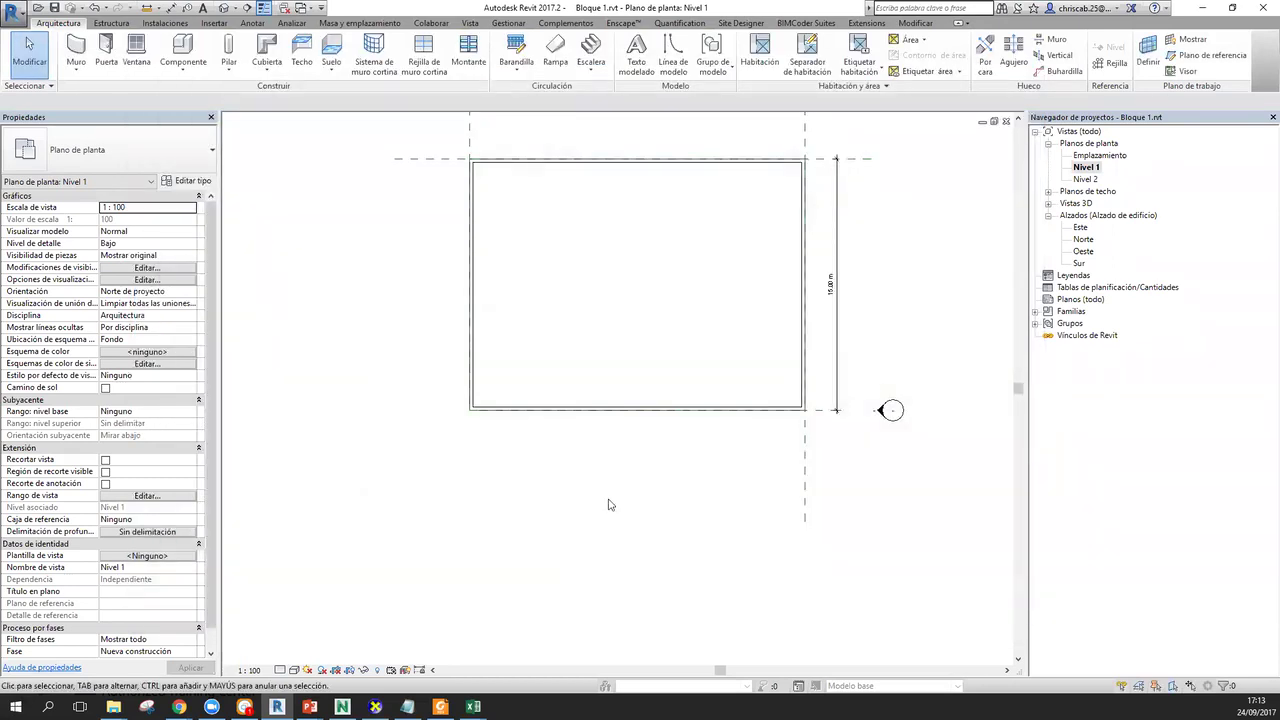
- Turn Punto base del proyecto and Punto de reconocimiento back on in the Nivel 1 plan's visibility settings
key(v)
key(v)
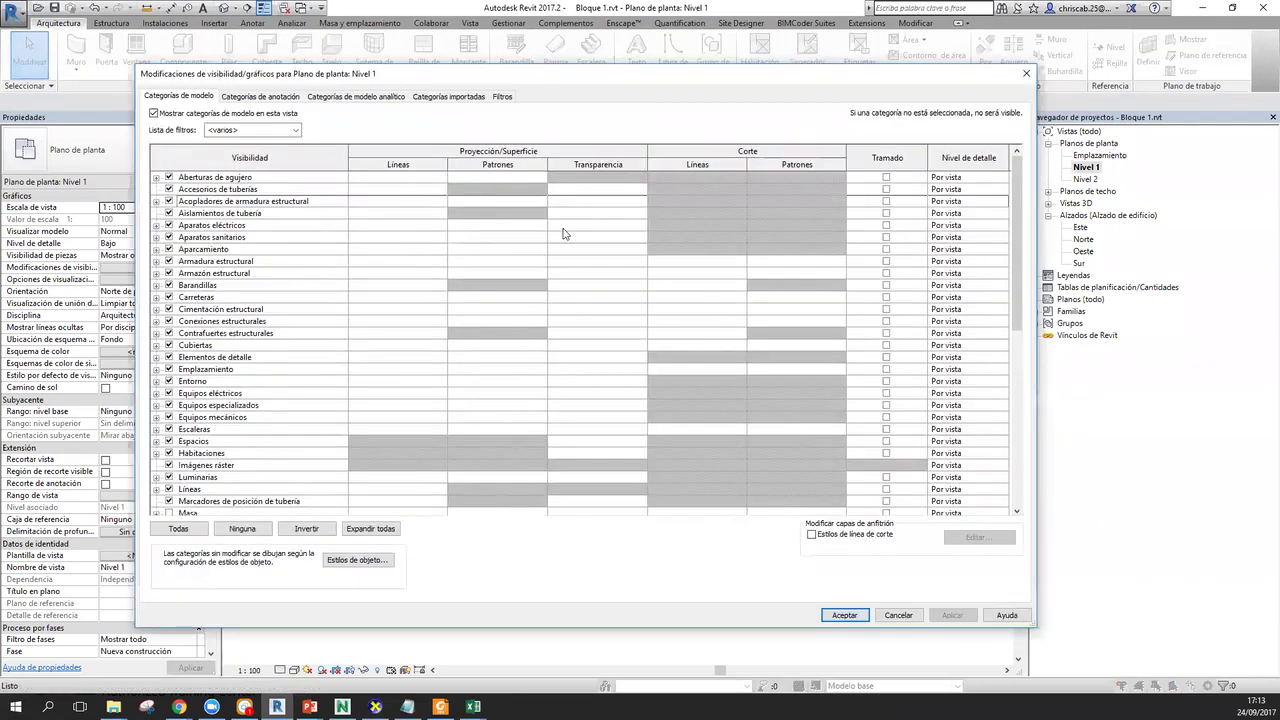
click(156, 369)
click(182, 429)
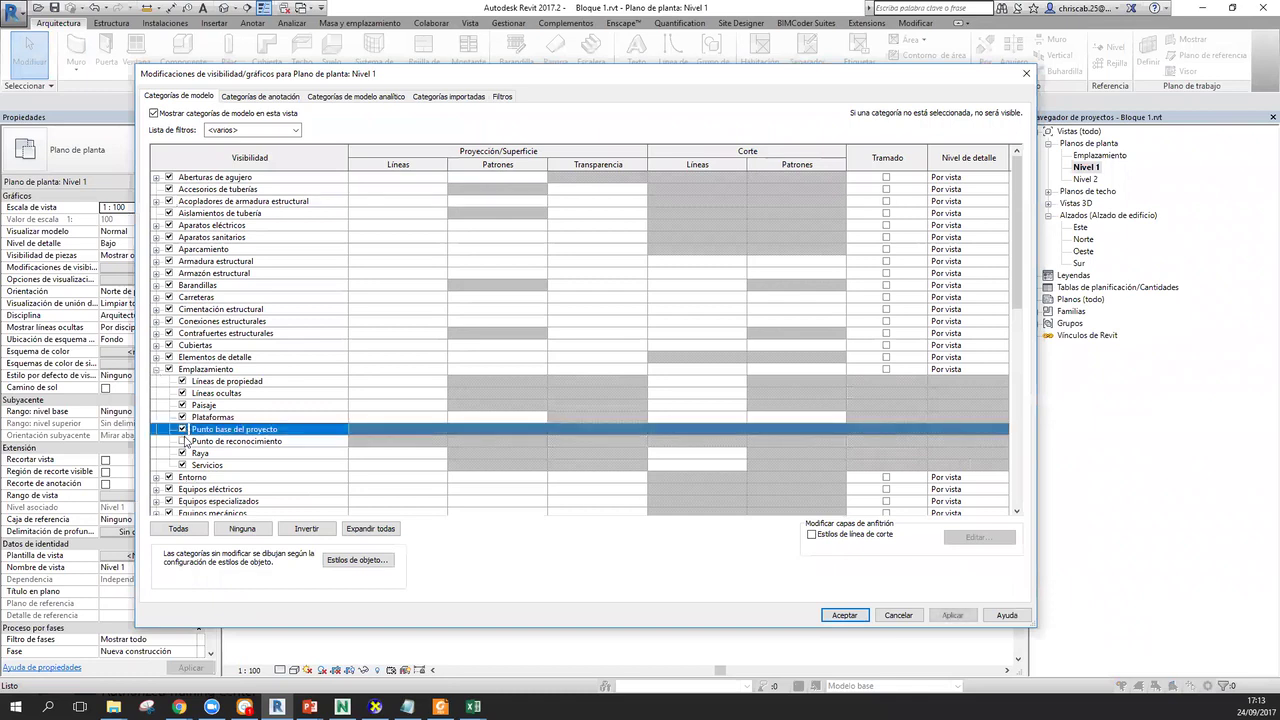
click(182, 441)
click(845, 615)
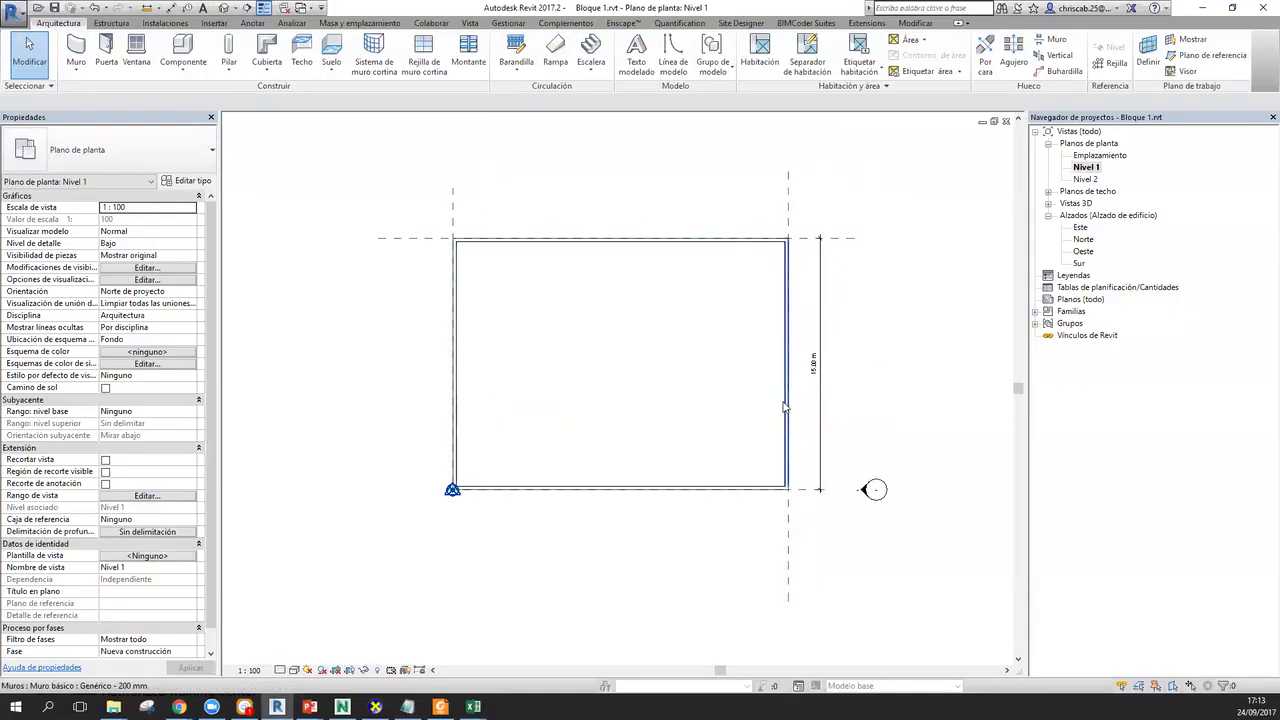
- Close the plan and 3D views of Bloque 1 to close the project
click(1007, 121)
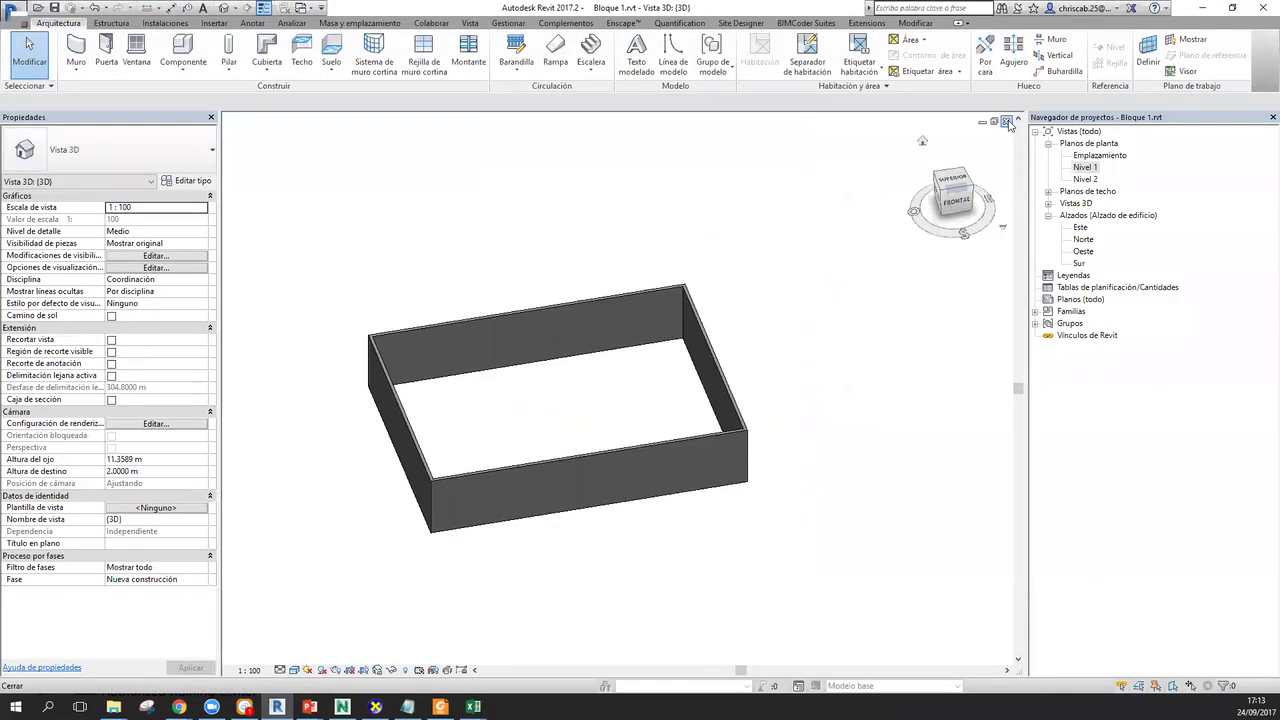
click(1007, 121)
click(662, 361)
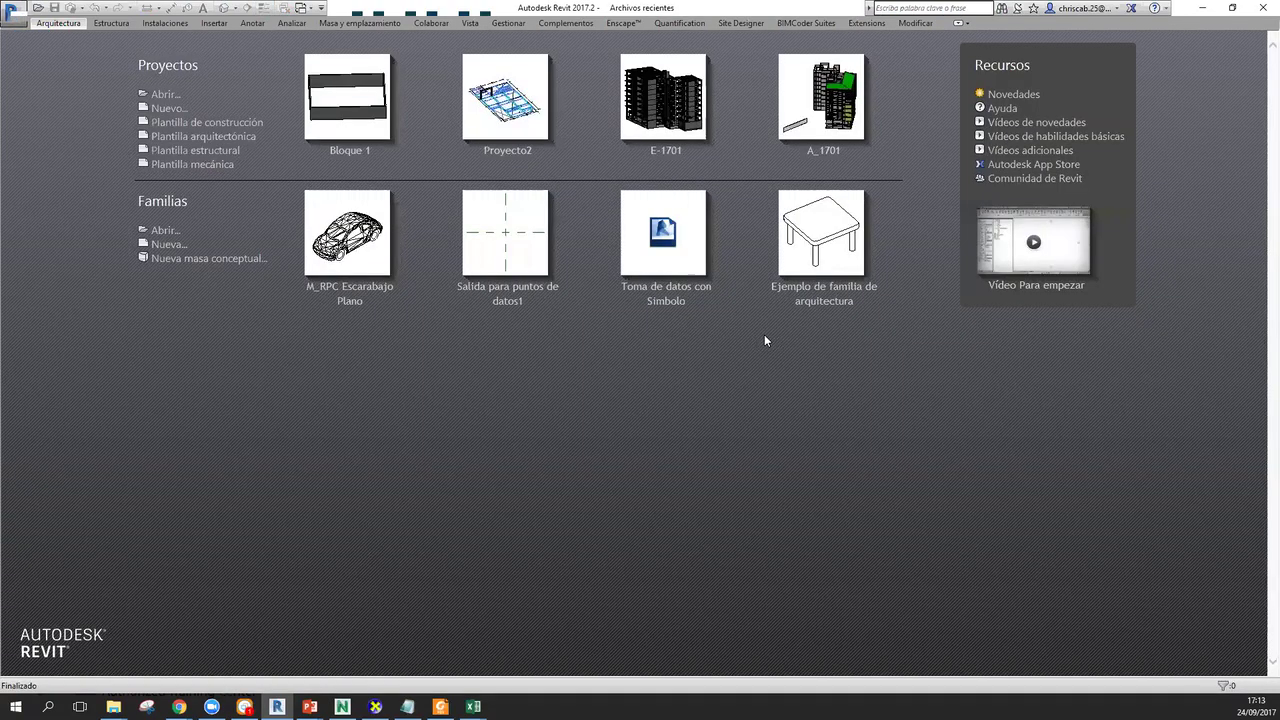
- Switch to Navisworks, start appending files and browse to Taller > Proyecto 1701 > 02. Modelos > Estructuras > Iniciales
click(342, 707)
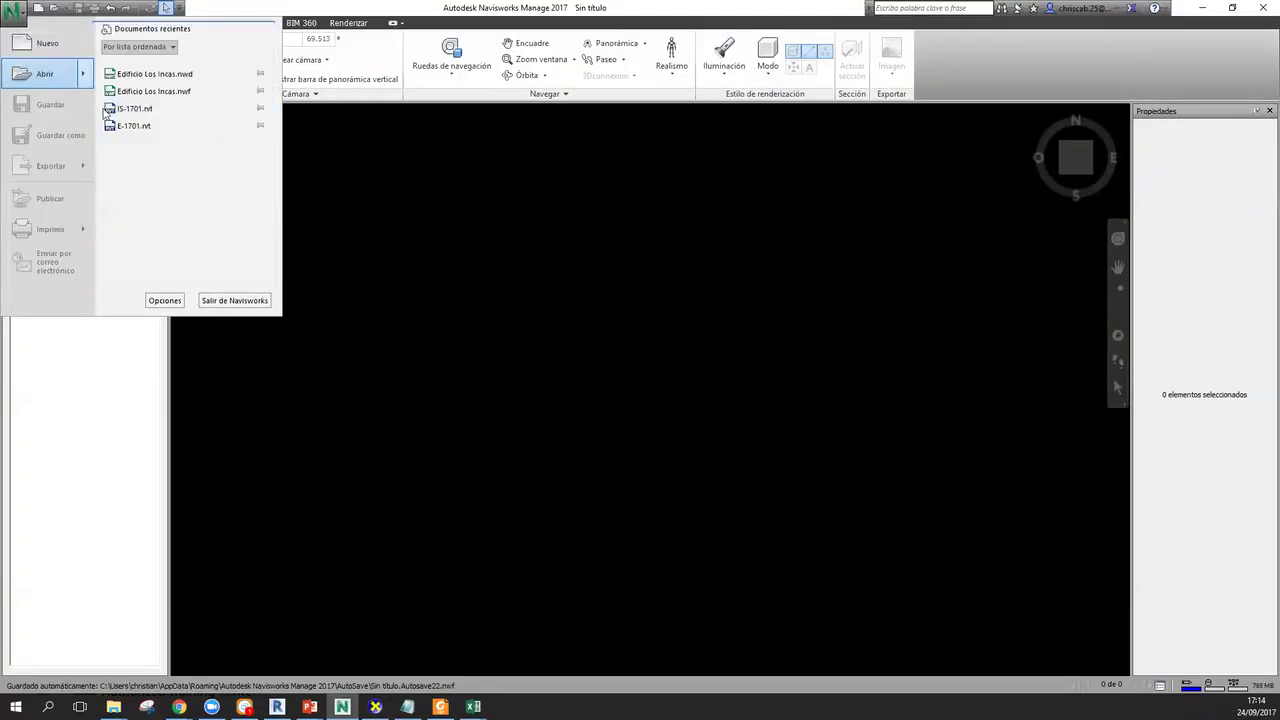
click(60, 68)
click(46, 22)
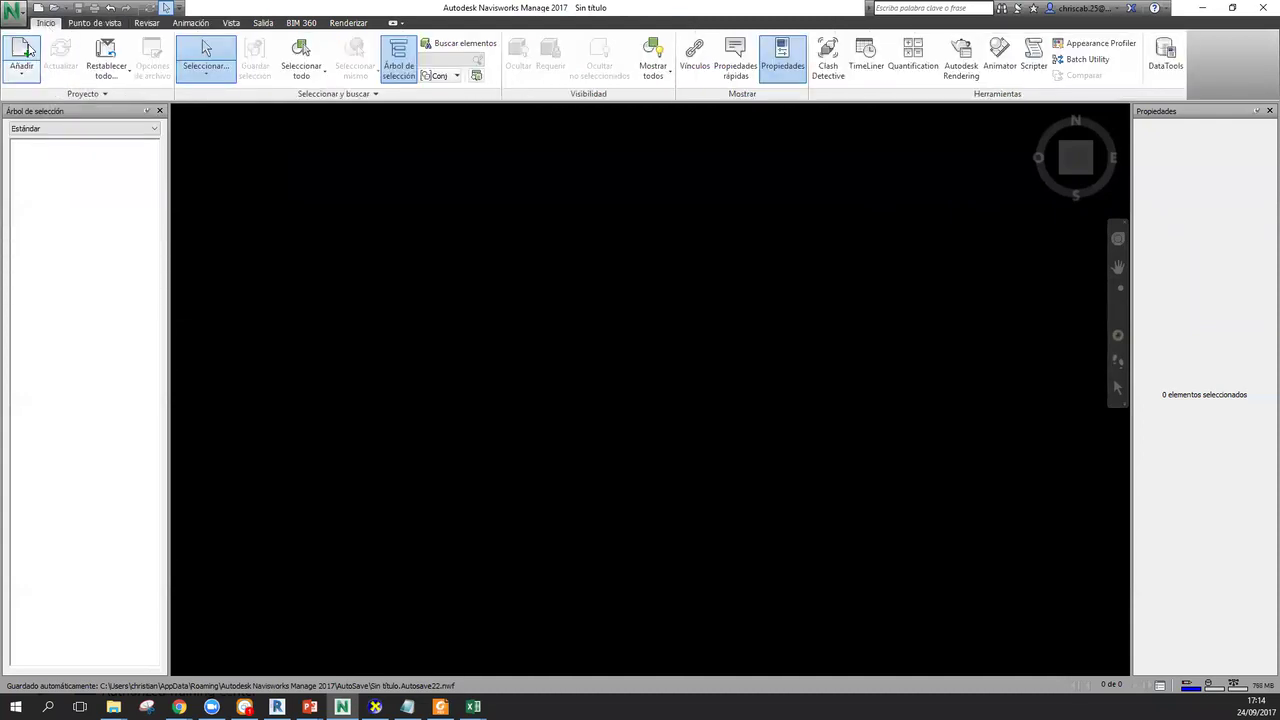
click(20, 58)
click(689, 238)
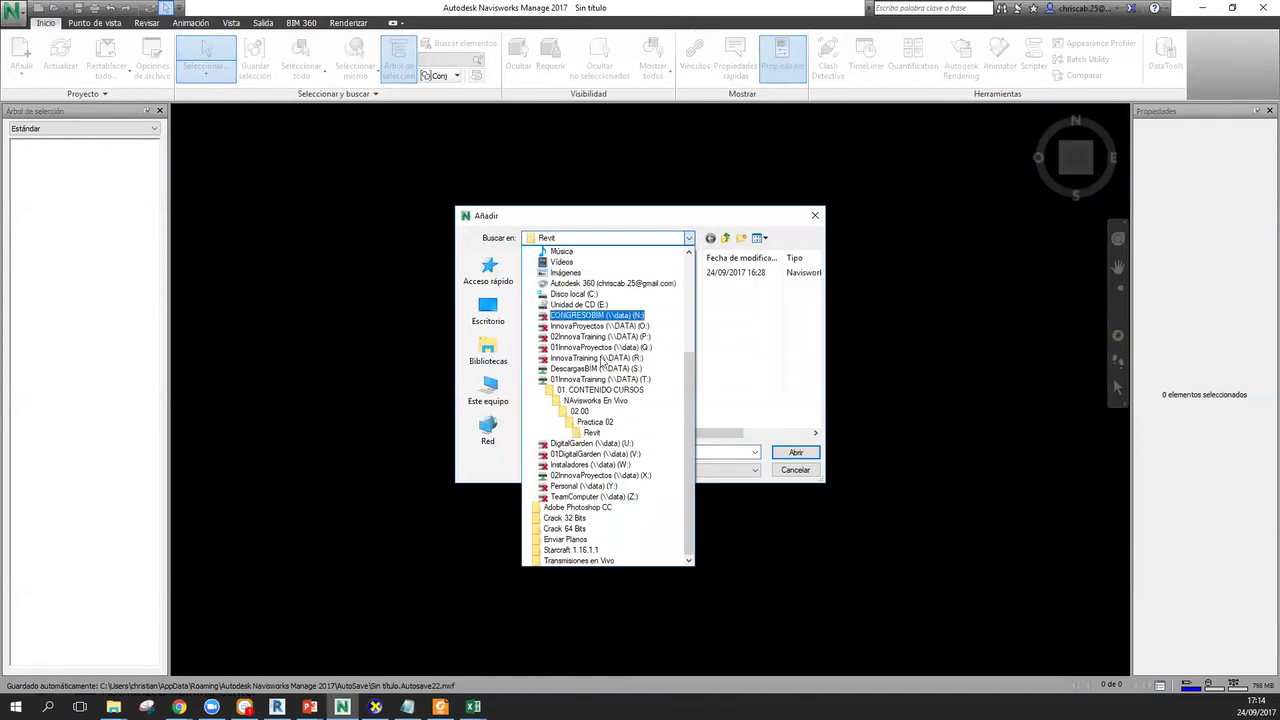
click(580, 411)
double_click(582, 310)
double_click(568, 274)
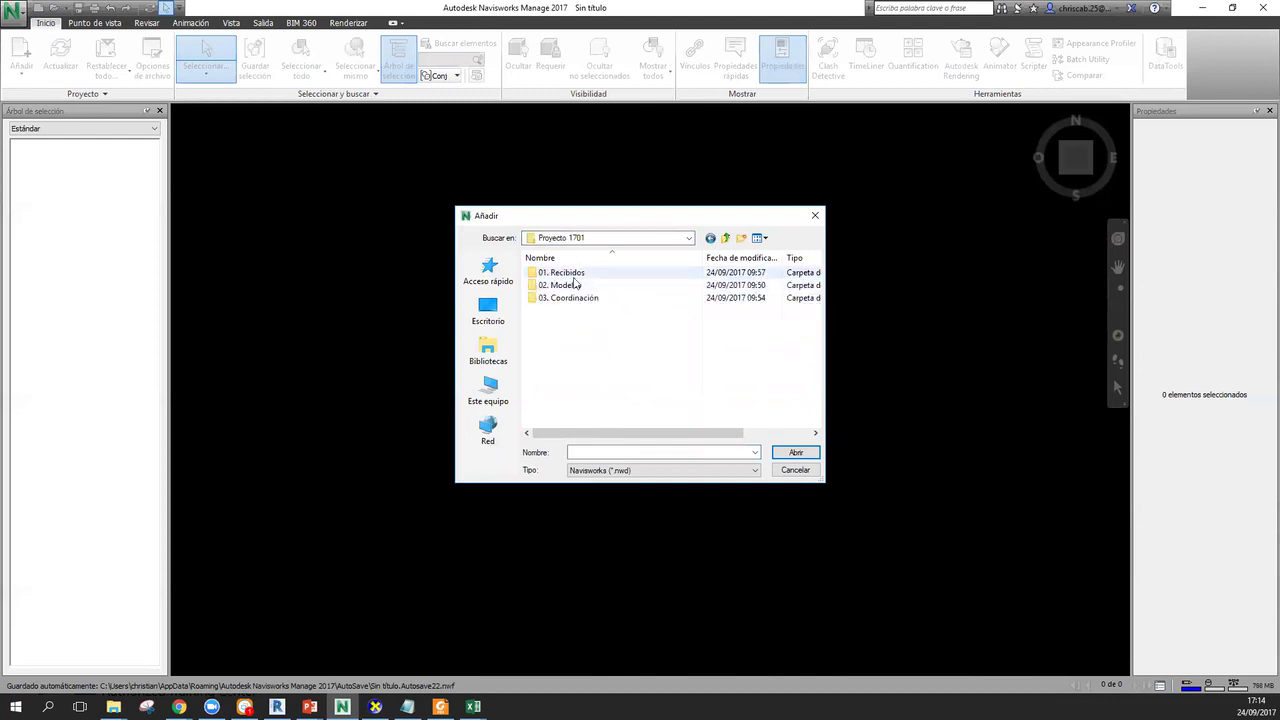
double_click(572, 286)
double_click(576, 285)
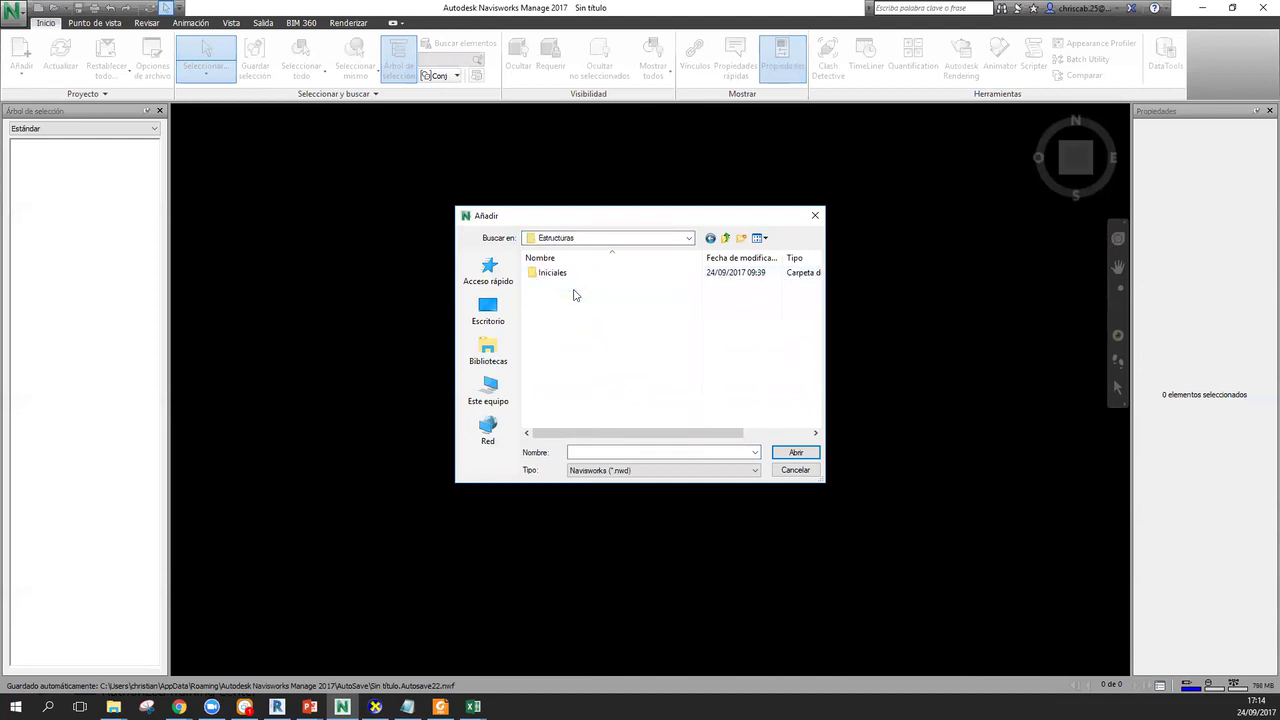
double_click(566, 274)
- Filter the file type to Revit and append Bloque 1.rvt through Bloque 6.rvt to the empty scene
click(655, 470)
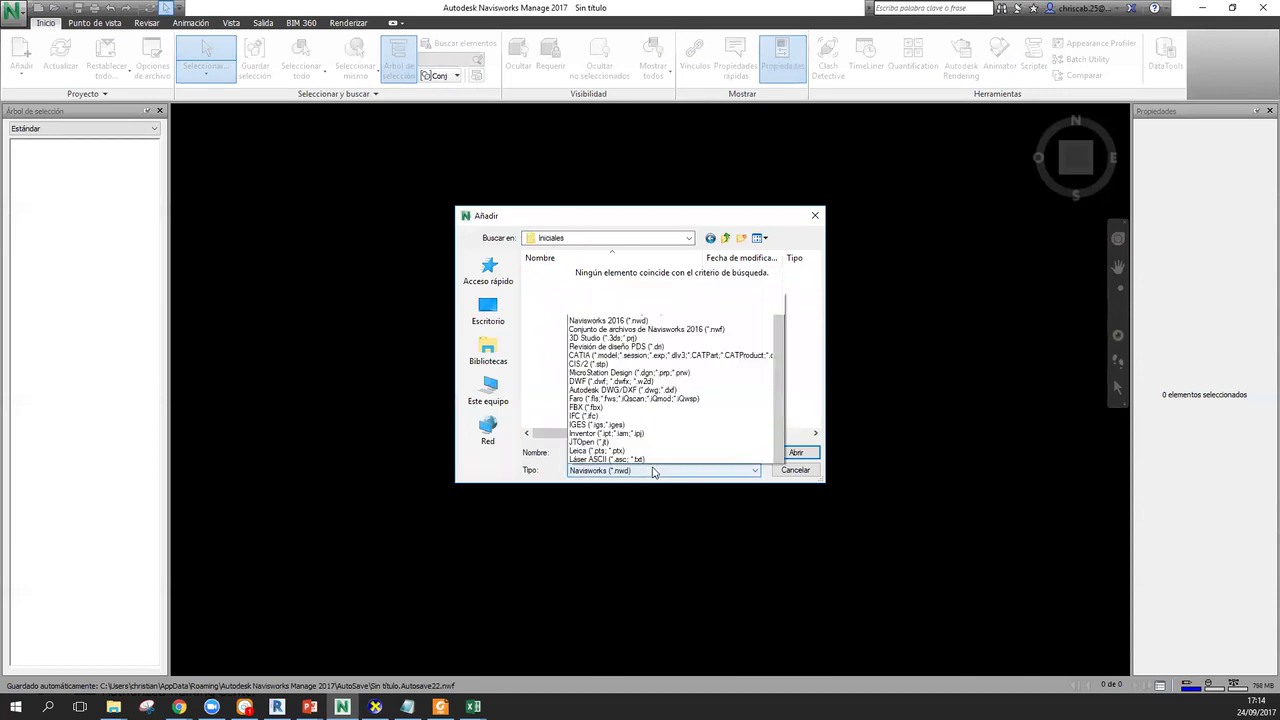
scroll(638, 437, down, 2)
click(620, 357)
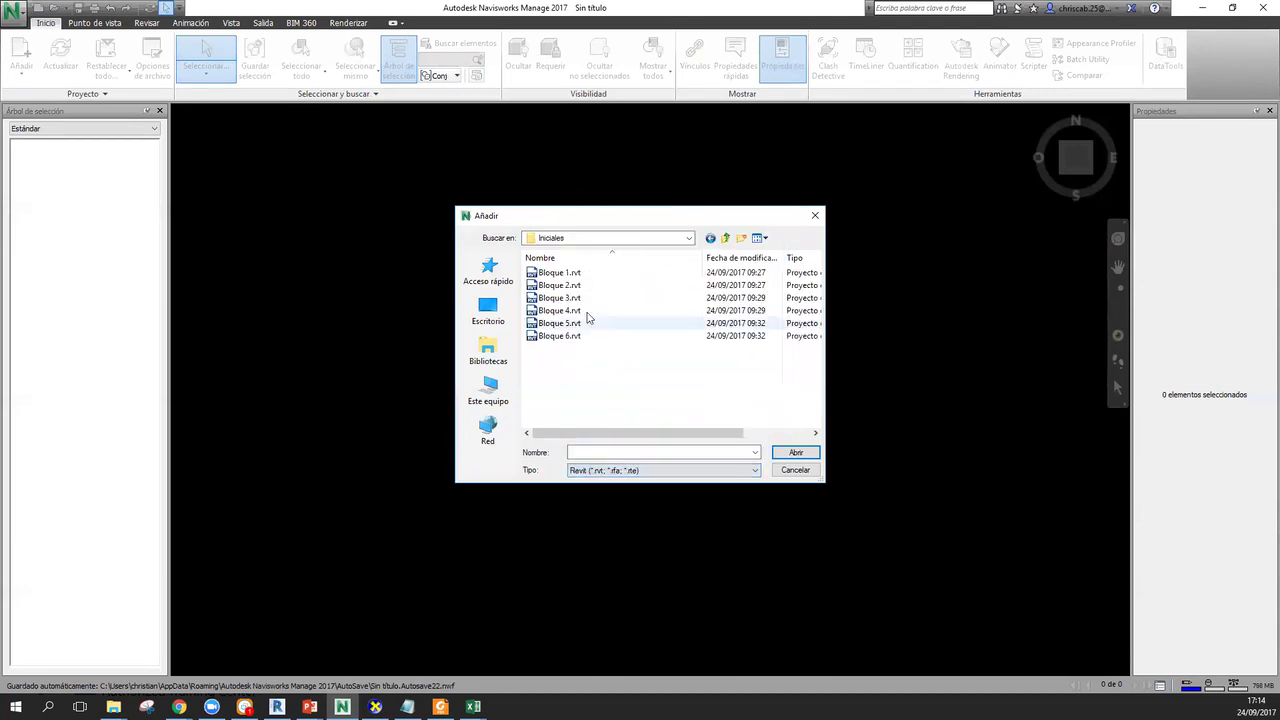
click(571, 274)
shift+click(559, 336)
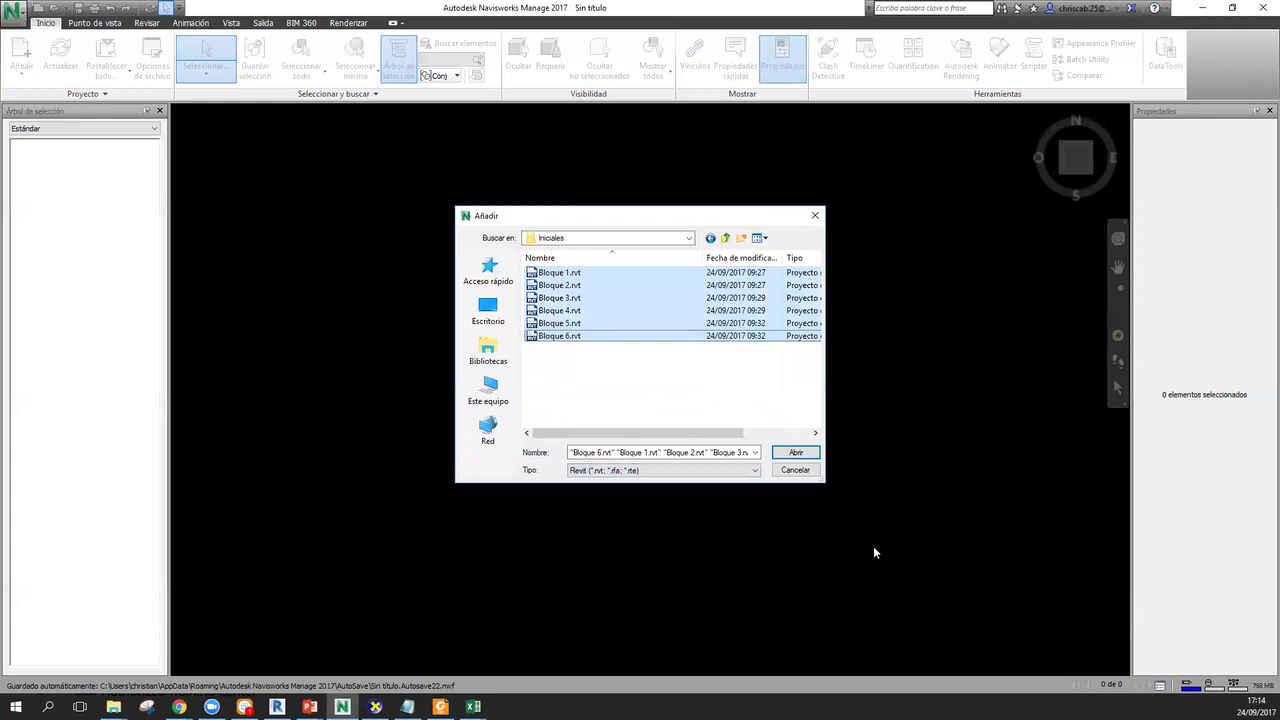
click(796, 453)
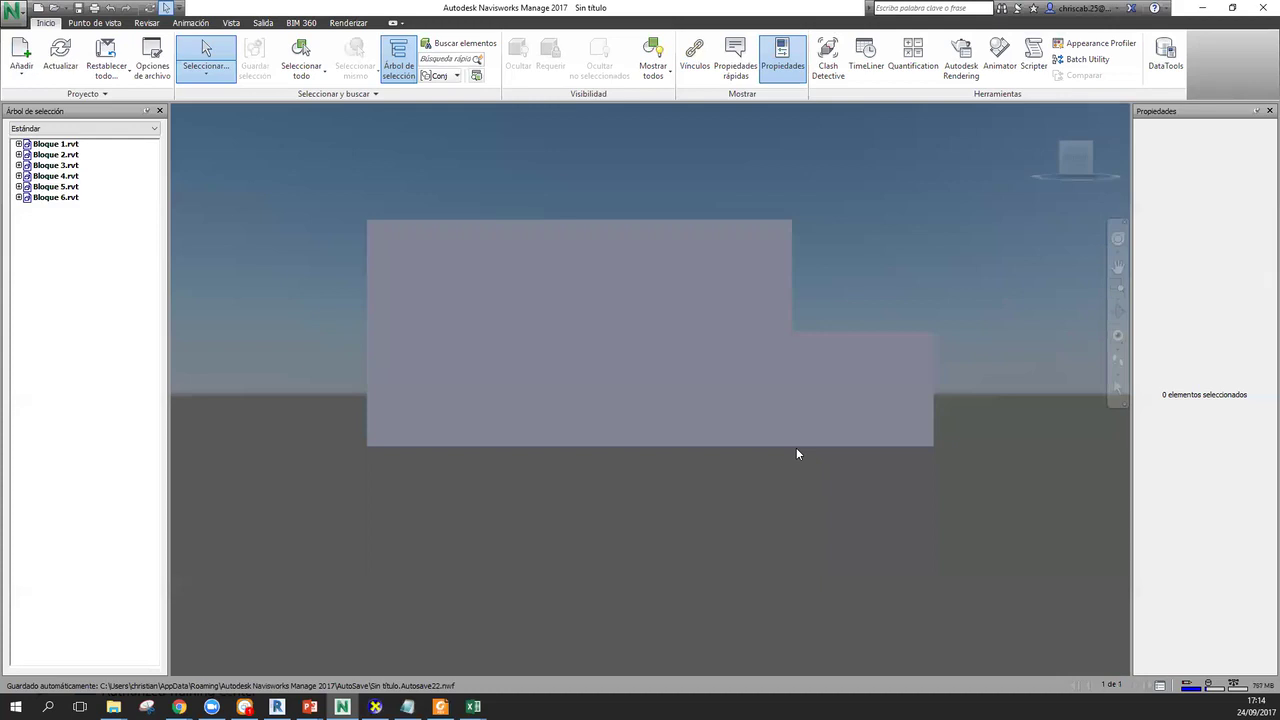
- Examine how the appended blocks sit relative to each other from several angles, with Bloque 1.rvt selected
scroll(791, 408, down, 2)
shift+middle_drag(735, 430, 727, 610)
shift+middle_drag(838, 537, 800, 440)
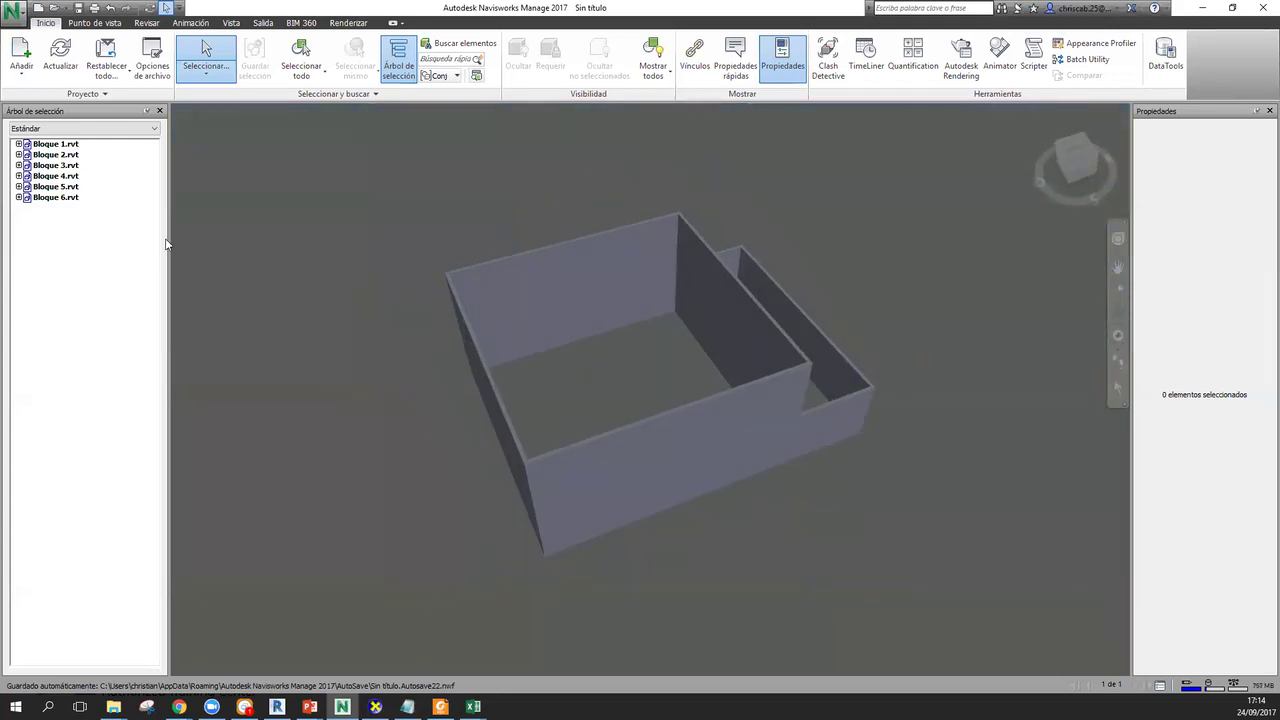
click(55, 144)
click(94, 22)
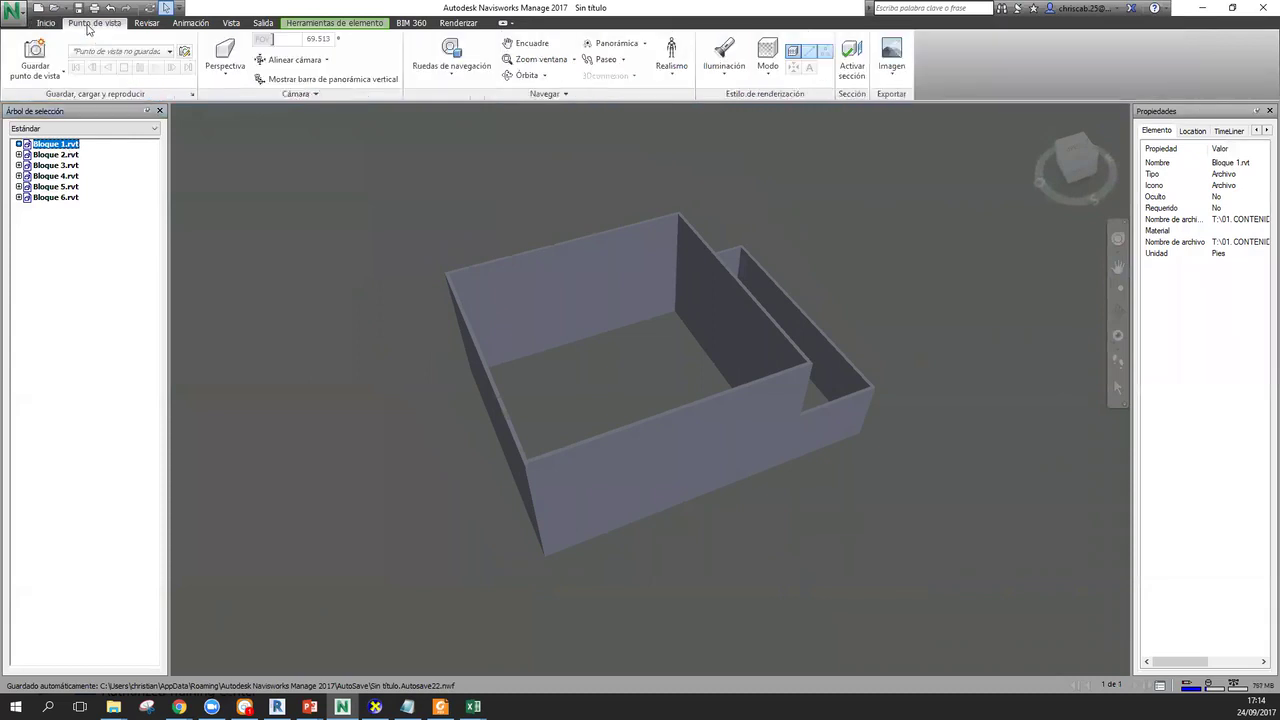
shift+middle_drag(703, 350, 332, 320)
middle_drag(600, 334, 685, 334)
middle_drag(536, 346, 425, 363)
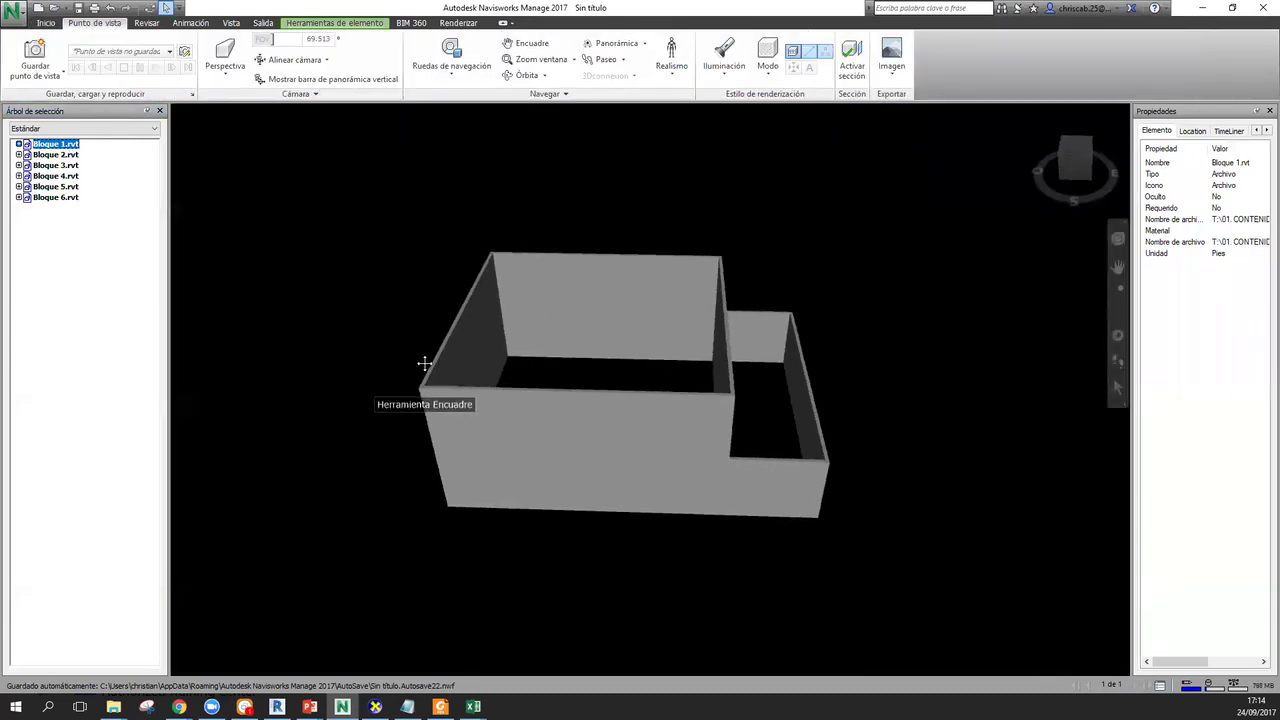
- Identify which block the front wall belongs to, then highlight Bloque 2, 5, 3 and 6 individually to check their positions
click(706, 404)
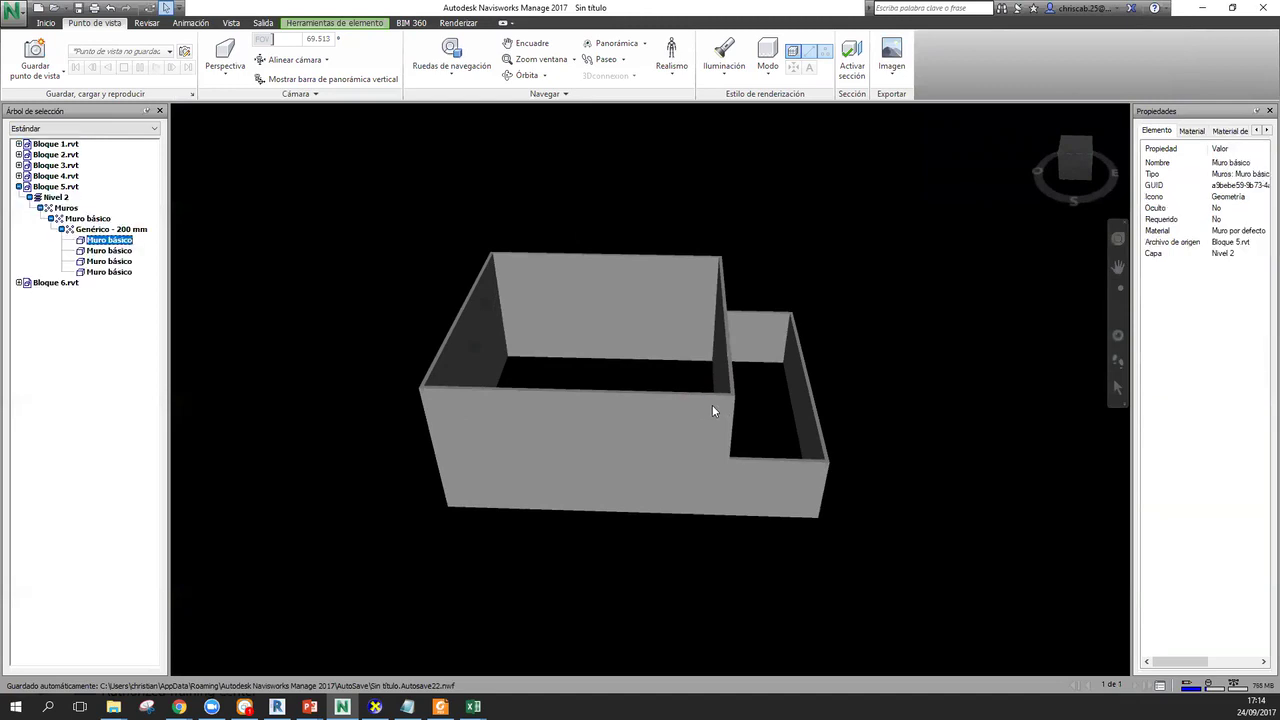
key(Escape)
click(42, 155)
key(Escape)
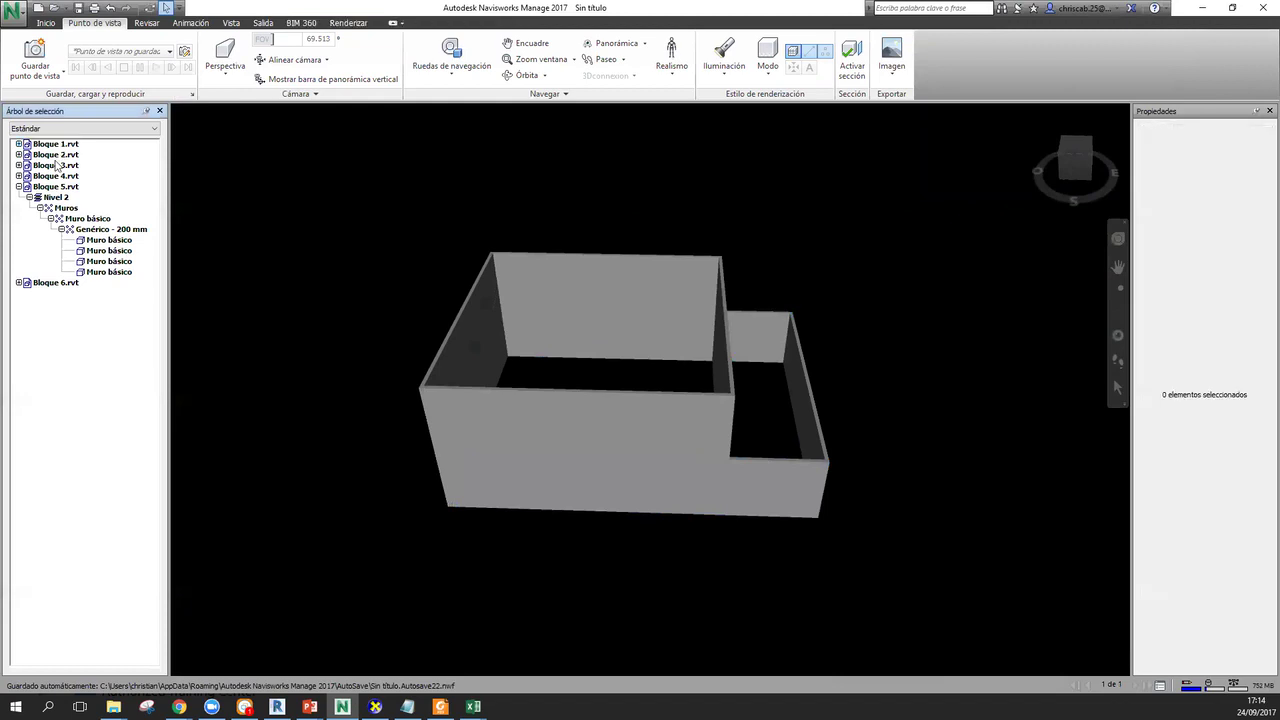
click(60, 186)
click(55, 165)
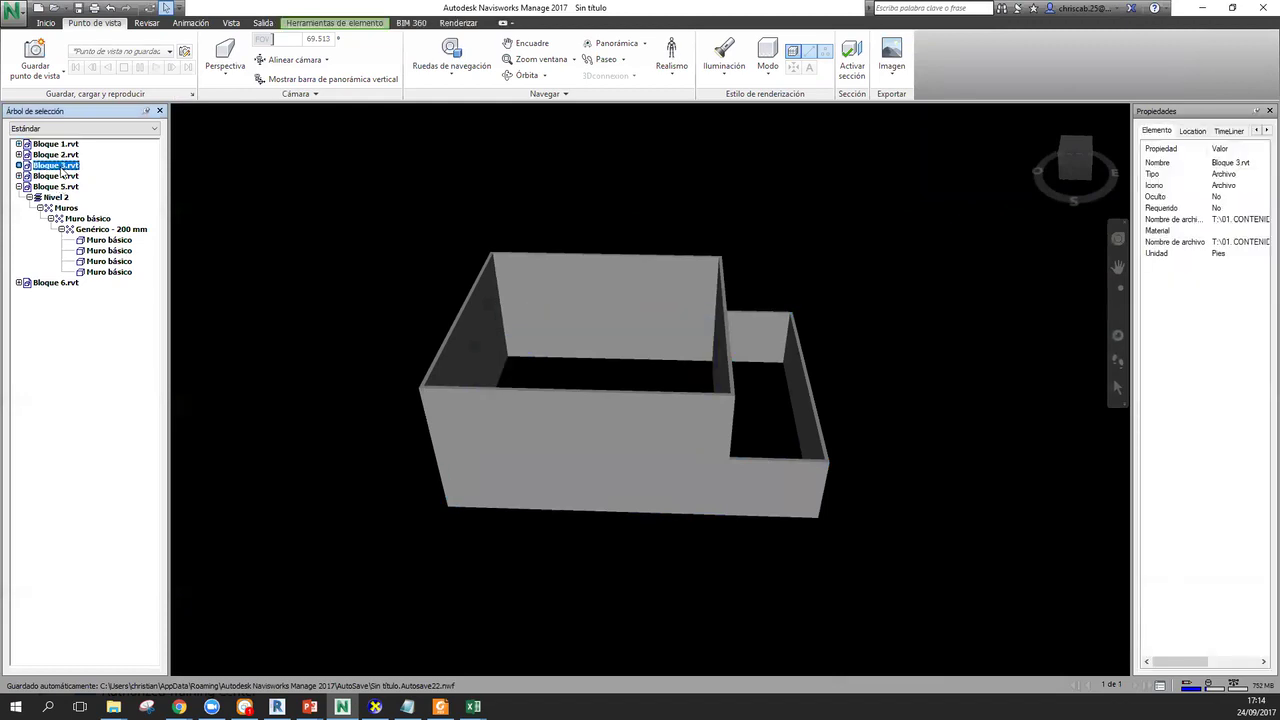
click(18, 186)
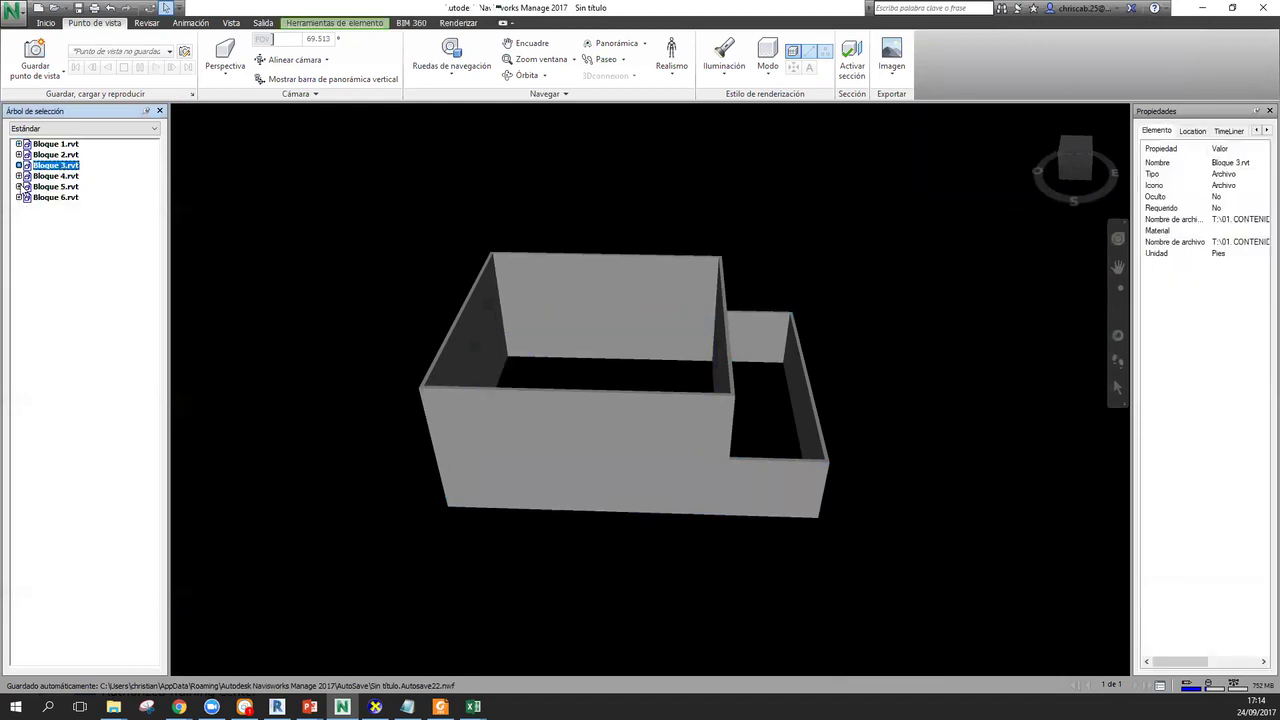
click(55, 197)
shift+middle_drag(604, 478, 638, 503)
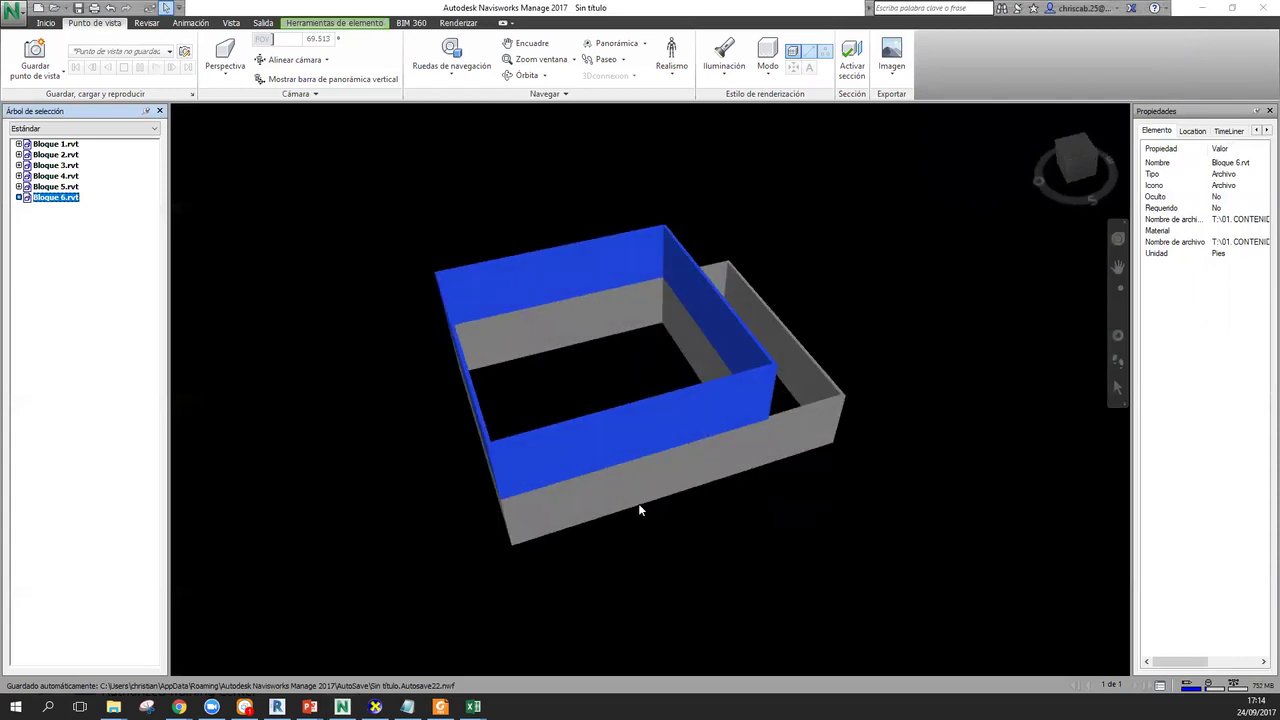
- Switch to File Explorer and compare the block files in the Estructuras folder with those in its Iniciales subfolder
key(alt+Tab)
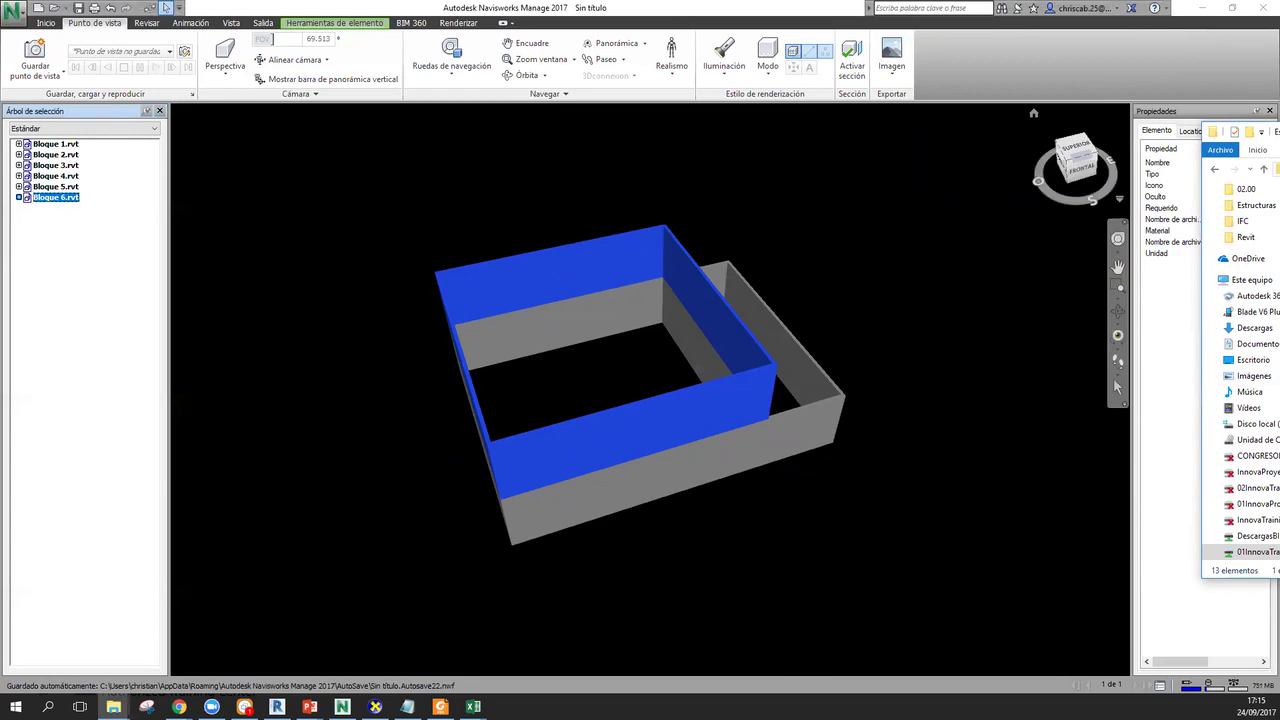
drag(1276, 131, 302, 101)
click(690, 420)
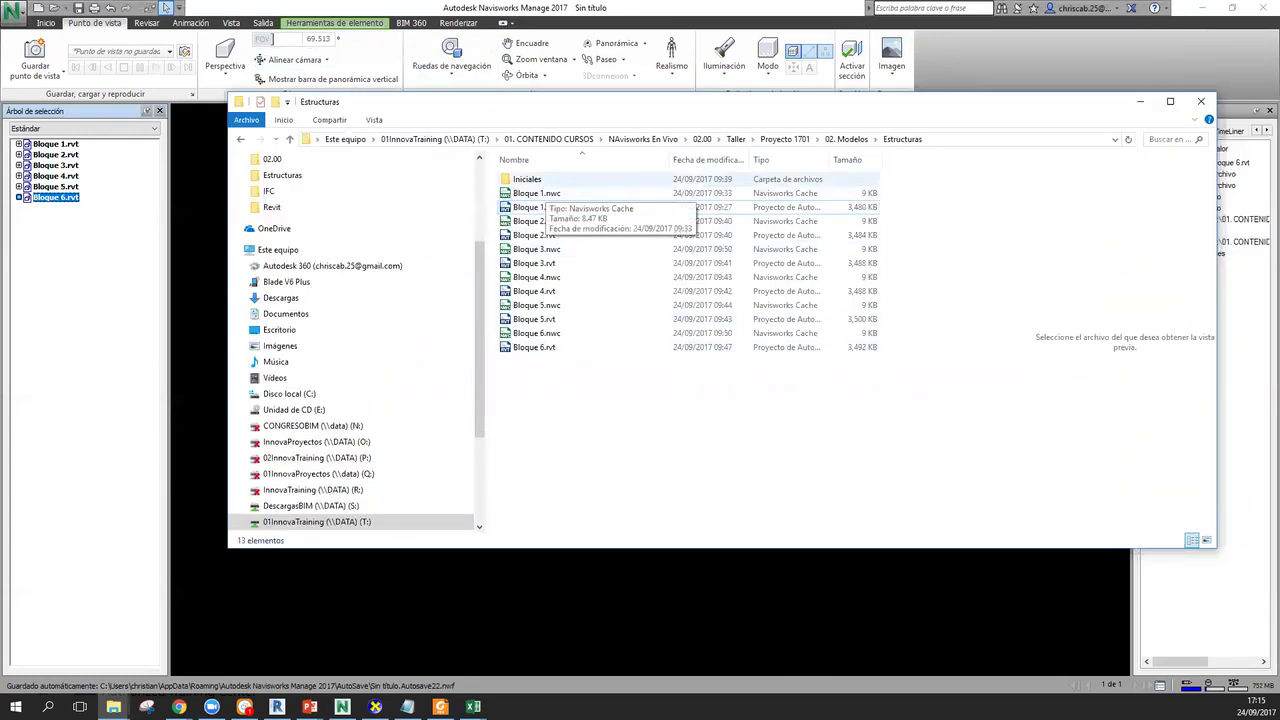
double_click(527, 179)
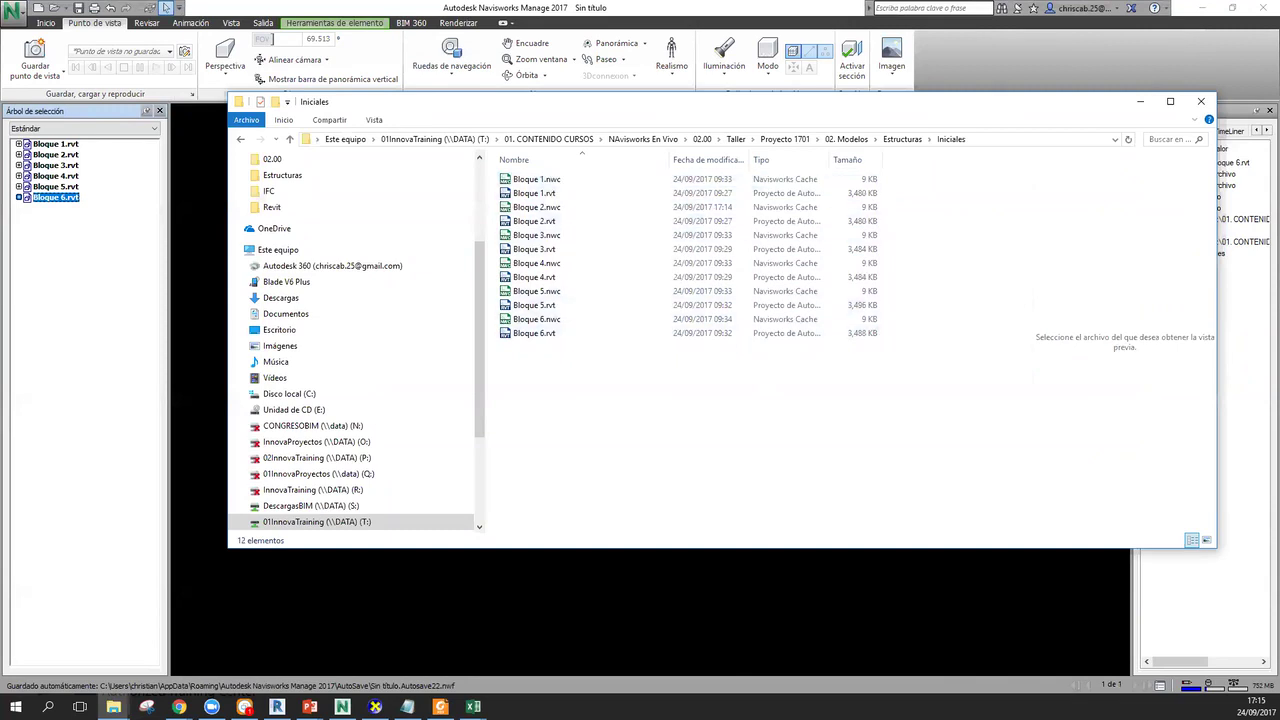
key(BackSpace)
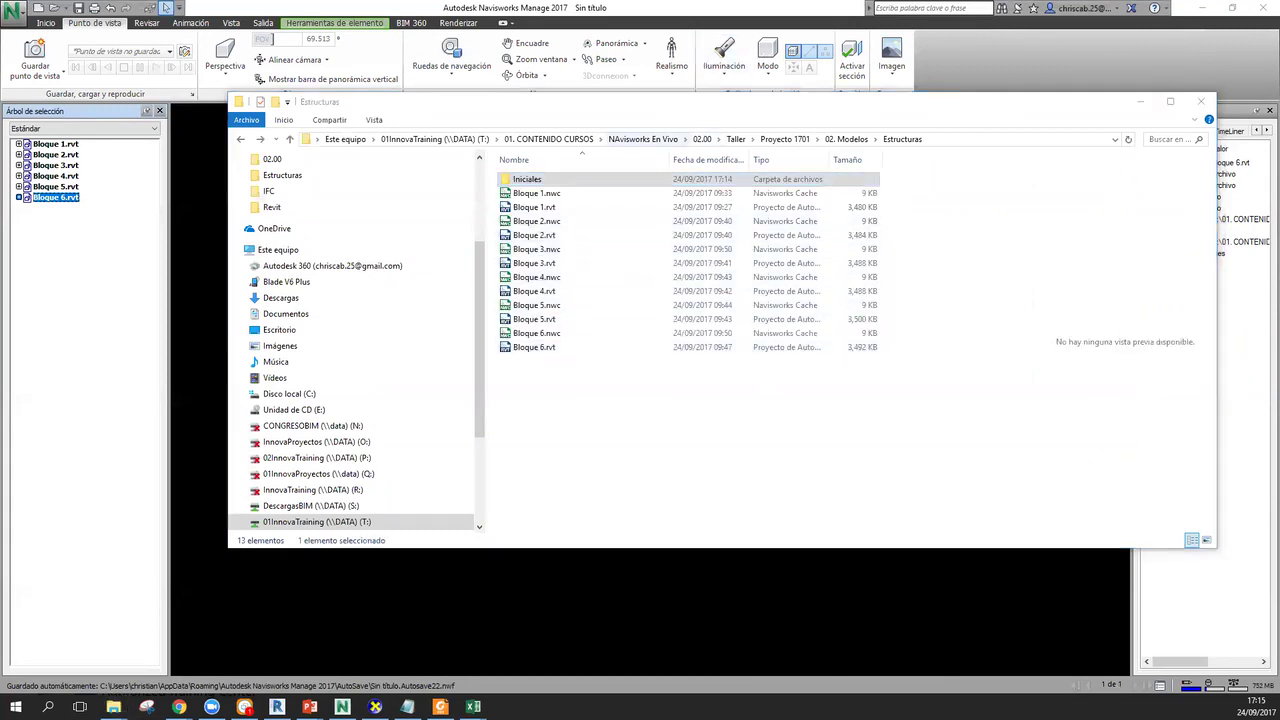
- Switch back to Navisworks, clear the selection and inspect the overlapping blocks from above
key(alt+Tab)
shift+middle_drag(836, 322, 813, 362)
click(794, 325)
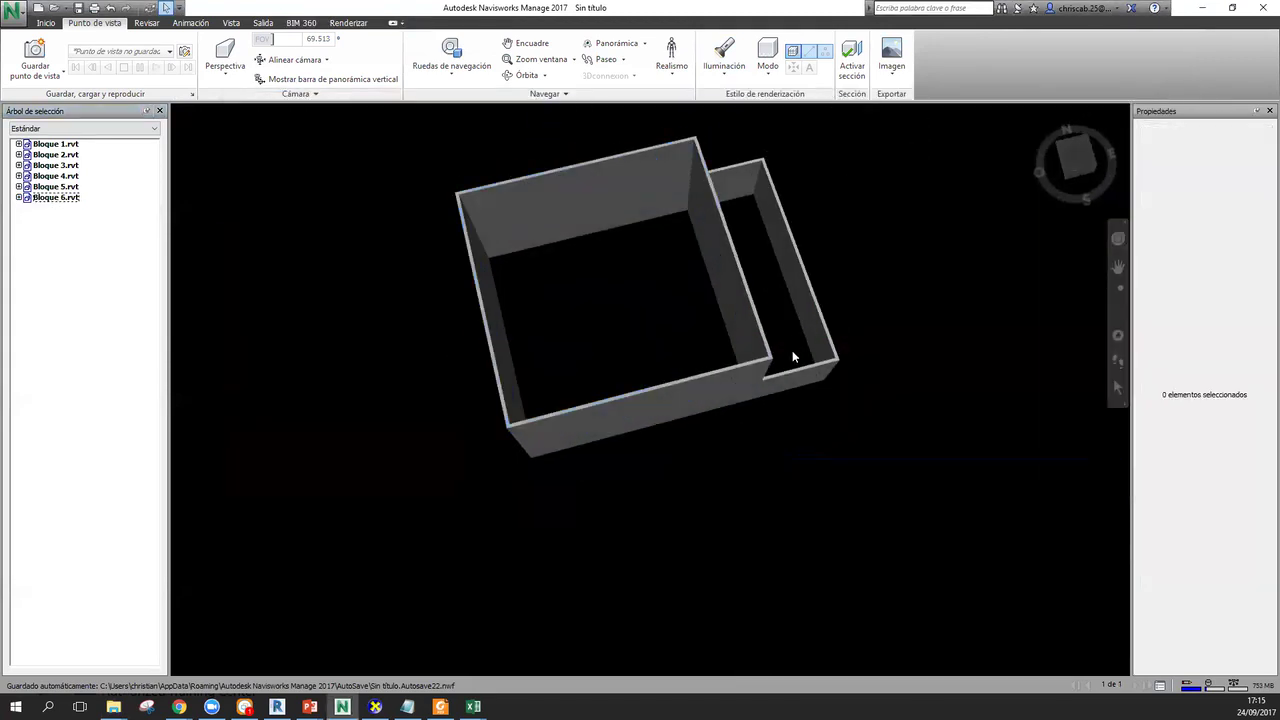